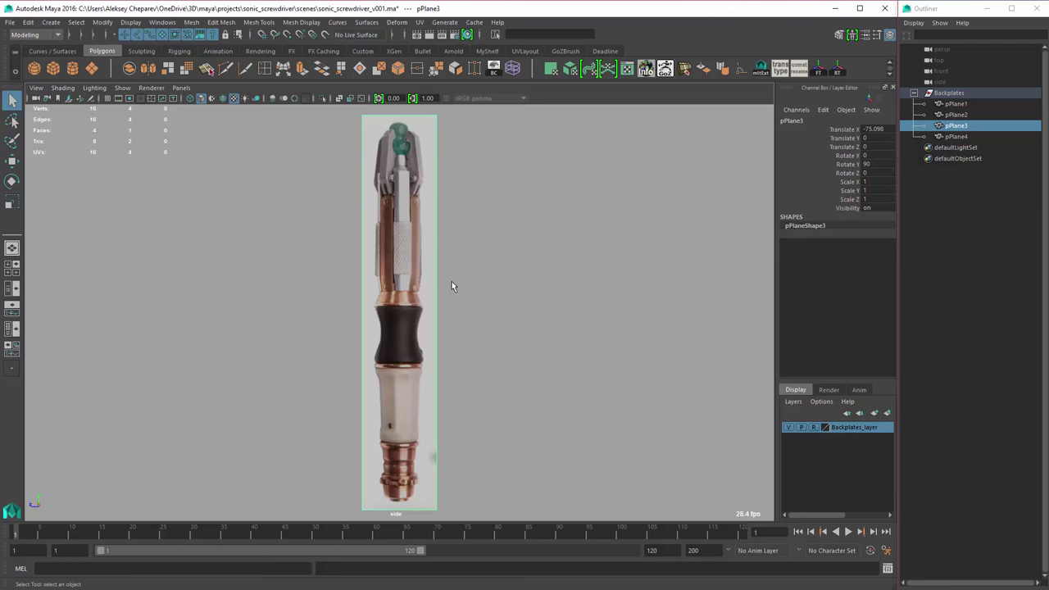
# - Pan and zoom over the screwdriver reference images to centre the white handle section
pyautogui.keyDown('alt'); pyautogui.moveTo(452, 276); pyautogui.dragTo(546, 287, button='middle'); pyautogui.keyUp('alt')
pyautogui.scroll(-3, 473, 236)
pyautogui.keyDown('alt'); pyautogui.moveTo(473, 236); pyautogui.dragTo(513, 352, button='middle'); pyautogui.keyUp('alt')
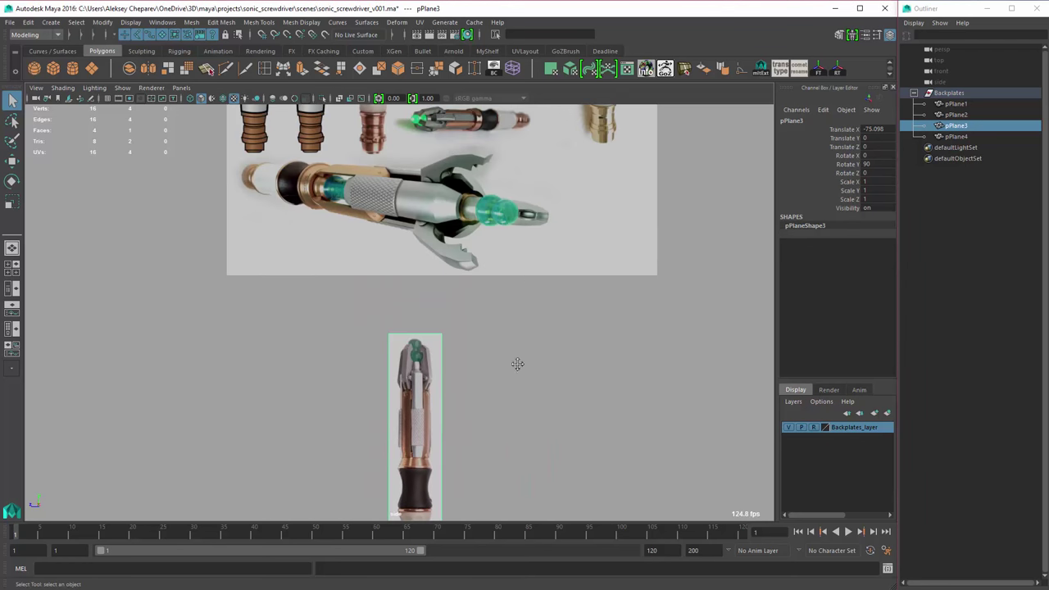
pyautogui.scroll(2, 512, 338)
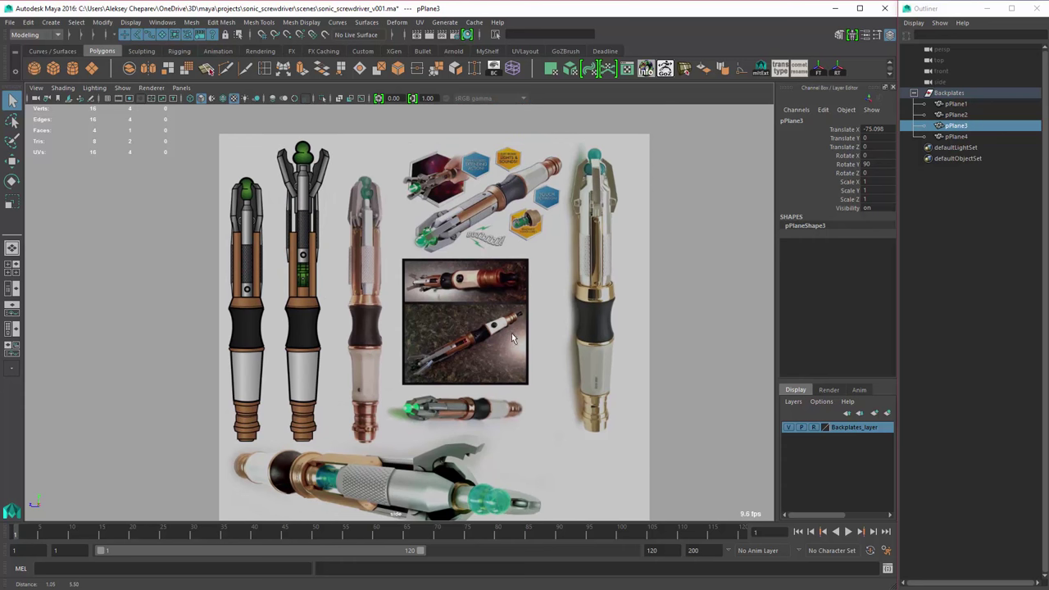
pyautogui.scroll(3, 512, 338)
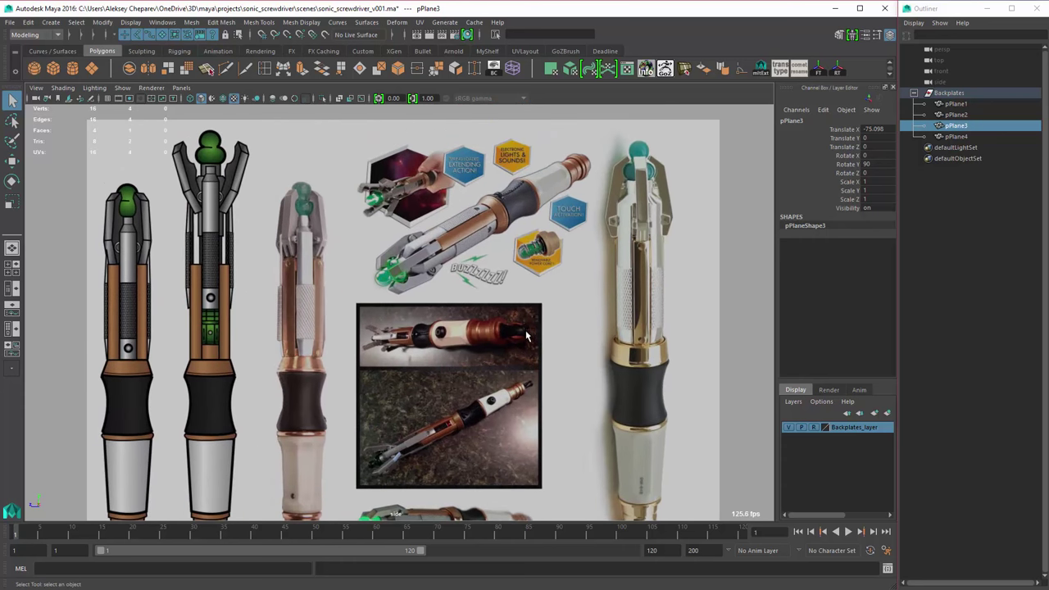
pyautogui.scroll(4, 527, 336)
pyautogui.keyDown('alt'); pyautogui.moveTo(558, 402); pyautogui.dragTo(455, 310, button='middle'); pyautogui.keyUp('alt')
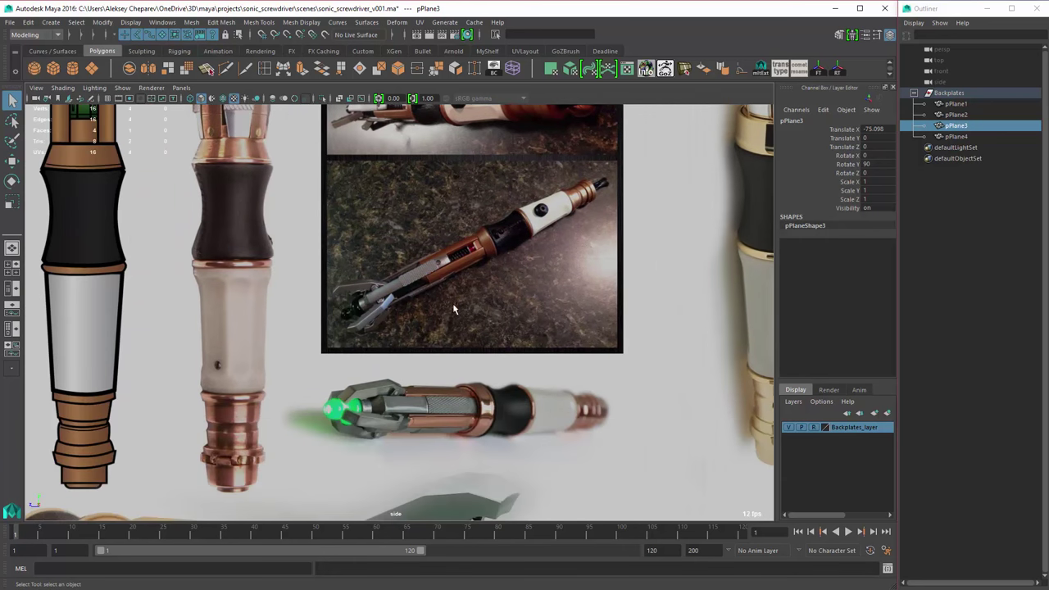
pyautogui.scroll(6, 455, 310)
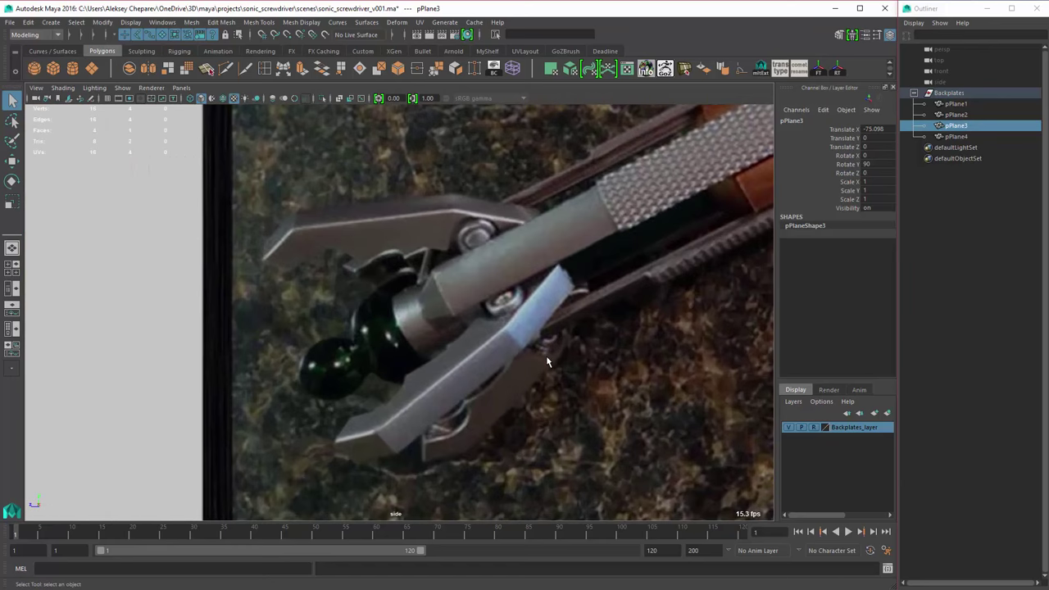
pyautogui.scroll(-10, 628, 382)
pyautogui.scroll(5, 420, 265)
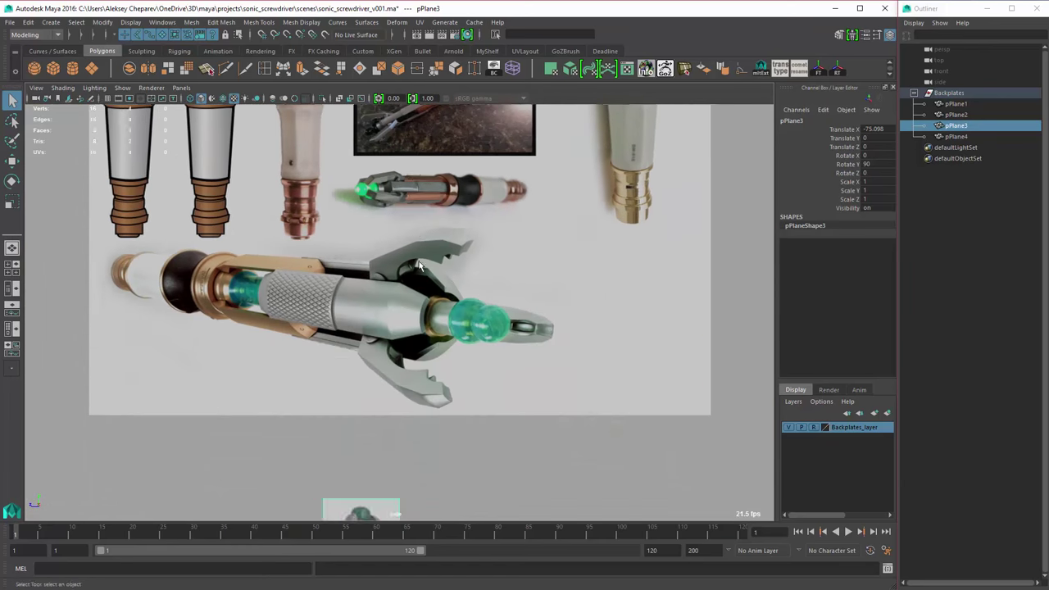
pyautogui.press('f')
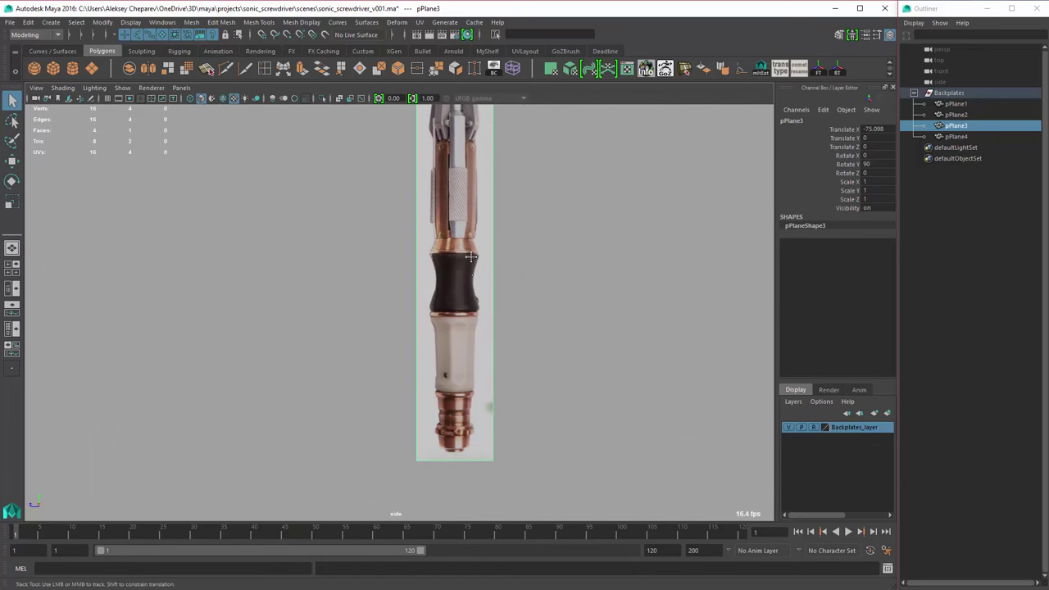
pyautogui.scroll(3, 472, 257)
pyautogui.scroll(4, 520, 304)
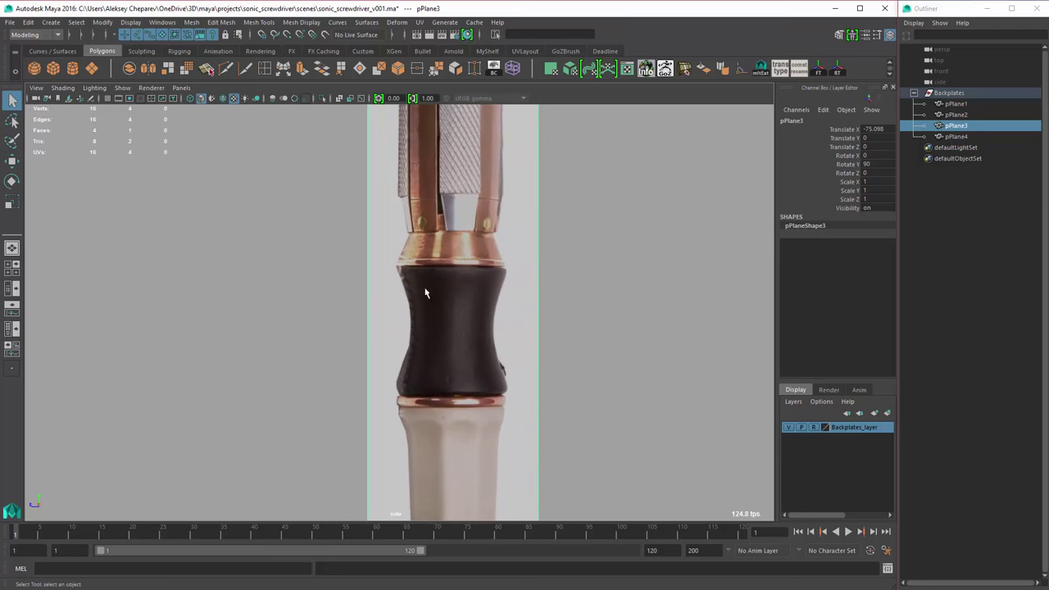
pyautogui.keyDown('alt'); pyautogui.moveTo(505, 332); pyautogui.dragTo(502, 361, button='middle'); pyautogui.keyUp('alt')
pyautogui.keyDown('alt'); pyautogui.moveTo(476, 205); pyautogui.dragTo(463, 410, button='middle'); pyautogui.keyUp('alt')
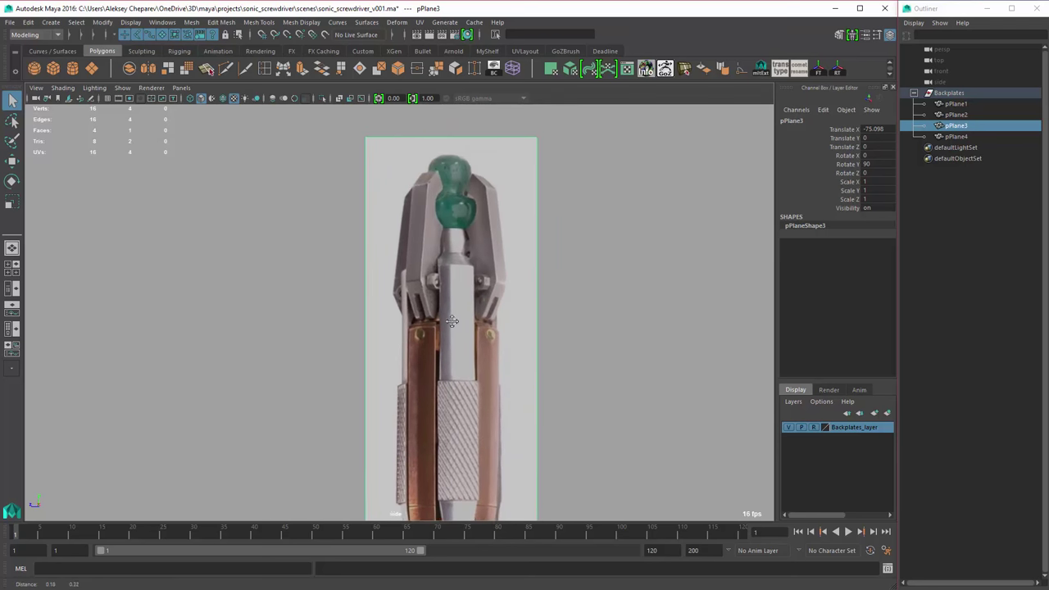
pyautogui.keyDown('alt'); pyautogui.moveTo(459, 271); pyautogui.dragTo(459, 321, button='middle'); pyautogui.keyUp('alt')
pyautogui.scroll(-2, 537, 357)
pyautogui.scroll(-4, 382, 295)
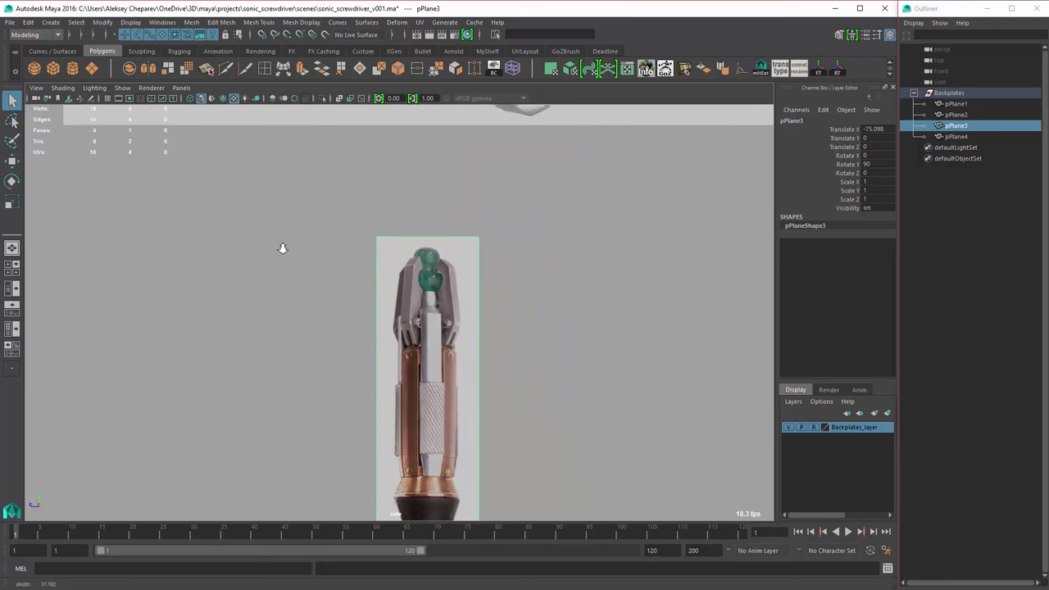
pyautogui.scroll(6, 483, 279)
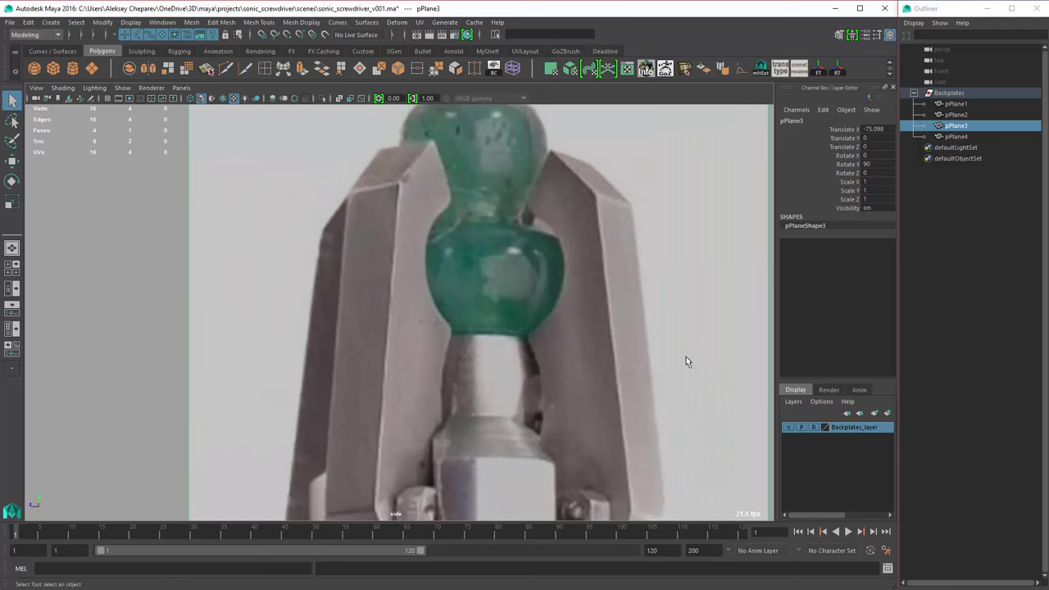
pyautogui.scroll(-5, 468, 297)
pyautogui.keyDown('alt'); pyautogui.moveTo(528, 313); pyautogui.dragTo(310, 255, button='middle'); pyautogui.keyUp('alt')
pyautogui.scroll(-2, 420, 292)
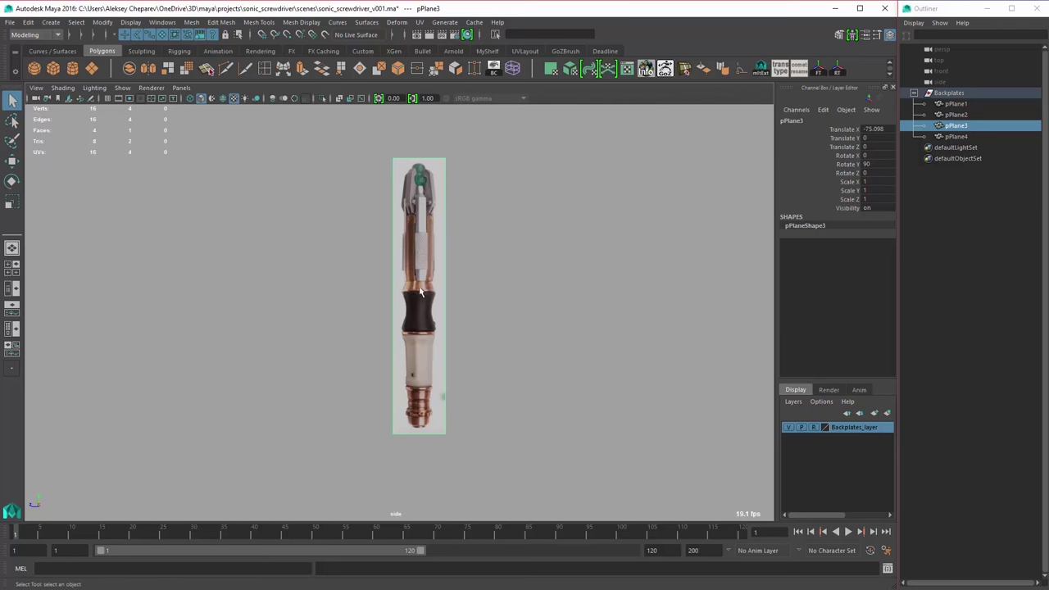
pyautogui.scroll(3, 420, 292)
pyautogui.click(573, 313)
pyautogui.keyDown('alt'); pyautogui.moveTo(573, 313); pyautogui.dragTo(267, 142, button='middle'); pyautogui.keyUp('alt')
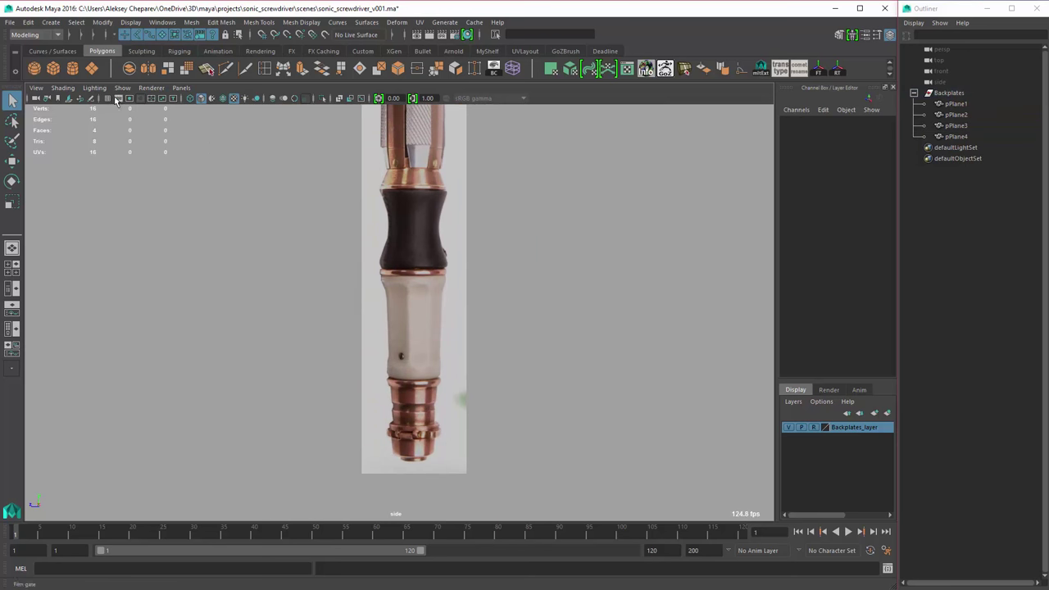
pyautogui.scroll(4, 591, 346)
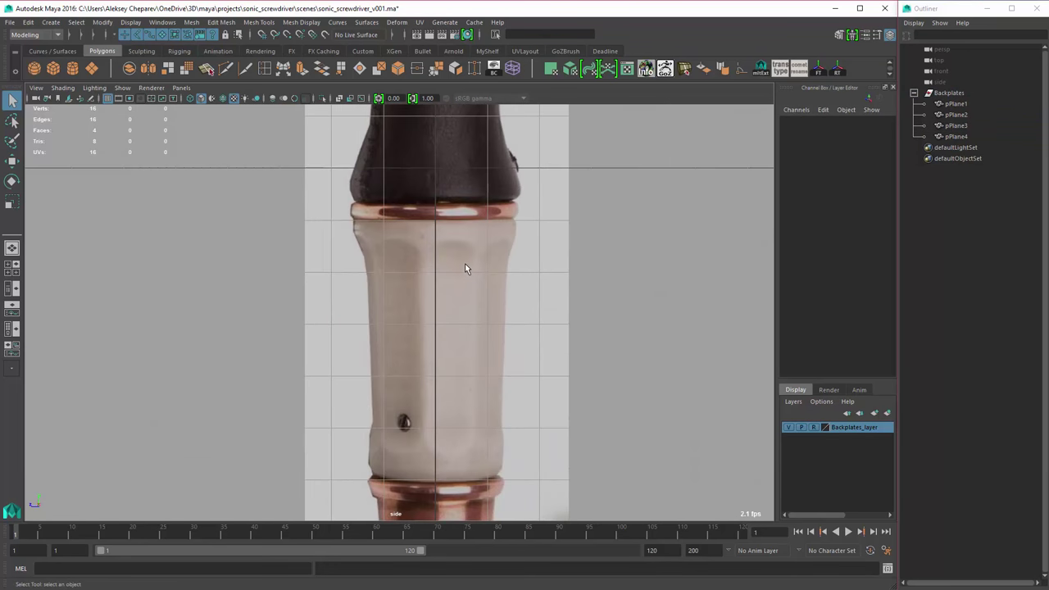
pyautogui.keyDown('alt'); pyautogui.moveTo(346, 239); pyautogui.dragTo(348, 241, button='middle'); pyautogui.keyUp('alt')
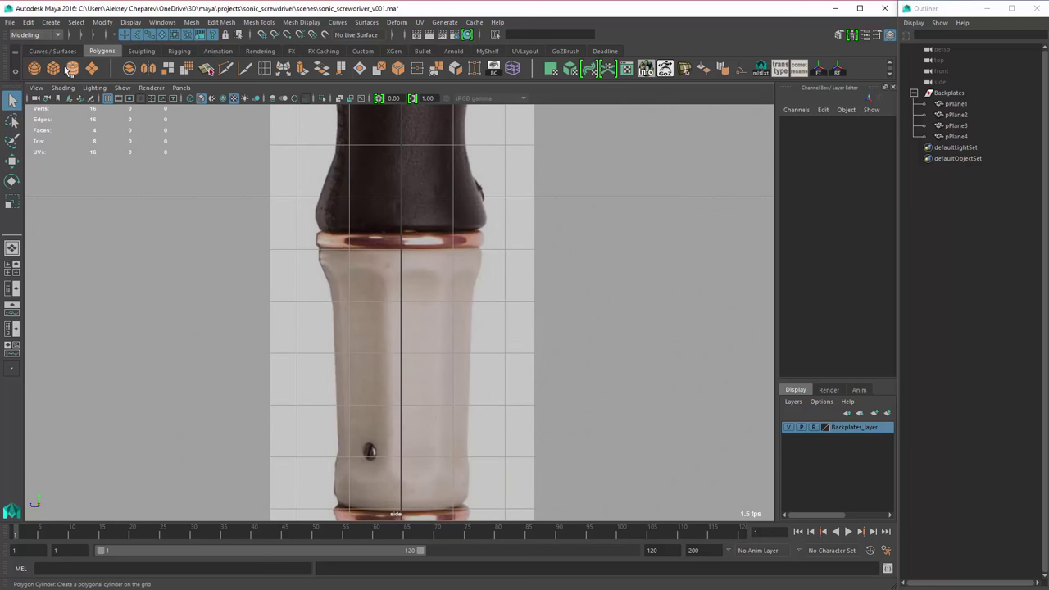
# - Discard a stray cube, then create a 32-sided polygon cylinder at the collar height
pyautogui.click(210, 168)
pyautogui.scroll(3, 441, 279)
pyautogui.press('w')
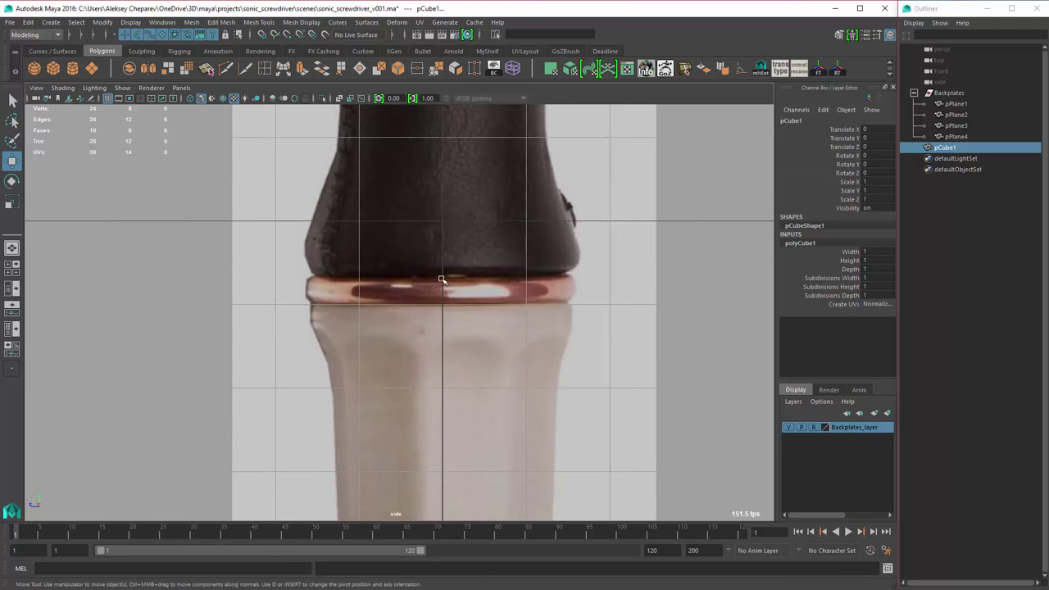
pyautogui.press('Delete')
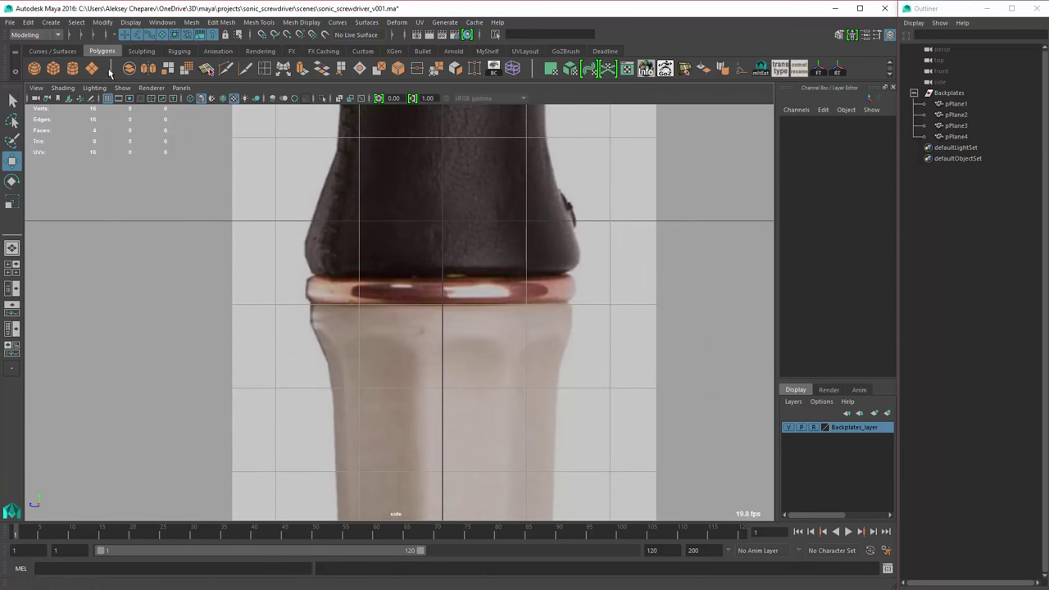
pyautogui.click(72, 68)
pyautogui.moveTo(455, 283); pyautogui.dragTo(464, 302, button='middle')
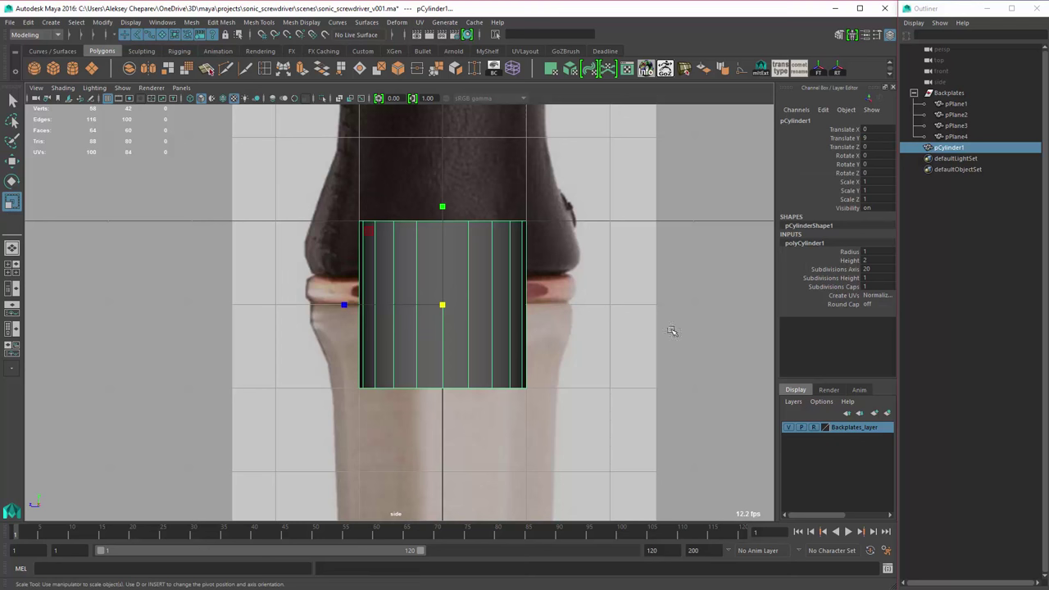
pyautogui.keyDown('alt'); pyautogui.moveTo(672, 331); pyautogui.dragTo(620, 257, button='middle'); pyautogui.keyUp('alt')
pyautogui.scroll(-3, 620, 258)
pyautogui.scroll(2, 558, 267)
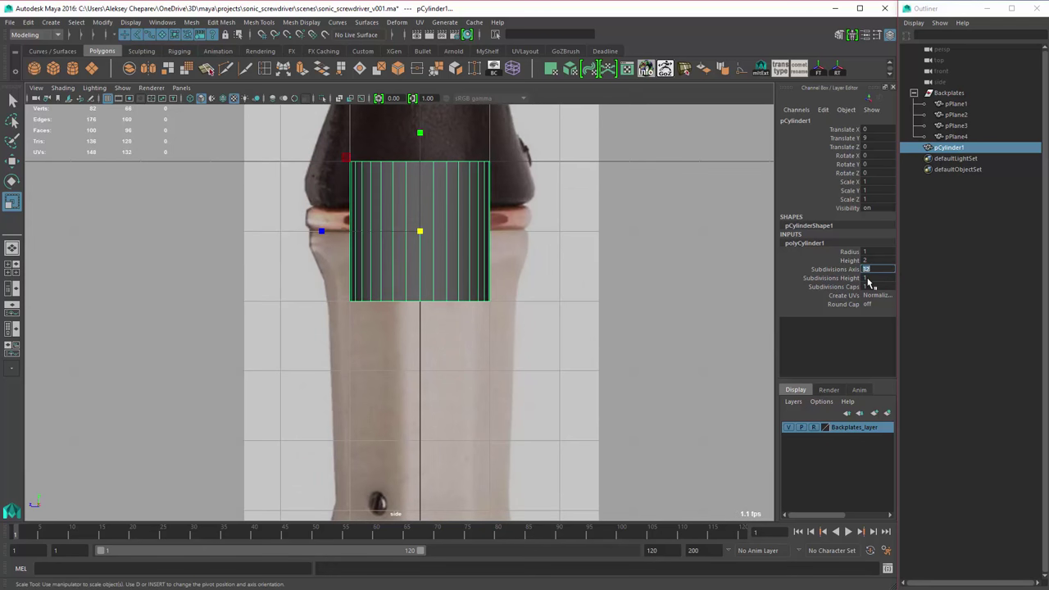
pyautogui.keyDown('alt'); pyautogui.moveTo(525, 268); pyautogui.dragTo(512, 296, button='middle'); pyautogui.keyUp('alt')
# - Scale the cylinder wide and flat into a thin band sitting on the copper collar
pyautogui.moveTo(433, 263); pyautogui.dragTo(513, 290)
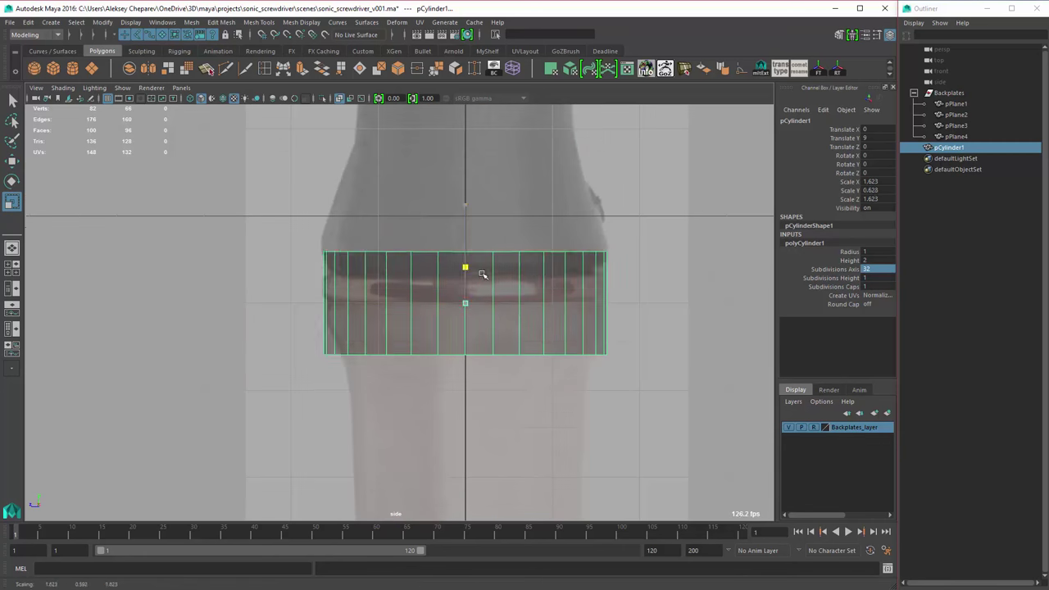
pyautogui.moveTo(462, 267); pyautogui.dragTo(472, 260, button='middle')
pyautogui.press('w')
pyautogui.scroll(3, 471, 260)
pyautogui.moveTo(460, 259); pyautogui.dragTo(460, 257)
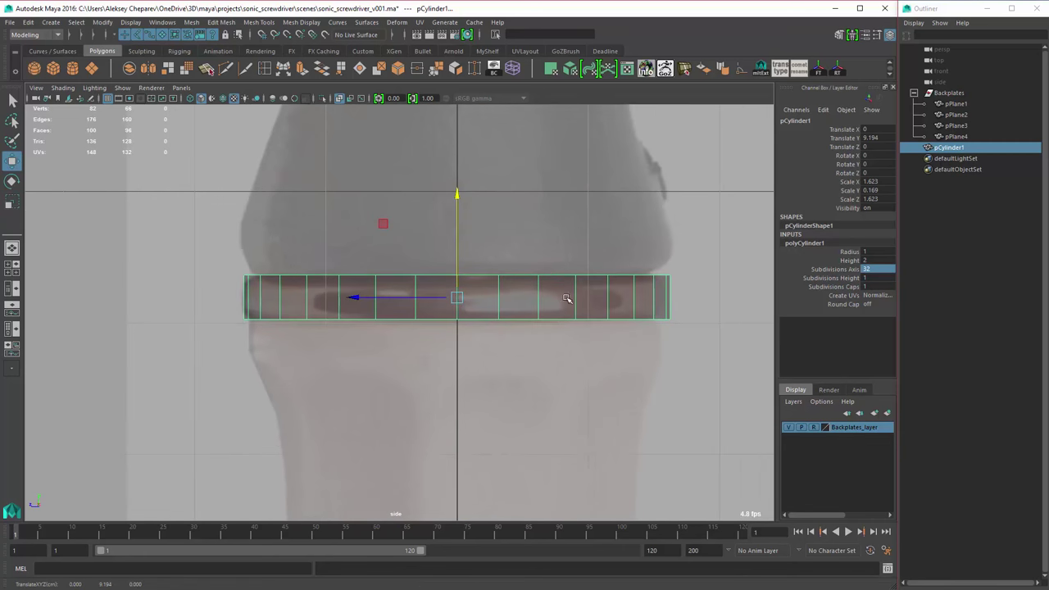
pyautogui.press('F10')
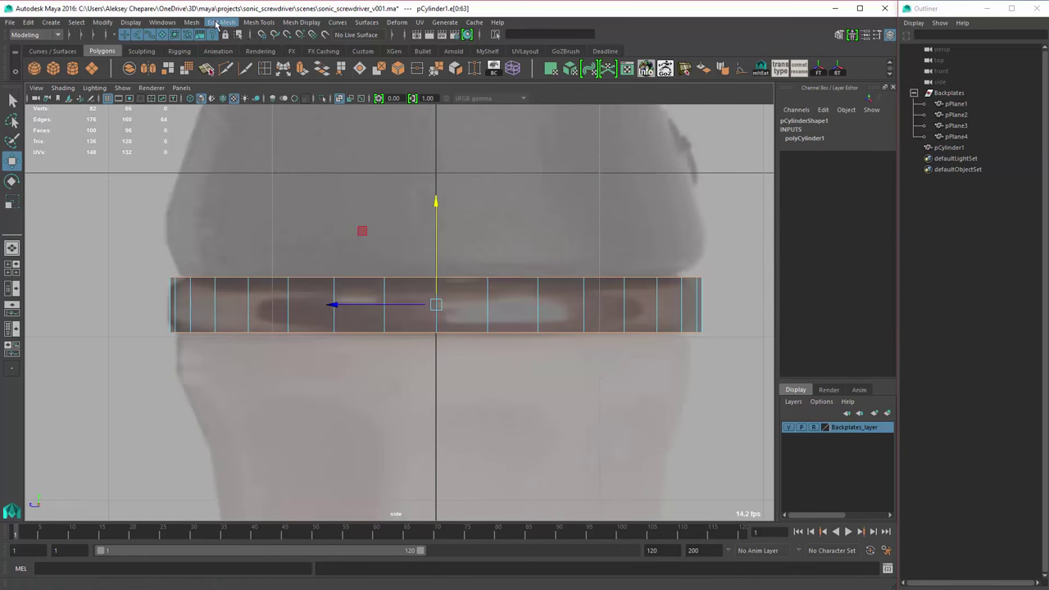
# - Bevel the band's rim edges with 2 segments and inset the cap faces to hollow it
pyautogui.click(221, 22)
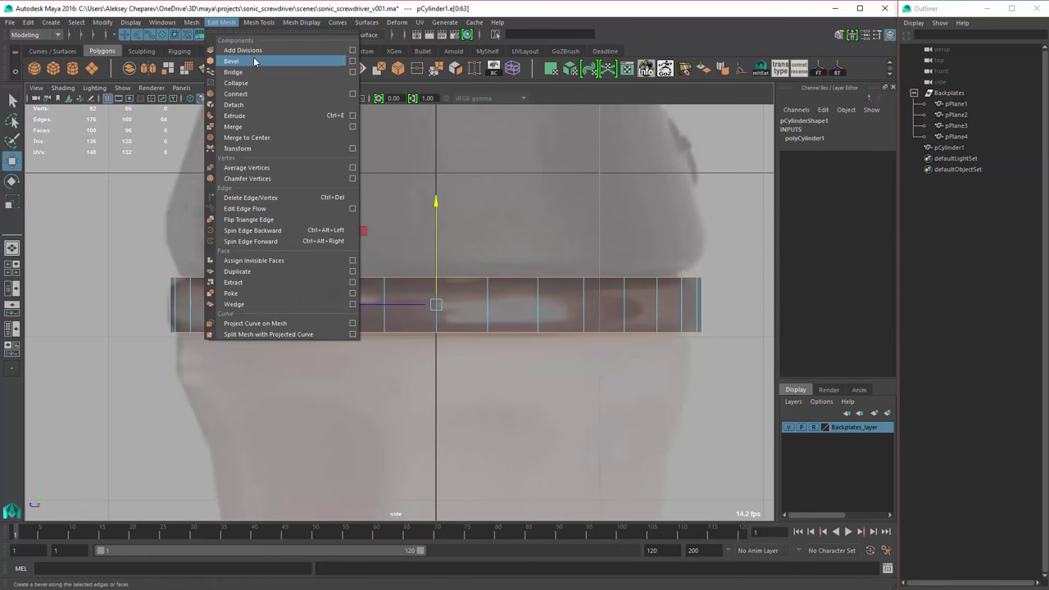
pyautogui.click(232, 61)
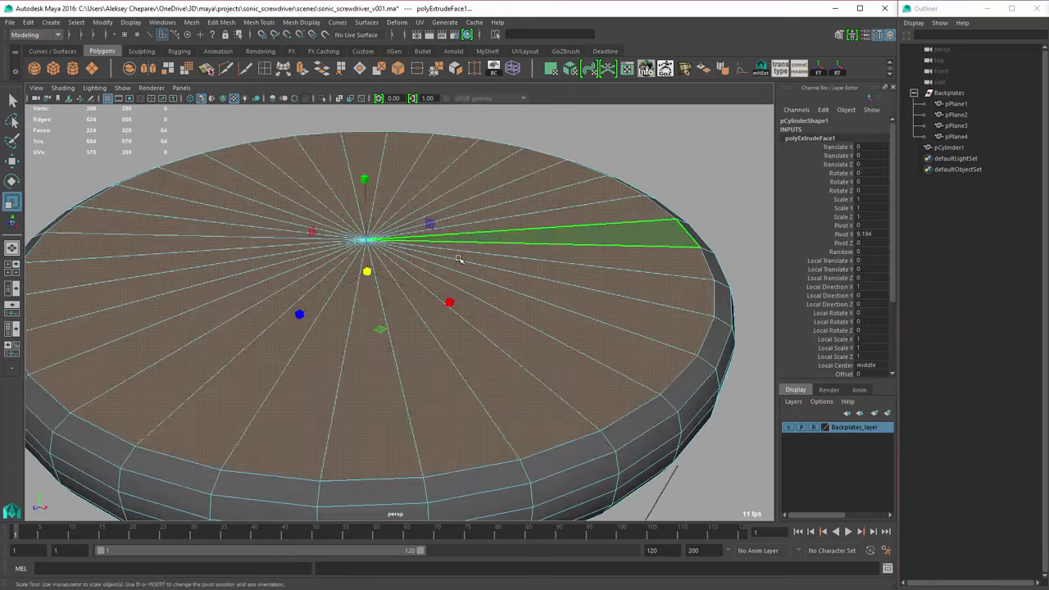
pyautogui.moveTo(406, 331); pyautogui.dragTo(407, 334)
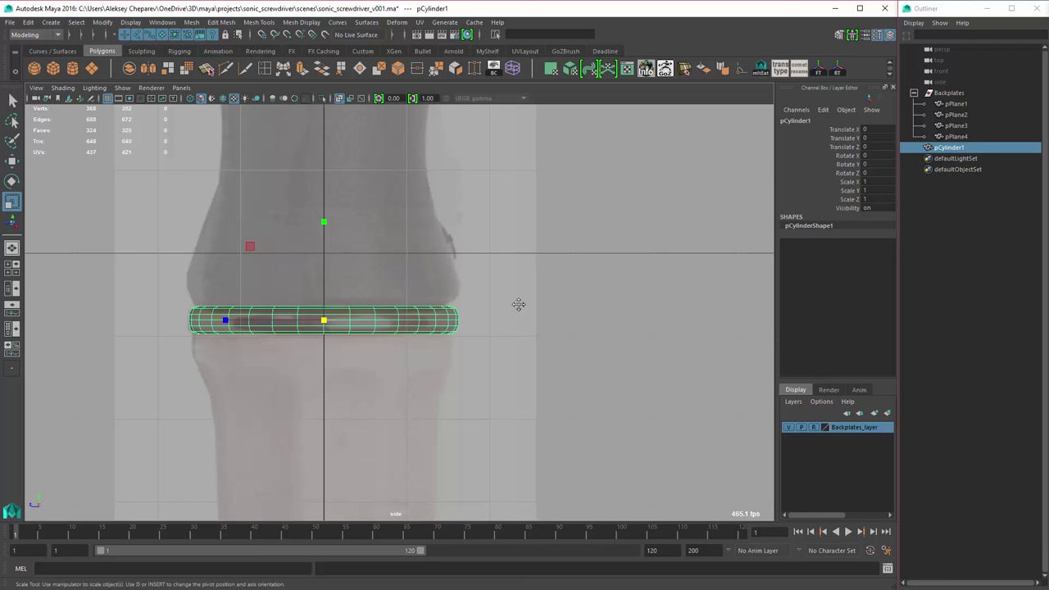
# - Scale the second cylinder up to the handle's width
pyautogui.scroll(-5, 519, 305)
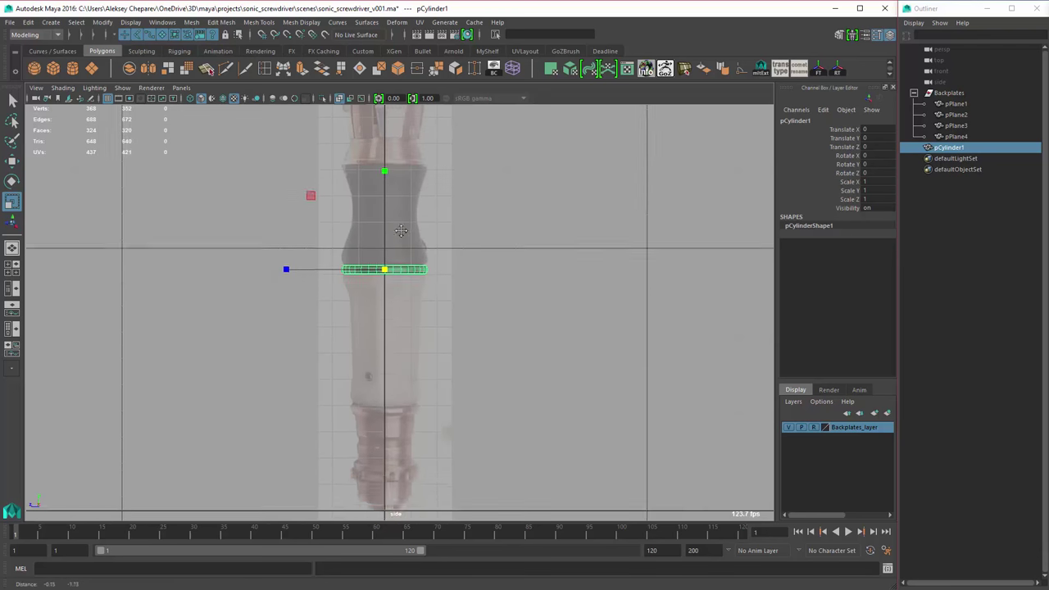
pyautogui.scroll(3, 374, 217)
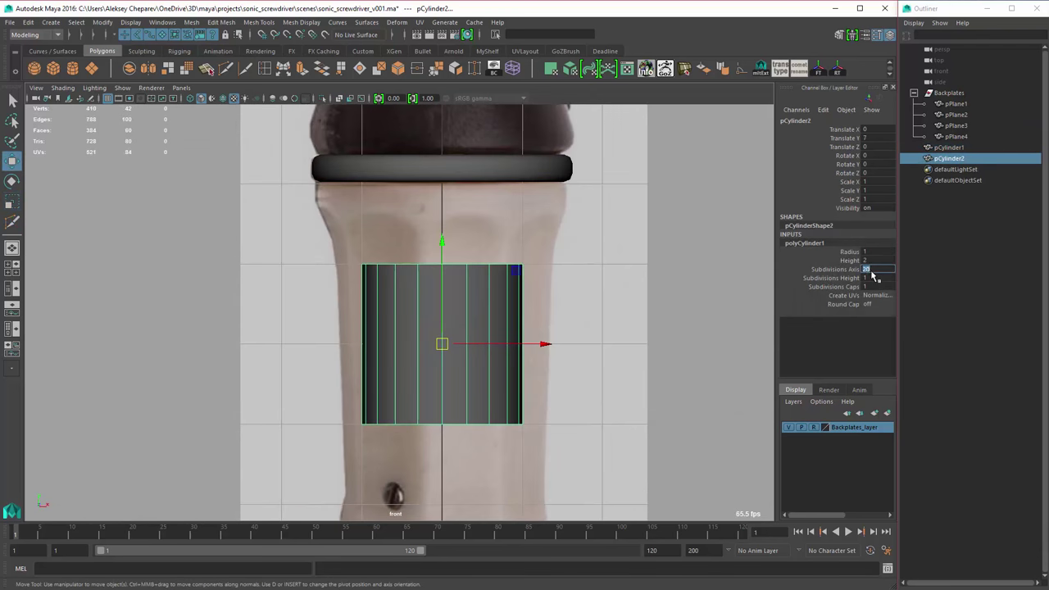
pyautogui.scroll(1, 502, 388)
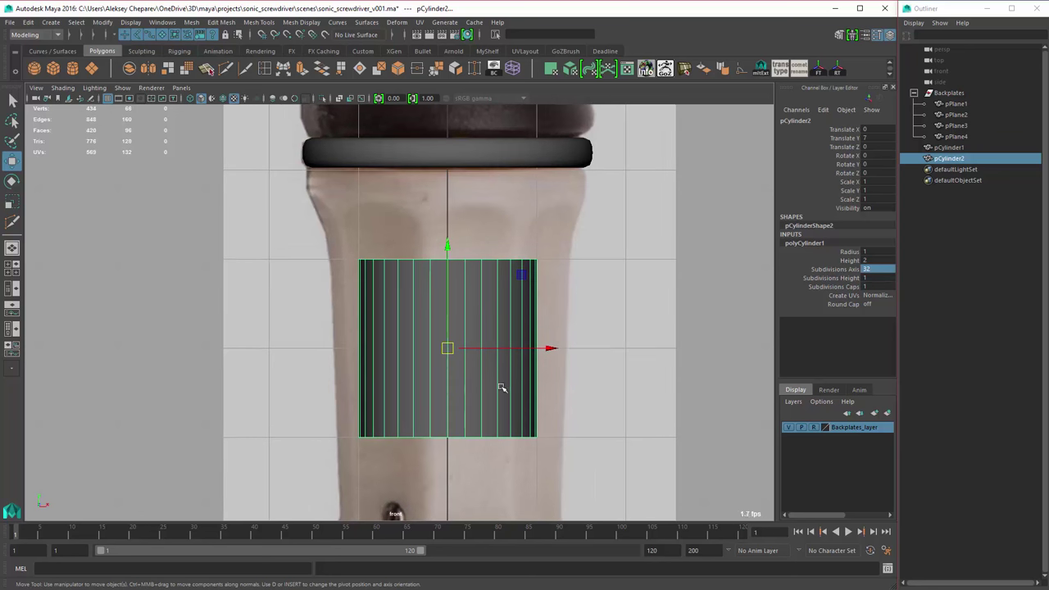
pyautogui.scroll(1, 415, 336)
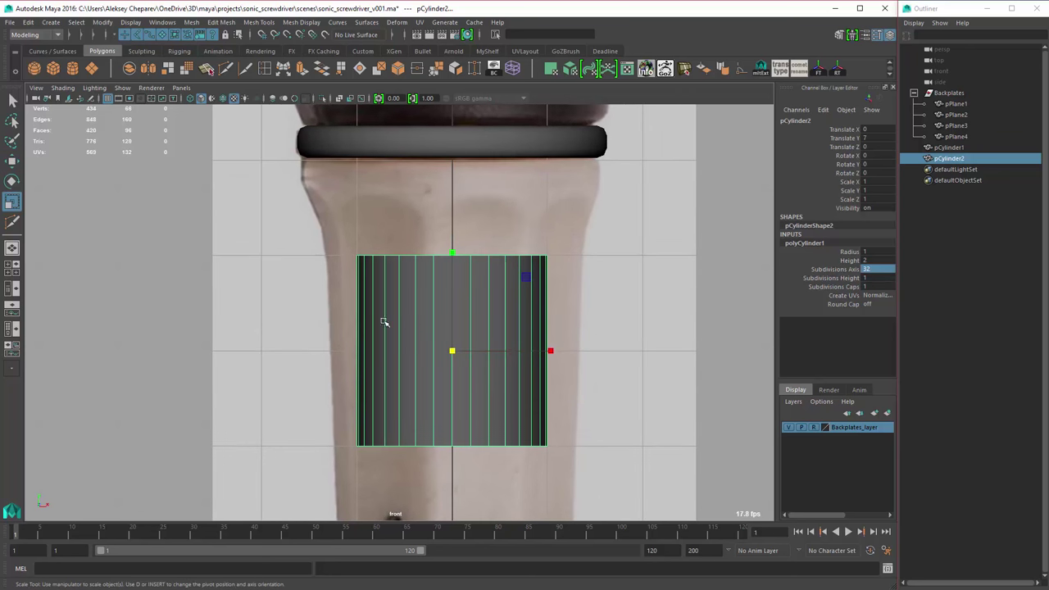
pyautogui.moveTo(385, 322); pyautogui.dragTo(472, 344, button='middle')
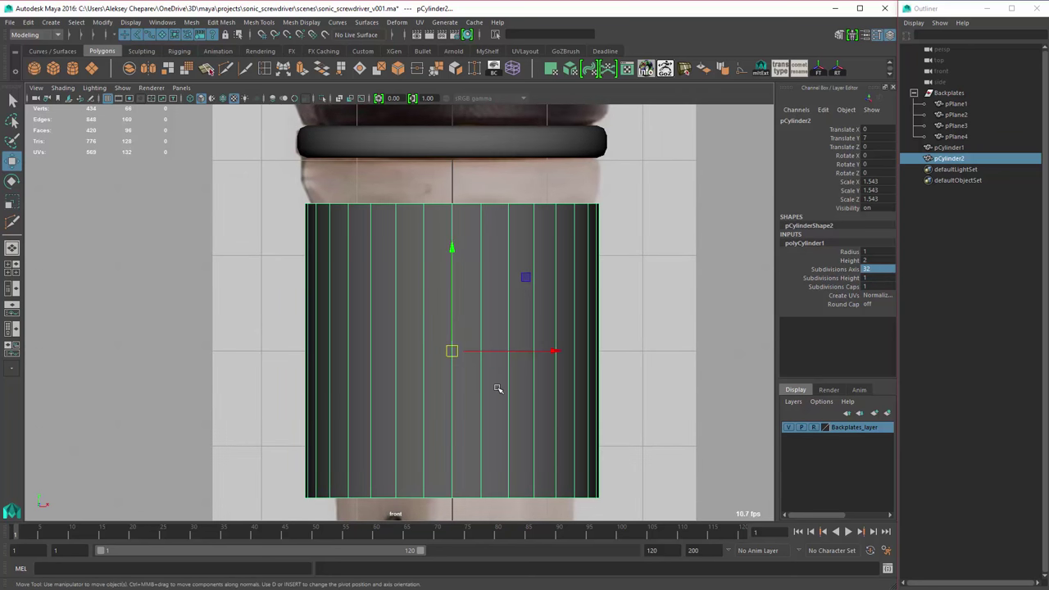
# - Raise the top vertex row under the dark ring and lower the bottom row onto the copper ring
pyautogui.moveTo(532, 280); pyautogui.dragTo(480, 287, button='right')
pyautogui.scroll(3, 533, 319)
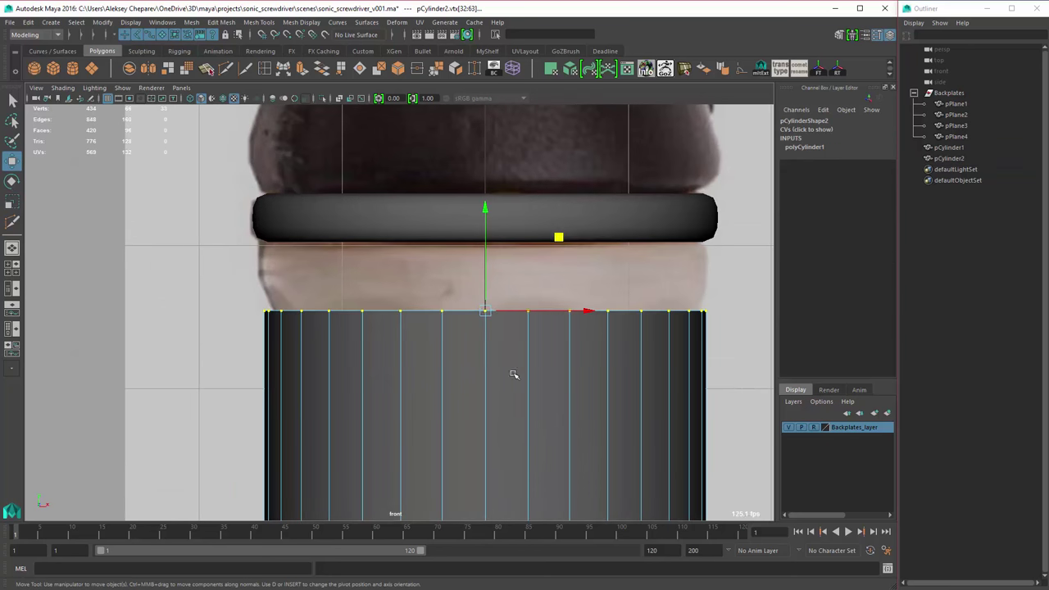
pyautogui.moveTo(501, 252); pyautogui.dragTo(501, 175, button='middle')
pyautogui.scroll(-6, 546, 380)
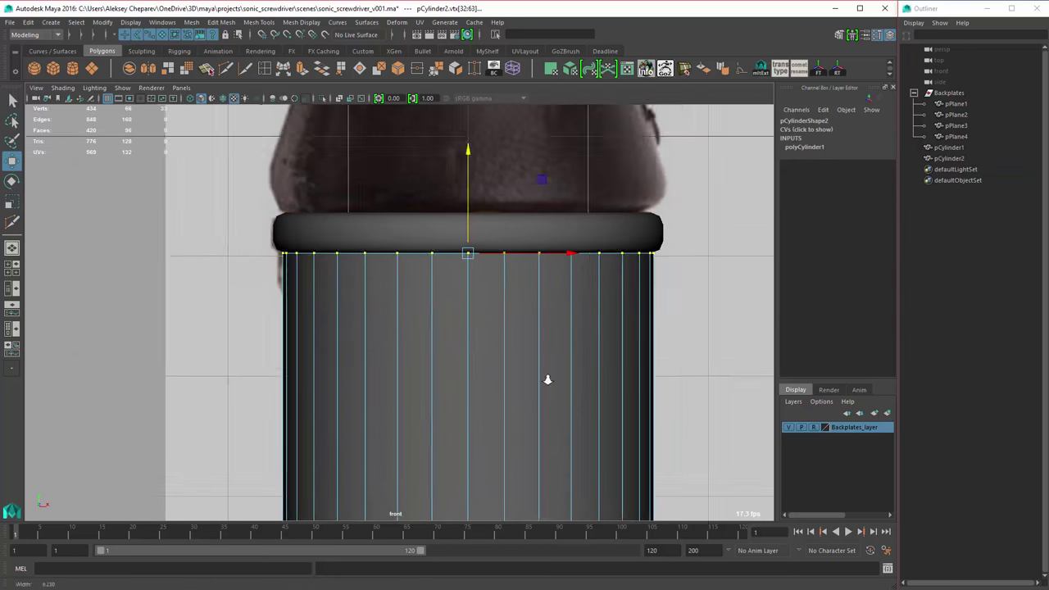
pyautogui.moveTo(320, 377); pyautogui.dragTo(570, 465)
pyautogui.scroll(5, 569, 465)
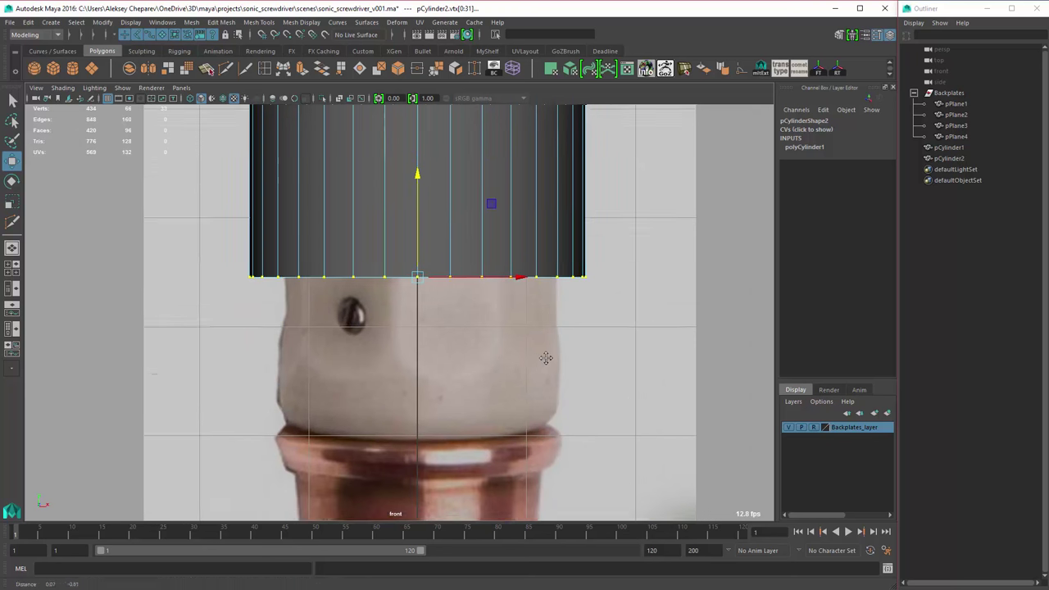
pyautogui.moveTo(495, 293); pyautogui.dragTo(511, 445, button='middle')
# - Reframe the front view to show the whole stretched cylinder, ready to move it
pyautogui.scroll(-4, 432, 346)
pyautogui.moveTo(433, 347); pyautogui.dragTo(459, 323, button='right')
pyautogui.scroll(-2, 411, 342)
pyautogui.scroll(6, 479, 310)
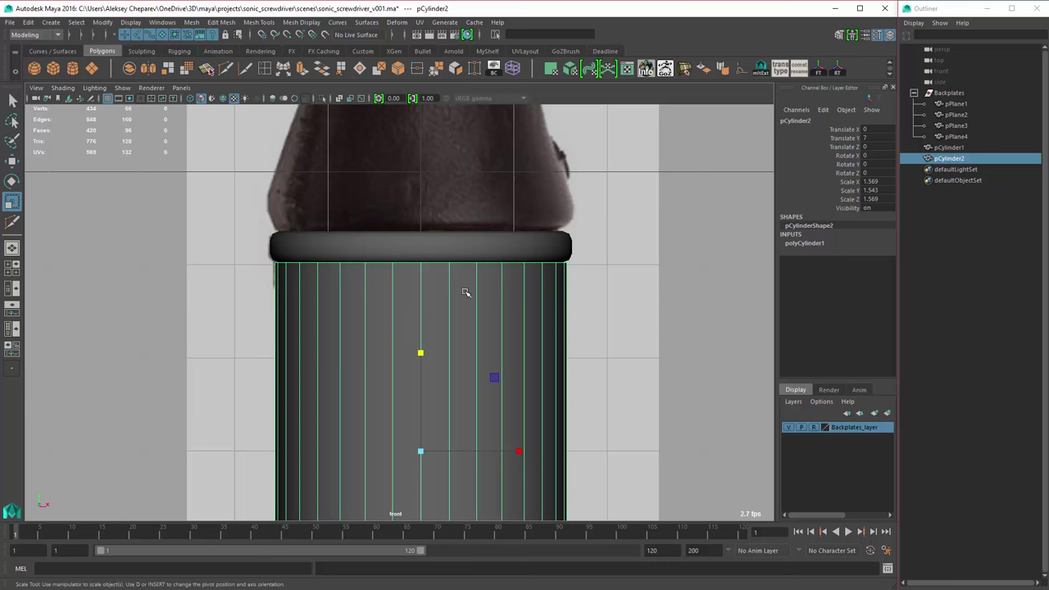
pyautogui.scroll(-3, 443, 369)
pyautogui.keyDown('alt'); pyautogui.moveTo(536, 358); pyautogui.dragTo(442, 205, button='middle'); pyautogui.keyUp('alt')
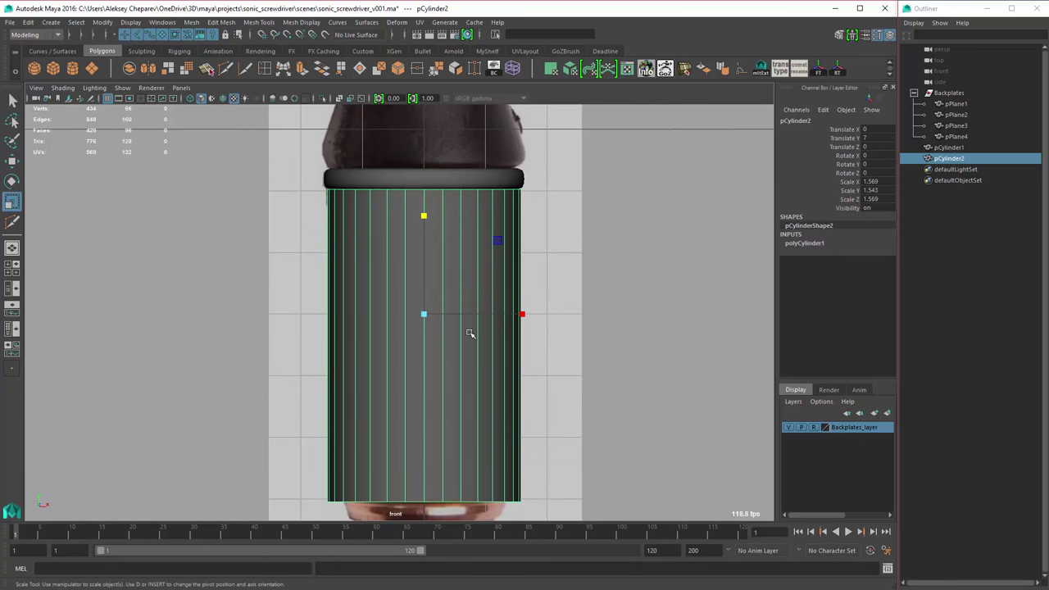
pyautogui.press('w')
pyautogui.scroll(5, 492, 246)
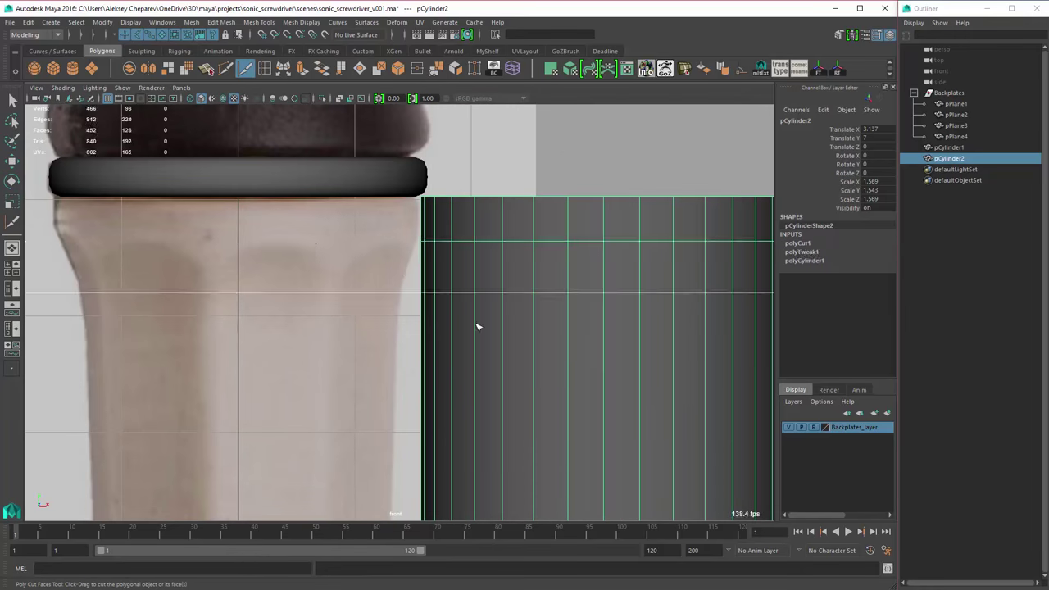
# - Bevel the cylinder's top and bottom rim edges with two segments
pyautogui.scroll(3, 377, 321)
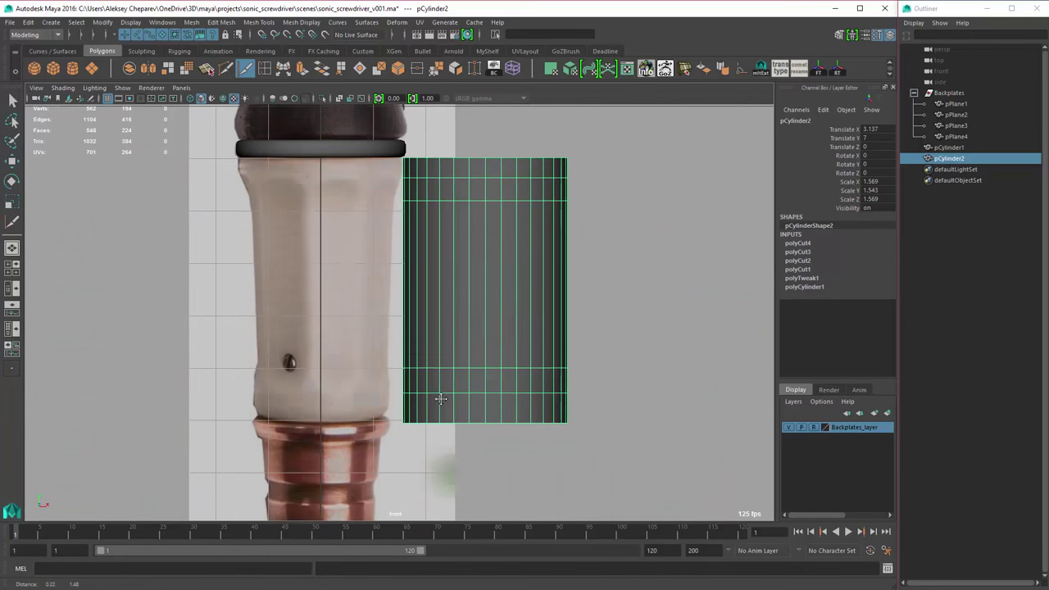
pyautogui.scroll(3, 332, 268)
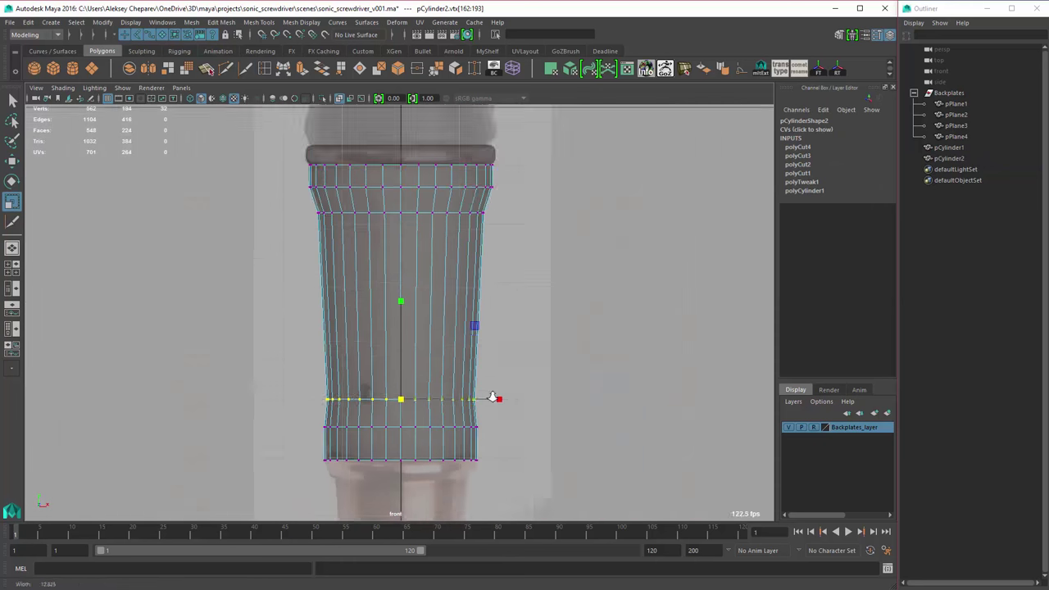
pyautogui.scroll(2, 370, 192)
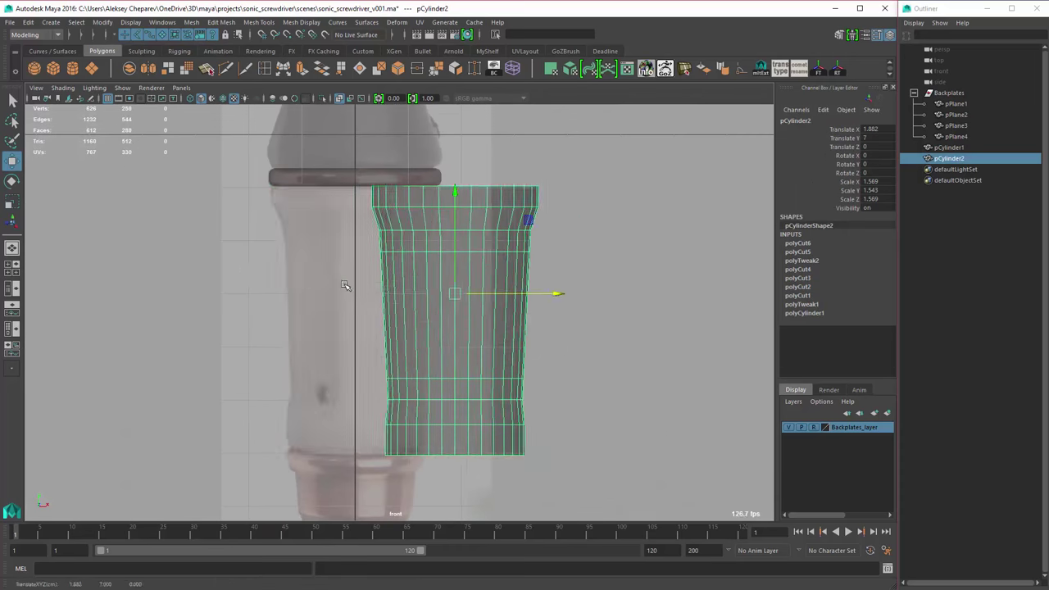
pyautogui.scroll(3, 345, 285)
pyautogui.scroll(2, 506, 224)
pyautogui.click(222, 22)
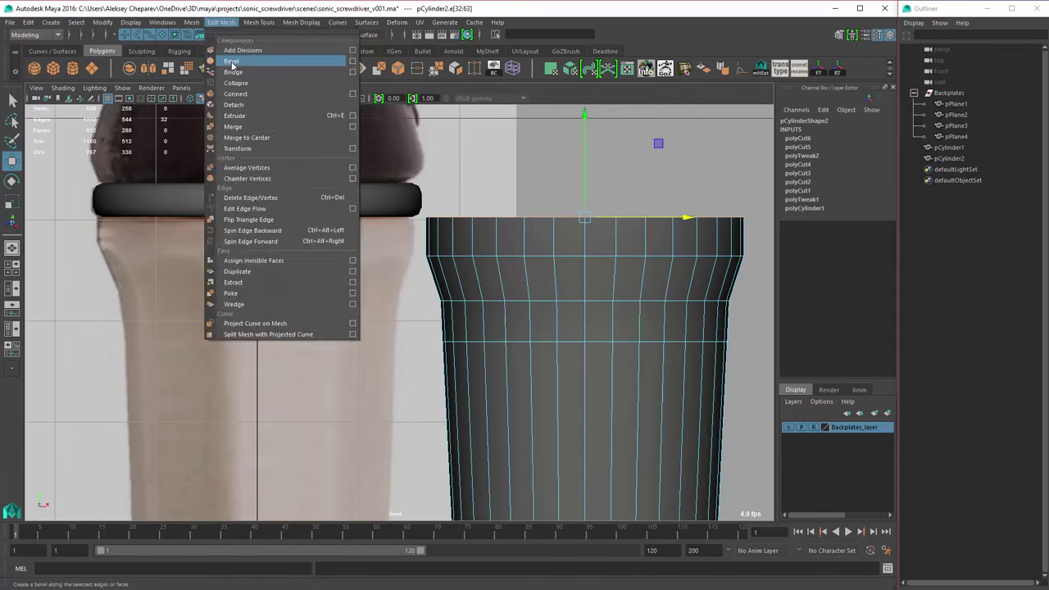
pyautogui.click(246, 73)
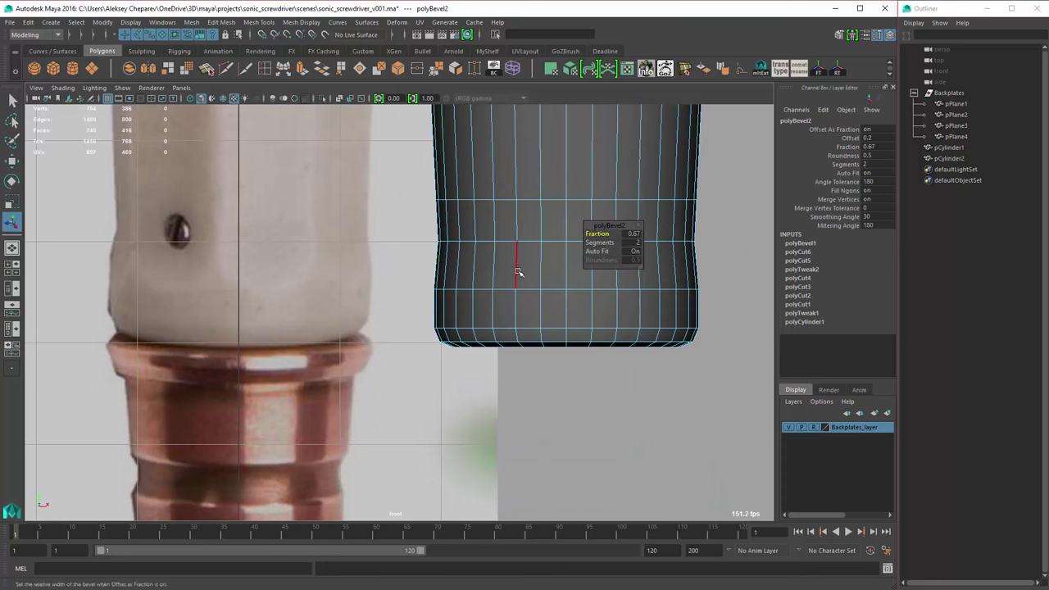
# - Move pCylinder2 back over the screwdriver grip and marquee-select most of its faces
pyautogui.scroll(-2, 518, 272)
pyautogui.press('F8')
pyautogui.scroll(-3, 450, 323)
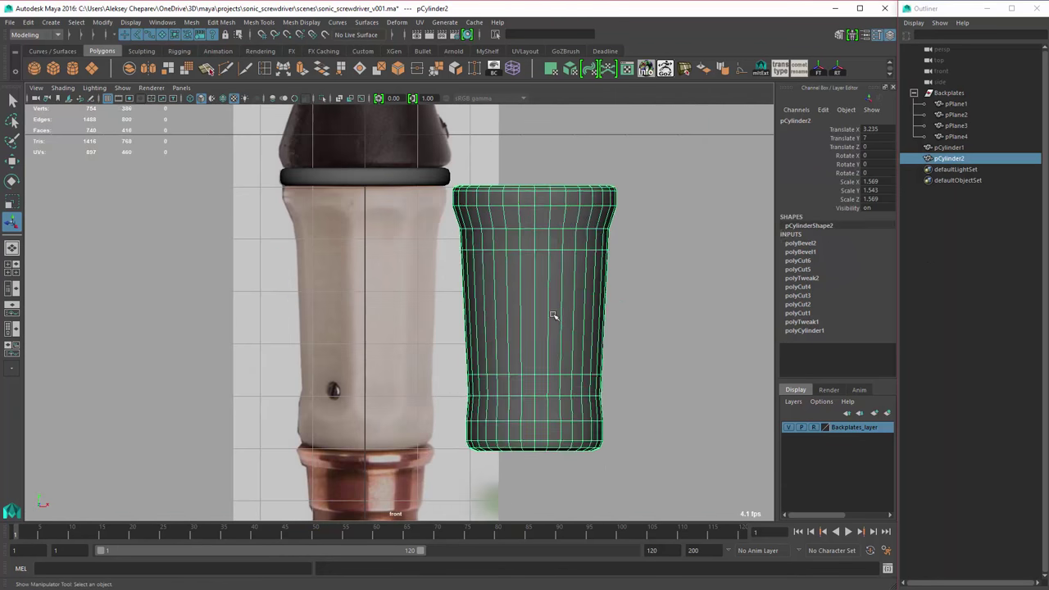
pyautogui.moveTo(554, 316); pyautogui.dragTo(385, 316)
pyautogui.scroll(3, 385, 316)
pyautogui.scroll(-3, 377, 328)
pyautogui.press('q')
pyautogui.moveTo(256, 193); pyautogui.dragTo(364, 492)
# - Delete the selected faces to leave a narrow strip and cut a new edge across its top
pyautogui.press('Delete')
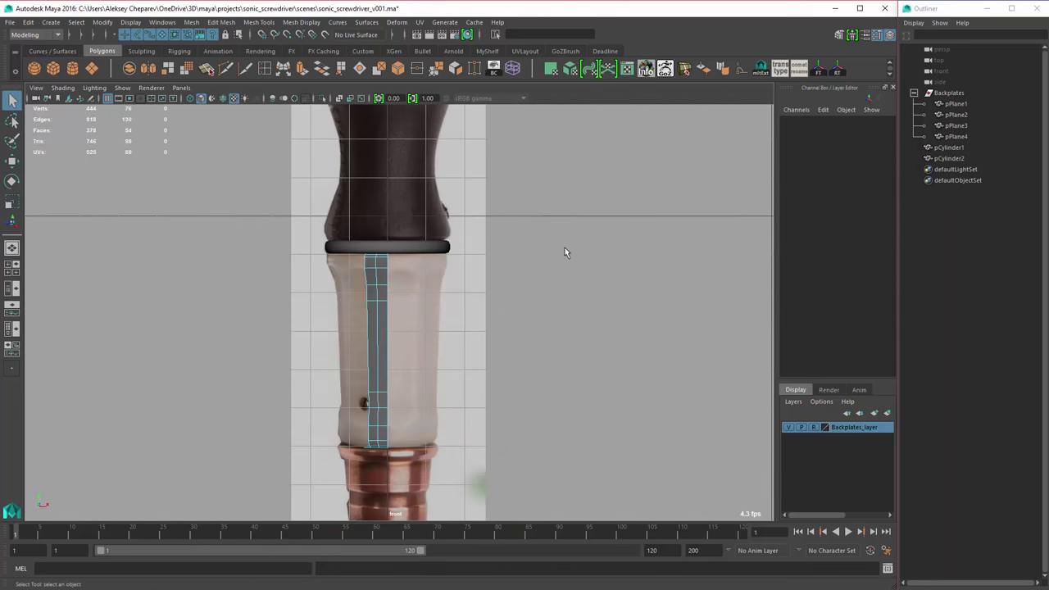
pyautogui.keyDown('alt'); pyautogui.moveTo(565, 248); pyautogui.dragTo(385, 305); pyautogui.keyUp('alt')
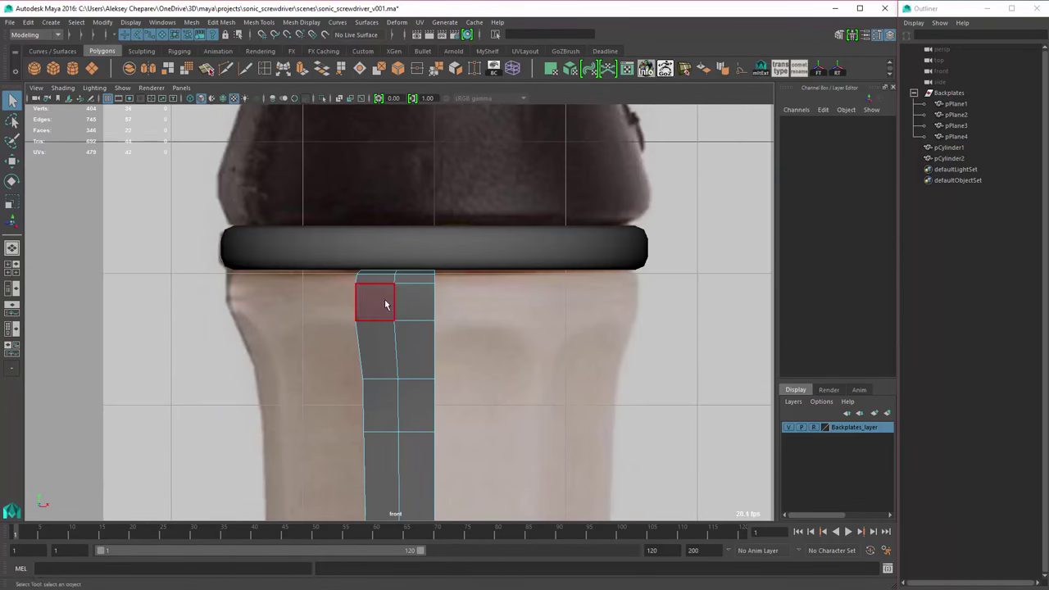
pyautogui.keyDown('shift'); pyautogui.moveTo(390, 334); pyautogui.dragTo(390, 385, button='right'); pyautogui.keyUp('shift')
pyautogui.scroll(-2, 688, 227)
pyautogui.keyDown('alt'); pyautogui.moveTo(688, 227); pyautogui.dragTo(445, 199, button='middle'); pyautogui.keyUp('alt')
pyautogui.click(445, 199)
pyautogui.scroll(3, 402, 236)
pyautogui.keyDown('shift'); pyautogui.moveTo(402, 235); pyautogui.dragTo(402, 235, button='right'); pyautogui.keyUp('shift')
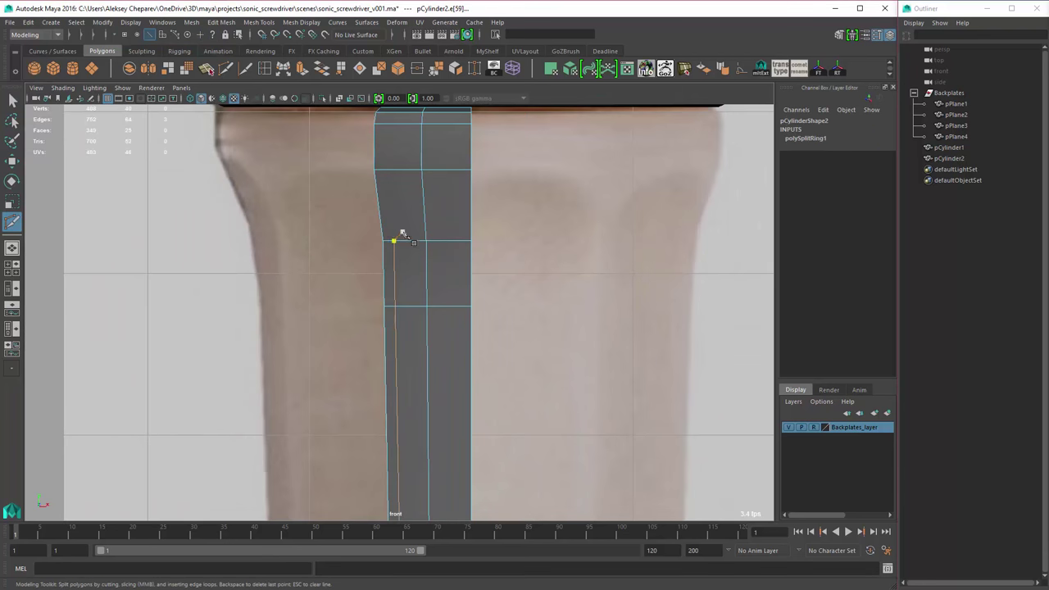
pyautogui.click(423, 187)
pyautogui.keyDown('alt'); pyautogui.moveTo(427, 188); pyautogui.dragTo(440, 243, button='middle'); pyautogui.keyUp('alt')
pyautogui.hotkey('ctrl', 'z')
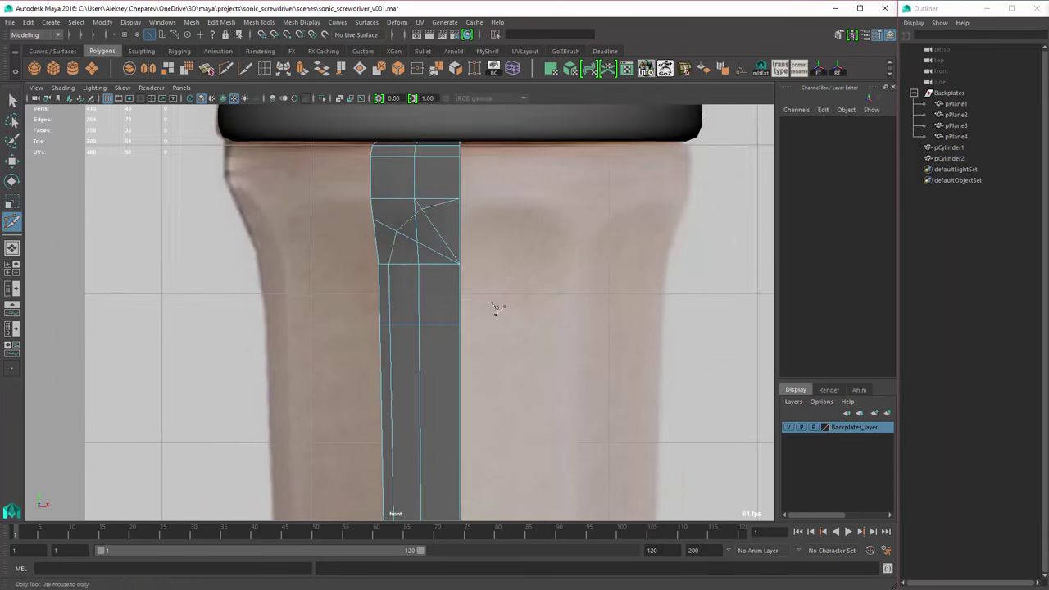
pyautogui.keyDown('alt'); pyautogui.moveTo(496, 306); pyautogui.dragTo(532, 285, button='middle'); pyautogui.keyUp('alt')
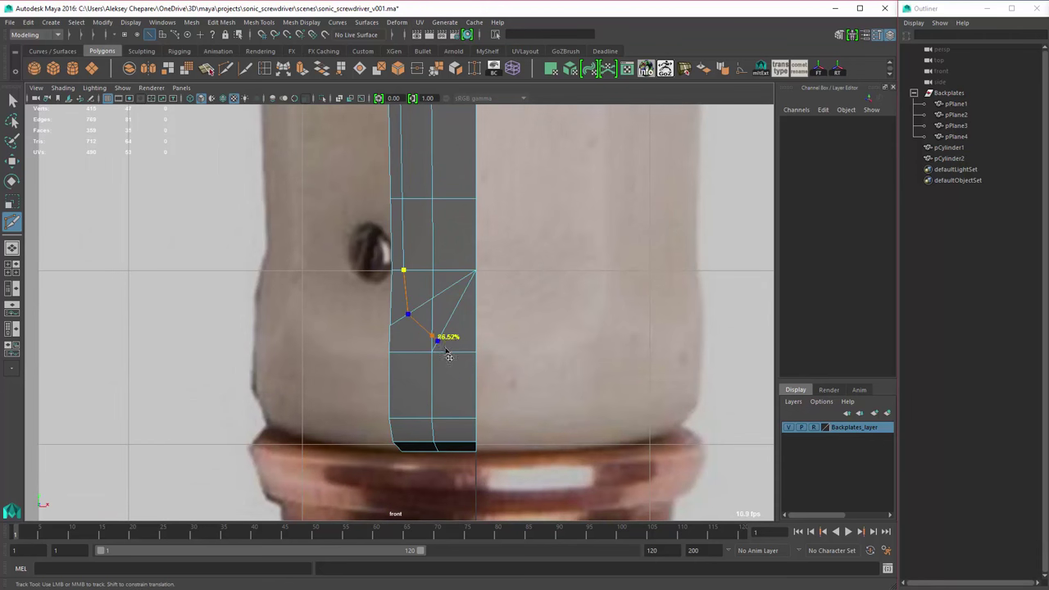
pyautogui.press('Return')
# - Delete an unwanted edge and adjust a vertex at the strip's lower end
pyautogui.press('q')
pyautogui.keyDown('alt'); pyautogui.moveTo(445, 228); pyautogui.dragTo(520, 412, button='middle'); pyautogui.keyUp('alt')
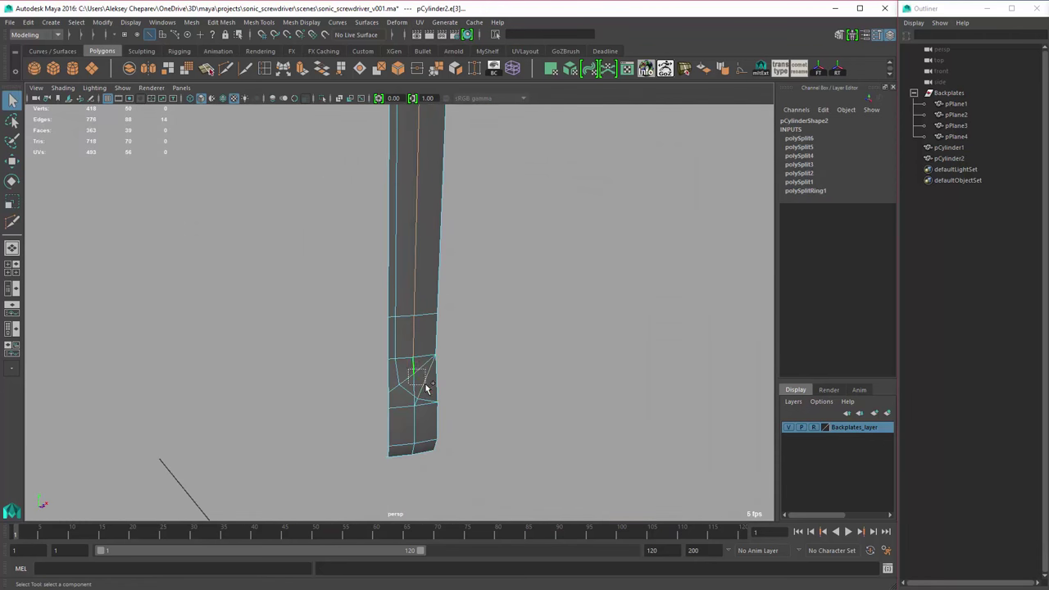
pyautogui.hotkey('ctrl', 'Delete')
pyautogui.keyDown('alt'); pyautogui.moveTo(520, 412); pyautogui.dragTo(401, 386); pyautogui.keyUp('alt')
pyautogui.click(468, 228)
pyautogui.press('w')
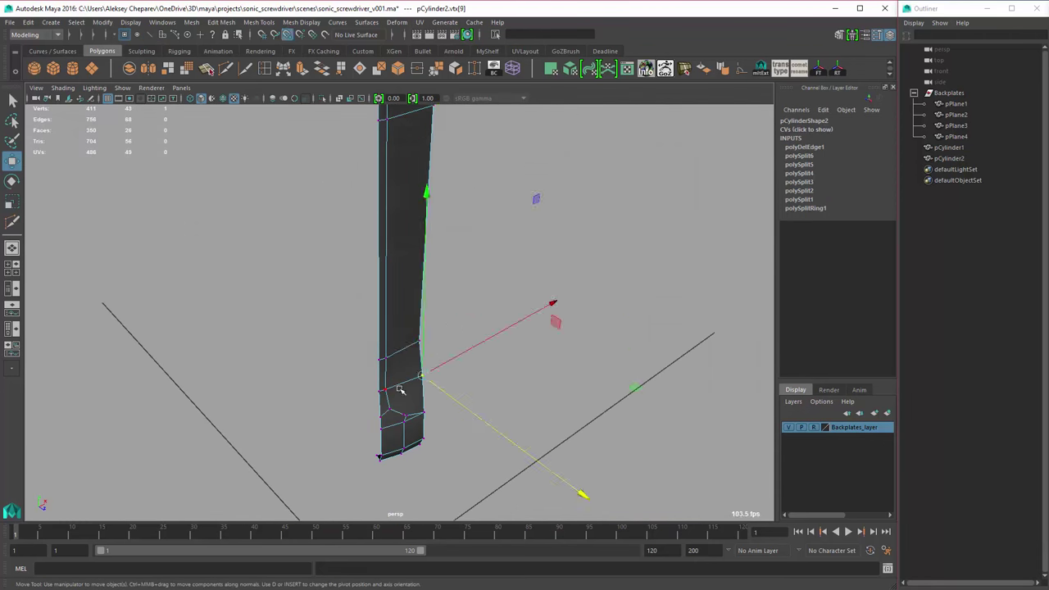
# - Select the strip's border edge loop and extrude it with world-oriented move axes
pyautogui.moveTo(281, 351); pyautogui.dragTo(363, 332, button='right')
pyautogui.click(399, 266)
pyautogui.keyDown('alt'); pyautogui.moveTo(399, 267); pyautogui.dragTo(358, 227); pyautogui.keyUp('alt')
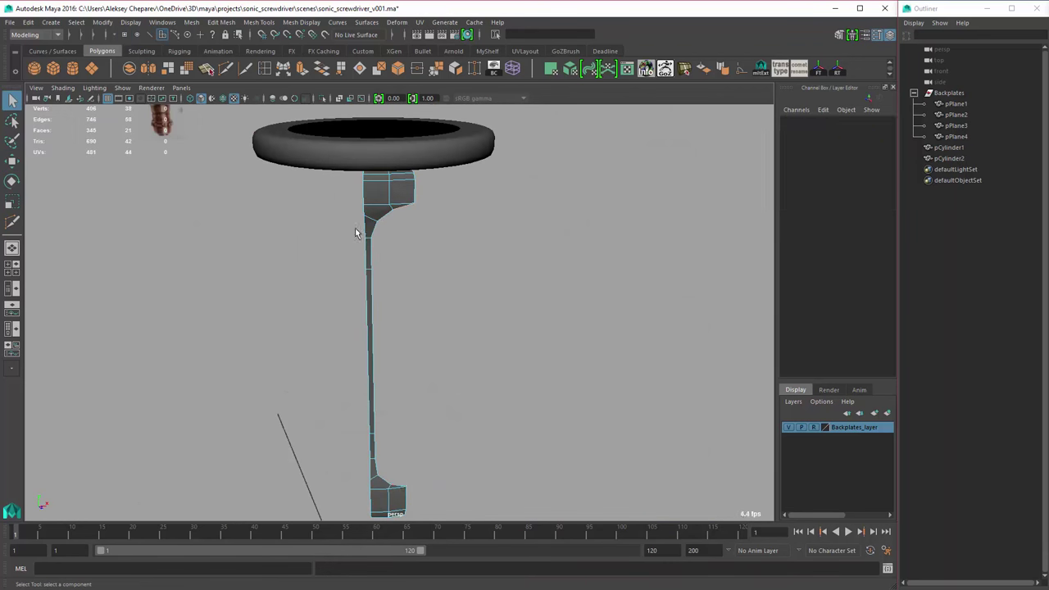
pyautogui.doubleClick(398, 487)
pyautogui.keyDown('alt'); pyautogui.moveTo(399, 487); pyautogui.dragTo(395, 248); pyautogui.keyUp('alt')
pyautogui.hotkey('ctrl', 'e')
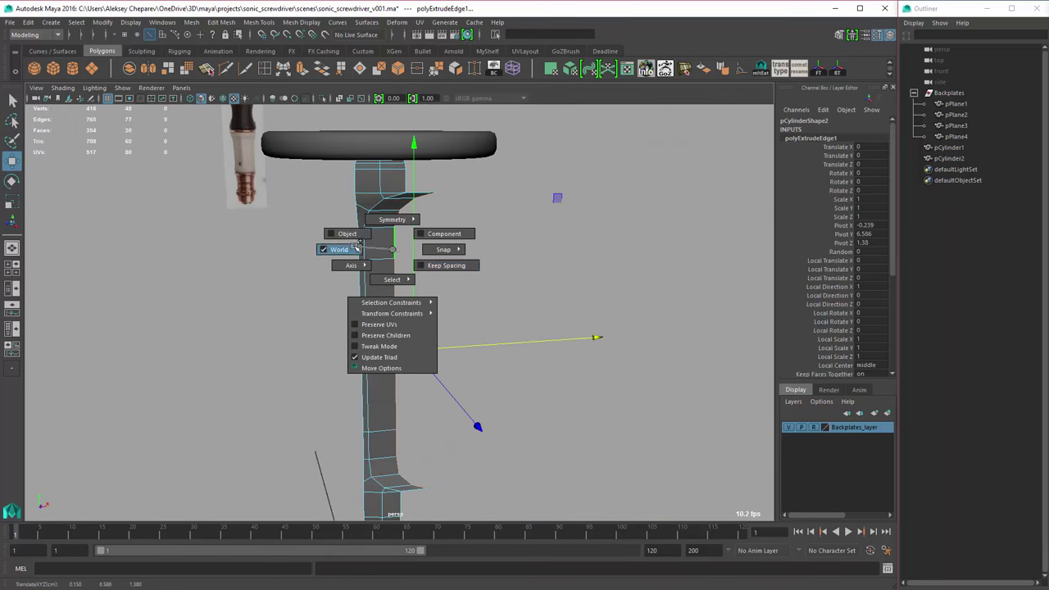
pyautogui.moveTo(357, 244); pyautogui.dragTo(358, 246, button='right')
pyautogui.press('F8')
pyautogui.keyDown('alt'); pyautogui.moveTo(459, 254); pyautogui.dragTo(461, 347); pyautogui.keyUp('alt')
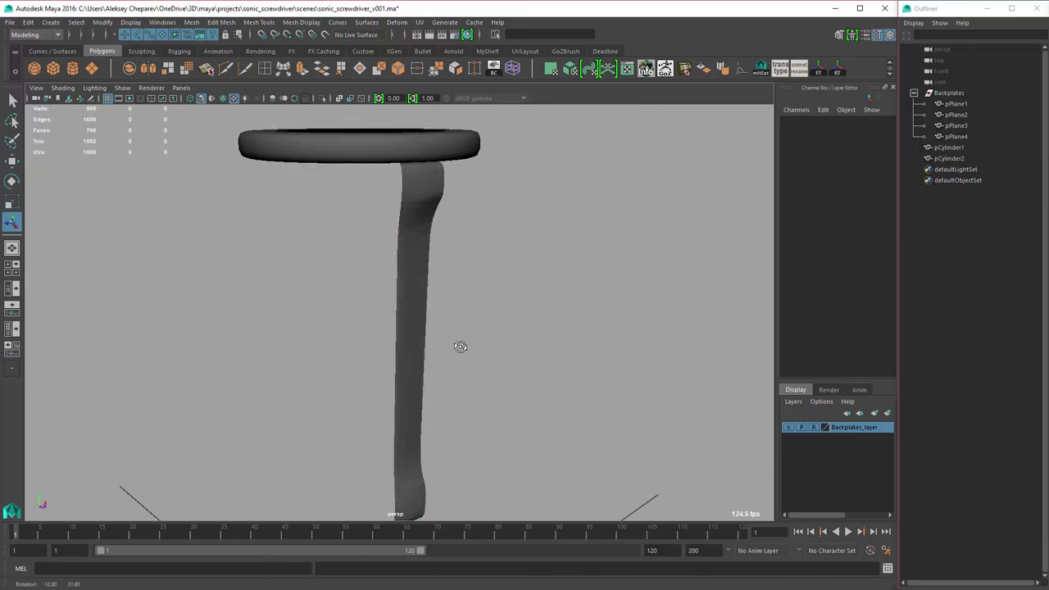
# - Step back and forth through the edit history, returning to a full-size front view
pyautogui.hotkey('ctrl', 'z')
pyautogui.hotkey('ctrl', 'z')
pyautogui.hotkey('ctrl', 'z')
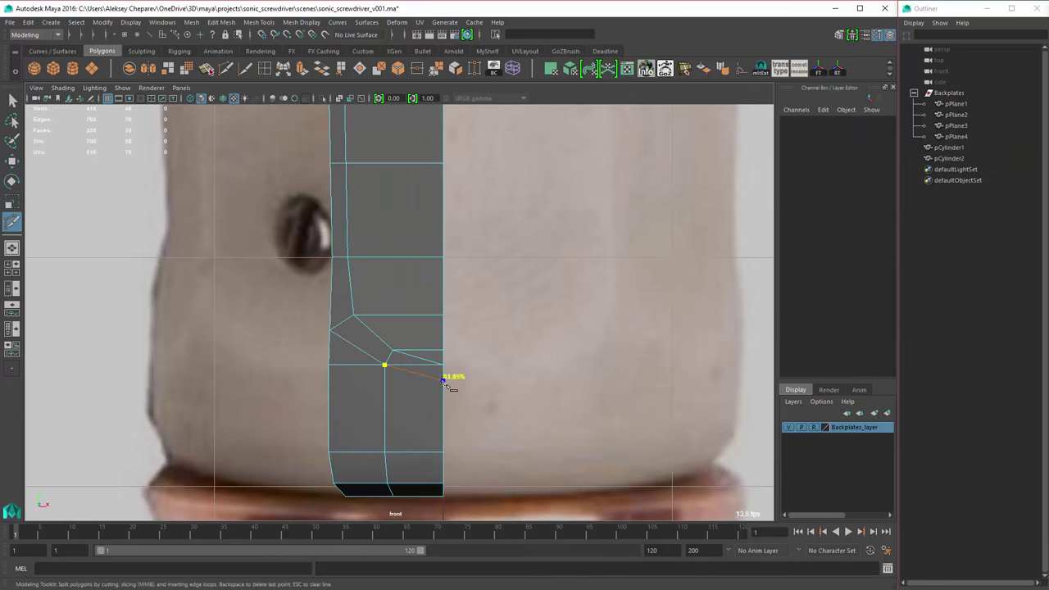
pyautogui.hotkey('ctrl', 'z')
pyautogui.hotkey('ctrl', 'z')
pyautogui.hotkey('ctrl', 'z')
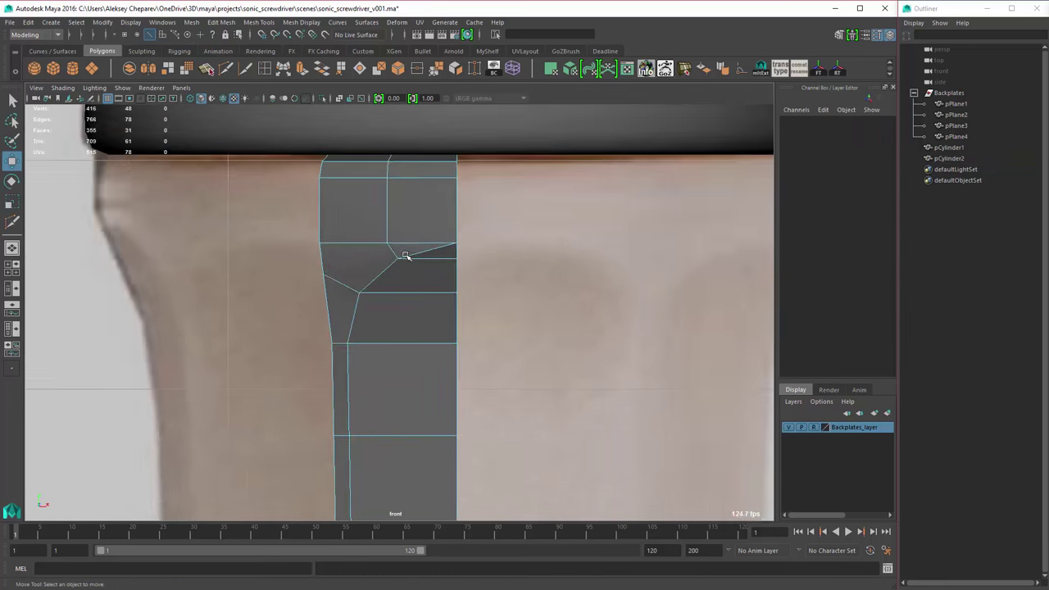
pyautogui.hotkey('shift', 'z')
pyautogui.hotkey('shift', 'z')
pyautogui.hotkey('shift', 'z')
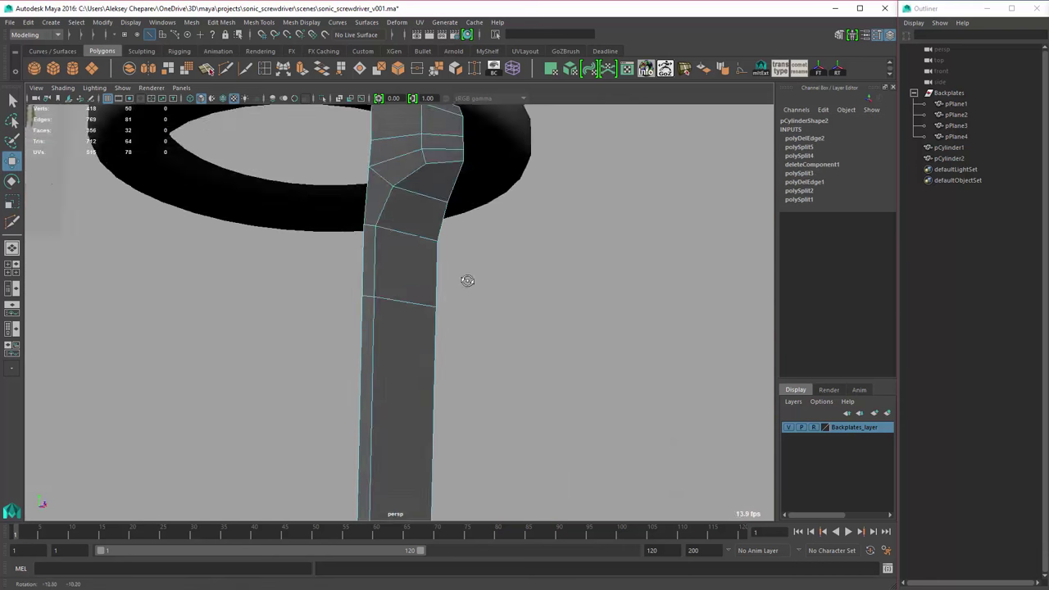
pyautogui.hotkey('ctrl', 'z')
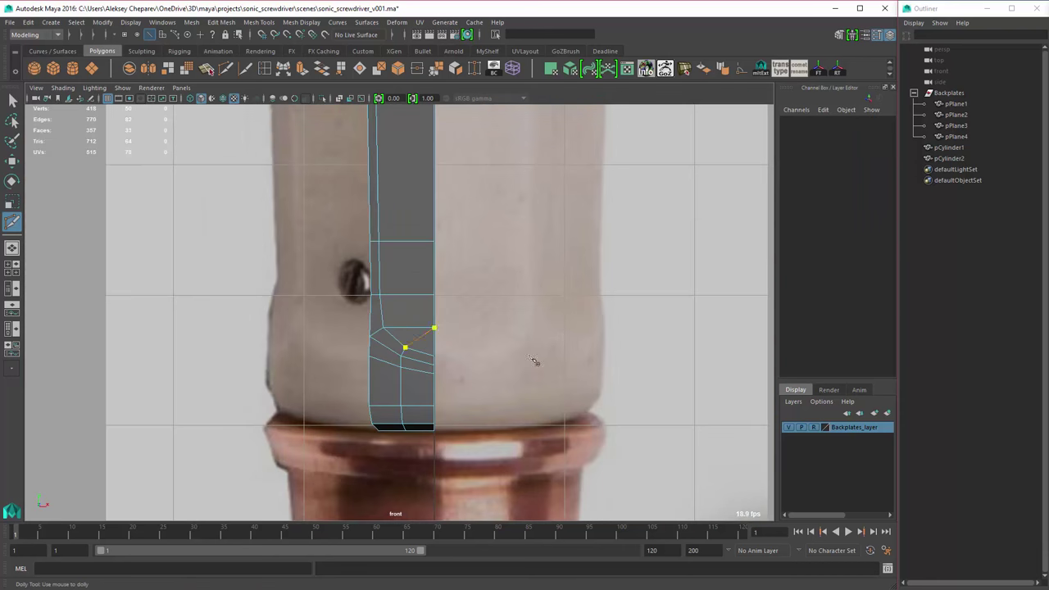
pyautogui.hotkey('shift', 'z')
pyautogui.hotkey('shift', 'z')
pyautogui.hotkey('shift', 'z')
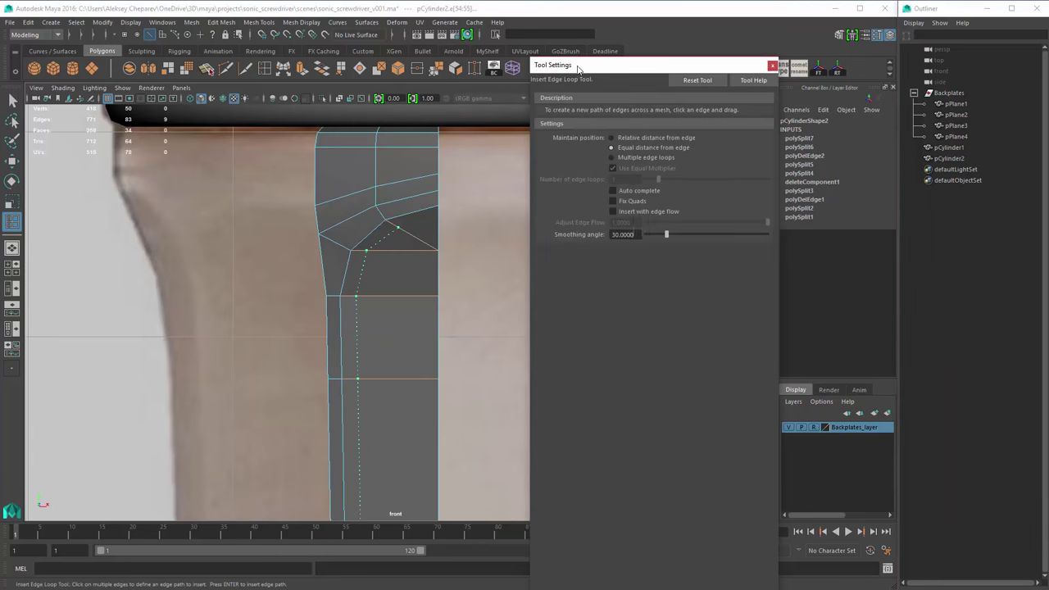
pyautogui.hotkey('ctrl', 'z')
pyautogui.hotkey('ctrl', 'z')
pyautogui.hotkey('ctrl', 'z')
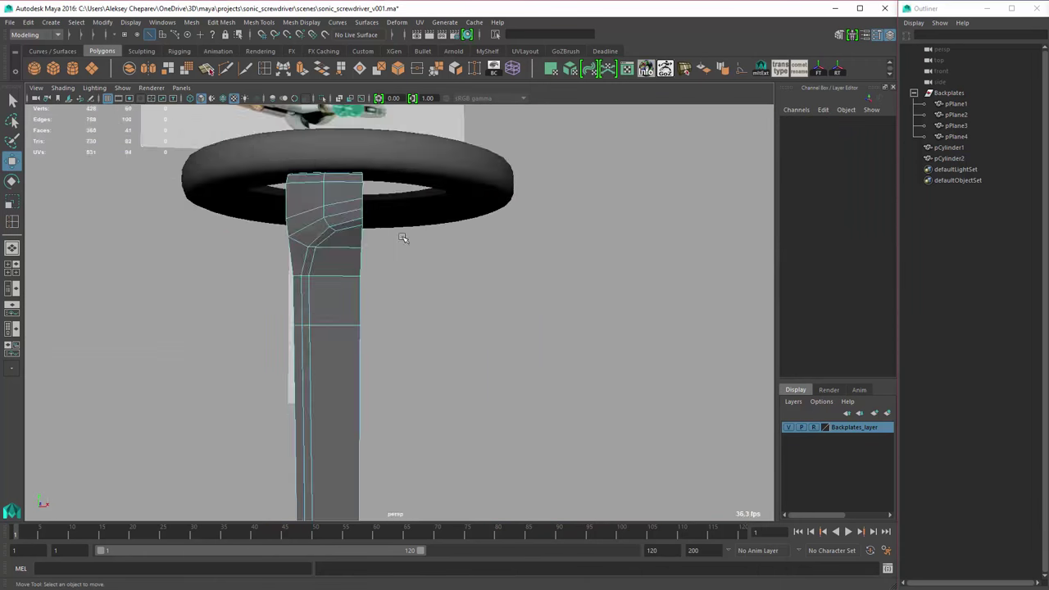
pyautogui.keyDown('alt'); pyautogui.moveTo(445, 309); pyautogui.dragTo(435, 256); pyautogui.keyUp('alt')
pyautogui.hotkey('shift', 'z')
pyautogui.hotkey('shift', 'z')
pyautogui.hotkey('shift', 'z')
pyautogui.press('space')
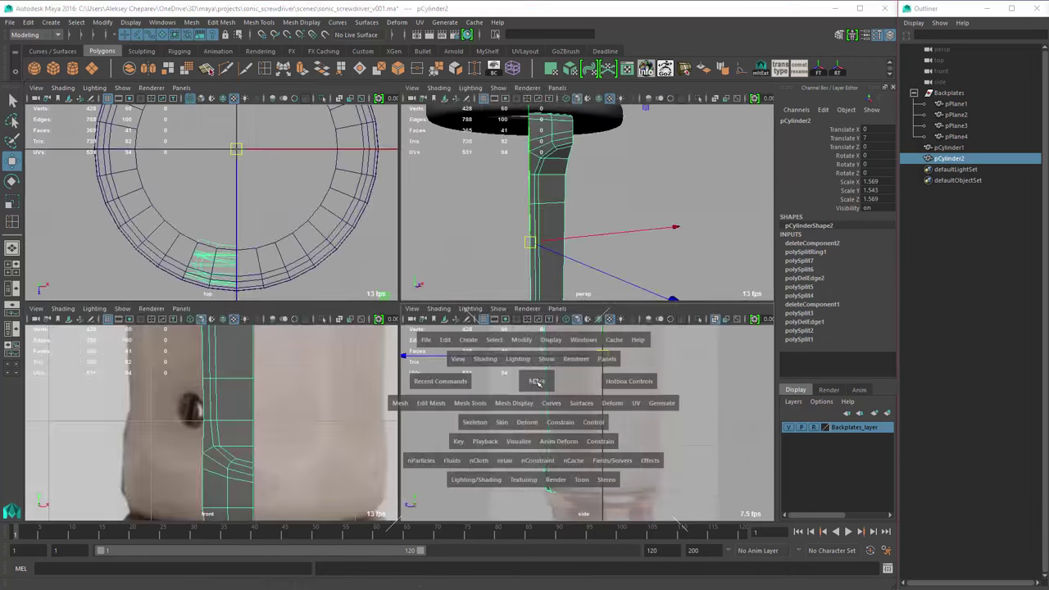
# - Cut extra edges into the strip and preview the bracket smoothed
pyautogui.click(226, 68)
pyautogui.hotkey('shift', 'z')
pyautogui.hotkey('shift', 'z')
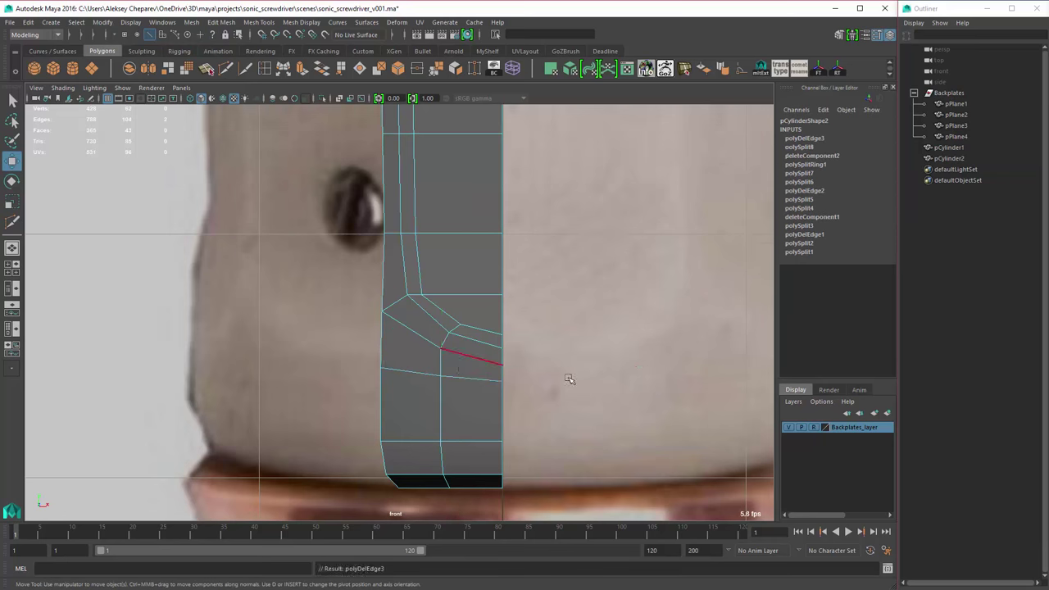
pyautogui.hotkey('ctrl', 'z')
pyautogui.hotkey('ctrl', 'z')
pyautogui.hotkey('ctrl', 'z')
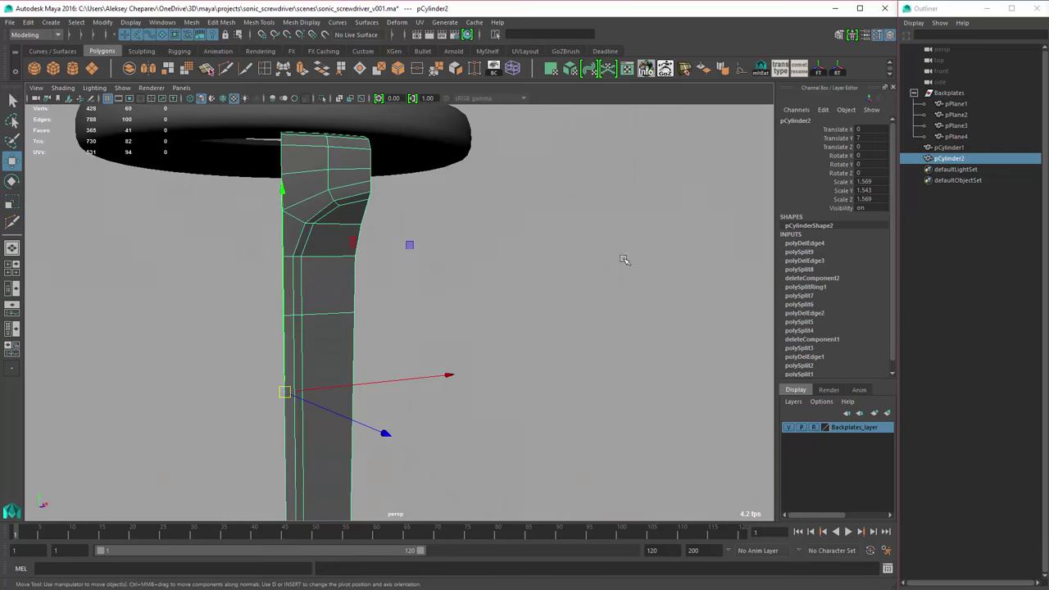
pyautogui.moveTo(344, 246); pyautogui.dragTo(410, 364, button='right')
pyautogui.keyDown('alt'); pyautogui.moveTo(438, 359); pyautogui.dragTo(537, 369); pyautogui.keyUp('alt')
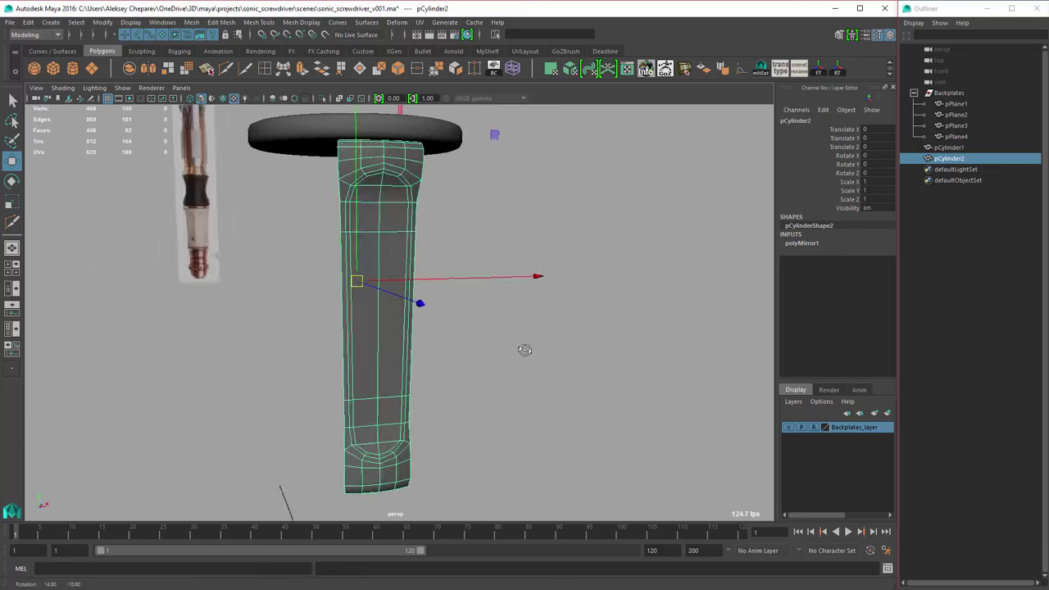
# - Slice the grip mesh horizontally with a planar cut and preview it smoothed
pyautogui.moveTo(543, 352); pyautogui.dragTo(537, 339)
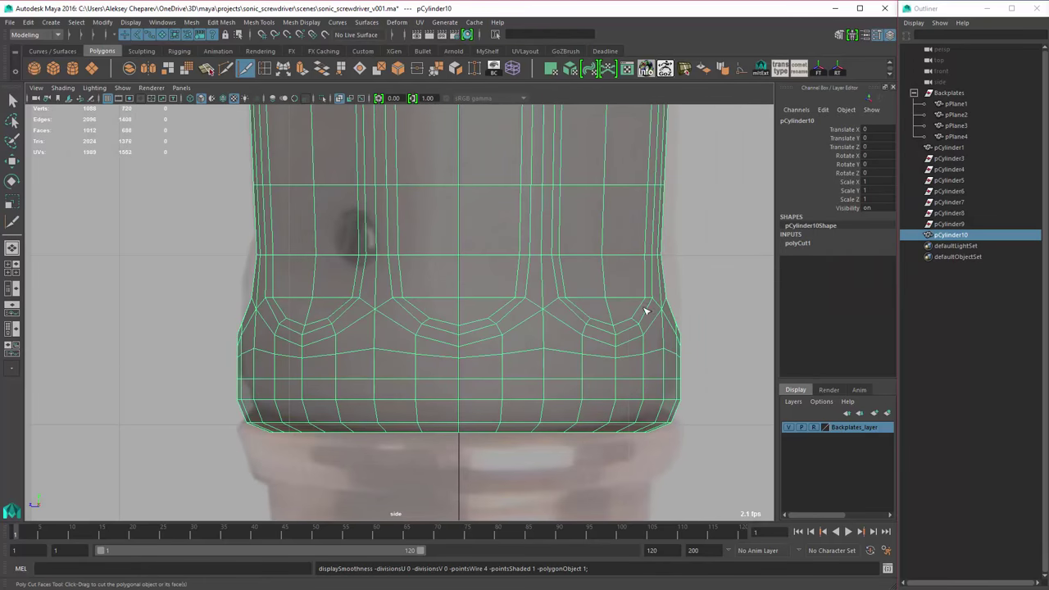
pyautogui.moveTo(168, 224); pyautogui.dragTo(745, 236)
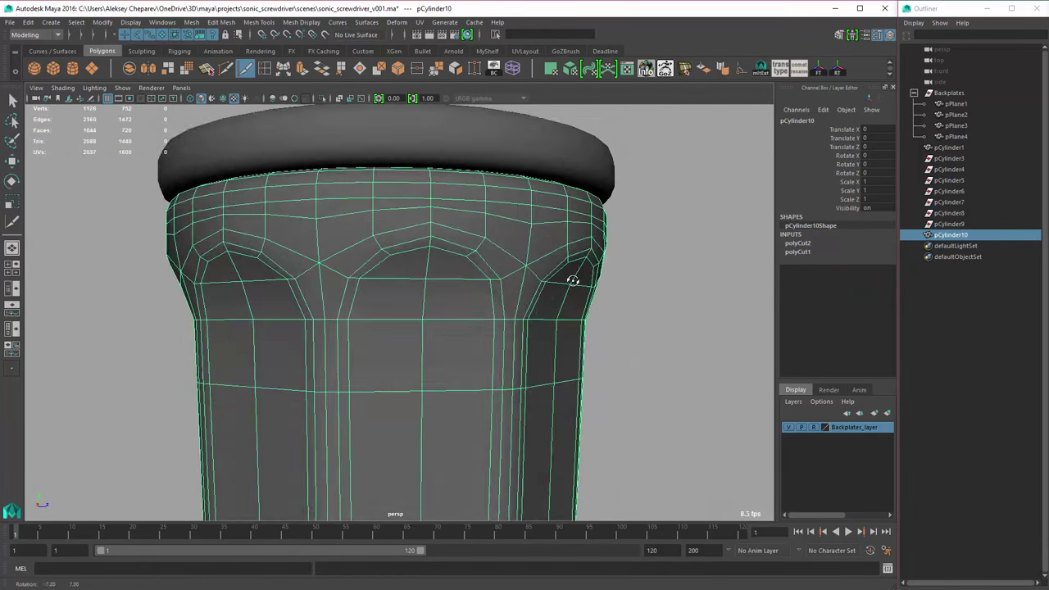
pyautogui.press('F9')
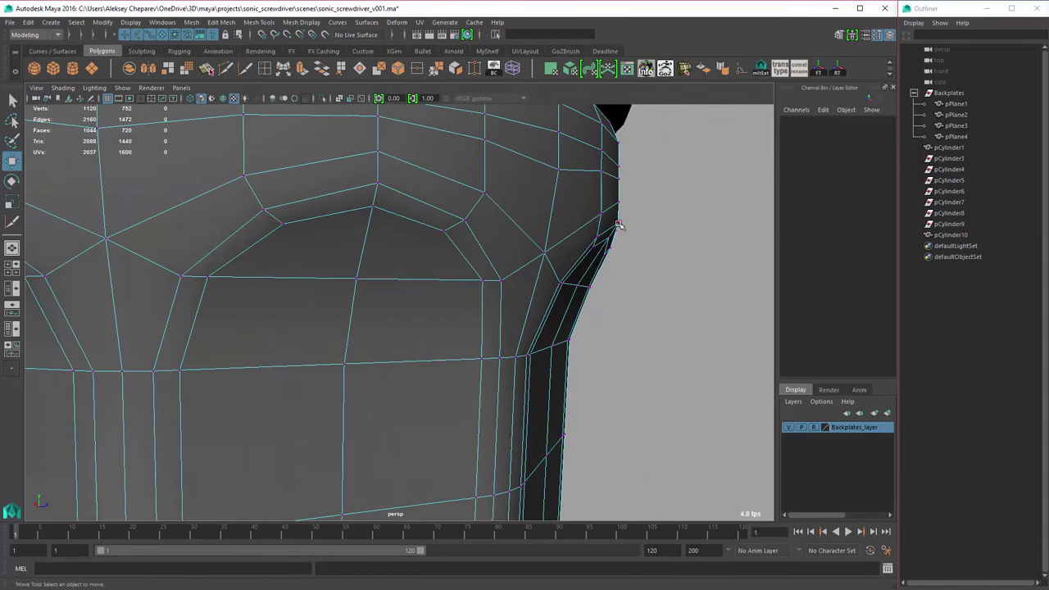
pyautogui.press('q')
pyautogui.keyDown('alt'); pyautogui.moveTo(297, 269); pyautogui.dragTo(300, 281); pyautogui.keyUp('alt')
pyautogui.press('space')
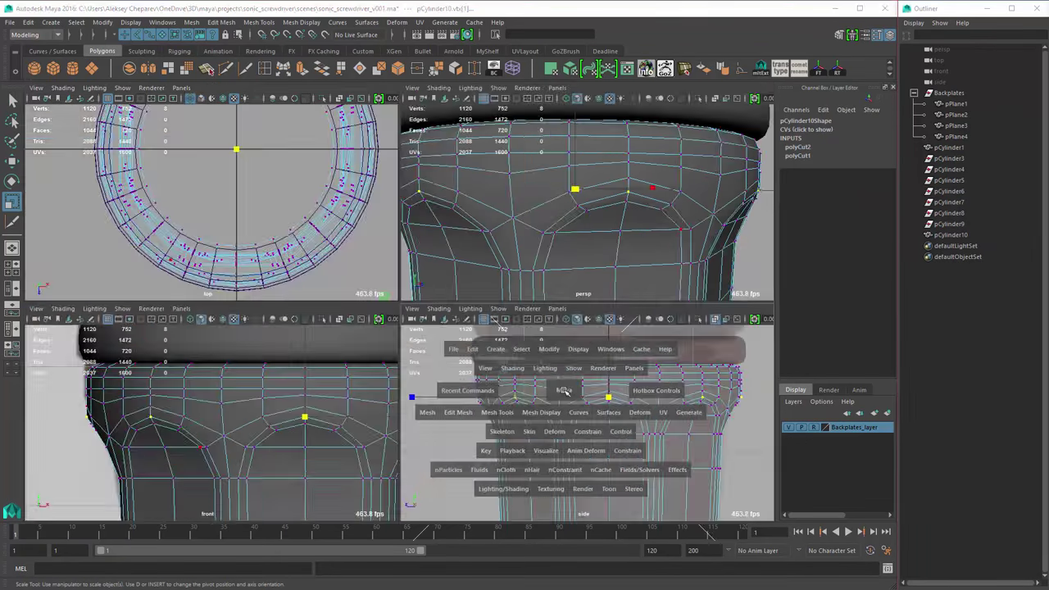
pyautogui.press('F8')
pyautogui.press('3')
pyautogui.press('r')
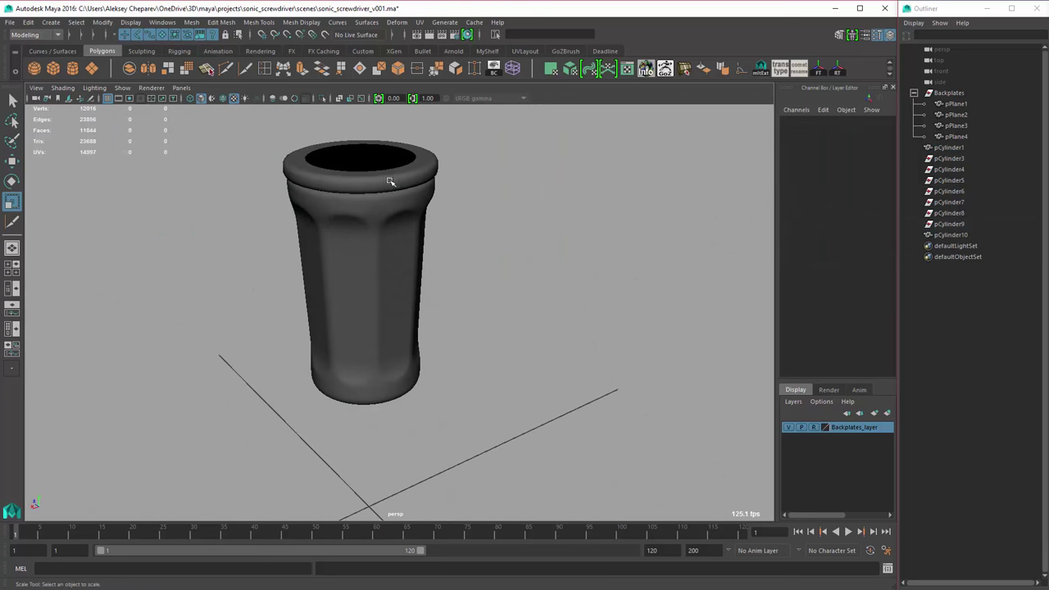
# - Isolate the hourglass grip in view and select the edges around its opening
pyautogui.click(391, 182)
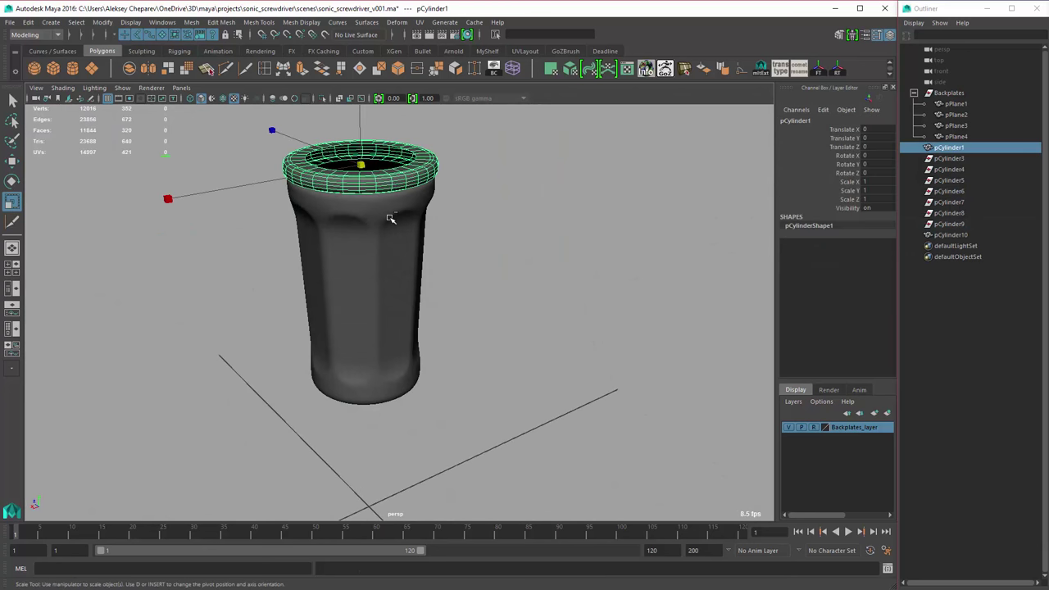
pyautogui.click(362, 242)
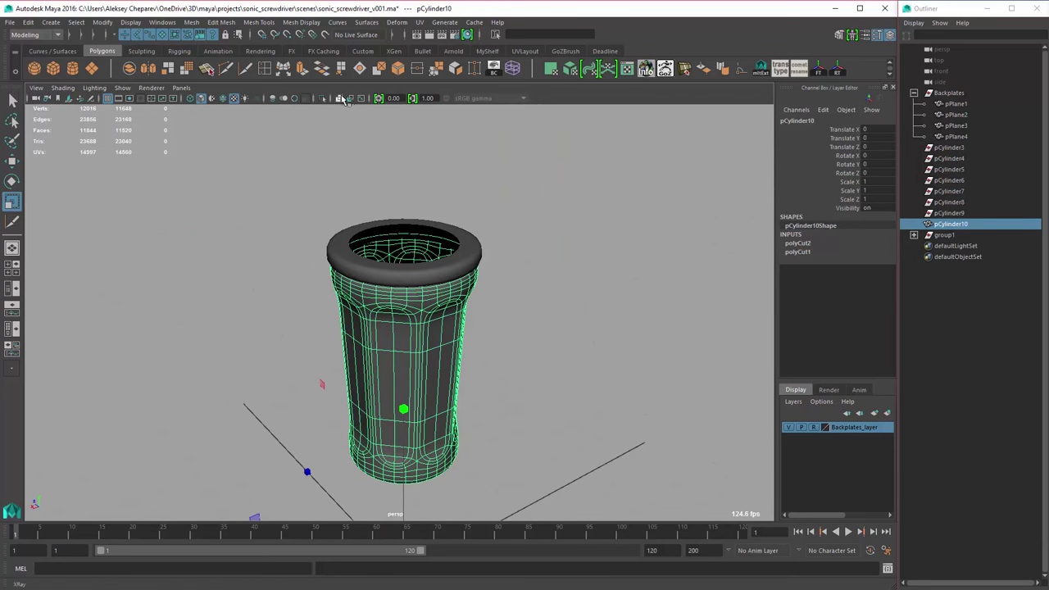
pyautogui.scroll(5, 435, 318)
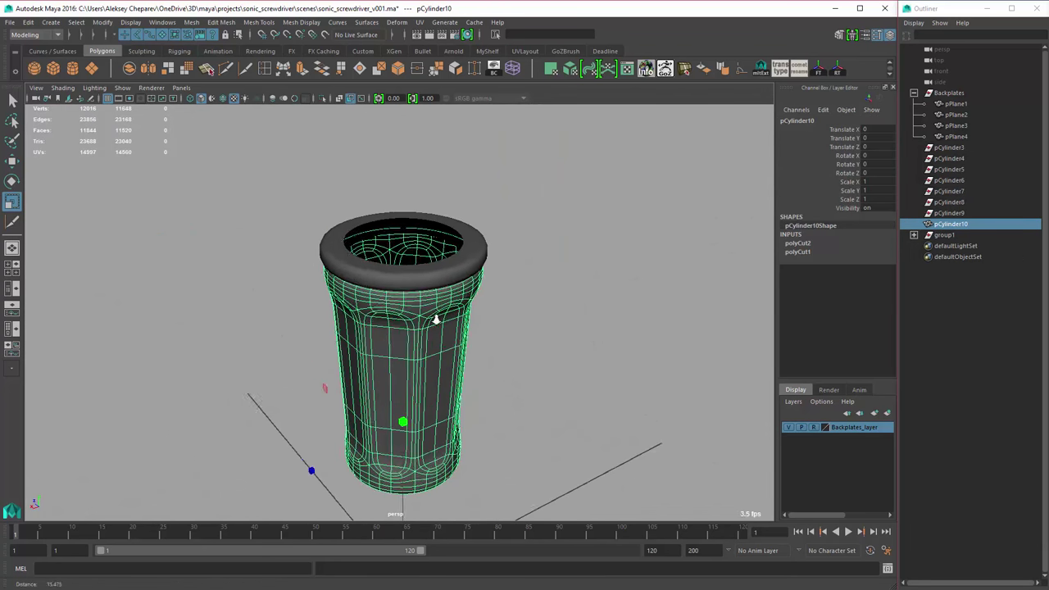
pyautogui.click(325, 99)
pyautogui.keyDown('alt'); pyautogui.moveTo(443, 344); pyautogui.dragTo(455, 250); pyautogui.keyUp('alt')
pyautogui.moveTo(455, 250); pyautogui.dragTo(421, 336, button='right')
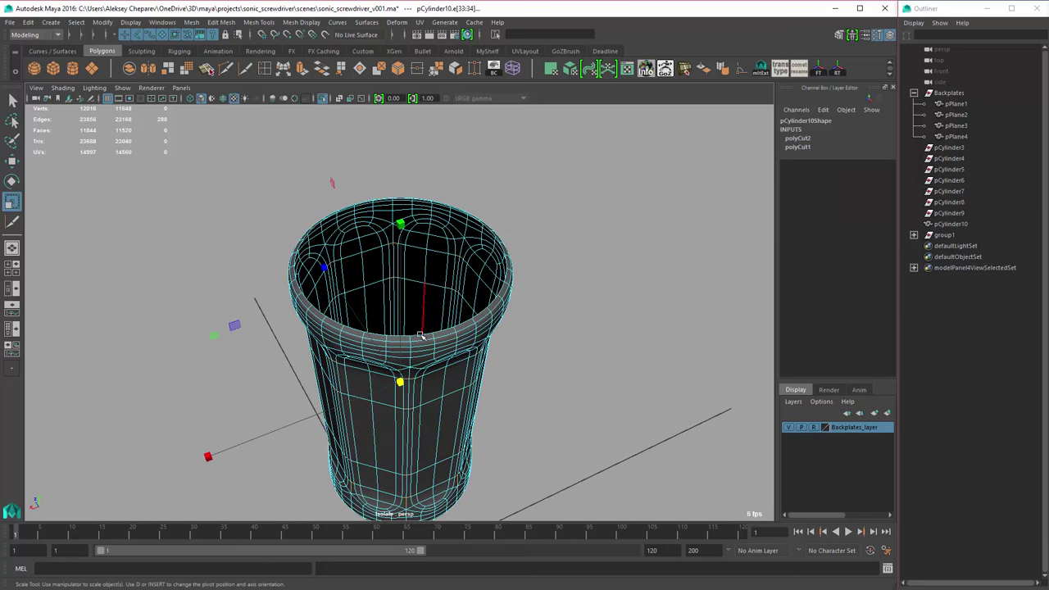
# - Extrude the grip's opening border edges twice, scaling each rim inward to narrow the opening
pyautogui.keyDown('alt'); pyautogui.moveTo(427, 336); pyautogui.dragTo(455, 357); pyautogui.keyUp('alt')
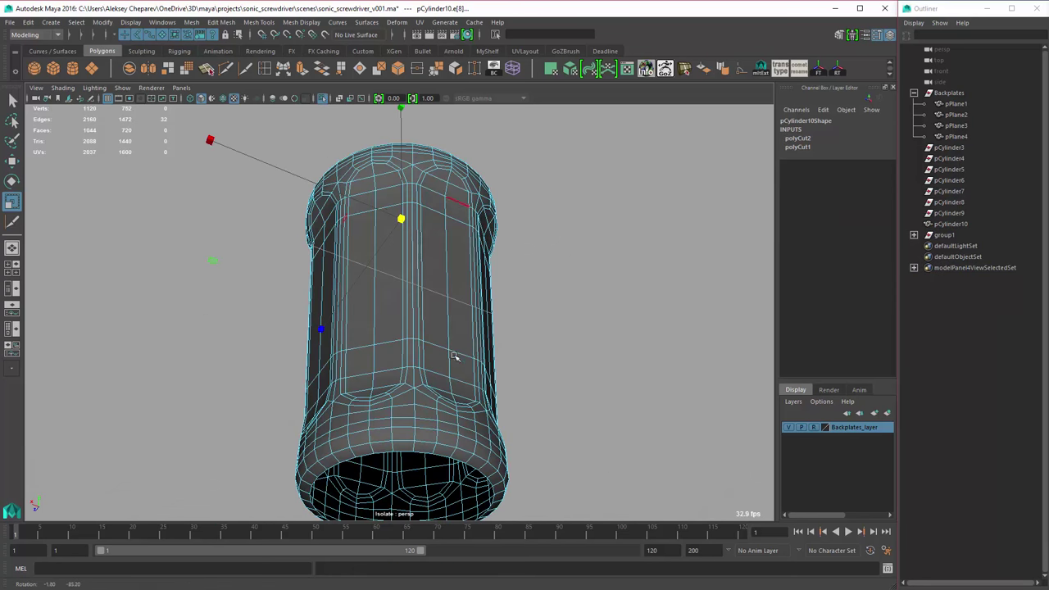
pyautogui.keyDown('alt'); pyautogui.moveTo(425, 453); pyautogui.dragTo(360, 205); pyautogui.keyUp('alt')
pyautogui.scroll(5, 345, 143)
pyautogui.click(302, 69)
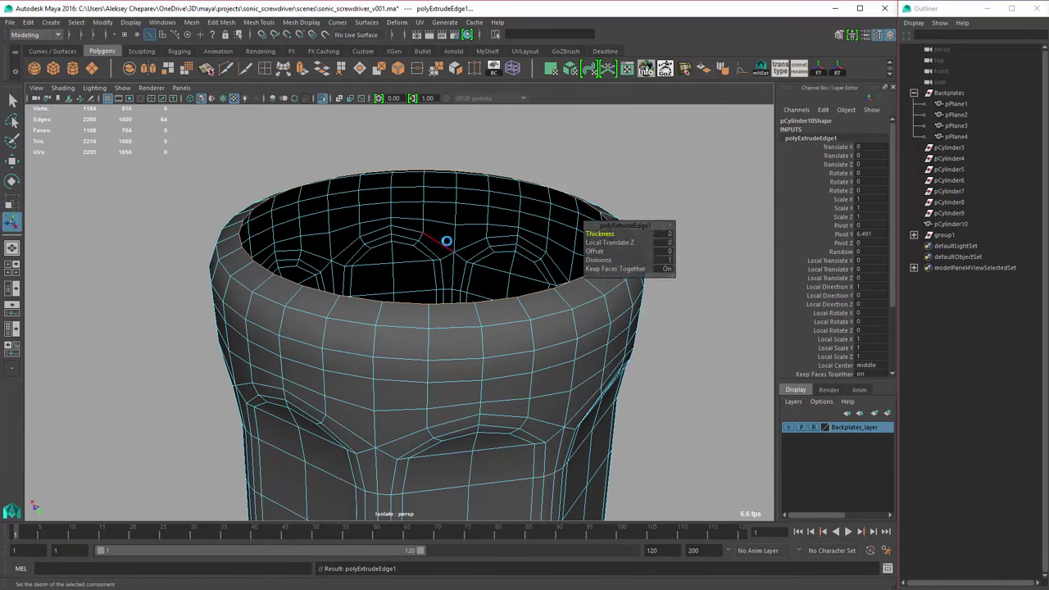
pyautogui.keyDown('alt'); pyautogui.moveTo(471, 283); pyautogui.dragTo(262, 443); pyautogui.keyUp('alt')
pyautogui.moveTo(222, 468); pyautogui.dragTo(232, 464, button='middle')
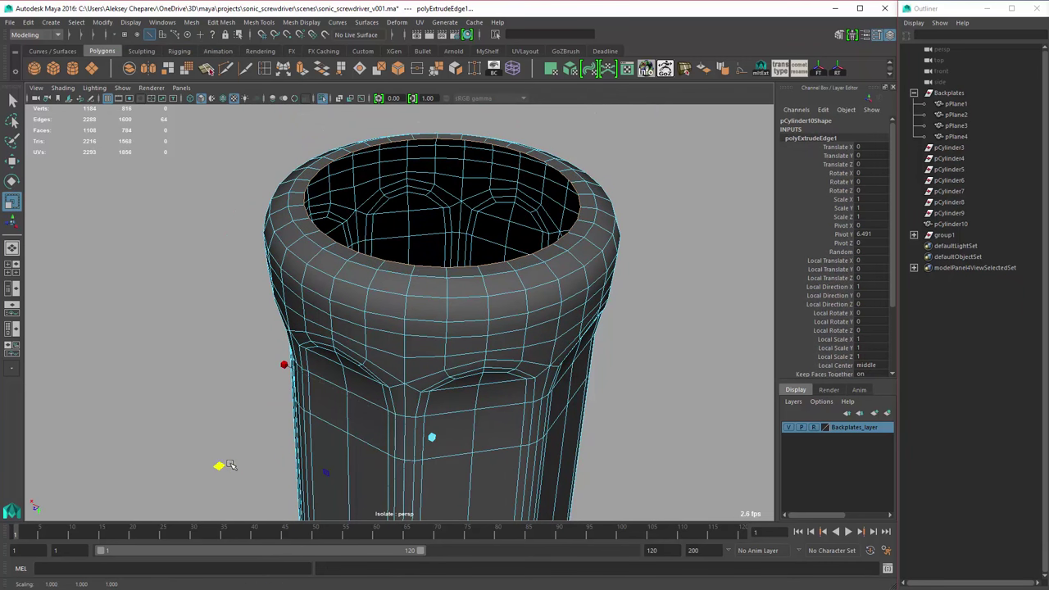
pyautogui.hotkey('ctrl', 'e')
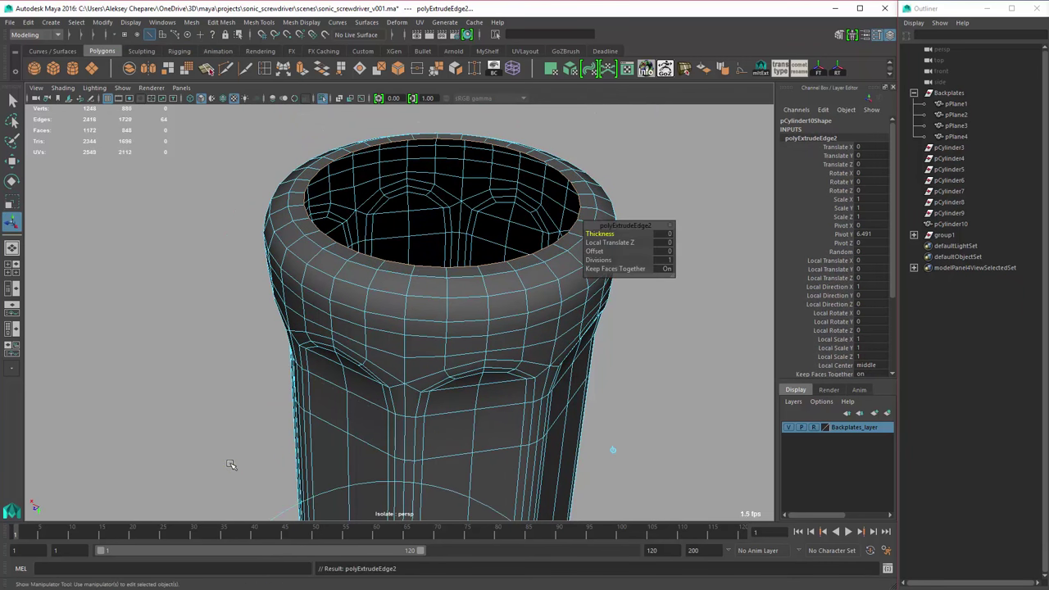
pyautogui.moveTo(221, 466); pyautogui.dragTo(443, 330, button='middle')
# - Soften the grip pCylinder10's edges, preview it smoothed, and delete its construction history
pyautogui.press('w')
pyautogui.moveTo(467, 275); pyautogui.dragTo(570, 209, button='right')
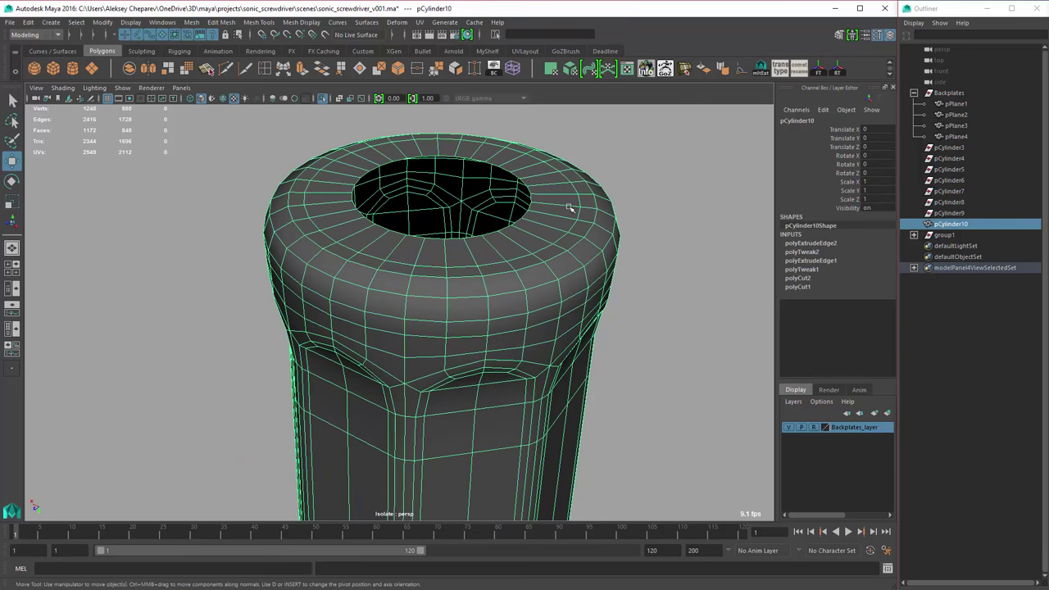
pyautogui.click(732, 70)
pyautogui.click(651, 276)
pyautogui.press('3')
pyautogui.keyDown('alt'); pyautogui.moveTo(651, 276); pyautogui.dragTo(465, 273); pyautogui.keyUp('alt')
pyautogui.hotkey('ctrl', 'z')
pyautogui.hotkey('alt', 'shift', 'd')
# - In the side view, trace a short two-point profile curve along the black cap edge
pyautogui.press('space')
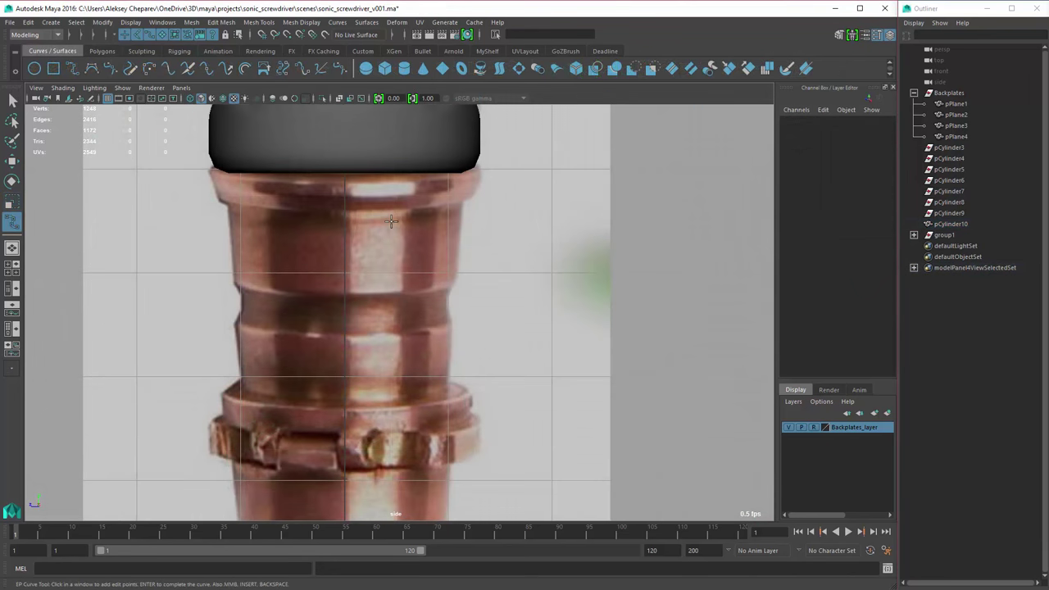
pyautogui.scroll(2, 391, 221)
pyautogui.press('w')
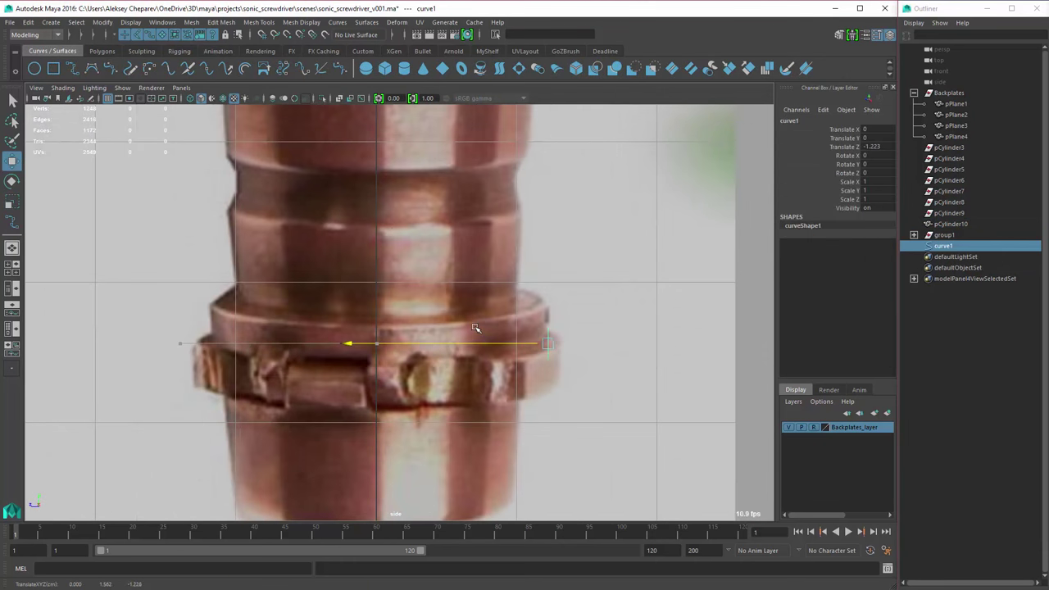
pyautogui.scroll(-2, 475, 328)
pyautogui.keyDown('alt'); pyautogui.moveTo(425, 415); pyautogui.dragTo(544, 394, button='middle'); pyautogui.keyUp('alt')
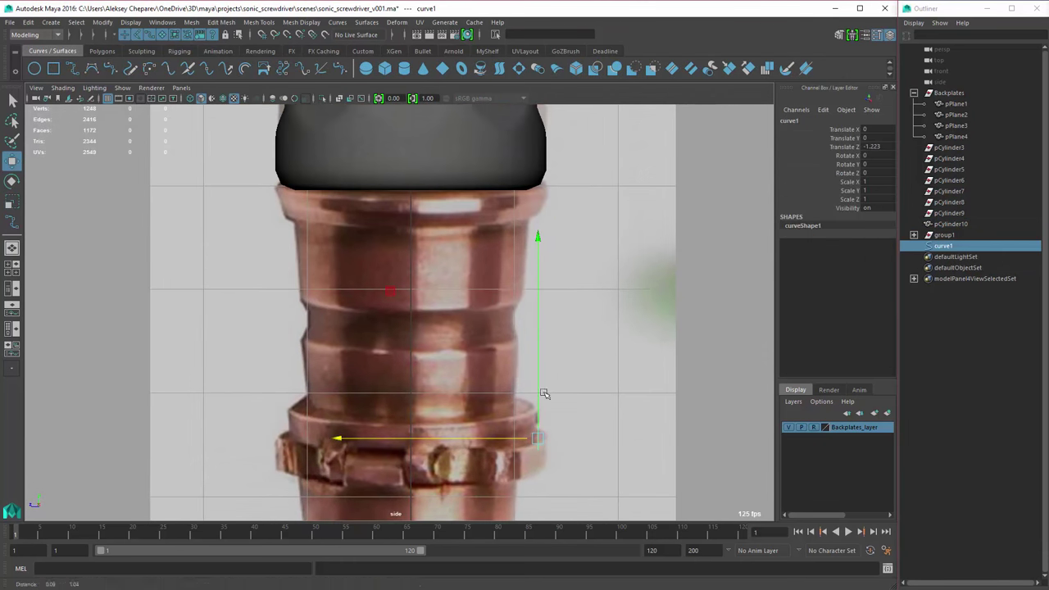
pyautogui.click(71, 69)
pyautogui.scroll(3, 637, 251)
pyautogui.click(637, 251)
pyautogui.click(637, 257)
pyautogui.press('Return')
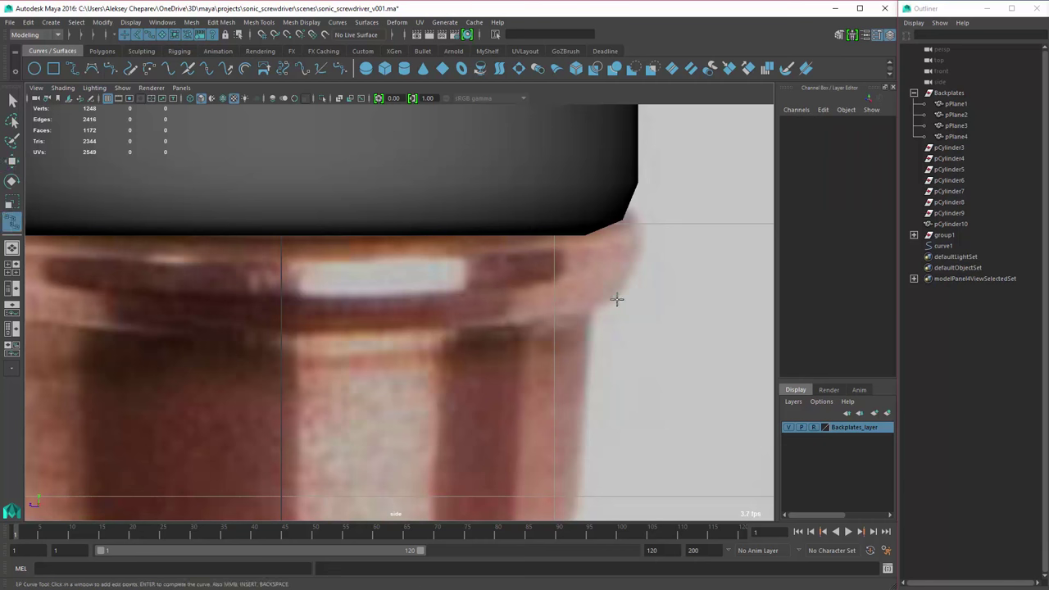
pyautogui.press('w')
pyautogui.keyDown('alt'); pyautogui.moveTo(616, 297); pyautogui.dragTo(540, 304, button='middle'); pyautogui.keyUp('alt')
pyautogui.press('y')
# - Add another profile curve at the cap edge and scale the three curves up uniformly
pyautogui.click(493, 337)
pyautogui.click(511, 297)
pyautogui.press('4')
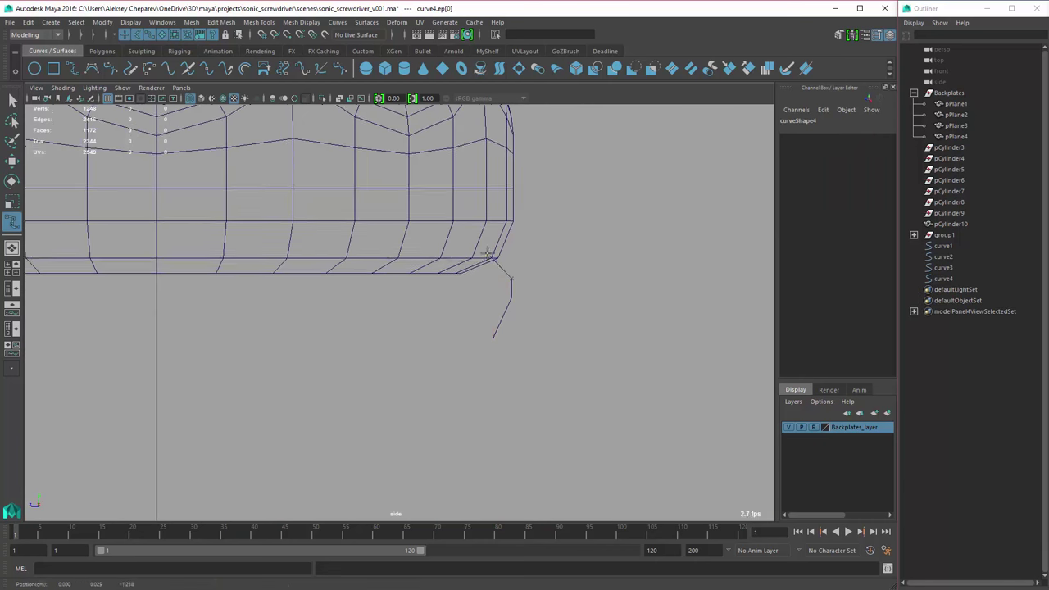
pyautogui.scroll(-3, 531, 303)
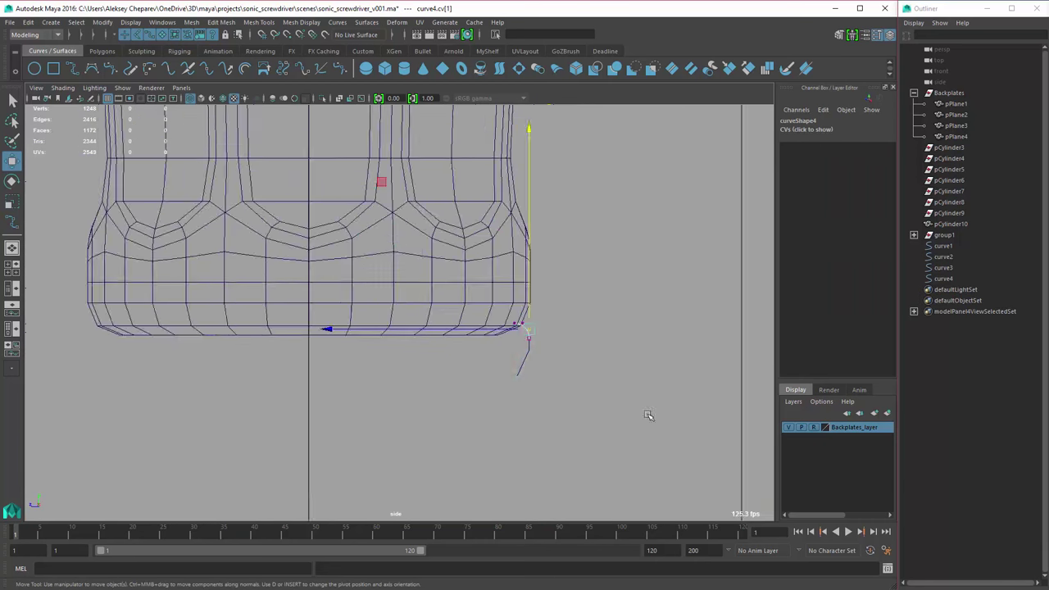
pyautogui.press('6')
pyautogui.scroll(5, 668, 405)
pyautogui.scroll(3, 424, 334)
pyautogui.scroll(-2, 424, 334)
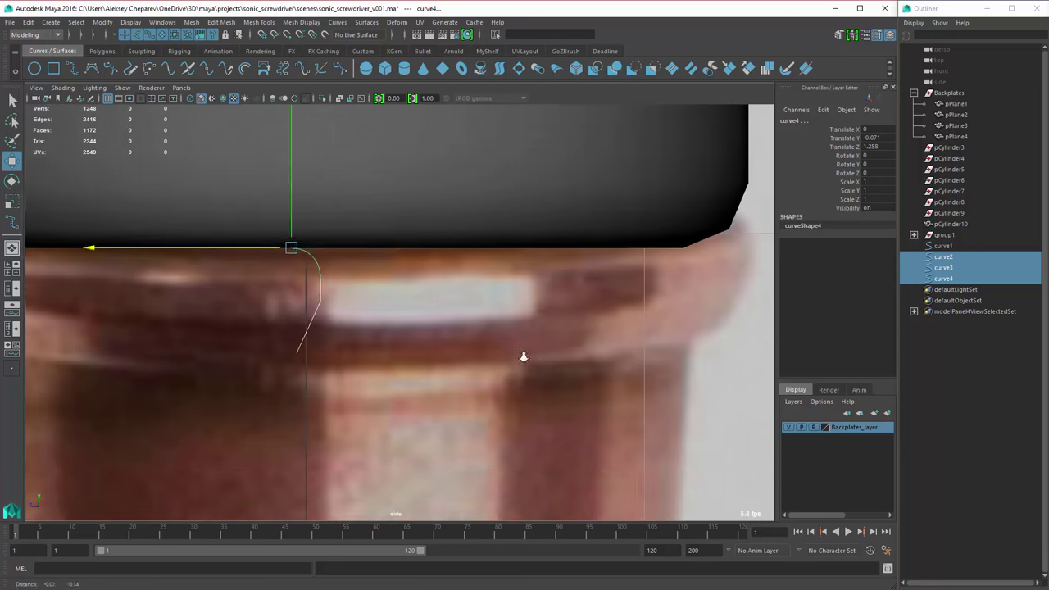
pyautogui.press('r')
pyautogui.moveTo(450, 351); pyautogui.dragTo(422, 359, button='middle')
pyautogui.scroll(3, 414, 358)
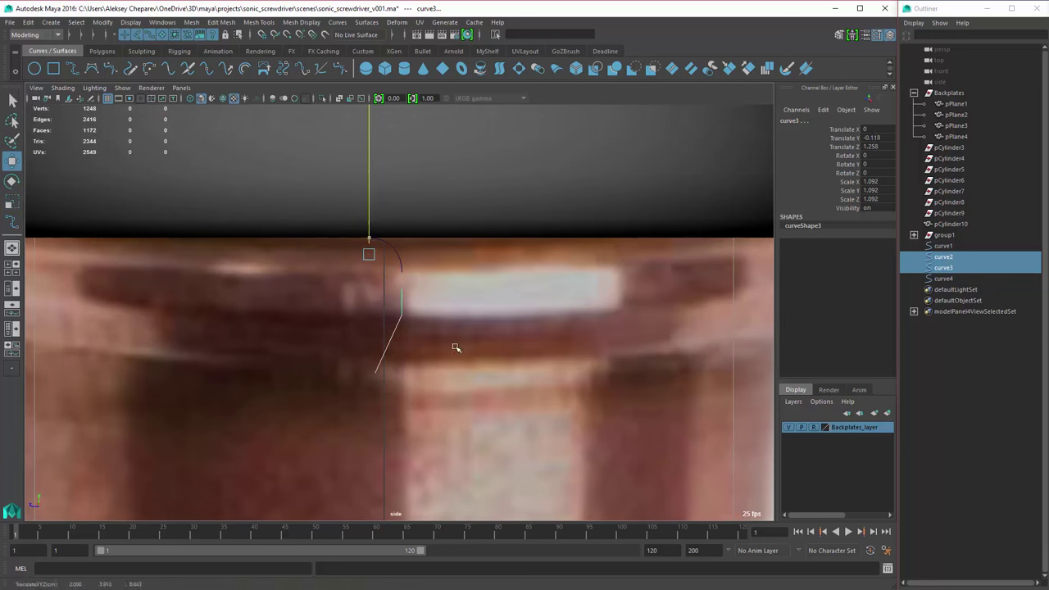
# - Adjust the curves' control points, undo the last curve, and duplicate a curve with Ctrl+D
pyautogui.press('w')
pyautogui.scroll(3, 339, 286)
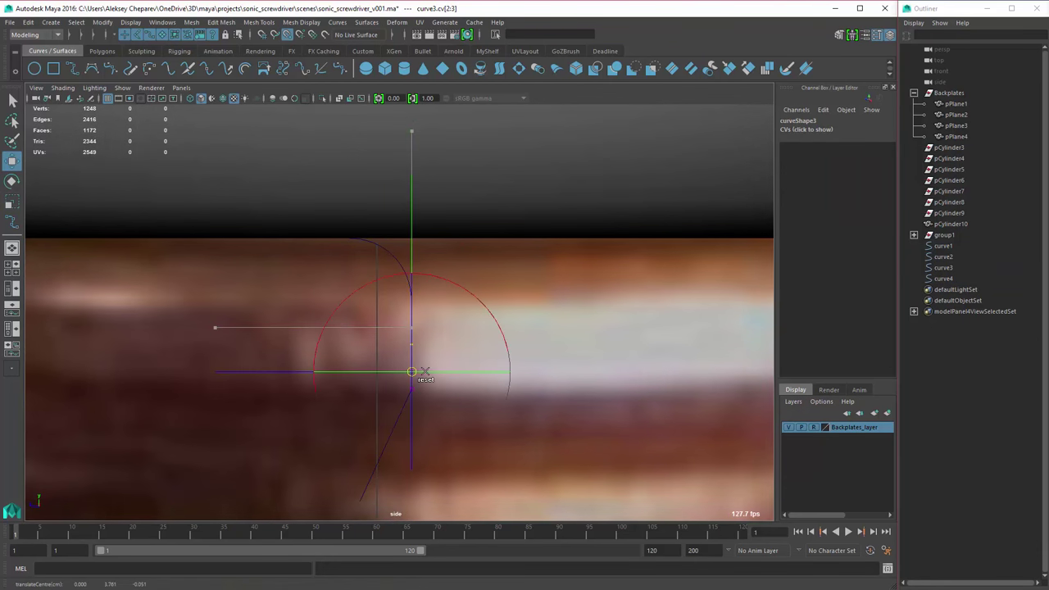
pyautogui.scroll(-4, 533, 382)
pyautogui.press('F8')
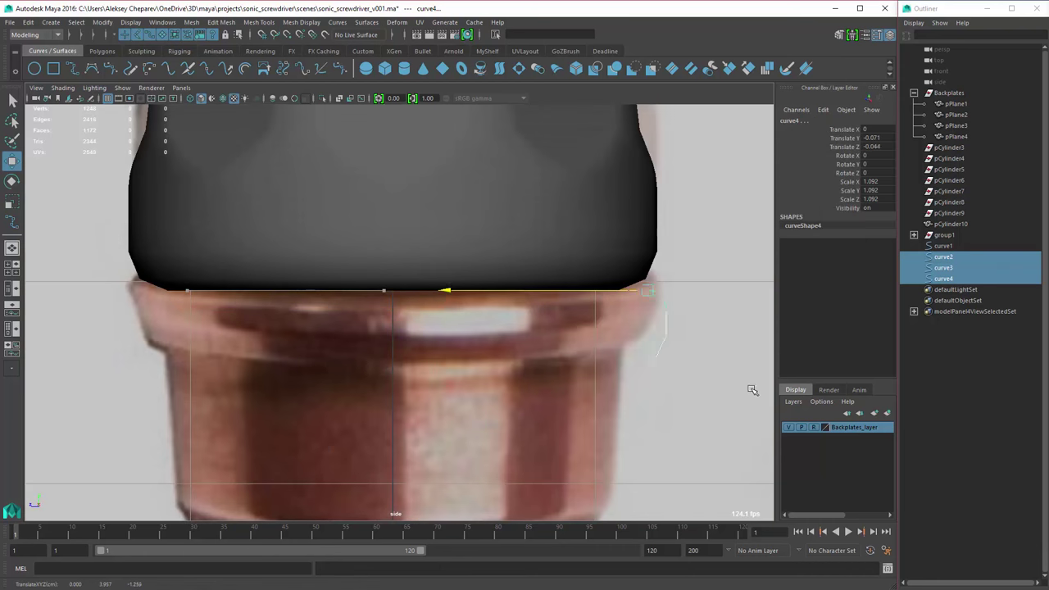
pyautogui.scroll(-2, 625, 344)
pyautogui.scroll(3, 617, 262)
pyautogui.hotkey('ctrl', 'z')
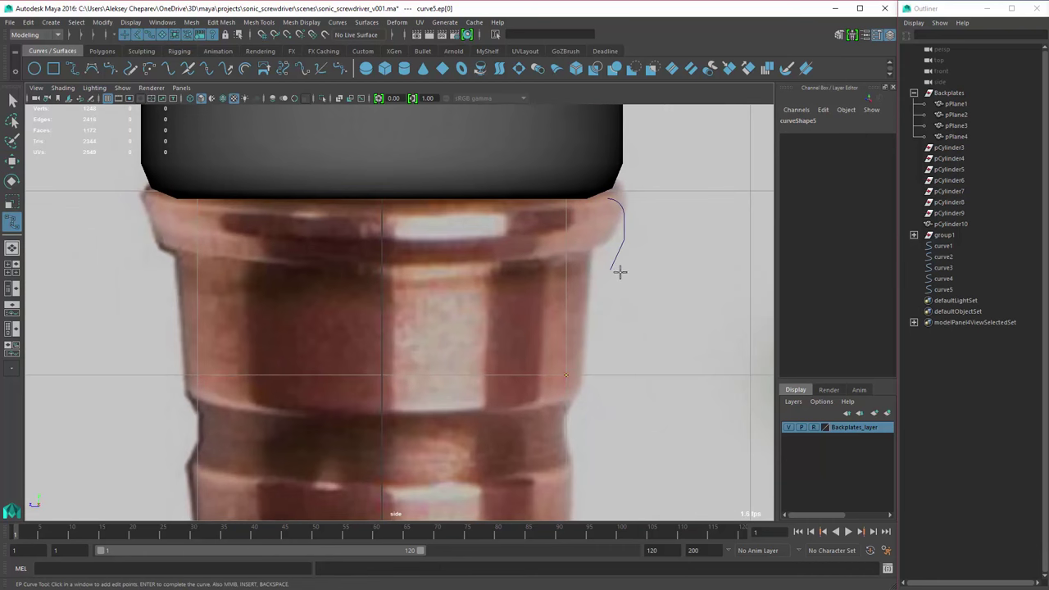
pyautogui.hotkey('ctrl', 'd')
# - Make further Ctrl+D duplicates of the profile curves along the backplate
pyautogui.hotkey('ctrl', 'd')
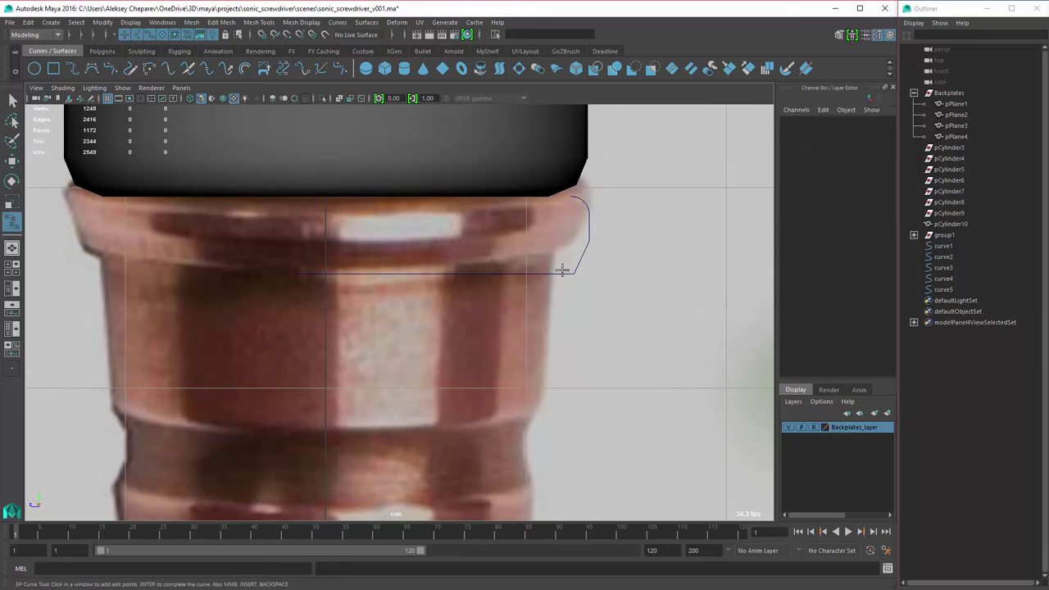
pyautogui.scroll(2, 539, 295)
pyautogui.scroll(-2, 538, 295)
pyautogui.hotkey('ctrl', 'd')
pyautogui.scroll(1, 538, 246)
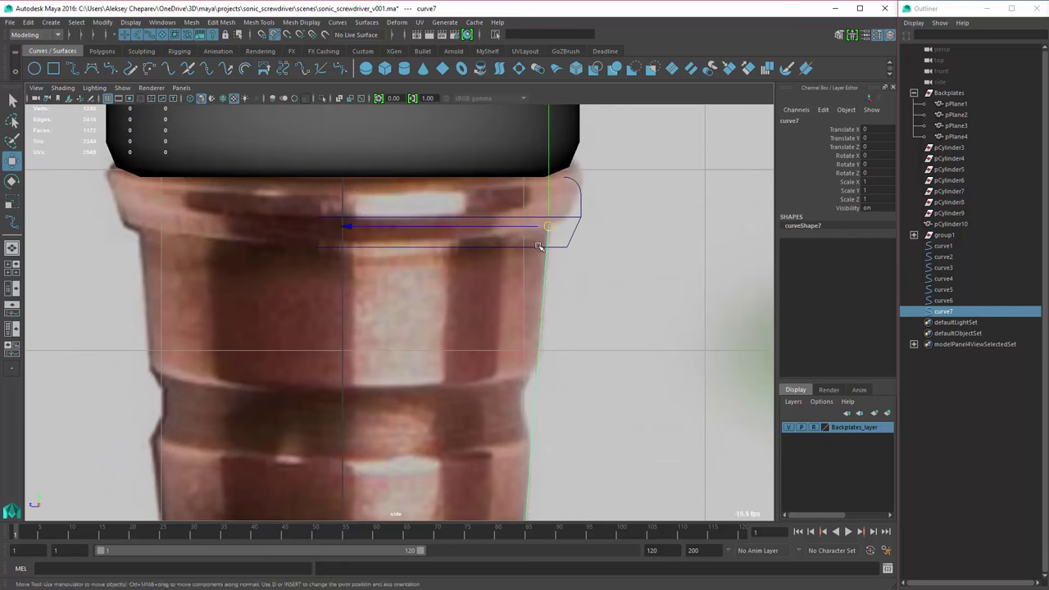
pyautogui.scroll(-2, 556, 254)
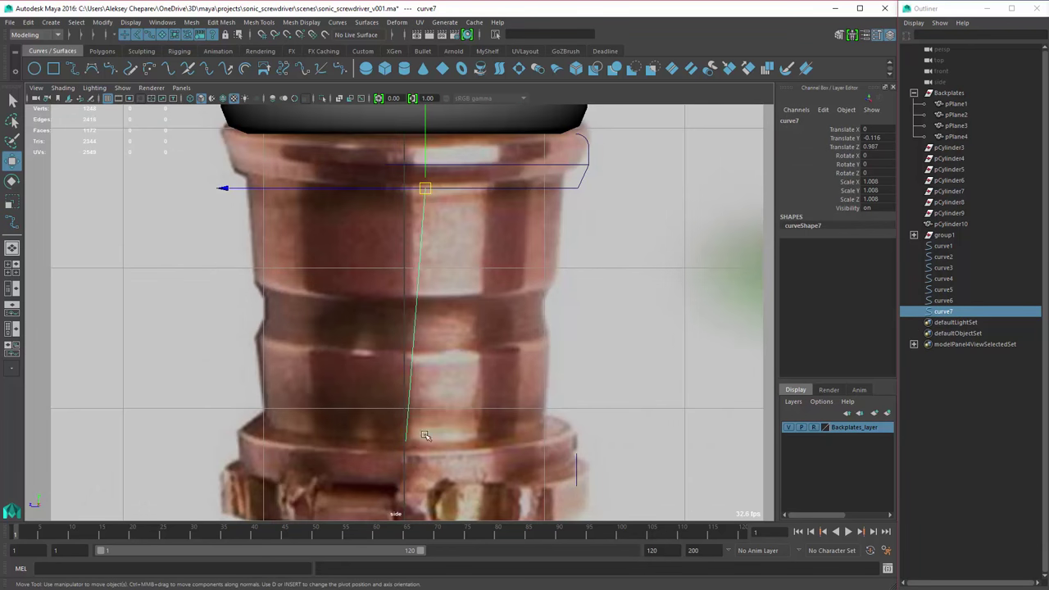
pyautogui.scroll(2, 562, 414)
pyautogui.hotkey('ctrl', 'd')
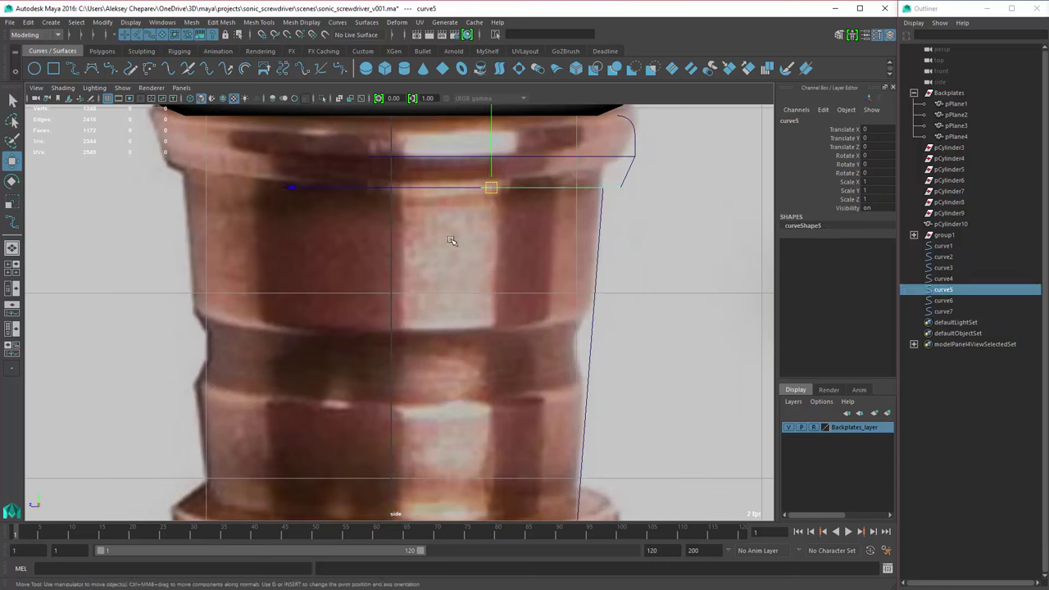
pyautogui.hotkey('ctrl', 'd')
pyautogui.scroll(2, 245, 246)
# - Draw a new two-point CV curve down the body outline and duplicate it
pyautogui.click(91, 69)
pyautogui.click(576, 306)
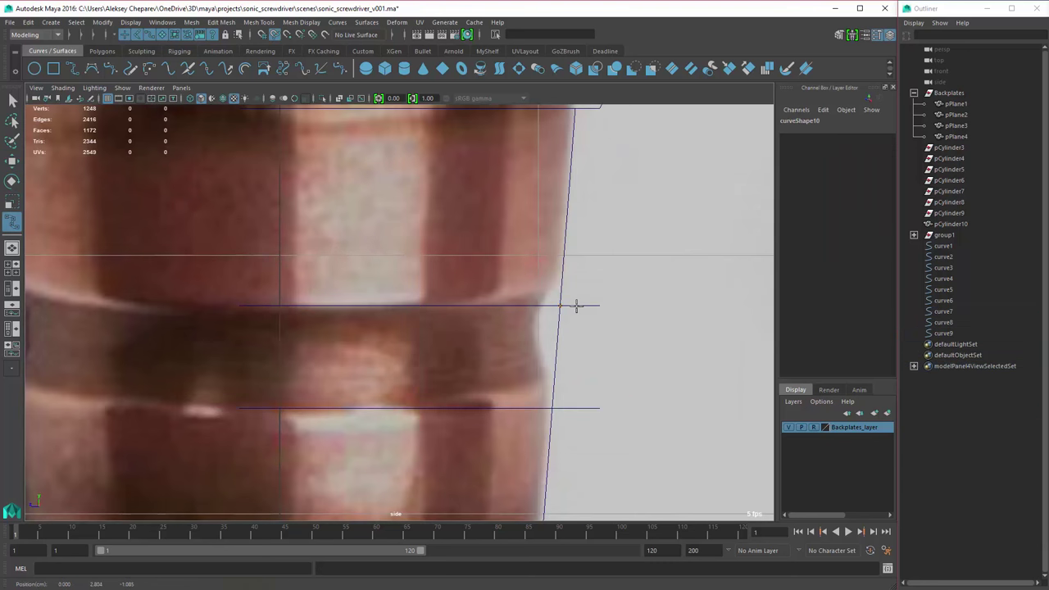
pyautogui.click(573, 409)
pyautogui.press('Insert')
pyautogui.scroll(-2, 527, 391)
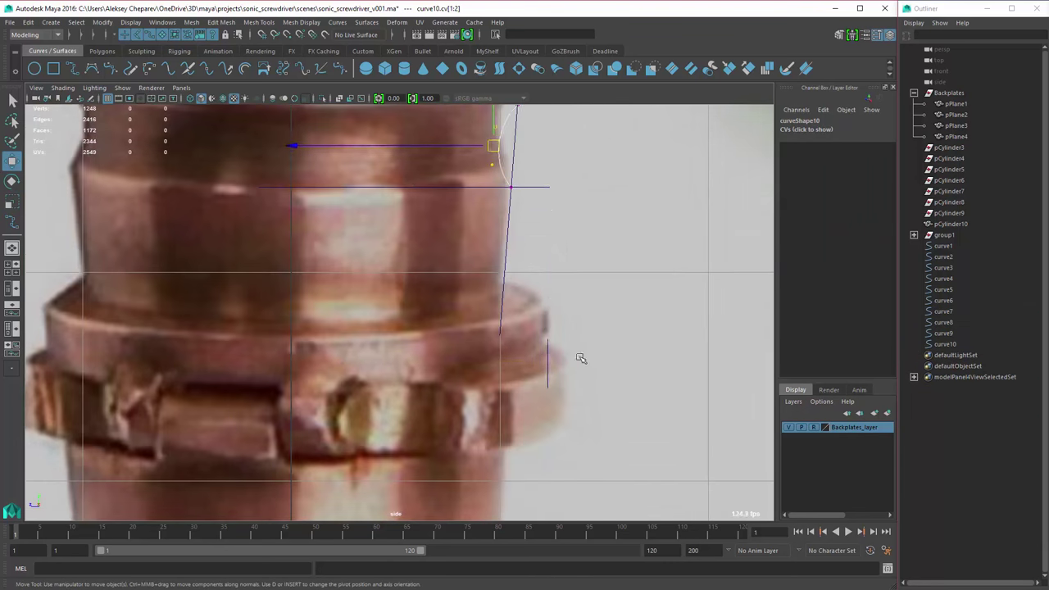
pyautogui.hotkey('ctrl', 'd')
pyautogui.hotkey('ctrl', 'd')
pyautogui.hotkey('ctrl', 'd')
pyautogui.hotkey('ctrl', 'd')
pyautogui.scroll(-6, 583, 410)
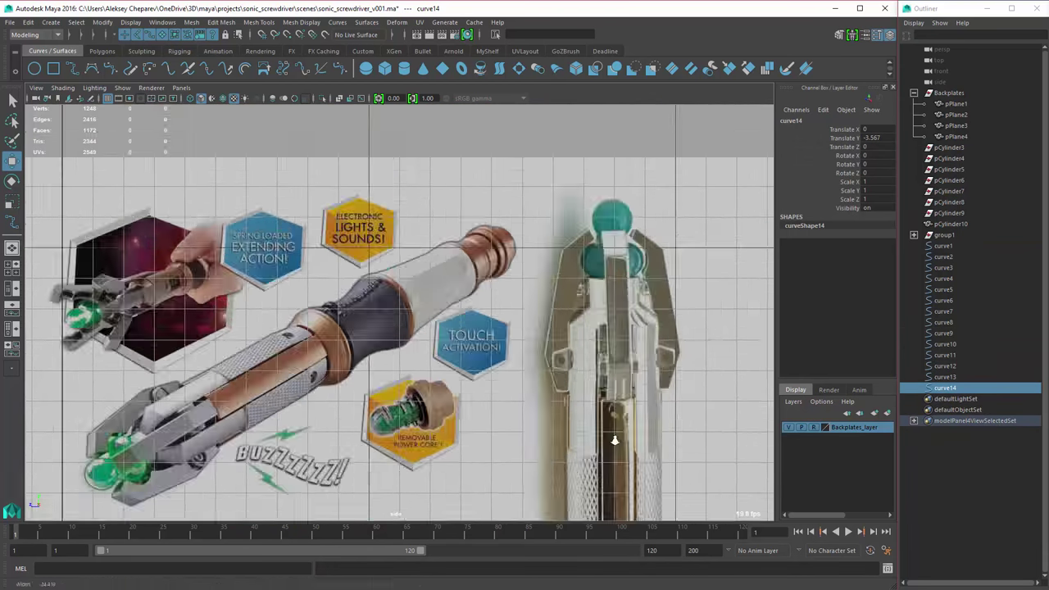
pyautogui.scroll(8, 524, 317)
# - Trace a band edge curve, then duplicate it and move the copies to the next band edges
pyautogui.press('y')
pyautogui.click(516, 335)
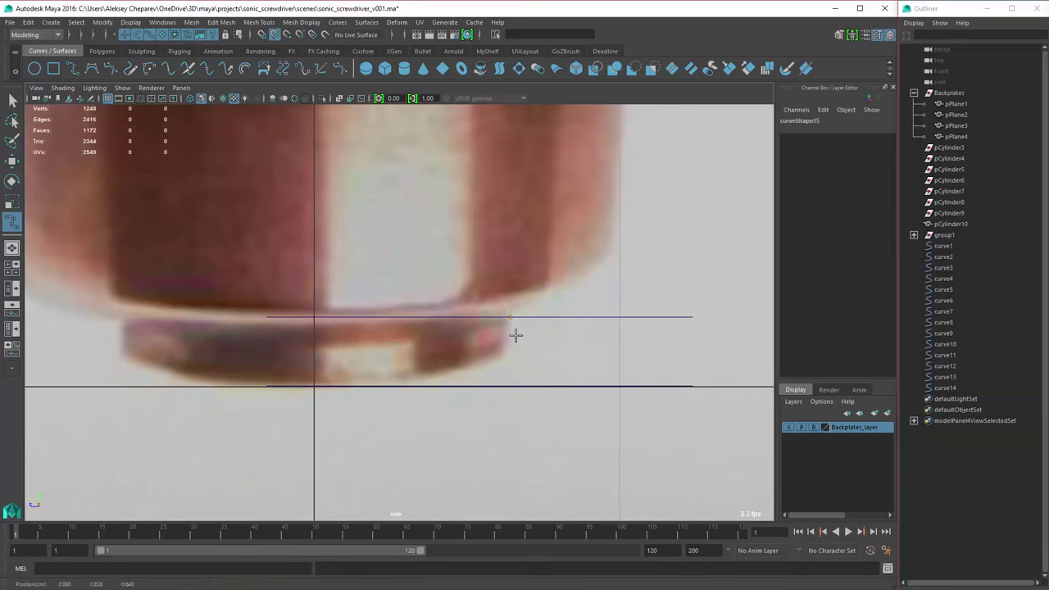
pyautogui.press('Return')
pyautogui.press('w')
pyautogui.click(596, 361)
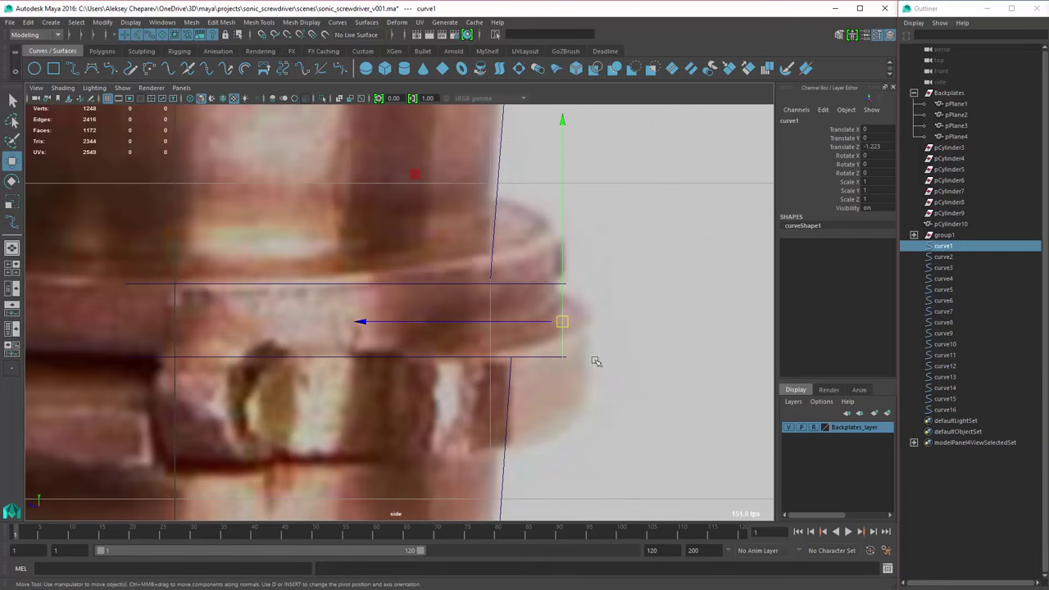
pyautogui.hotkey('ctrl', 'd')
pyautogui.scroll(-3, 486, 257)
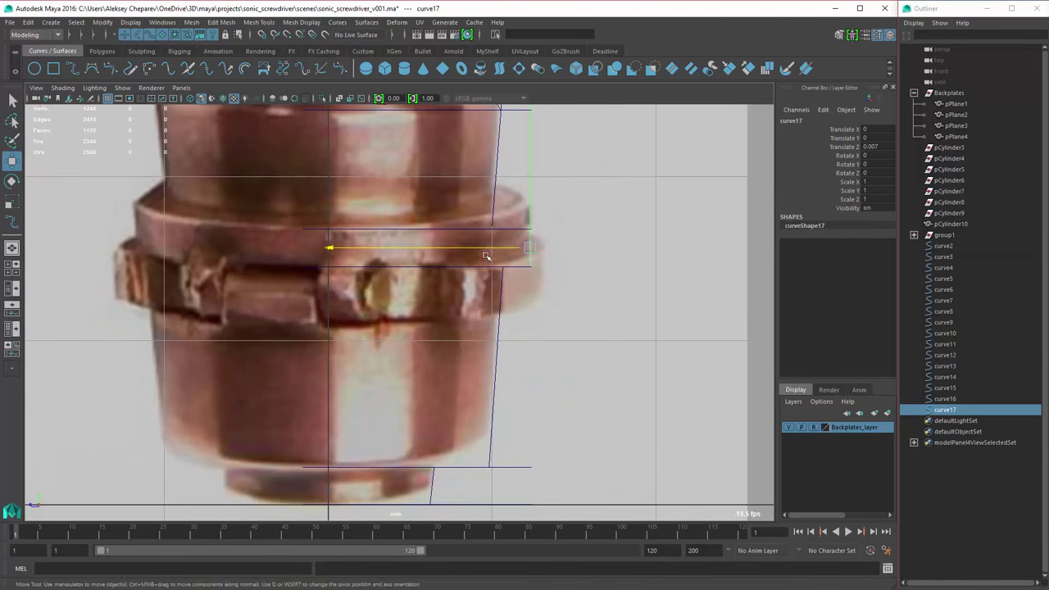
pyautogui.hotkey('ctrl', 'd')
pyautogui.moveTo(486, 257); pyautogui.dragTo(471, 361, button='middle')
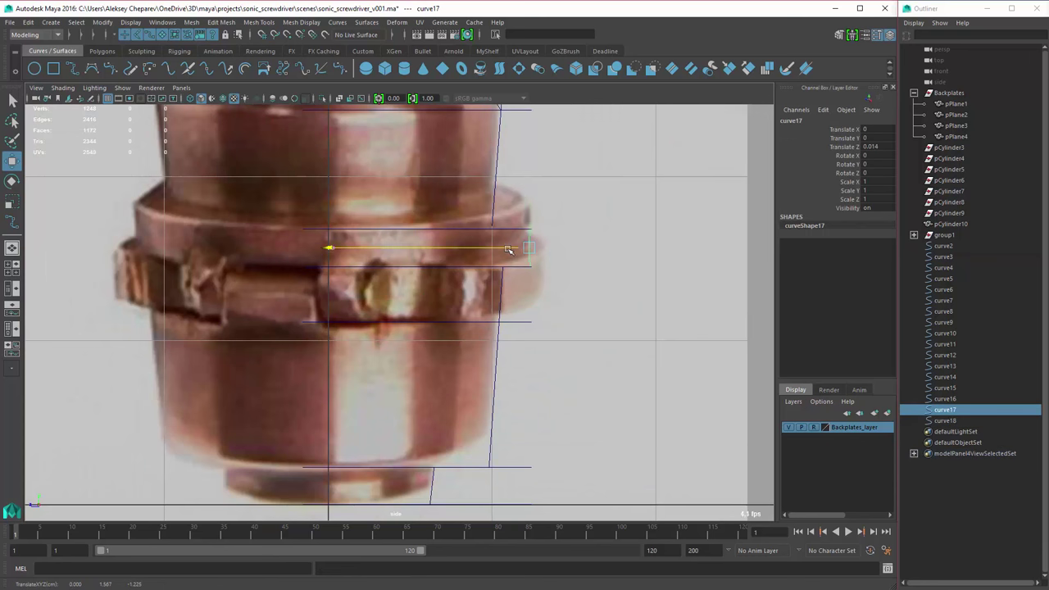
pyautogui.scroll(3, 434, 286)
pyautogui.hotkey('ctrl', 'd')
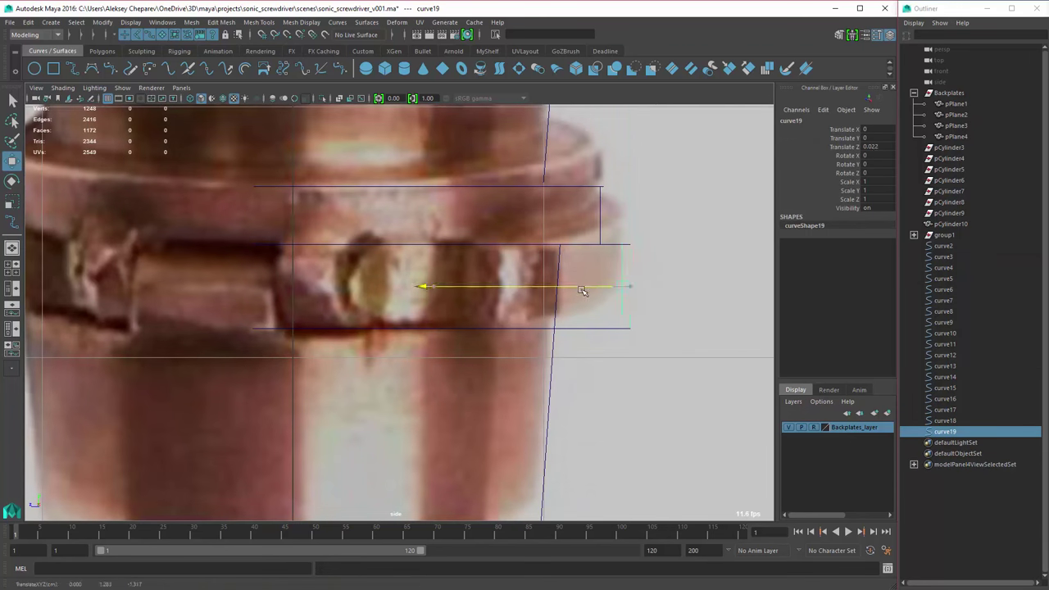
pyautogui.scroll(-5, 516, 302)
pyautogui.scroll(3, 558, 277)
# - Toggle between the perspective, four-view and side layouts while selecting the traced curves
pyautogui.press('space')
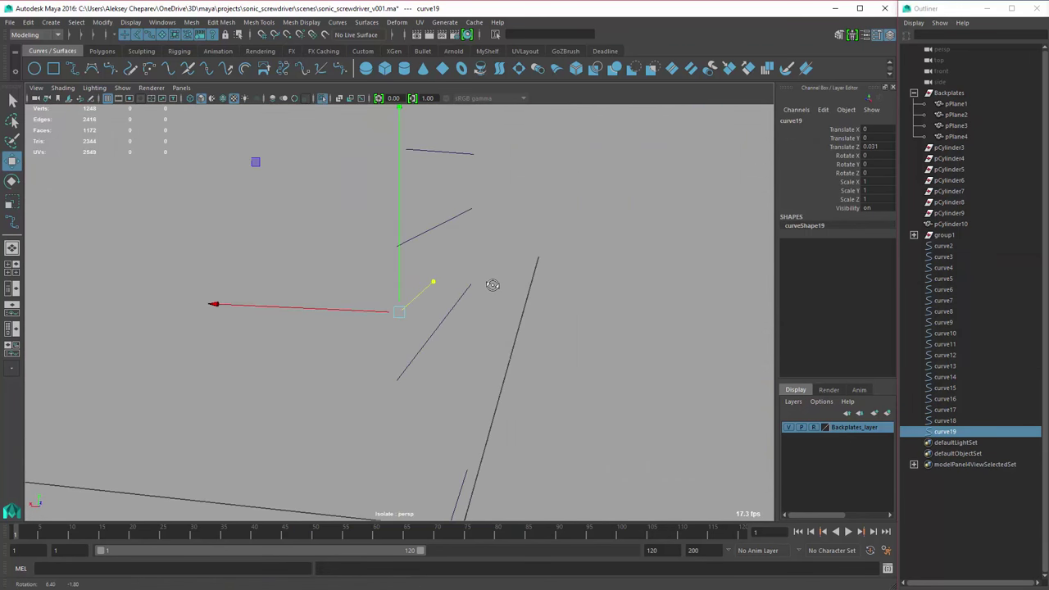
pyautogui.keyDown('alt'); pyautogui.moveTo(492, 287); pyautogui.dragTo(155, 313); pyautogui.keyUp('alt')
pyautogui.click(450, 306)
pyautogui.press('space')
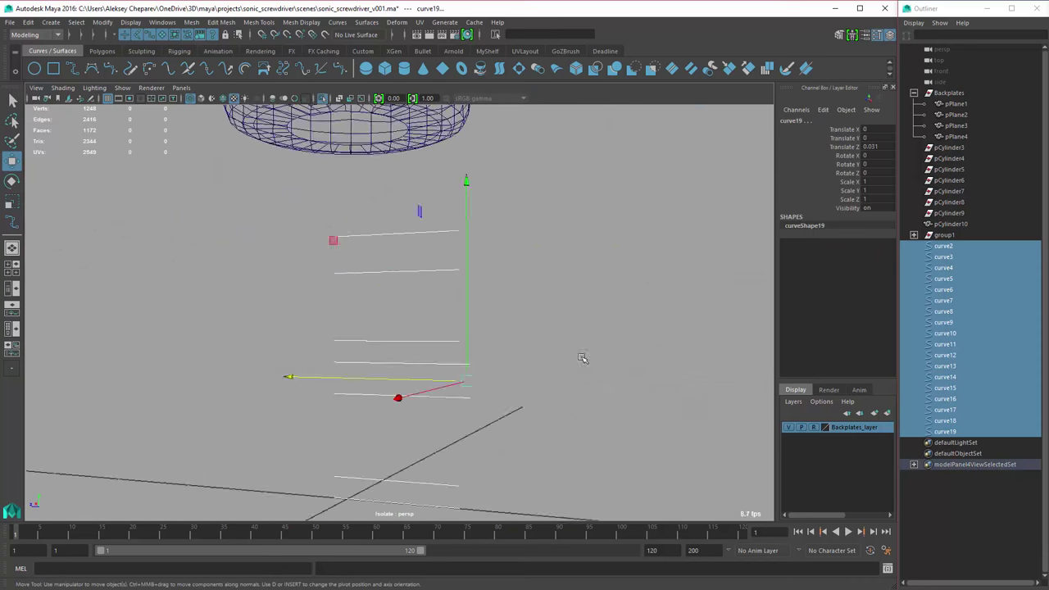
pyautogui.press('space')
pyautogui.click(505, 443)
pyautogui.press('space')
pyautogui.click(492, 304)
pyautogui.press('space')
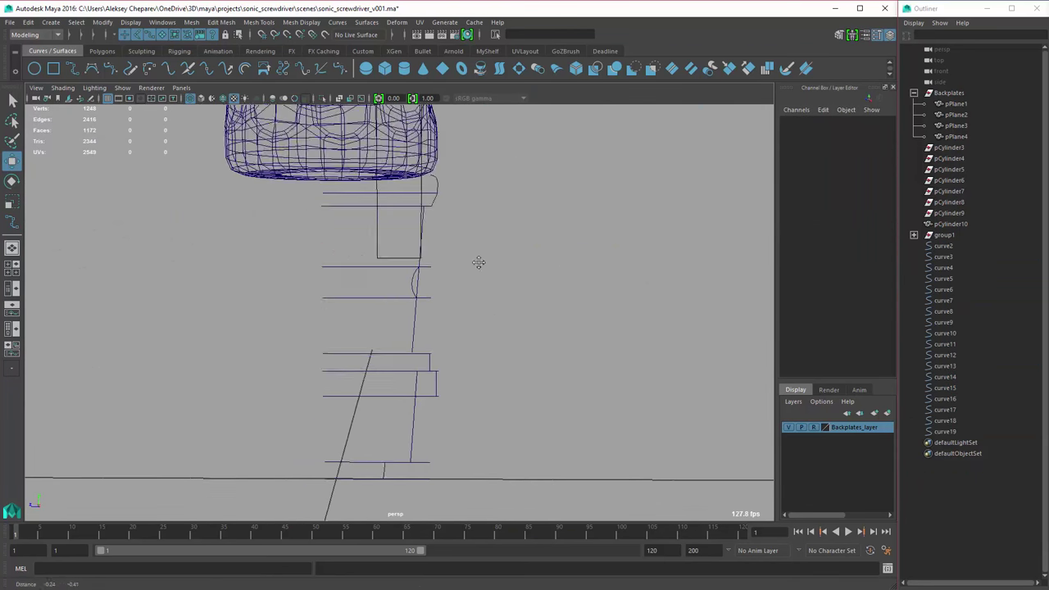
pyautogui.press('space')
pyautogui.press('r')
# - In the perspective view, marquee-select all the traced profile curves
pyautogui.press('space')
pyautogui.click(566, 394)
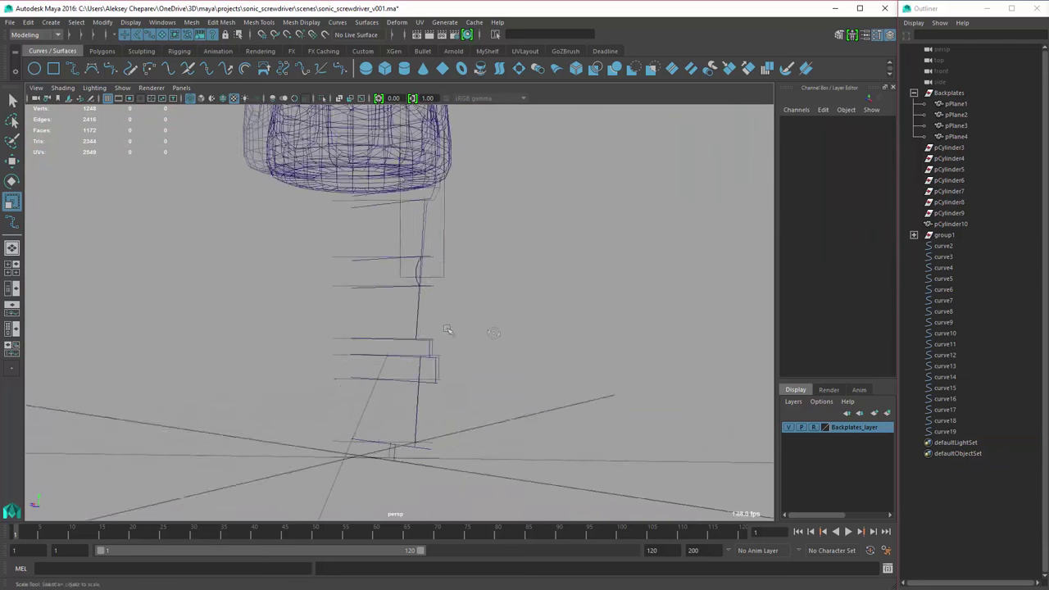
pyautogui.keyDown('alt'); pyautogui.moveTo(566, 394); pyautogui.dragTo(408, 281); pyautogui.keyUp('alt')
pyautogui.press('q')
pyautogui.scroll(3, 450, 314)
pyautogui.keyDown('alt'); pyautogui.moveTo(437, 246); pyautogui.dragTo(402, 216); pyautogui.keyUp('alt')
pyautogui.moveTo(508, 512); pyautogui.dragTo(449, 484)
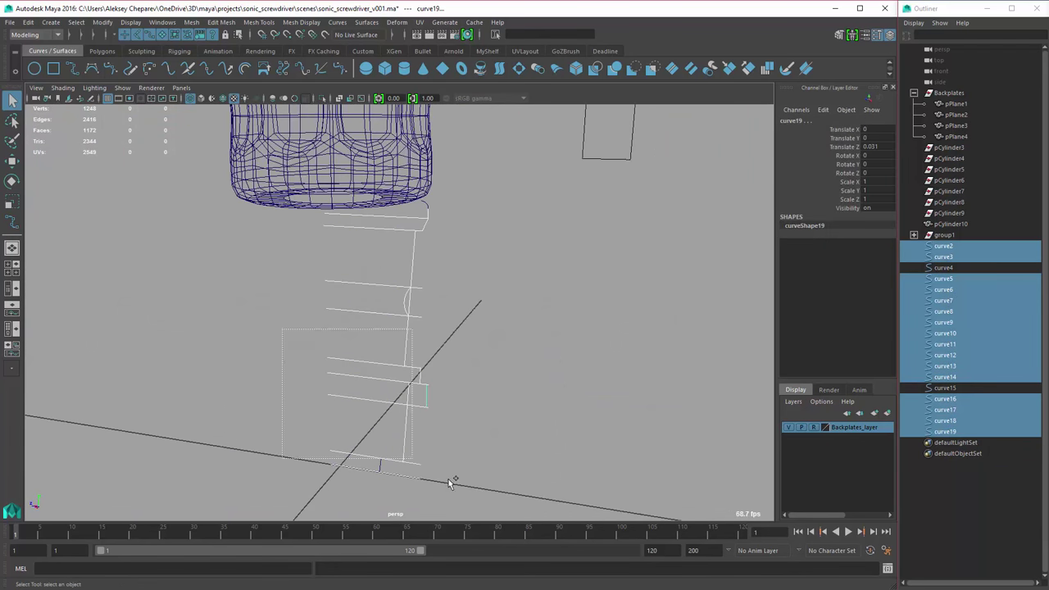
pyautogui.keyDown('alt'); pyautogui.moveTo(439, 290); pyautogui.dragTo(415, 233); pyautogui.keyUp('alt')
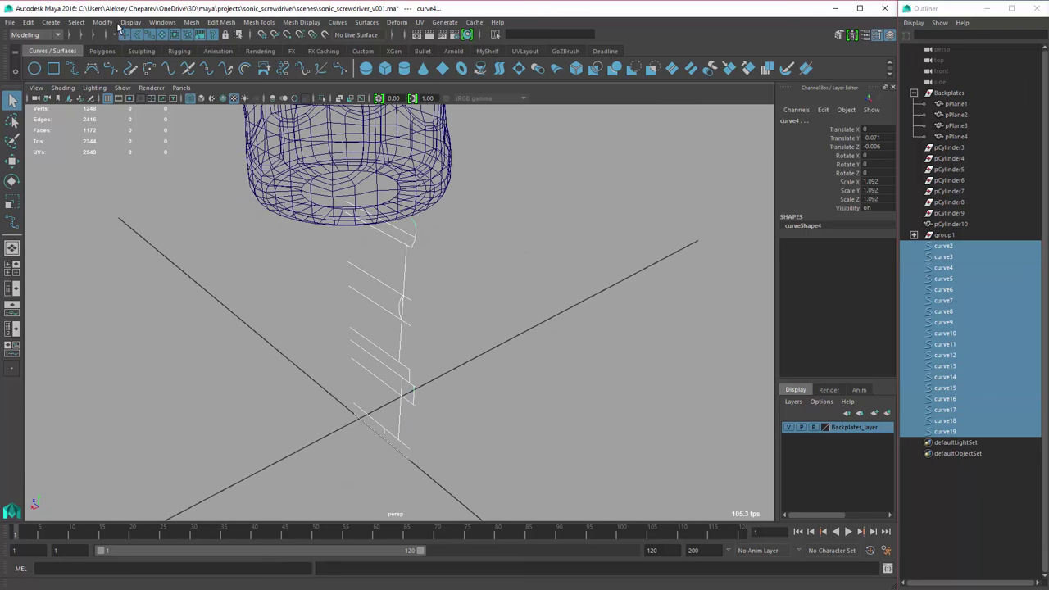
# - Freeze transformations on the selected curves, then select curve4 to confirm its zeroed values
pyautogui.click(102, 23)
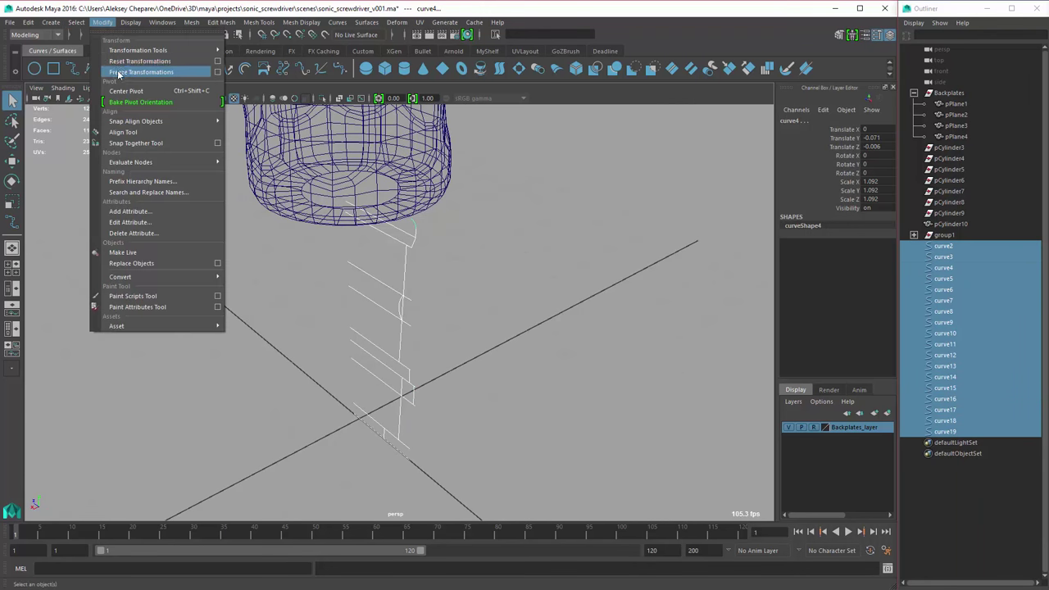
pyautogui.click(119, 73)
pyautogui.click(102, 23)
pyautogui.click(139, 62)
pyautogui.keyDown('alt'); pyautogui.moveTo(374, 312); pyautogui.dragTo(410, 301); pyautogui.keyUp('alt')
pyautogui.press('w')
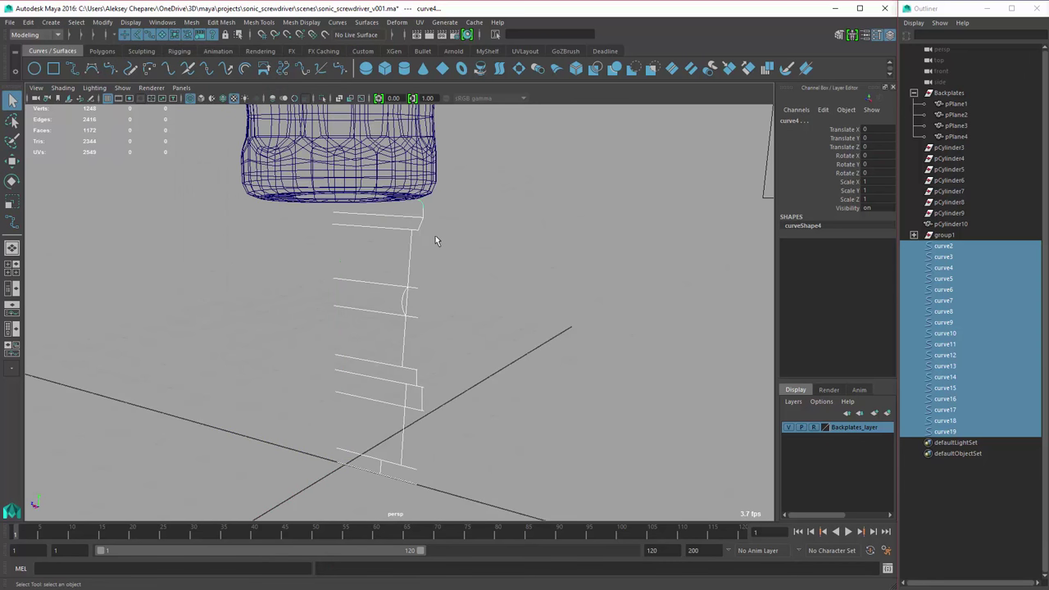
pyautogui.scroll(4, 435, 236)
pyautogui.click(402, 206)
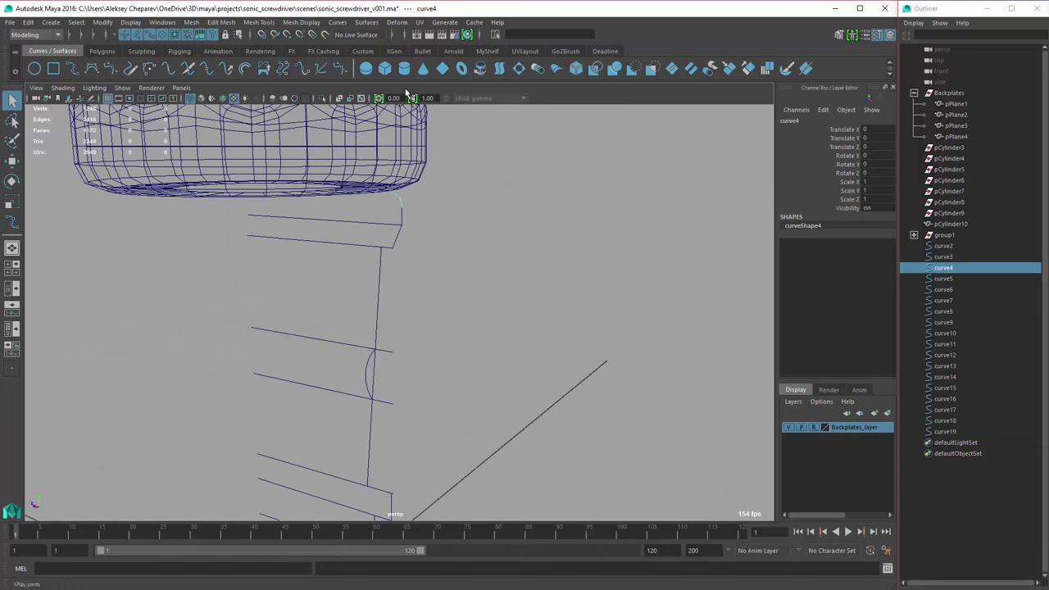
pyautogui.keyDown('alt'); pyautogui.moveTo(571, 162); pyautogui.dragTo(533, 81); pyautogui.keyUp('alt')
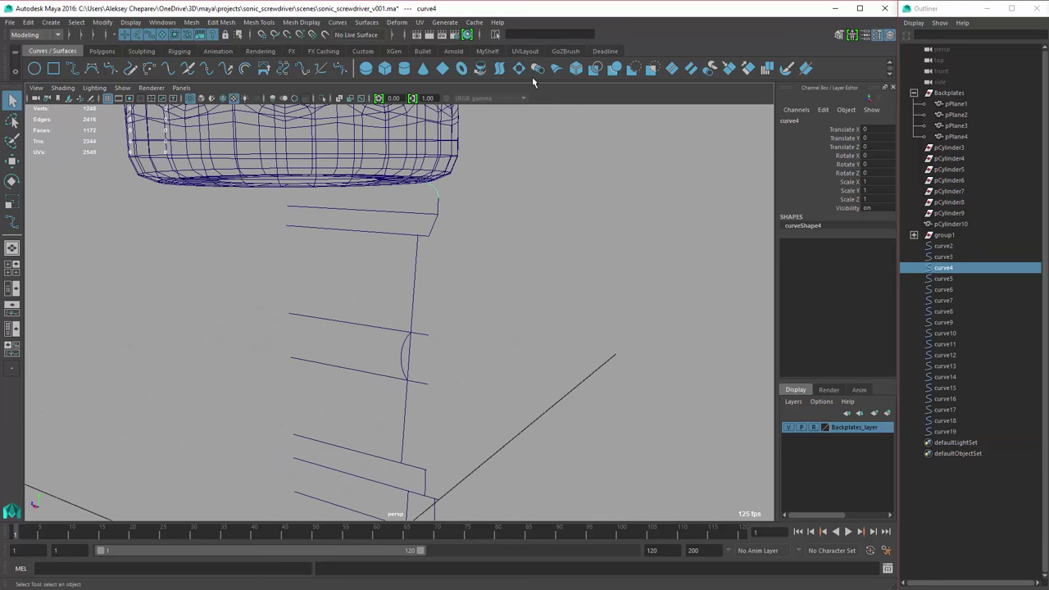
# - Test a default NURBS revolve of curve4 in smooth shading, then undo it
pyautogui.doubleClick(480, 69)
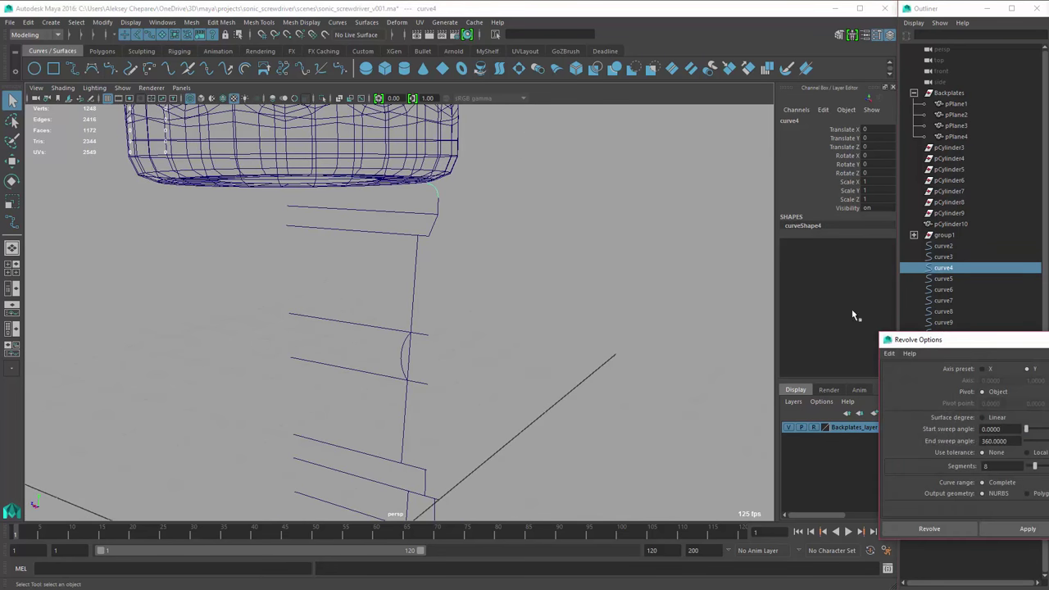
pyautogui.moveTo(919, 345); pyautogui.dragTo(588, 143)
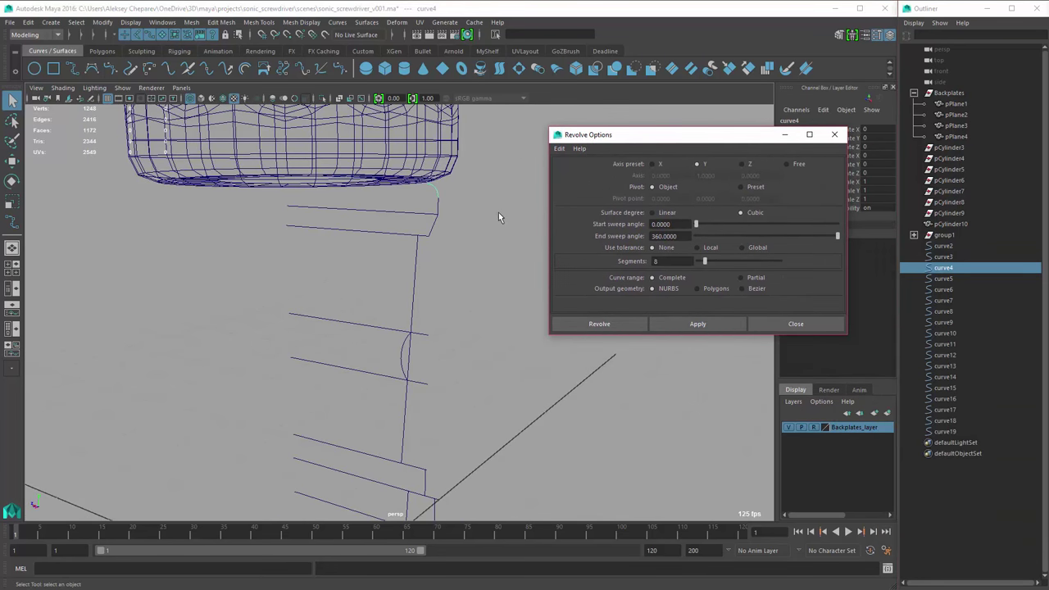
pyautogui.click(689, 325)
pyautogui.keyDown('alt'); pyautogui.moveTo(497, 314); pyautogui.dragTo(417, 291); pyautogui.keyUp('alt')
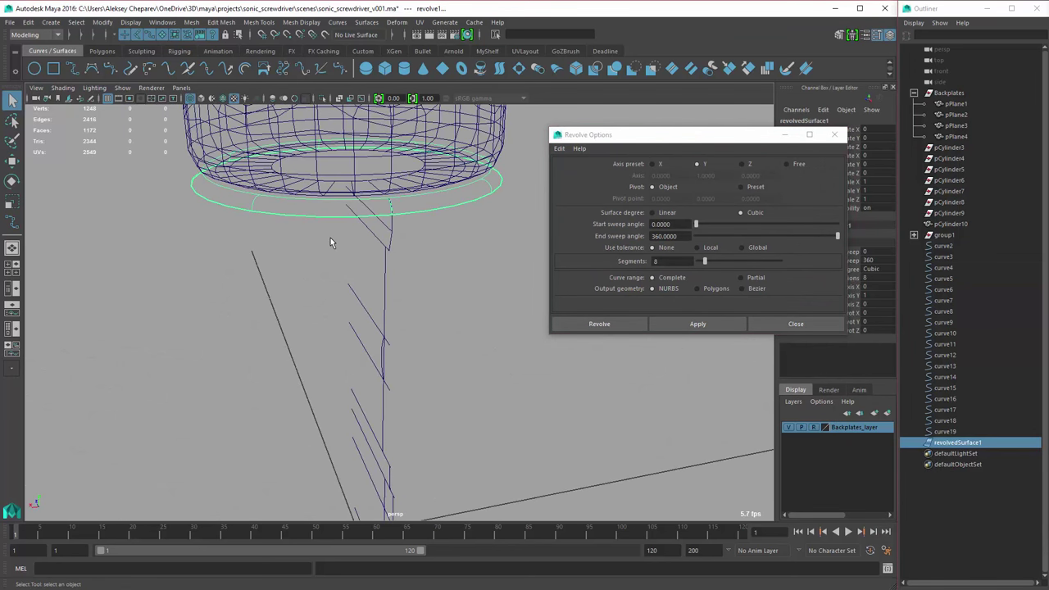
pyautogui.press('5')
pyautogui.keyDown('alt'); pyautogui.moveTo(438, 243); pyautogui.dragTo(505, 306, button='right'); pyautogui.keyUp('alt')
pyautogui.hotkey('ctrl', 'z')
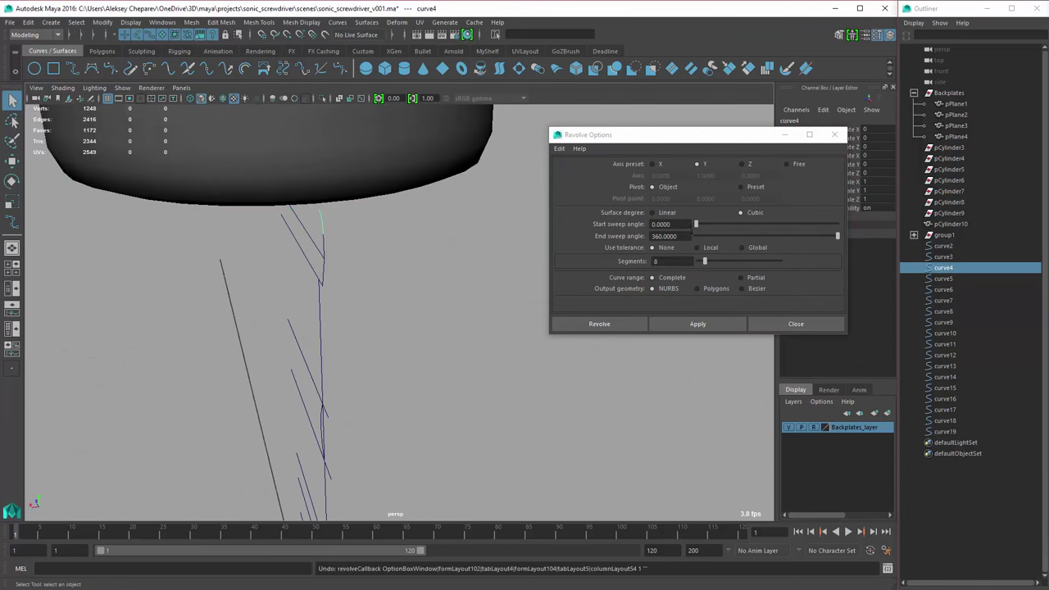
# - Set the Revolve Options output to Polygons with per-span U and V tessellation
pyautogui.click(709, 289)
pyautogui.scroll(-4, 736, 306)
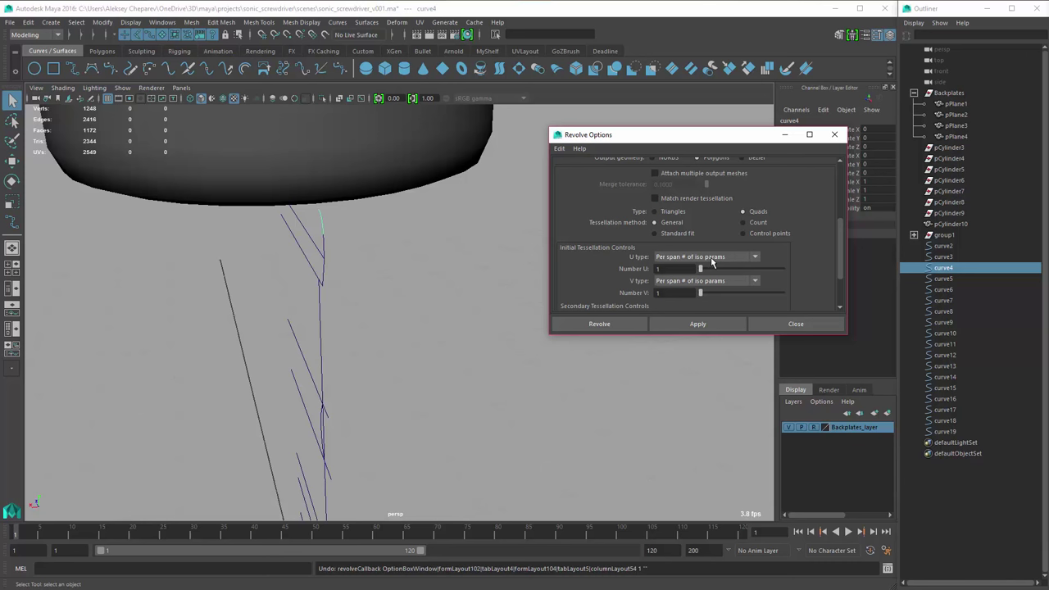
pyautogui.click(712, 259)
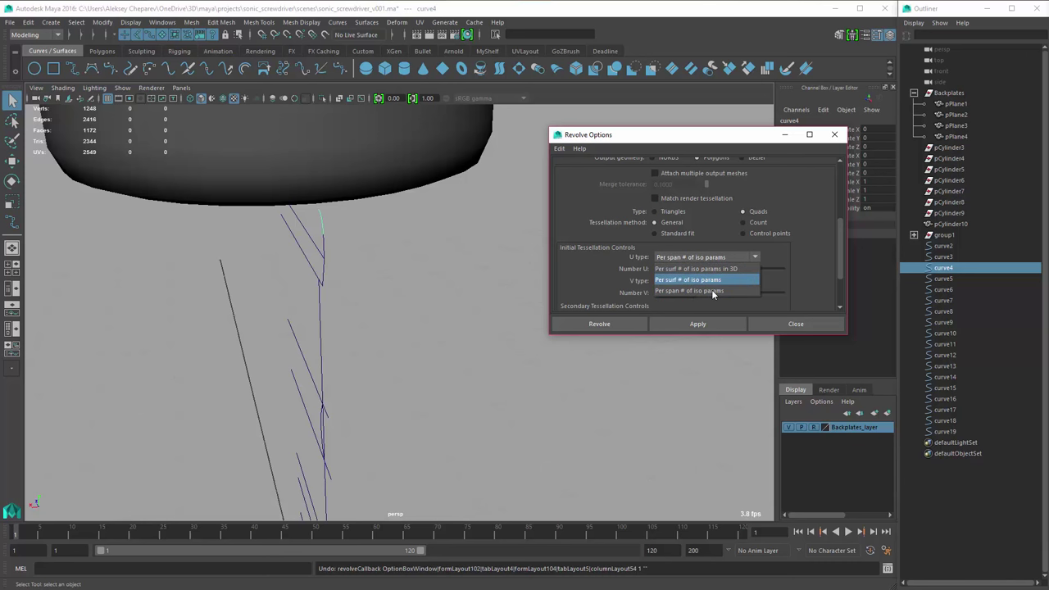
pyautogui.click(712, 291)
pyautogui.click(705, 281)
pyautogui.click(699, 316)
# - Revolve the curve into a polygon ring, inspect its wireframe-on-shaded edges, then undo
pyautogui.click(698, 324)
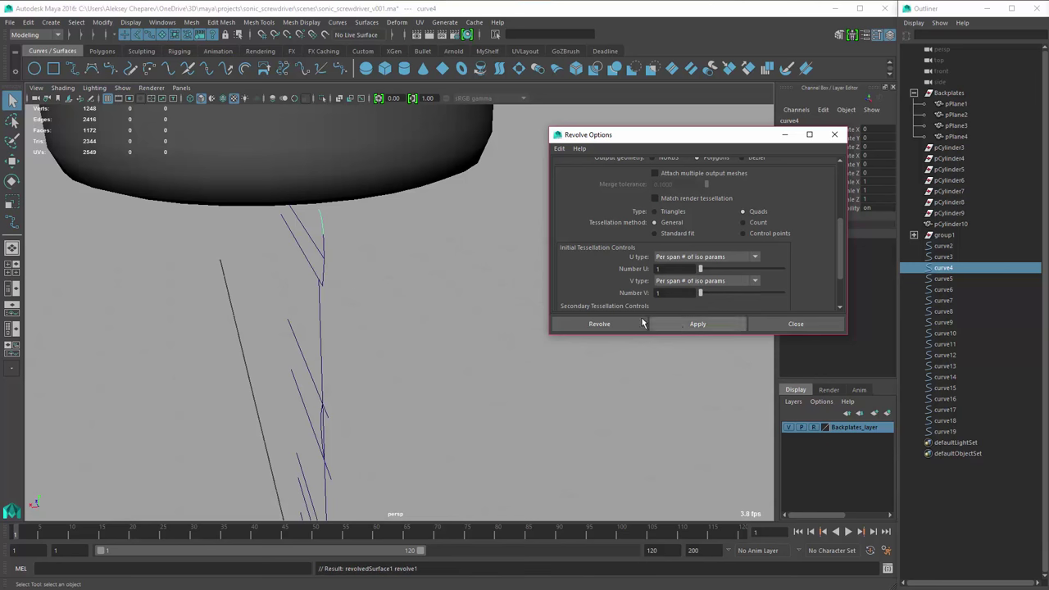
pyautogui.keyDown('alt'); pyautogui.moveTo(421, 269); pyautogui.dragTo(359, 233); pyautogui.keyUp('alt')
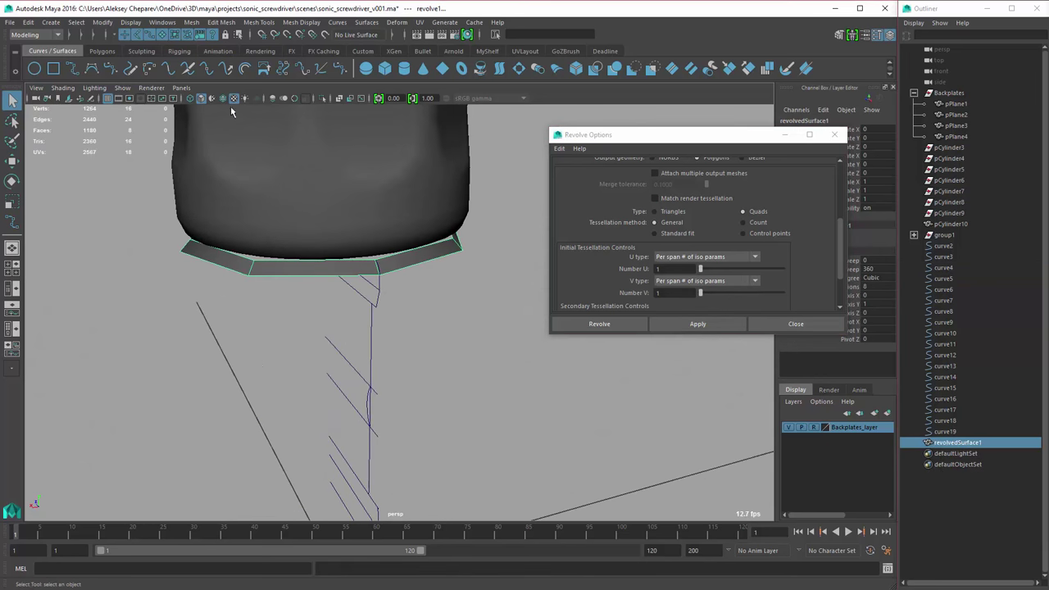
pyautogui.click(228, 99)
pyautogui.keyDown('alt'); pyautogui.moveTo(346, 271); pyautogui.dragTo(543, 271, button='right'); pyautogui.keyUp('alt')
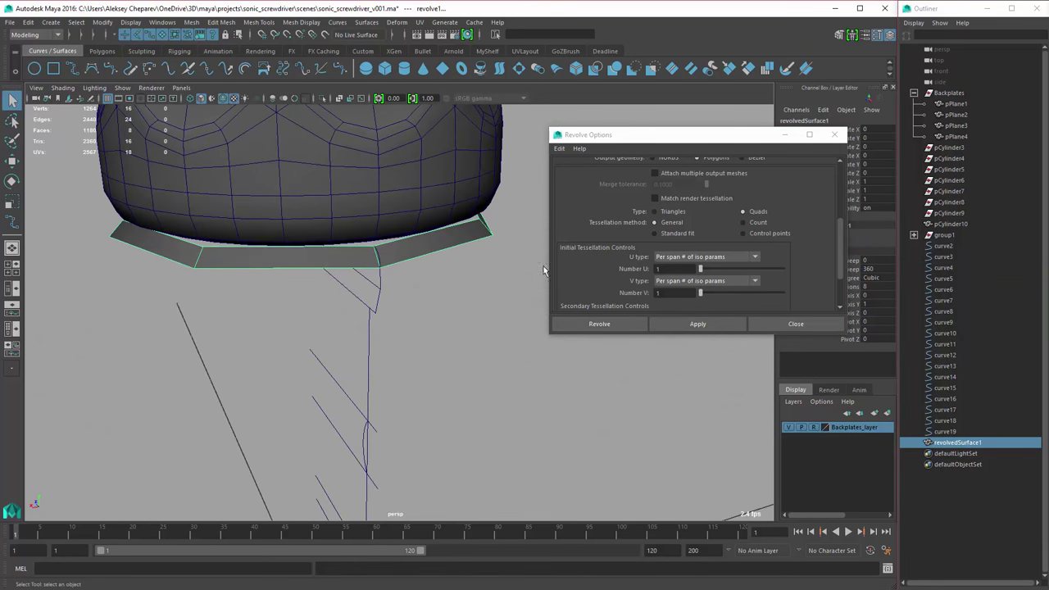
pyautogui.moveTo(764, 140); pyautogui.dragTo(680, 105)
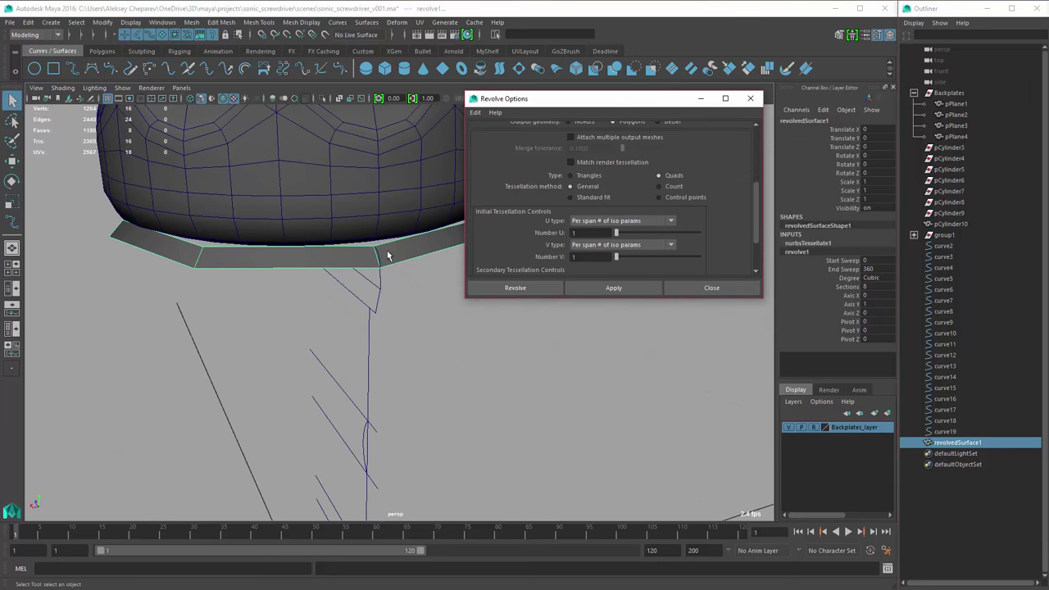
pyautogui.keyDown('alt'); pyautogui.moveTo(270, 244); pyautogui.dragTo(404, 254); pyautogui.keyUp('alt')
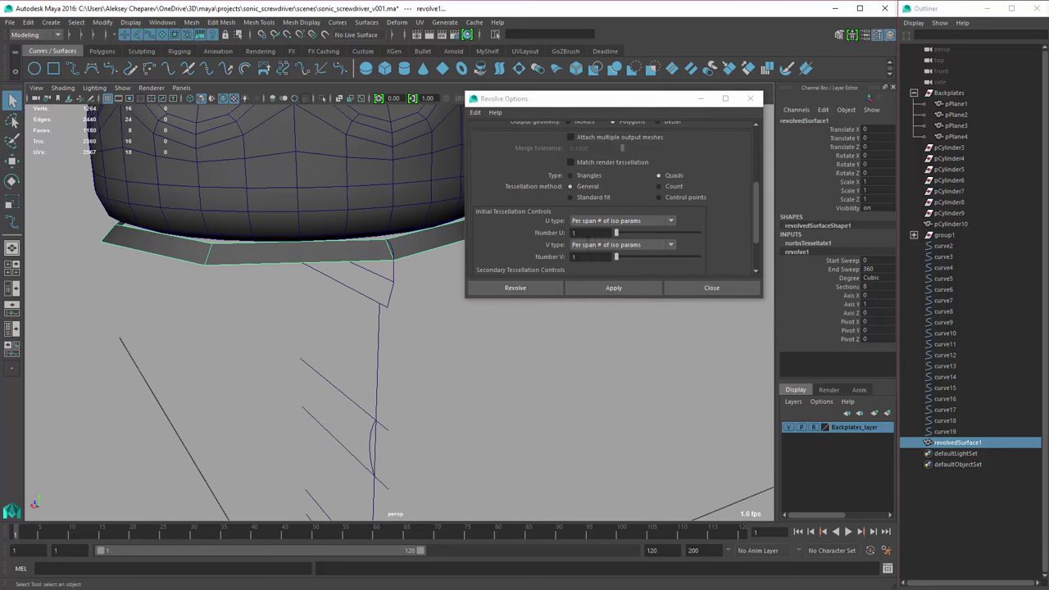
pyautogui.hotkey('ctrl', 'z')
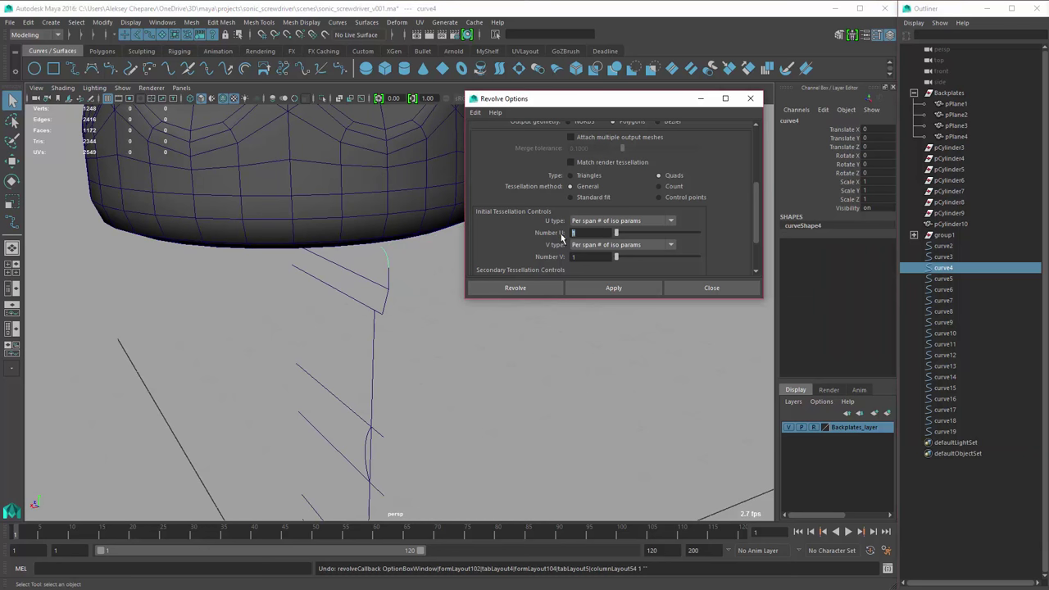
# - Retry the revolve with 4 V divisions while adjusting the U count, undoing each attempt
pyautogui.click(609, 289)
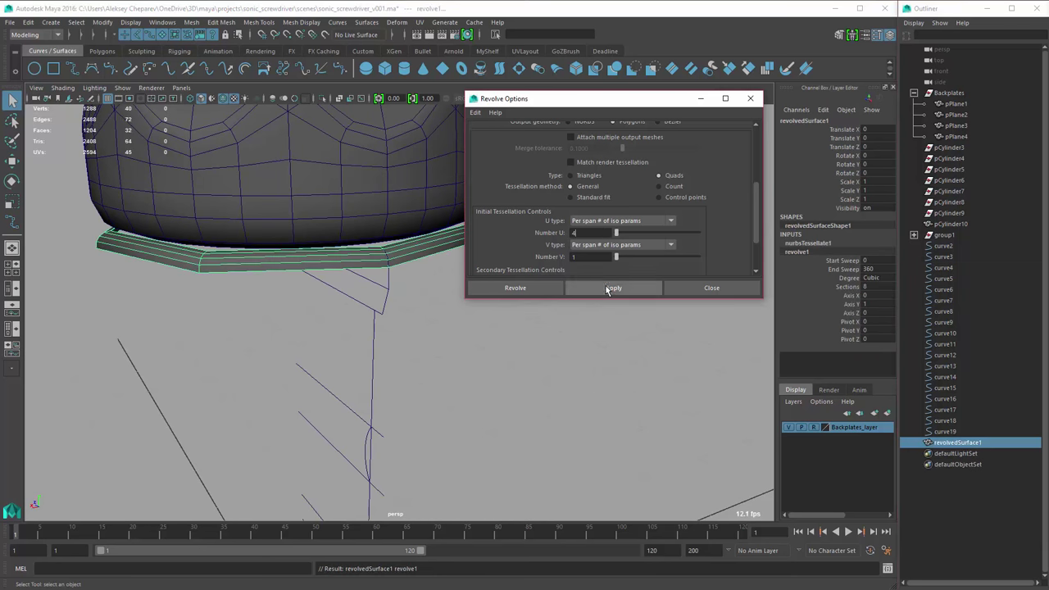
pyautogui.hotkey('ctrl', 'z')
pyautogui.click(590, 233)
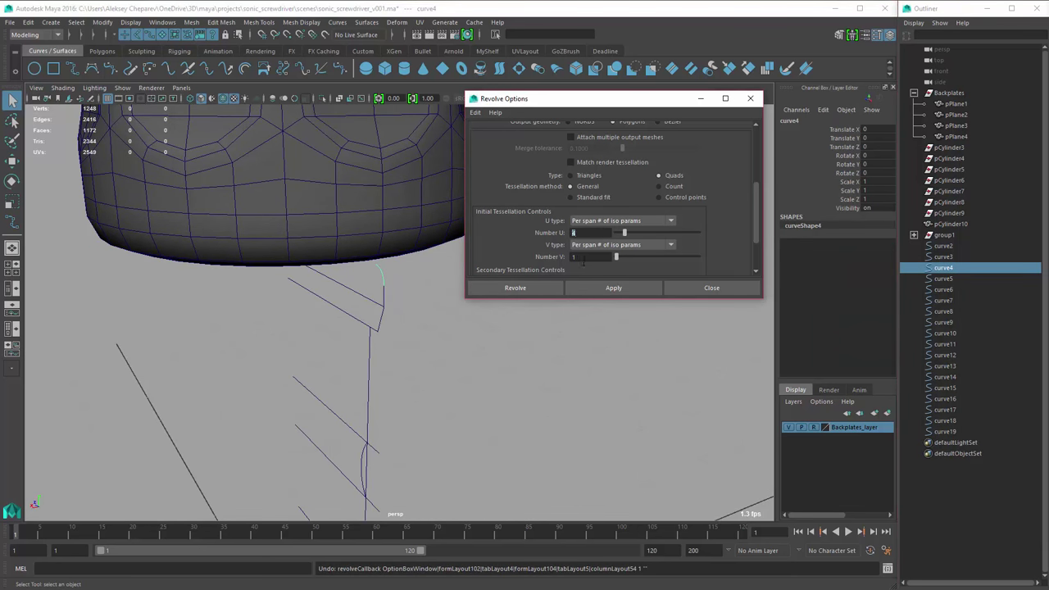
pyautogui.click(592, 286)
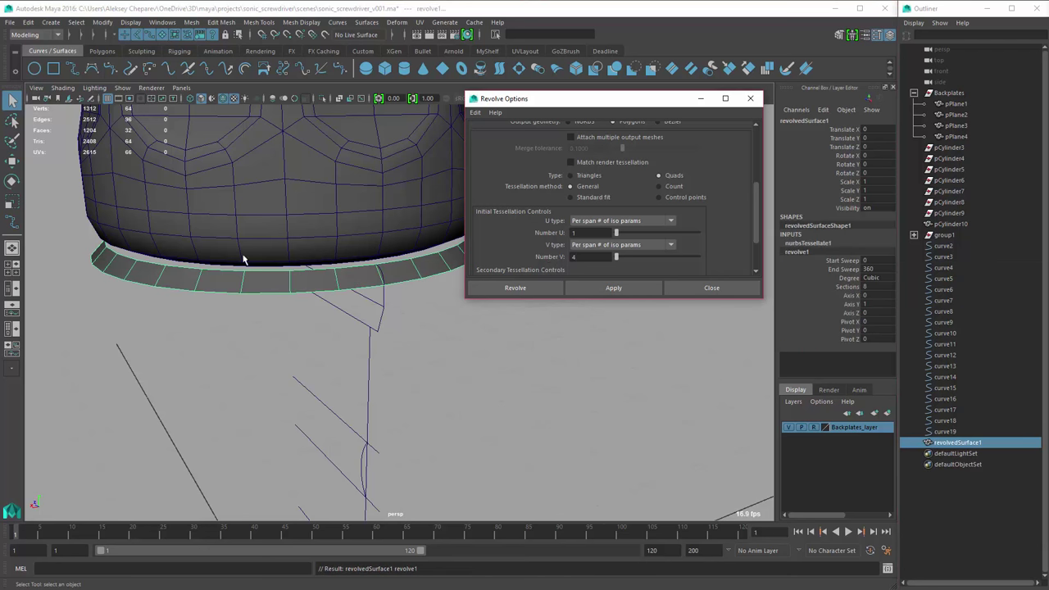
pyautogui.press('Return')
pyautogui.keyDown('alt'); pyautogui.moveTo(271, 246); pyautogui.dragTo(297, 243); pyautogui.keyUp('alt')
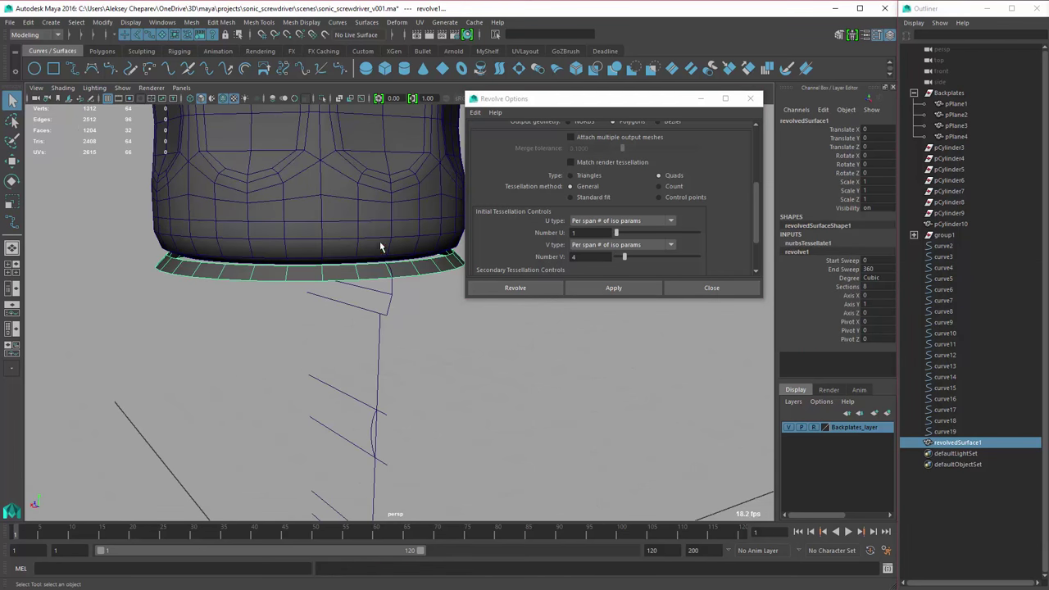
pyautogui.scroll(4, 368, 270)
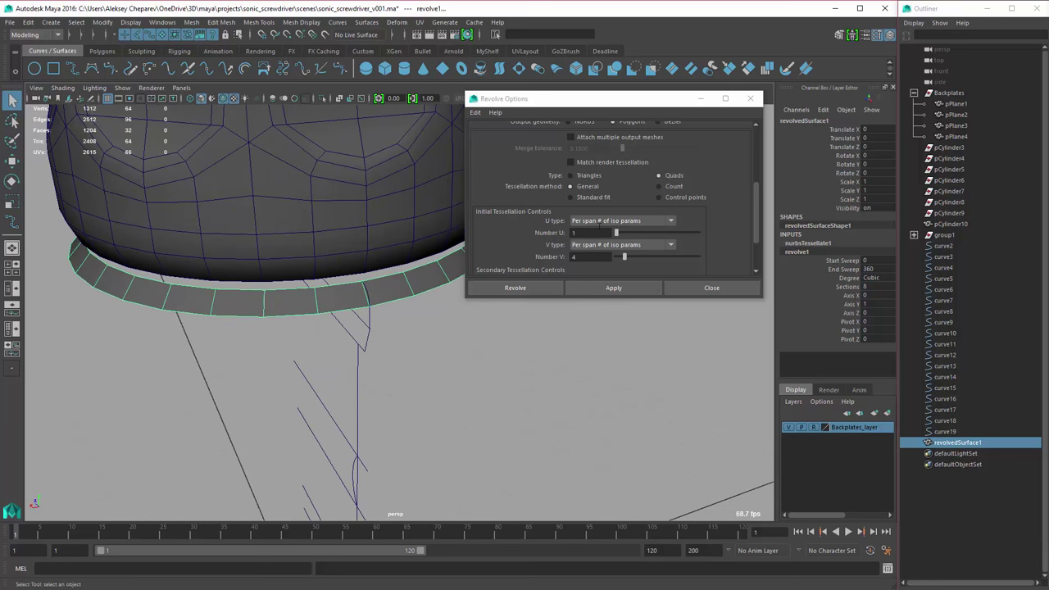
pyautogui.click(574, 233)
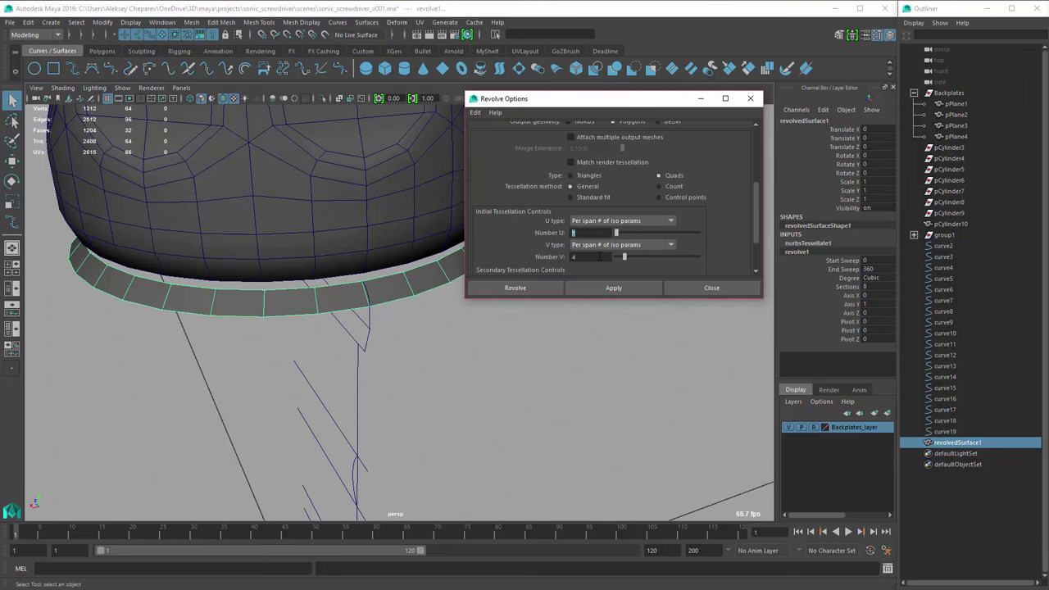
pyautogui.scroll(2, 378, 315)
pyautogui.click(606, 288)
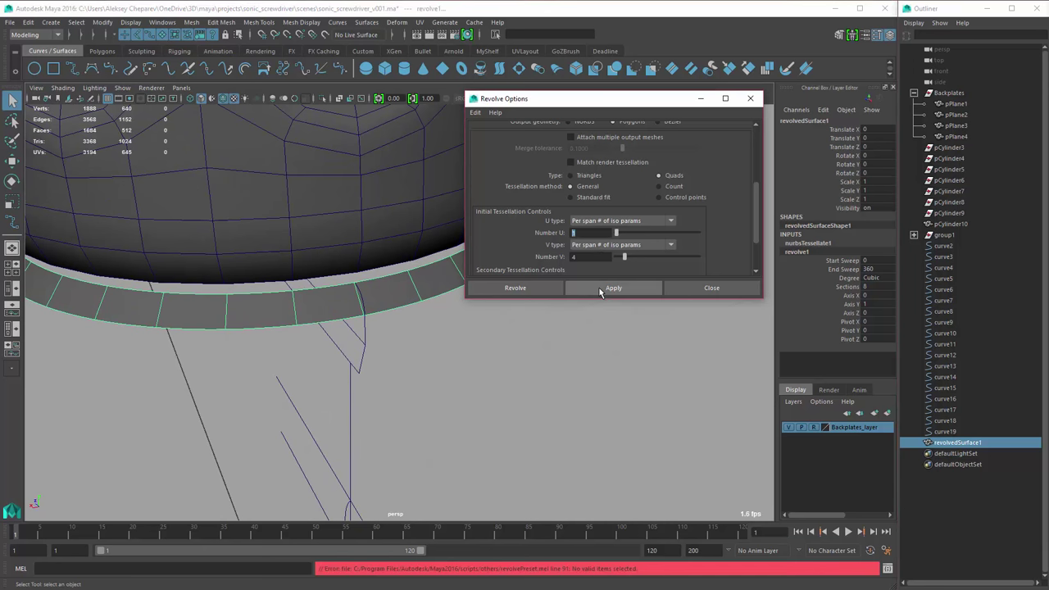
pyautogui.hotkey('ctrl', 'z')
pyautogui.hotkey('ctrl', 'z')
pyautogui.hotkey('ctrl', 'z')
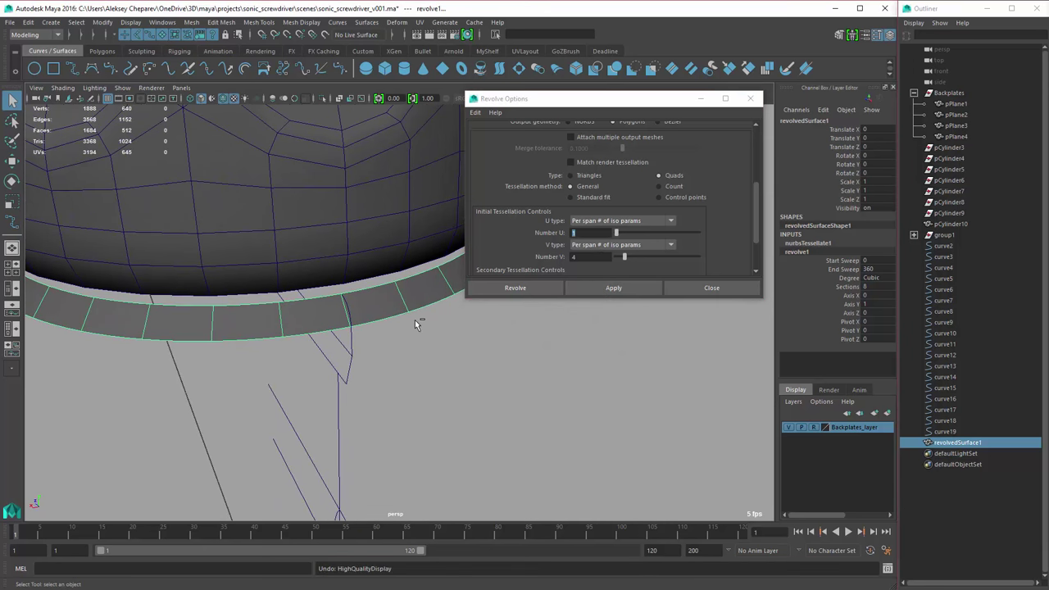
# - Revolve the collar curve and curve3 with 3 U divisions
pyautogui.write('3')
pyautogui.click(606, 288)
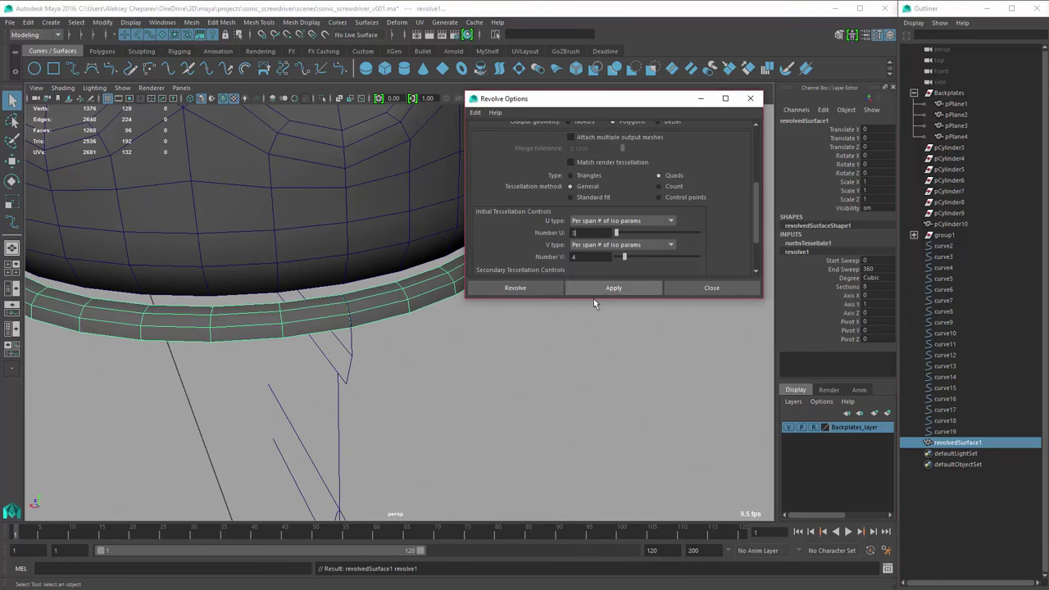
pyautogui.scroll(3, 402, 312)
pyautogui.click(387, 282)
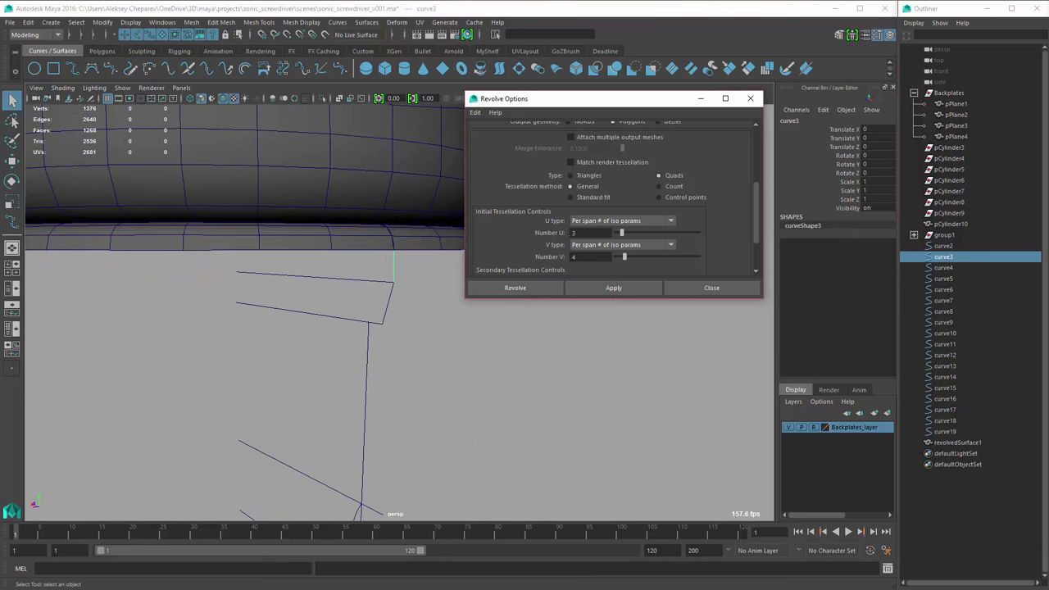
pyautogui.click(606, 288)
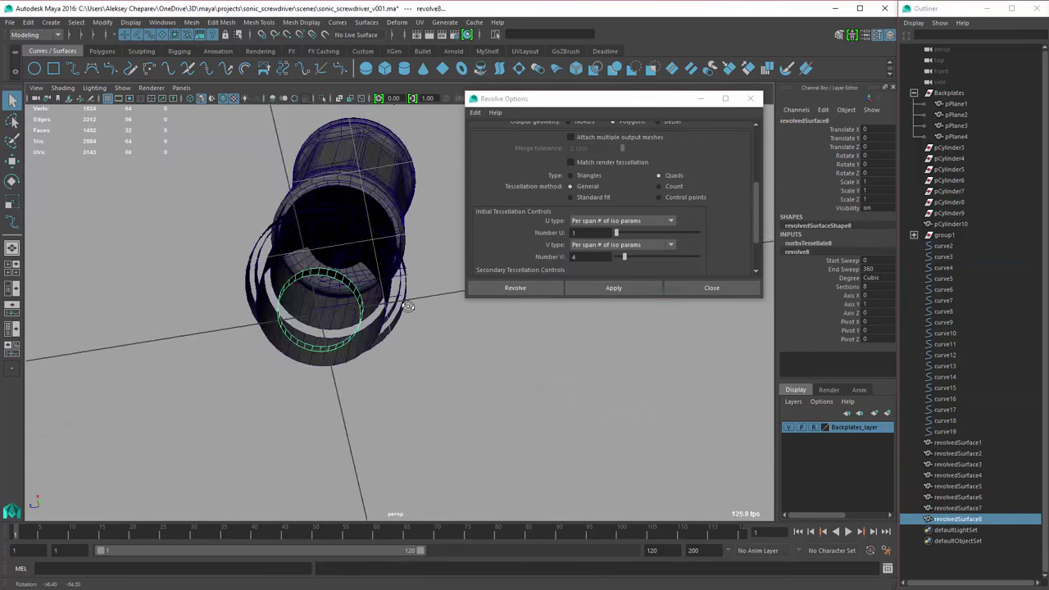
pyautogui.click(100, 51)
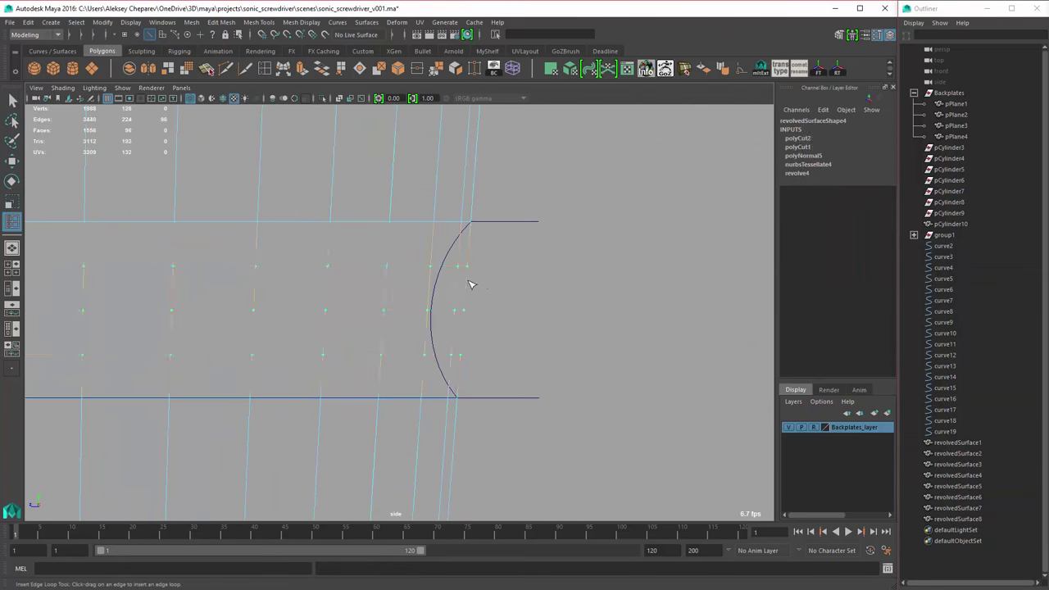
# - Pinch the middle loops into an hourglass waist; group the curves as 'Curves' under Backplates
pyautogui.moveTo(529, 319); pyautogui.dragTo(637, 358)
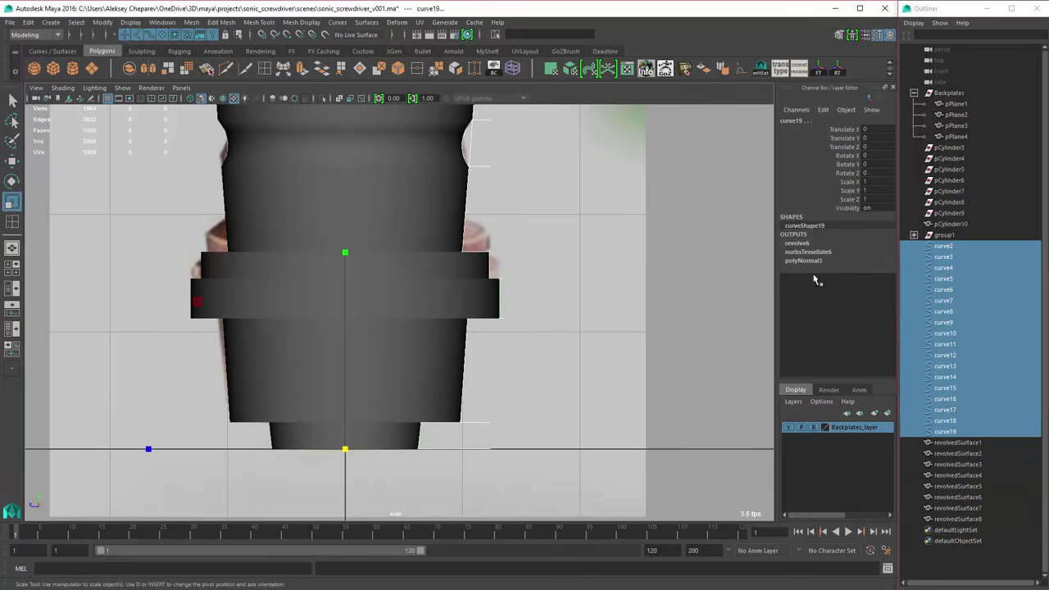
pyautogui.hotkey('ctrl', 'g')
pyautogui.doubleClick(944, 333)
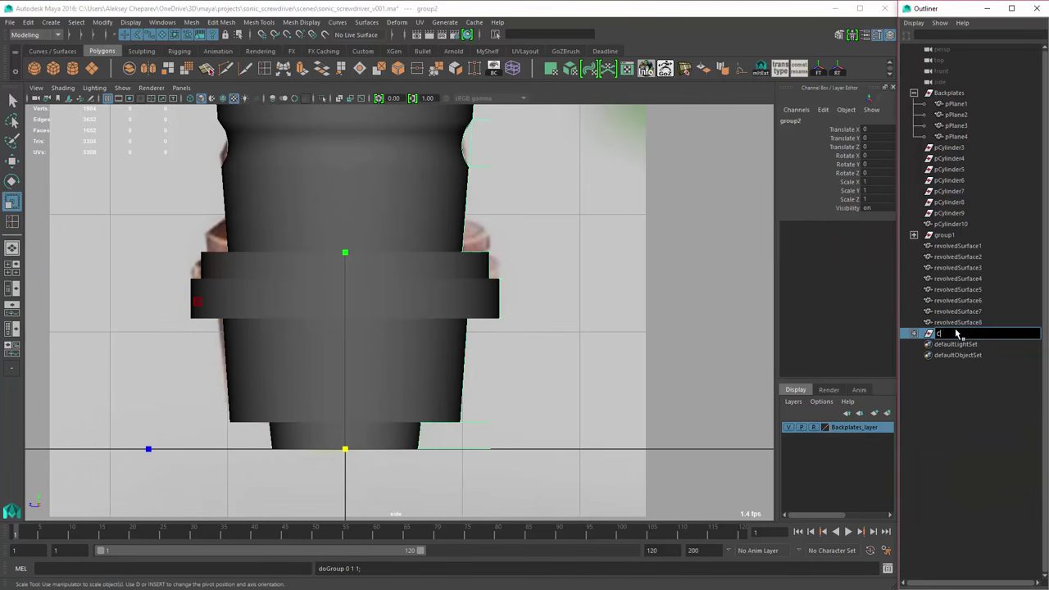
pyautogui.write('Curves')
pyautogui.press('Return')
pyautogui.moveTo(937, 293); pyautogui.dragTo(943, 103, button='middle')
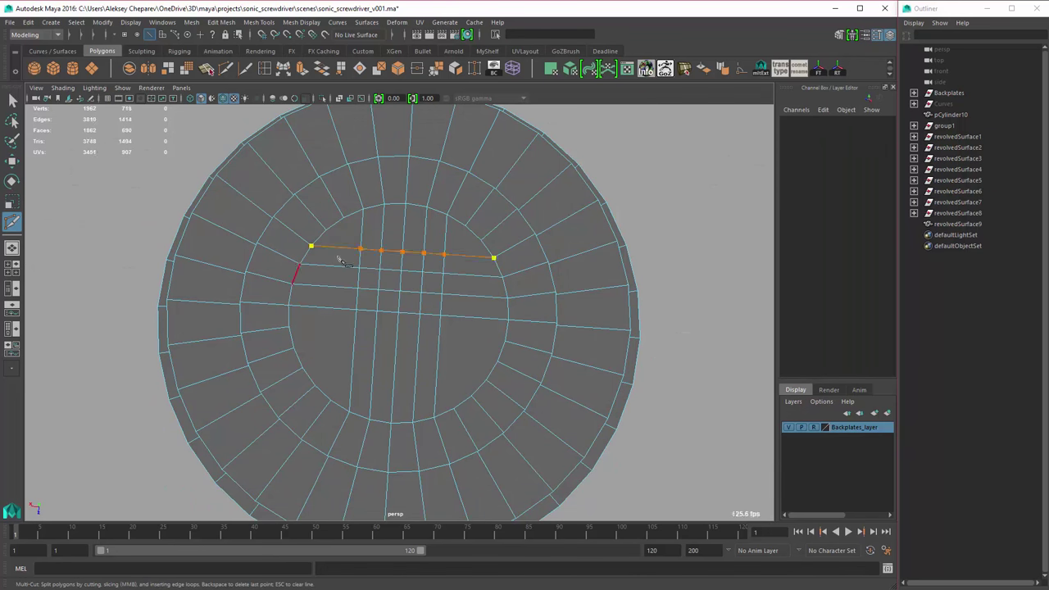
# - Finish the end-cap Multi-Cut and smooth its grid with Average Vertices
pyautogui.press('w')
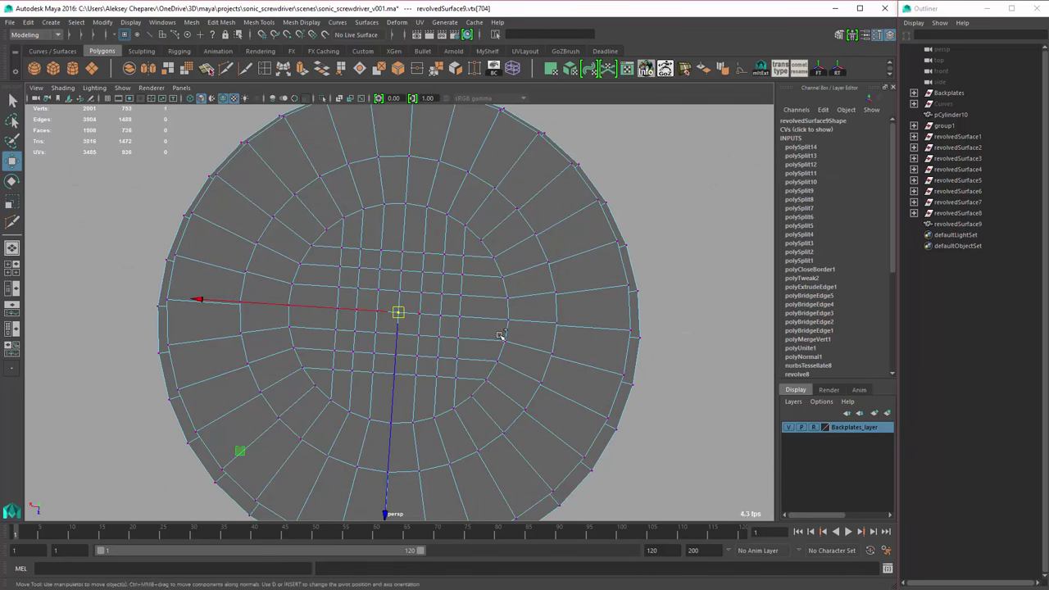
pyautogui.click(191, 22)
pyautogui.click(358, 219)
pyautogui.click(614, 291)
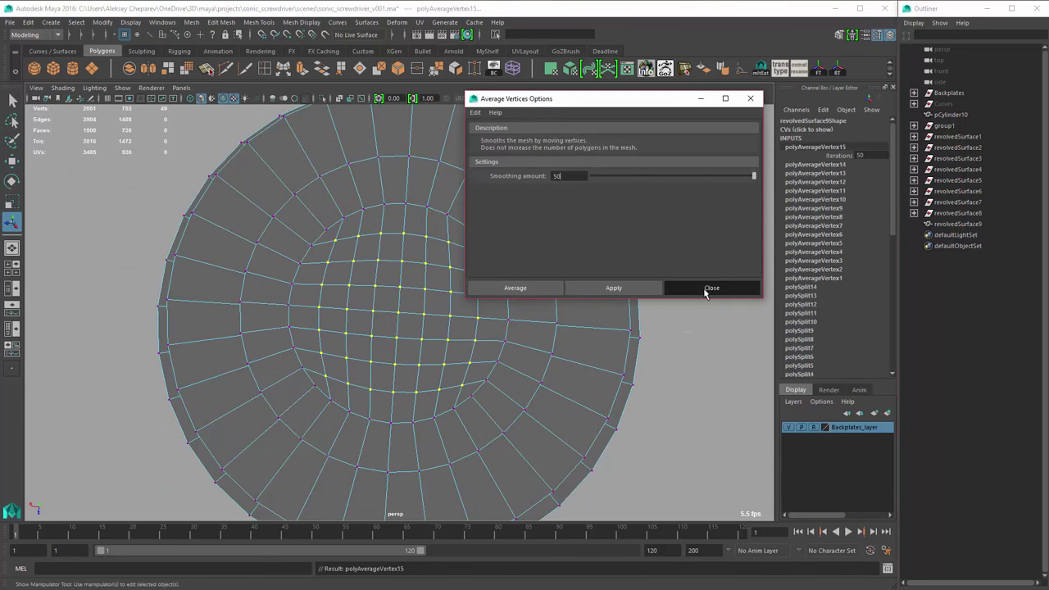
pyautogui.click(712, 291)
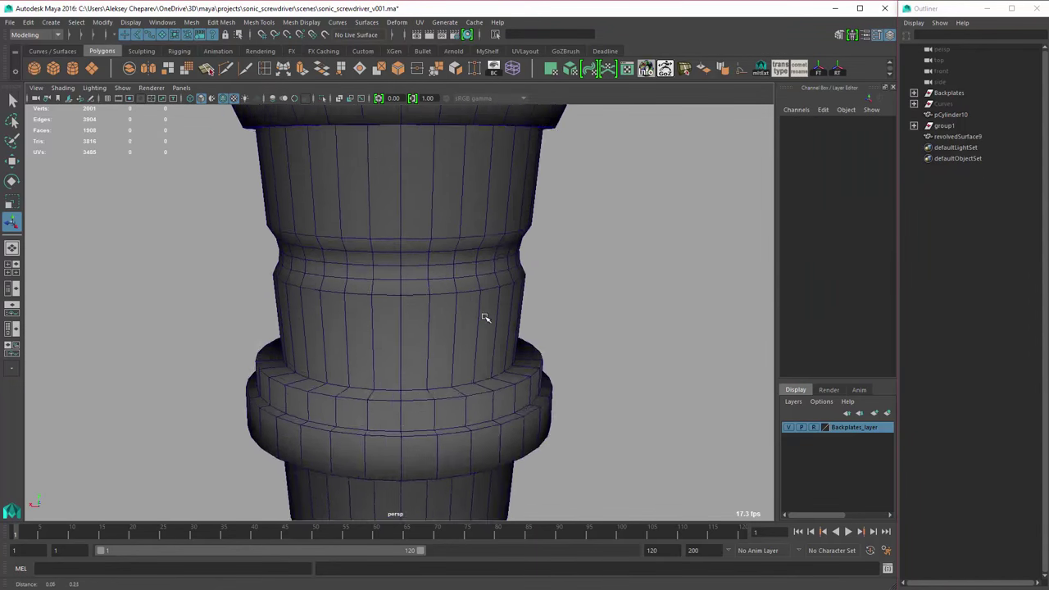
pyautogui.scroll(5, 485, 316)
# - Add edge loops along the collar rims and bevel the rim edge loops
pyautogui.click(264, 69)
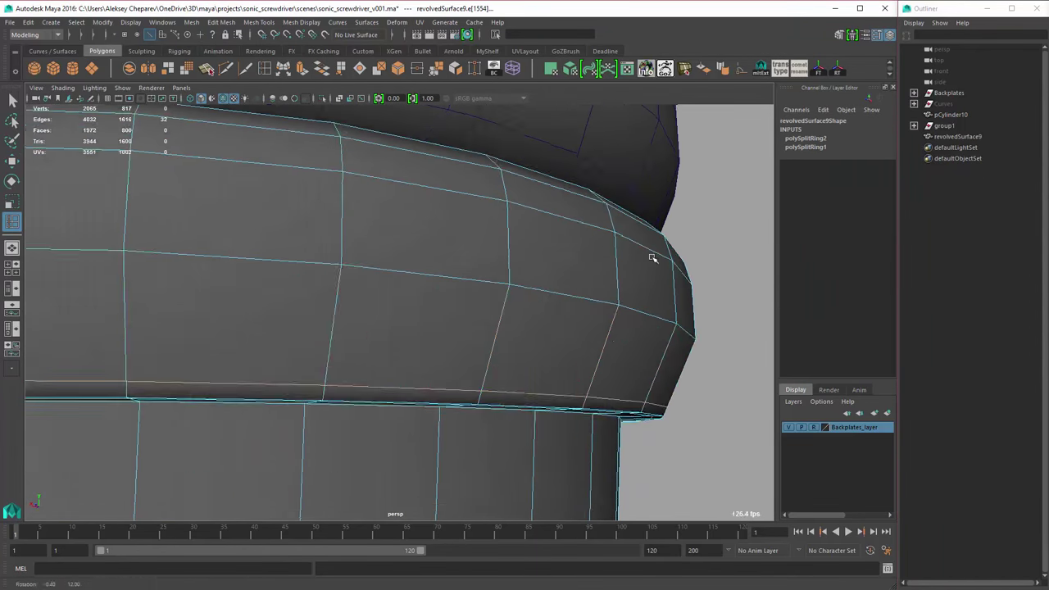
pyautogui.moveTo(651, 253); pyautogui.dragTo(615, 281)
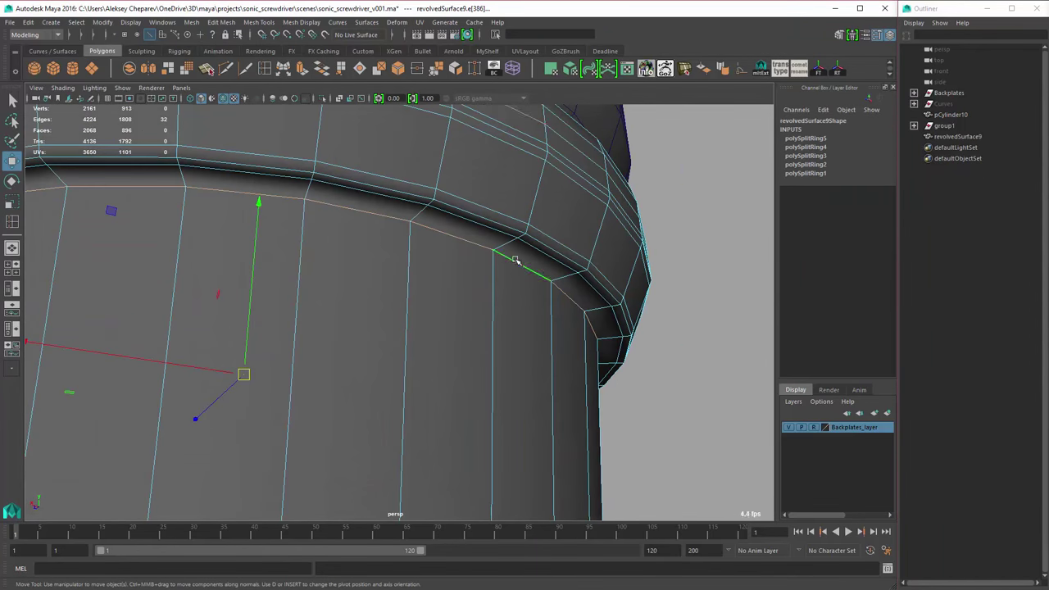
pyautogui.hotkey('ctrl', 'b')
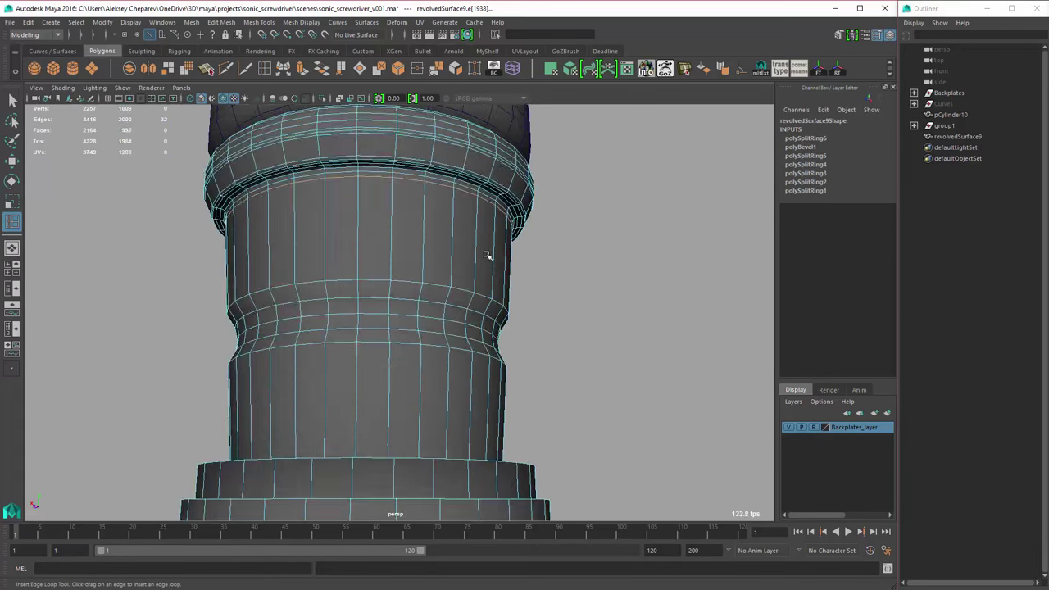
pyautogui.press('w')
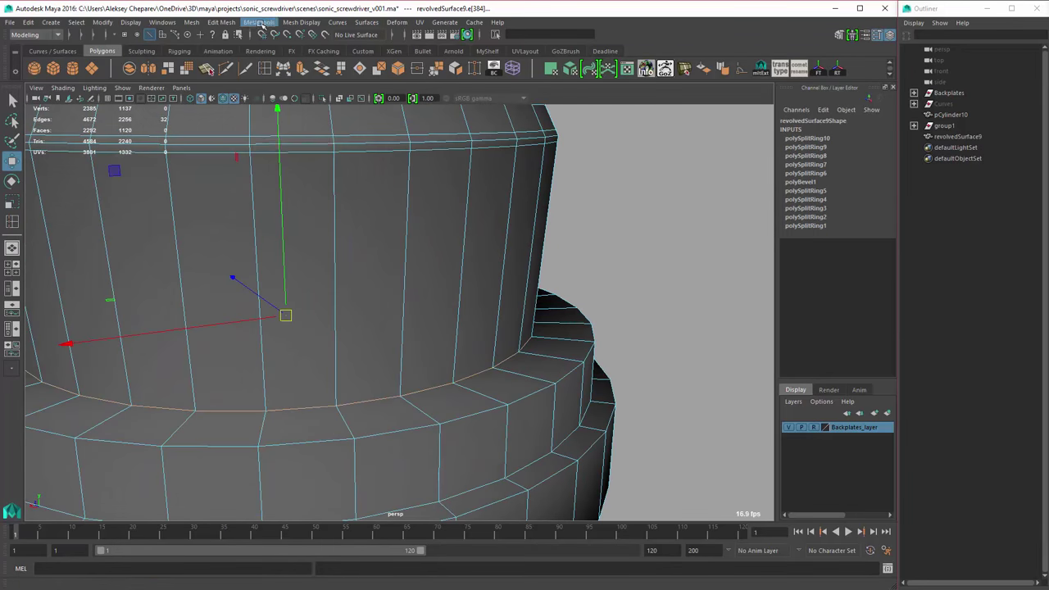
pyautogui.hotkey('ctrl', 'b')
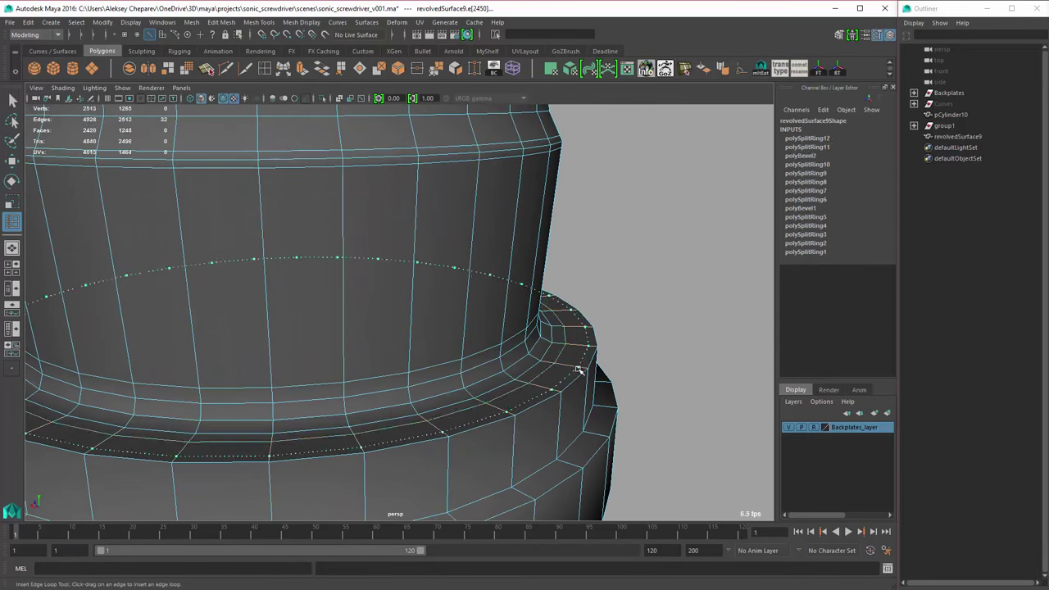
pyautogui.click(585, 368)
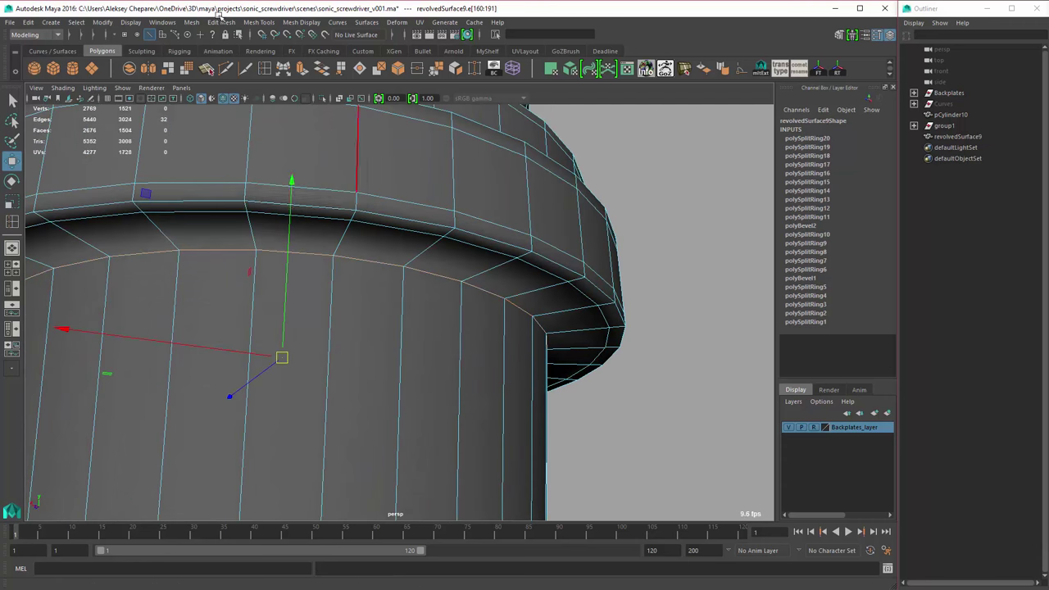
pyautogui.hotkey('ctrl', 'b')
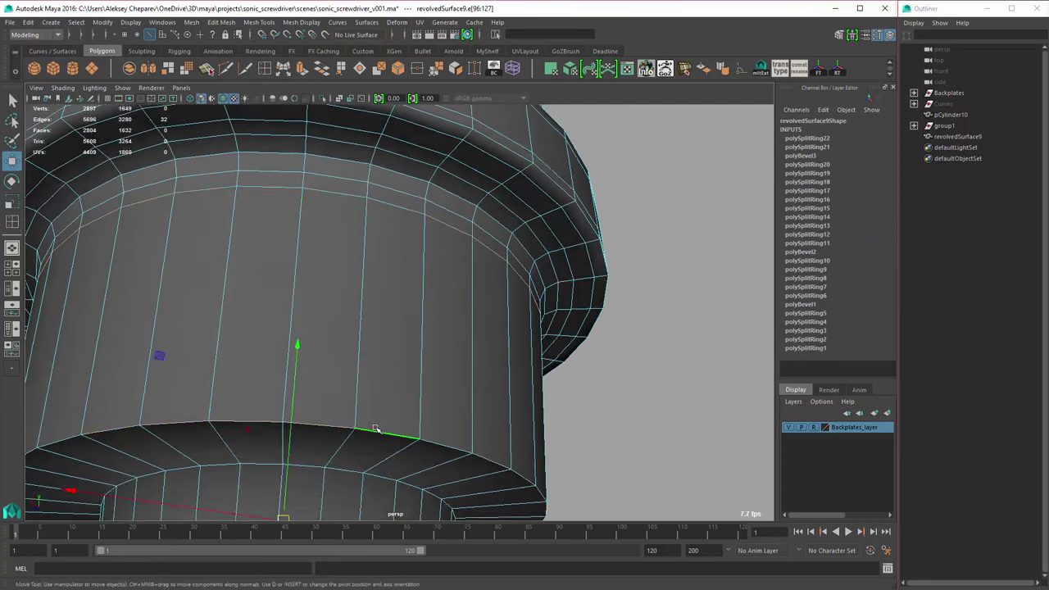
pyautogui.hotkey('ctrl', 'b')
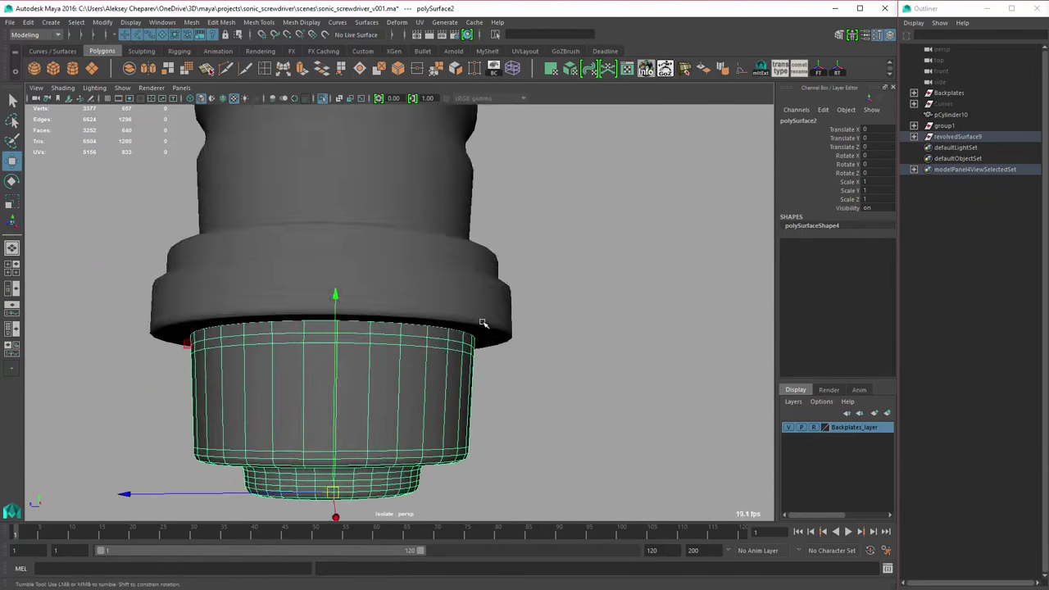
# - Rotate the latch cylinder -90 about X, duplicate it, and shift the copy left along the collar
pyautogui.hotkey('ctrl', 'z')
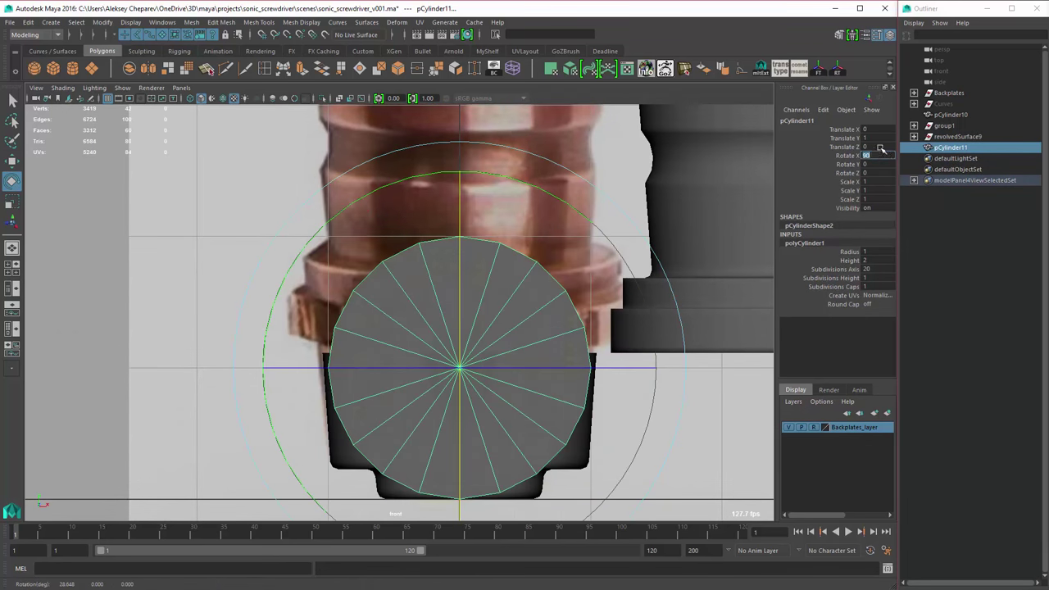
pyautogui.click(884, 164)
pyautogui.write('-90')
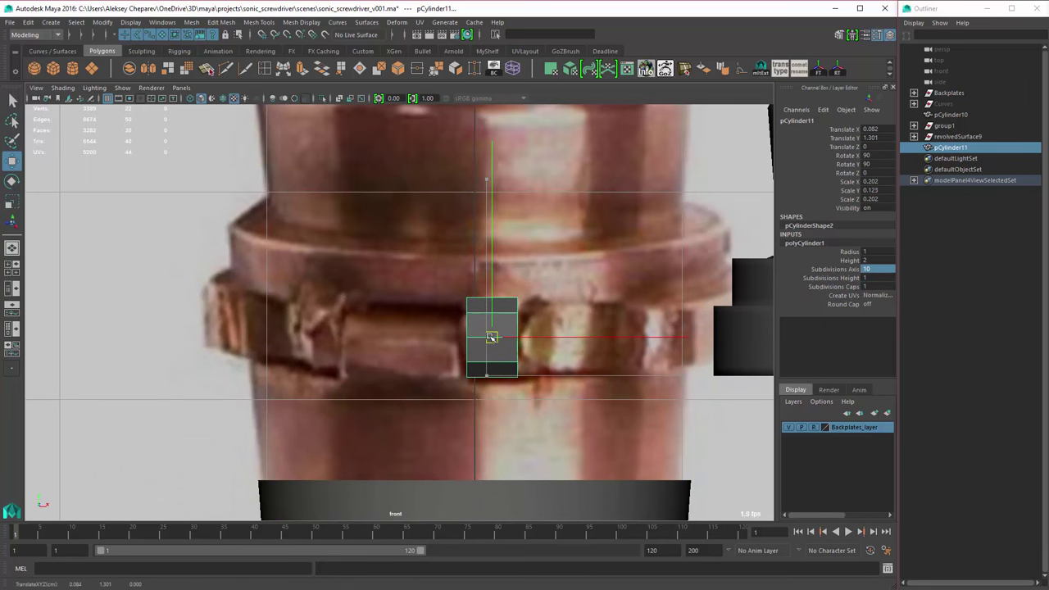
pyautogui.press('w')
pyautogui.hotkey('ctrl', 'd')
pyautogui.moveTo(647, 354); pyautogui.dragTo(508, 387, button='middle')
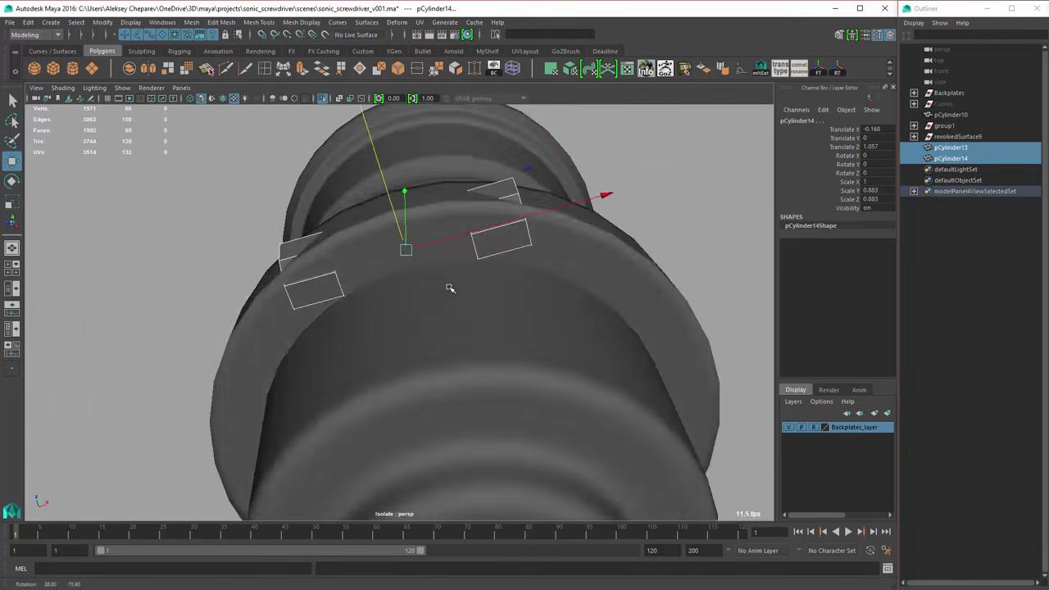
# - Select part of the latch block in side view, then a face on the ring's underside
pyautogui.moveTo(373, 246); pyautogui.dragTo(376, 276, button='right')
pyautogui.moveTo(361, 245); pyautogui.dragTo(418, 379)
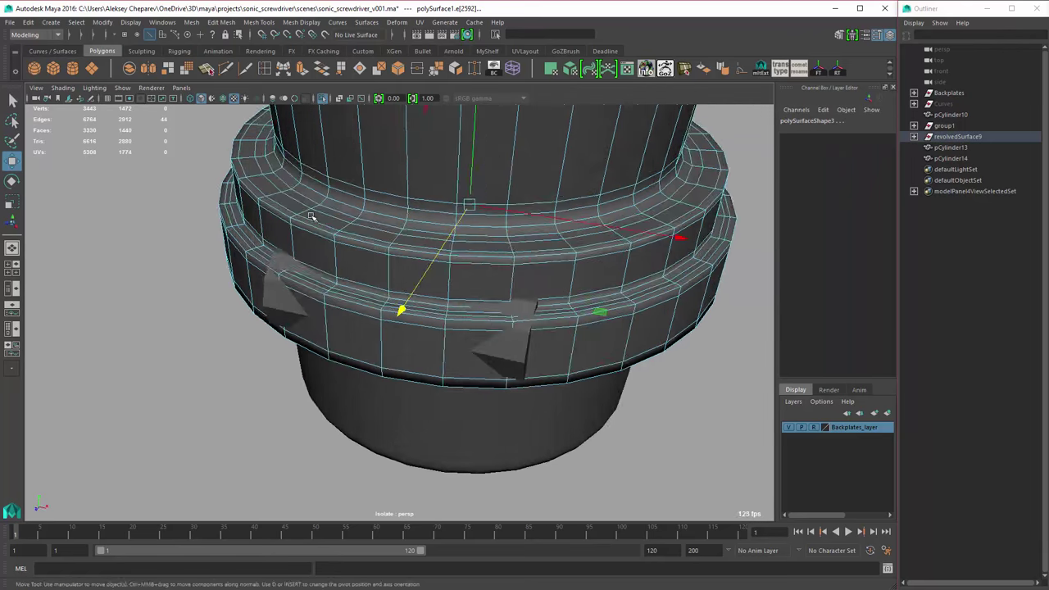
pyautogui.keyDown('alt'); pyautogui.moveTo(311, 216); pyautogui.dragTo(328, 270); pyautogui.keyUp('alt')
pyautogui.press('q')
pyautogui.click(495, 277)
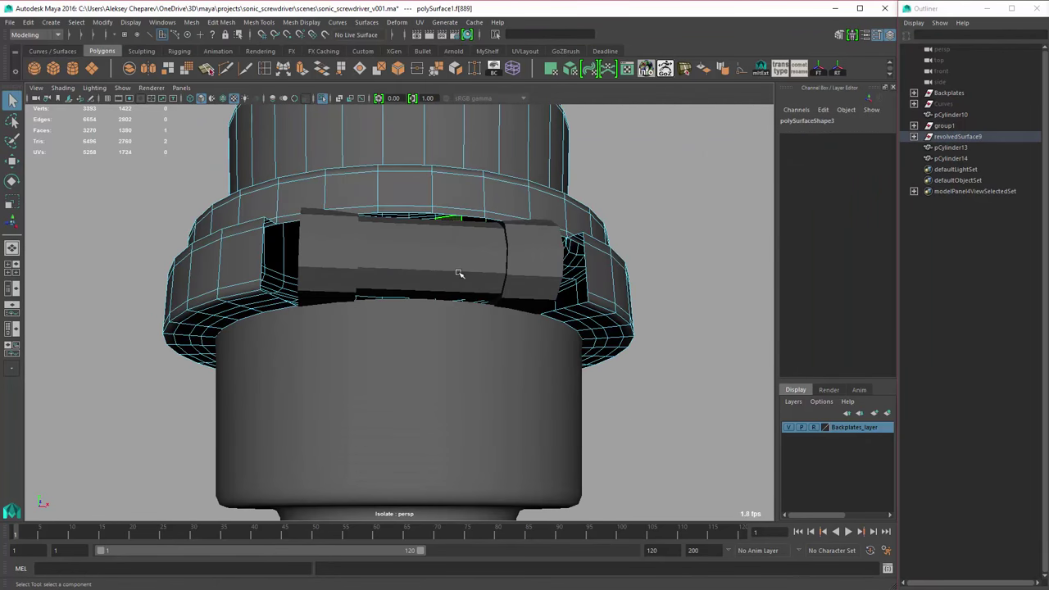
pyautogui.rightClick(547, 374)
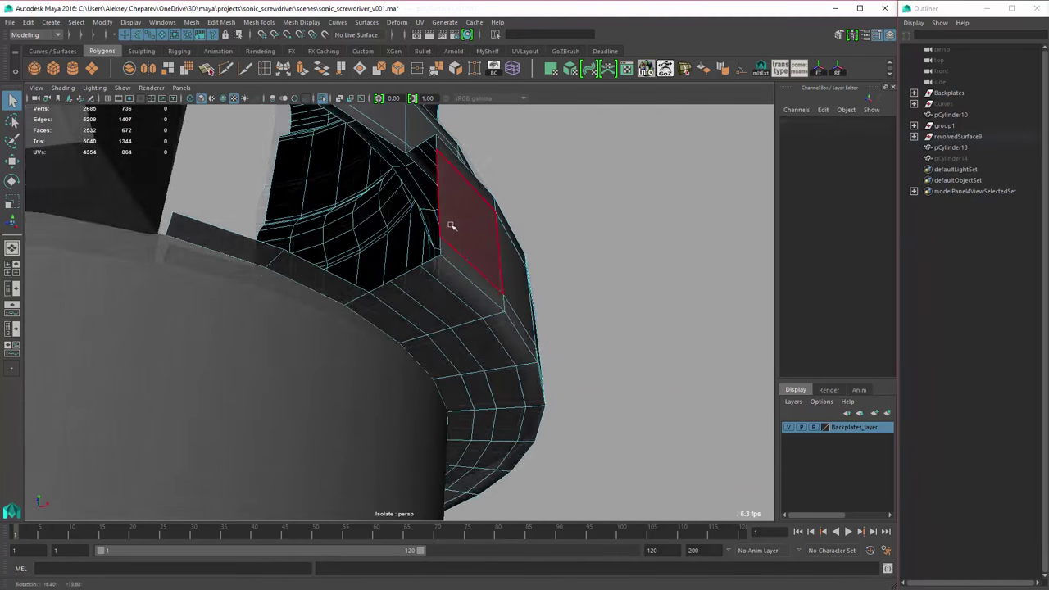
# - Select the collar ring's border edge and extrude it twice into a bracket
pyautogui.moveTo(447, 256); pyautogui.dragTo(450, 233, button='right')
pyautogui.click(420, 288)
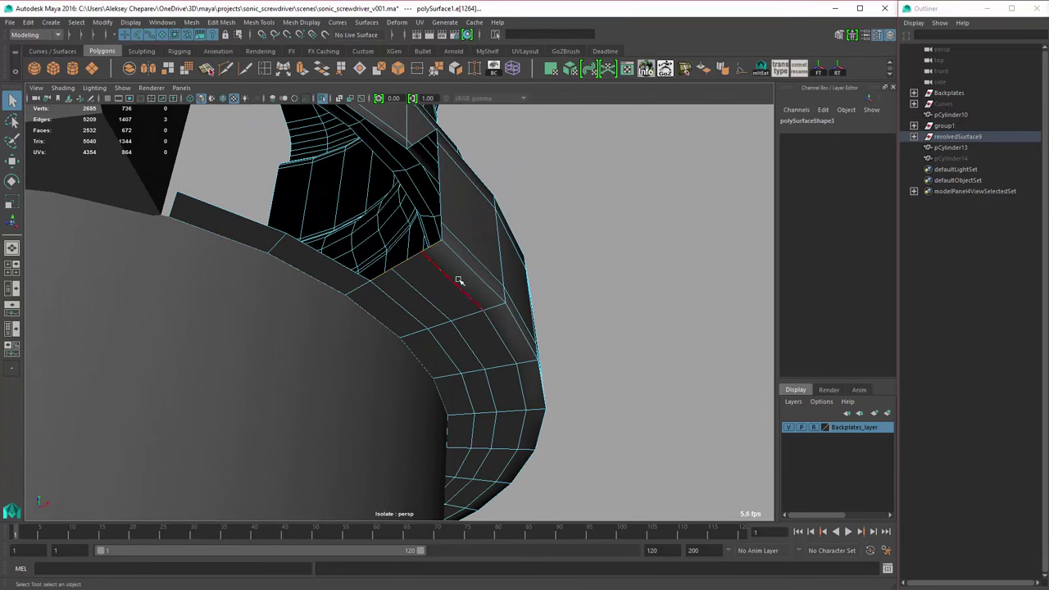
pyautogui.keyDown('alt'); pyautogui.moveTo(459, 281); pyautogui.dragTo(386, 236); pyautogui.keyUp('alt')
pyautogui.click(301, 68)
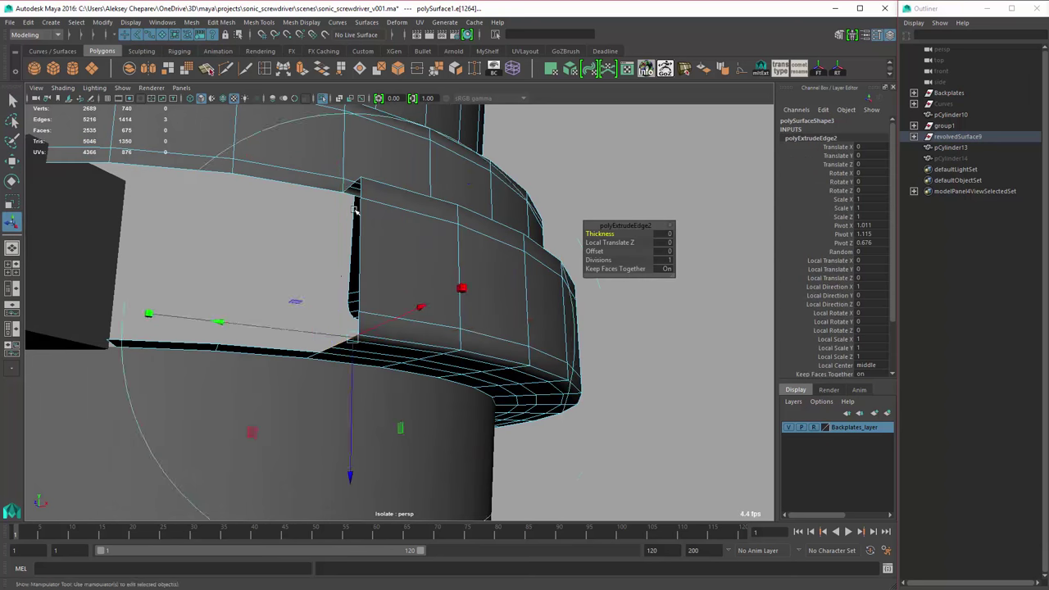
pyautogui.keyDown('alt'); pyautogui.moveTo(362, 310); pyautogui.dragTo(346, 289); pyautogui.keyUp('alt')
pyautogui.hotkey('ctrl', 'e')
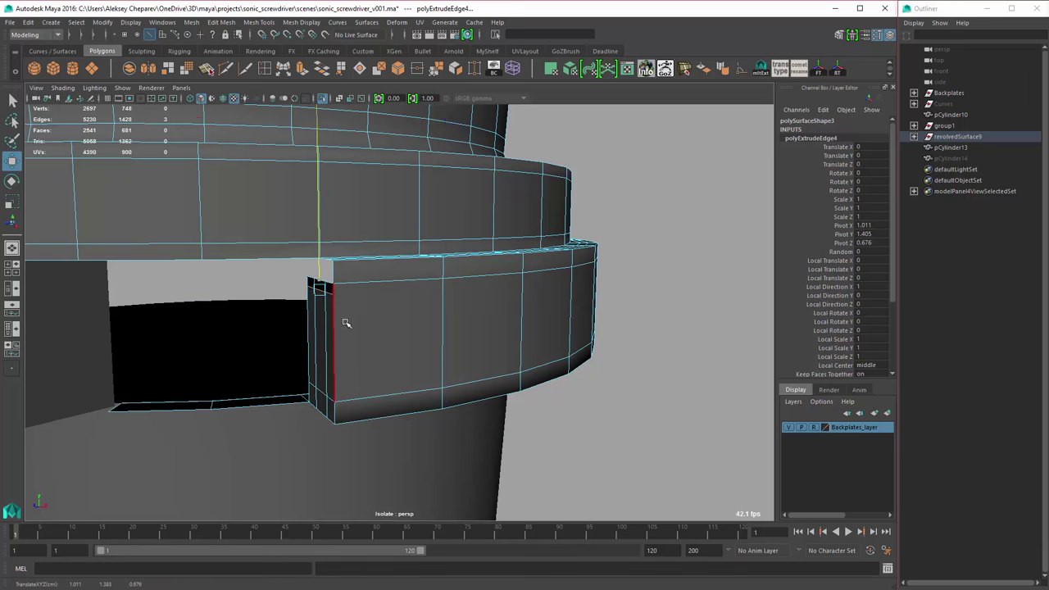
pyautogui.keyDown('alt'); pyautogui.moveTo(354, 298); pyautogui.dragTo(361, 287); pyautogui.keyUp('alt')
pyautogui.moveTo(367, 283); pyautogui.dragTo(394, 271, button='right')
# - Select the new bracket's side faces
pyautogui.keyDown('alt'); pyautogui.moveTo(395, 296); pyautogui.dragTo(401, 215); pyautogui.keyUp('alt')
pyautogui.moveTo(401, 216); pyautogui.dragTo(382, 187, button='right')
pyautogui.click(383, 187)
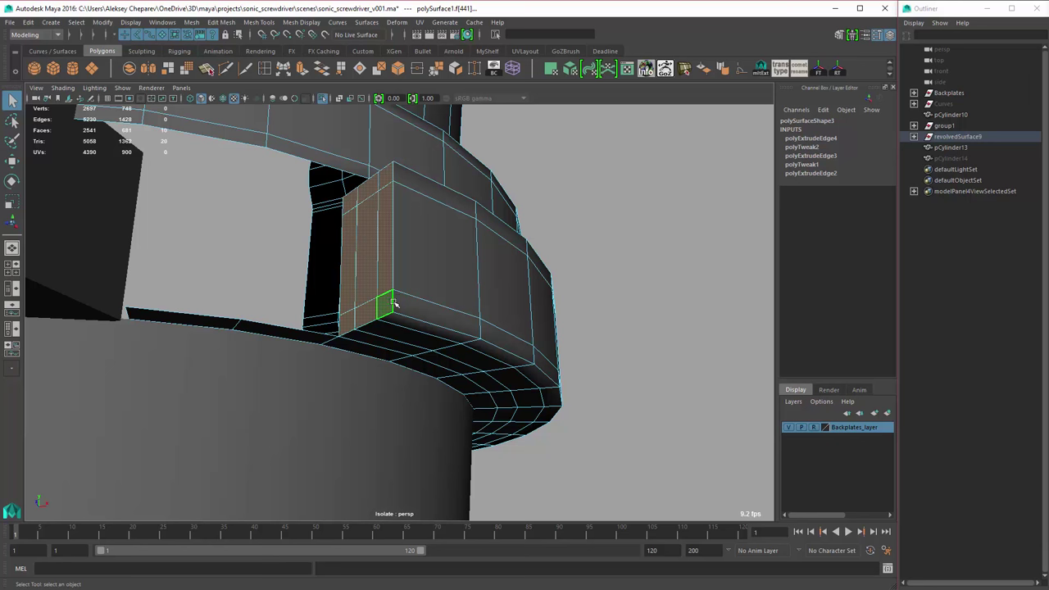
pyautogui.keyDown('alt'); pyautogui.moveTo(360, 284); pyautogui.dragTo(324, 292); pyautogui.keyUp('alt')
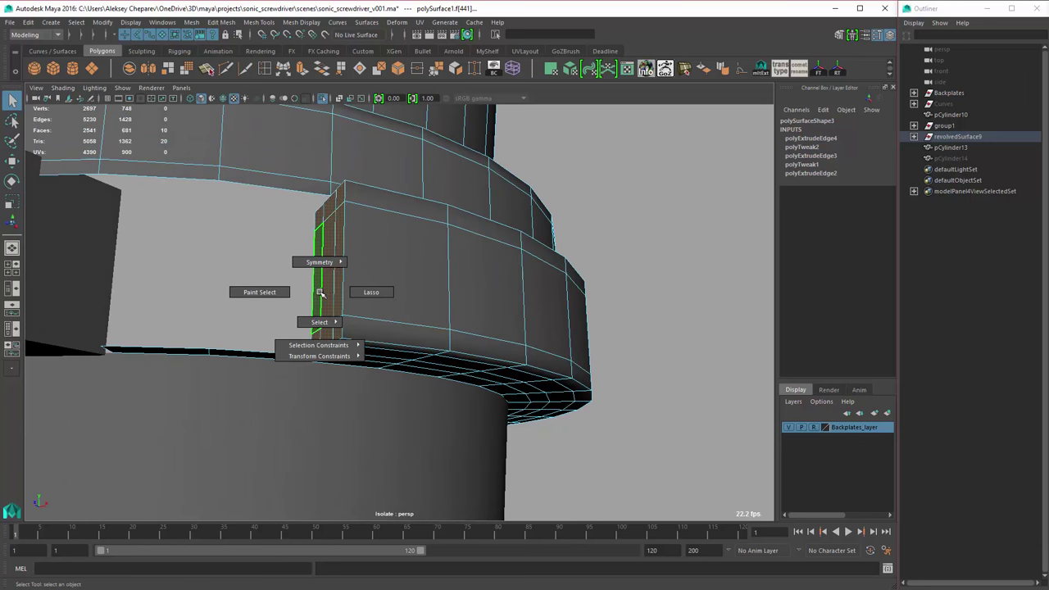
pyautogui.rightClick(324, 278)
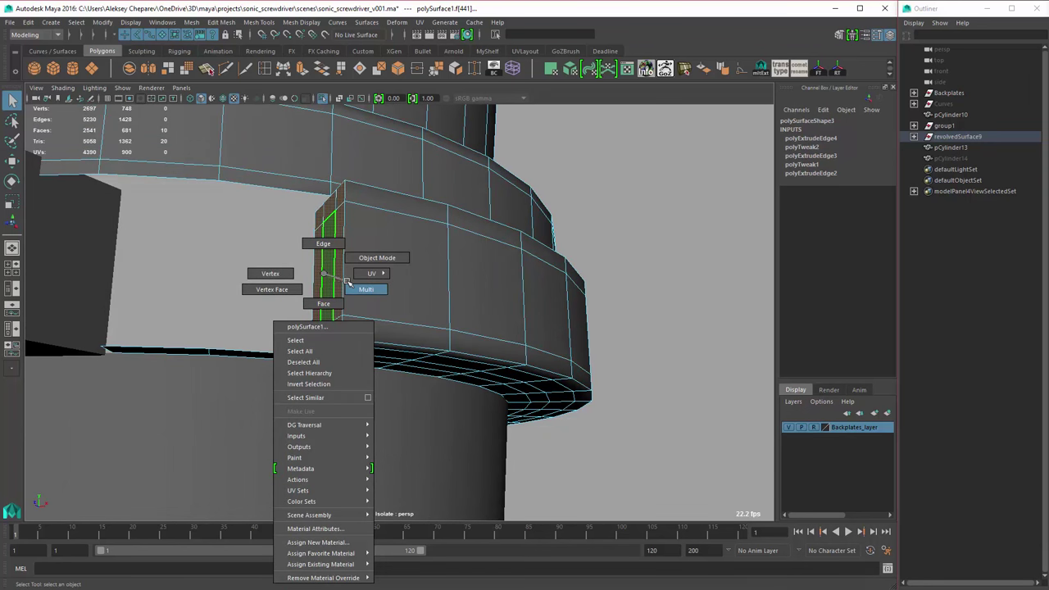
pyautogui.click(348, 283)
pyautogui.keyDown('alt'); pyautogui.moveTo(347, 281); pyautogui.dragTo(344, 282); pyautogui.keyUp('alt')
pyautogui.moveTo(344, 282); pyautogui.dragTo(375, 282, button='right')
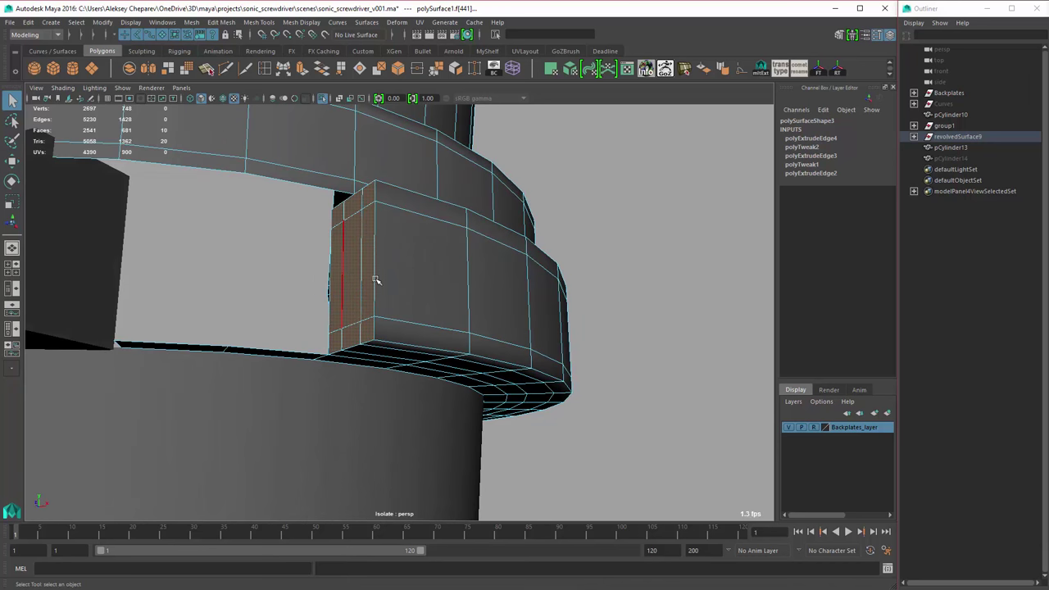
# - Try a Wedge on the selected bracket faces, then undo it
pyautogui.keyDown('alt'); pyautogui.moveTo(336, 285); pyautogui.dragTo(355, 218); pyautogui.keyUp('alt')
pyautogui.keyDown('alt'); pyautogui.moveTo(361, 255); pyautogui.dragTo(343, 211); pyautogui.keyUp('alt')
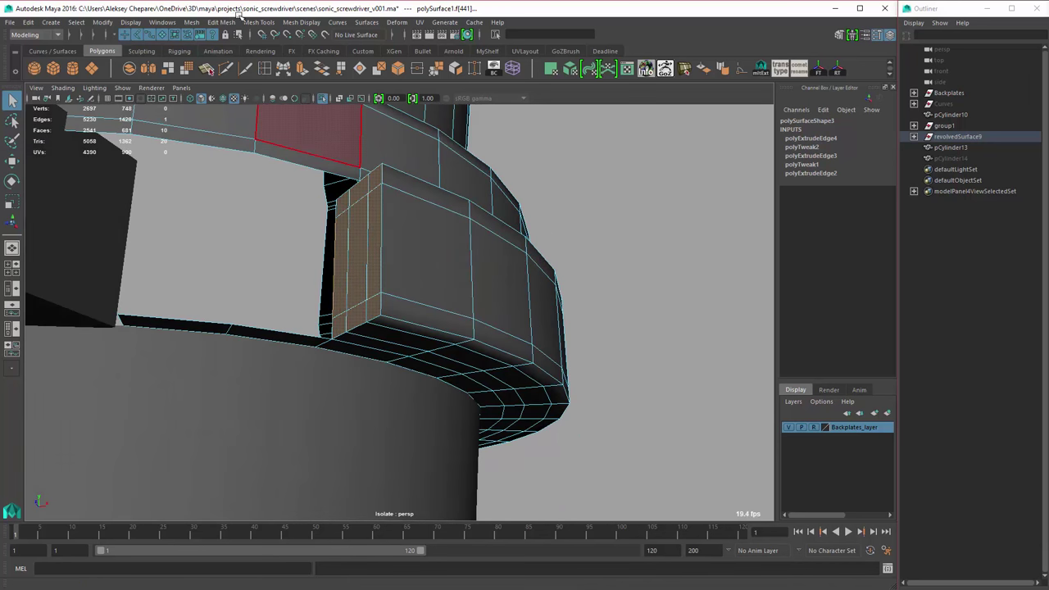
pyautogui.keyDown('shift'); pyautogui.rightClick(382, 225); pyautogui.keyUp('shift')
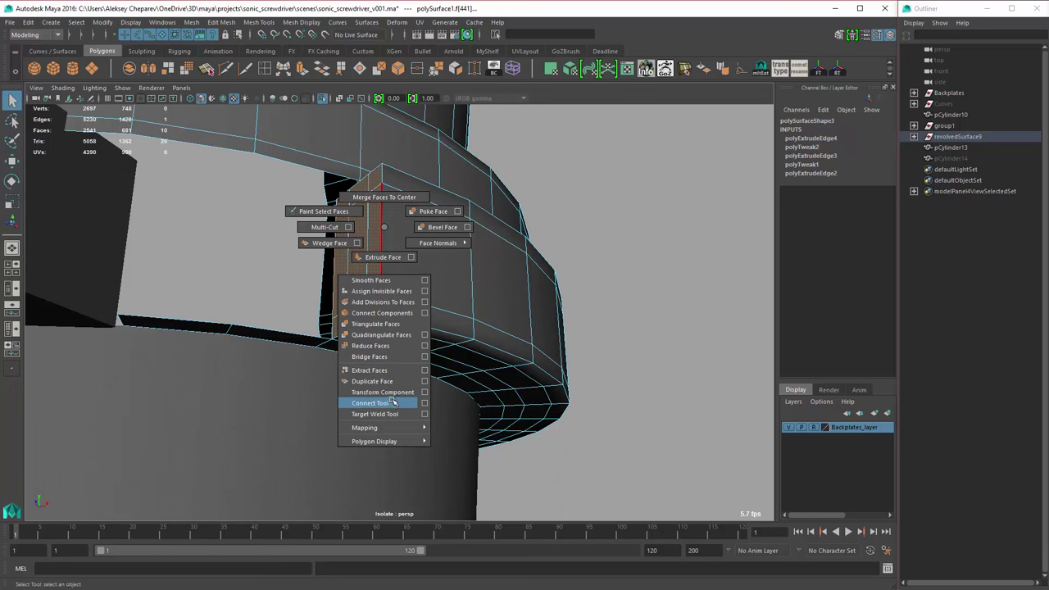
pyautogui.click(336, 243)
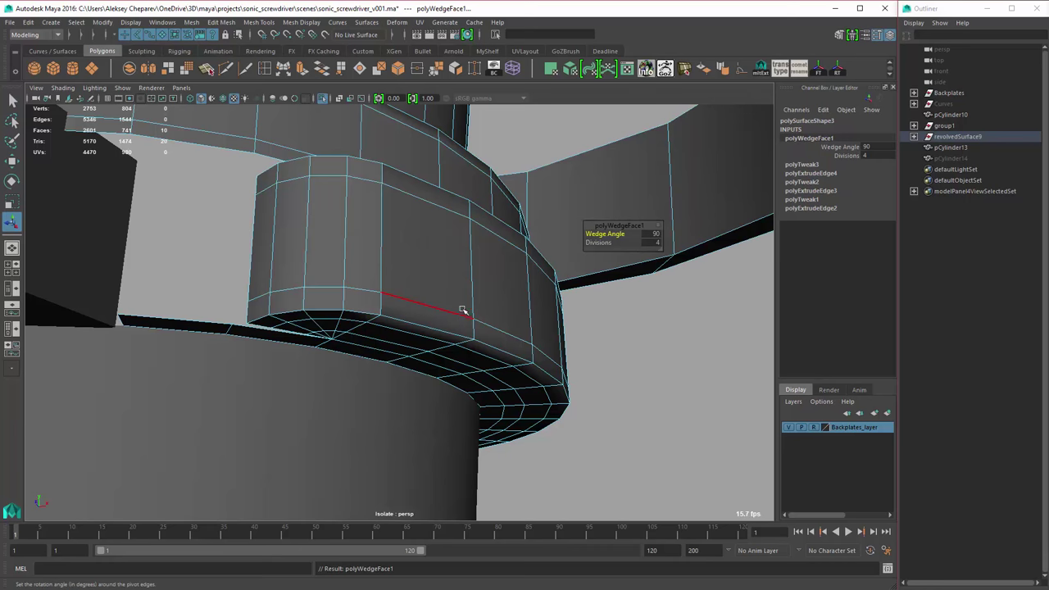
pyautogui.keyDown('alt'); pyautogui.moveTo(463, 309); pyautogui.dragTo(228, 215); pyautogui.keyUp('alt')
pyautogui.hotkey('ctrl', 'z')
# - Wedge the bracket's nine end faces around the hinge edge at 95.73 degrees, 4 divisions
pyautogui.rightClick(228, 215)
pyautogui.moveTo(161, 191); pyautogui.dragTo(263, 246)
pyautogui.keyDown('alt'); pyautogui.moveTo(264, 245); pyautogui.dragTo(508, 355); pyautogui.keyUp('alt')
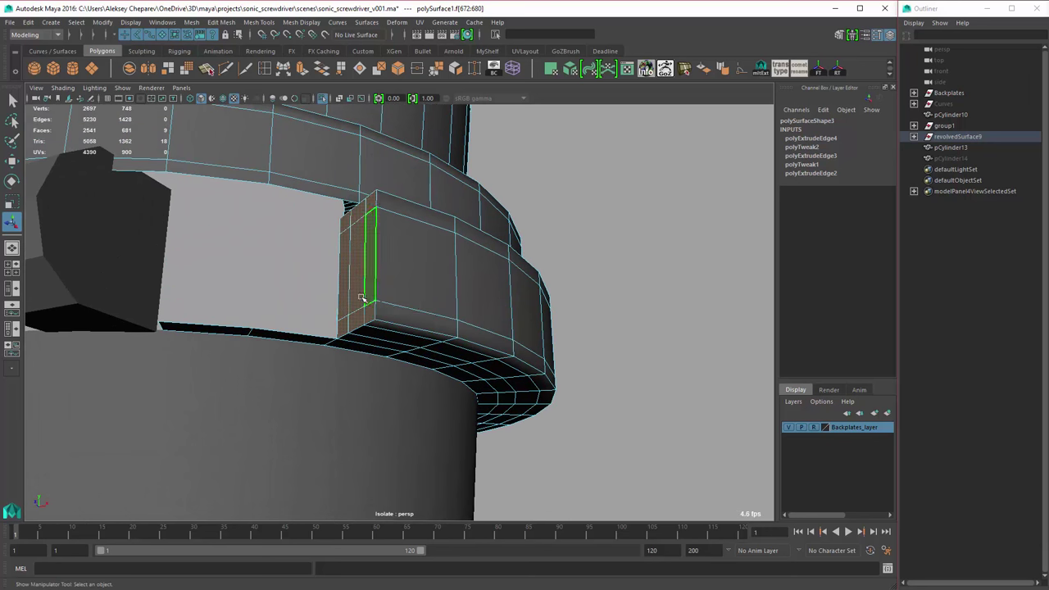
pyautogui.moveTo(363, 299); pyautogui.dragTo(386, 304, button='right')
pyautogui.moveTo(367, 263); pyautogui.dragTo(360, 385, button='right')
pyautogui.keyDown('alt'); pyautogui.moveTo(322, 280); pyautogui.dragTo(491, 327); pyautogui.keyUp('alt')
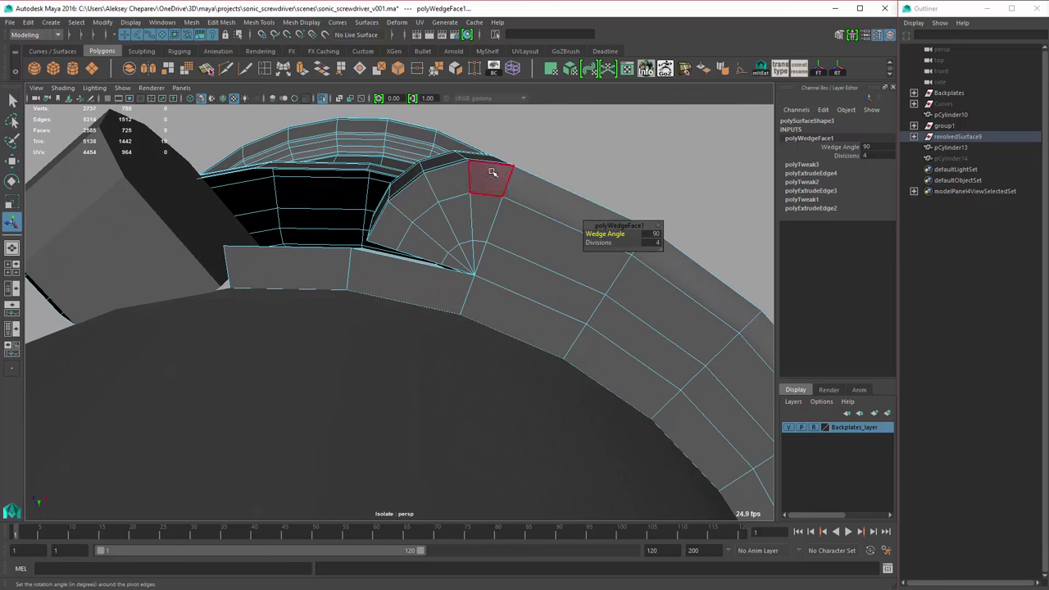
pyautogui.keyDown('alt'); pyautogui.moveTo(494, 222); pyautogui.dragTo(660, 219); pyautogui.keyUp('alt')
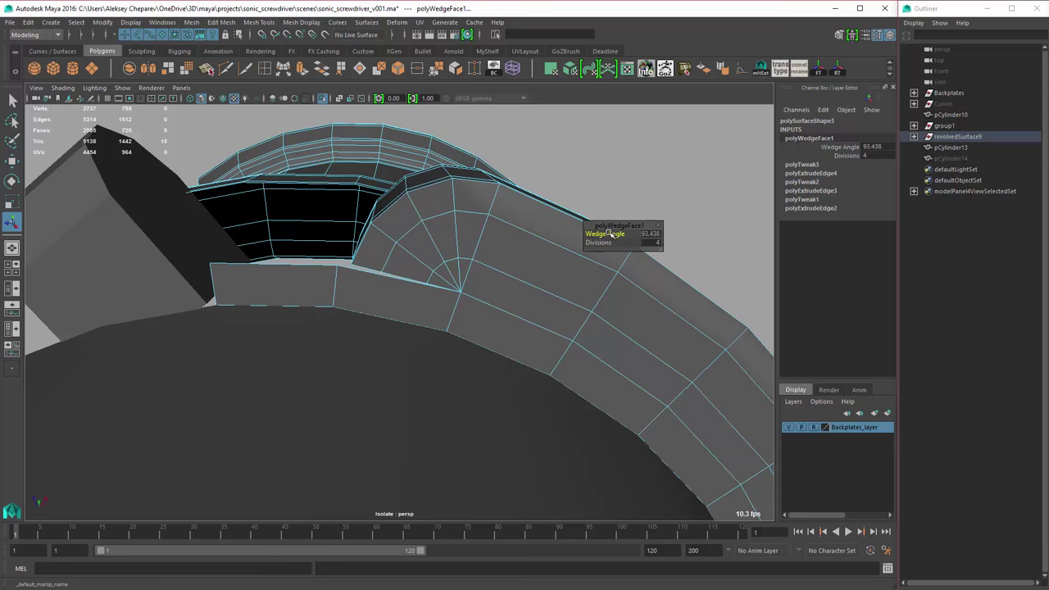
pyautogui.keyDown('alt'); pyautogui.moveTo(525, 235); pyautogui.dragTo(386, 306); pyautogui.keyUp('alt')
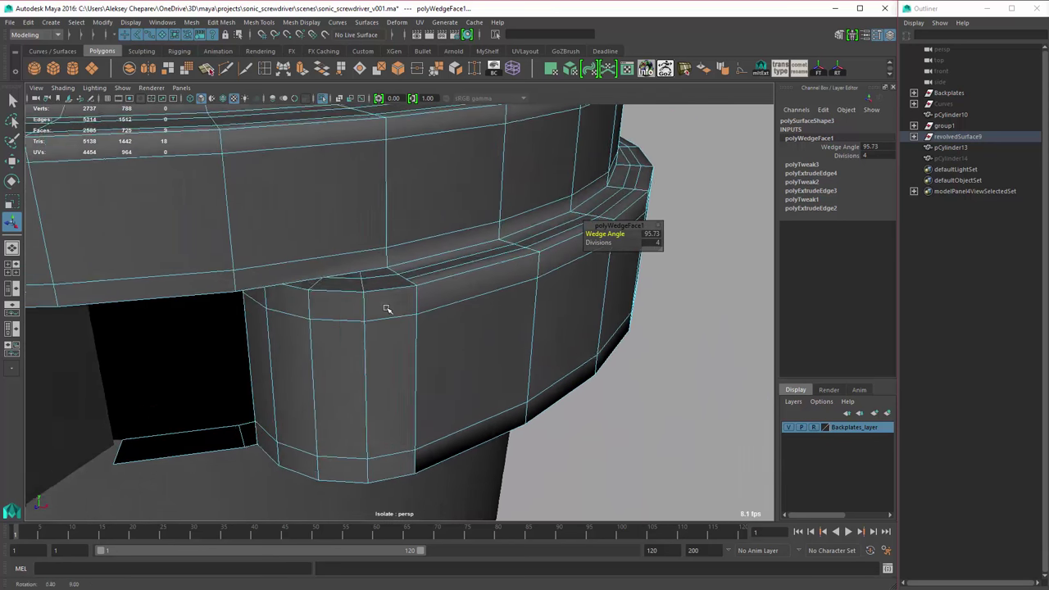
pyautogui.click(386, 307)
# - Delete the bracket's overlapping inner face columns
pyautogui.press('f')
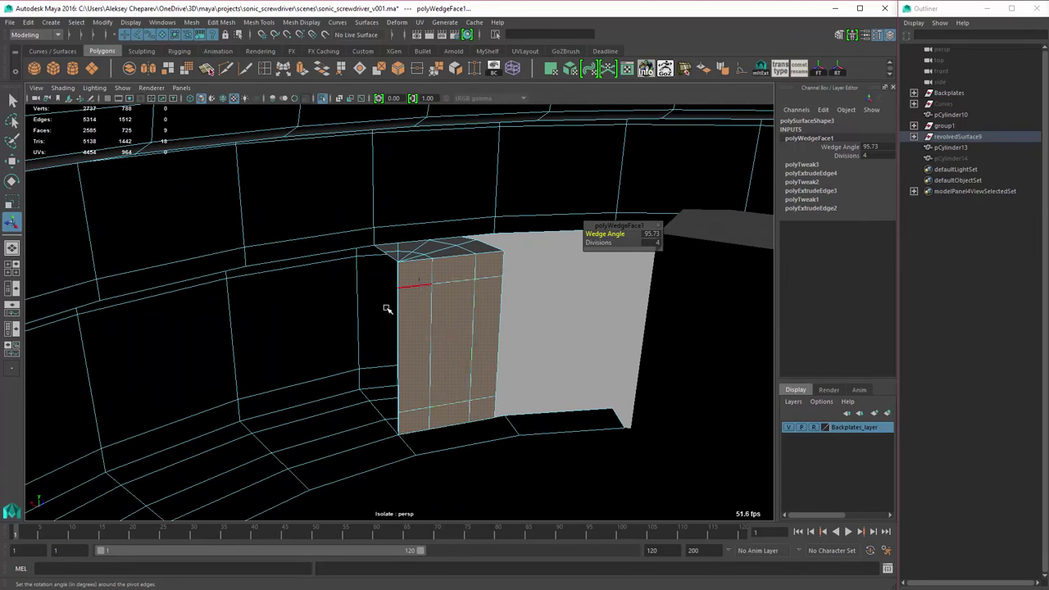
pyautogui.rightClick(386, 308)
pyautogui.keyDown('alt'); pyautogui.moveTo(386, 309); pyautogui.dragTo(386, 308); pyautogui.keyUp('alt')
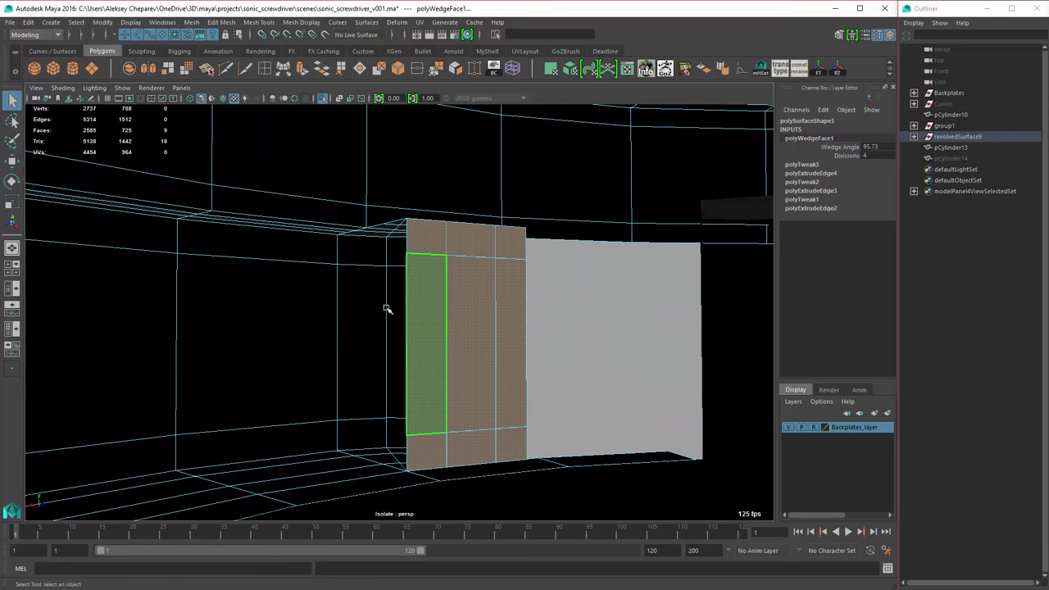
pyautogui.press('Delete')
pyautogui.click(386, 308)
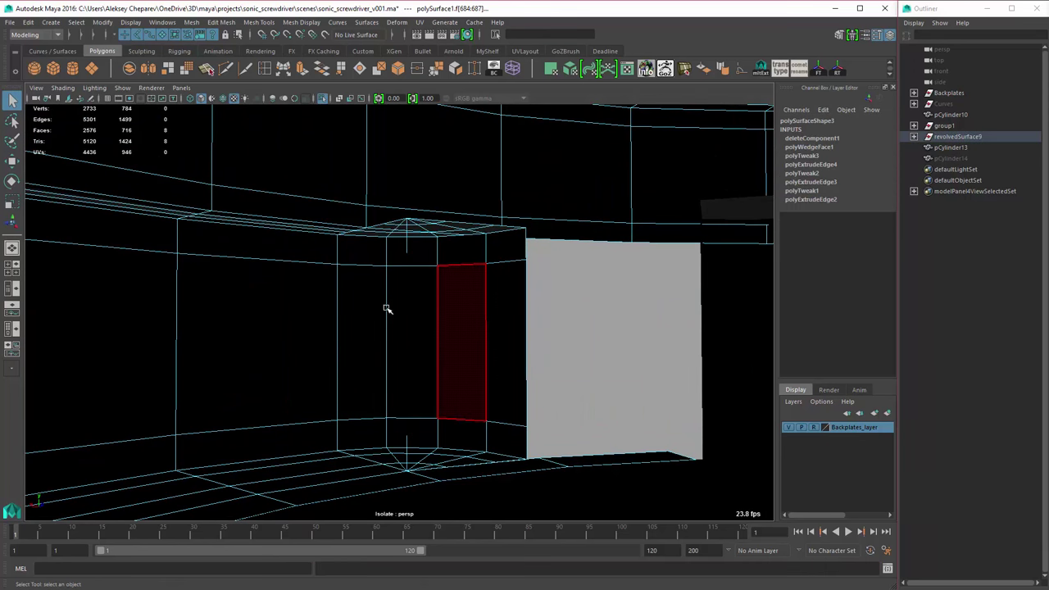
pyautogui.press('Delete')
pyautogui.press('f')
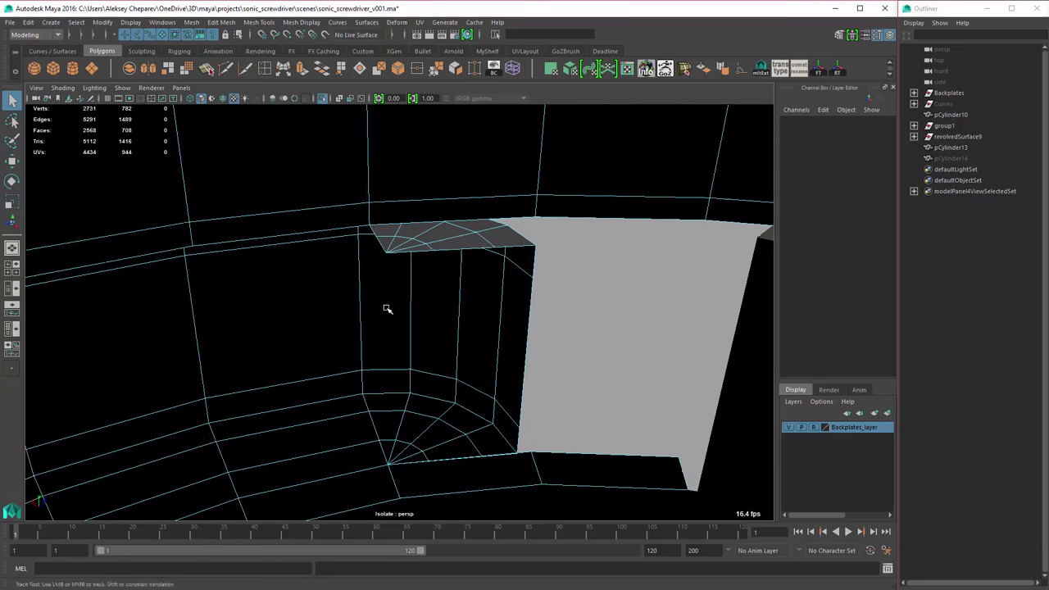
pyautogui.click(386, 308)
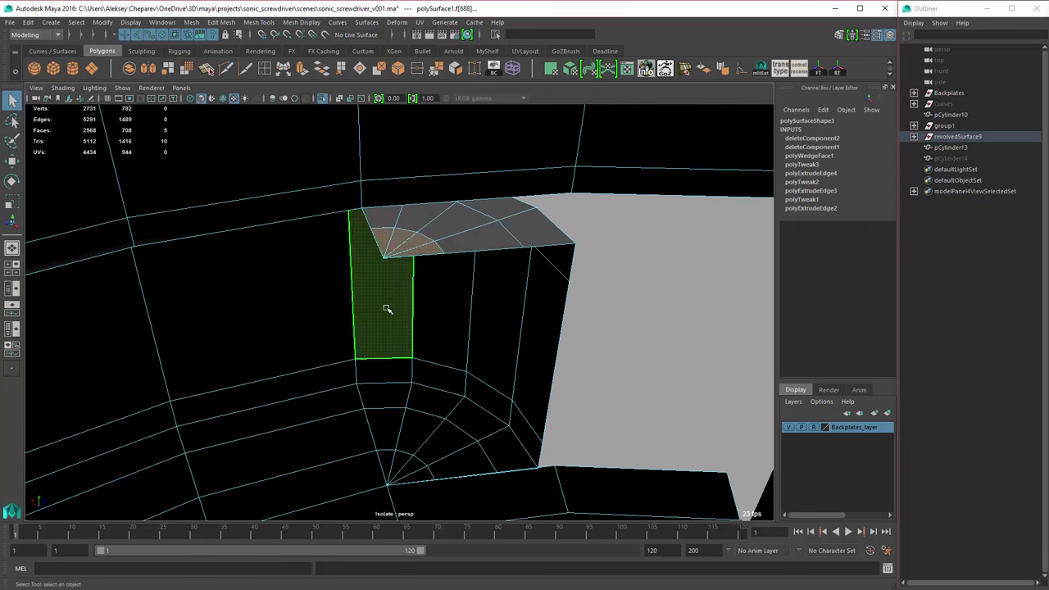
pyautogui.press('Delete')
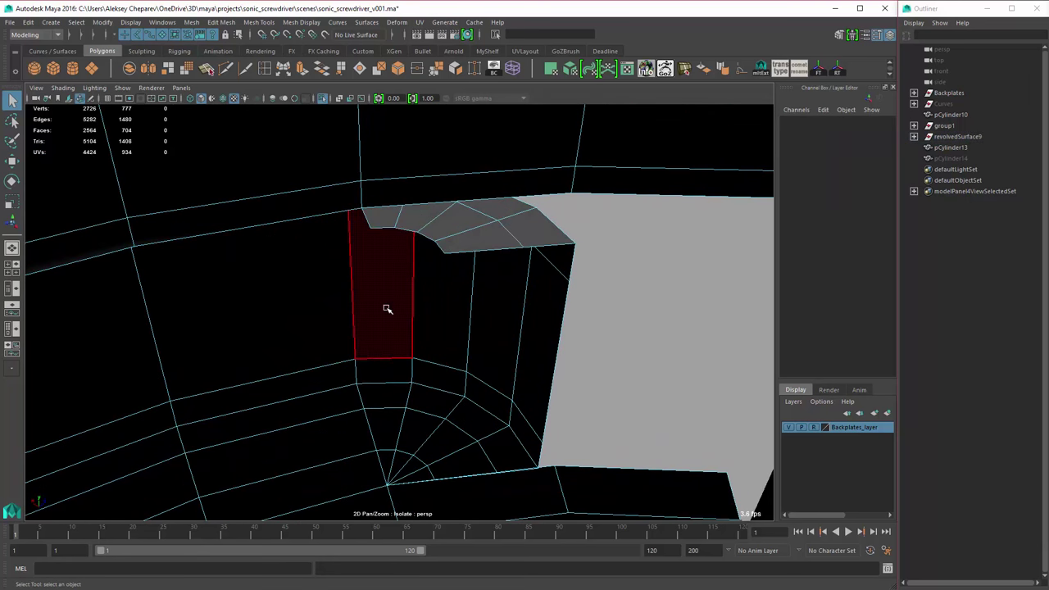
# - Patch the bracket holes with an edge extrusion, a cut and a fill face
pyautogui.keyDown('alt'); pyautogui.moveTo(386, 308); pyautogui.dragTo(387, 309); pyautogui.keyUp('alt')
pyautogui.hotkey('ctrl', 'e')
pyautogui.press('q')
pyautogui.hotkey('ctrl', 'z')
pyautogui.press('F8')
pyautogui.press('t')
pyautogui.click(387, 309)
pyautogui.press('Return')
pyautogui.press('w')
pyautogui.keyDown('shift'); pyautogui.moveTo(387, 309); pyautogui.dragTo(387, 309, button='right'); pyautogui.keyUp('shift')
# - Weld the stray vertex, add a support edge loop around the collar, and delete extra edges
pyautogui.moveTo(387, 309); pyautogui.dragTo(387, 309)
pyautogui.click(387, 309)
pyautogui.click(387, 309)
pyautogui.keyDown('shift'); pyautogui.moveTo(386, 309); pyautogui.dragTo(387, 309, button='right'); pyautogui.keyUp('shift')
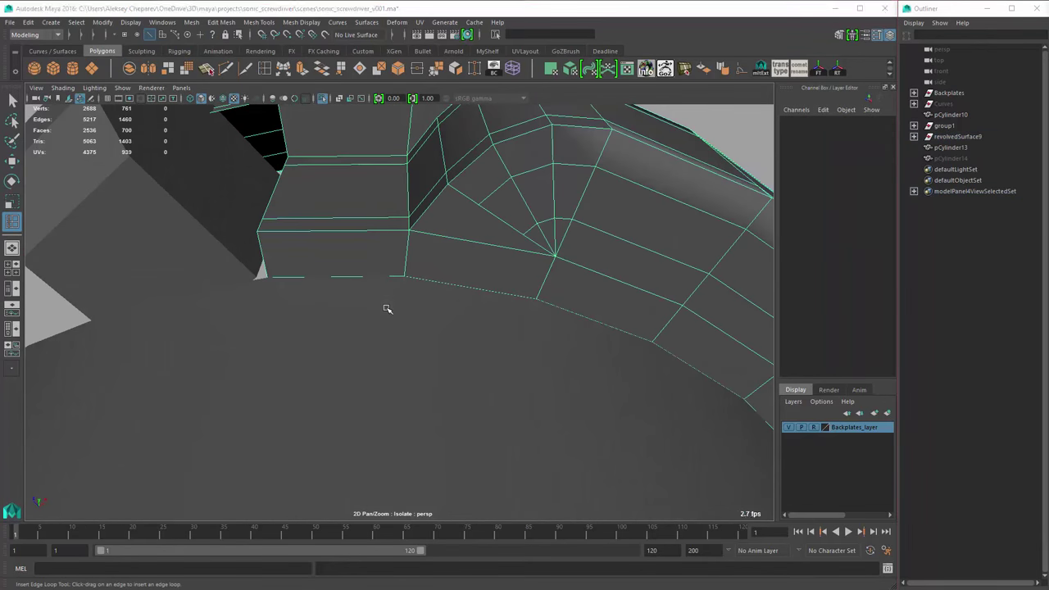
pyautogui.keyDown('alt'); pyautogui.moveTo(387, 309); pyautogui.dragTo(387, 309); pyautogui.keyUp('alt')
pyautogui.click(387, 309)
pyautogui.press('Delete')
pyautogui.hotkey('ctrl', 'Delete')
pyautogui.hotkey('ctrl', 'Delete')
# - Multi-Cut a new edge across the faces and check the result in smooth preview
pyautogui.press('F8')
pyautogui.hotkey('ctrl', 'shift', 'x')
pyautogui.press('Return')
pyautogui.moveTo(387, 309); pyautogui.dragTo(387, 309, button='right')
pyautogui.press('3')
pyautogui.press('w')
pyautogui.keyDown('alt'); pyautogui.moveTo(387, 309); pyautogui.dragTo(387, 309); pyautogui.keyUp('alt')
pyautogui.press('1')
# - Slice another new edge from a second bracket corner
pyautogui.click(387, 309)
pyautogui.keyDown('shift'); pyautogui.moveTo(387, 309); pyautogui.dragTo(387, 309, button='right'); pyautogui.keyUp('shift')
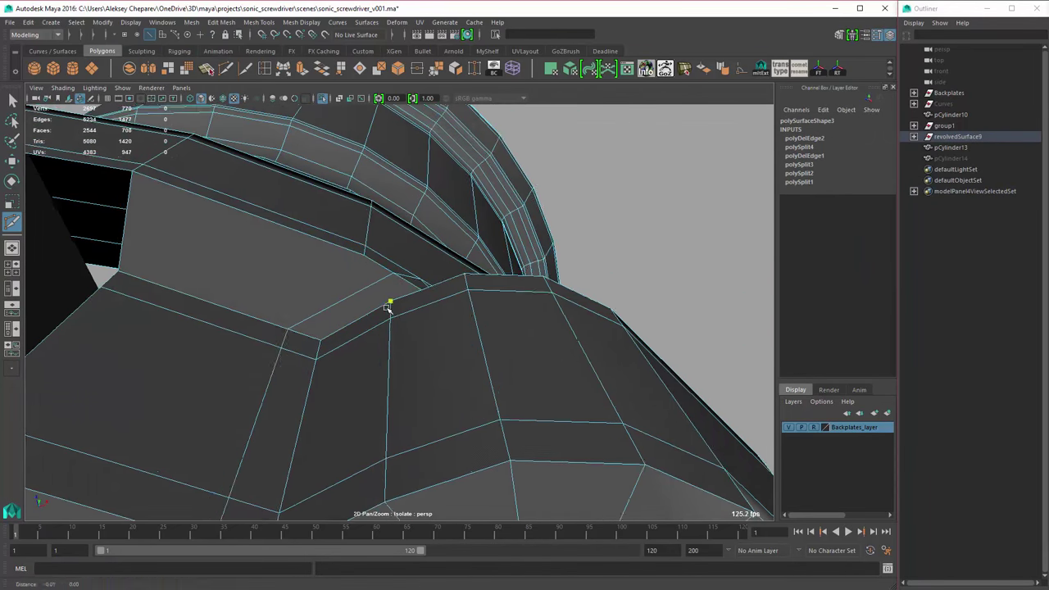
pyautogui.keyDown('alt'); pyautogui.moveTo(387, 309); pyautogui.dragTo(387, 309); pyautogui.keyUp('alt')
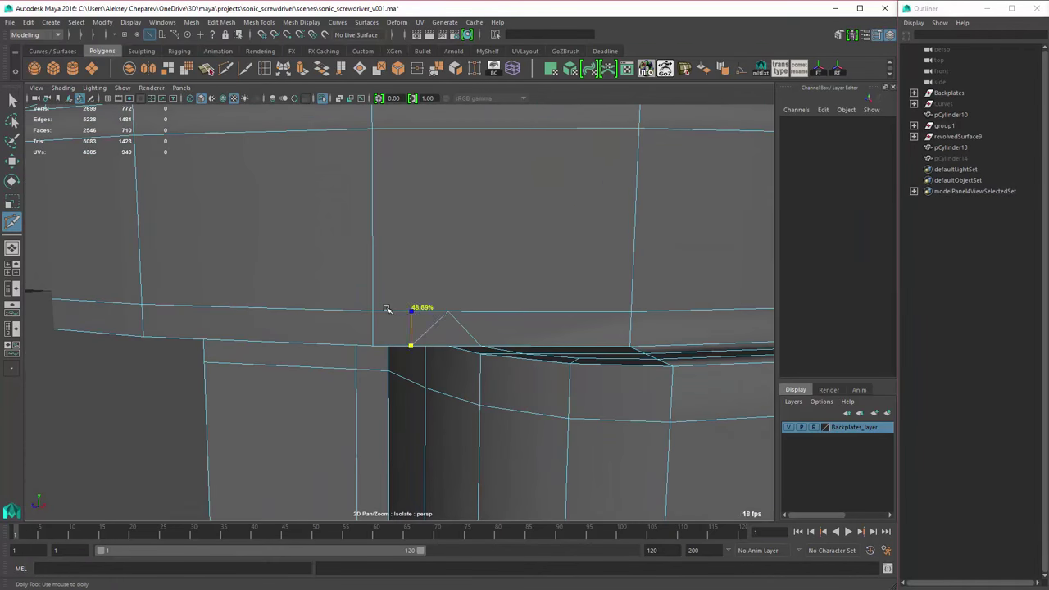
pyautogui.moveTo(386, 309); pyautogui.dragTo(386, 309, button='right')
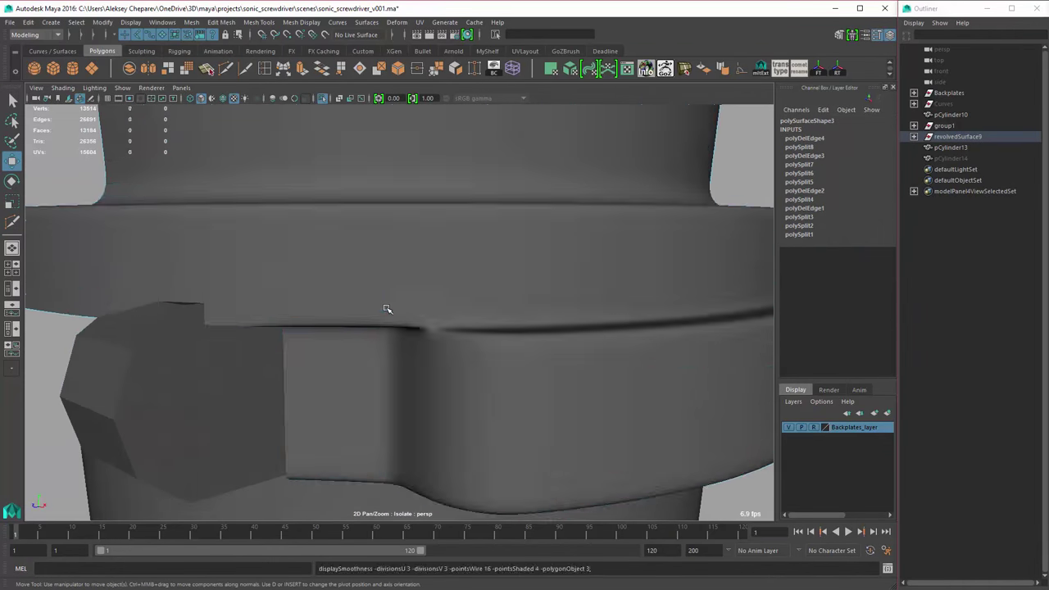
# - Scroll to zoom the viewport over the screwdriver body
pyautogui.scroll(-3, 387, 309)
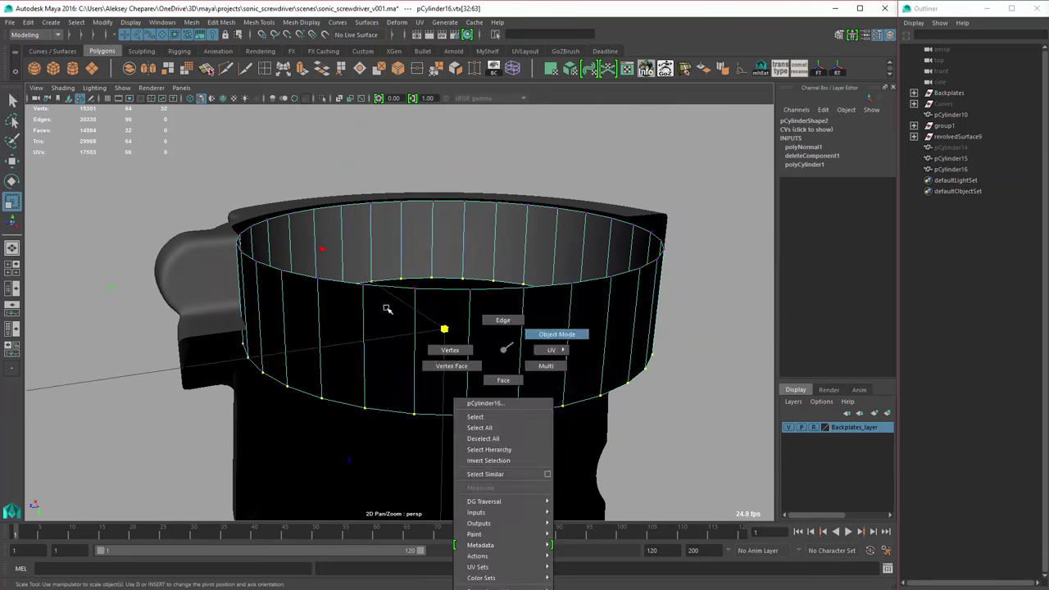
# - Select the stray edges on the combined collar mesh and delete them
pyautogui.moveTo(387, 309); pyautogui.dragTo(386, 307, button='right')
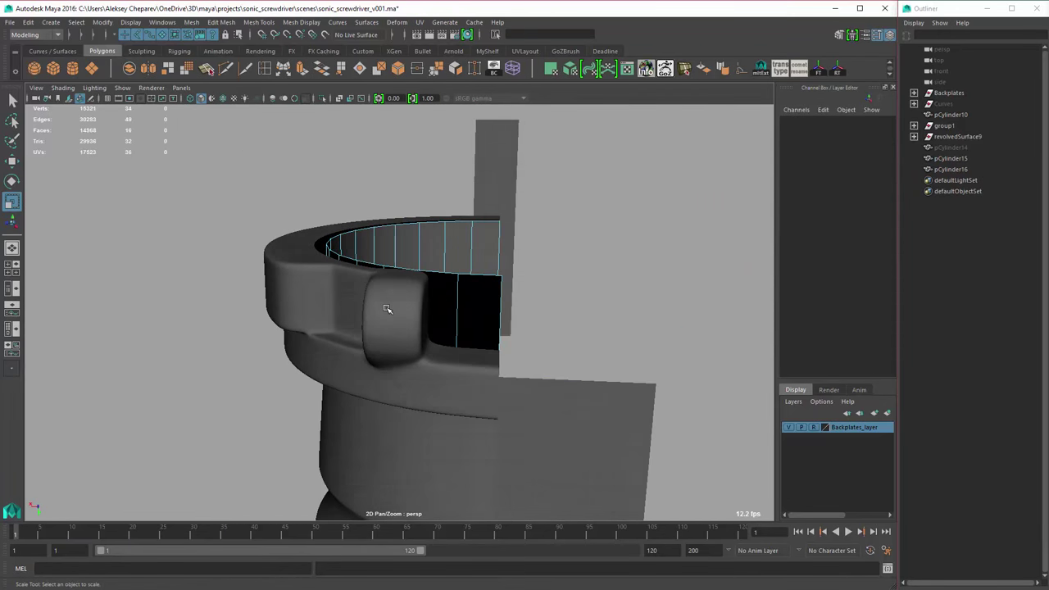
pyautogui.rightClick(387, 309)
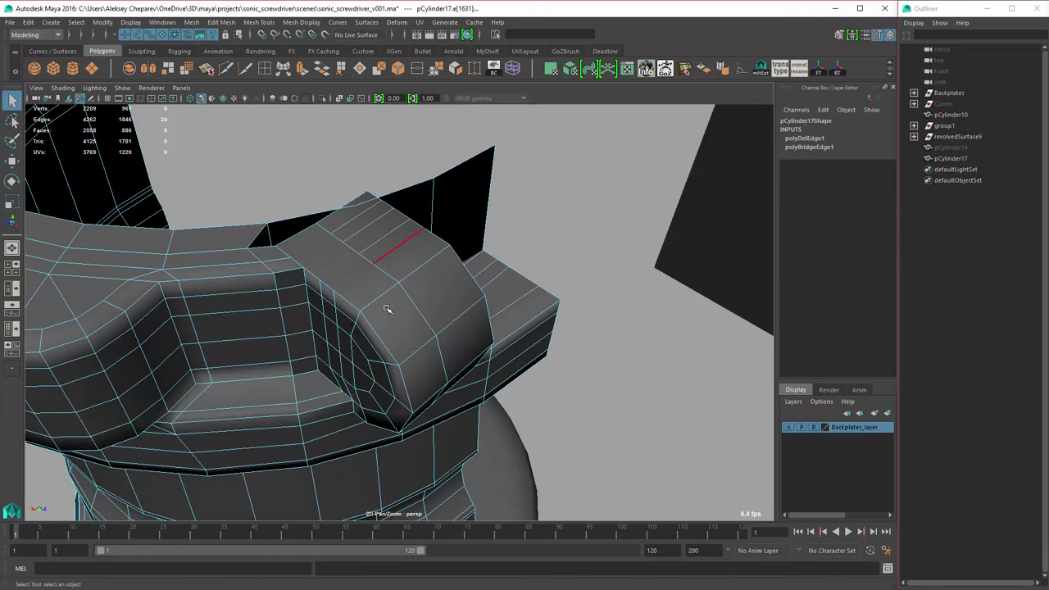
pyautogui.press('Delete')
pyautogui.press('y')
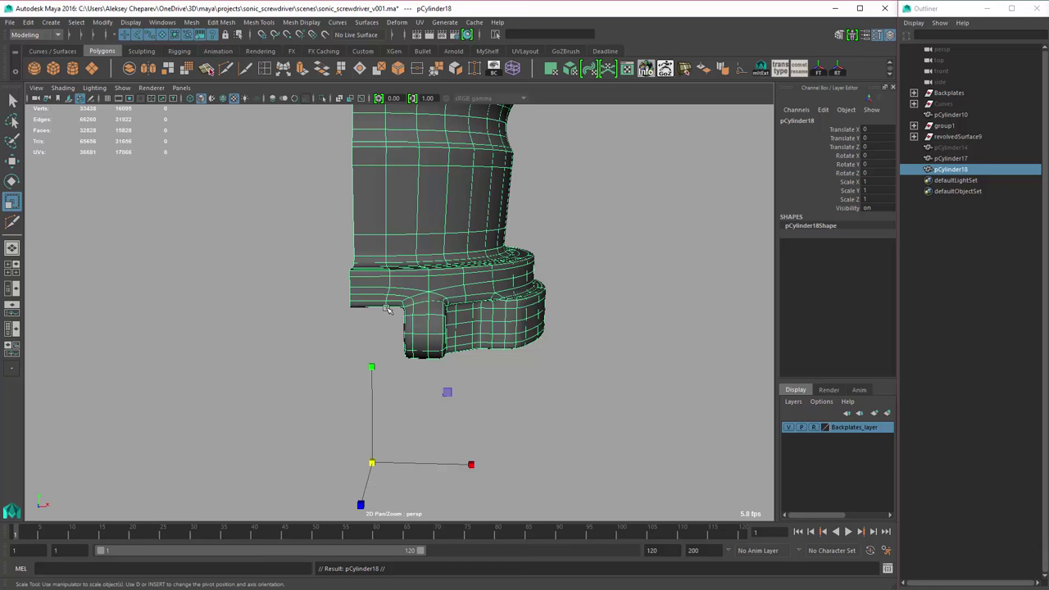
# - Mirror the bracket copy across X by setting Scale X to -1
pyautogui.write('-1')
pyautogui.press('Return')
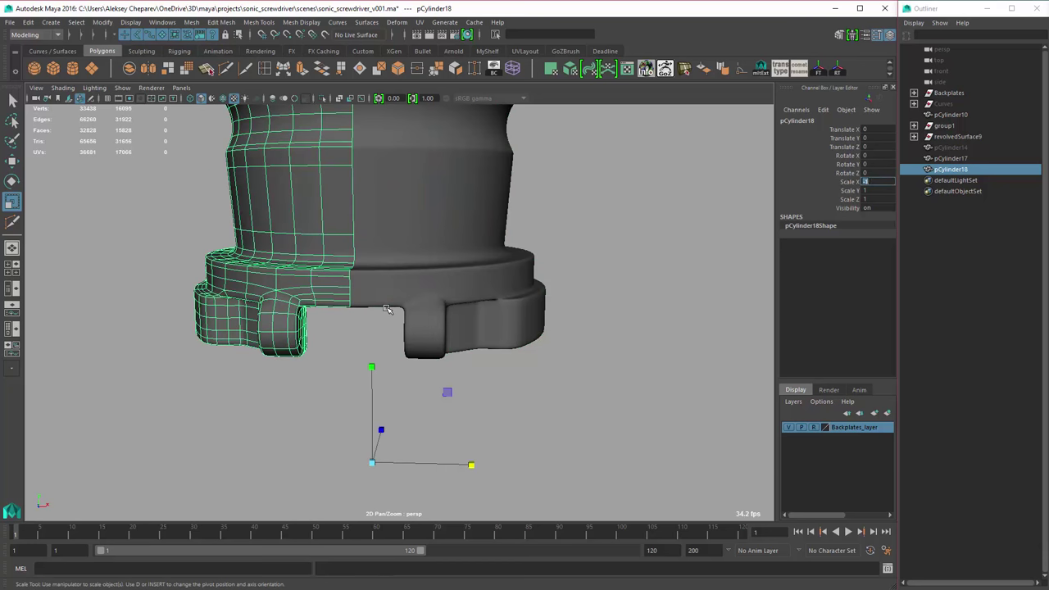
pyautogui.click(387, 309)
pyautogui.keyDown('alt'); pyautogui.moveTo(387, 309); pyautogui.dragTo(387, 308); pyautogui.keyUp('alt')
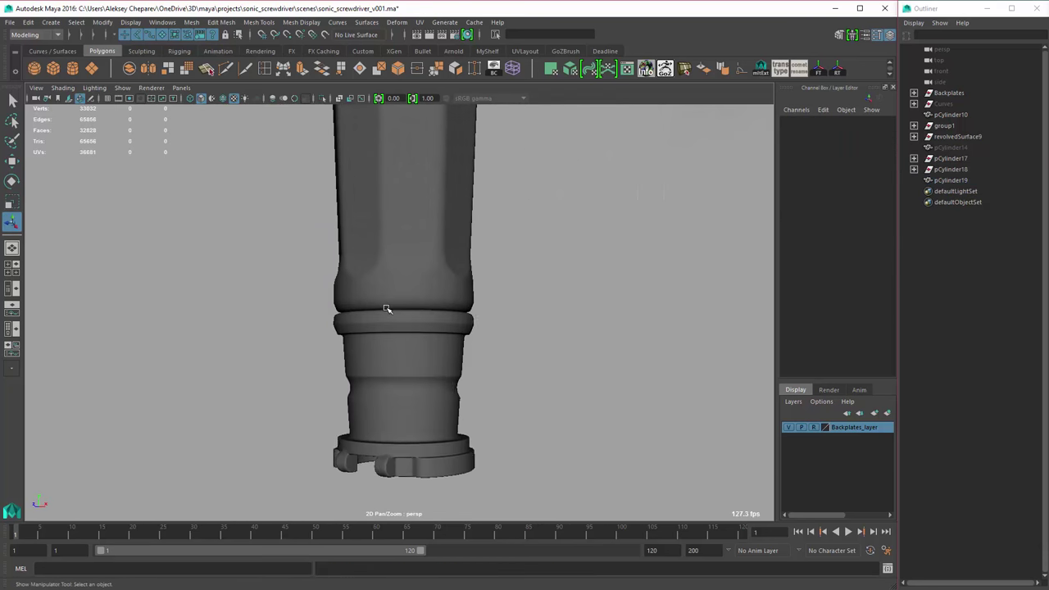
# - Combine the collar pieces into one mesh and select the bottom cap piece
pyautogui.hotkey('ctrl', 'z')
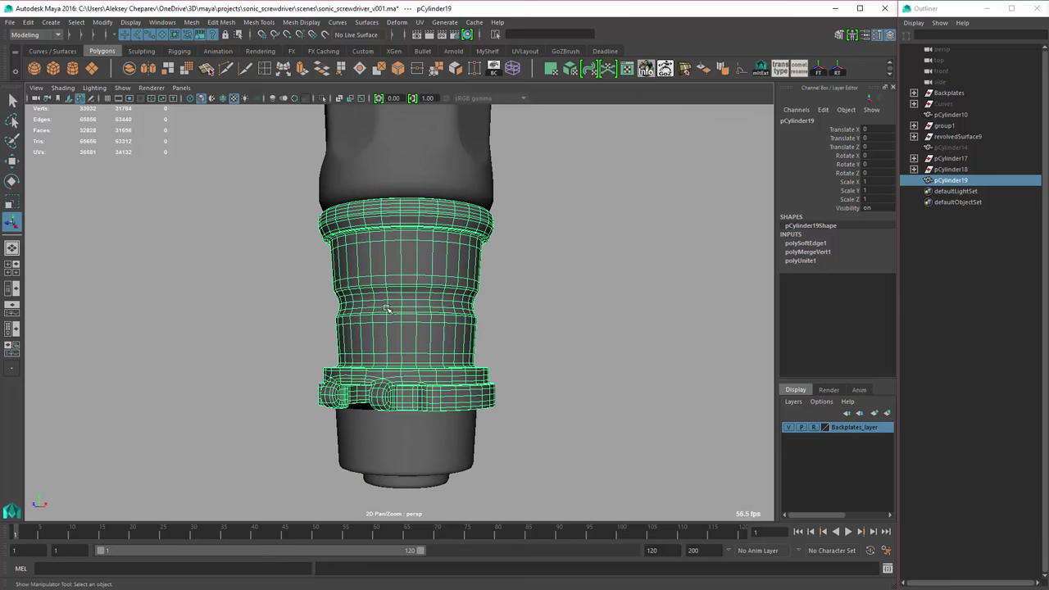
pyautogui.keyDown('alt'); pyautogui.moveTo(387, 309); pyautogui.dragTo(387, 309); pyautogui.keyUp('alt')
pyautogui.click(387, 309)
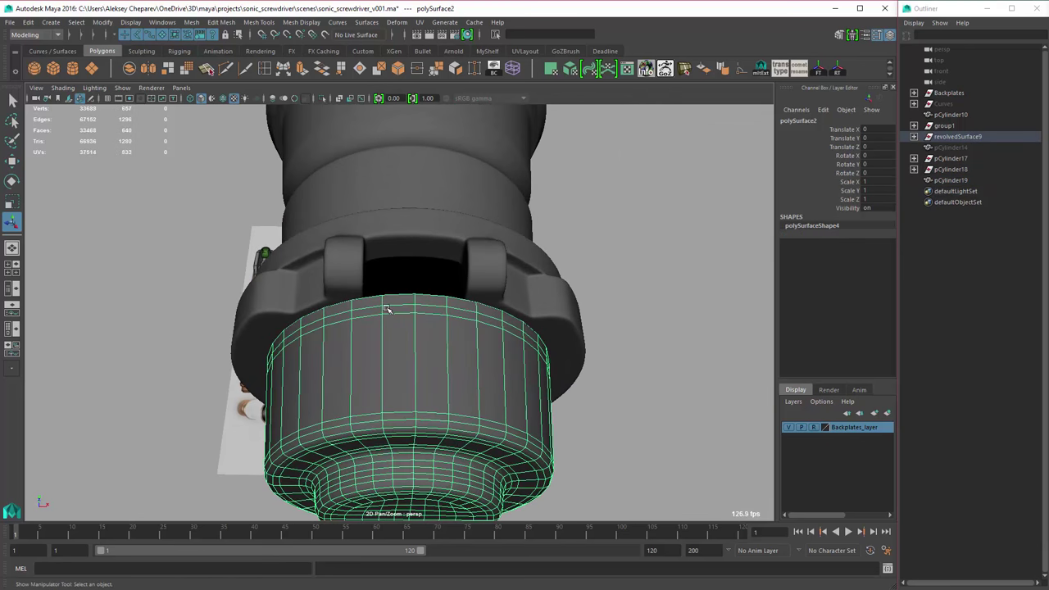
# - Unhide latch block pCylinder14 and select it together with the lower band
pyautogui.hotkey('ctrl', 'z')
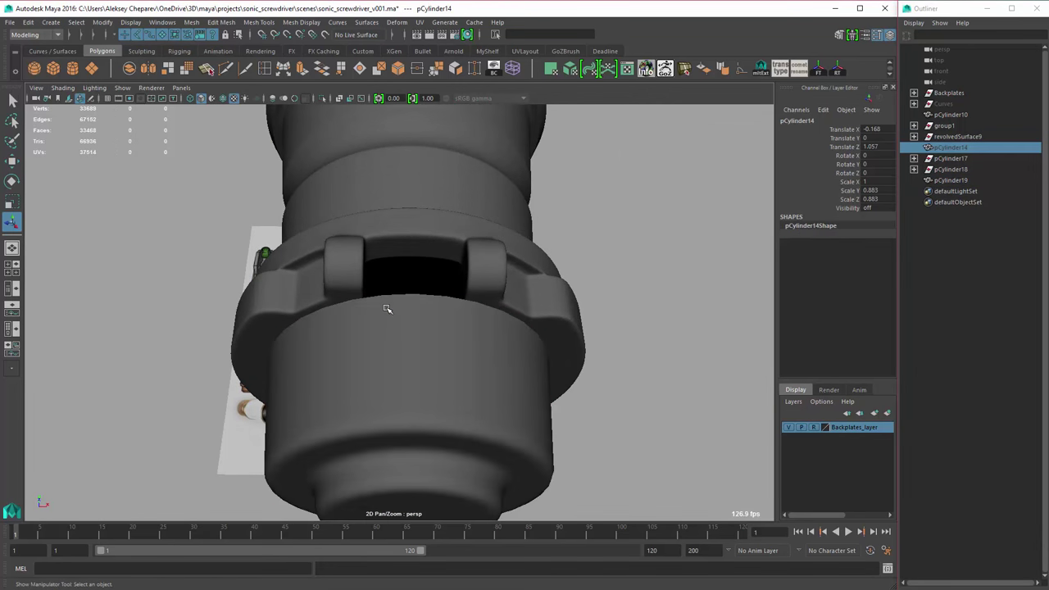
pyautogui.click(387, 309)
pyautogui.keyDown('alt'); pyautogui.moveTo(387, 309); pyautogui.dragTo(387, 309); pyautogui.keyUp('alt')
pyautogui.click(386, 309)
pyautogui.keyDown('shift'); pyautogui.click(387, 309); pyautogui.keyUp('shift')
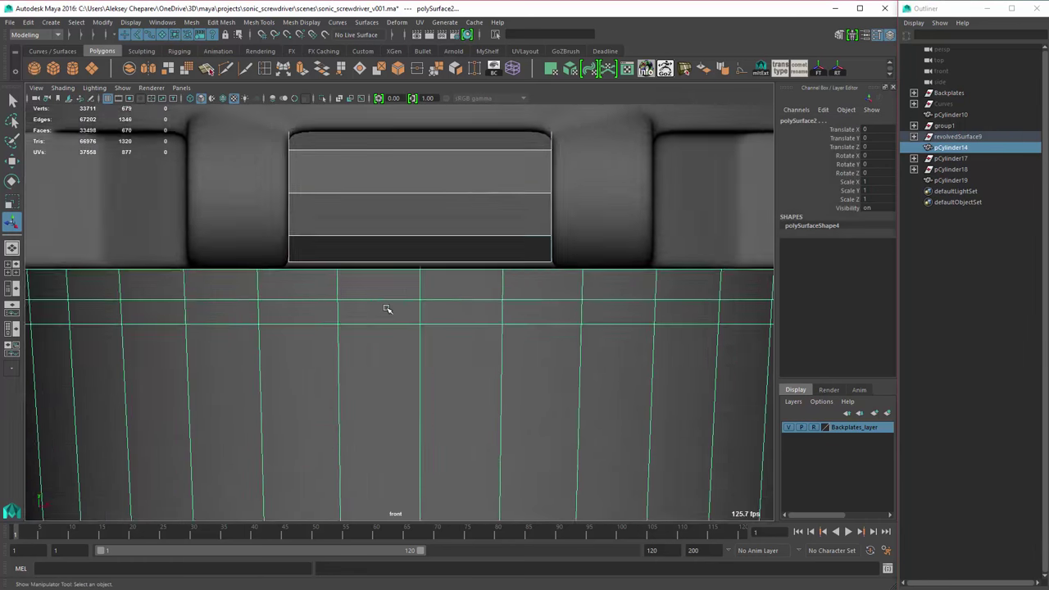
# - In front view, add an edge loop to the latch block and move its vertices
pyautogui.press('F9')
pyautogui.press('w')
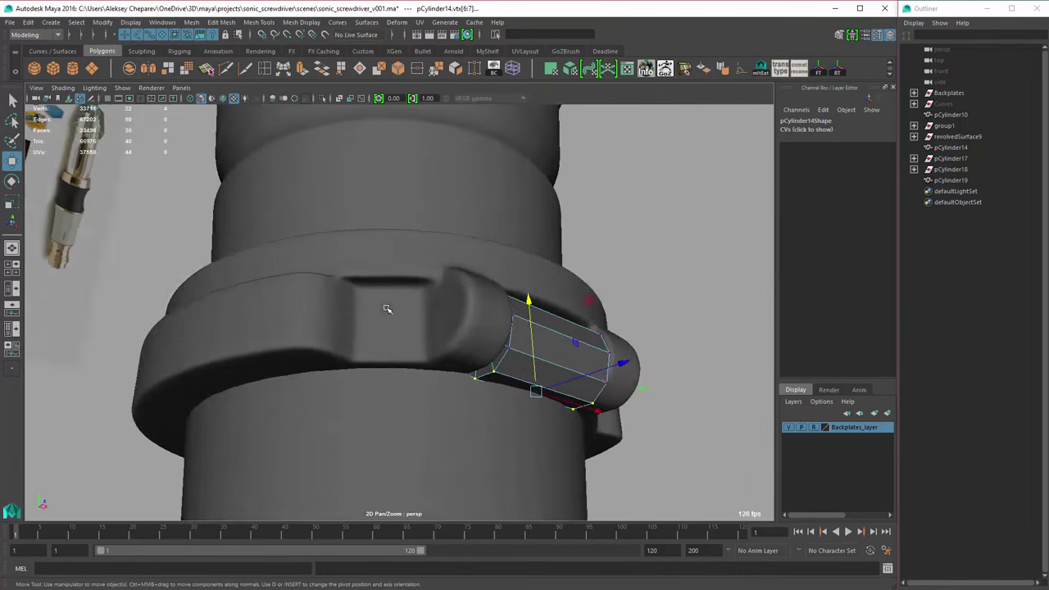
pyautogui.press('4')
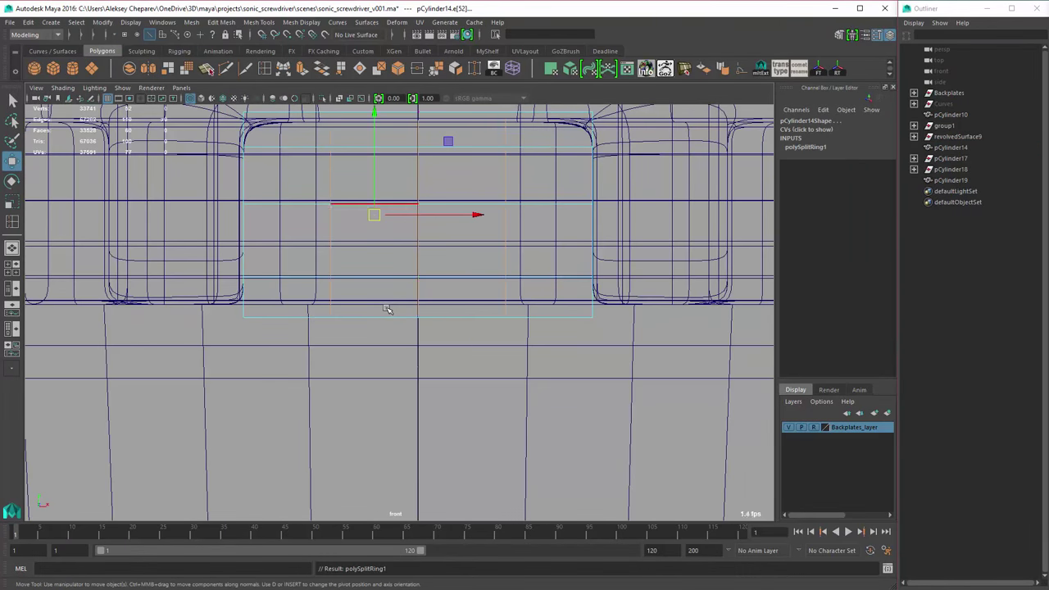
pyautogui.hotkey('ctrl', 'z')
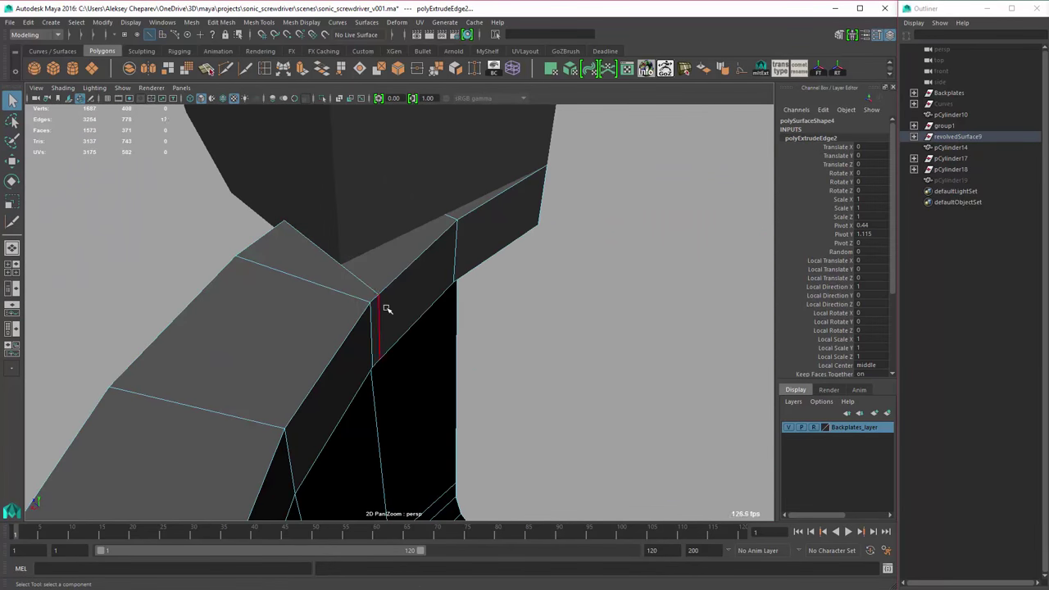
# - Add splits and a new edge loop to pCylinder20 in component mode
pyautogui.rightClick(387, 309)
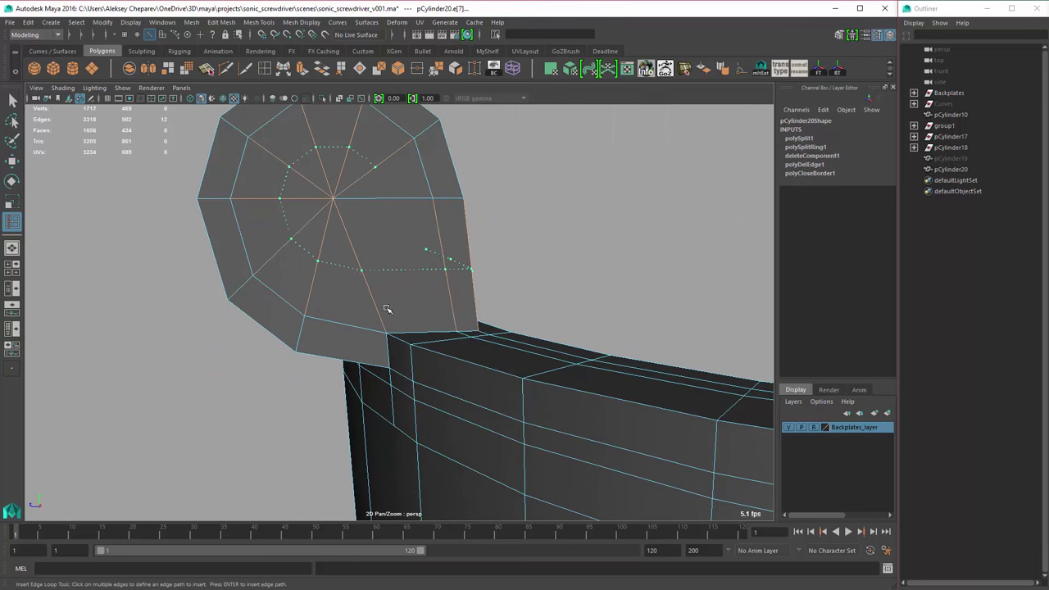
pyautogui.press('Return')
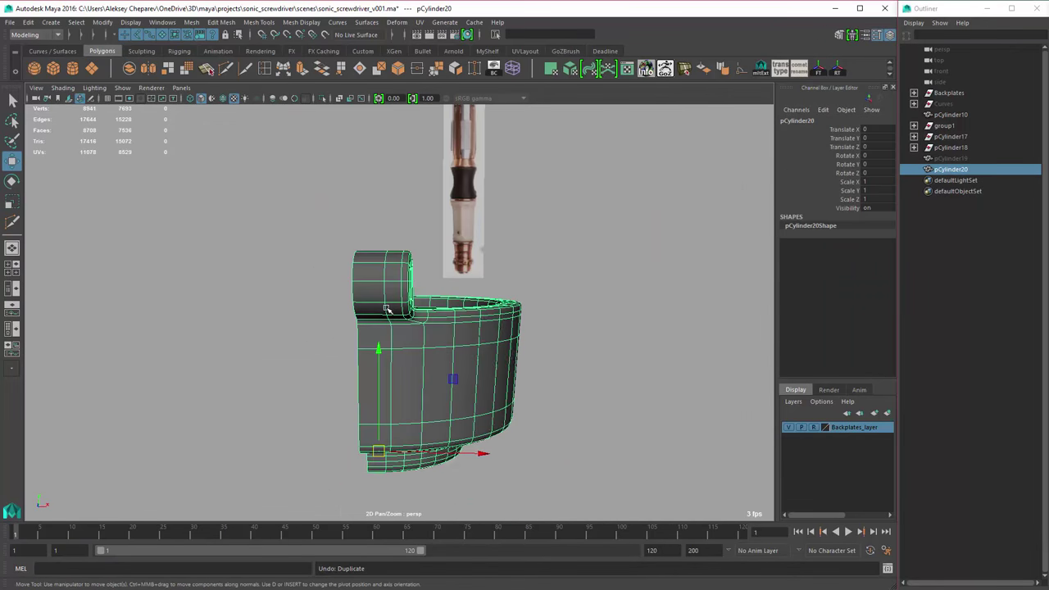
# - Combine the bracket pieces, then marquee-select all body meshes in the four-view layout
pyautogui.keyDown('shift'); pyautogui.rightClick(473, 354); pyautogui.keyUp('shift')
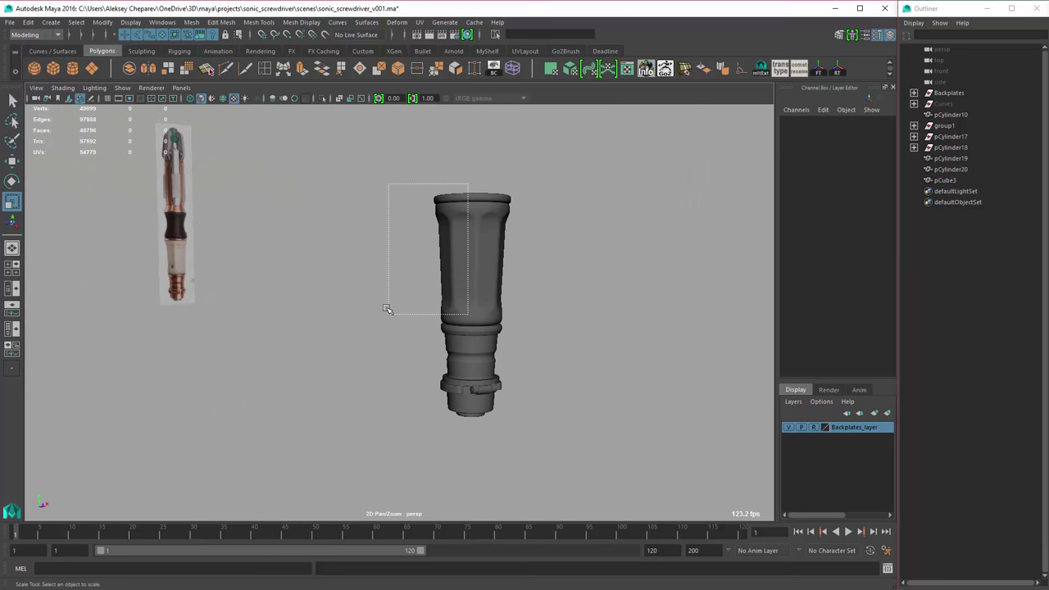
pyautogui.moveTo(387, 309); pyautogui.dragTo(385, 307)
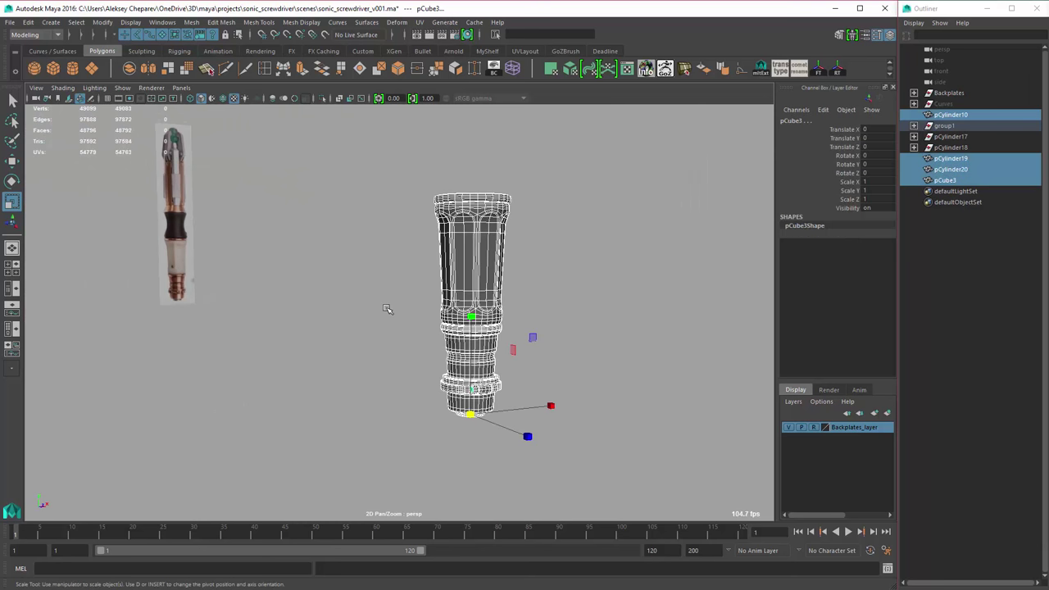
pyautogui.press('space')
pyautogui.press('space')
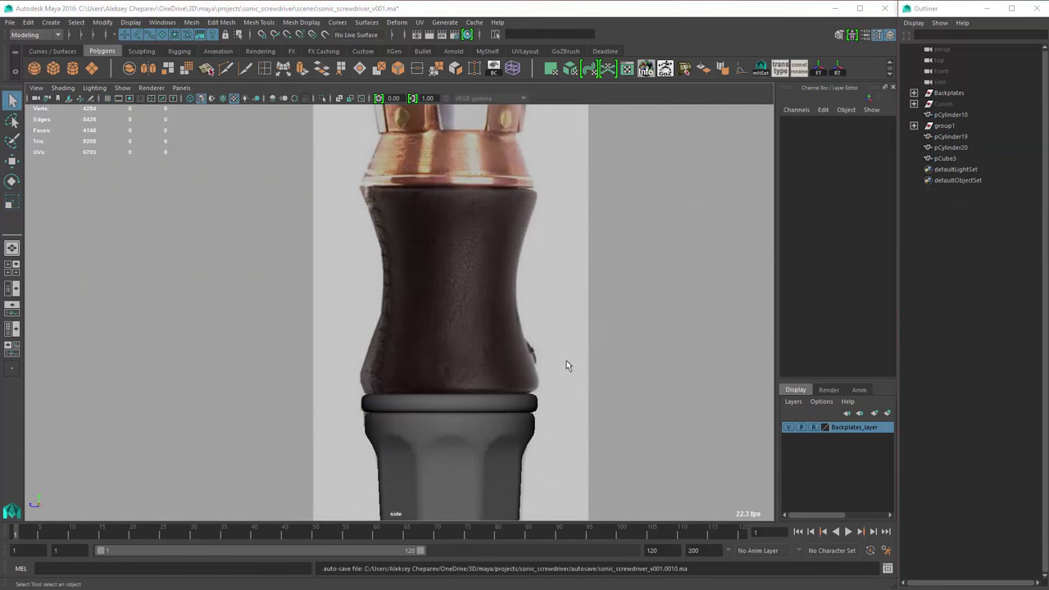
pyautogui.keyDown('alt'); pyautogui.moveTo(566, 363); pyautogui.dragTo(590, 374, button='middle'); pyautogui.keyUp('alt')
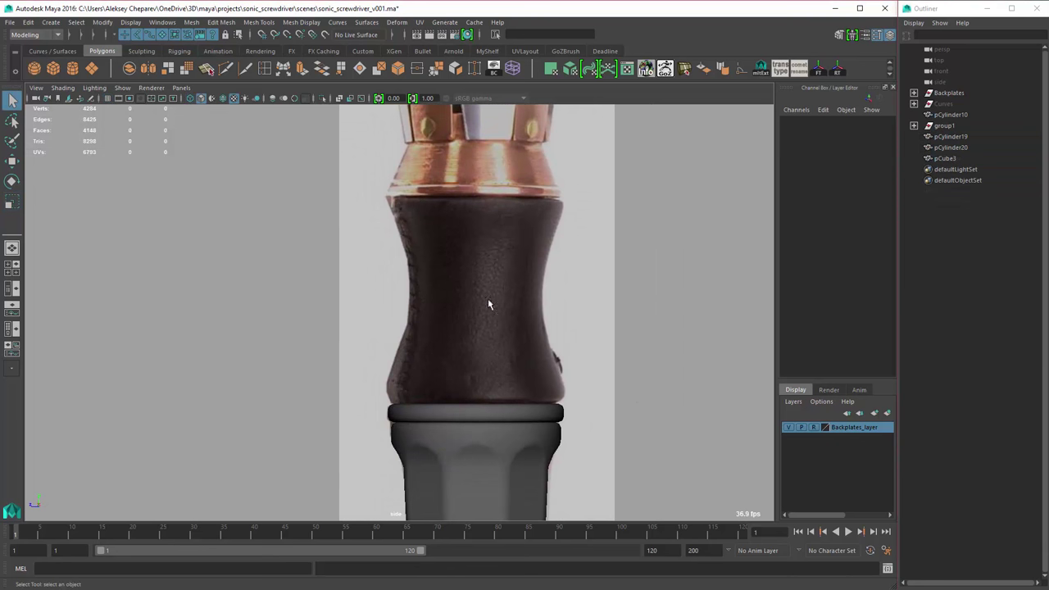
pyautogui.keyDown('alt'); pyautogui.moveTo(409, 339); pyautogui.dragTo(594, 358, button='right'); pyautogui.keyUp('alt')
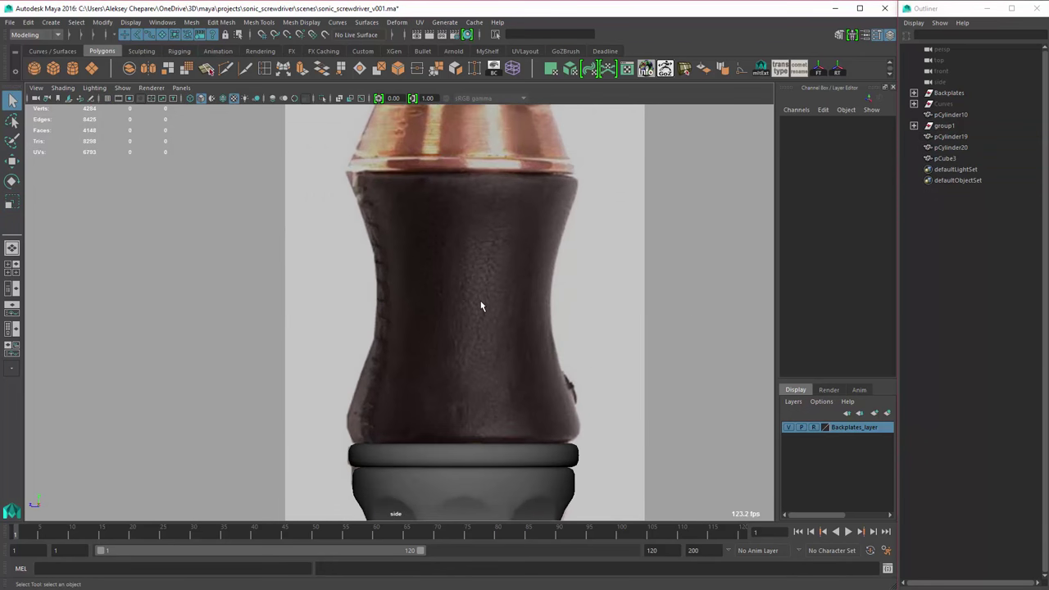
pyautogui.keyDown('alt'); pyautogui.moveTo(492, 307); pyautogui.dragTo(525, 310, button='middle'); pyautogui.keyUp('alt')
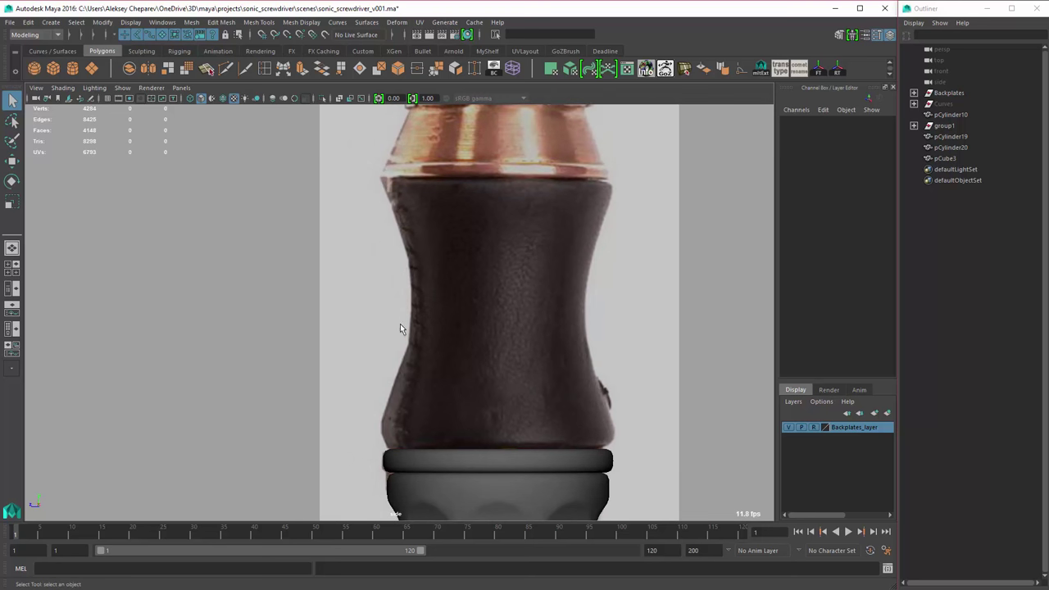
pyautogui.keyDown('alt'); pyautogui.moveTo(486, 362); pyautogui.dragTo(482, 333, button='right'); pyautogui.keyUp('alt')
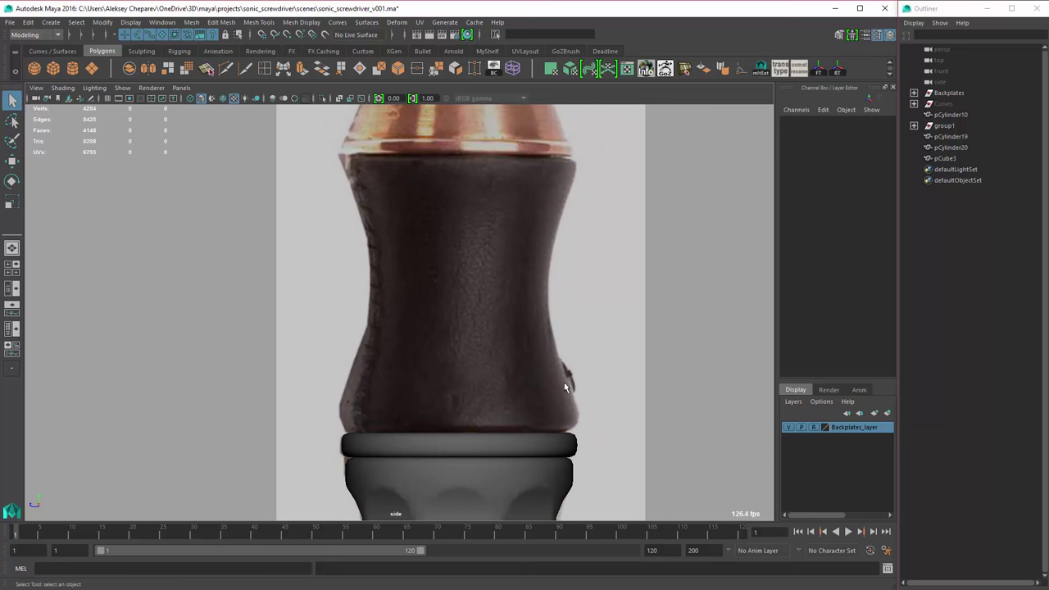
pyautogui.keyDown('alt'); pyautogui.moveTo(565, 387); pyautogui.dragTo(511, 249, button='right'); pyautogui.keyUp('alt')
pyautogui.keyDown('alt'); pyautogui.moveTo(511, 249); pyautogui.dragTo(519, 307, button='middle'); pyautogui.keyUp('alt')
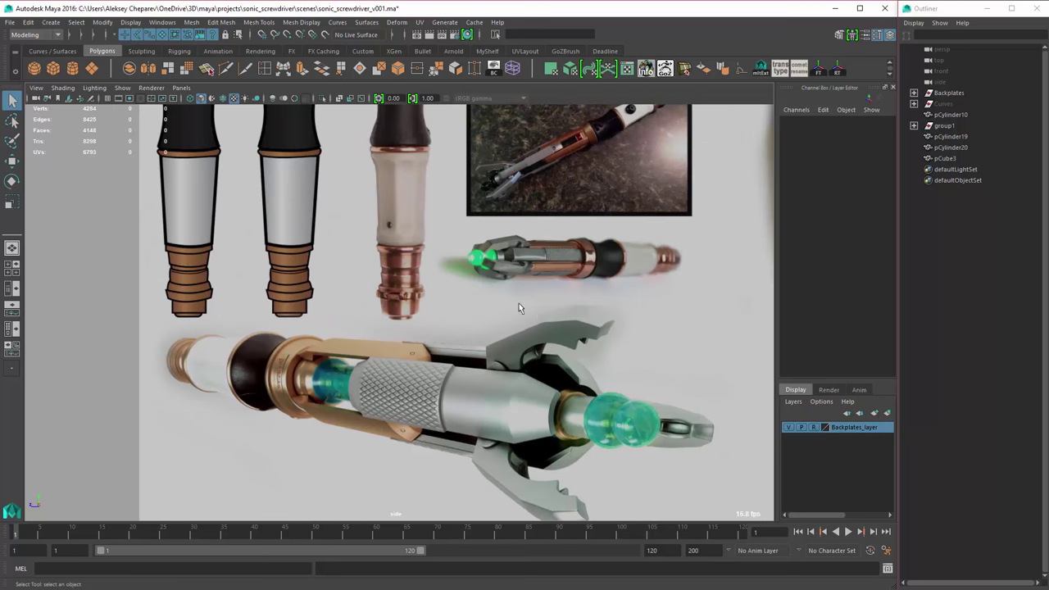
pyautogui.keyDown('alt'); pyautogui.moveTo(519, 307); pyautogui.dragTo(627, 414, button='right'); pyautogui.keyUp('alt')
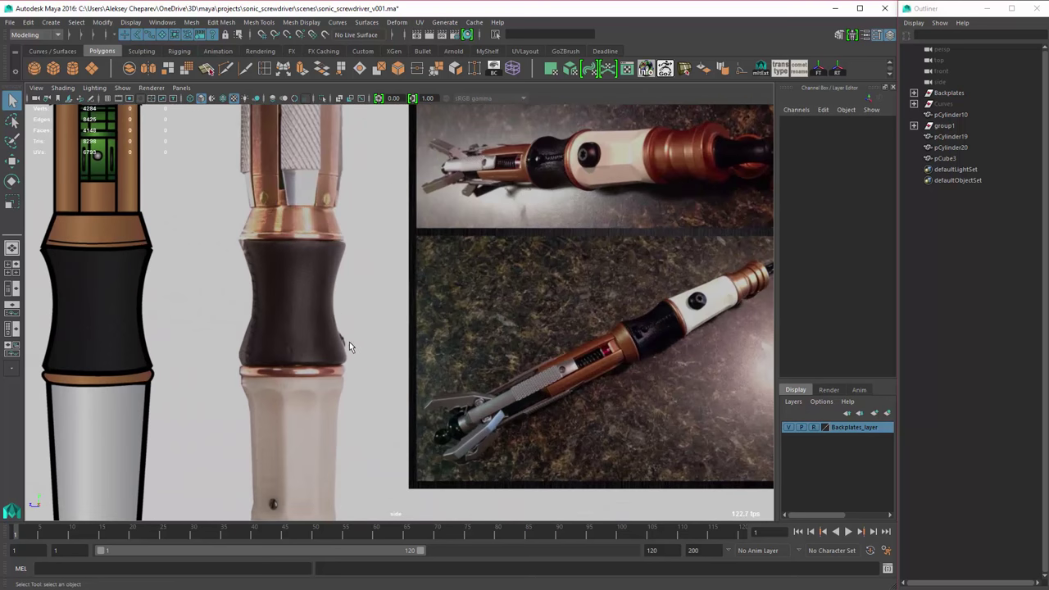
pyautogui.keyDown('alt'); pyautogui.moveTo(450, 358); pyautogui.dragTo(628, 428, button='right'); pyautogui.keyUp('alt')
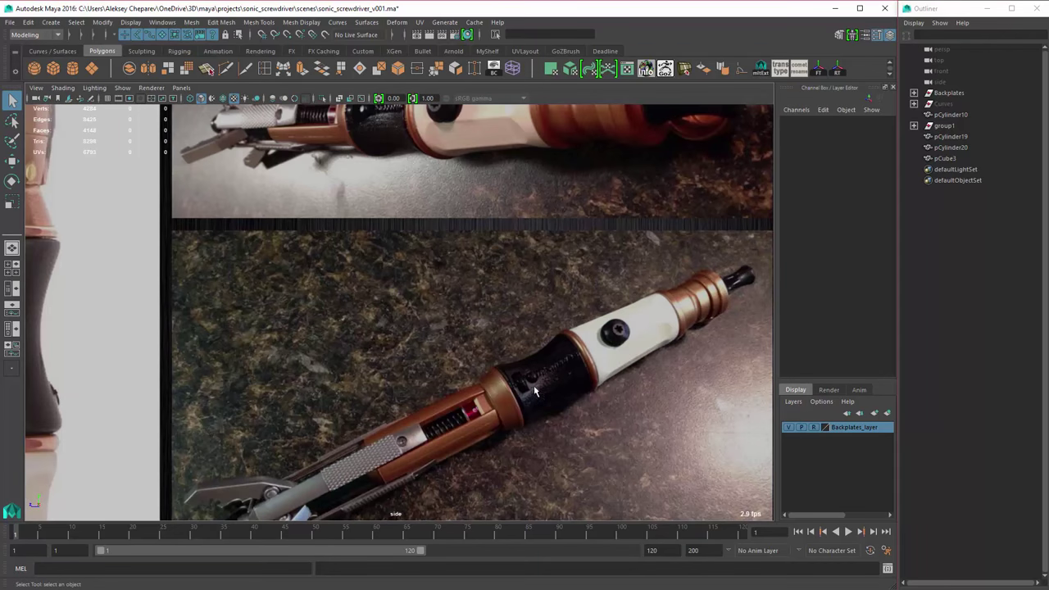
pyautogui.keyDown('alt'); pyautogui.moveTo(587, 277); pyautogui.dragTo(544, 481, button='middle'); pyautogui.keyUp('alt')
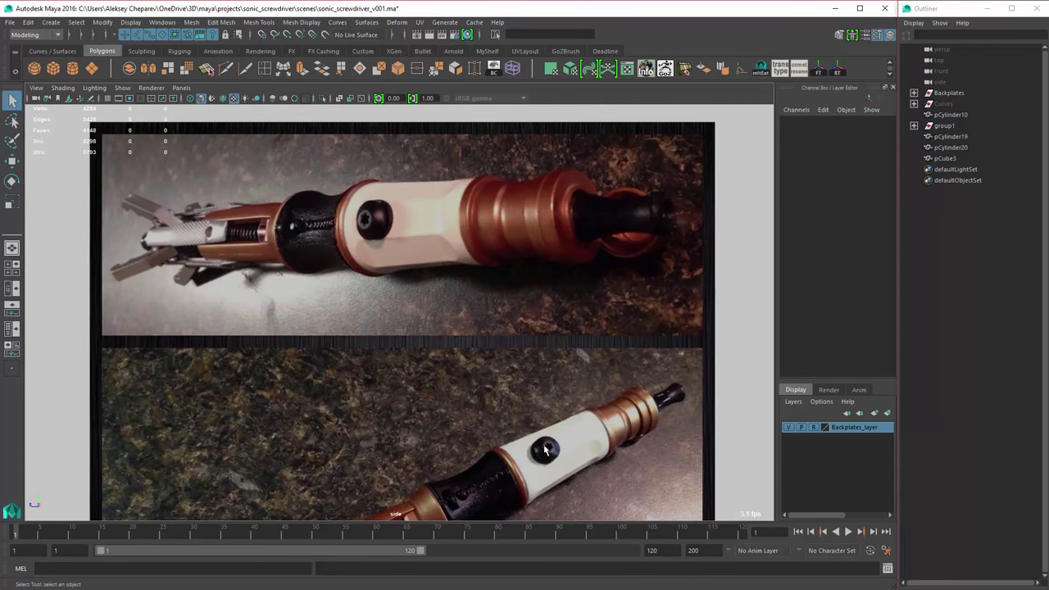
pyautogui.scroll(-5, 292, 330)
pyautogui.scroll(4, 292, 330)
pyautogui.keyDown('alt'); pyautogui.moveTo(502, 300); pyautogui.dragTo(568, 373, button='middle'); pyautogui.keyUp('alt')
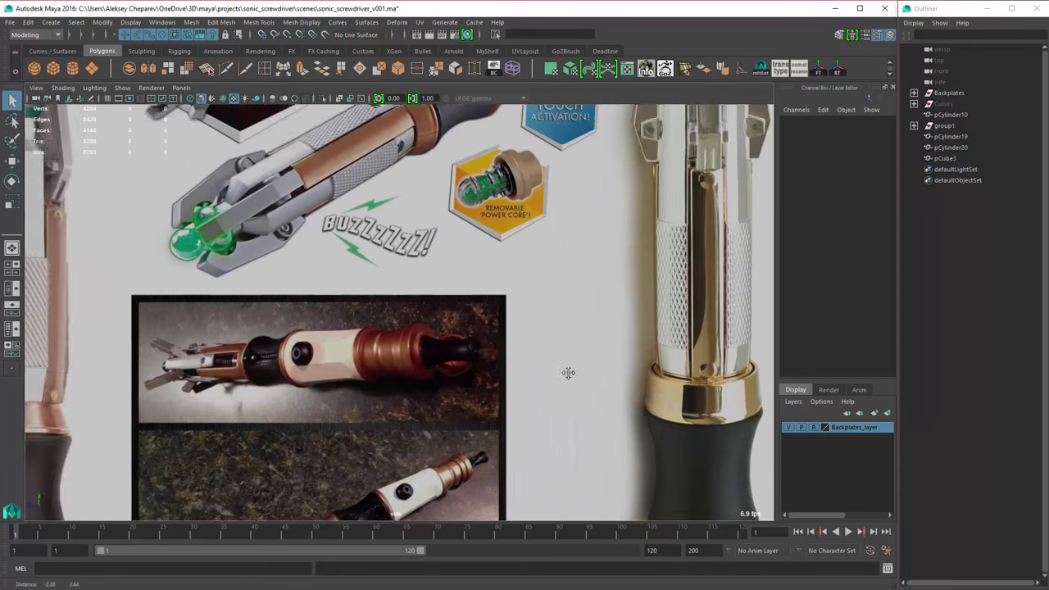
pyautogui.scroll(-4, 568, 373)
pyautogui.scroll(3, 548, 291)
pyautogui.scroll(-4, 529, 303)
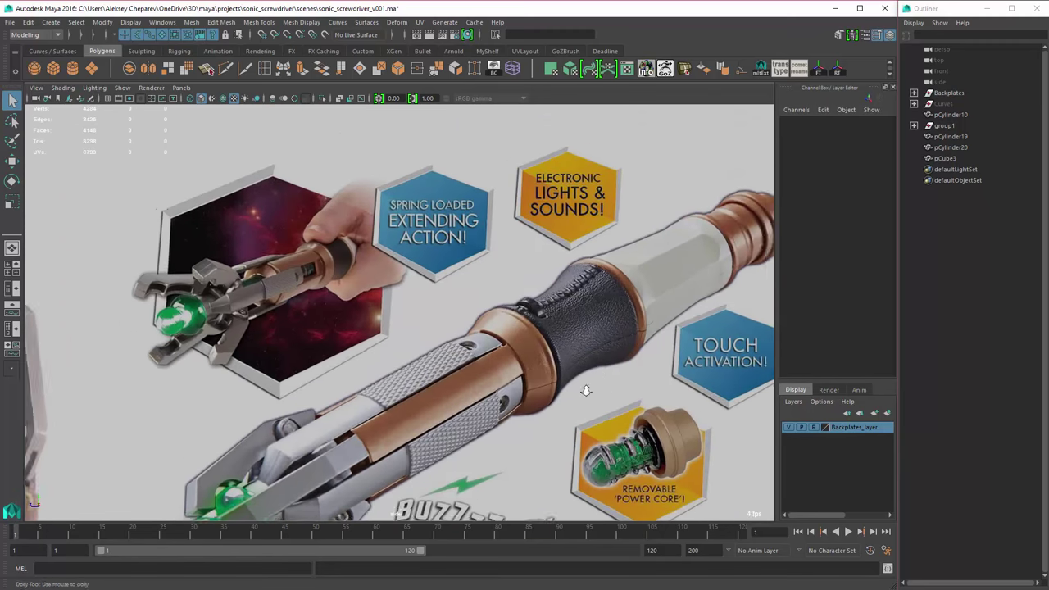
pyautogui.scroll(3, 482, 247)
pyautogui.keyDown('alt'); pyautogui.moveTo(482, 246); pyautogui.dragTo(372, 271, button='middle'); pyautogui.keyUp('alt')
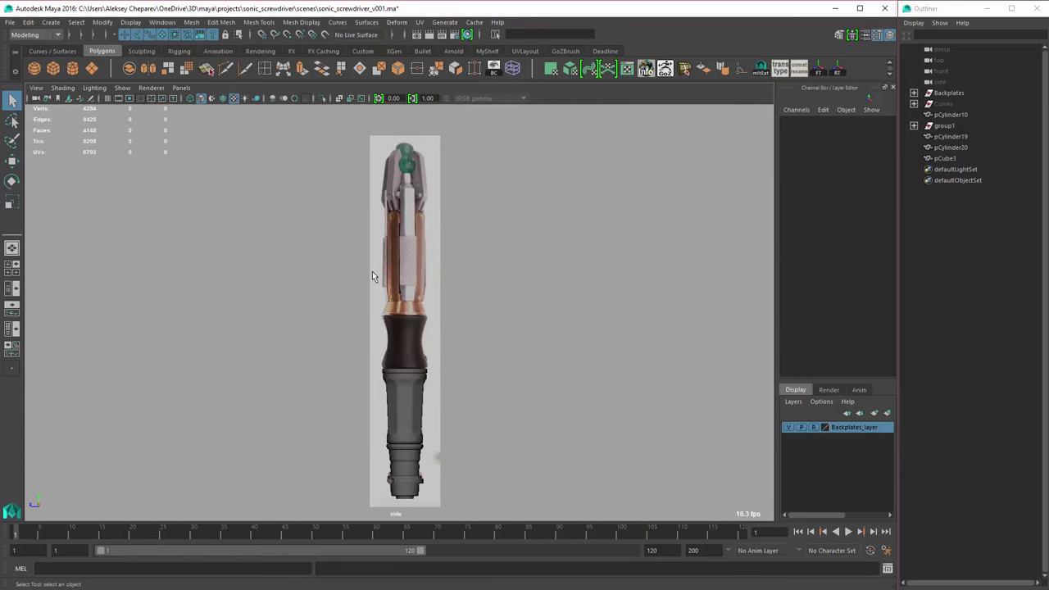
pyautogui.scroll(4, 571, 427)
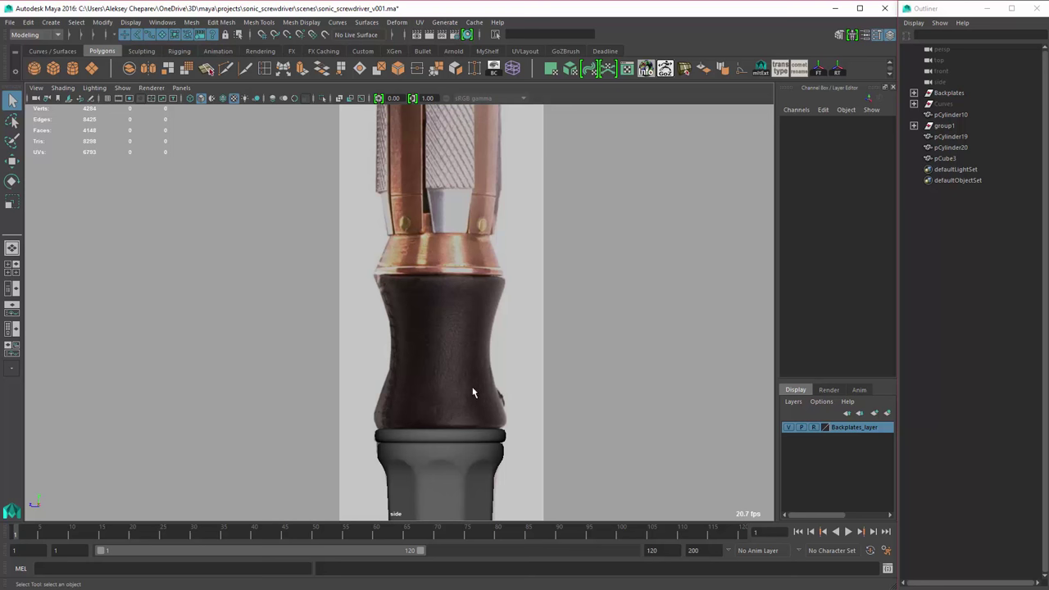
pyautogui.scroll(2, 508, 389)
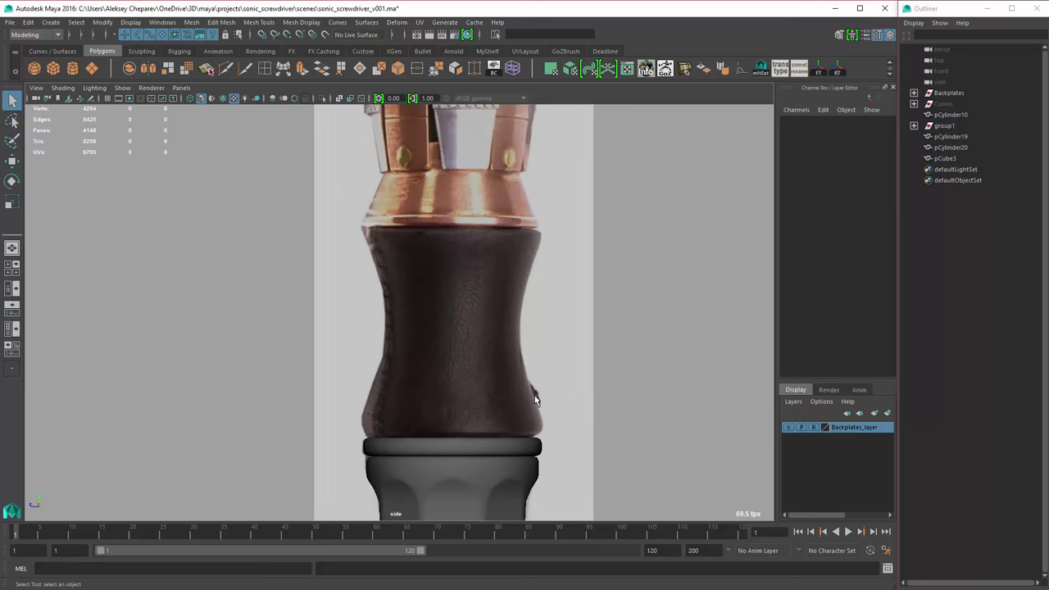
pyautogui.keyDown('alt'); pyautogui.moveTo(508, 355); pyautogui.dragTo(476, 361, button='middle'); pyautogui.keyUp('alt')
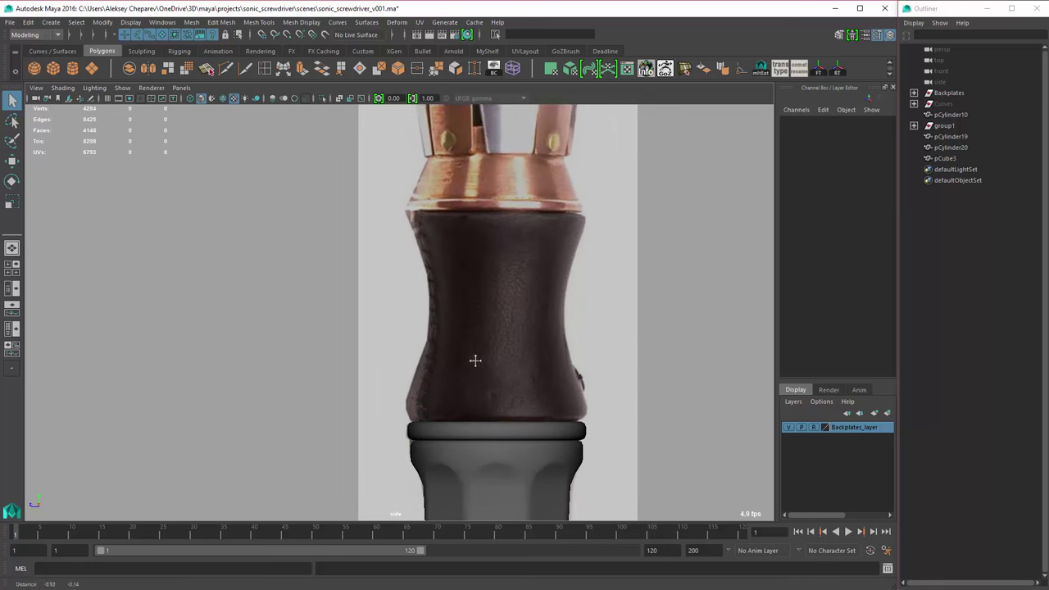
# - Create a polygon cylinder and scale it to the grip's width and height
pyautogui.click(72, 68)
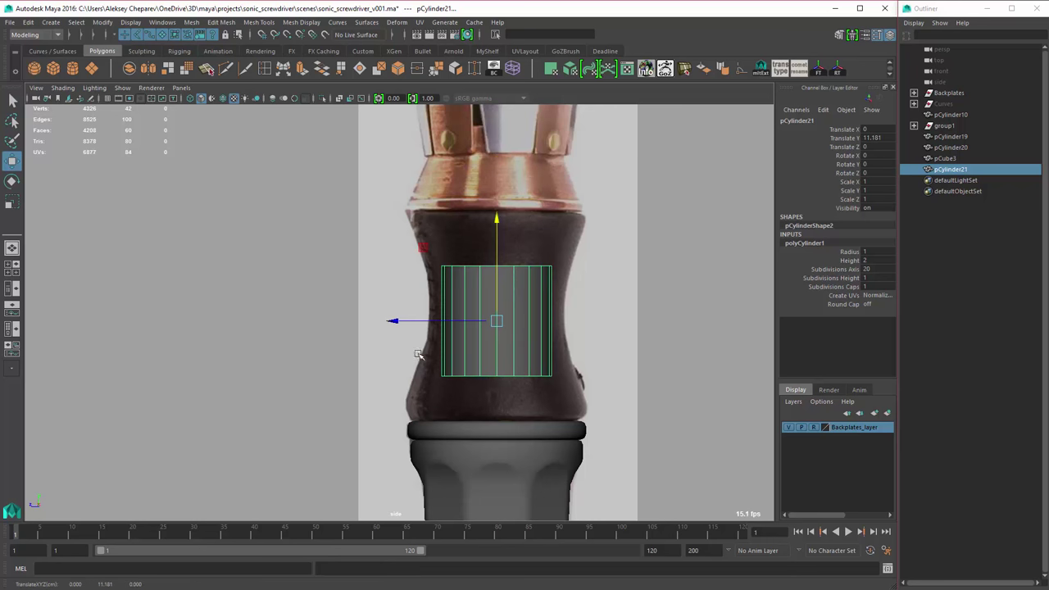
pyautogui.press('r')
pyautogui.keyDown('alt'); pyautogui.moveTo(440, 370); pyautogui.dragTo(464, 389, button='middle'); pyautogui.keyUp('alt')
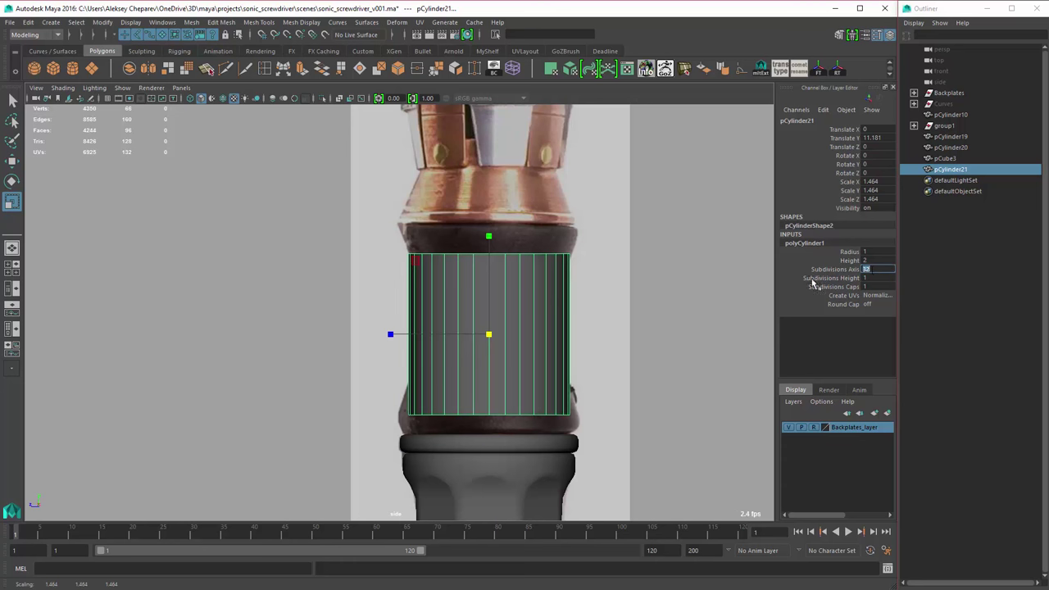
pyautogui.scroll(3, 519, 312)
pyautogui.press('F9')
pyautogui.moveTo(344, 344); pyautogui.dragTo(721, 385)
pyautogui.press('w')
pyautogui.scroll(3, 497, 345)
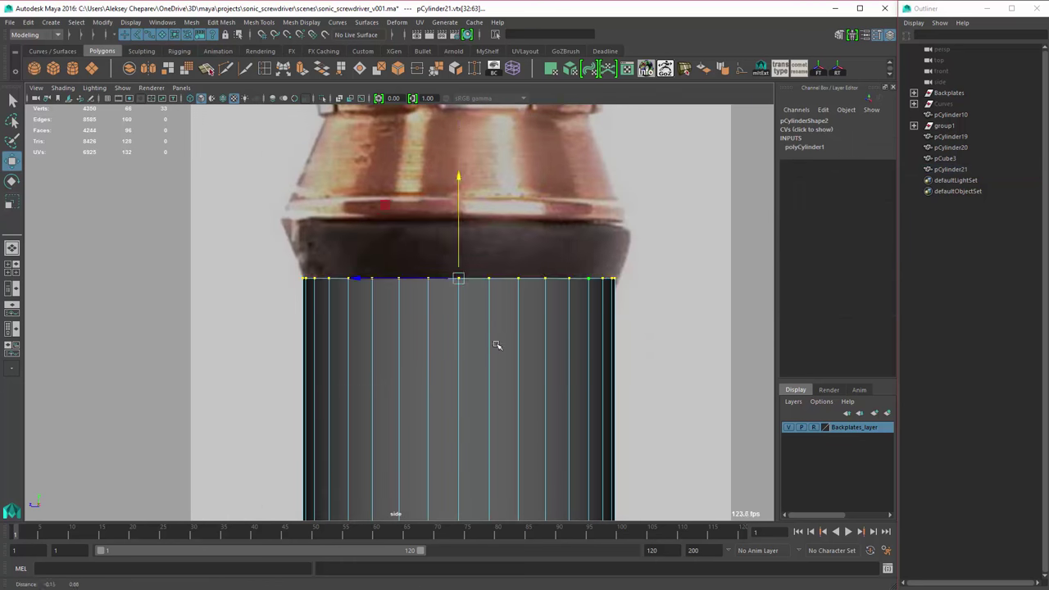
pyautogui.press('F8')
pyautogui.scroll(-2, 497, 345)
pyautogui.press('r')
pyautogui.moveTo(443, 233); pyautogui.dragTo(443, 239)
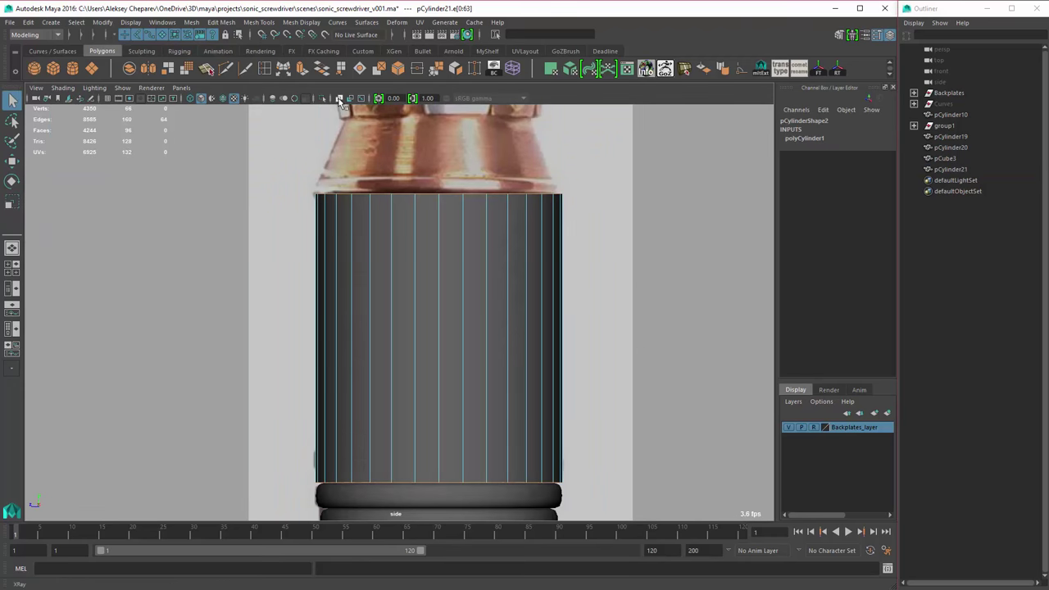
# - Bevel the cylinder's top and bottom end edges with rounded corners
pyautogui.click(340, 98)
pyautogui.press('f')
pyautogui.keyDown('shift'); pyautogui.moveTo(565, 248); pyautogui.dragTo(561, 321, button='right'); pyautogui.keyUp('shift')
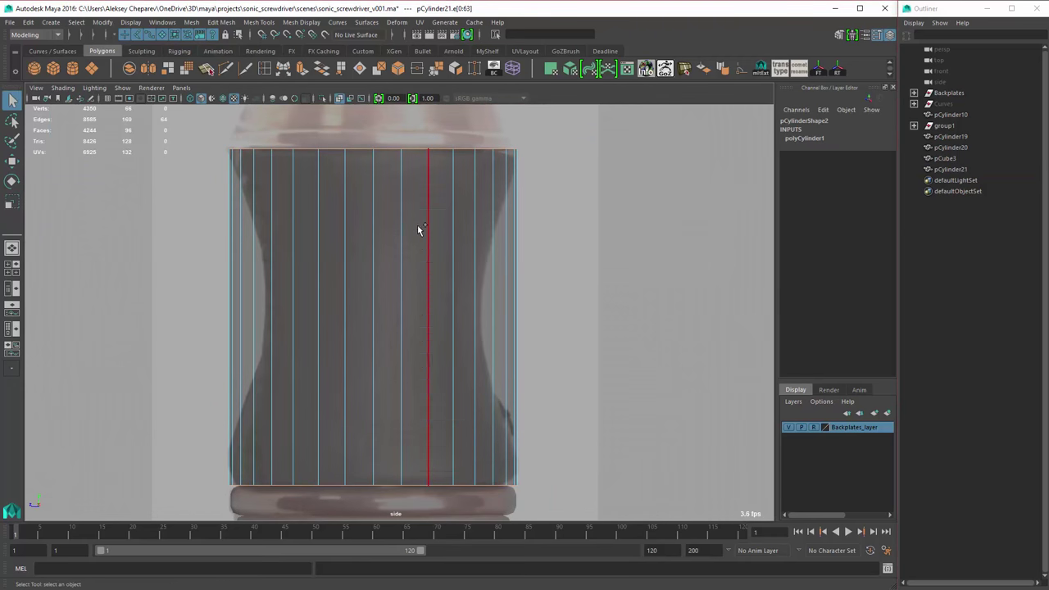
pyautogui.moveTo(622, 251)
pyautogui.mouseDown(button='middle')
pyautogui.moveTo(647, 252)
pyautogui.moveTo(606, 252)
pyautogui.mouseUp(button='middle')
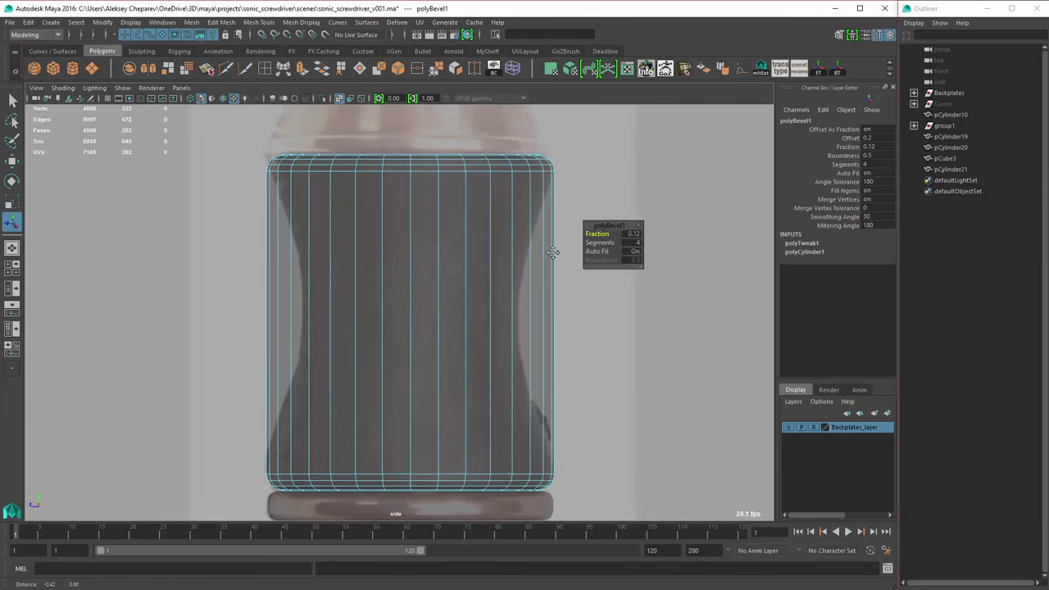
# - Insert multiple edge loops (11 divisions) along the cylinder, plus one near the top
pyautogui.click(546, 286)
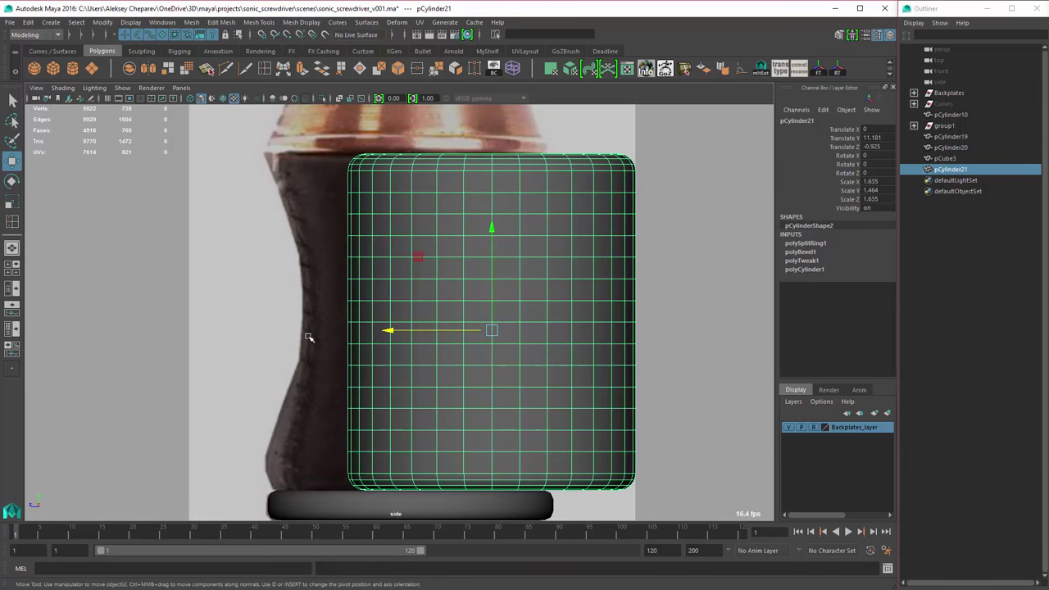
pyautogui.moveTo(388, 330); pyautogui.dragTo(369, 330)
pyautogui.click(811, 244)
pyautogui.moveTo(471, 284); pyautogui.dragTo(455, 285, button='middle')
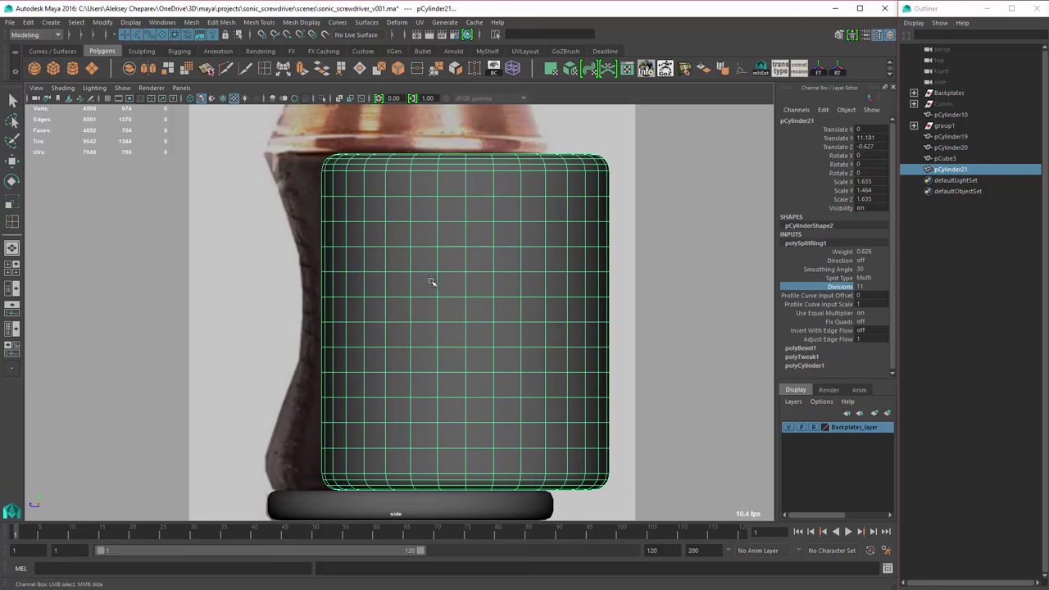
pyautogui.scroll(1, 425, 256)
pyautogui.keyDown('shift'); pyautogui.moveTo(426, 255); pyautogui.dragTo(554, 192, button='right'); pyautogui.keyUp('shift')
pyautogui.scroll(1, 471, 311)
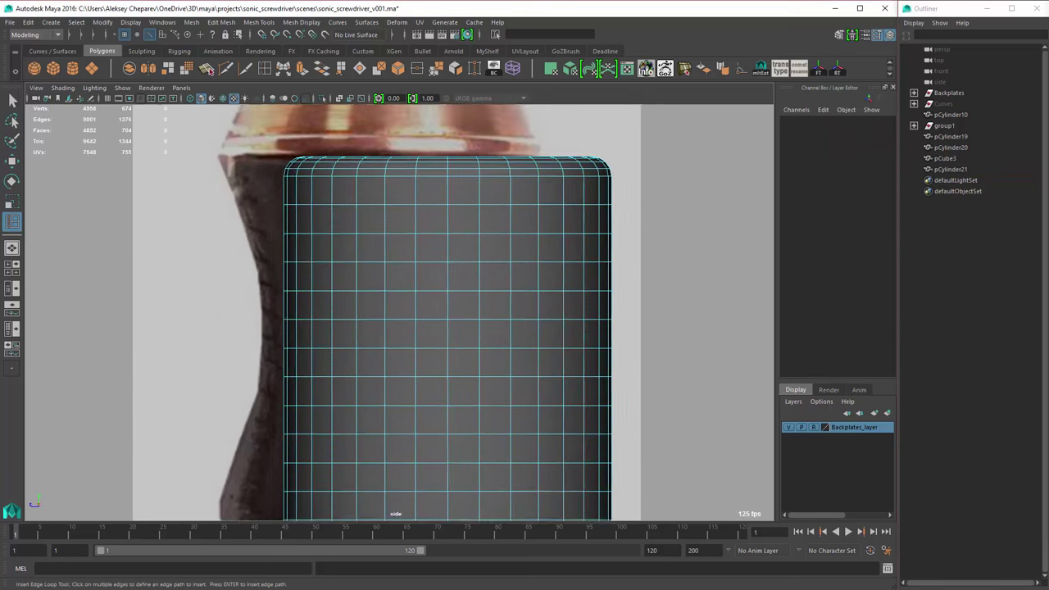
pyautogui.click(645, 310)
# - Reselect the cylinder and marquee-select its middle rows of points
pyautogui.keyDown('alt'); pyautogui.moveTo(300, 176); pyautogui.dragTo(275, 175, button='middle'); pyautogui.keyUp('alt')
pyautogui.press('F8')
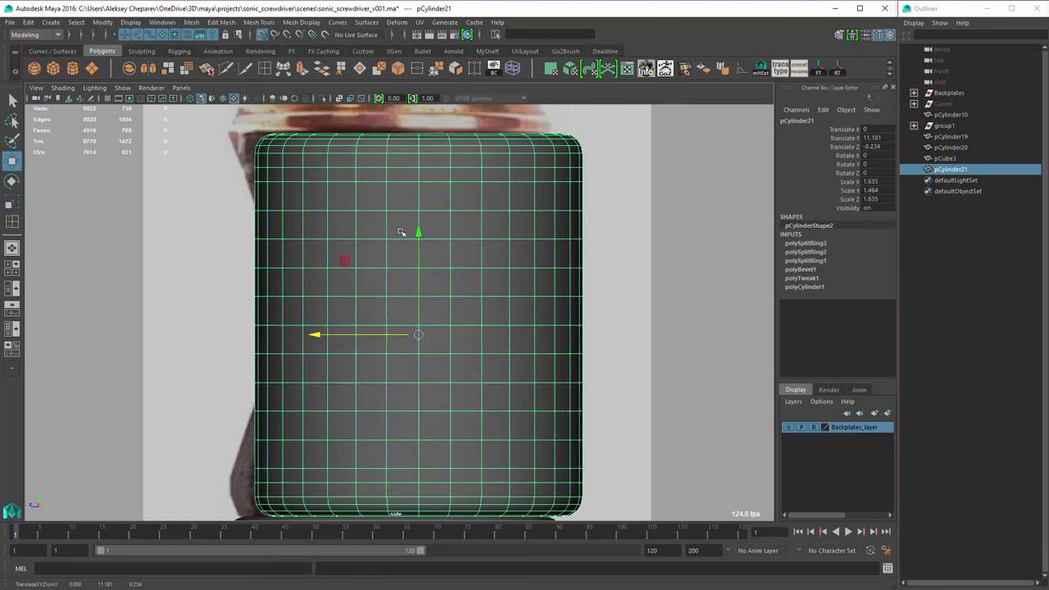
pyautogui.press('F9')
pyautogui.moveTo(240, 144); pyautogui.dragTo(605, 481)
# - Scale the lattice's middle rows inward to pinch the grip into an hourglass
pyautogui.click(351, 98)
pyautogui.press('r')
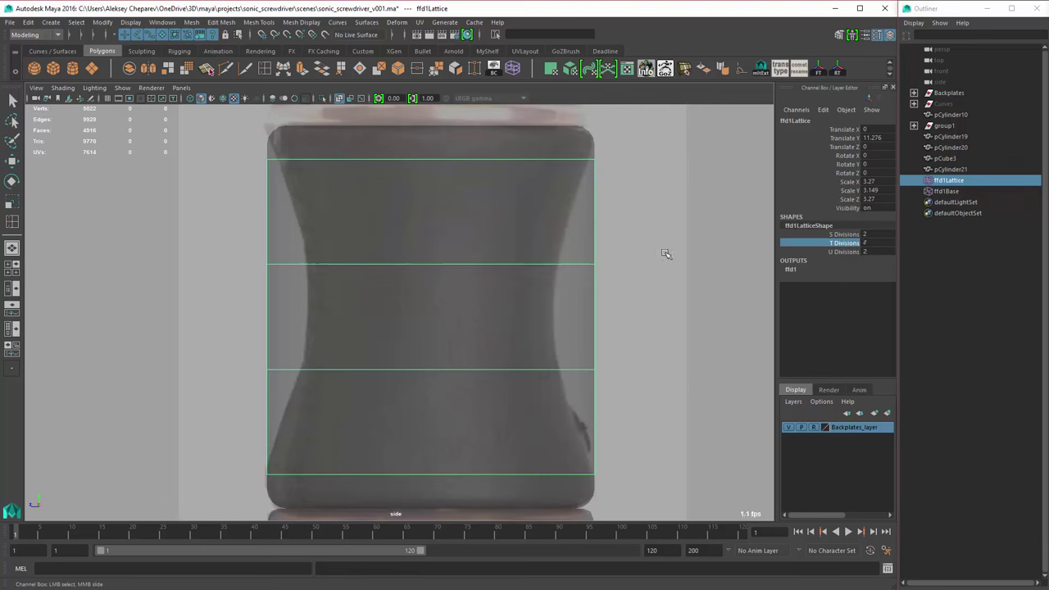
pyautogui.press('F8')
pyautogui.moveTo(304, 276); pyautogui.dragTo(664, 330)
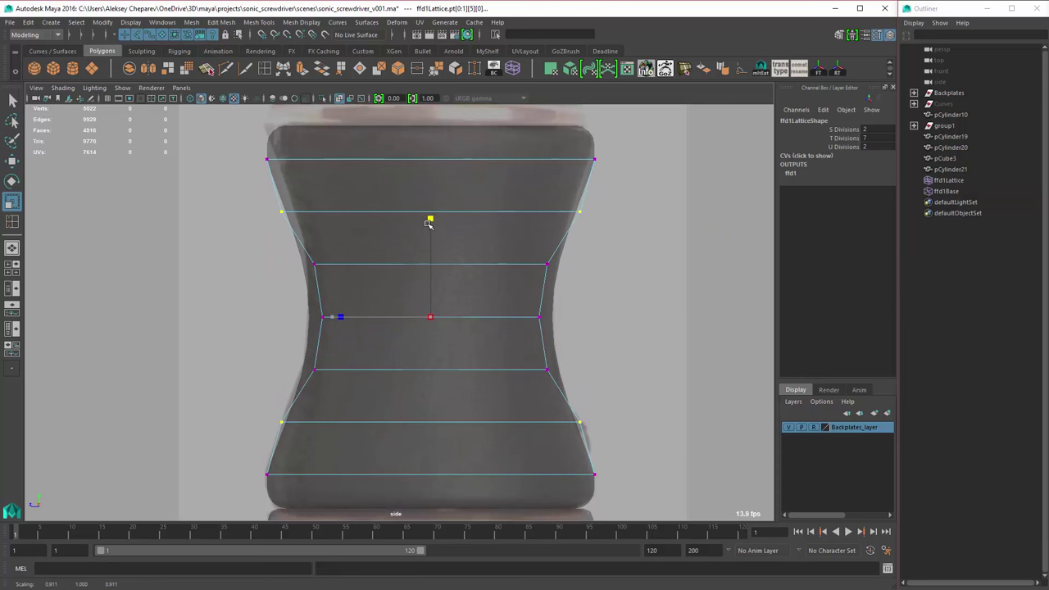
pyautogui.scroll(-6, 428, 223)
pyautogui.press('space')
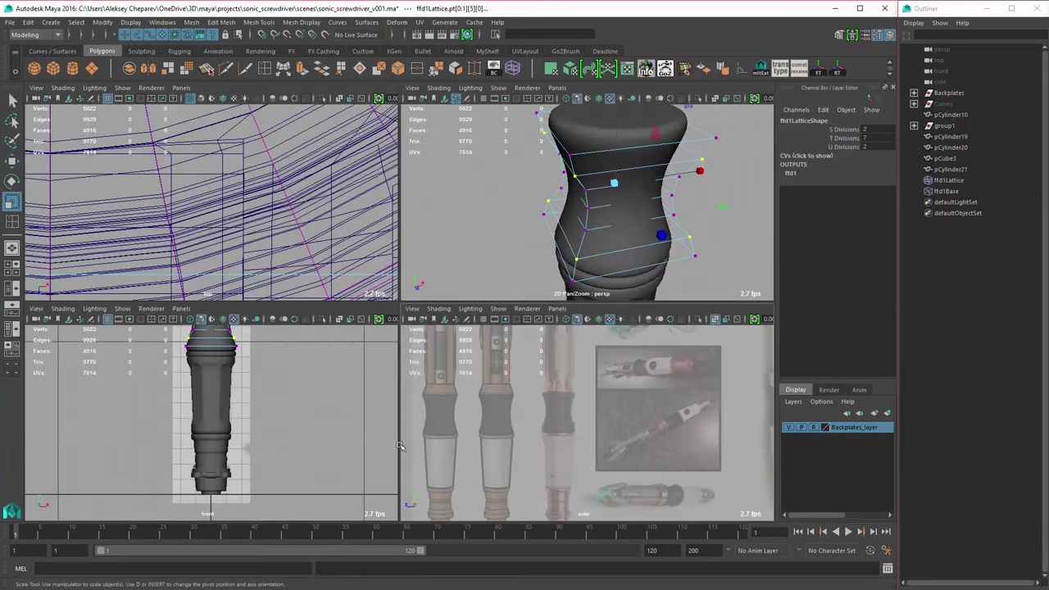
pyautogui.press('space')
pyautogui.scroll(10, 399, 288)
pyautogui.moveTo(143, 232); pyautogui.dragTo(579, 325)
pyautogui.scroll(-2, 578, 325)
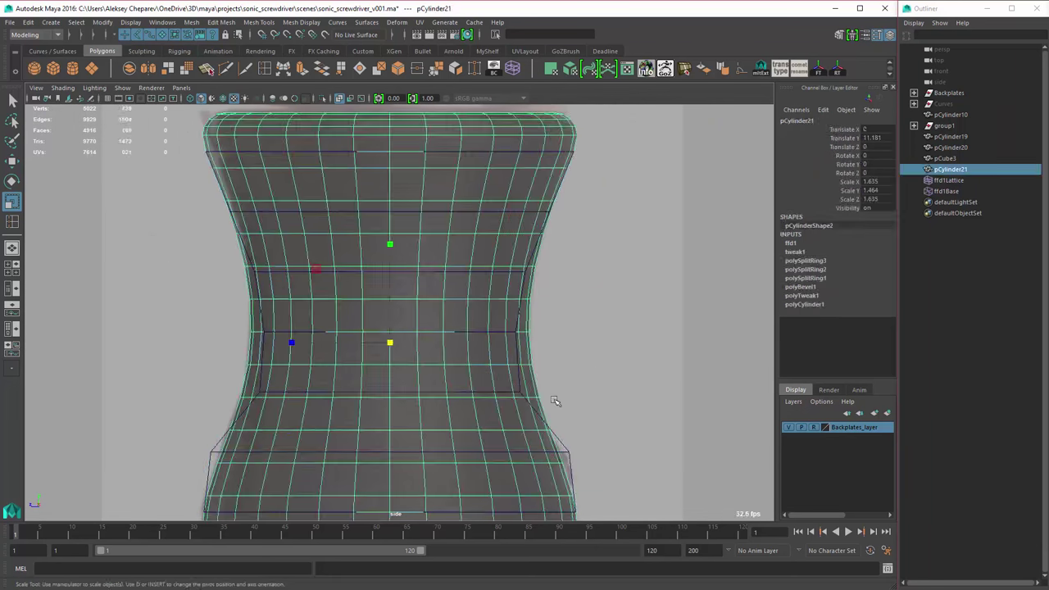
pyautogui.moveTo(219, 307); pyautogui.dragTo(619, 361)
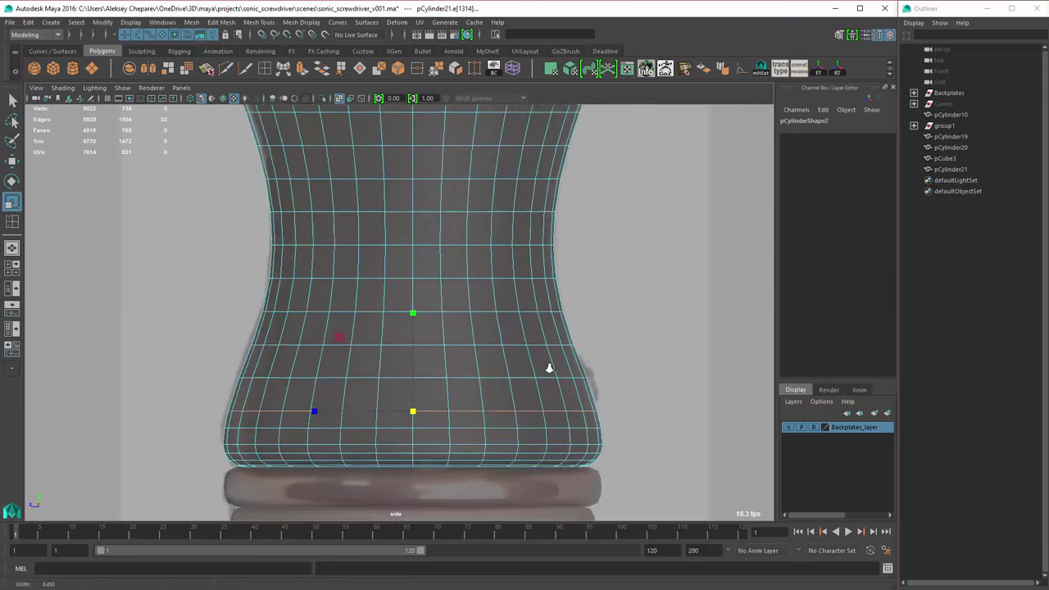
# - Delete the grip's top cap faces and preview it with smooth shading
pyautogui.moveTo(616, 251); pyautogui.dragTo(617, 279, button='right')
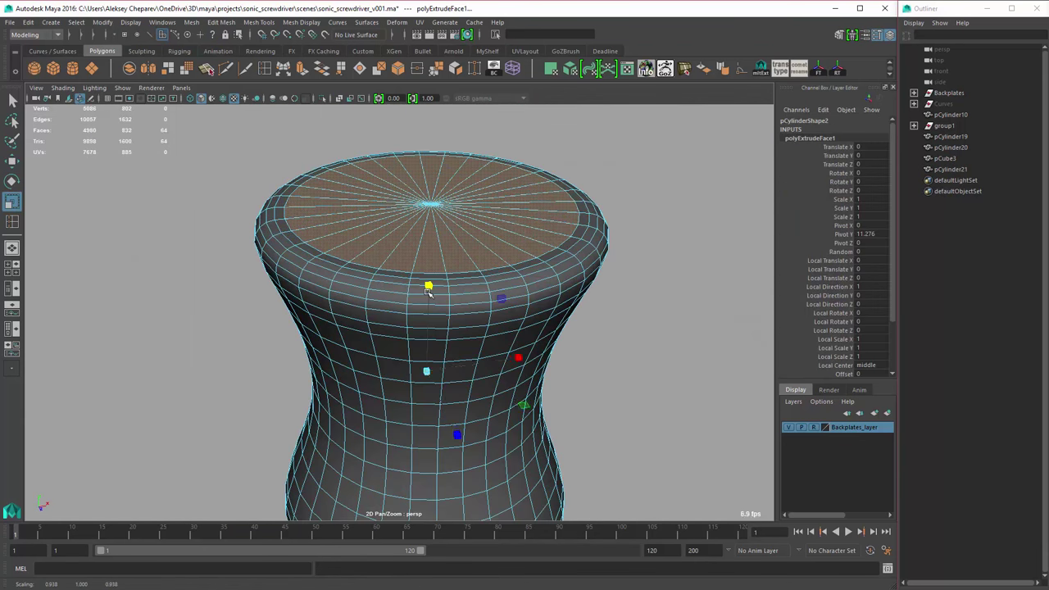
pyautogui.press('Delete')
pyautogui.press('3')
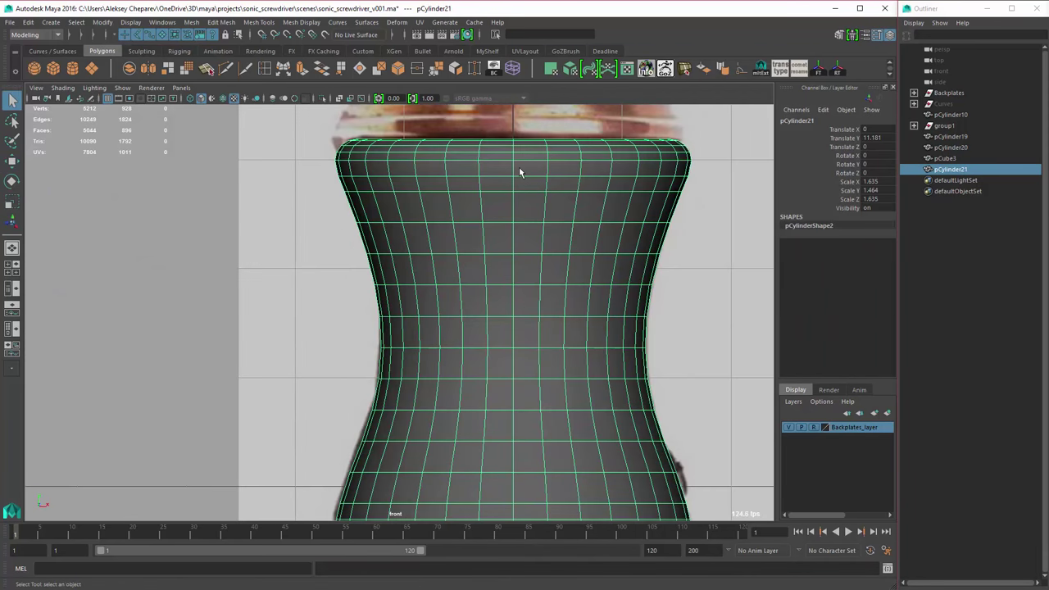
pyautogui.press('F11')
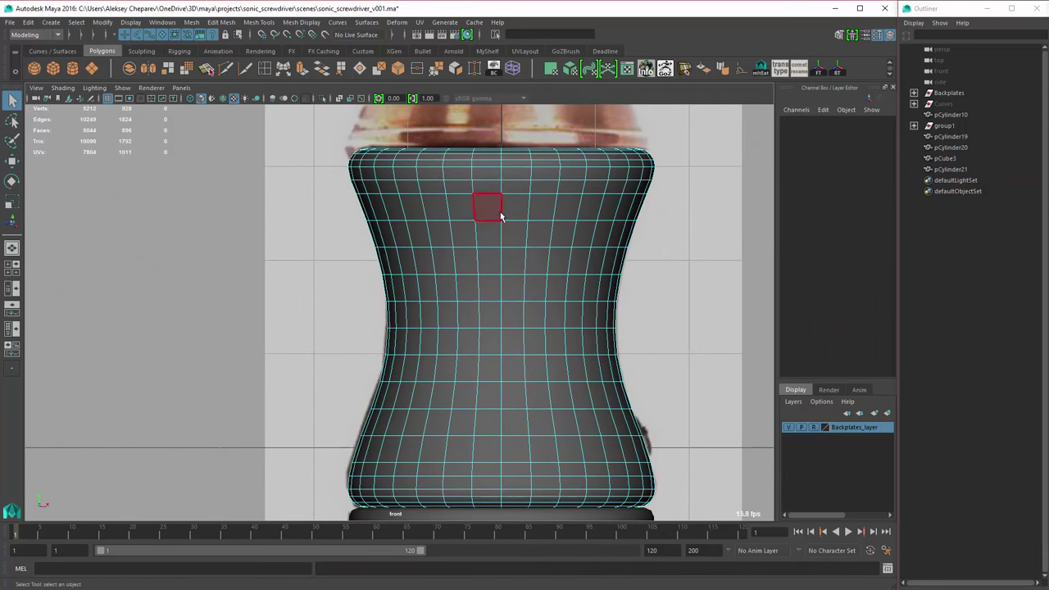
# - Delete a vertical column of faces to open a slot in the grip
pyautogui.press('Delete')
pyautogui.scroll(2, 525, 172)
pyautogui.click(510, 161)
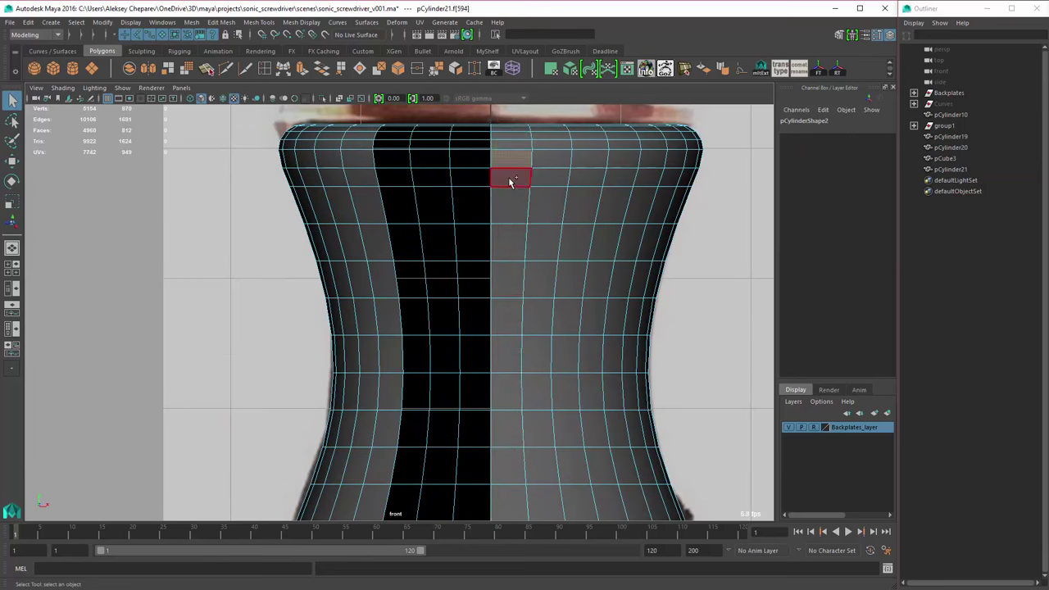
pyautogui.scroll(3, 574, 246)
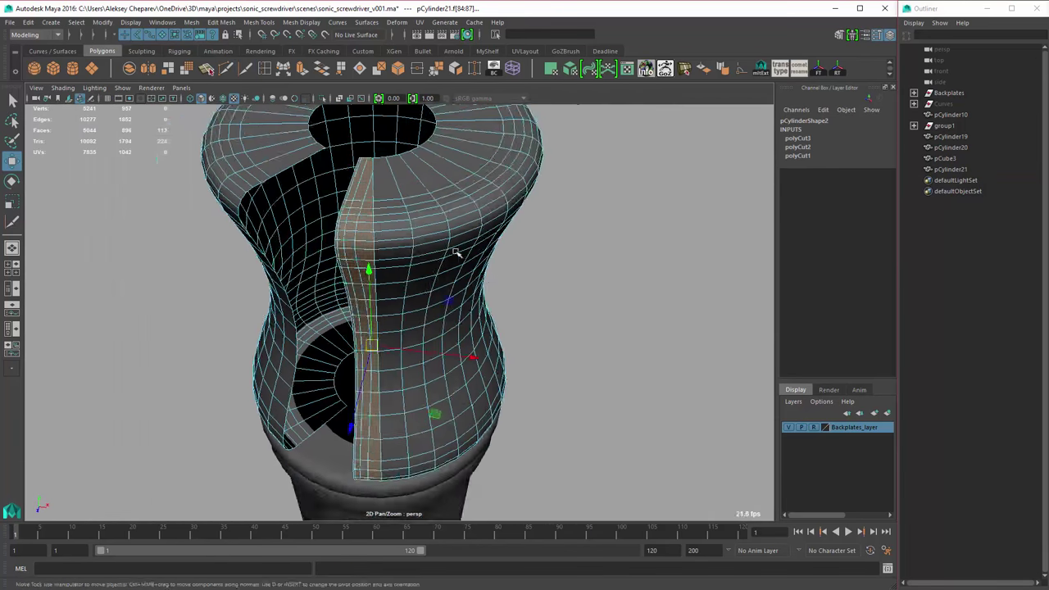
pyautogui.keyDown('alt'); pyautogui.moveTo(456, 253); pyautogui.dragTo(324, 99); pyautogui.keyUp('alt')
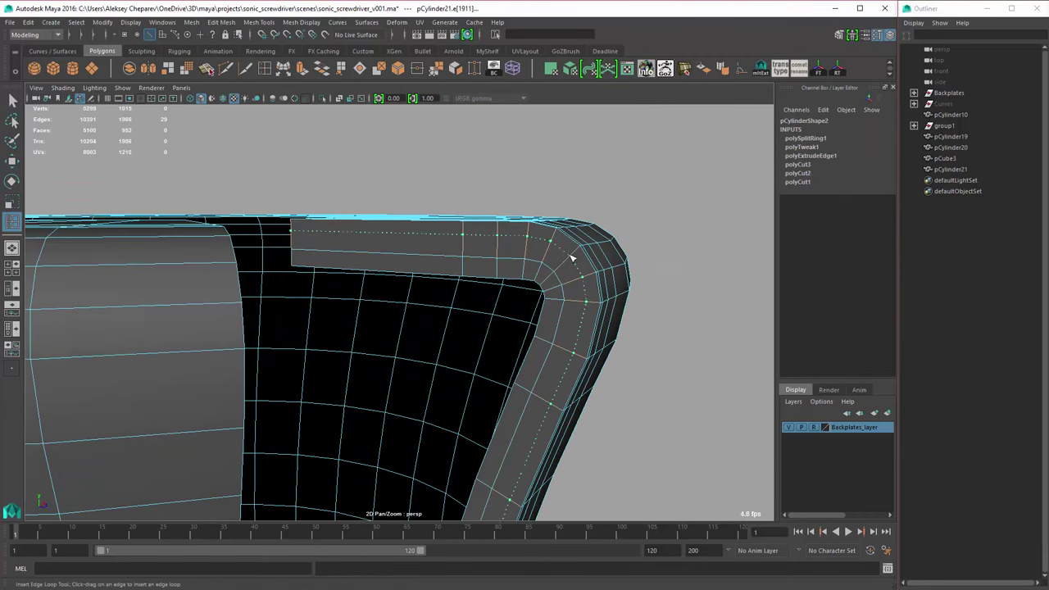
pyautogui.scroll(3, 499, 350)
pyautogui.keyDown('alt'); pyautogui.moveTo(500, 350); pyautogui.dragTo(291, 141); pyautogui.keyUp('alt')
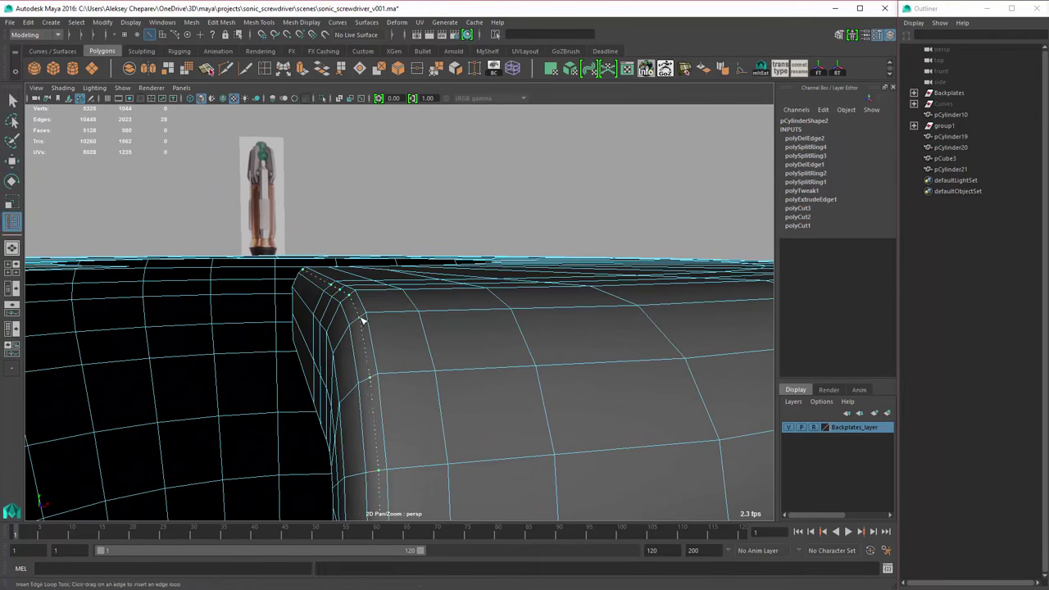
# - Add an edge loop along the slot's rounded rim and slide an edge to tidy the corner
pyautogui.keyDown('shift'); pyautogui.moveTo(359, 302); pyautogui.dragTo(399, 314, button='right'); pyautogui.keyUp('shift')
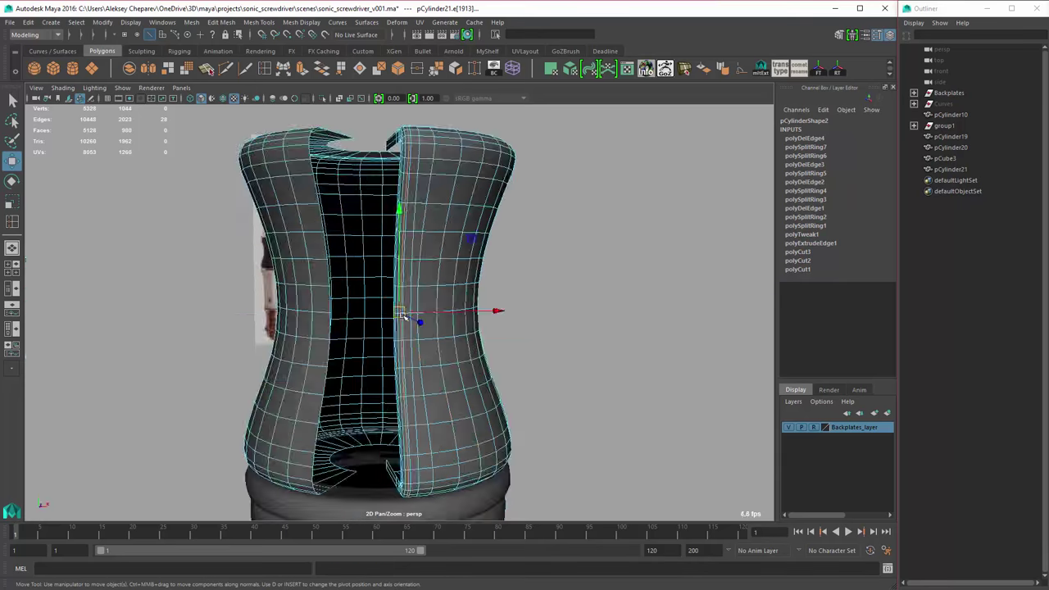
pyautogui.keyDown('alt'); pyautogui.moveTo(497, 309); pyautogui.dragTo(466, 274); pyautogui.keyUp('alt')
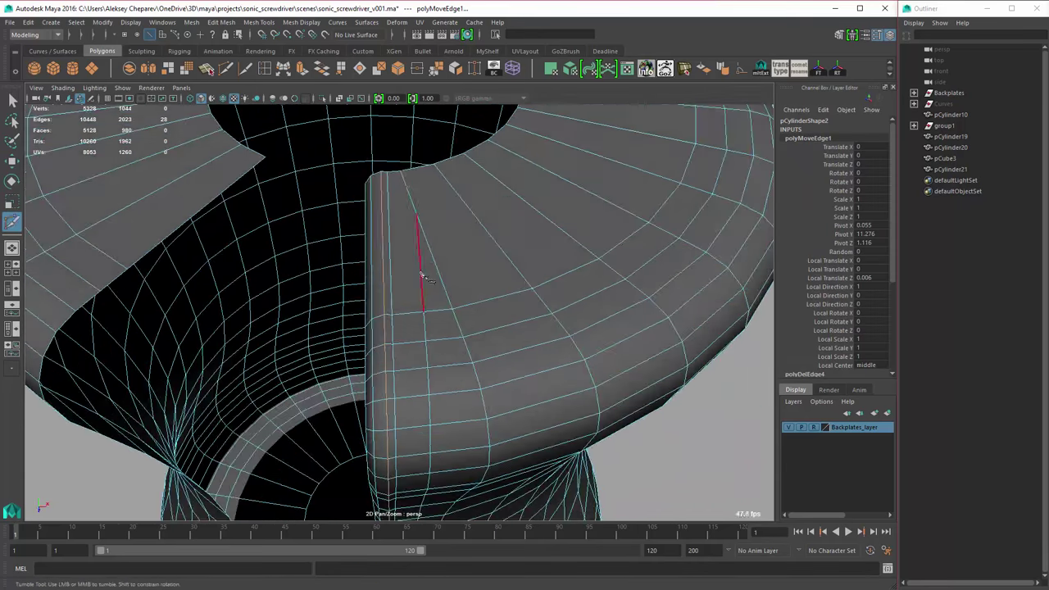
pyautogui.press('w')
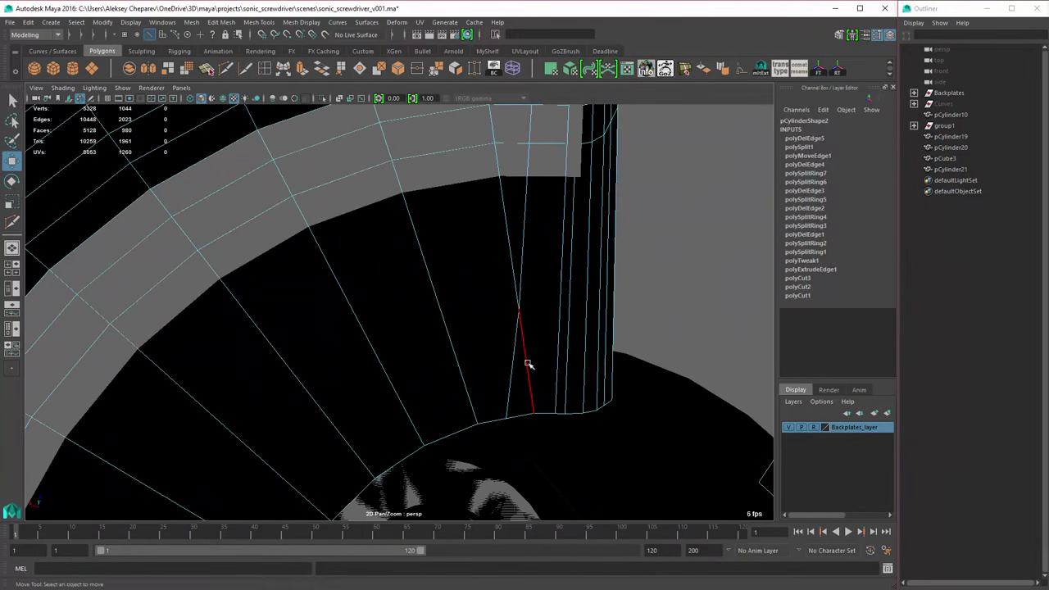
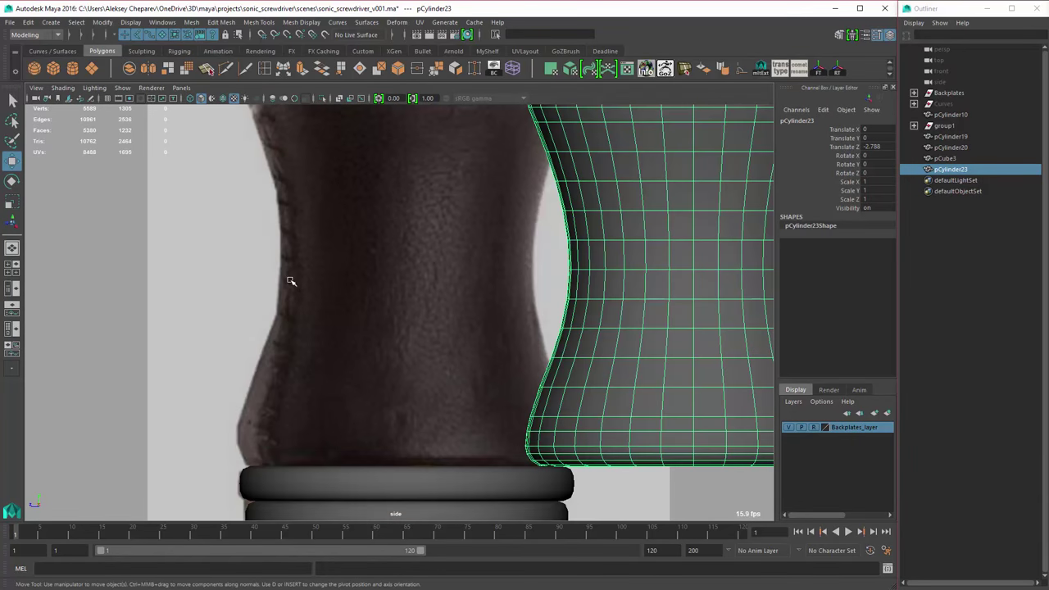
# - Zoom and pan the side view across the handle model
pyautogui.scroll(-5, 291, 281)
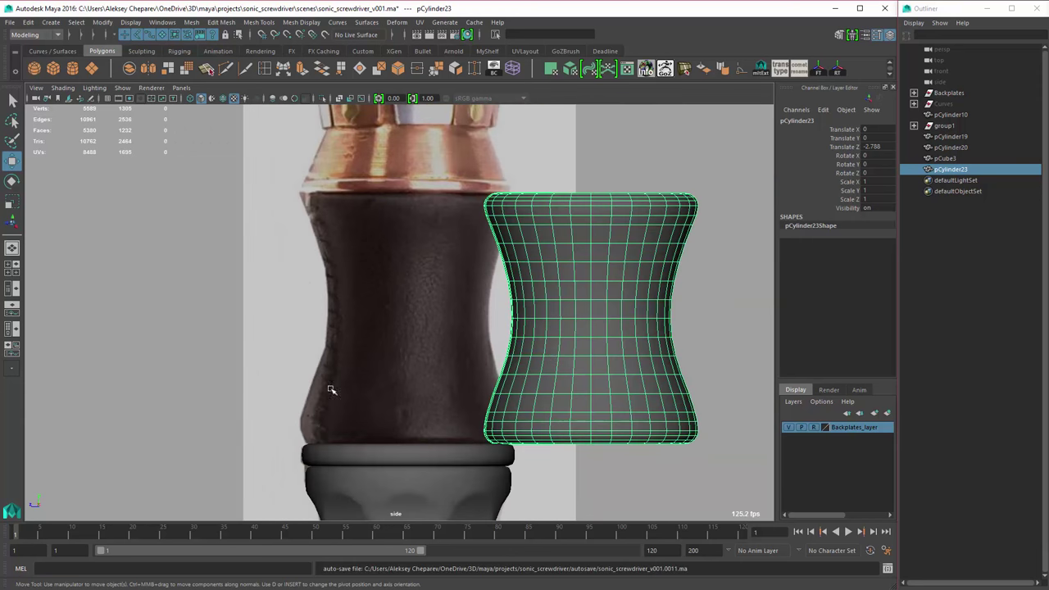
pyautogui.scroll(5, 331, 390)
pyautogui.keyDown('alt'); pyautogui.moveTo(330, 390); pyautogui.dragTo(683, 390, button='middle'); pyautogui.keyUp('alt')
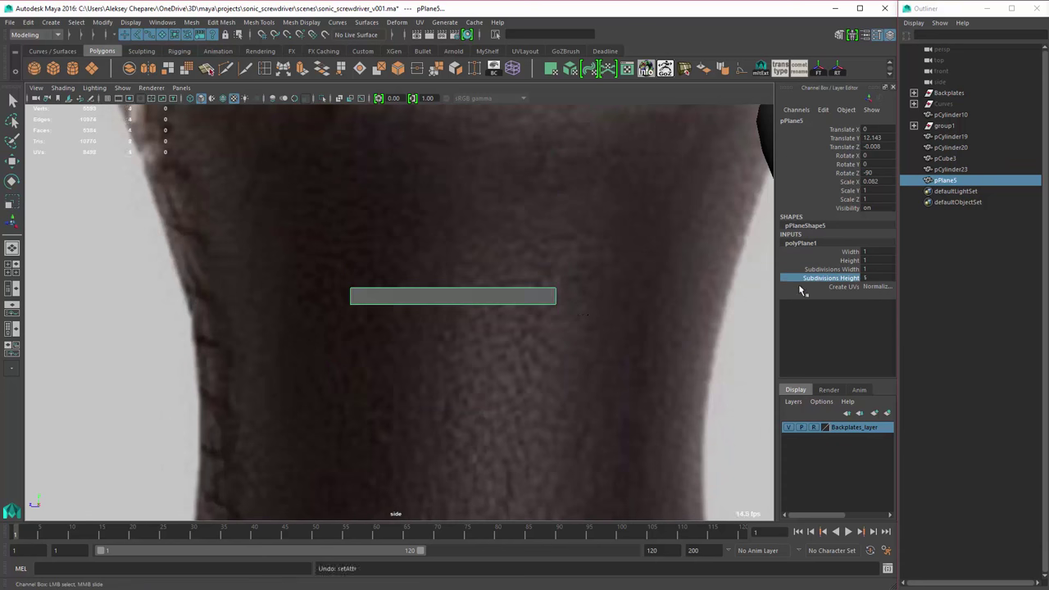
# - Tilt the thin strip, extrude its edge, and bevel the bend into a rounded curve
pyautogui.moveTo(566, 330); pyautogui.dragTo(543, 366)
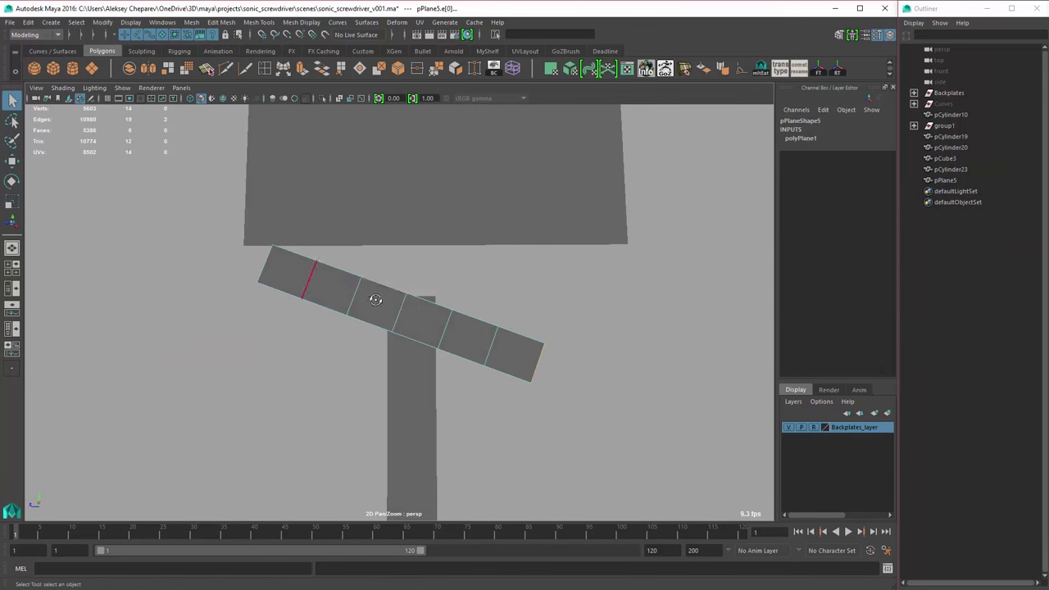
pyautogui.keyDown('alt'); pyautogui.moveTo(375, 300); pyautogui.dragTo(299, 340); pyautogui.keyUp('alt')
pyautogui.hotkey('ctrl', 'e')
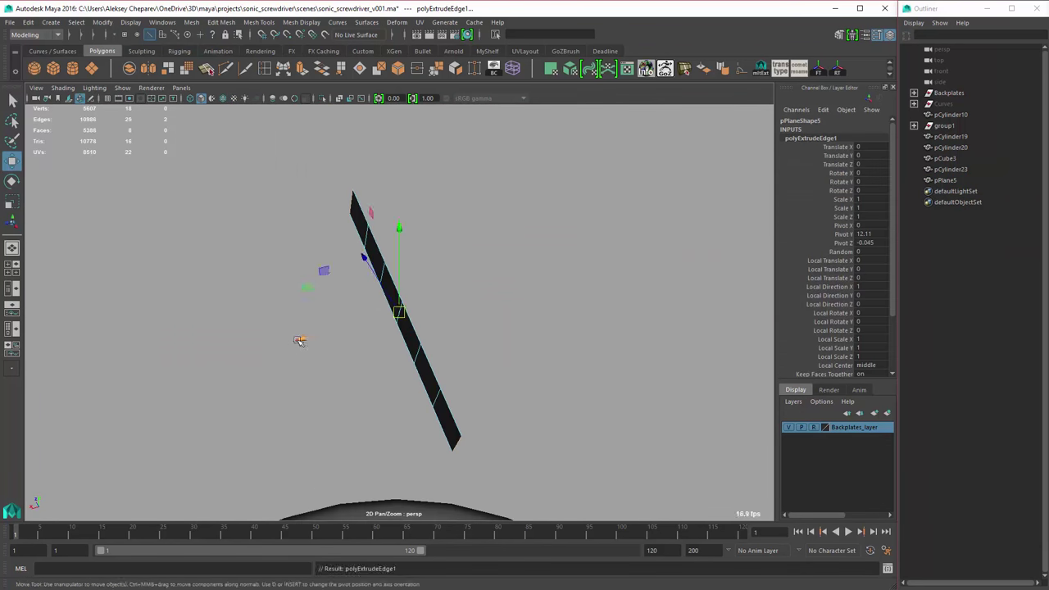
pyautogui.hotkey('ctrl', 'b')
pyautogui.keyDown('alt'); pyautogui.moveTo(485, 447); pyautogui.dragTo(436, 315); pyautogui.keyUp('alt')
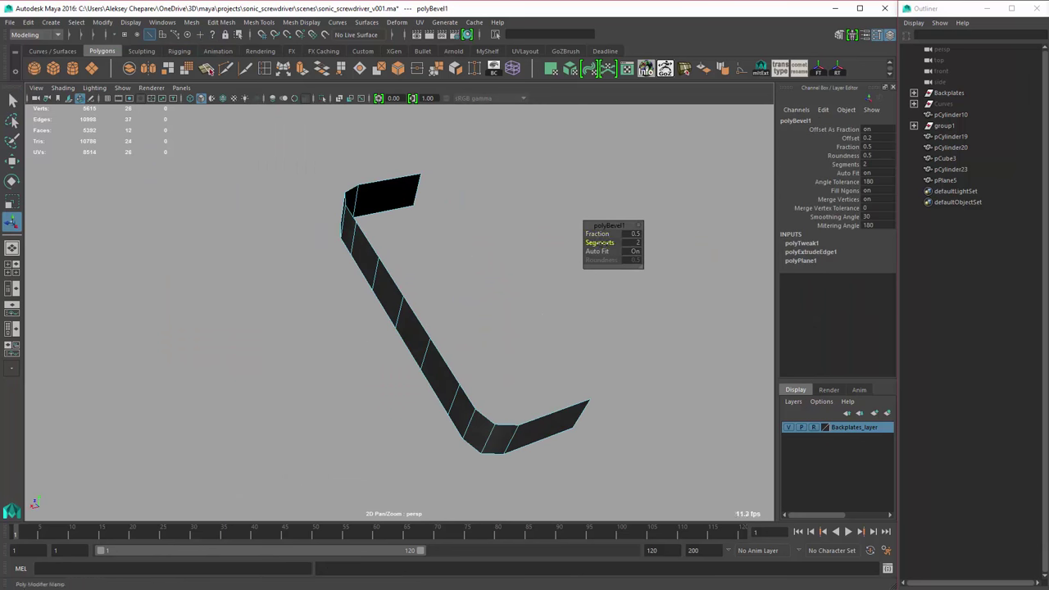
# - Thicken the strip by extruding its faces with Thickness 0.07
pyautogui.hotkey('ctrl', 'F11')
pyautogui.keyDown('alt'); pyautogui.moveTo(623, 243); pyautogui.dragTo(321, 196); pyautogui.keyUp('alt')
pyautogui.press('w')
pyautogui.press('F10')
pyautogui.hotkey('ctrl', 'F11')
pyautogui.hotkey('ctrl', 'e')
pyautogui.moveTo(586, 234); pyautogui.dragTo(480, 351)
pyautogui.moveTo(480, 351); pyautogui.dragTo(463, 285, button='right')
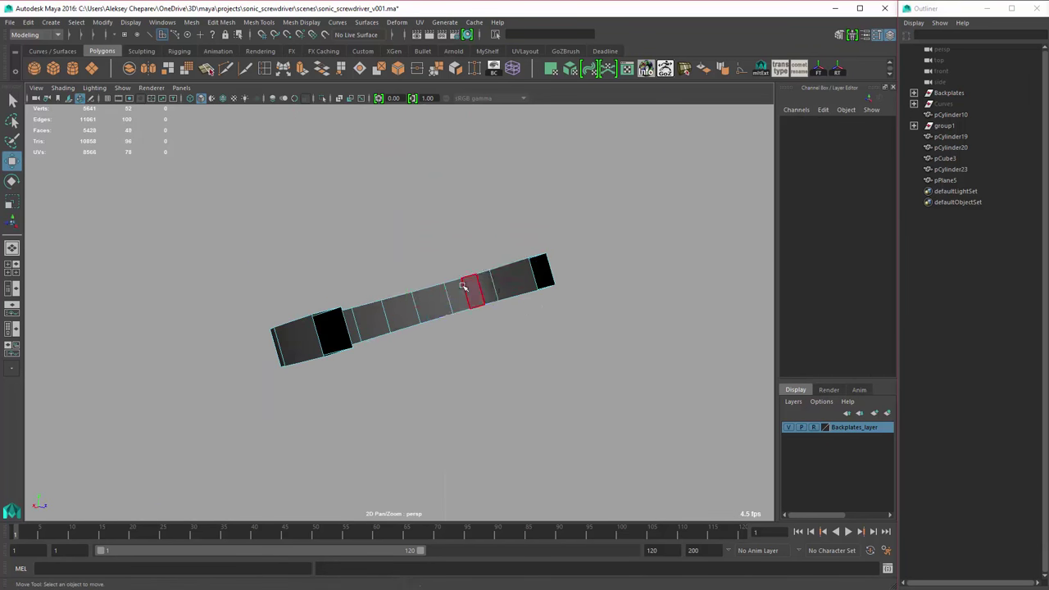
pyautogui.press('F8')
pyautogui.keyDown('alt'); pyautogui.moveTo(463, 285); pyautogui.dragTo(398, 239); pyautogui.keyUp('alt')
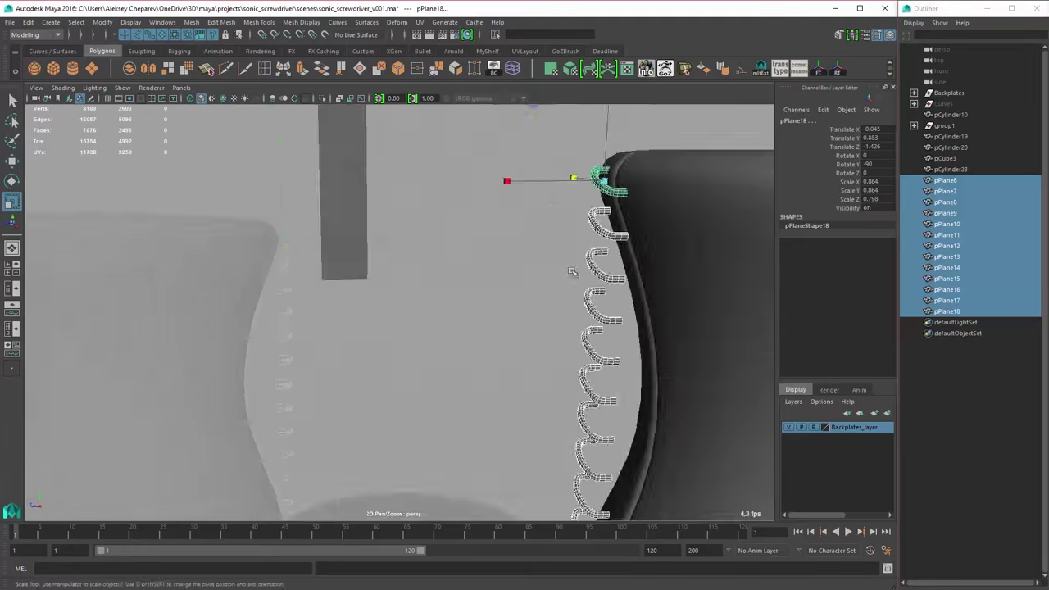
# - Wrap stitch loops pPlane6–pPlane18 in lattice ffd1Lattice with S 2, T 31, U 2 divisions
pyautogui.keyDown('alt'); pyautogui.moveTo(572, 272); pyautogui.dragTo(376, 388); pyautogui.keyUp('alt')
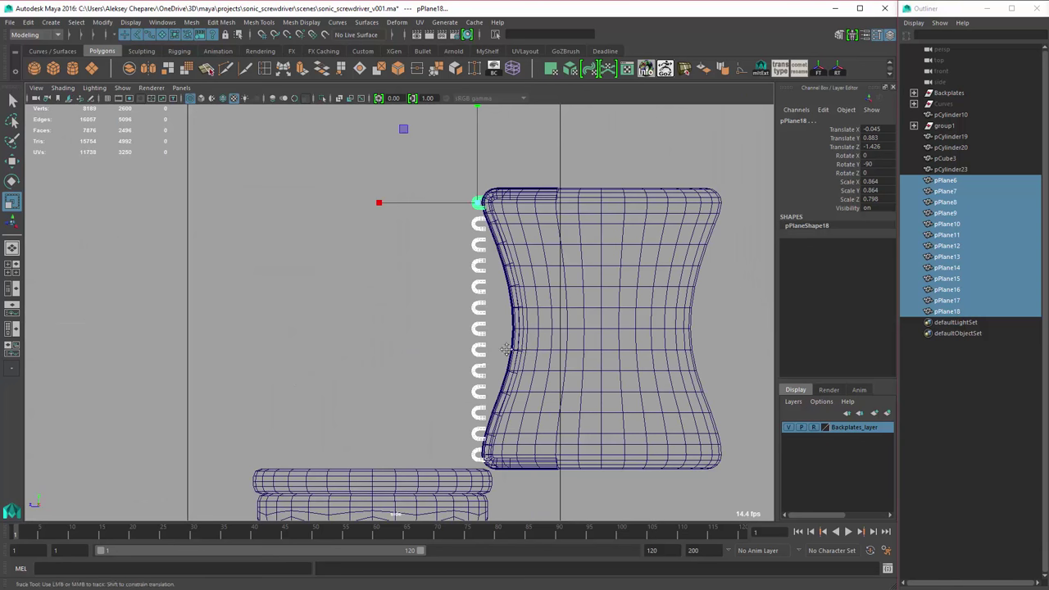
pyautogui.keyDown('alt'); pyautogui.moveTo(506, 349); pyautogui.dragTo(533, 361, button='right'); pyautogui.keyUp('alt')
pyautogui.press('w')
pyautogui.hotkey('ctrl', 'l')
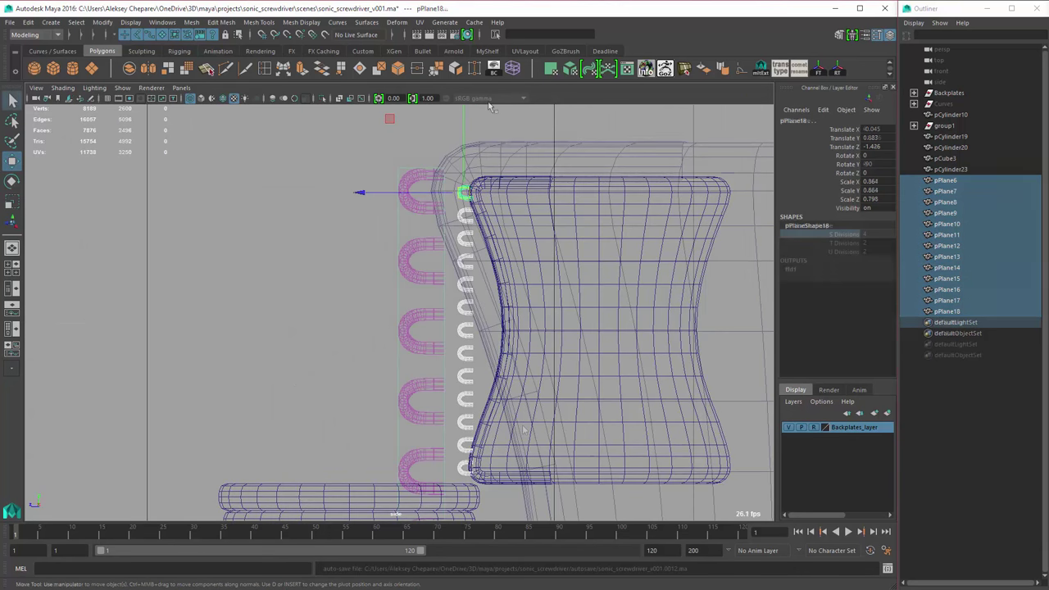
pyautogui.keyDown('alt'); pyautogui.moveTo(569, 374); pyautogui.dragTo(574, 276, button='right'); pyautogui.keyUp('alt')
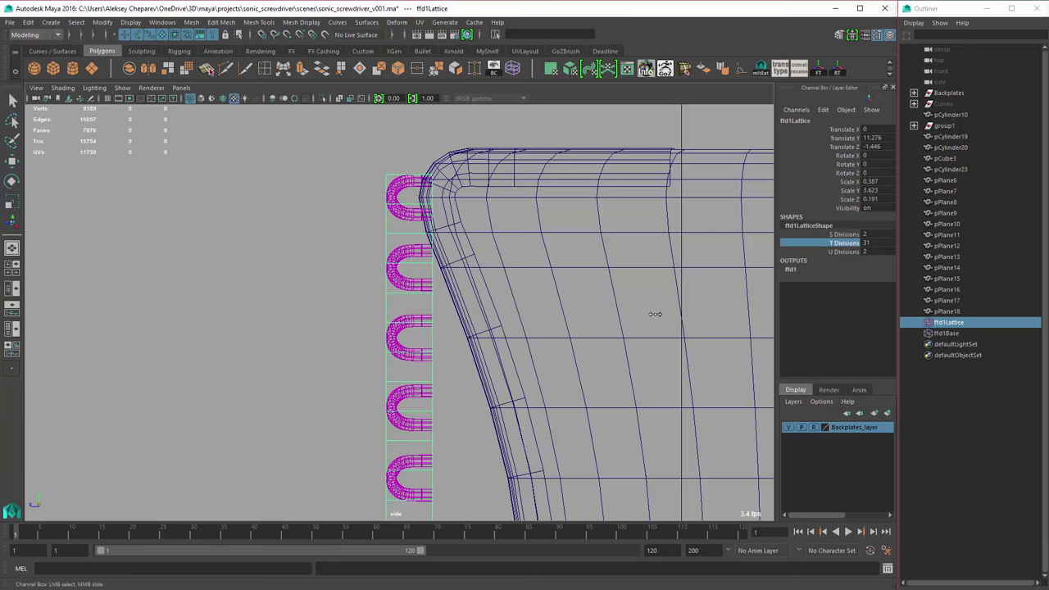
# - Zoom the side view in and switch ffd1Lattice to lattice-point editing
pyautogui.keyDown('alt'); pyautogui.moveTo(496, 290); pyautogui.dragTo(529, 303, button='right'); pyautogui.keyUp('alt')
pyautogui.scroll(1, 367, 245)
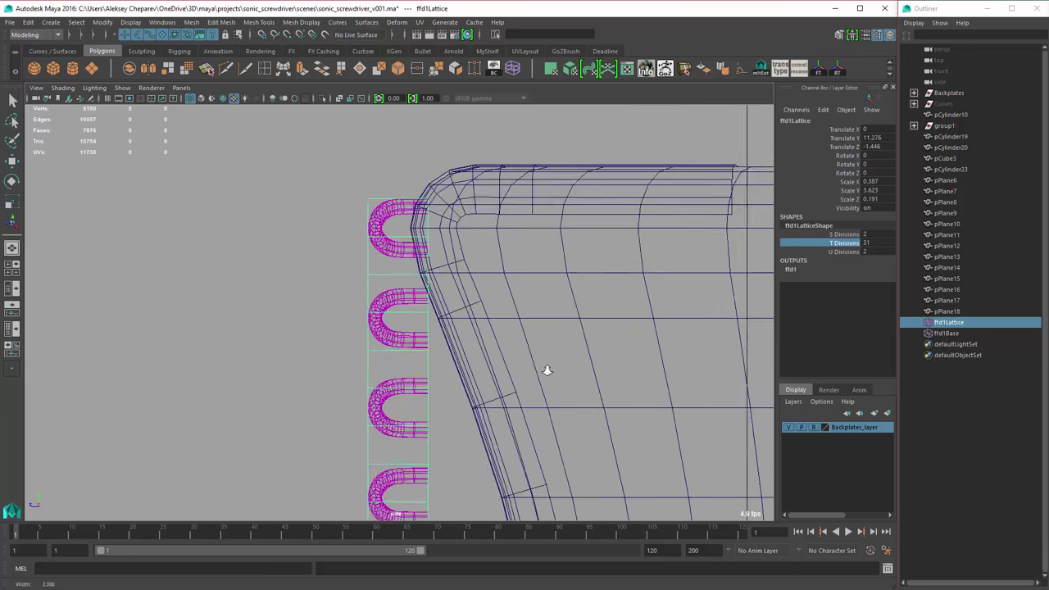
pyautogui.scroll(-5, 365, 255)
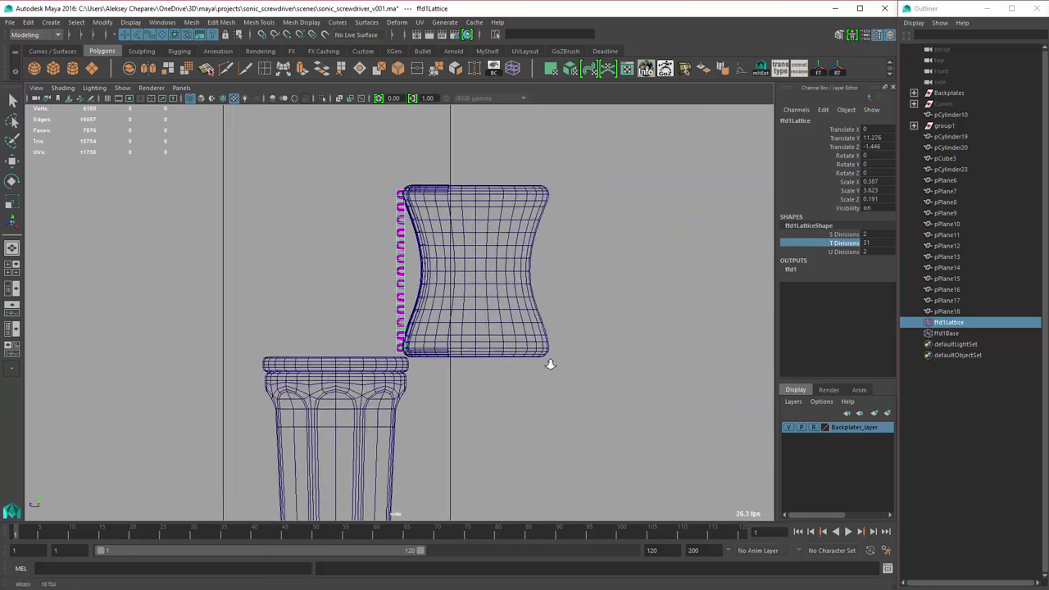
pyautogui.scroll(6, 432, 276)
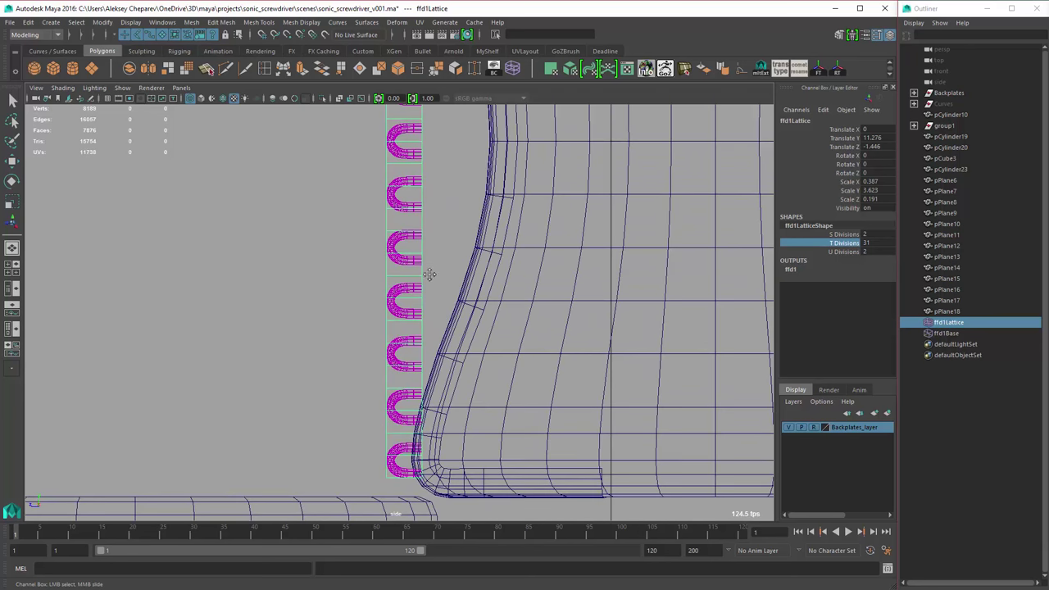
pyautogui.scroll(1, 440, 307)
pyautogui.moveTo(439, 271); pyautogui.dragTo(370, 260, button='right')
pyautogui.scroll(2, 524, 370)
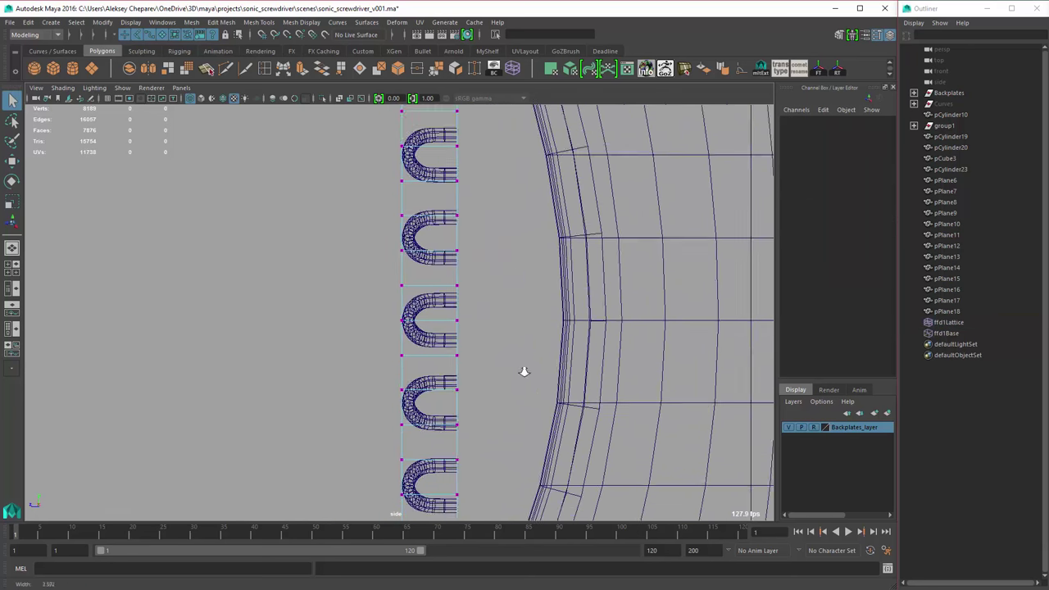
# - Move the upper lattice-point rows along X so the loops follow the handle's curve
pyautogui.moveTo(352, 270); pyautogui.dragTo(481, 329)
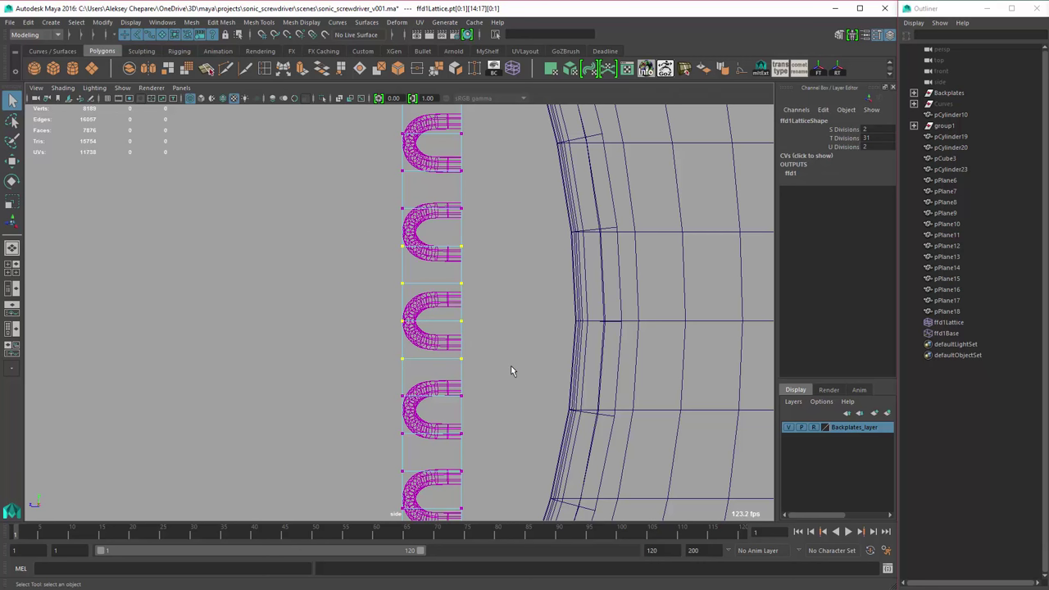
pyautogui.moveTo(358, 305); pyautogui.dragTo(443, 314)
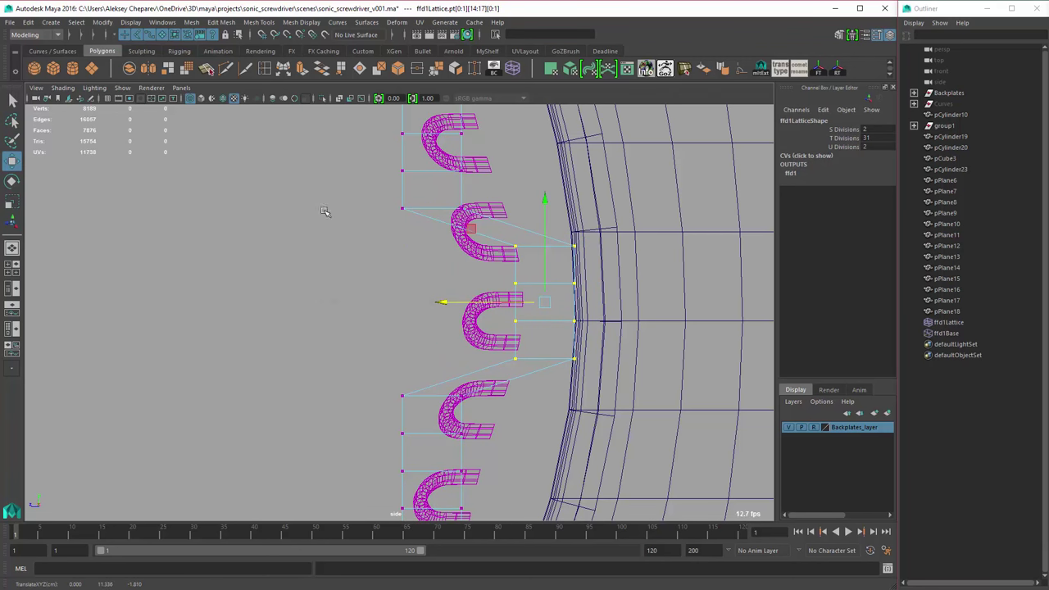
pyautogui.keyDown('alt'); pyautogui.moveTo(363, 178); pyautogui.dragTo(372, 291, button='middle'); pyautogui.keyUp('alt')
pyautogui.moveTo(368, 326); pyautogui.dragTo(454, 341)
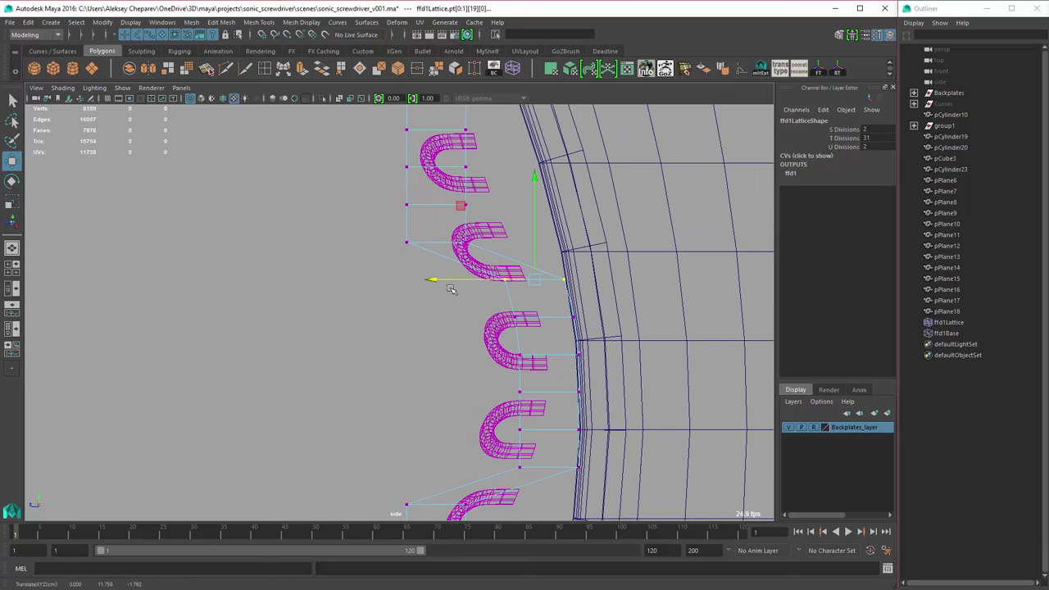
pyautogui.keyDown('alt'); pyautogui.moveTo(542, 282); pyautogui.dragTo(400, 312, button='middle'); pyautogui.keyUp('alt')
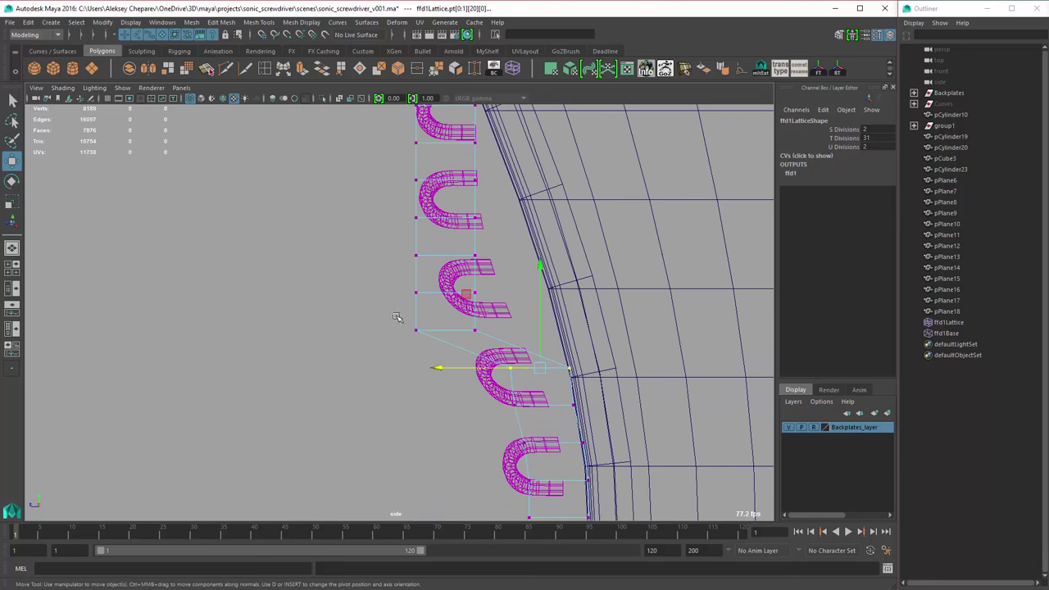
pyautogui.moveTo(400, 321); pyautogui.dragTo(496, 318)
pyautogui.moveTo(446, 322); pyautogui.dragTo(518, 322)
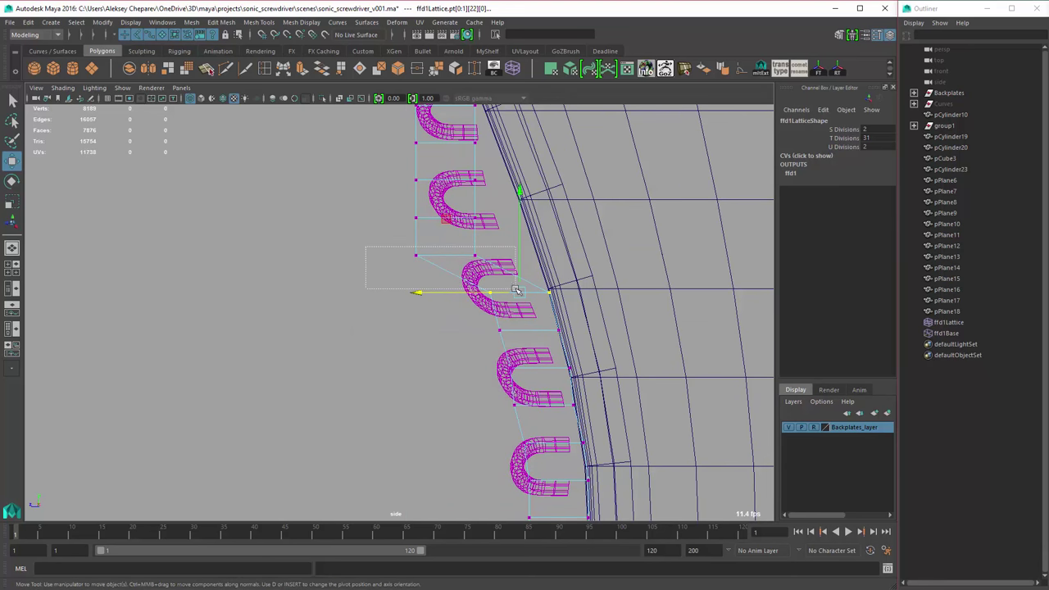
pyautogui.moveTo(397, 310); pyautogui.dragTo(533, 283)
pyautogui.keyDown('alt'); pyautogui.moveTo(372, 231); pyautogui.dragTo(417, 332, button='middle'); pyautogui.keyUp('alt')
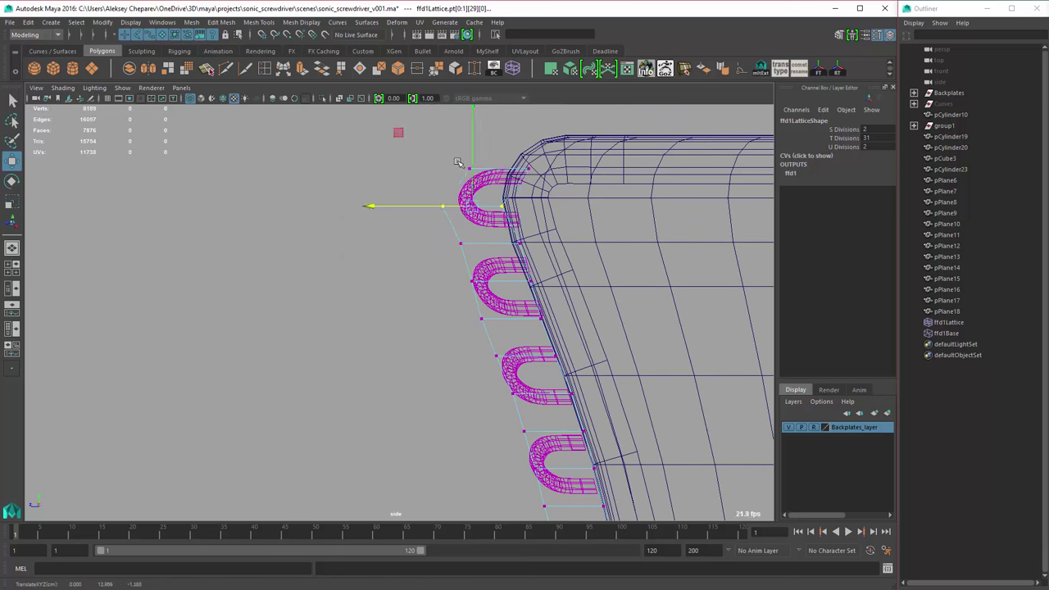
pyautogui.keyDown('alt'); pyautogui.moveTo(457, 161); pyautogui.dragTo(426, 270, button='middle'); pyautogui.keyUp('alt')
pyautogui.moveTo(360, 287); pyautogui.dragTo(401, 316)
pyautogui.keyDown('alt'); pyautogui.moveTo(402, 328); pyautogui.dragTo(394, 256, button='middle'); pyautogui.keyUp('alt')
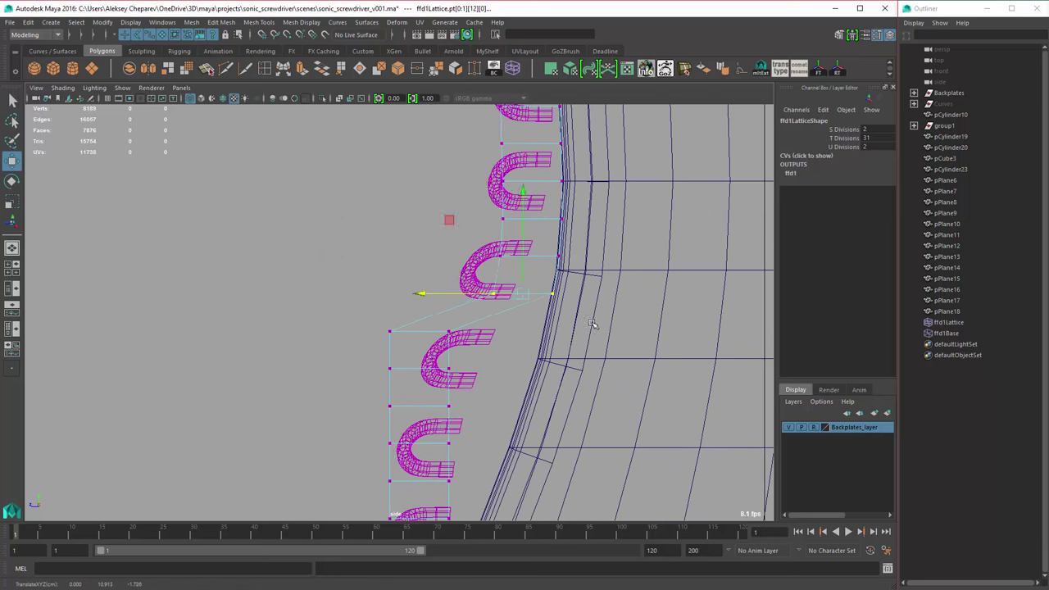
# - Fit the middle and lower lattice rows against the handle's straight side
pyautogui.keyDown('alt'); pyautogui.moveTo(694, 416); pyautogui.dragTo(623, 360, button='middle'); pyautogui.keyUp('alt')
pyautogui.moveTo(344, 246); pyautogui.dragTo(439, 283)
pyautogui.moveTo(532, 376); pyautogui.dragTo(485, 427)
pyautogui.keyDown('alt'); pyautogui.moveTo(484, 427); pyautogui.dragTo(508, 303, button='middle'); pyautogui.keyUp('alt')
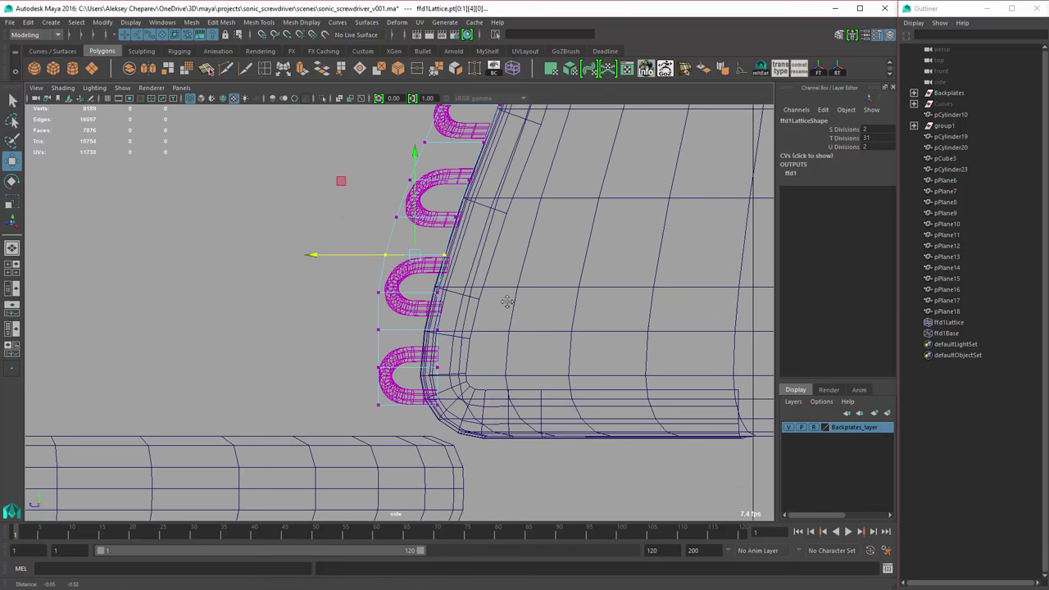
pyautogui.keyDown('alt'); pyautogui.moveTo(558, 350); pyautogui.dragTo(495, 295, button='middle'); pyautogui.keyUp('alt')
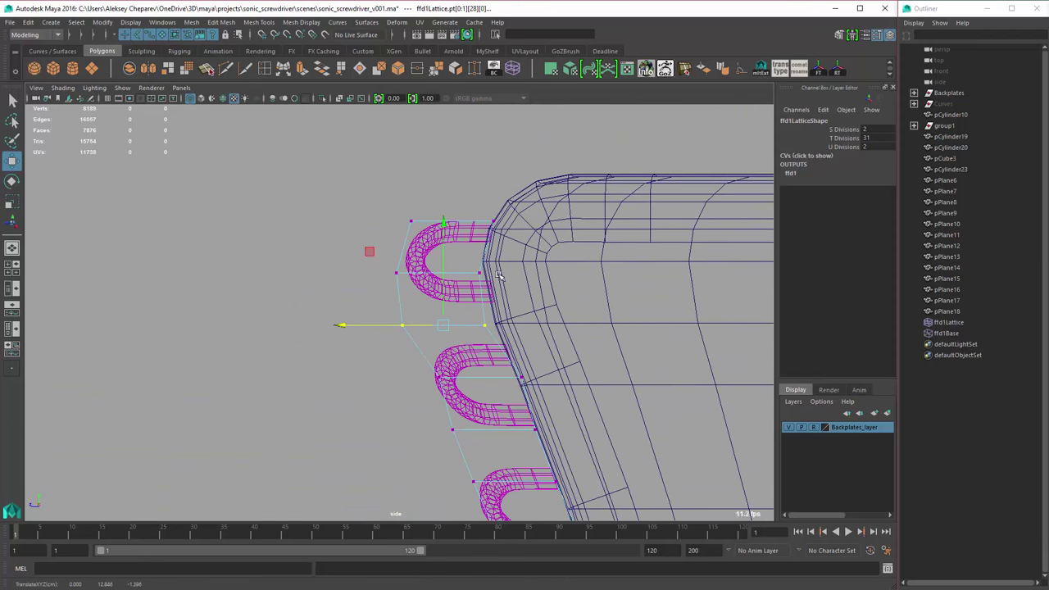
pyautogui.keyDown('alt'); pyautogui.moveTo(493, 236); pyautogui.dragTo(449, 107, button='middle'); pyautogui.keyUp('alt')
pyautogui.moveTo(435, 410); pyautogui.dragTo(509, 487)
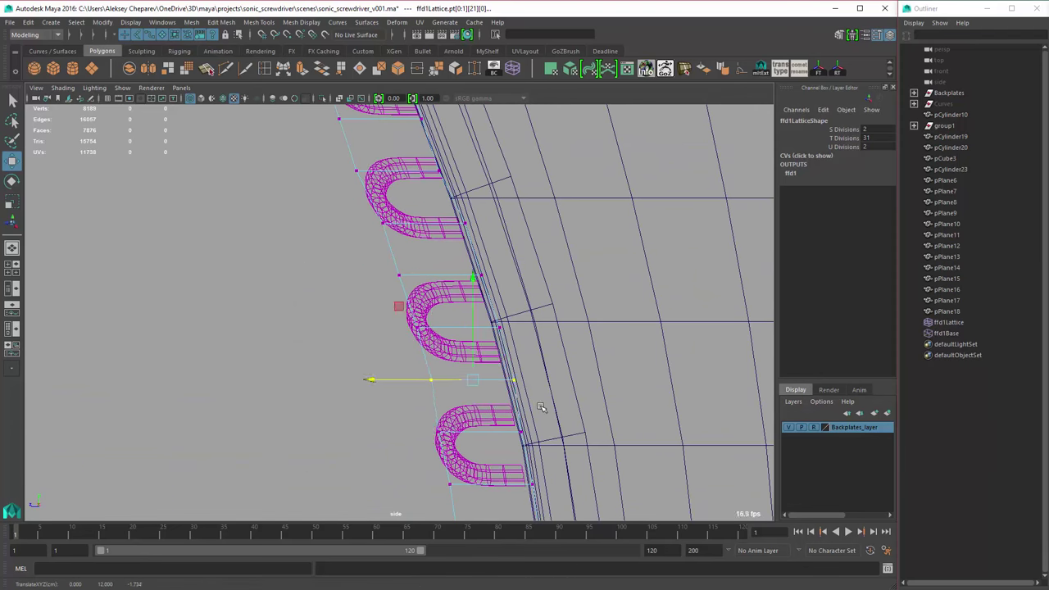
pyautogui.keyDown('alt'); pyautogui.moveTo(509, 487); pyautogui.dragTo(506, 377, button='middle'); pyautogui.keyUp('alt')
pyautogui.moveTo(500, 340); pyautogui.dragTo(459, 377)
pyautogui.keyDown('alt'); pyautogui.moveTo(532, 468); pyautogui.dragTo(531, 431, button='middle'); pyautogui.keyUp('alt')
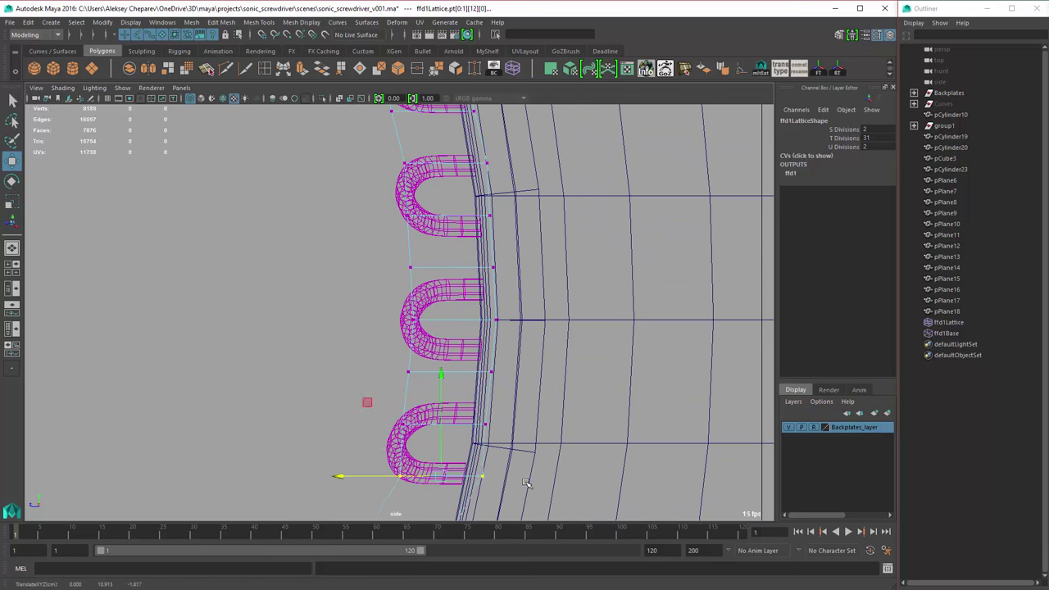
pyautogui.keyDown('alt'); pyautogui.moveTo(527, 483); pyautogui.dragTo(492, 344, button='middle'); pyautogui.keyUp('alt')
pyautogui.moveTo(363, 200); pyautogui.dragTo(426, 245)
pyautogui.keyDown('alt'); pyautogui.moveTo(426, 245); pyautogui.dragTo(537, 357, button='middle'); pyautogui.keyUp('alt')
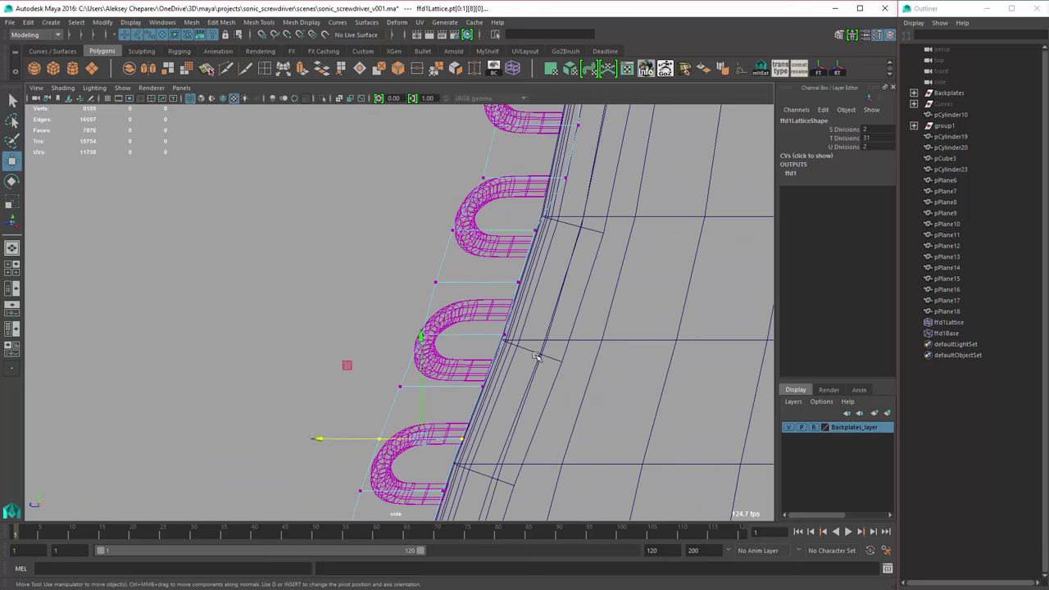
# - Reselect the top row of lattice points, ready for rotating
pyautogui.scroll(-2, 537, 356)
pyautogui.click(468, 276)
pyautogui.click(382, 267)
pyautogui.scroll(-5, 382, 267)
pyautogui.scroll(5, 484, 295)
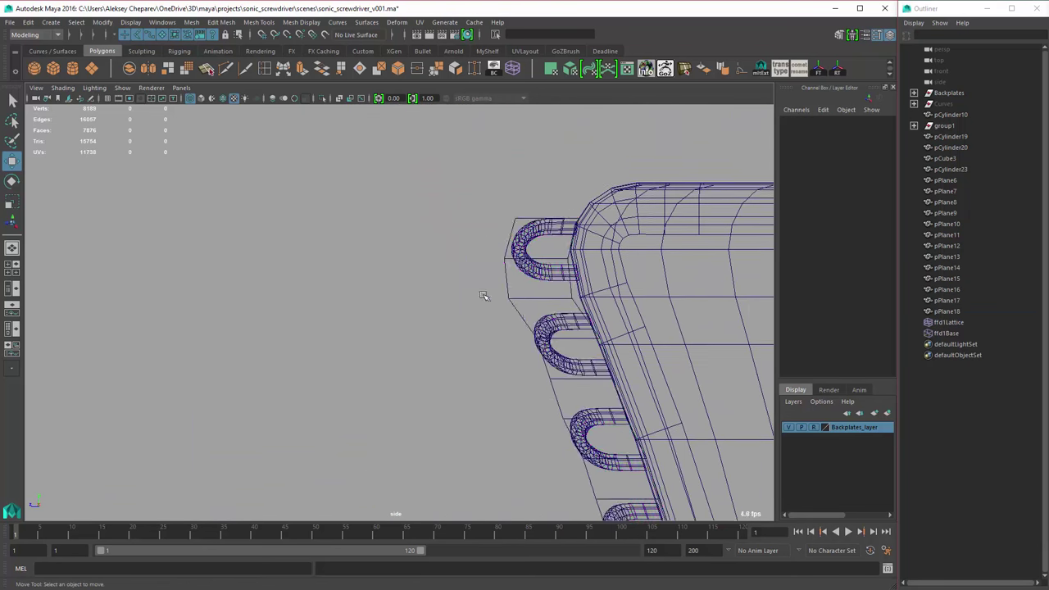
pyautogui.moveTo(483, 295); pyautogui.dragTo(616, 359)
pyautogui.press('e')
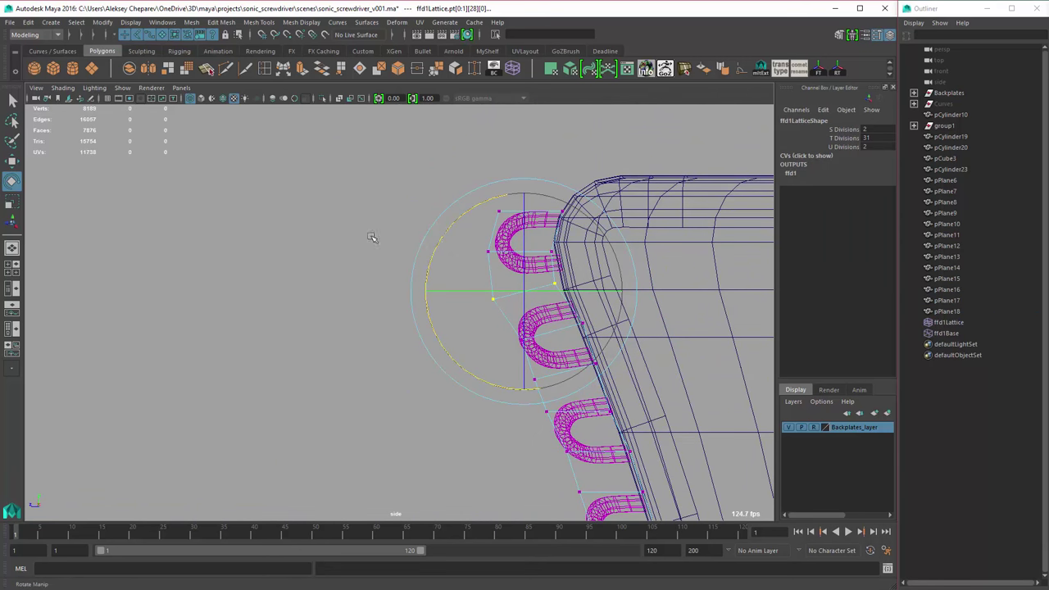
# - Rotate the upper lattice-point rows to tilt the top stitch loops
pyautogui.moveTo(592, 230); pyautogui.dragTo(591, 231)
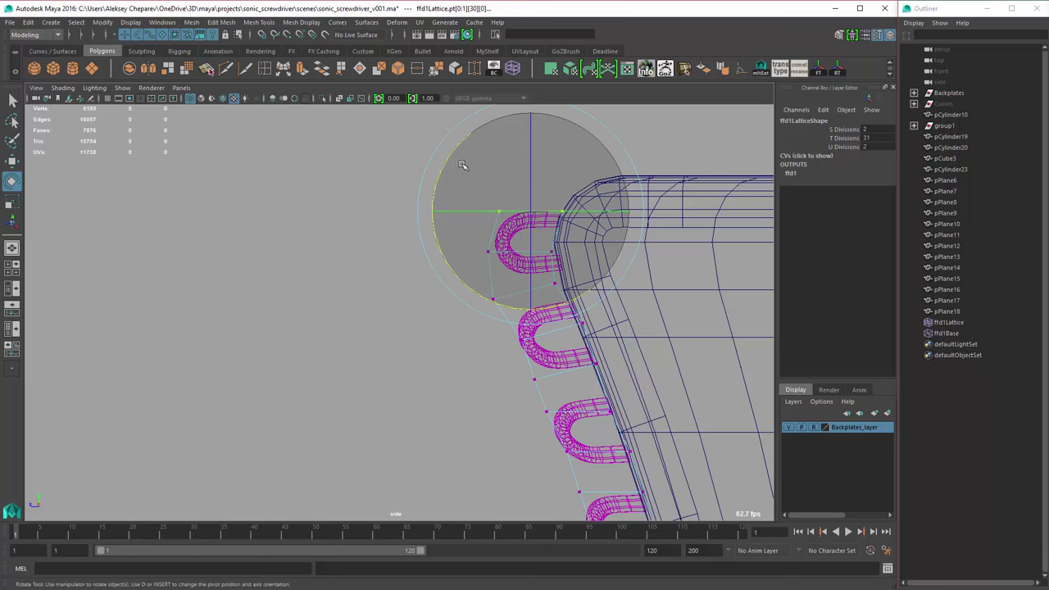
pyautogui.keyDown('alt'); pyautogui.moveTo(516, 389); pyautogui.dragTo(427, 295, button='middle'); pyautogui.keyUp('alt')
pyautogui.moveTo(426, 295); pyautogui.dragTo(564, 355)
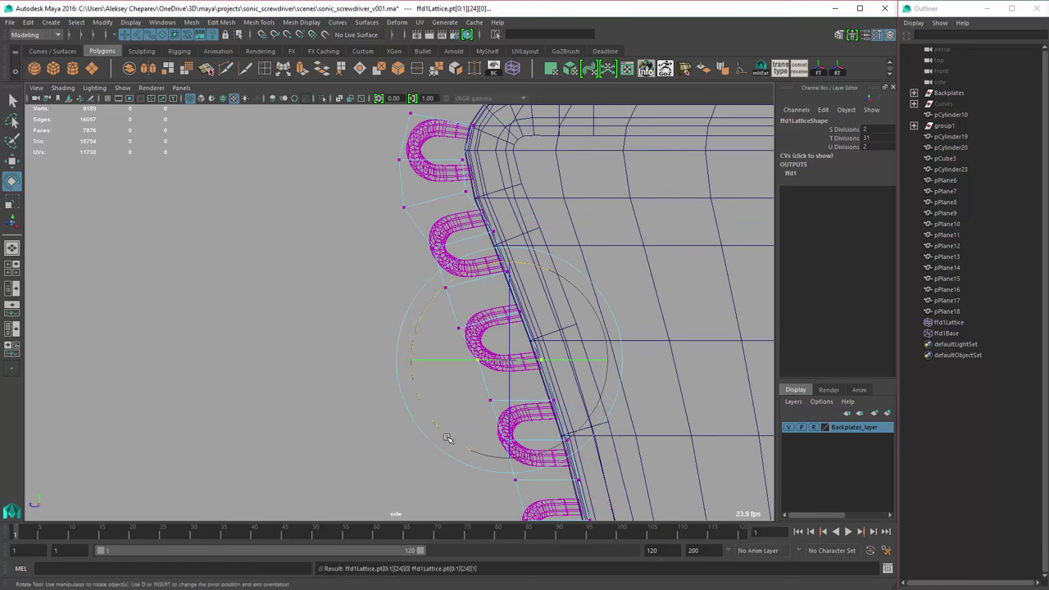
pyautogui.keyDown('alt'); pyautogui.moveTo(484, 490); pyautogui.dragTo(468, 509, button='middle'); pyautogui.keyUp('alt')
pyautogui.moveTo(566, 381); pyautogui.dragTo(402, 302)
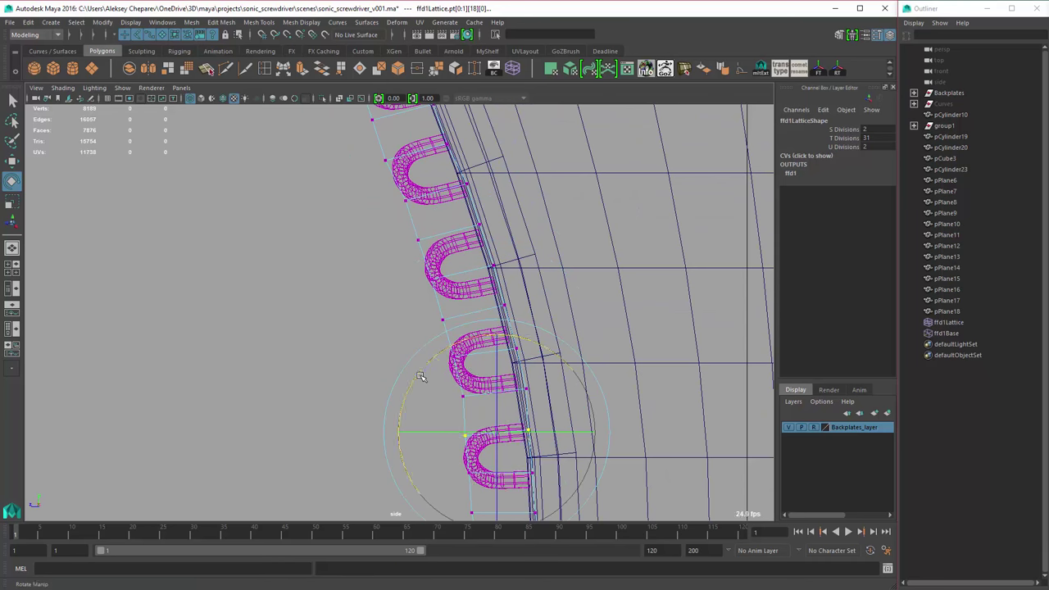
# - Rotate the bottom lattice rows so the lower loops sit square against the handle edge
pyautogui.scroll(-5, 420, 377)
pyautogui.click(418, 378)
pyautogui.scroll(6, 417, 380)
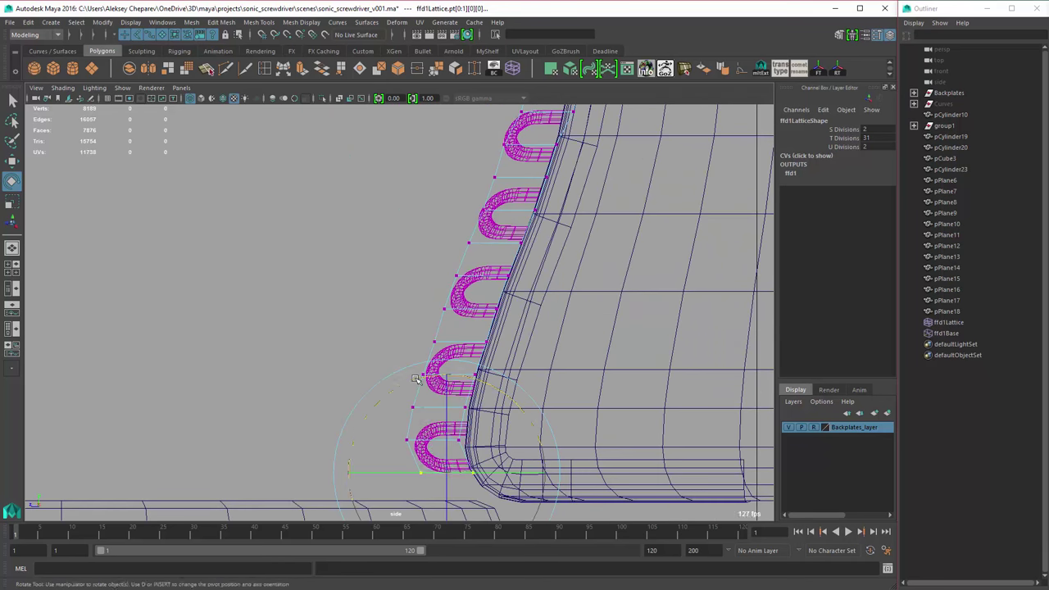
pyautogui.moveTo(283, 392); pyautogui.dragTo(506, 342)
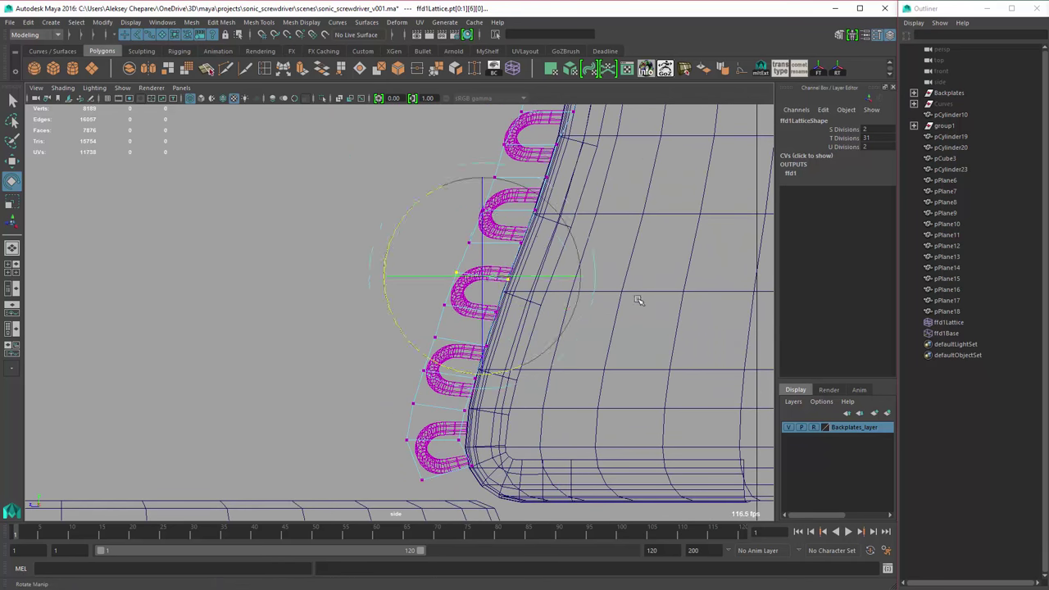
pyautogui.press('Up')
pyautogui.keyDown('alt'); pyautogui.moveTo(659, 318); pyautogui.dragTo(620, 374, button='middle'); pyautogui.keyUp('alt')
pyautogui.press('Up')
pyautogui.press('Up')
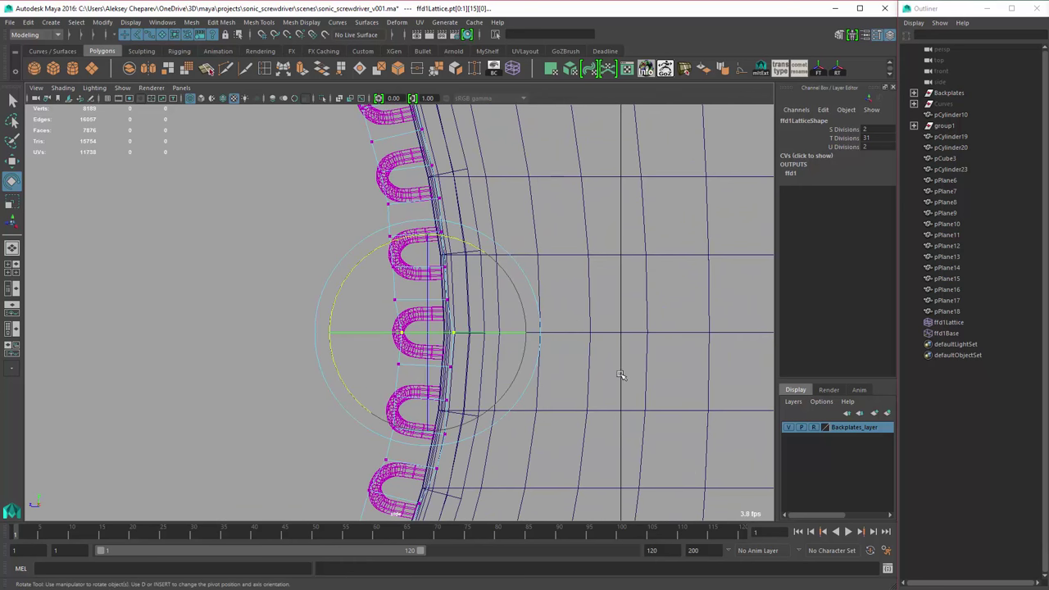
pyautogui.press('q')
pyautogui.keyDown('alt'); pyautogui.moveTo(618, 357); pyautogui.dragTo(384, 211, button='right'); pyautogui.keyUp('alt')
# - Select the strap loops and tumble the perspective view to inspect them
pyautogui.click(404, 197)
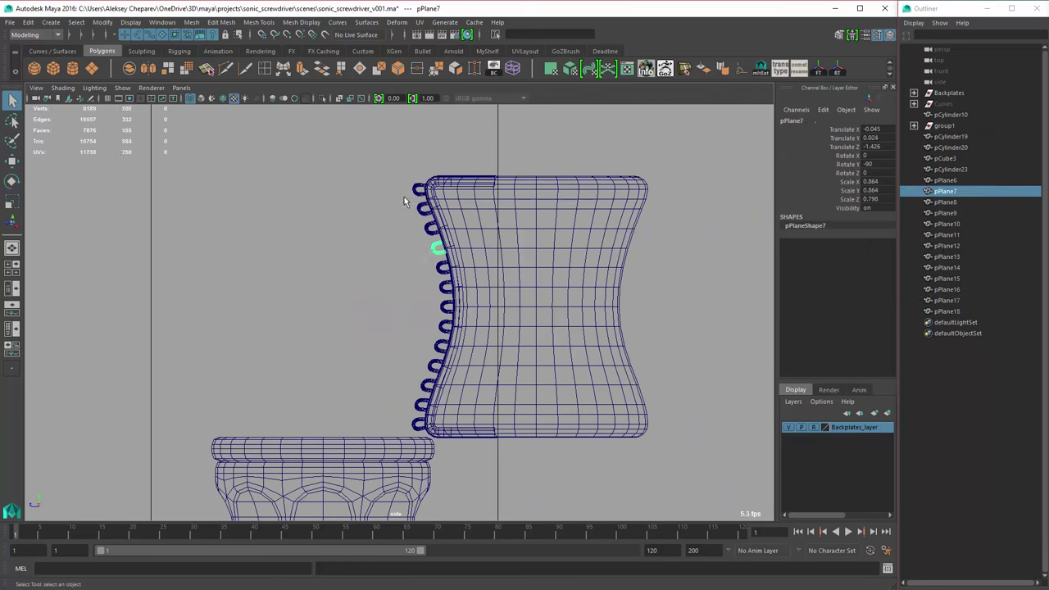
pyautogui.keyDown('shift'); pyautogui.moveTo(404, 197); pyautogui.dragTo(532, 314); pyautogui.keyUp('shift')
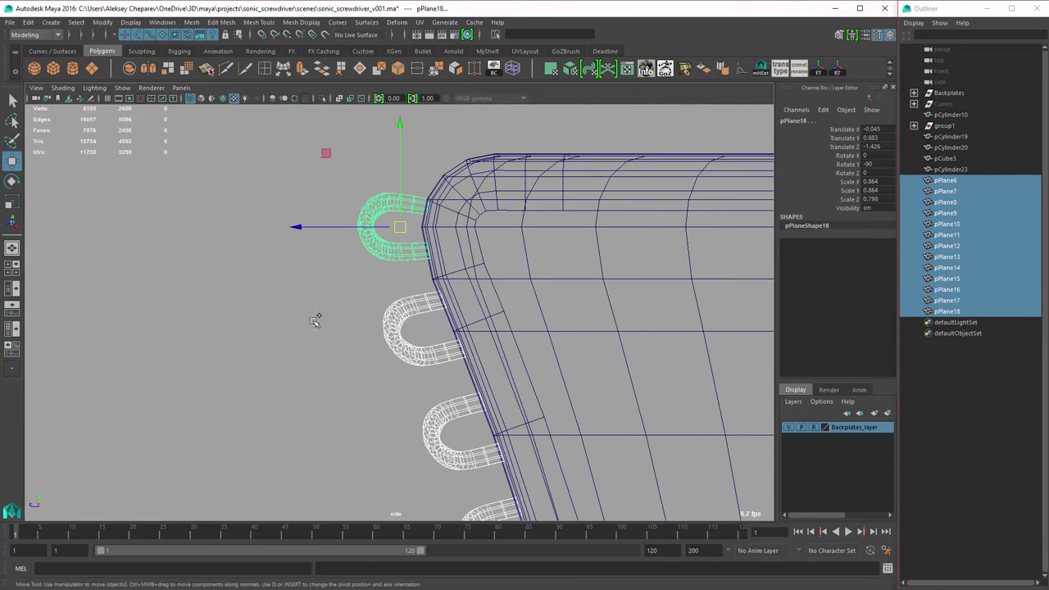
pyautogui.keyDown('alt'); pyautogui.moveTo(316, 314); pyautogui.dragTo(476, 344, button='right'); pyautogui.keyUp('alt')
pyautogui.keyDown('alt'); pyautogui.moveTo(476, 344); pyautogui.dragTo(339, 297); pyautogui.keyUp('alt')
pyautogui.keyDown('alt'); pyautogui.moveTo(340, 297); pyautogui.dragTo(393, 344, button='right'); pyautogui.keyUp('alt')
pyautogui.moveTo(385, 496); pyautogui.dragTo(457, 442)
# - Undo stray view and selection changes and bring up the UV Editor for pPlane18
pyautogui.hotkey('ctrl', 'z')
pyautogui.hotkey('ctrl', 'z')
pyautogui.hotkey('ctrl', 'z')
pyautogui.hotkey('ctrl', 'z')
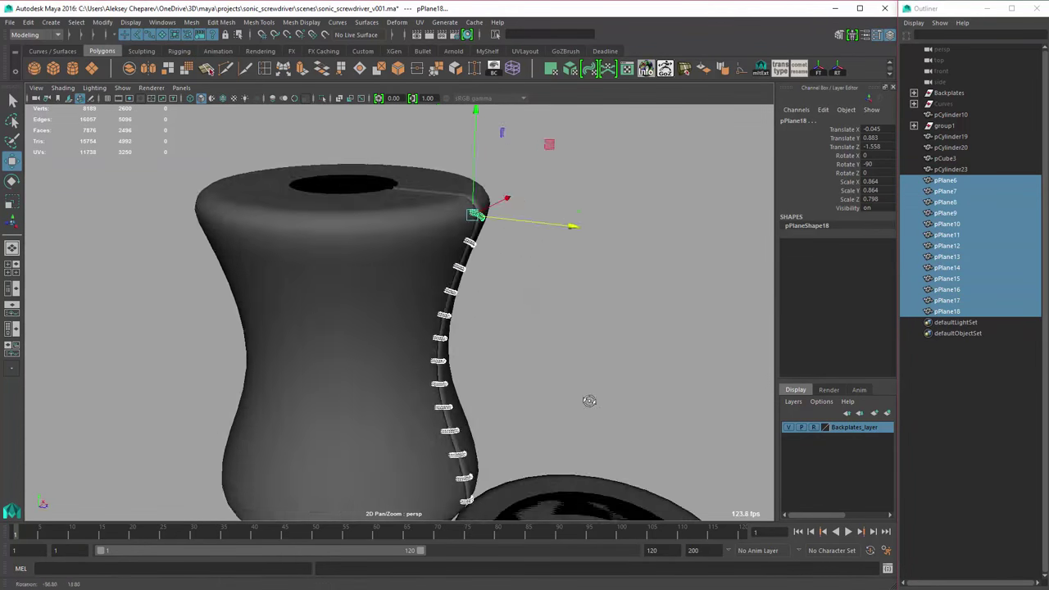
pyautogui.hotkey('shift', 'z')
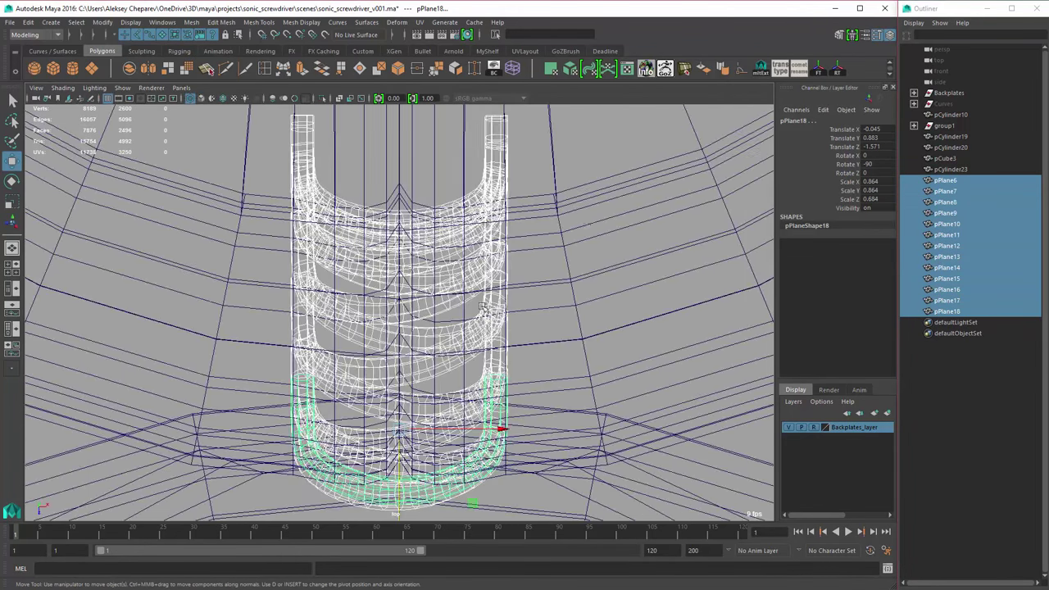
pyautogui.hotkey('ctrl', 'z')
pyautogui.hotkey('shift', 'z')
pyautogui.hotkey('shift', 'z')
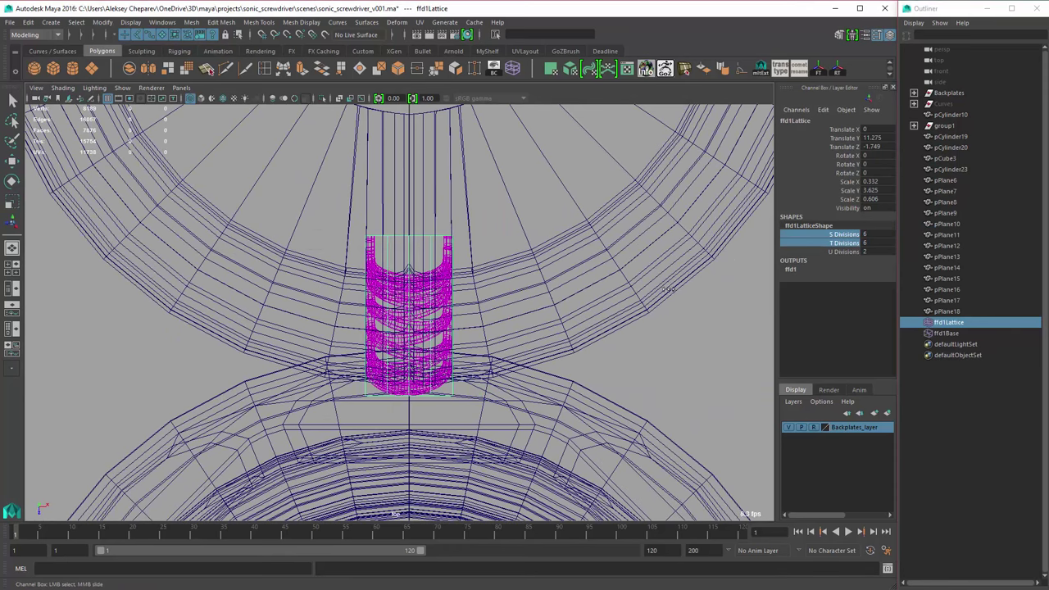
pyautogui.hotkey('ctrl', 'z')
pyautogui.hotkey('ctrl', 'z')
pyautogui.hotkey('ctrl', 'z')
pyautogui.hotkey('ctrl', 'z')
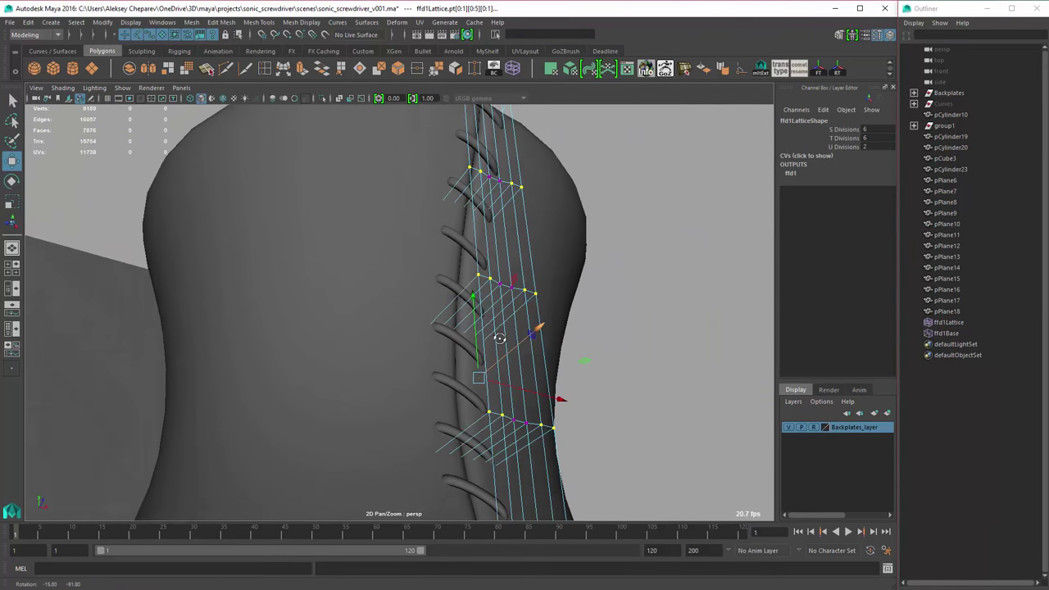
pyautogui.hotkey('ctrl', 'z')
pyautogui.hotkey('ctrl', 'z')
pyautogui.hotkey('ctrl', 'z')
pyautogui.hotkey('ctrl', 'z')
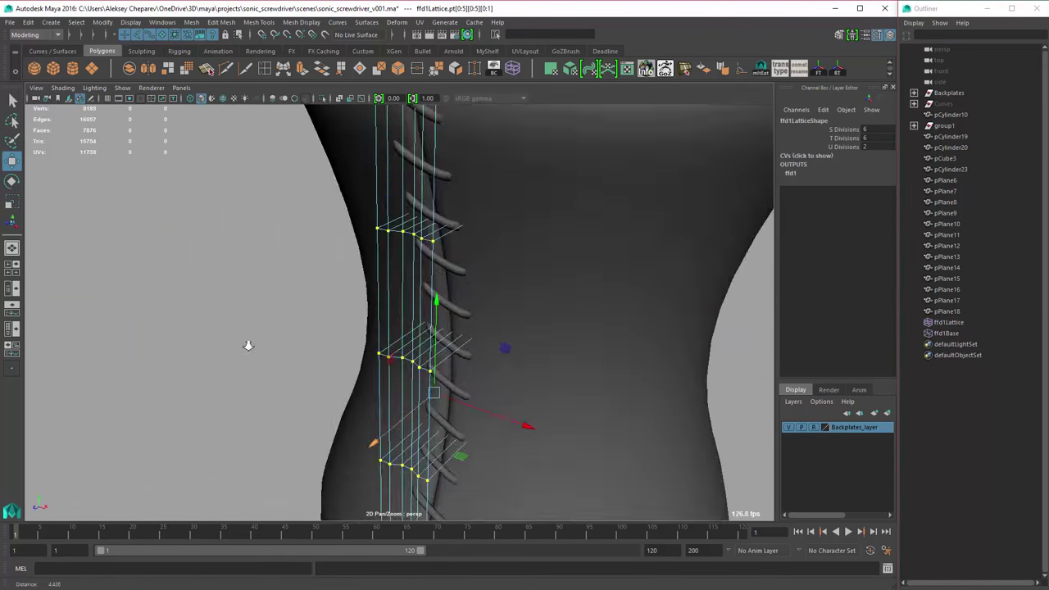
pyautogui.hotkey('ctrl', 'z')
pyautogui.hotkey('ctrl', 'z')
pyautogui.hotkey('ctrl', 'z')
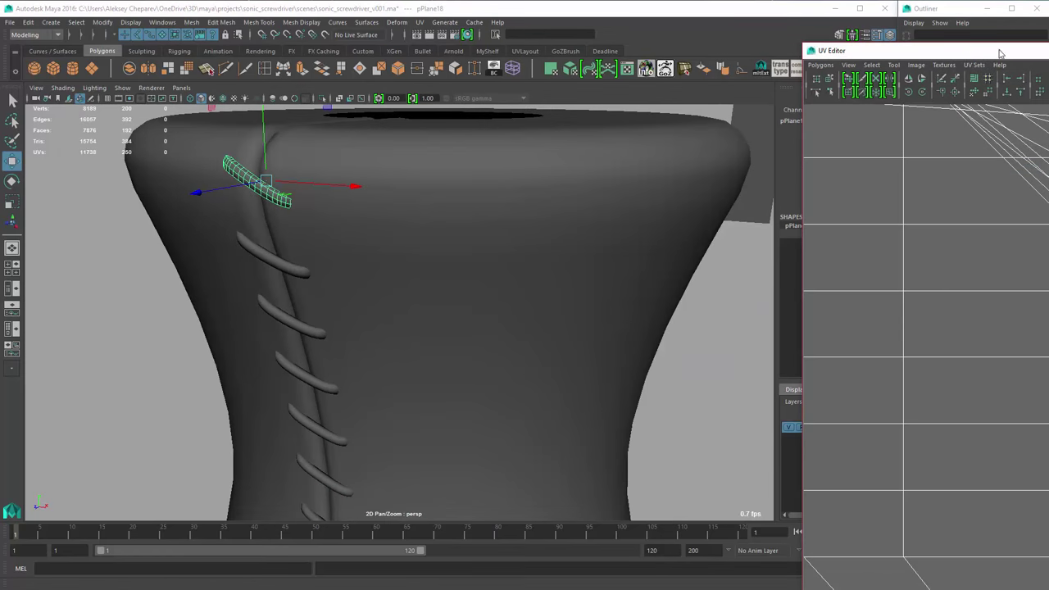
# - Arrange the UV Editor window beside the viewport, checking the loop in wireframe and shaded views
pyautogui.moveTo(999, 53); pyautogui.dragTo(706, 73)
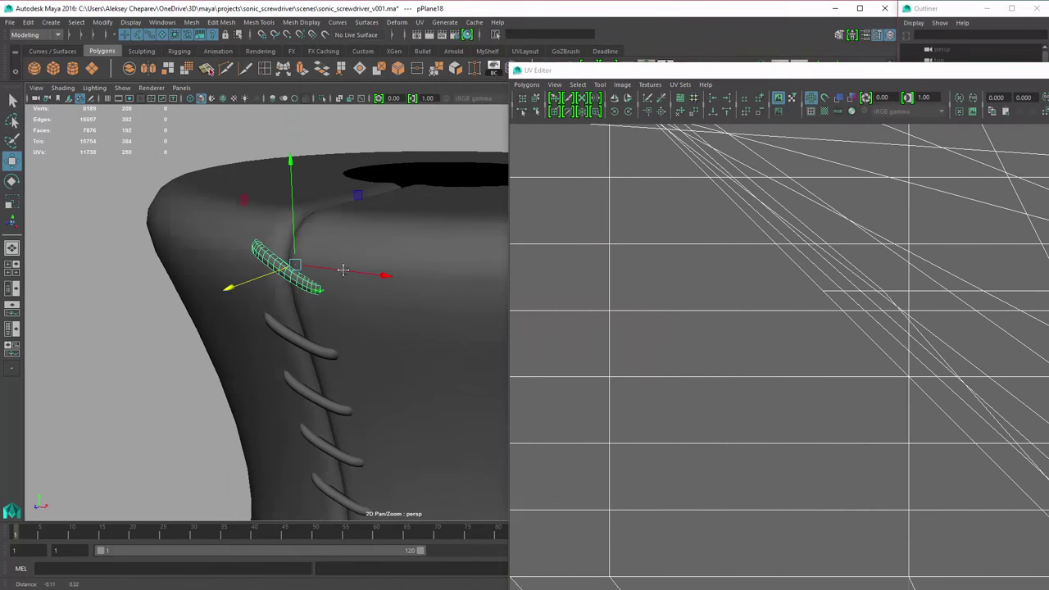
pyautogui.scroll(3, 343, 269)
pyautogui.press('4')
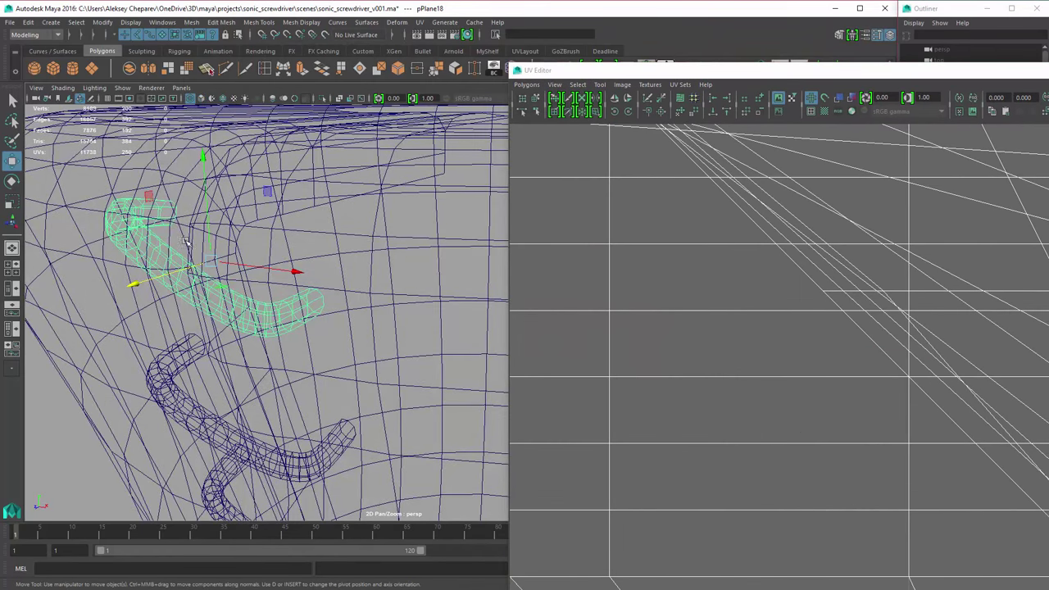
pyautogui.press('5')
pyautogui.scroll(-3, 344, 308)
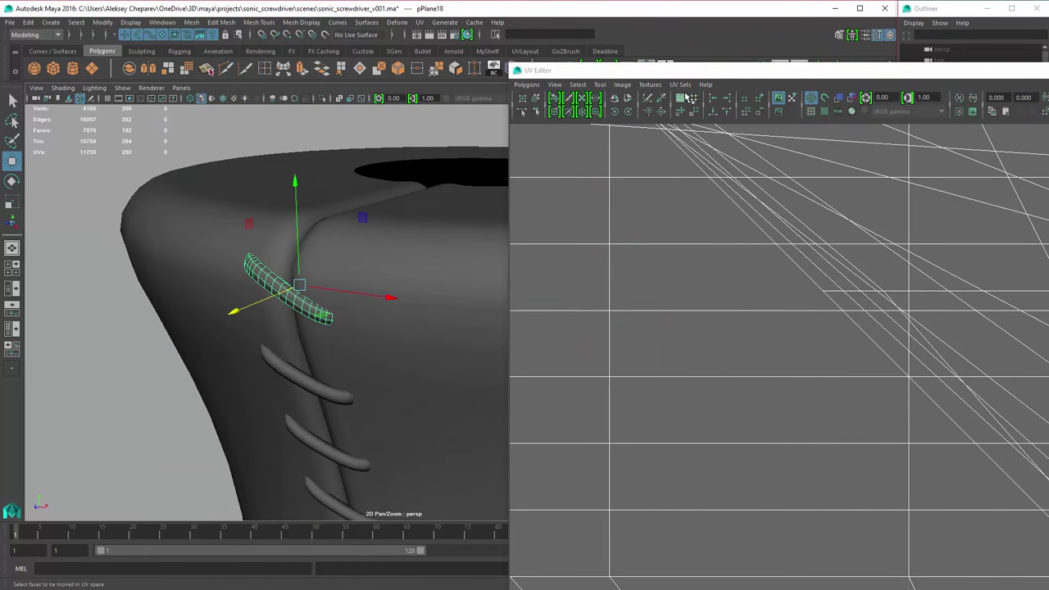
pyautogui.moveTo(625, 70); pyautogui.dragTo(347, 29)
pyautogui.scroll(-6, 533, 199)
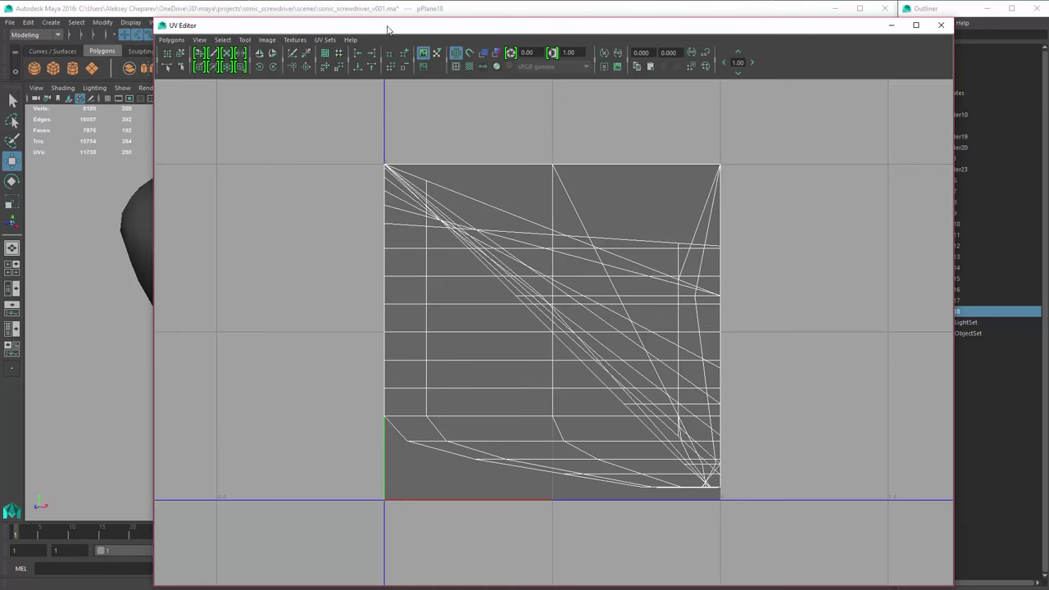
pyautogui.moveTo(387, 29); pyautogui.dragTo(535, 38)
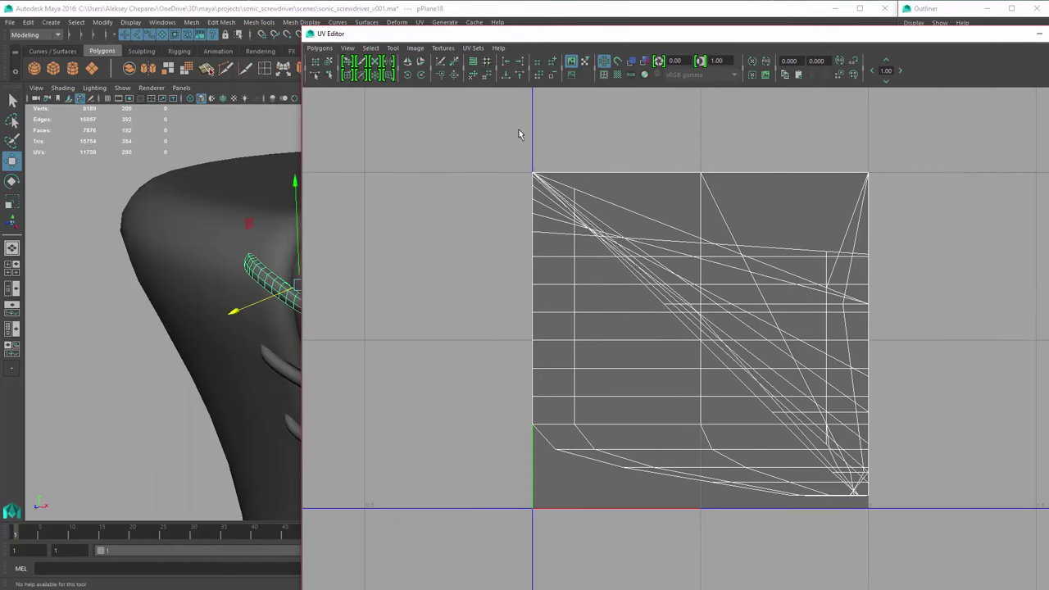
# - Apply Automatic Mapping to pPlane18, creating polyAutoProj1's separate UV shells
pyautogui.moveTo(445, 39); pyautogui.dragTo(433, 111)
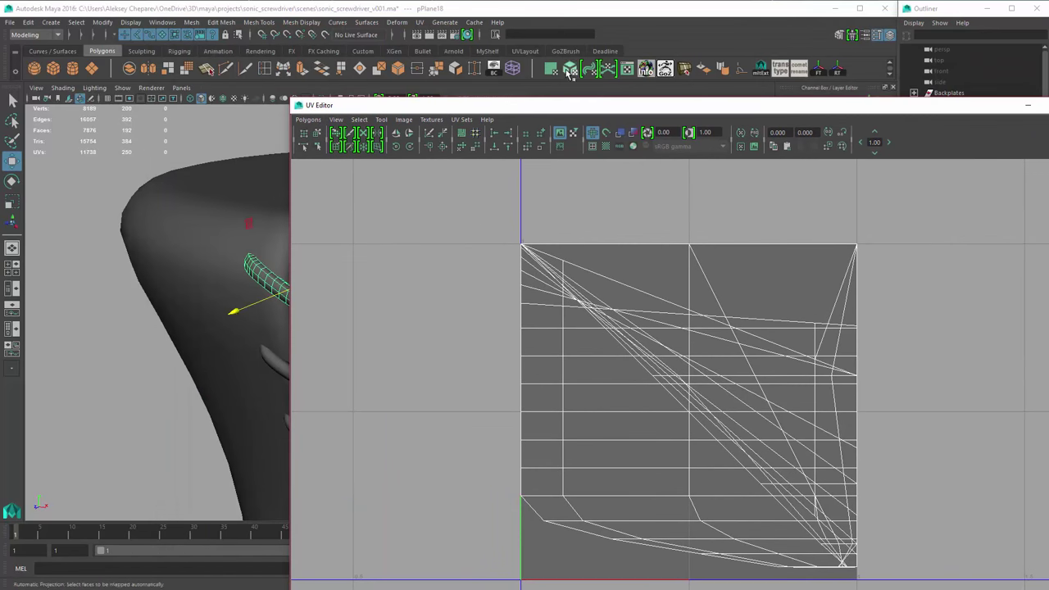
pyautogui.click(608, 69)
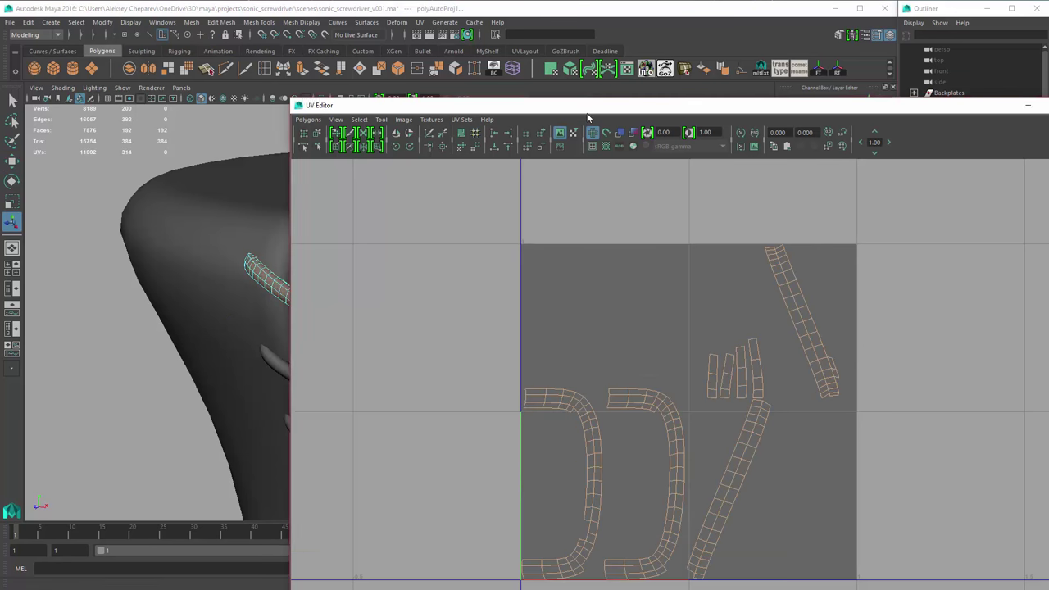
pyautogui.moveTo(588, 107); pyautogui.dragTo(580, 37)
pyautogui.moveTo(572, 216); pyautogui.dragTo(431, 112, button='right')
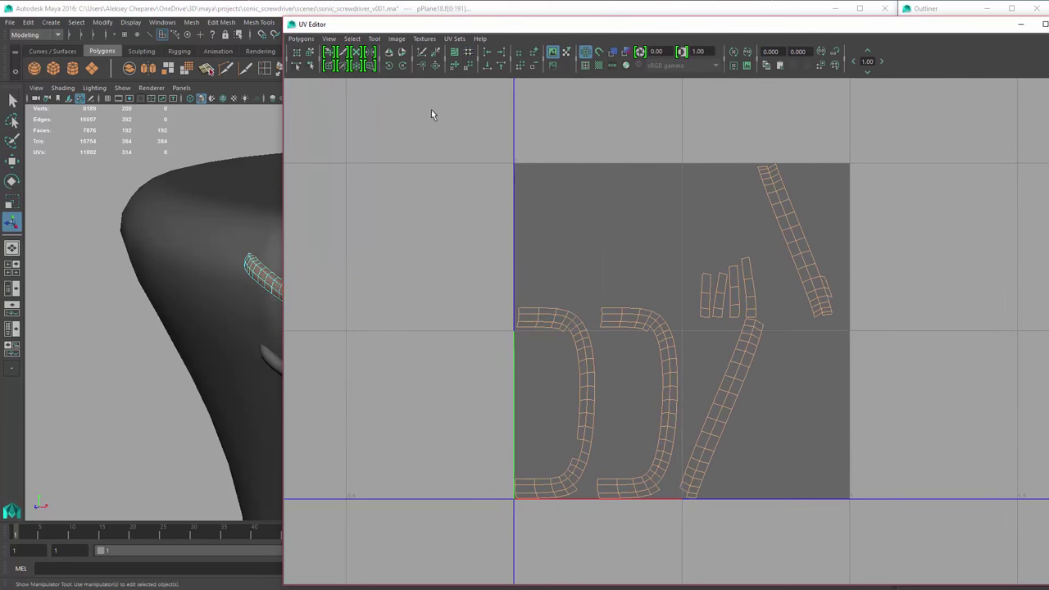
# - Unitize pPlane18's UVs into the 0–1 square and turn on shaded UV display
pyautogui.click(301, 38)
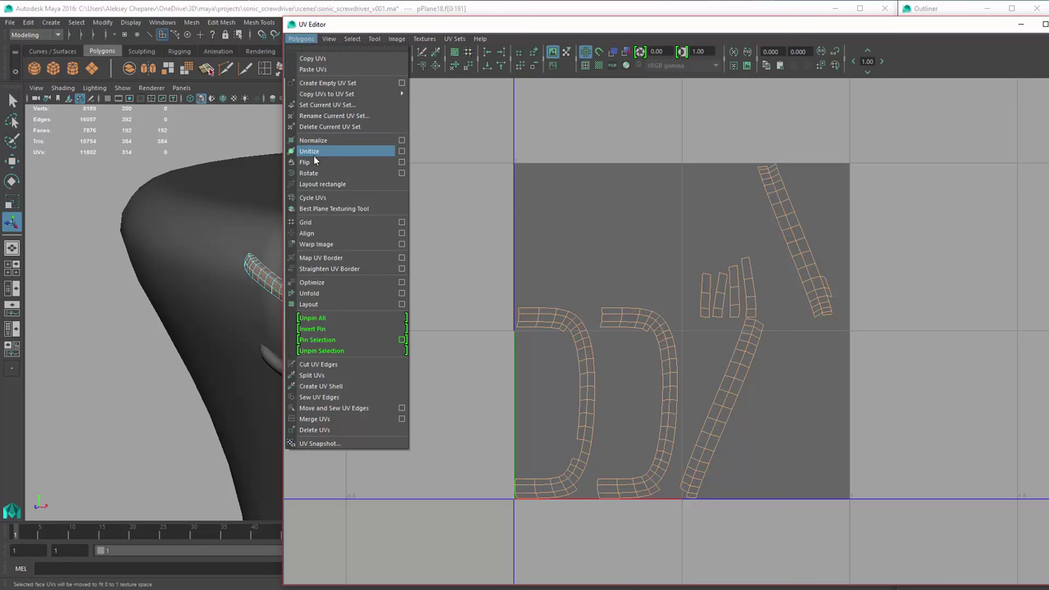
pyautogui.click(365, 150)
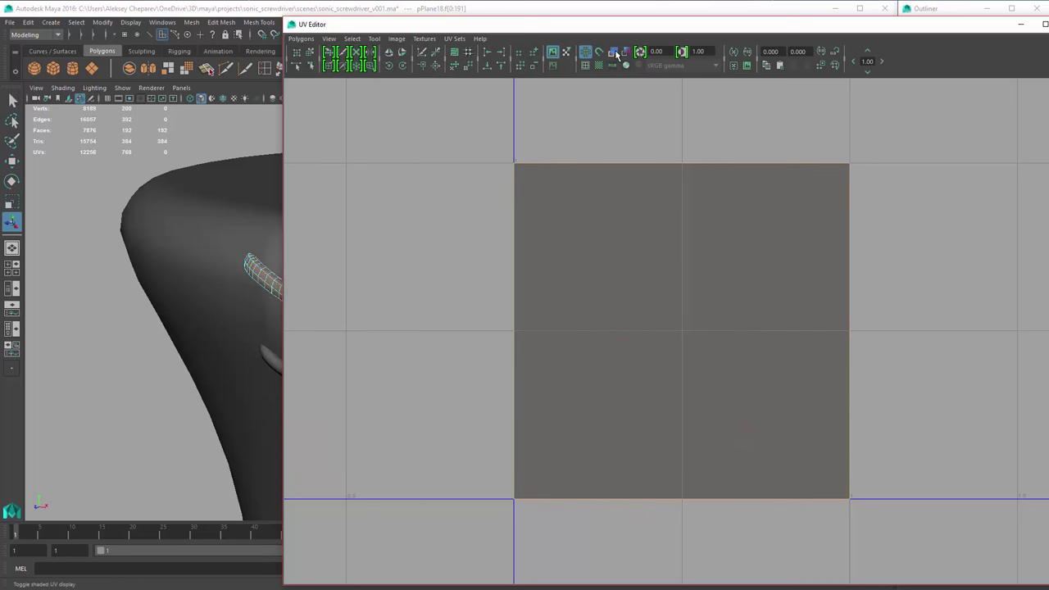
pyautogui.click(616, 53)
pyautogui.moveTo(530, 188); pyautogui.dragTo(528, 216, button='right')
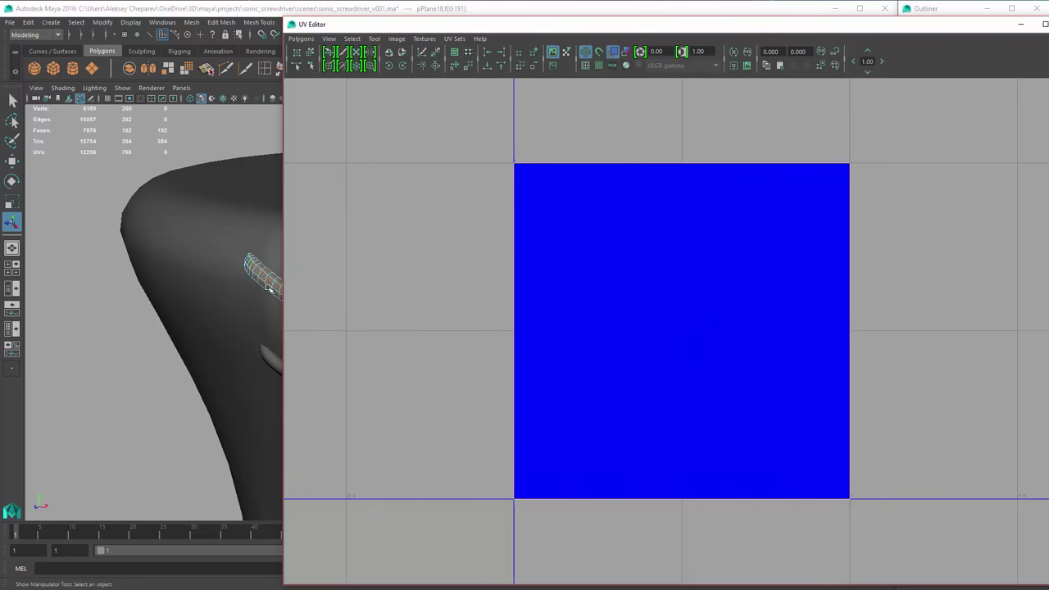
pyautogui.click(596, 183)
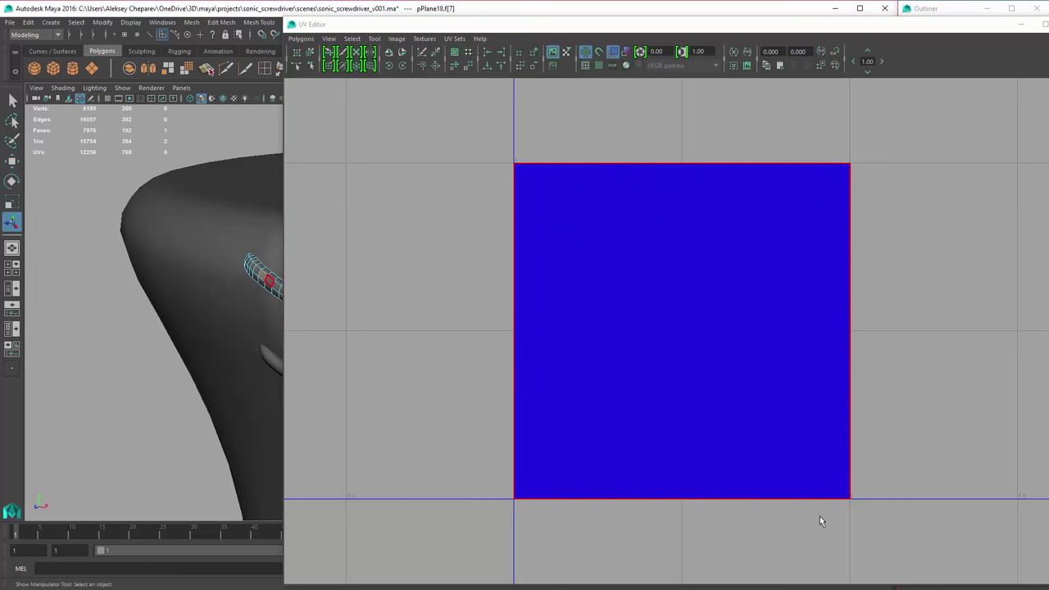
# - Reposition the UV Editor and frame the strap in the viewport in object mode
pyautogui.moveTo(574, 25); pyautogui.dragTo(615, 20)
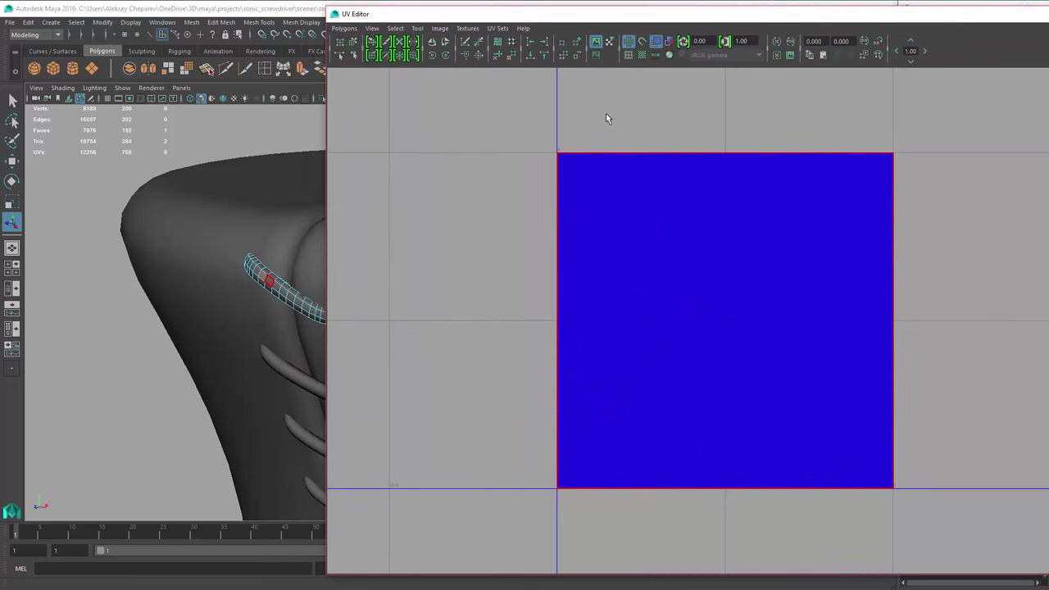
pyautogui.moveTo(427, 16); pyautogui.dragTo(624, 63)
pyautogui.keyDown('alt'); pyautogui.moveTo(410, 187); pyautogui.dragTo(293, 255); pyautogui.keyUp('alt')
pyautogui.keyDown('alt'); pyautogui.moveTo(293, 254); pyautogui.dragTo(447, 283, button='right'); pyautogui.keyUp('alt')
pyautogui.keyDown('alt'); pyautogui.moveTo(447, 284); pyautogui.dragTo(178, 325); pyautogui.keyUp('alt')
pyautogui.moveTo(146, 345); pyautogui.dragTo(194, 330, button='right')
pyautogui.keyDown('alt'); pyautogui.moveTo(194, 330); pyautogui.dragTo(296, 281, button='middle'); pyautogui.keyUp('alt')
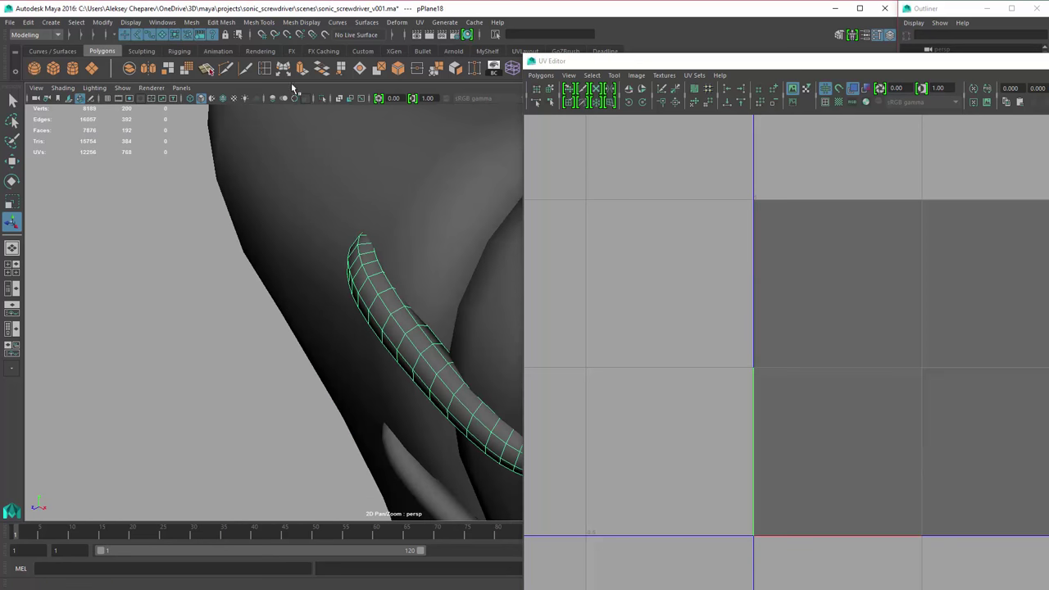
# - Frame the strap loop and select an edge loop on it
pyautogui.click(322, 98)
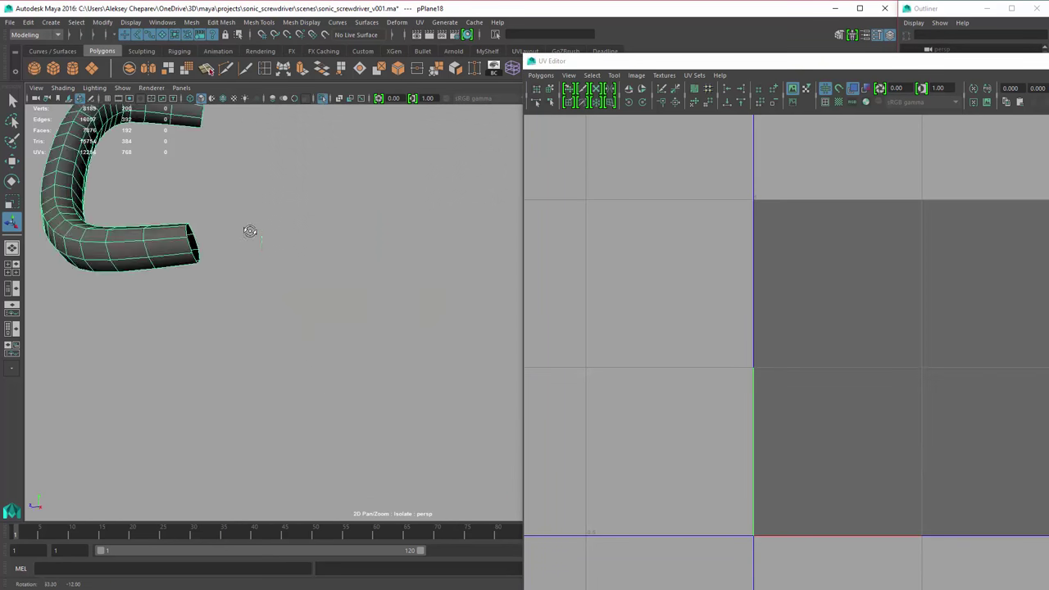
pyautogui.press('f')
pyautogui.rightClick(311, 181)
pyautogui.moveTo(311, 181); pyautogui.dragTo(310, 152, button='right')
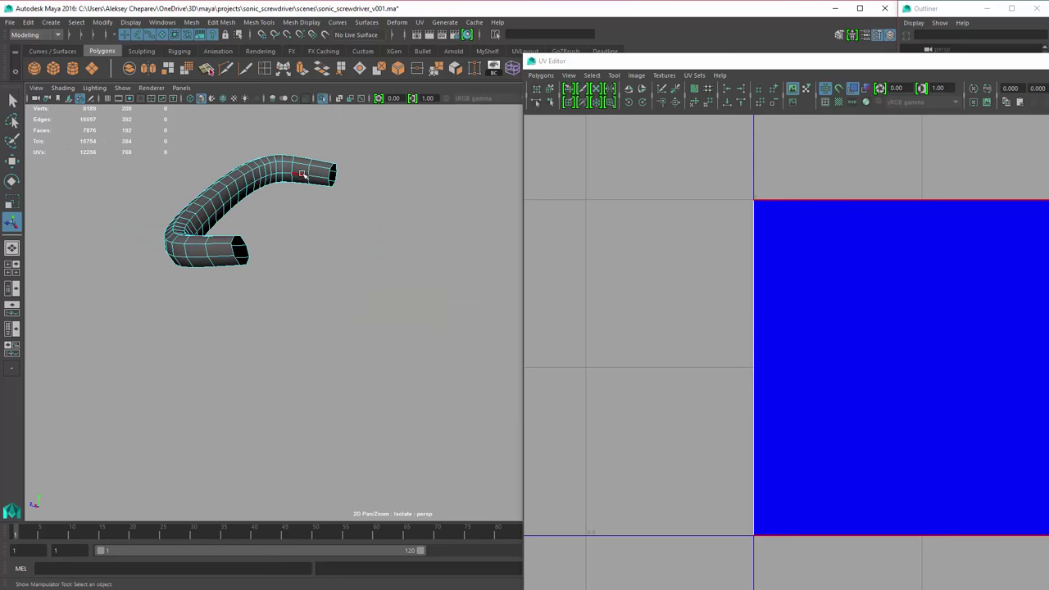
pyautogui.doubleClick(304, 176)
pyautogui.keyDown('alt'); pyautogui.moveTo(269, 168); pyautogui.dragTo(304, 208, button='middle'); pyautogui.keyUp('alt')
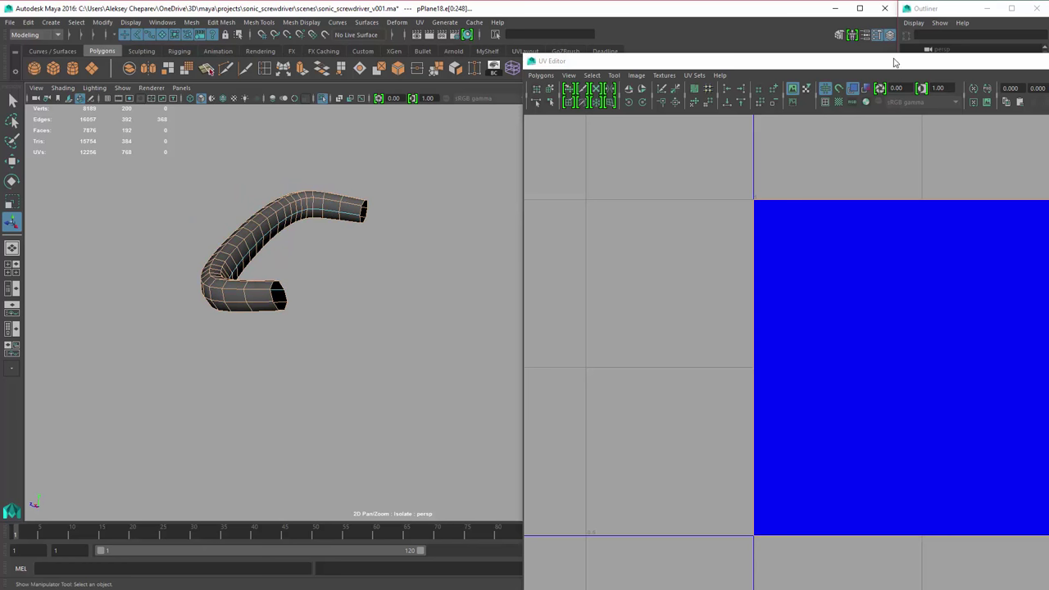
# - Move and Sew the selected UV edges into one continuous strip shell
pyautogui.moveTo(894, 63); pyautogui.dragTo(768, 30)
pyautogui.keyDown('alt'); pyautogui.moveTo(778, 189); pyautogui.dragTo(464, 51, button='right'); pyautogui.keyUp('alt')
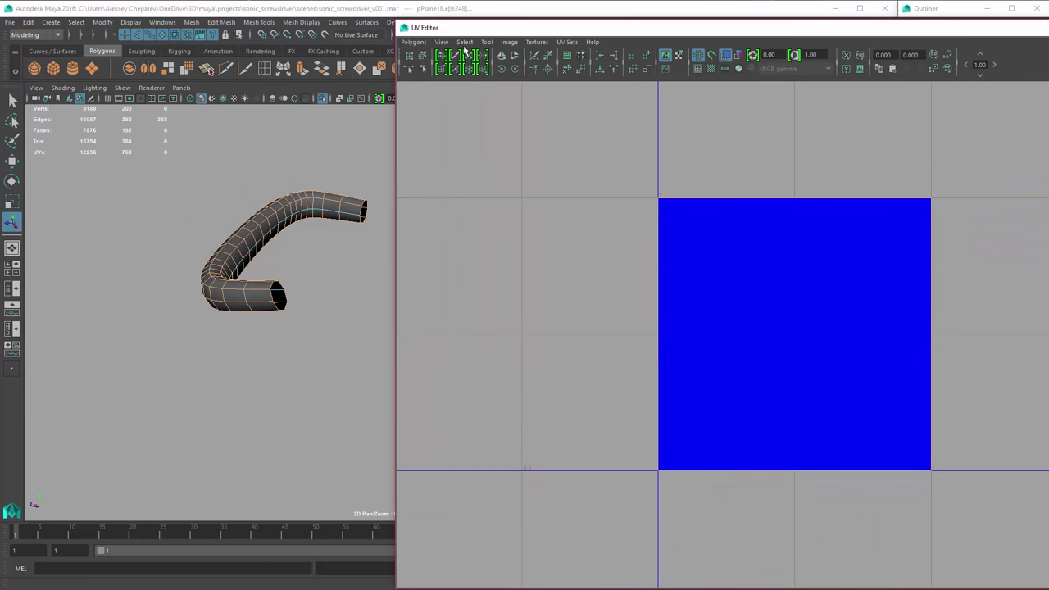
pyautogui.click(414, 42)
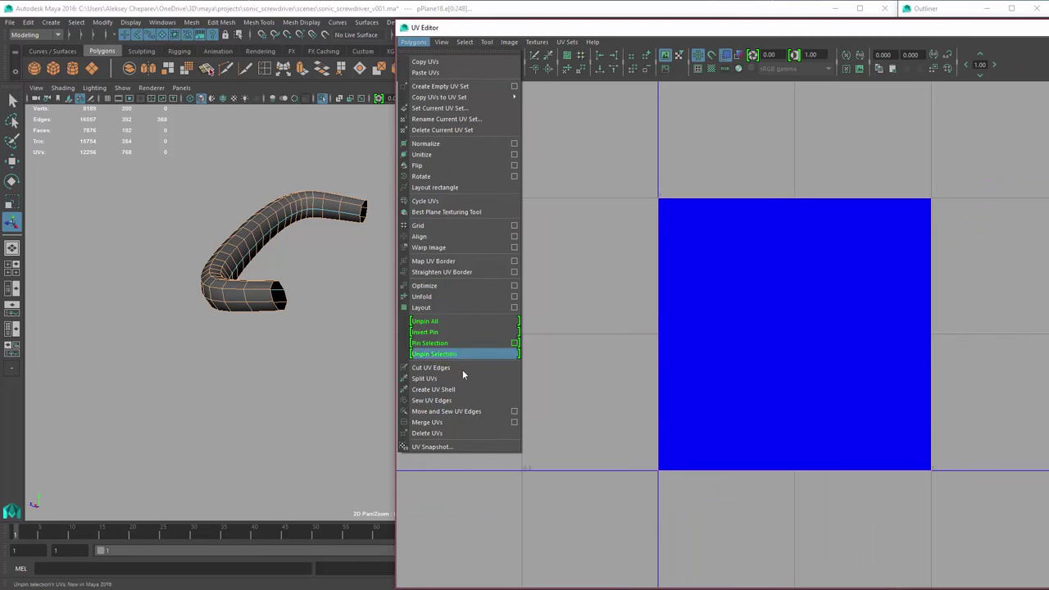
pyautogui.click(456, 411)
# - Select all UVs of the sewn shell and display checkered tiles on them
pyautogui.scroll(2, 872, 334)
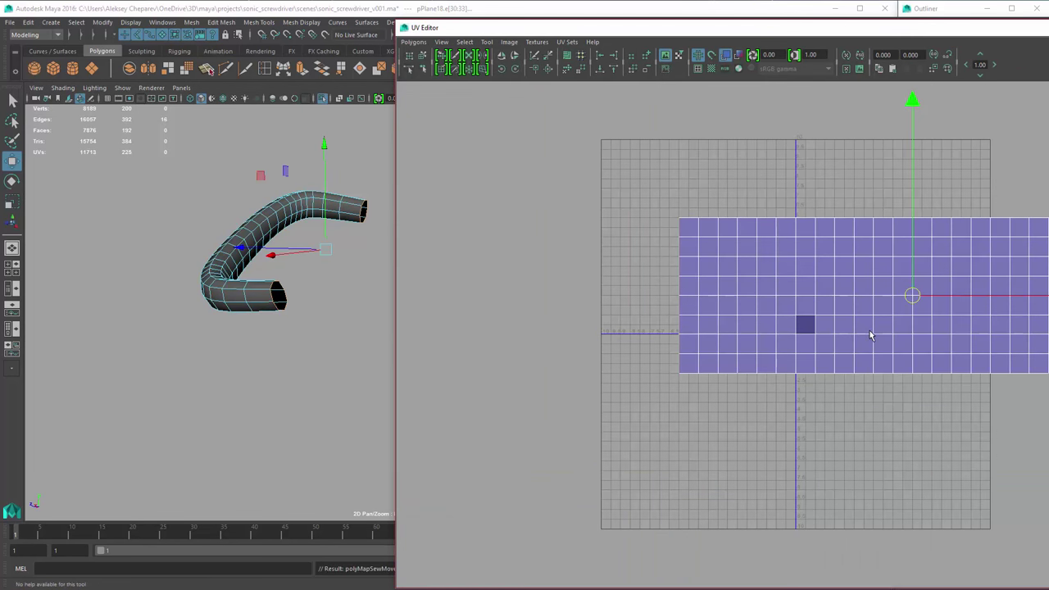
pyautogui.keyDown('alt'); pyautogui.moveTo(916, 306); pyautogui.dragTo(761, 307, button='middle'); pyautogui.keyUp('alt')
pyautogui.moveTo(604, 241); pyautogui.dragTo(632, 241, button='right')
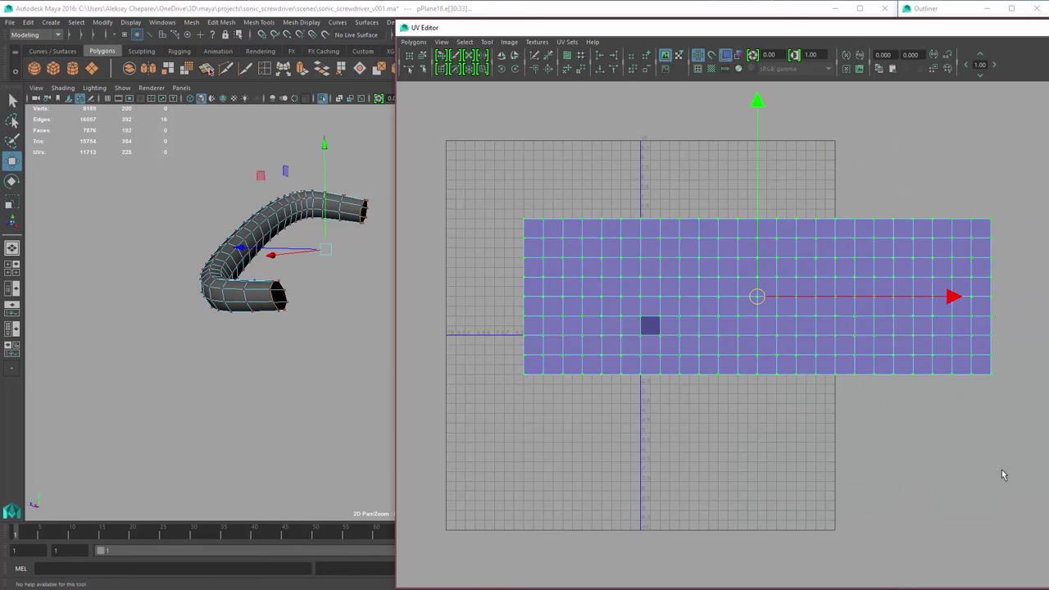
pyautogui.click(698, 71)
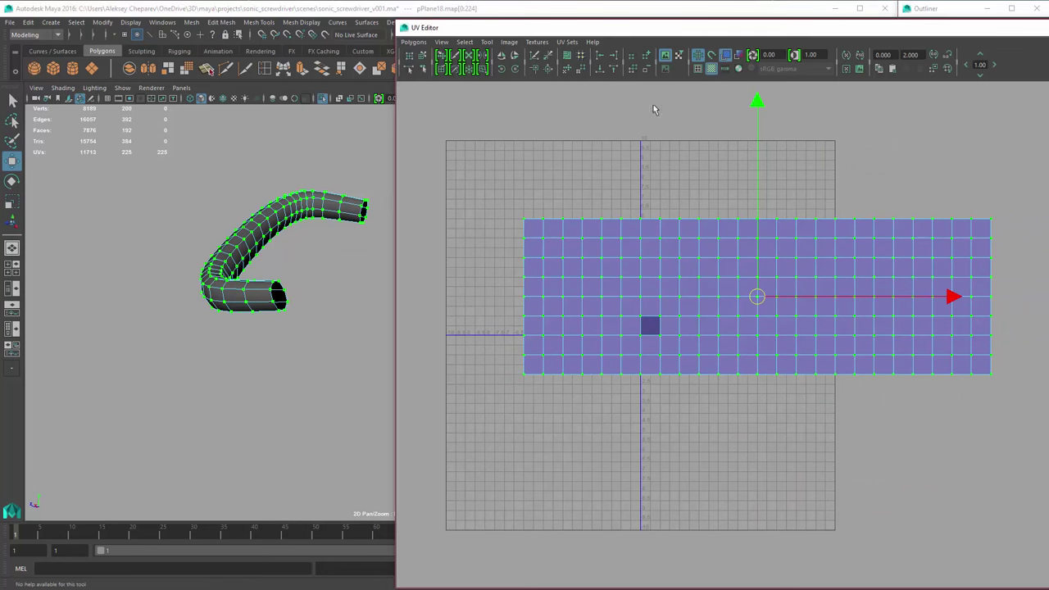
pyautogui.scroll(5, 191, 250)
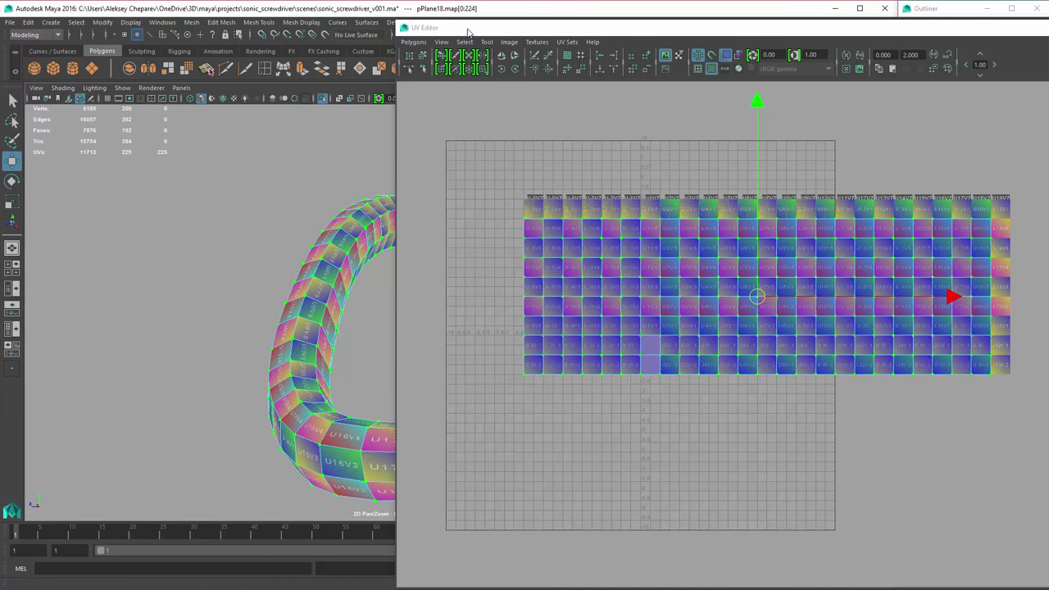
# - Turn the checker tiles off, zoom into the UV grid, and enlarge the UV Editor up and left
pyautogui.moveTo(459, 27); pyautogui.dragTo(735, 78)
pyautogui.keyDown('alt'); pyautogui.moveTo(459, 254); pyautogui.dragTo(480, 313); pyautogui.keyUp('alt')
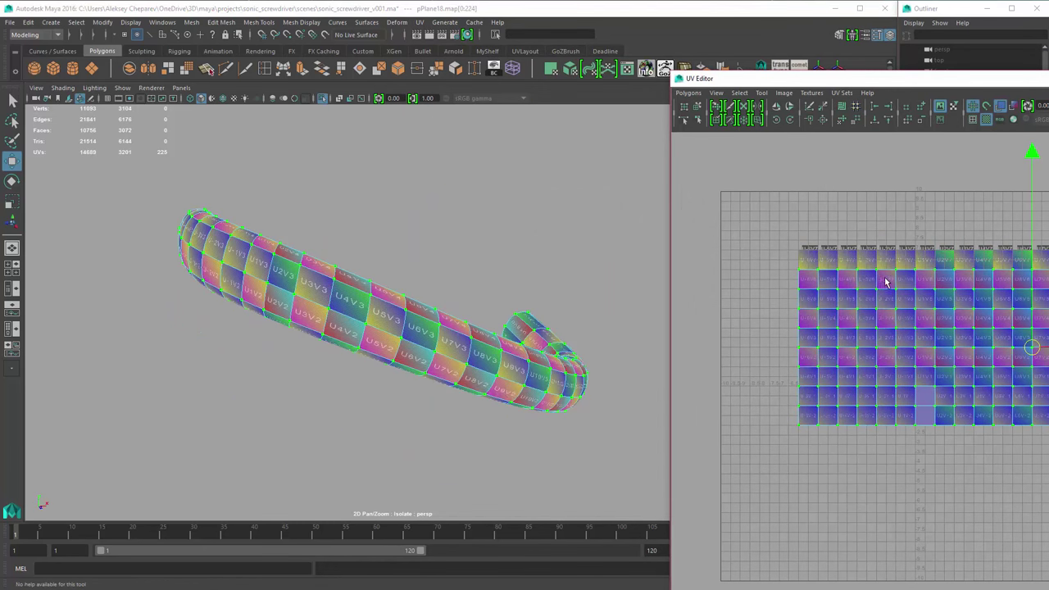
pyautogui.keyDown('alt'); pyautogui.moveTo(885, 282); pyautogui.dragTo(792, 283, button='middle'); pyautogui.keyUp('alt')
pyautogui.moveTo(721, 220); pyautogui.dragTo(1048, 521)
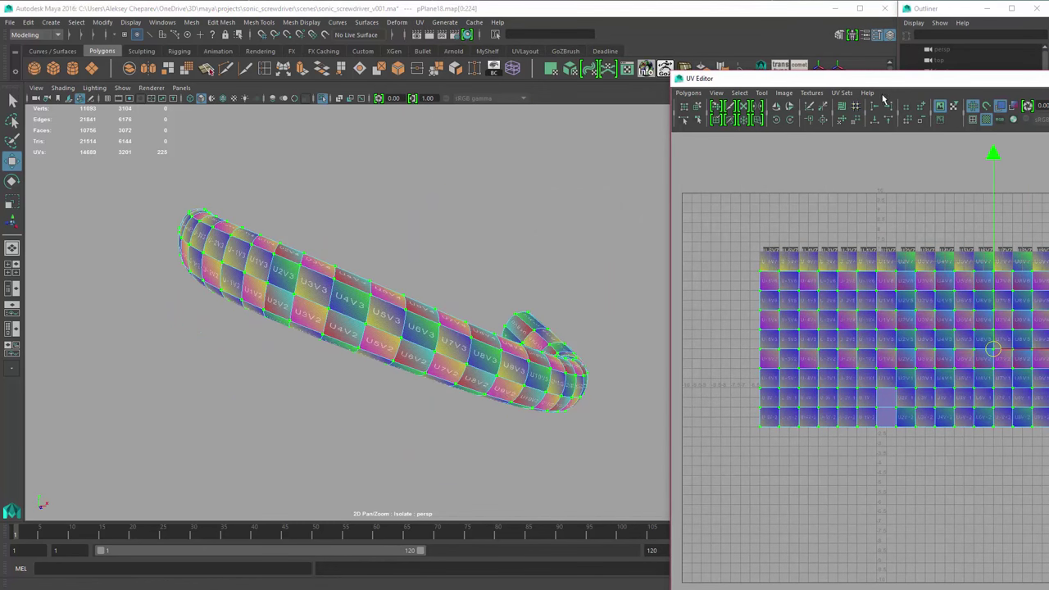
pyautogui.click(987, 121)
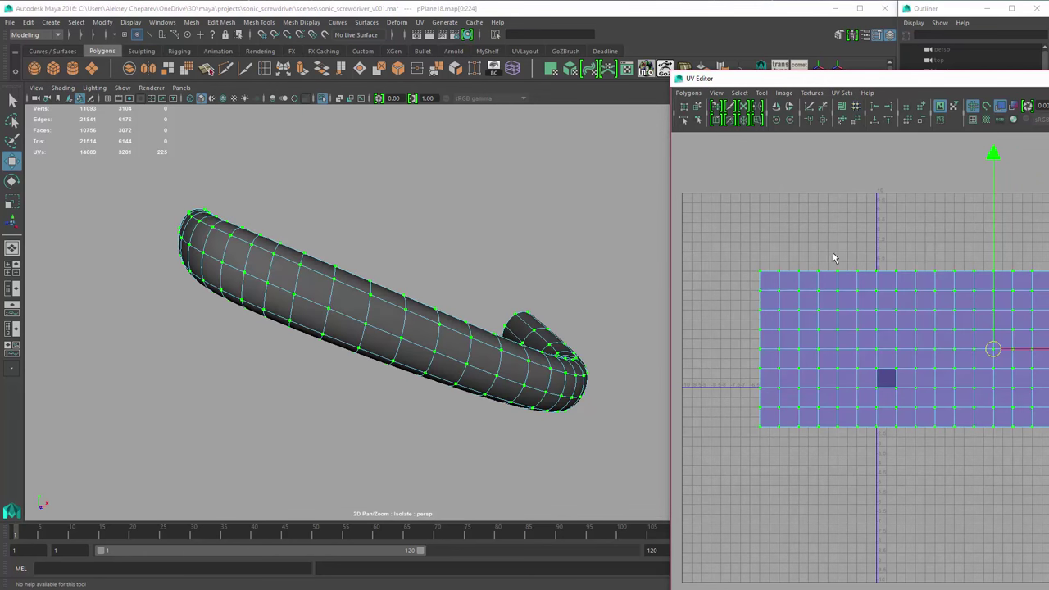
pyautogui.keyDown('alt'); pyautogui.moveTo(832, 258); pyautogui.dragTo(881, 290, button='right'); pyautogui.keyUp('alt')
pyautogui.moveTo(884, 78); pyautogui.dragTo(469, 43)
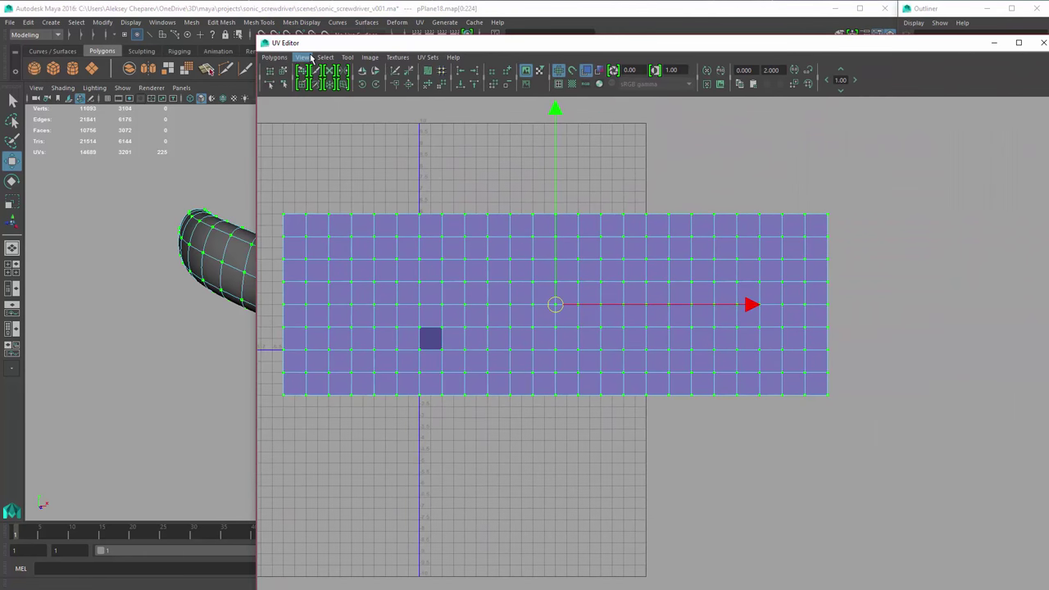
# - Unfold pPlane18's UV strip with the Legacy method from the Unfold UVs options
pyautogui.click(309, 59)
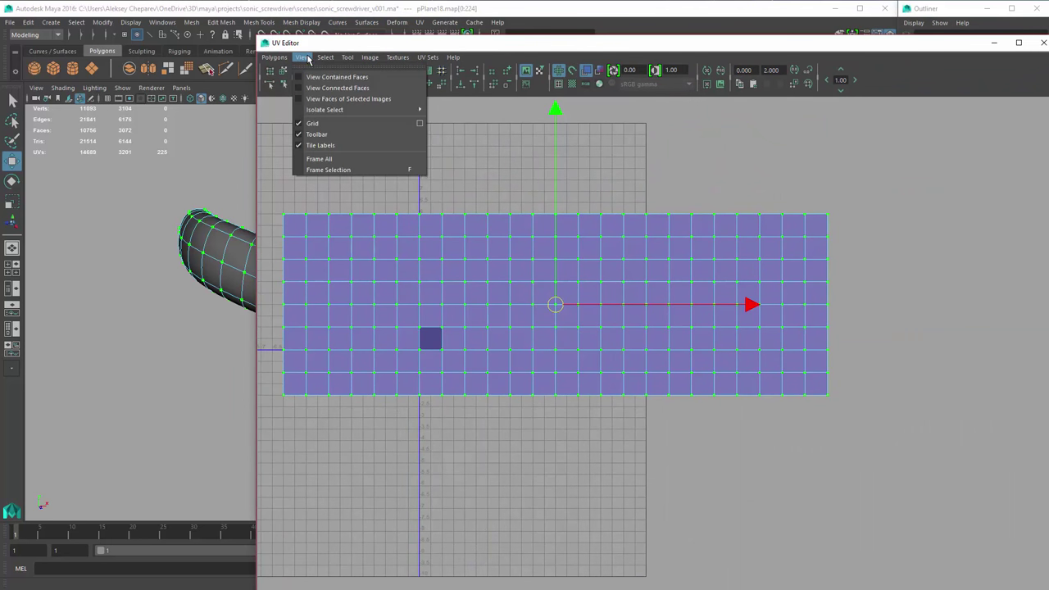
pyautogui.click(303, 53)
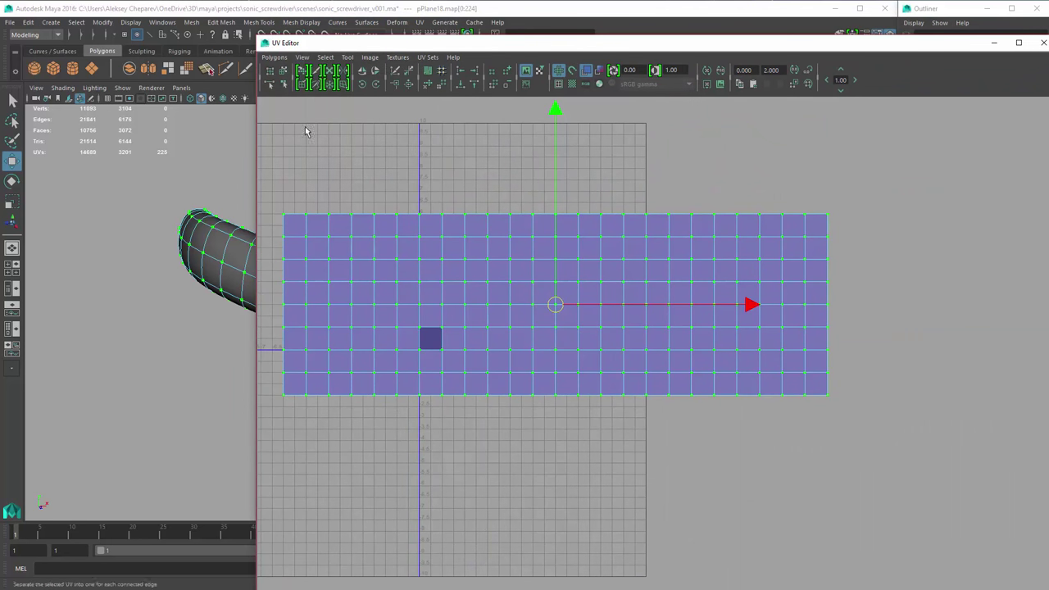
pyautogui.click(197, 178)
pyautogui.click(285, 59)
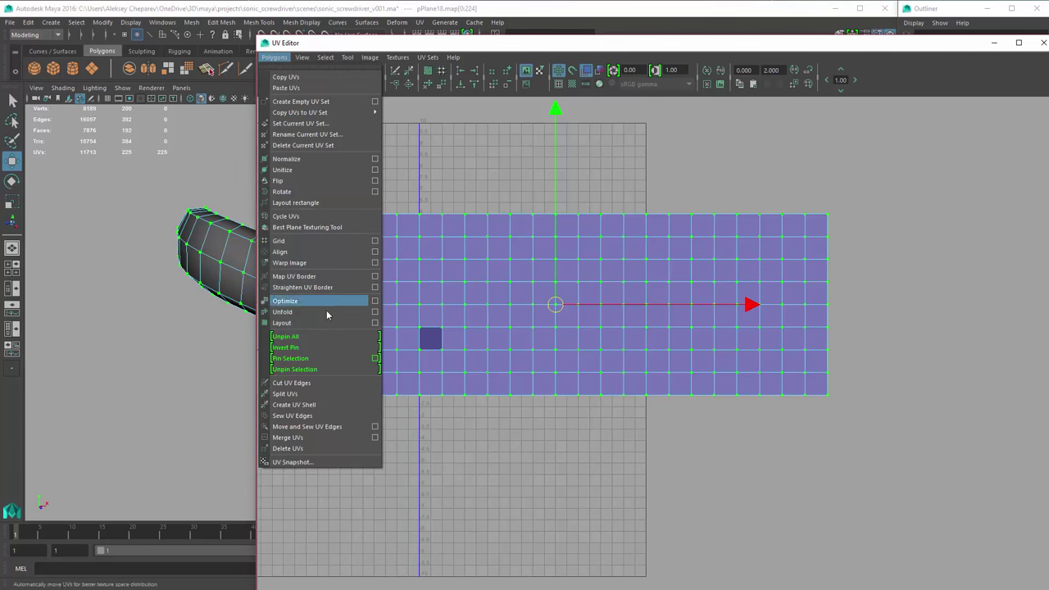
pyautogui.click(374, 312)
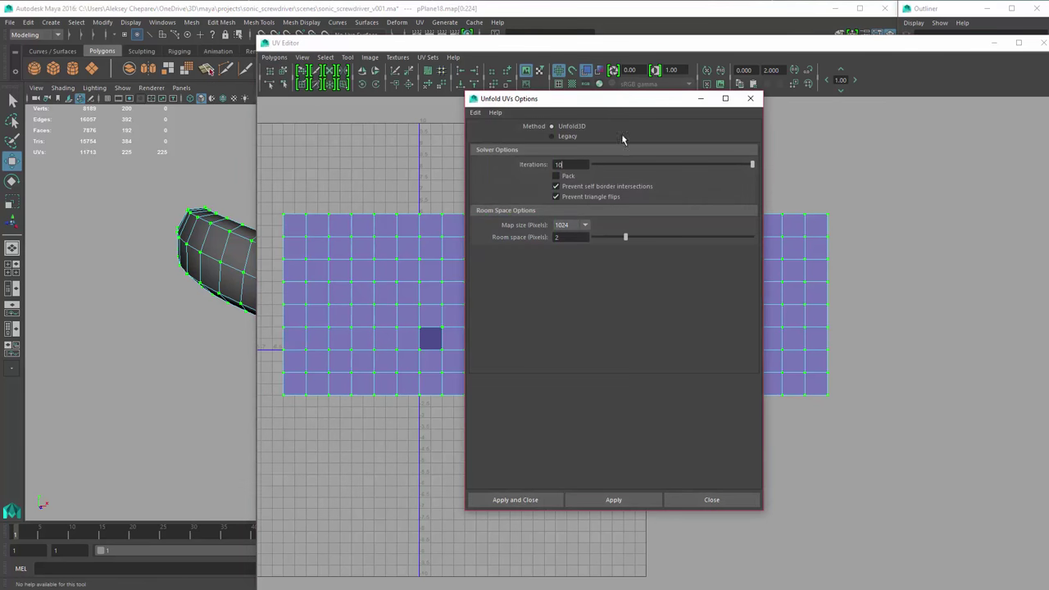
pyautogui.moveTo(598, 102); pyautogui.dragTo(725, 112)
pyautogui.click(691, 146)
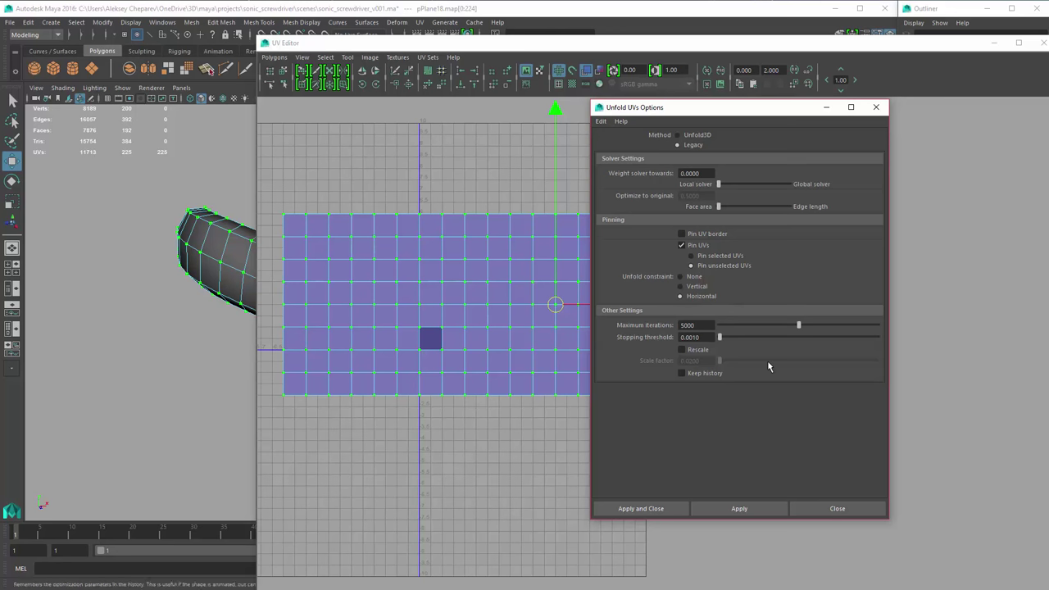
pyautogui.click(743, 509)
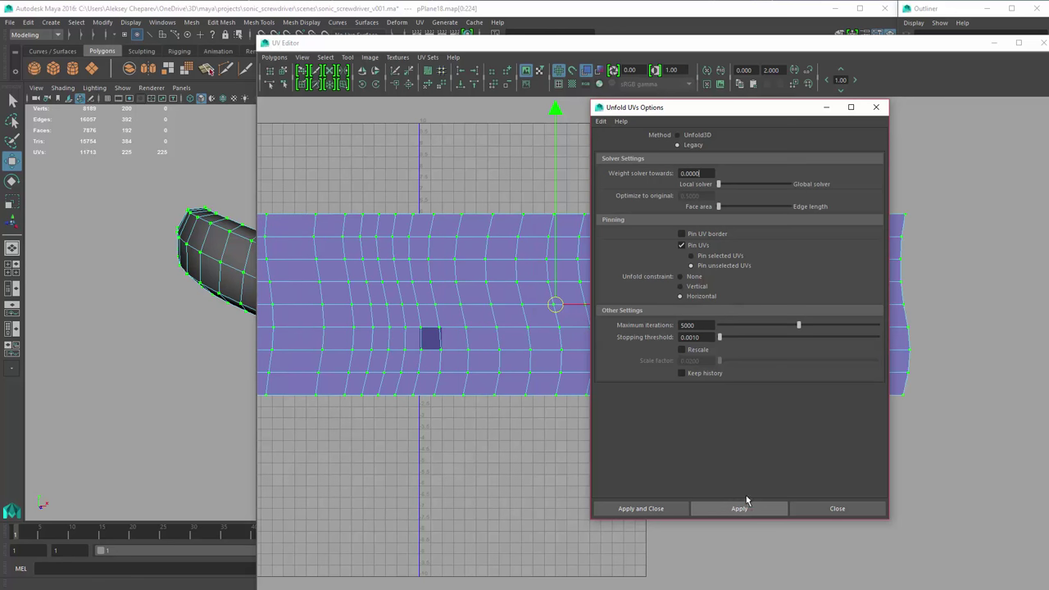
pyautogui.click(877, 108)
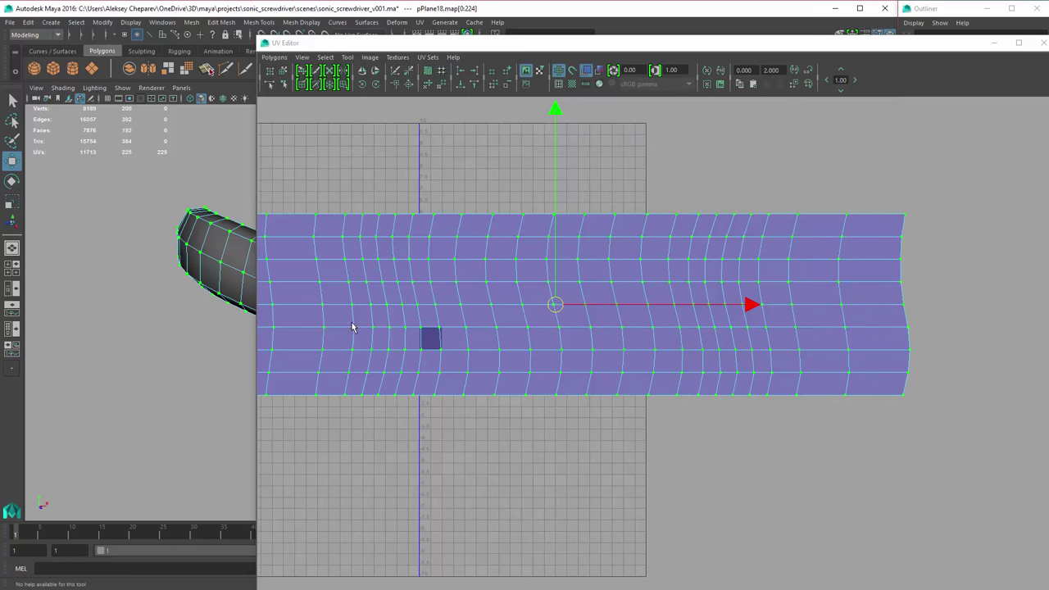
pyautogui.scroll(3, 353, 328)
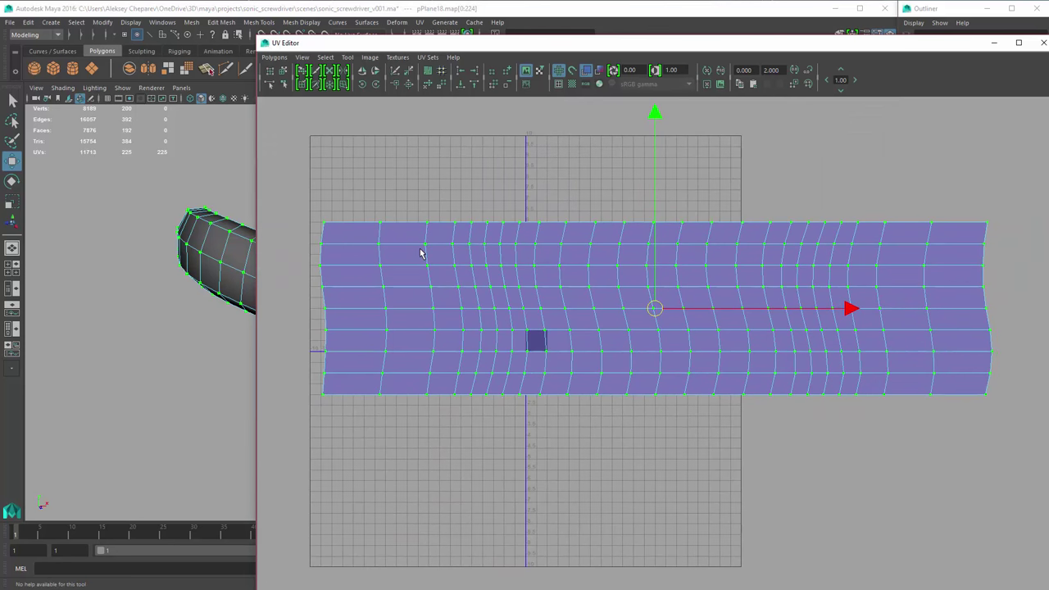
# - Align the leftmost UV column to minimum U, undoing an accidental shell shift
pyautogui.moveTo(312, 317); pyautogui.dragTo(345, 402)
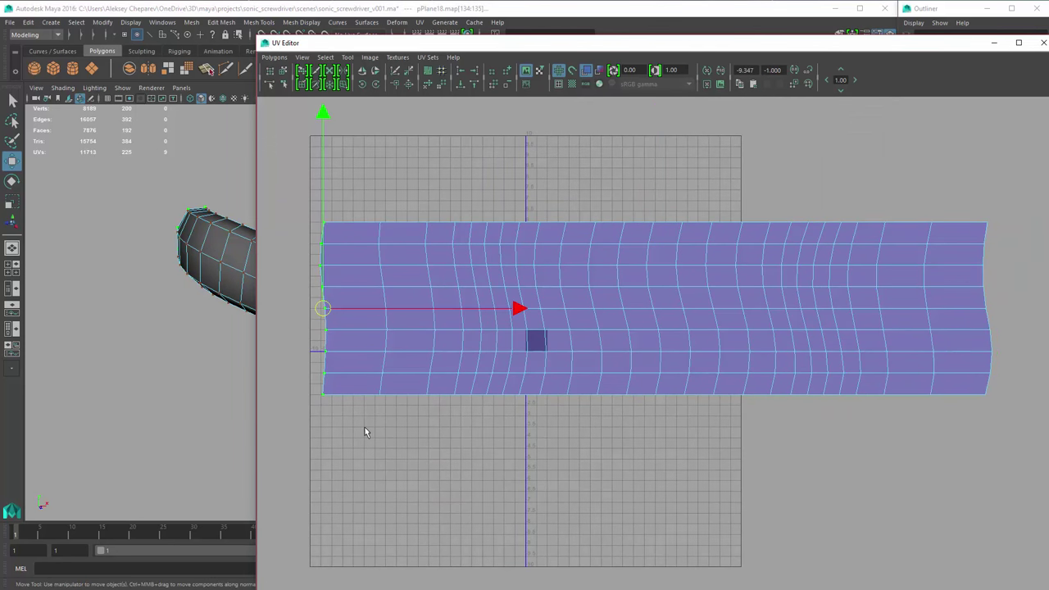
pyautogui.click(462, 70)
pyautogui.doubleClick(418, 238)
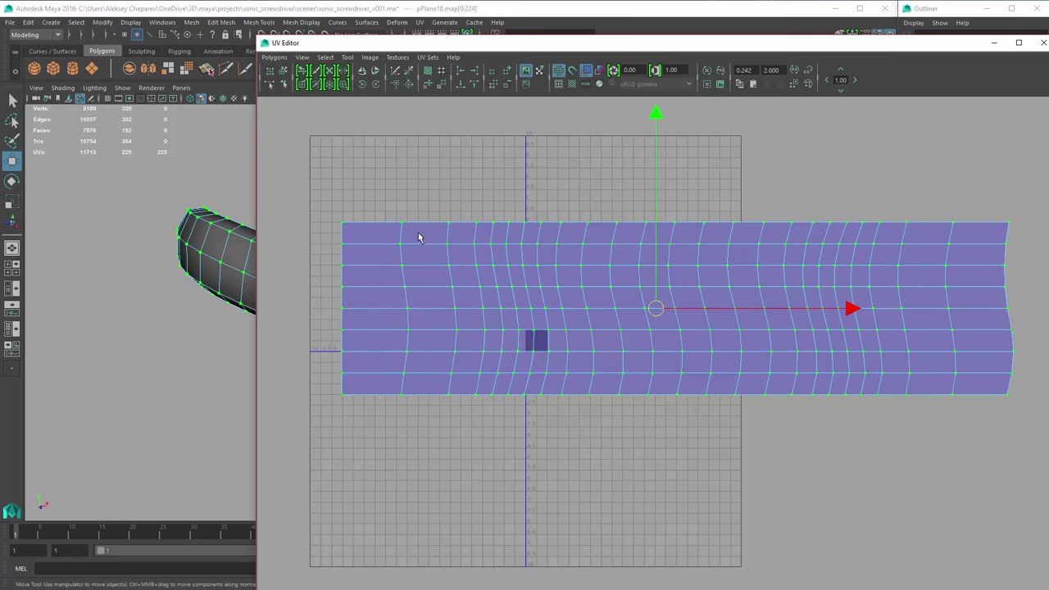
pyautogui.hotkey('ctrl', 'z')
pyautogui.moveTo(351, 179); pyautogui.dragTo(393, 403)
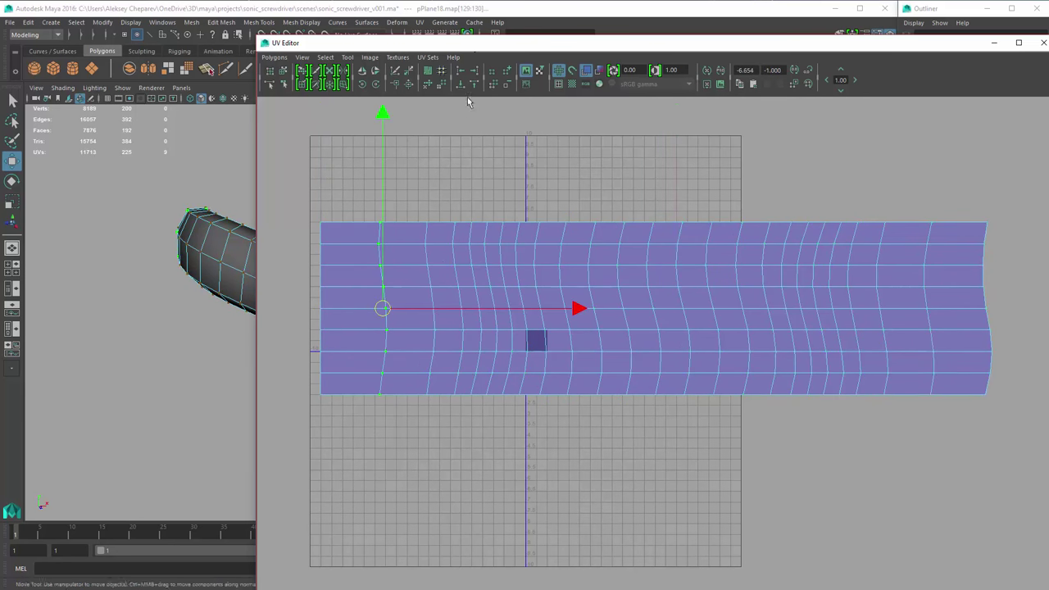
pyautogui.click(462, 71)
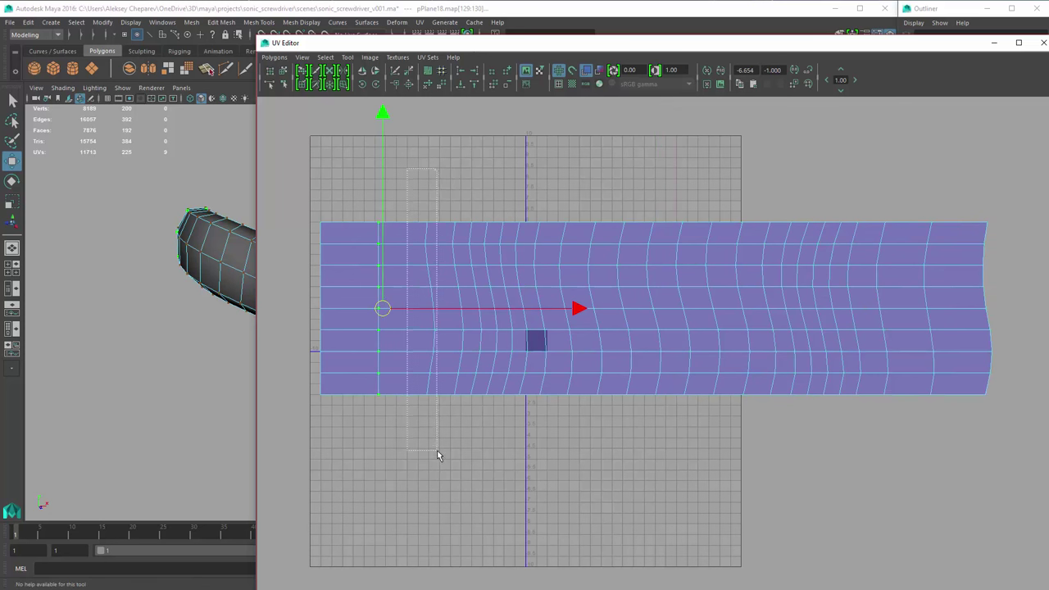
# - Straighten the next several UV columns across the middle of the shell
pyautogui.moveTo(437, 455); pyautogui.dragTo(437, 451)
pyautogui.click(462, 70)
pyautogui.moveTo(435, 205); pyautogui.dragTo(454, 426)
pyautogui.click(462, 71)
pyautogui.scroll(2, 415, 199)
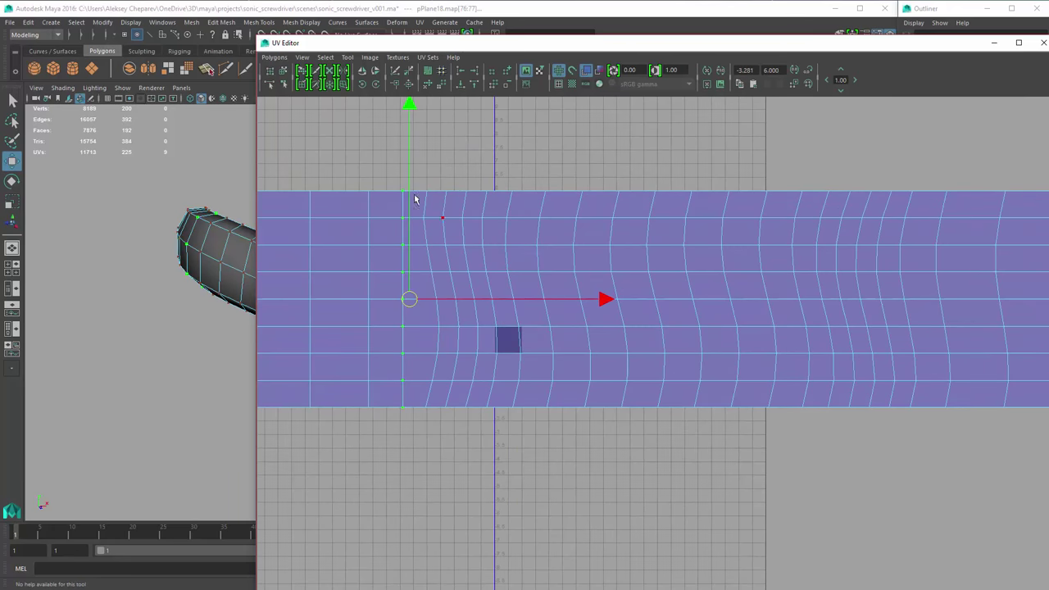
pyautogui.moveTo(431, 277); pyautogui.dragTo(440, 447)
pyautogui.click(461, 70)
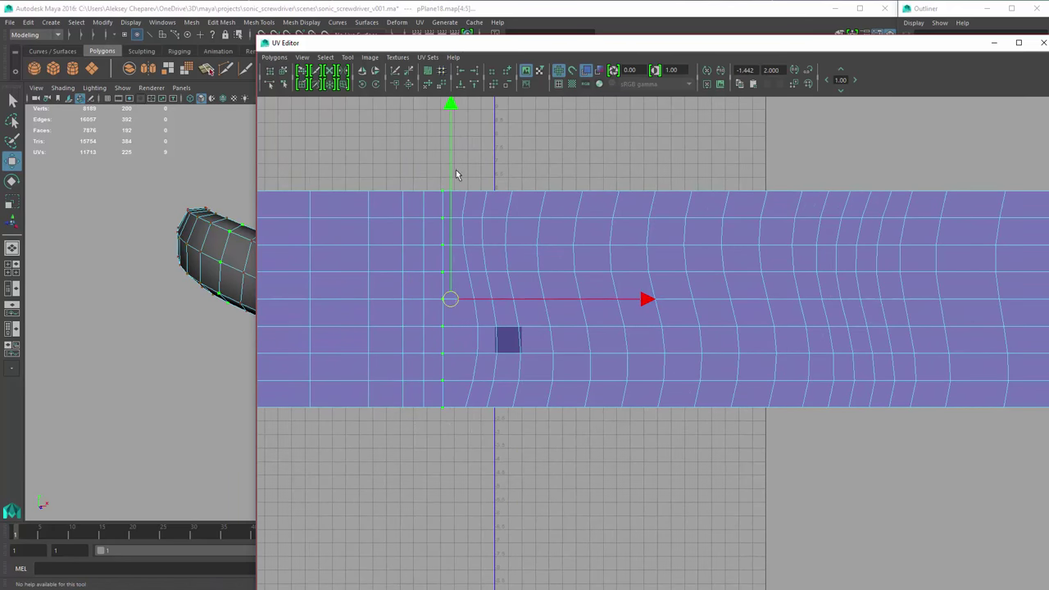
pyautogui.moveTo(479, 172); pyautogui.dragTo(502, 423)
pyautogui.moveTo(517, 172); pyautogui.dragTo(565, 262)
pyautogui.moveTo(583, 107); pyautogui.dragTo(639, 409)
pyautogui.moveTo(697, 131); pyautogui.dragTo(733, 368)
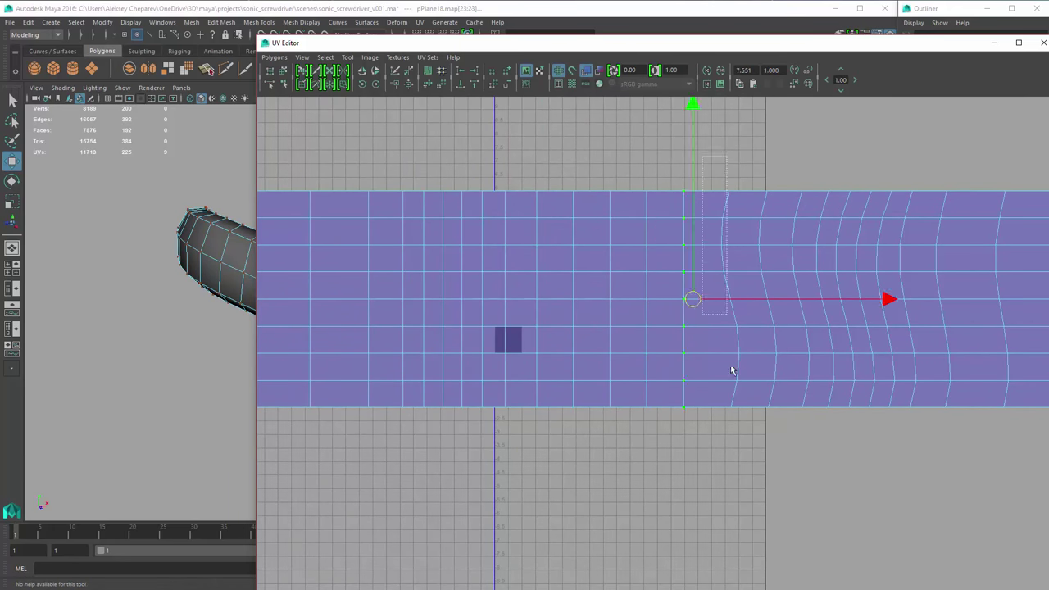
pyautogui.keyDown('alt'); pyautogui.moveTo(733, 368); pyautogui.dragTo(558, 208, button='middle'); pyautogui.keyUp('alt')
# - Straighten the remaining right-hand UV columns, then frame and select the whole shell
pyautogui.moveTo(558, 208); pyautogui.dragTo(583, 353)
pyautogui.click(462, 71)
pyautogui.moveTo(581, 145); pyautogui.dragTo(614, 447)
pyautogui.click(461, 70)
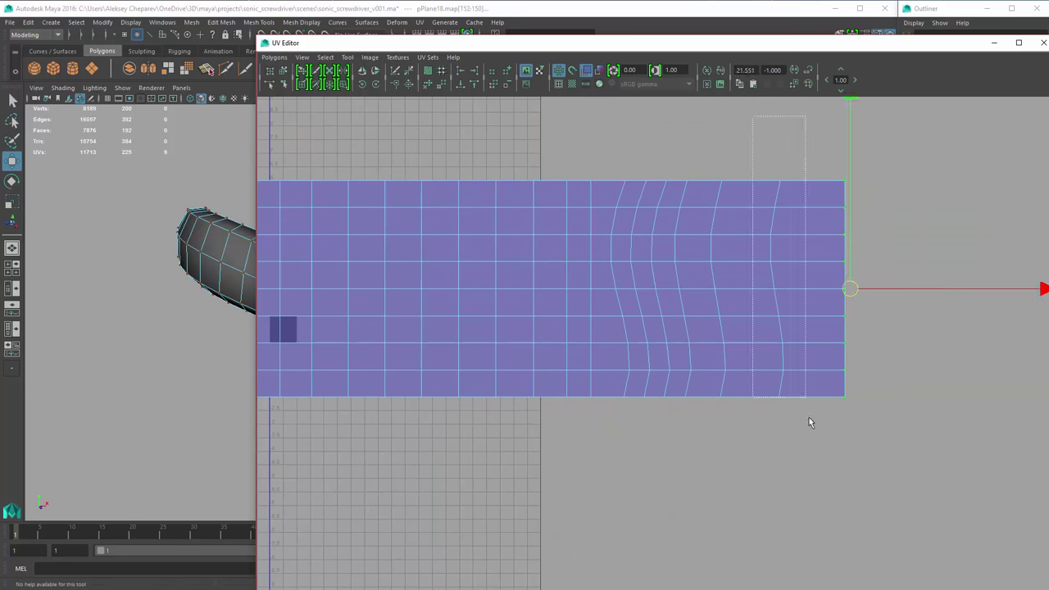
pyautogui.moveTo(608, 140); pyautogui.dragTo(628, 447)
pyautogui.click(461, 71)
pyautogui.moveTo(632, 156); pyautogui.dragTo(649, 422)
pyautogui.click(461, 71)
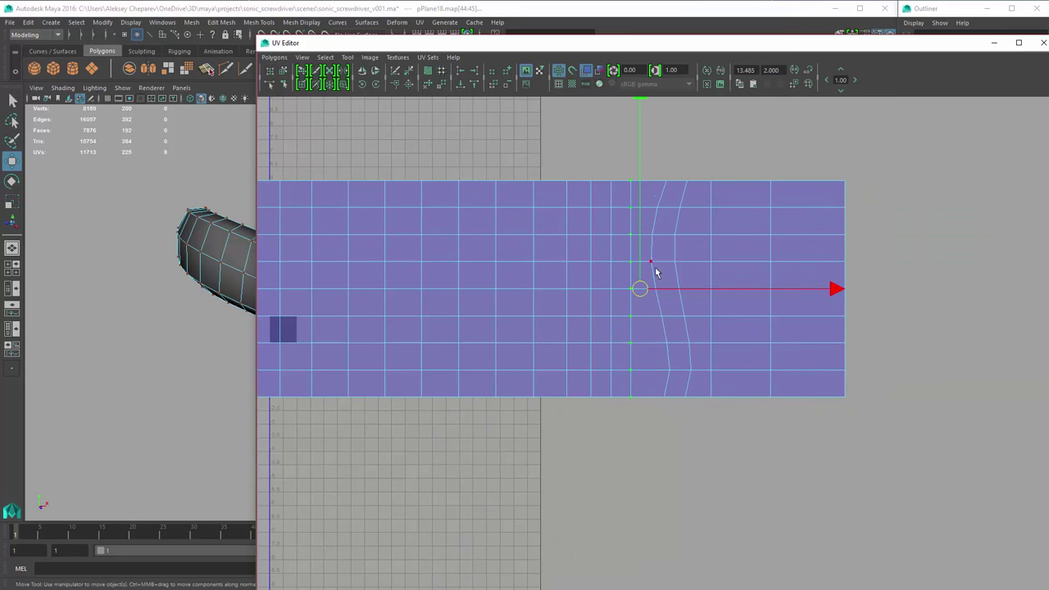
pyautogui.moveTo(667, 158); pyautogui.dragTo(693, 385)
pyautogui.press('f')
pyautogui.click(273, 58)
pyautogui.click(273, 58)
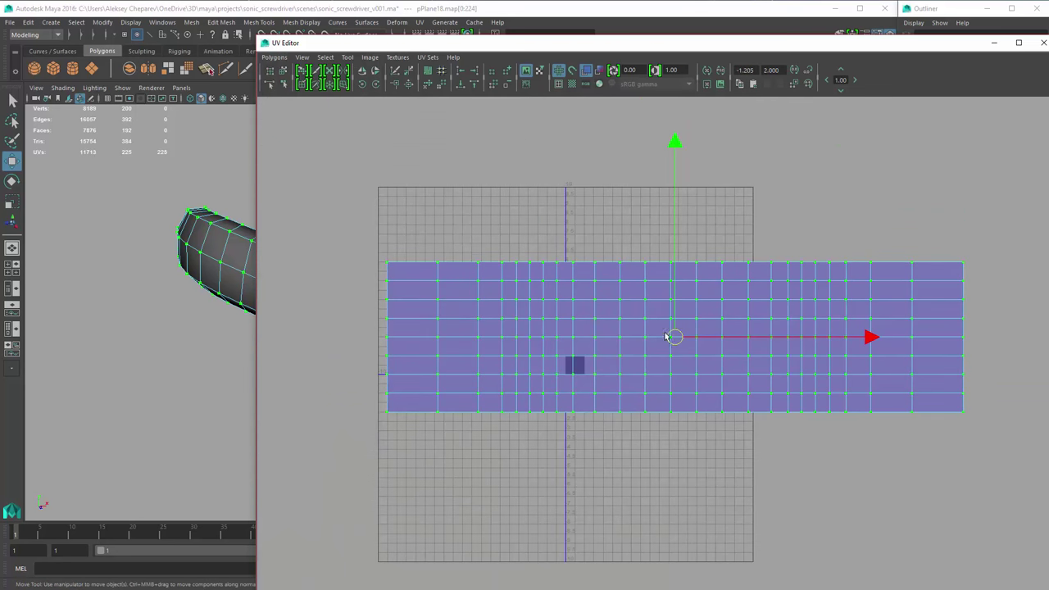
pyautogui.click(273, 57)
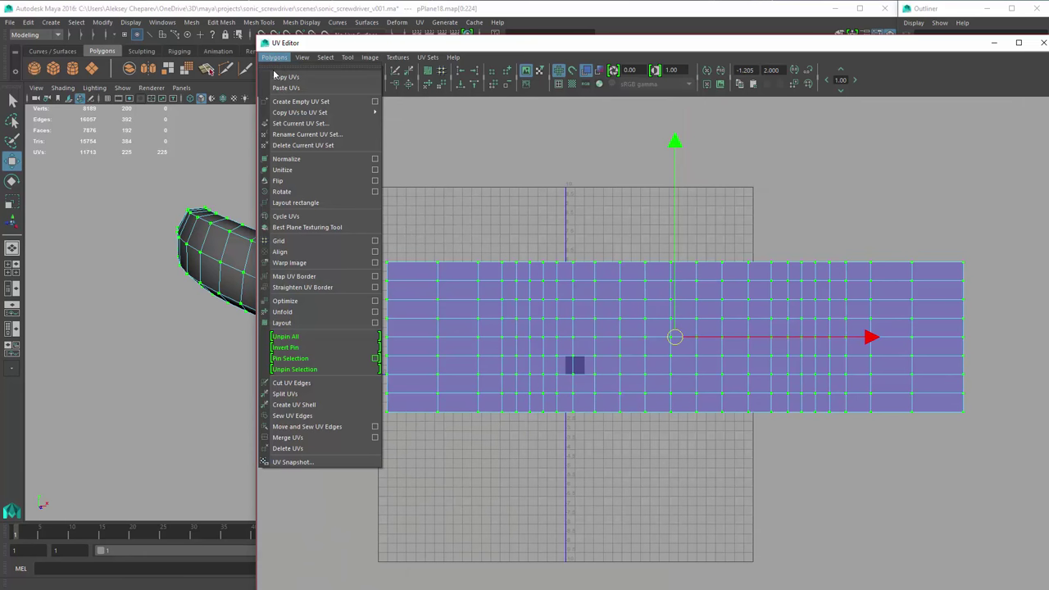
# - Normalize the UV shell into the 0-1 tile and move it to the tile's top
pyautogui.click(375, 158)
pyautogui.click(739, 295)
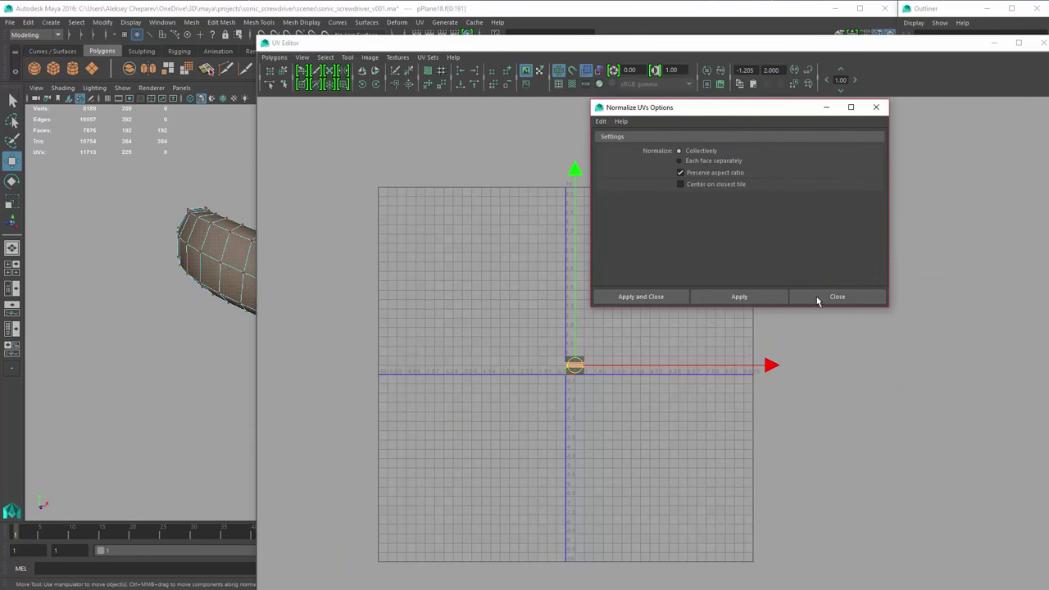
pyautogui.click(834, 296)
pyautogui.scroll(4, 818, 437)
pyautogui.scroll(3, 683, 354)
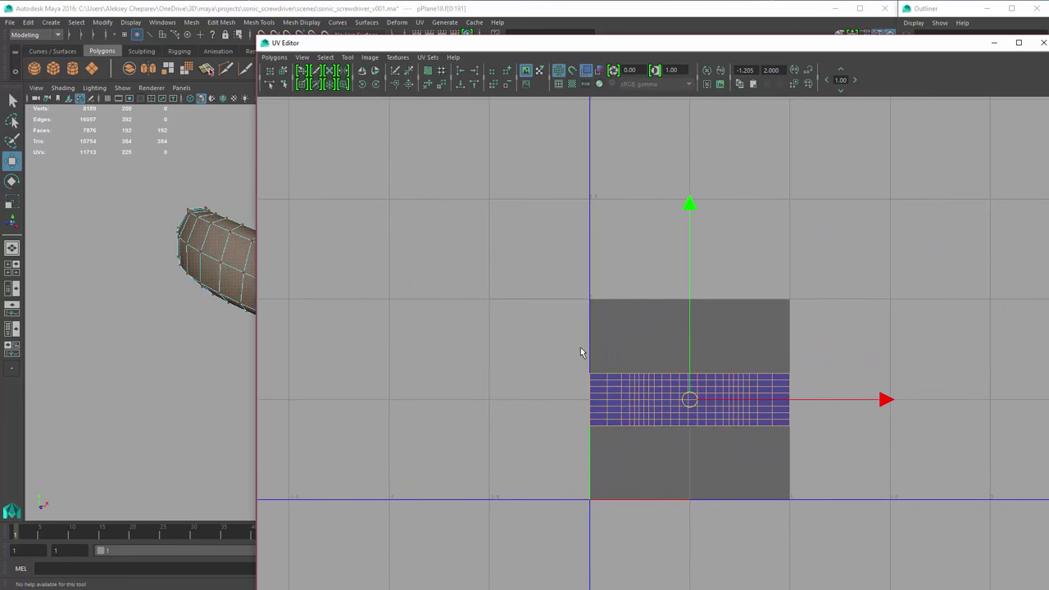
pyautogui.press('F12')
pyautogui.moveTo(524, 325); pyautogui.dragTo(876, 468)
pyautogui.press('r')
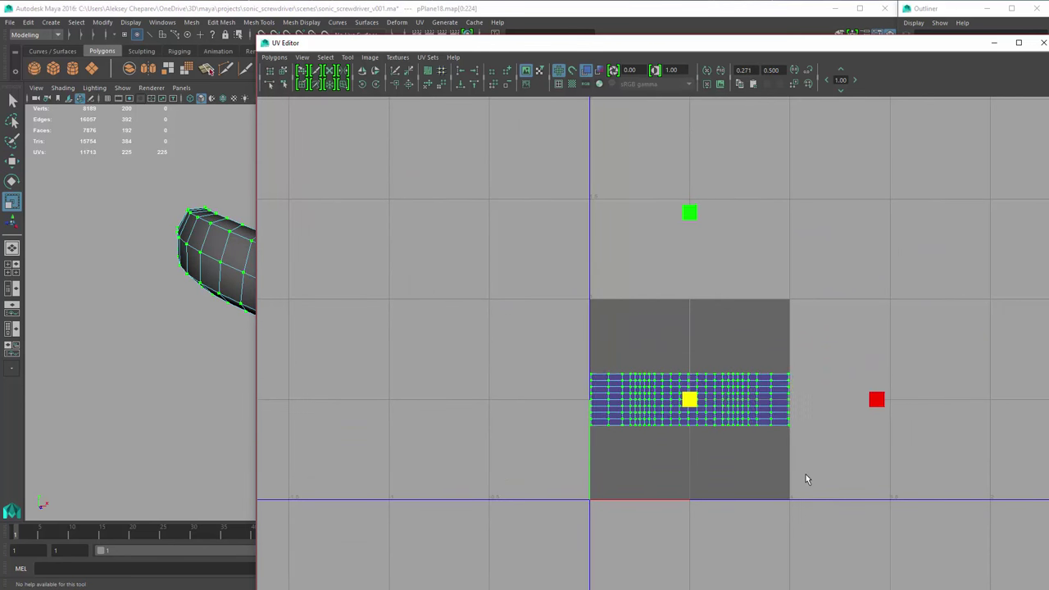
pyautogui.press('w')
pyautogui.keyDown('shift'); pyautogui.moveTo(739, 473); pyautogui.dragTo(730, 413, button='middle'); pyautogui.keyUp('shift')
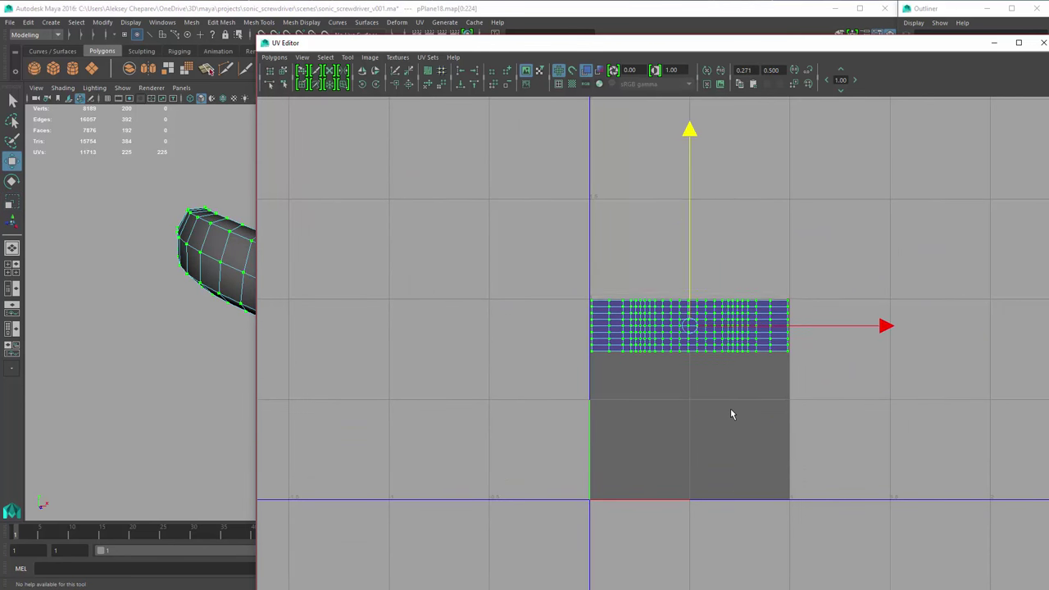
# - Check the checker pattern on the prong, close the UV editor and show the whole screwdriver
pyautogui.click(574, 85)
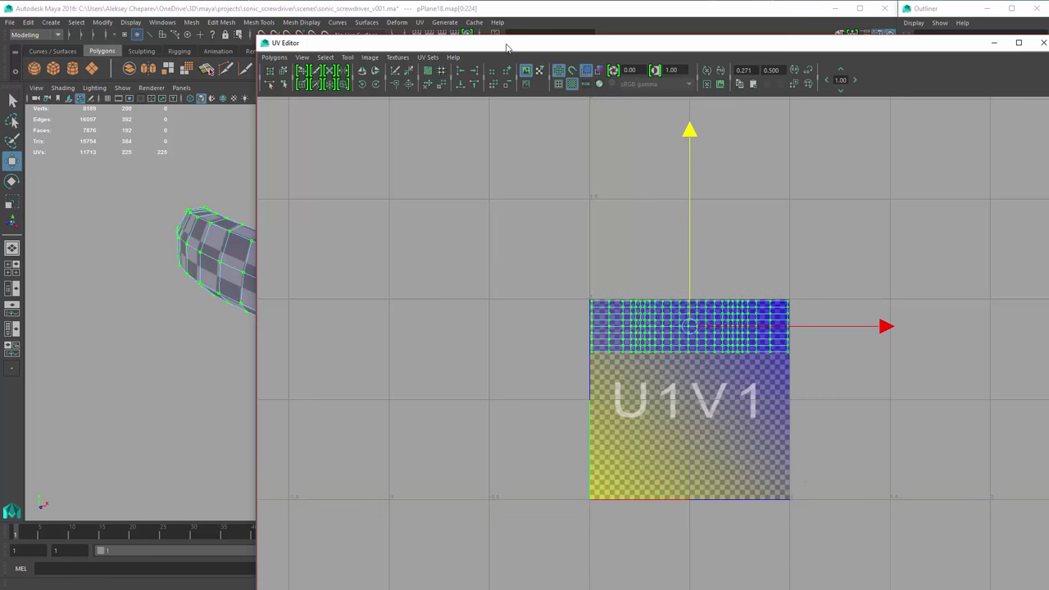
pyautogui.moveTo(507, 43); pyautogui.dragTo(878, 132)
pyautogui.keyDown('alt'); pyautogui.moveTo(432, 264); pyautogui.dragTo(389, 284); pyautogui.keyUp('alt')
pyautogui.scroll(-4, 390, 284)
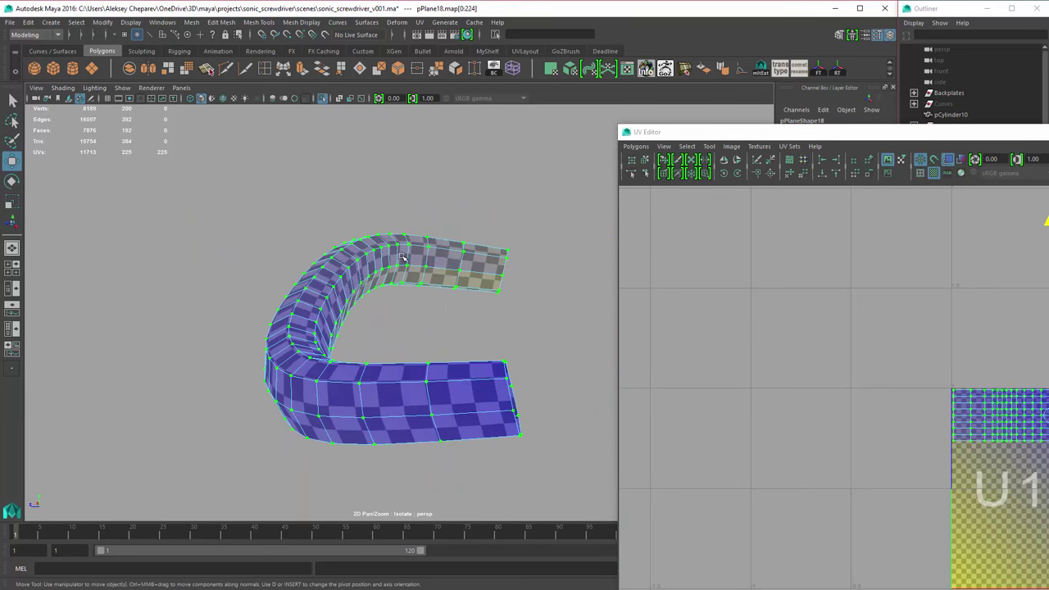
pyautogui.moveTo(389, 270); pyautogui.dragTo(386, 226, button='right')
pyautogui.scroll(-3, 491, 246)
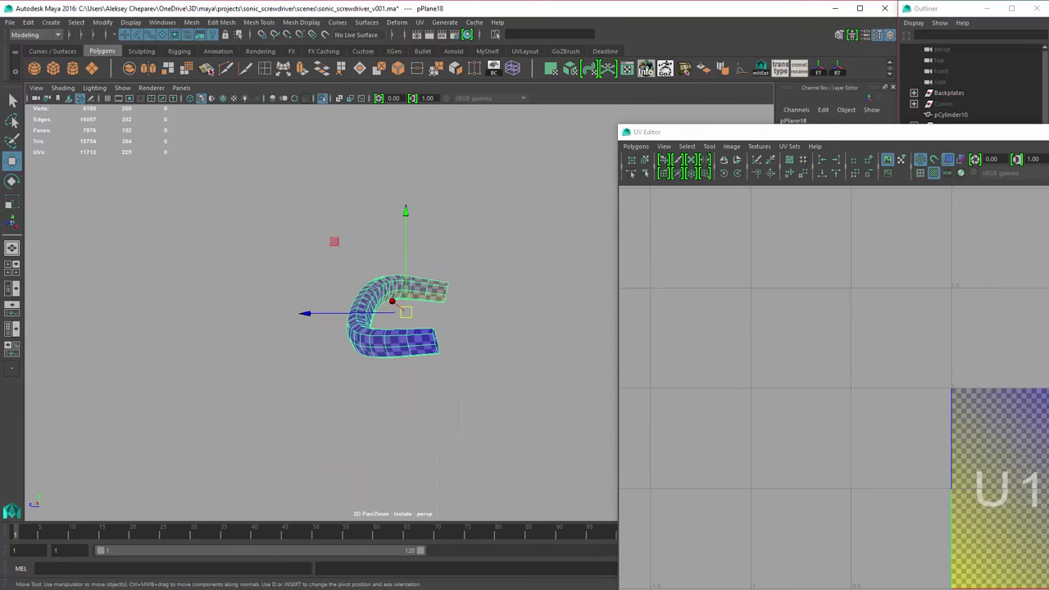
pyautogui.click(1040, 131)
pyautogui.keyDown('alt'); pyautogui.moveTo(663, 253); pyautogui.dragTo(593, 265); pyautogui.keyUp('alt')
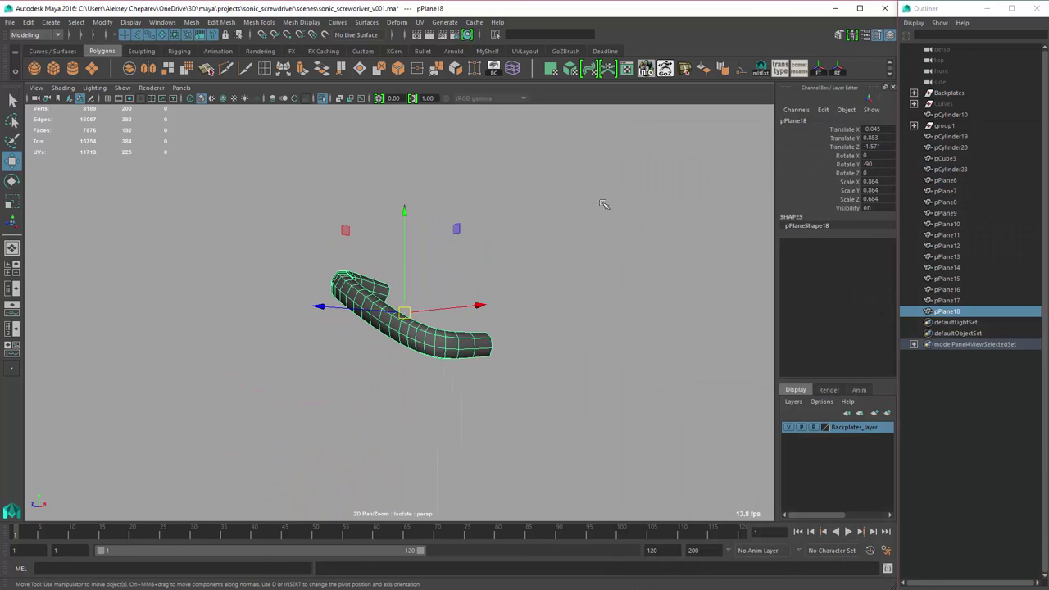
pyautogui.keyDown('alt'); pyautogui.moveTo(603, 204); pyautogui.dragTo(524, 246); pyautogui.keyUp('alt')
pyautogui.click(322, 98)
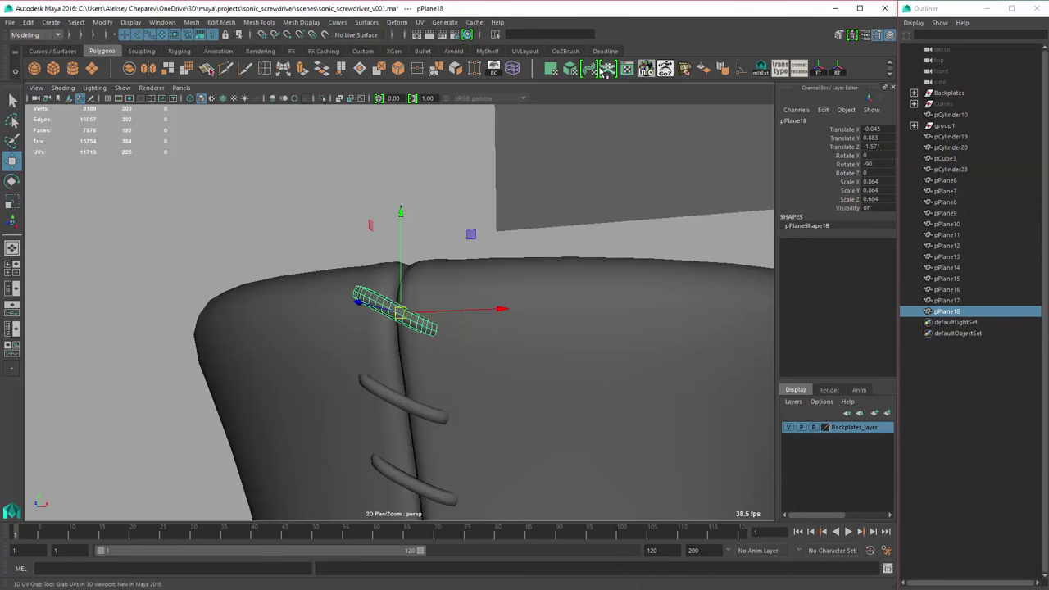
# - Place the UV Editor beside the viewport and add the second stitch loop to the selection
pyautogui.click(626, 69)
pyautogui.keyDown('alt'); pyautogui.moveTo(511, 312); pyautogui.dragTo(488, 264, button='middle'); pyautogui.keyUp('alt')
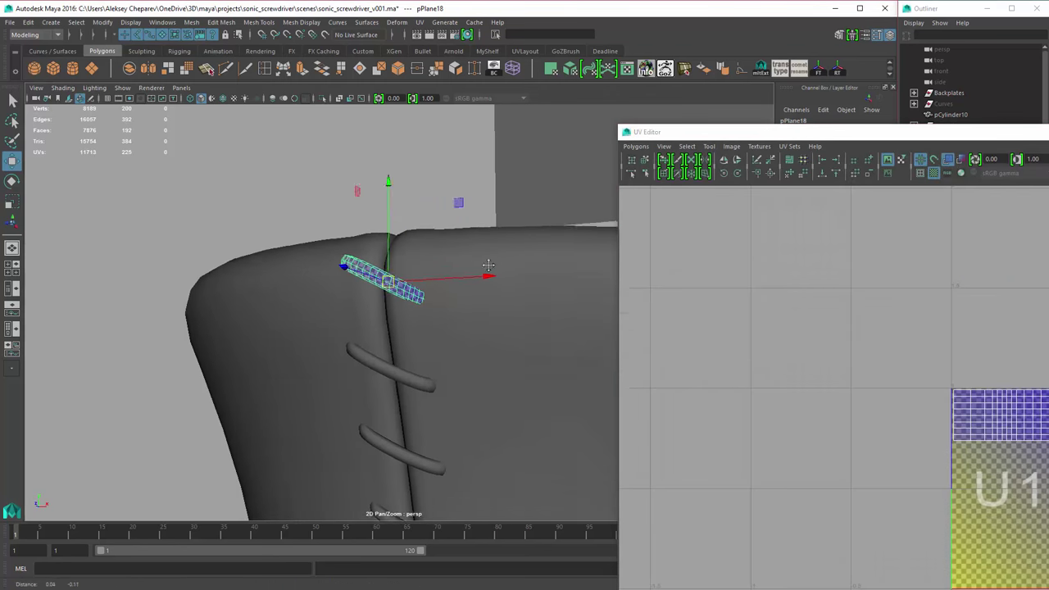
pyautogui.scroll(2, 487, 265)
pyautogui.moveTo(754, 134); pyautogui.dragTo(617, 42)
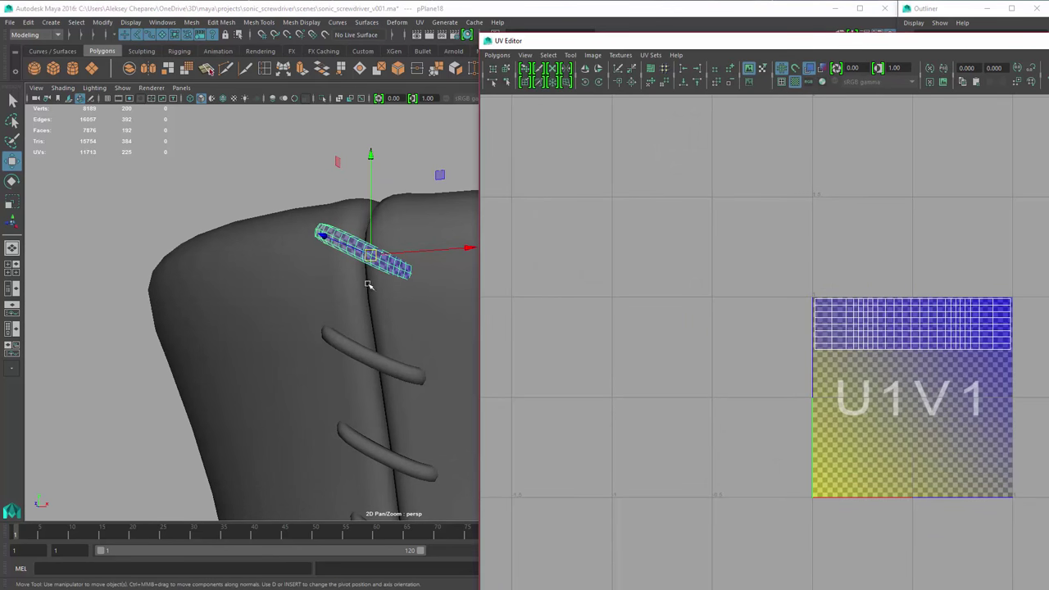
pyautogui.click(348, 240)
pyautogui.press('q')
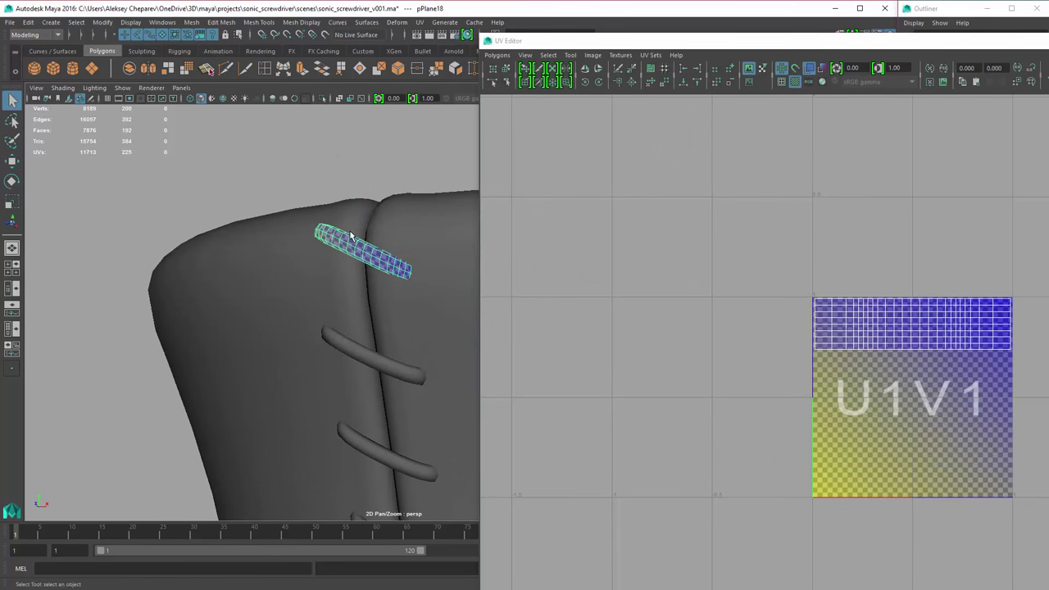
pyautogui.keyDown('shift'); pyautogui.click(365, 357); pyautogui.keyUp('shift')
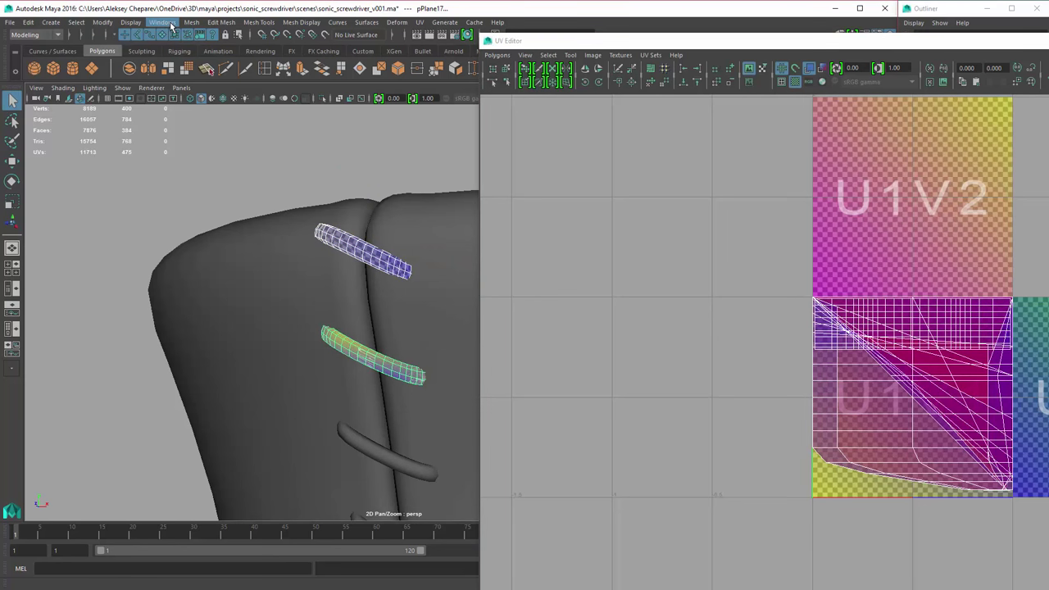
# - Transfer the top stitch loop's UVs onto the second loop via Transfer Attributes
pyautogui.click(231, 26)
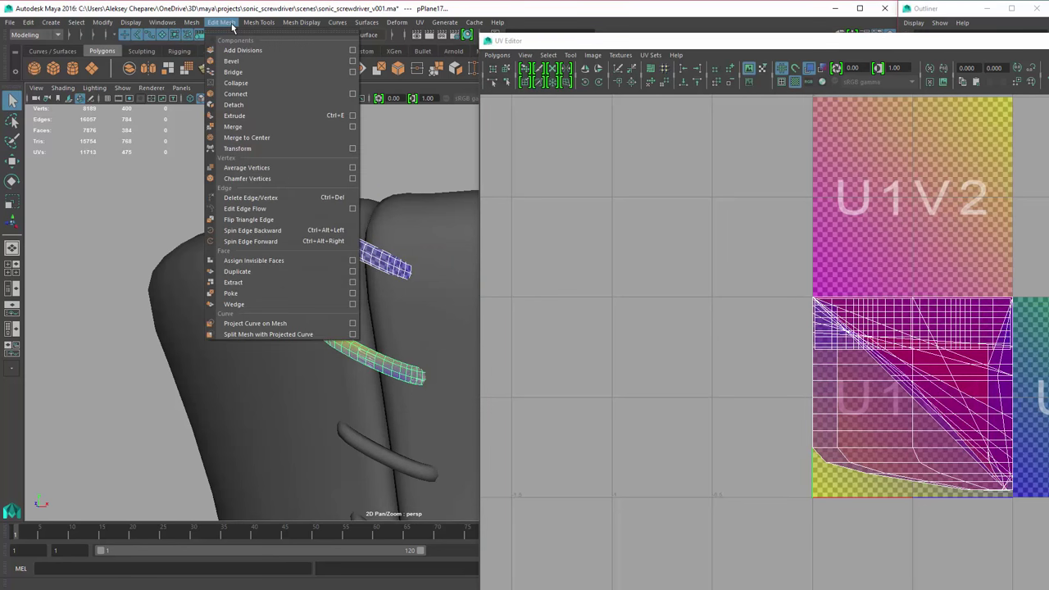
pyautogui.moveTo(194, 19)
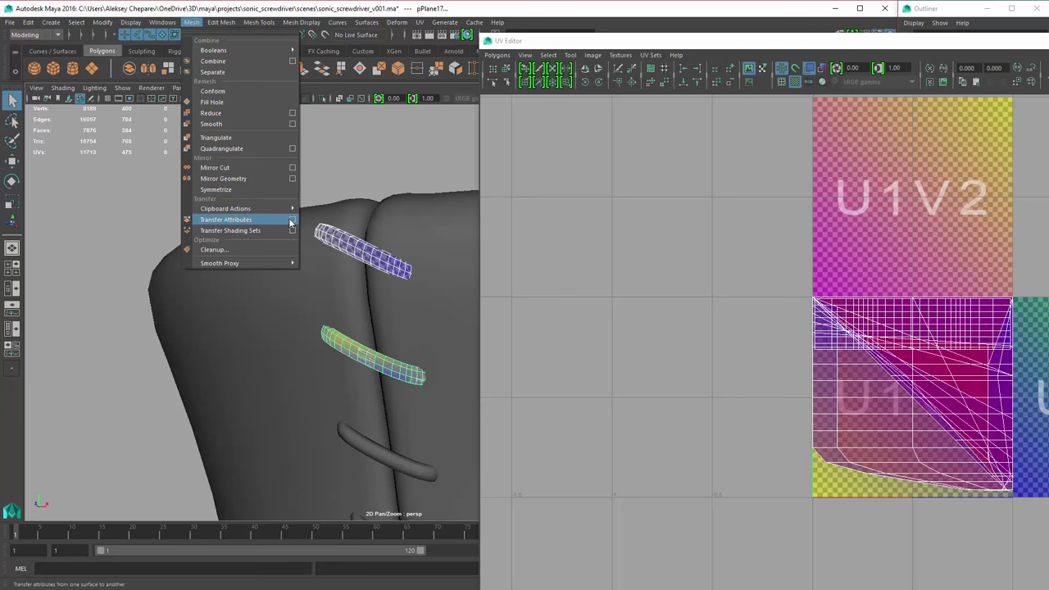
pyautogui.click(292, 220)
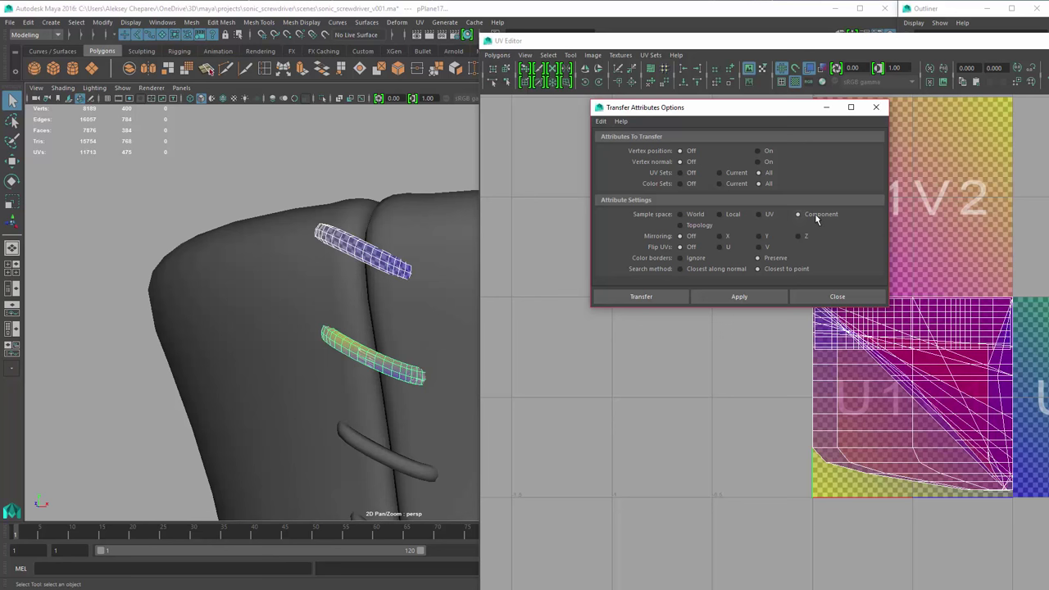
pyautogui.click(773, 297)
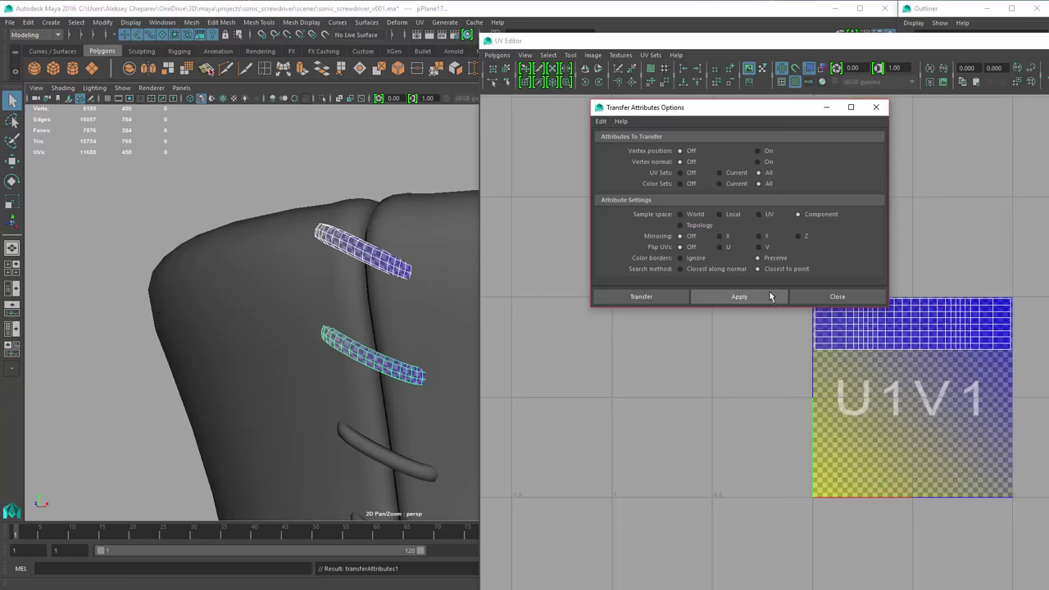
# - Repeat the UV transfer from the top loop onto two more stitch loops below
pyautogui.click(400, 262)
pyautogui.keyDown('alt'); pyautogui.moveTo(400, 262); pyautogui.dragTo(361, 265, button='middle'); pyautogui.keyUp('alt')
pyautogui.keyDown('shift'); pyautogui.click(351, 343); pyautogui.keyUp('shift')
pyautogui.press('g')
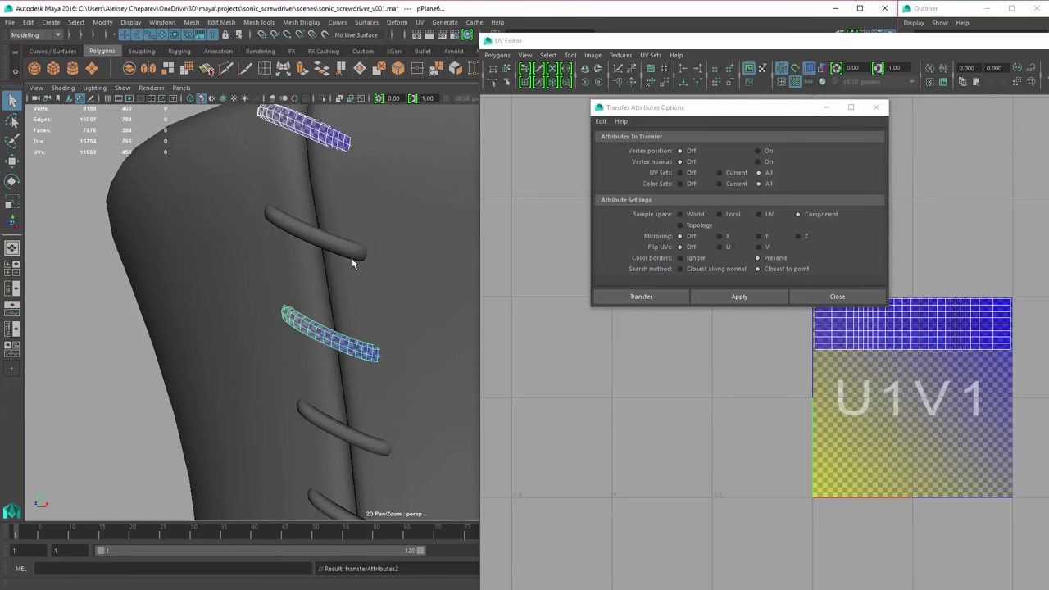
pyautogui.click(332, 141)
pyautogui.keyDown('shift'); pyautogui.click(335, 440); pyautogui.keyUp('shift')
pyautogui.press('g')
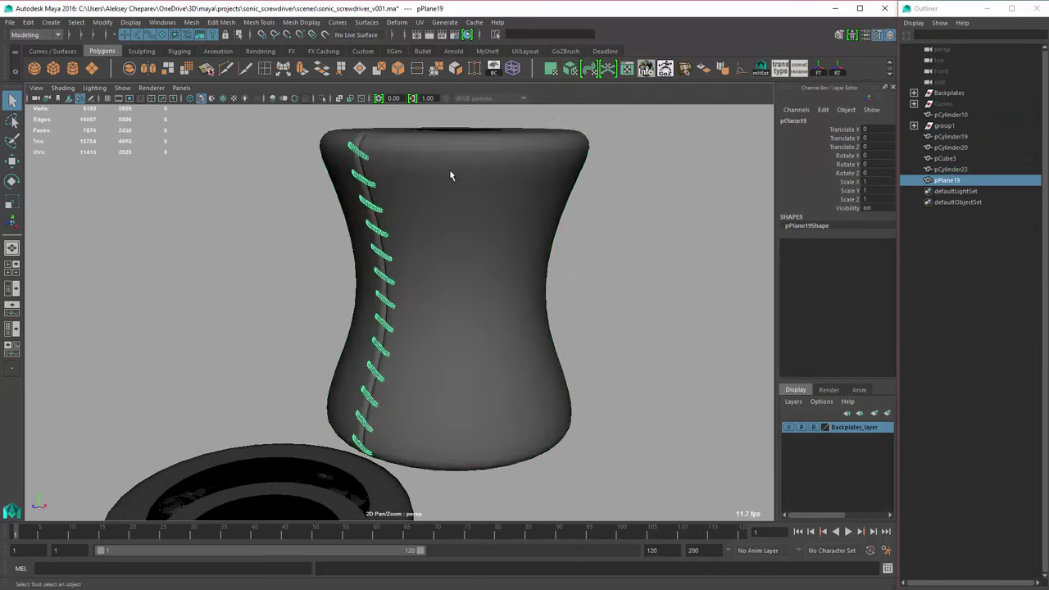
# - Zoom the front view in on the grip's lower edge and select pCylinder23
pyautogui.click(470, 186)
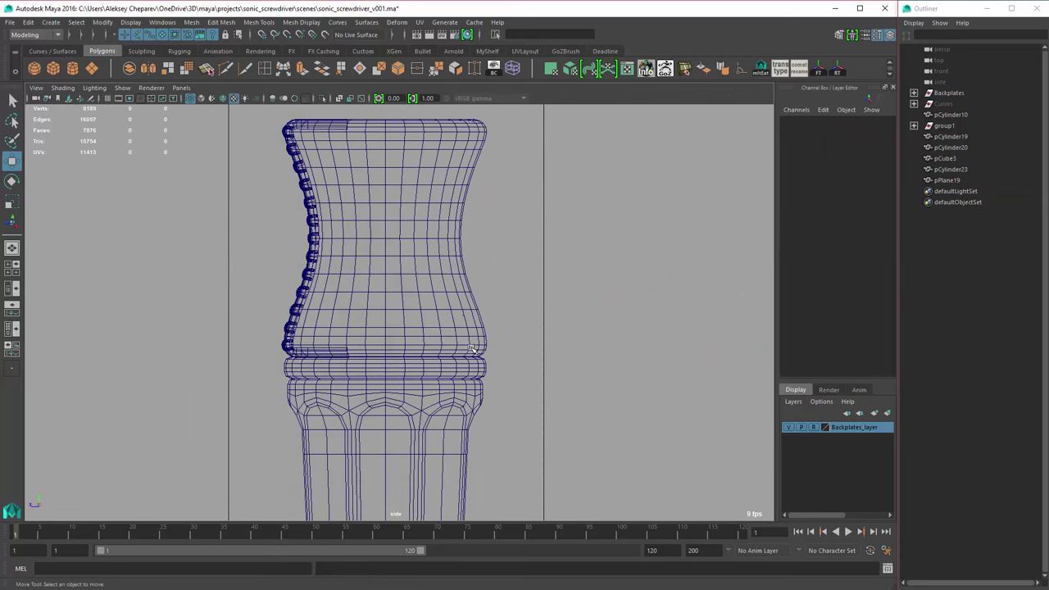
pyautogui.press('space')
pyautogui.press('space')
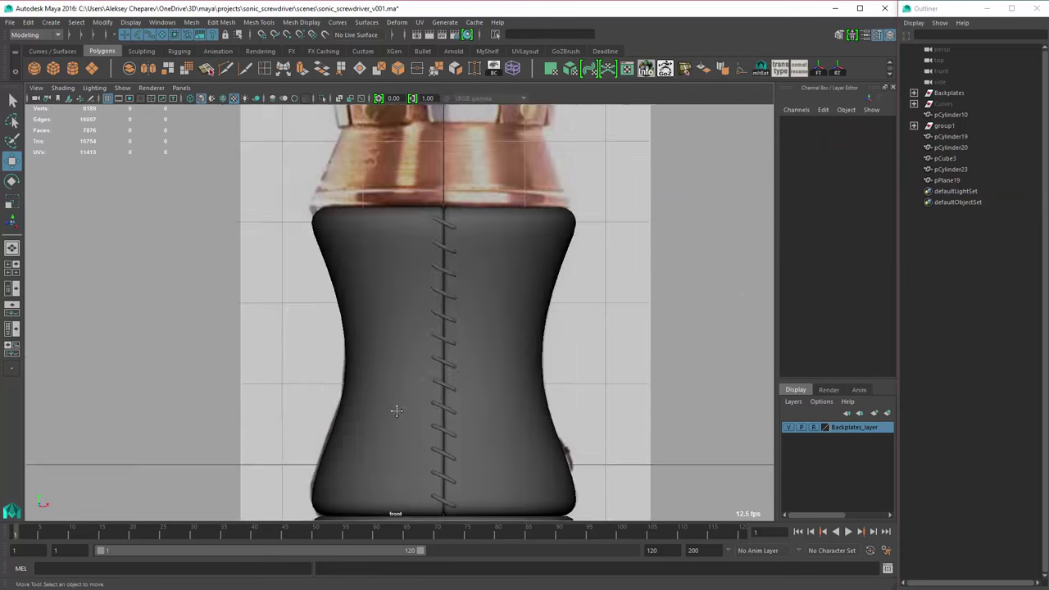
pyautogui.scroll(5, 515, 405)
pyautogui.click(425, 273)
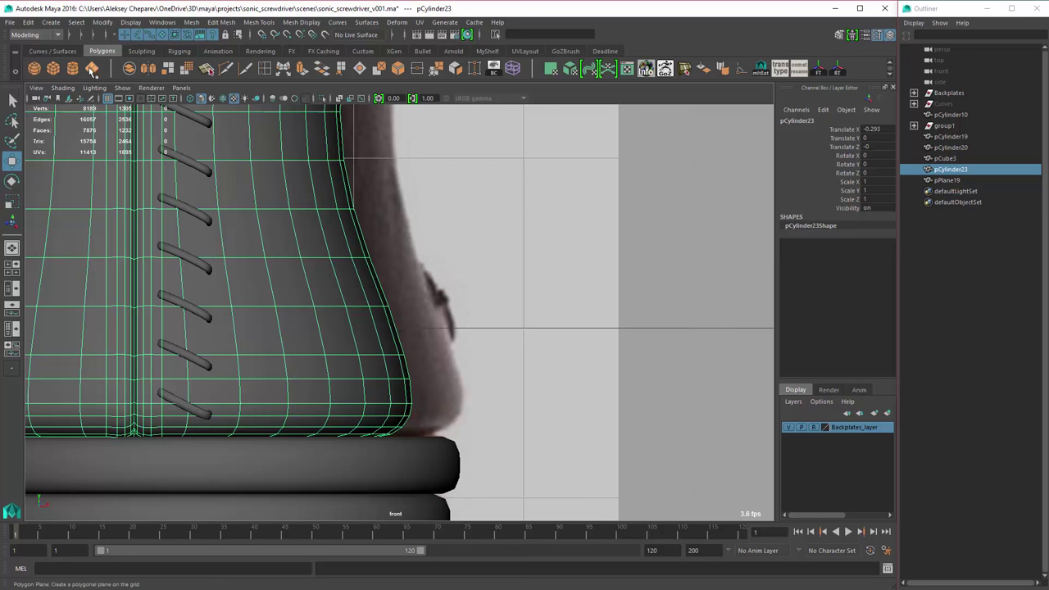
# - Create a cube, narrow it, place it on the grip's bump and tilt it 19.2°
pyautogui.click(52, 68)
pyautogui.moveTo(544, 329); pyautogui.dragTo(552, 356, button='middle')
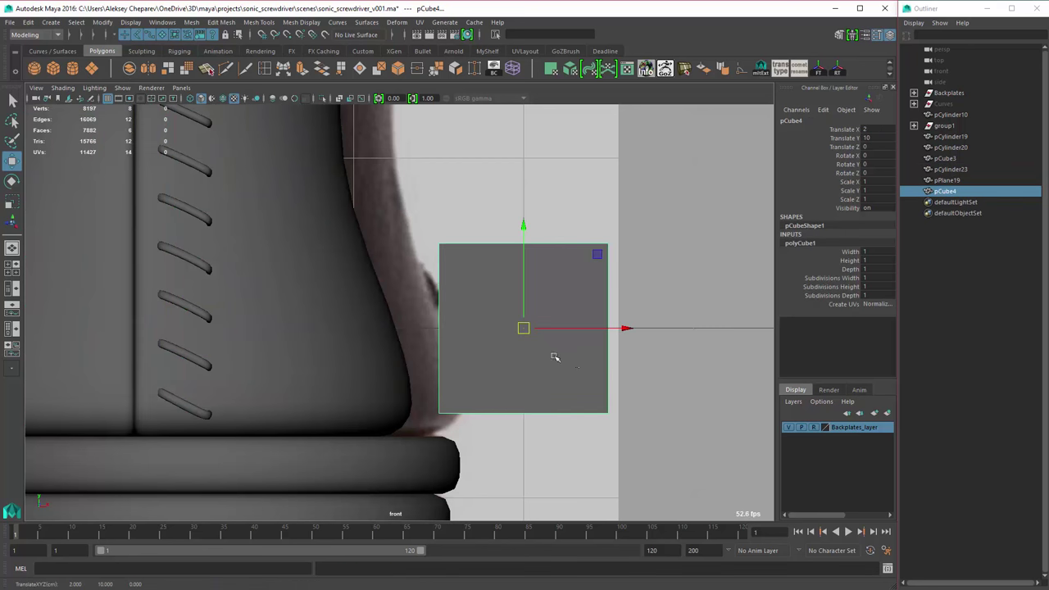
pyautogui.press('r')
pyautogui.moveTo(627, 329); pyautogui.dragTo(473, 334)
pyautogui.press('w')
pyautogui.moveTo(578, 367); pyautogui.dragTo(456, 350, button='middle')
pyautogui.press('e')
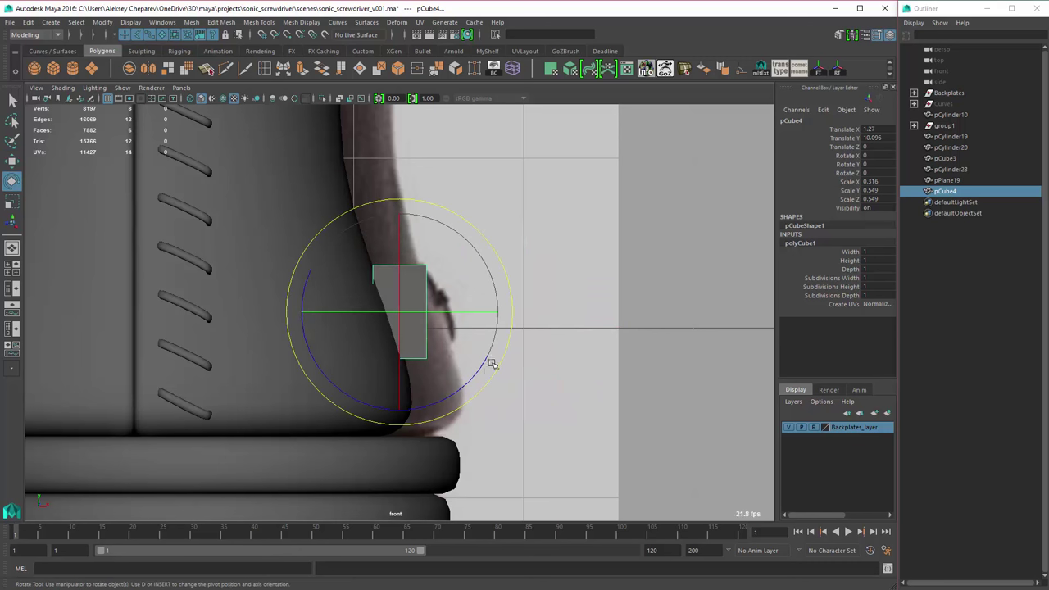
pyautogui.moveTo(478, 370); pyautogui.dragTo(493, 342)
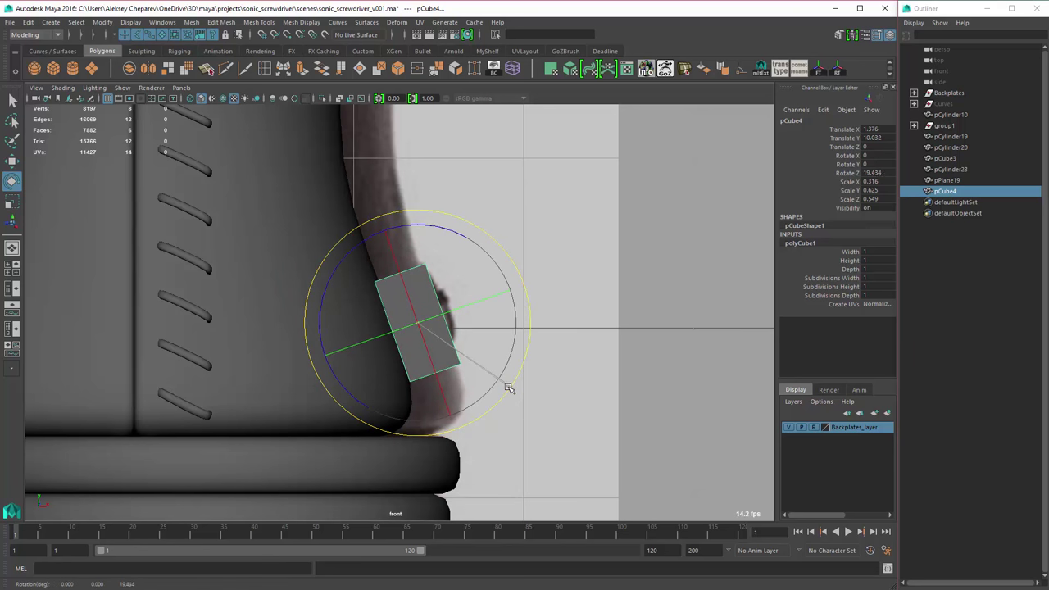
pyautogui.press('space')
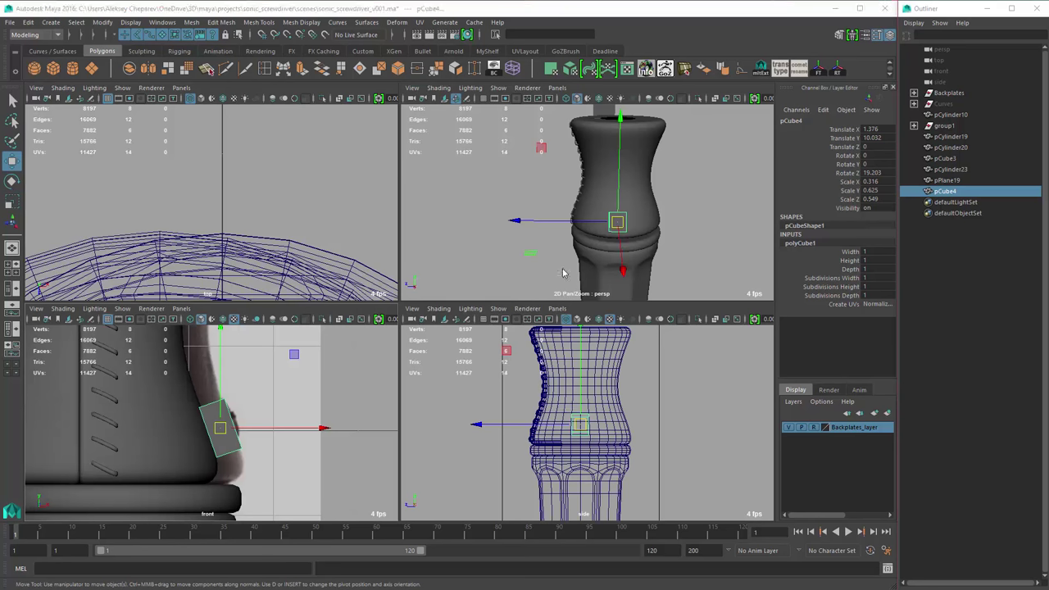
pyautogui.press('space')
pyautogui.keyDown('alt'); pyautogui.moveTo(564, 273); pyautogui.dragTo(459, 365); pyautogui.keyUp('alt')
# - Snap the leather grip pCylinder23 onto the handle's centre axis at X 0
pyautogui.click(449, 360)
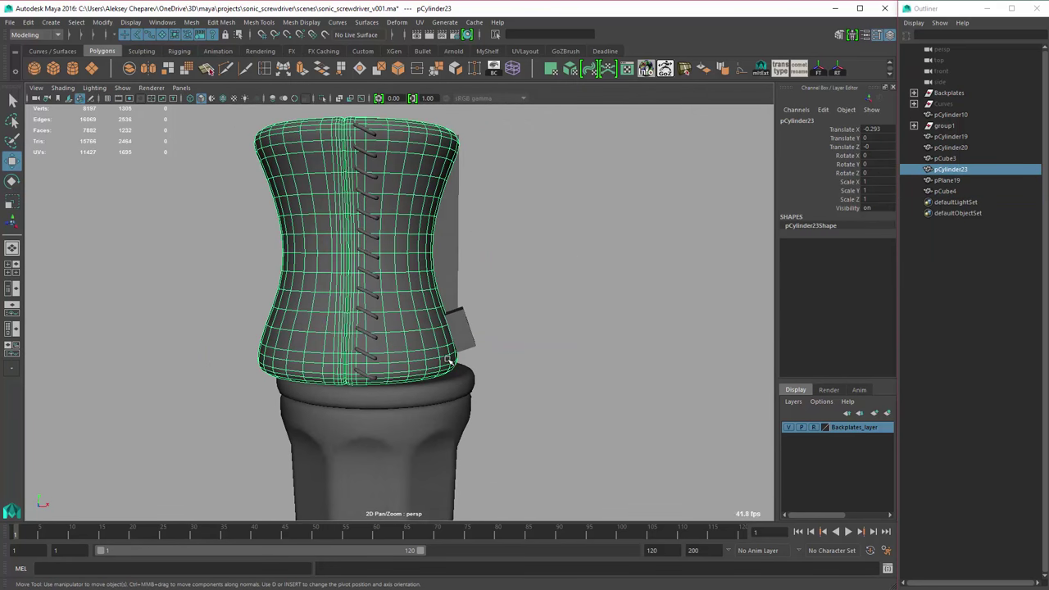
pyautogui.press('space')
pyautogui.press('space')
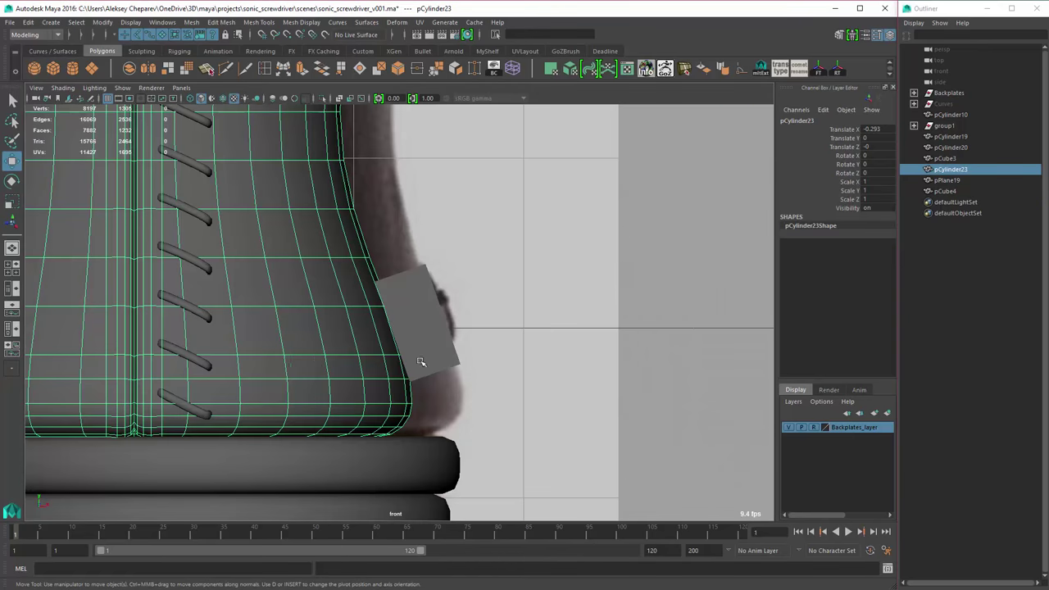
pyautogui.scroll(-3, 343, 336)
pyautogui.moveTo(343, 336); pyautogui.dragTo(305, 374, button='middle')
pyautogui.scroll(5, 304, 374)
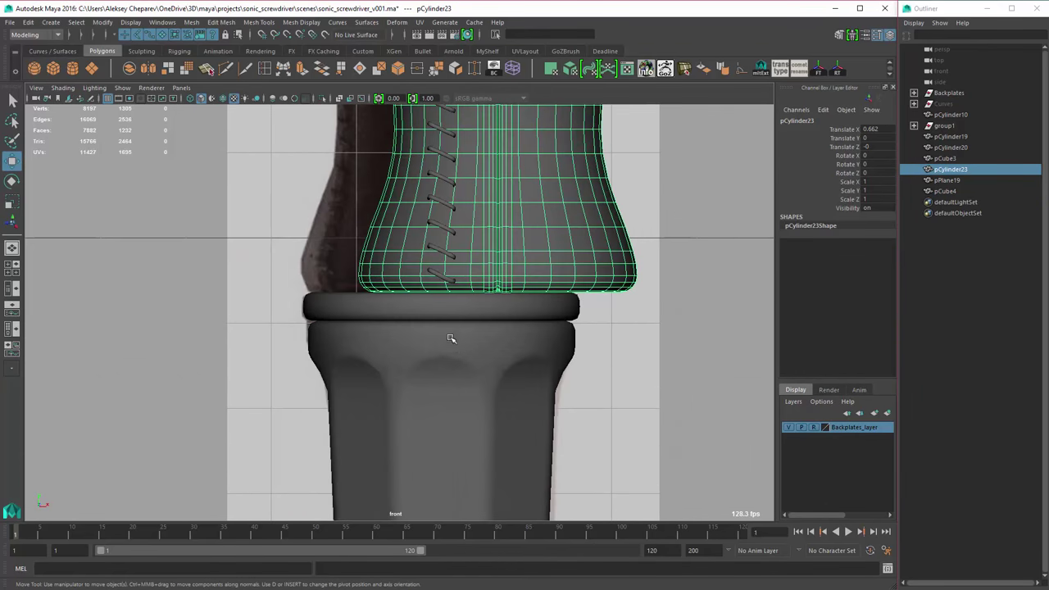
pyautogui.press('x')
pyautogui.scroll(-3, 576, 373)
pyautogui.press('space')
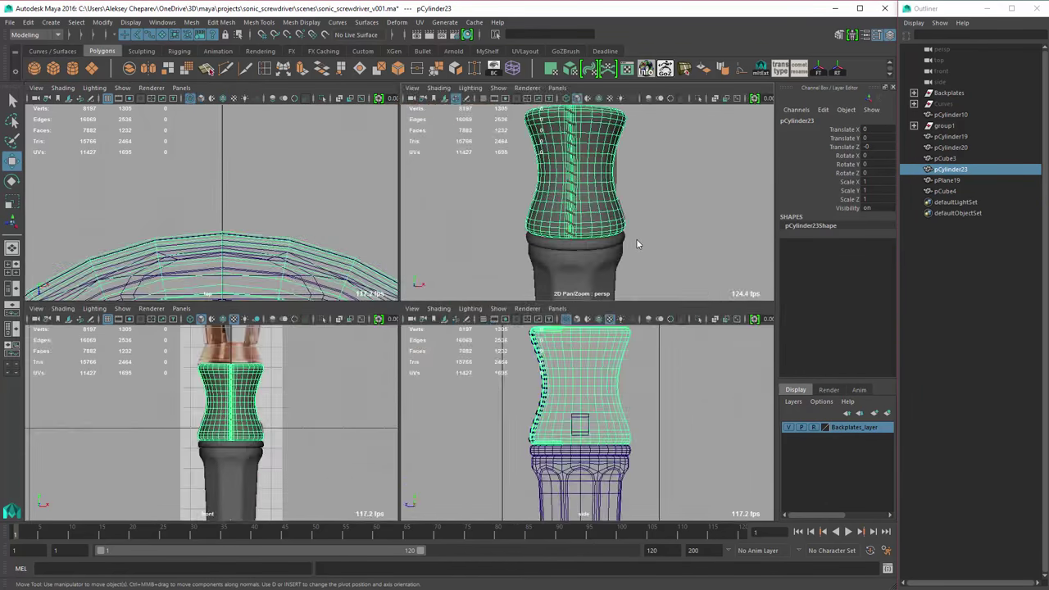
pyautogui.press('space')
# - Freeze the pPlane19 stitching's transformations and switch to rotating it
pyautogui.click(469, 346)
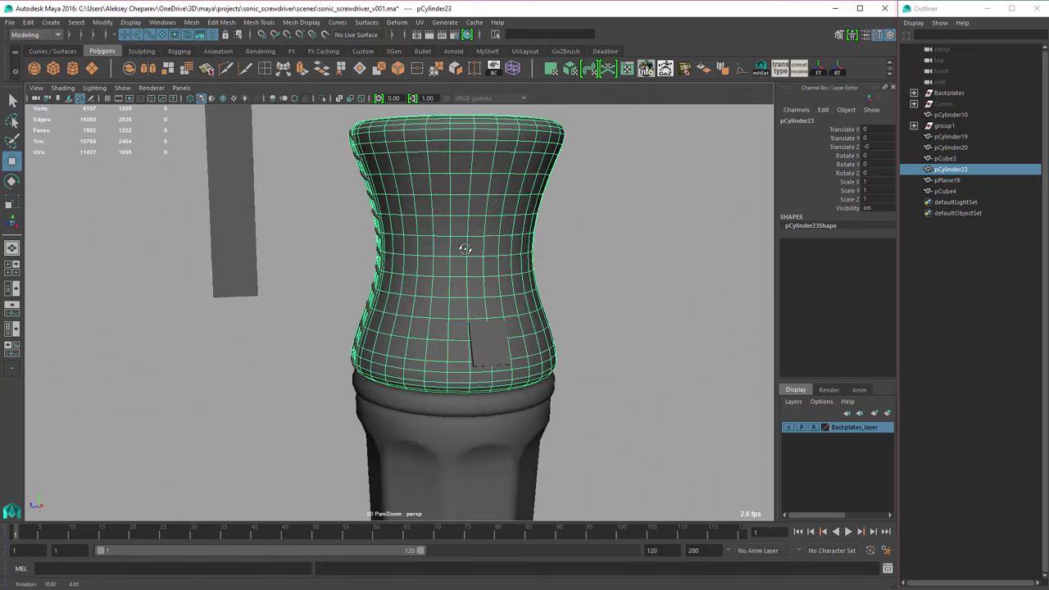
pyautogui.scroll(2, 519, 297)
pyautogui.keyDown('alt'); pyautogui.moveTo(483, 349); pyautogui.dragTo(598, 367); pyautogui.keyUp('alt')
pyautogui.hotkey('ctrl', 'z')
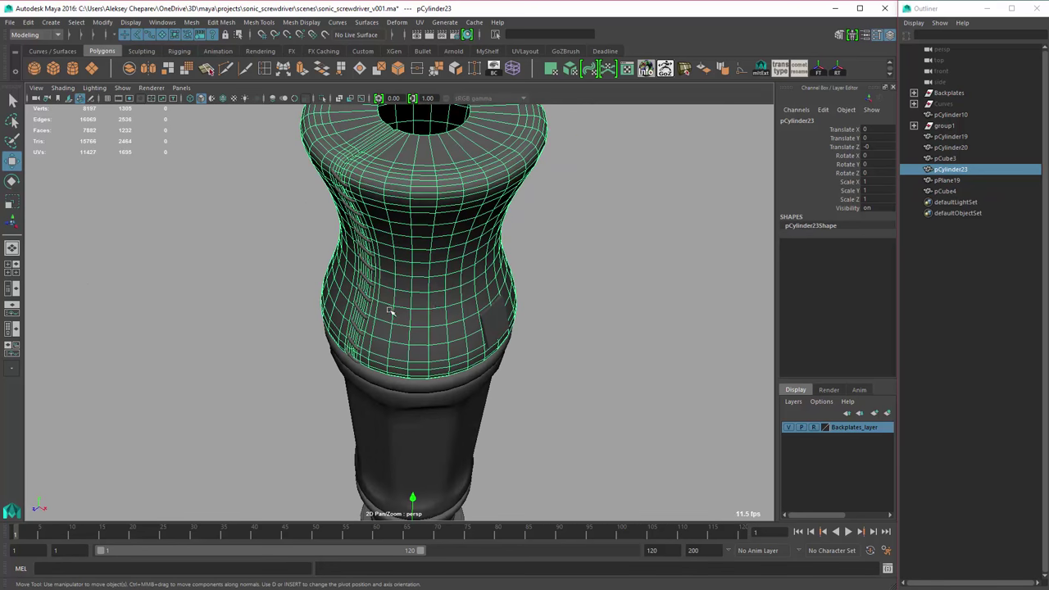
pyautogui.press('q')
pyautogui.keyDown('alt'); pyautogui.moveTo(391, 311); pyautogui.dragTo(233, 60); pyautogui.keyUp('alt')
pyautogui.click(106, 24)
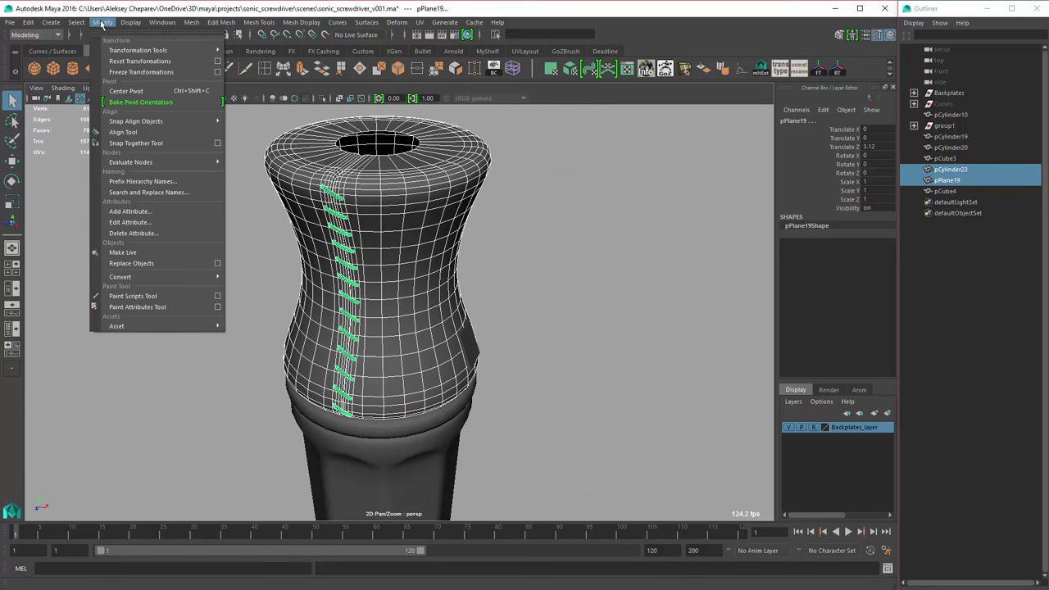
pyautogui.click(141, 72)
pyautogui.click(102, 22)
pyautogui.moveTo(138, 50)
pyautogui.click(246, 61)
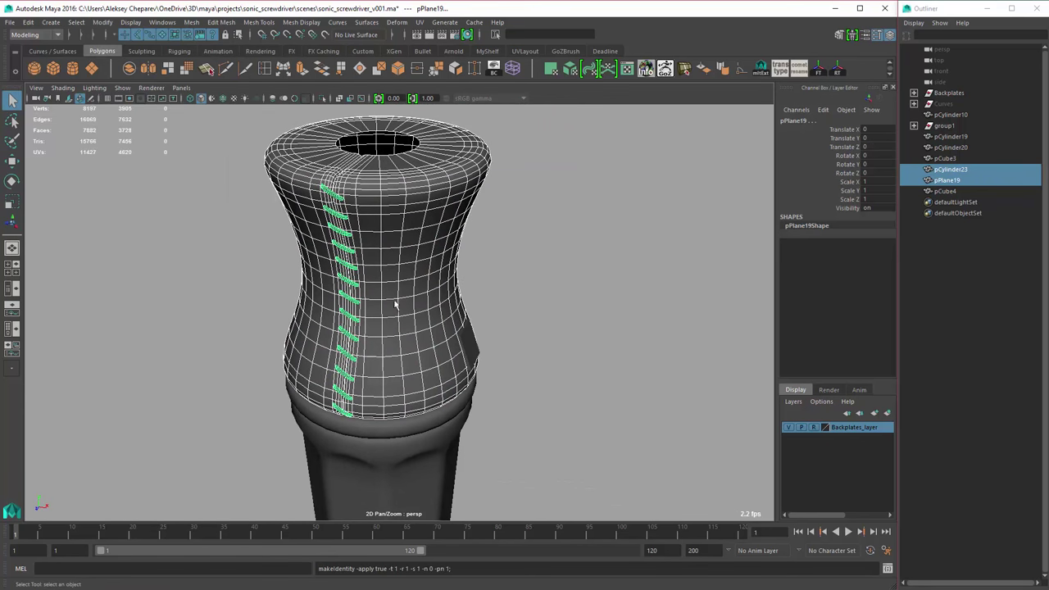
# - Frame and inspect the small square cube on the grip's bulge, then bring up the reference photo
pyautogui.keyDown('alt'); pyautogui.moveTo(398, 300); pyautogui.dragTo(488, 510); pyautogui.keyUp('alt')
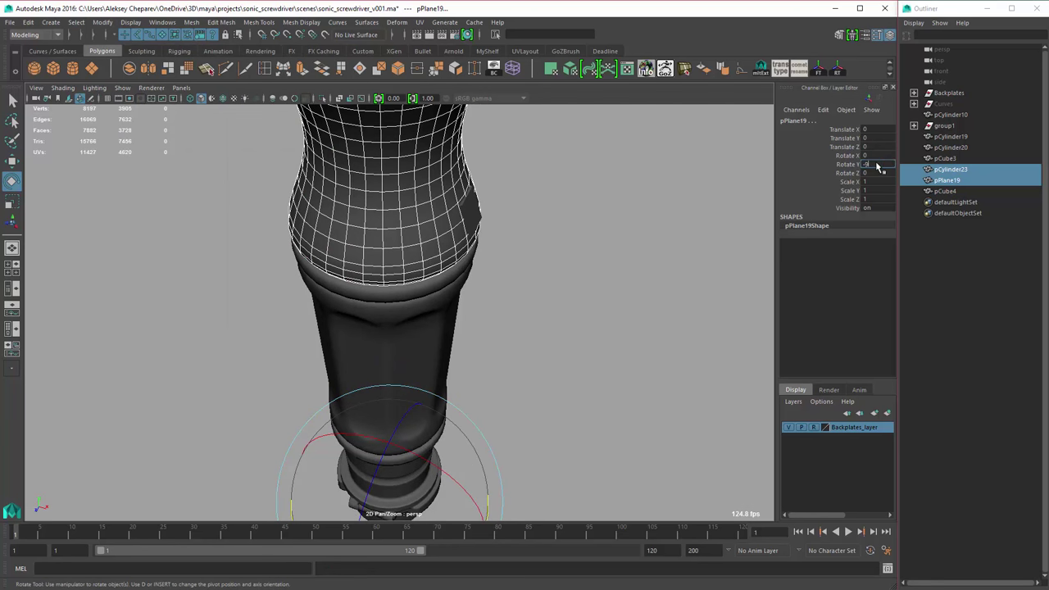
pyautogui.click(546, 272)
pyautogui.keyDown('alt'); pyautogui.moveTo(547, 272); pyautogui.dragTo(293, 236); pyautogui.keyUp('alt')
pyautogui.keyDown('alt'); pyautogui.moveTo(293, 237); pyautogui.dragTo(571, 317, button='right'); pyautogui.keyUp('alt')
pyautogui.click(571, 317)
pyautogui.press('q')
pyautogui.press('f')
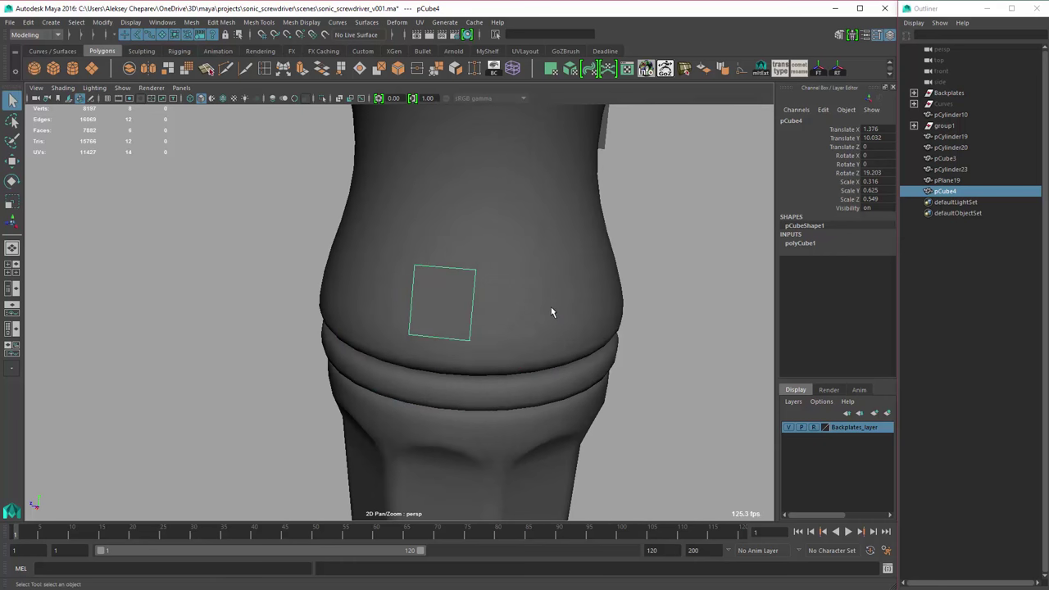
pyautogui.moveTo(427, 324); pyautogui.dragTo(447, 299, button='right')
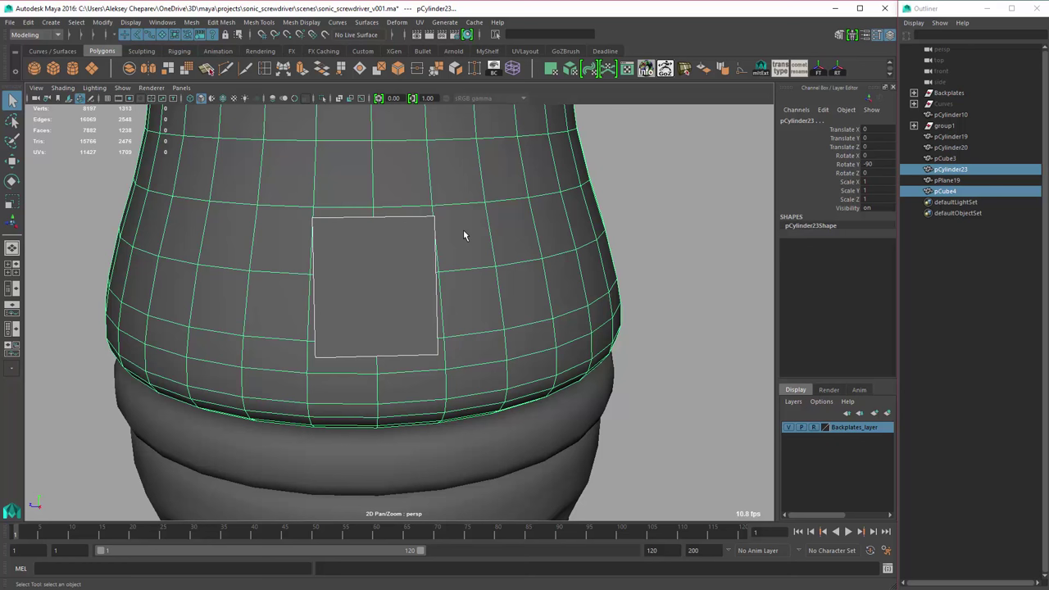
pyautogui.keyDown('alt'); pyautogui.moveTo(386, 260); pyautogui.dragTo(345, 211); pyautogui.keyUp('alt')
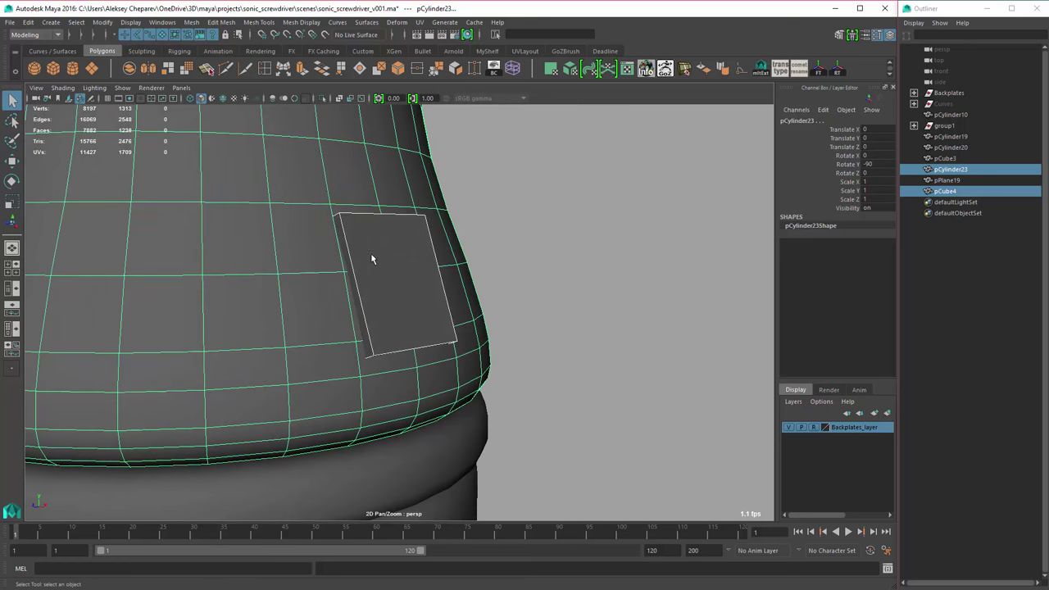
pyautogui.keyDown('alt'); pyautogui.moveTo(371, 259); pyautogui.dragTo(459, 336); pyautogui.keyUp('alt')
pyautogui.hotkey('alt', 'Tab')
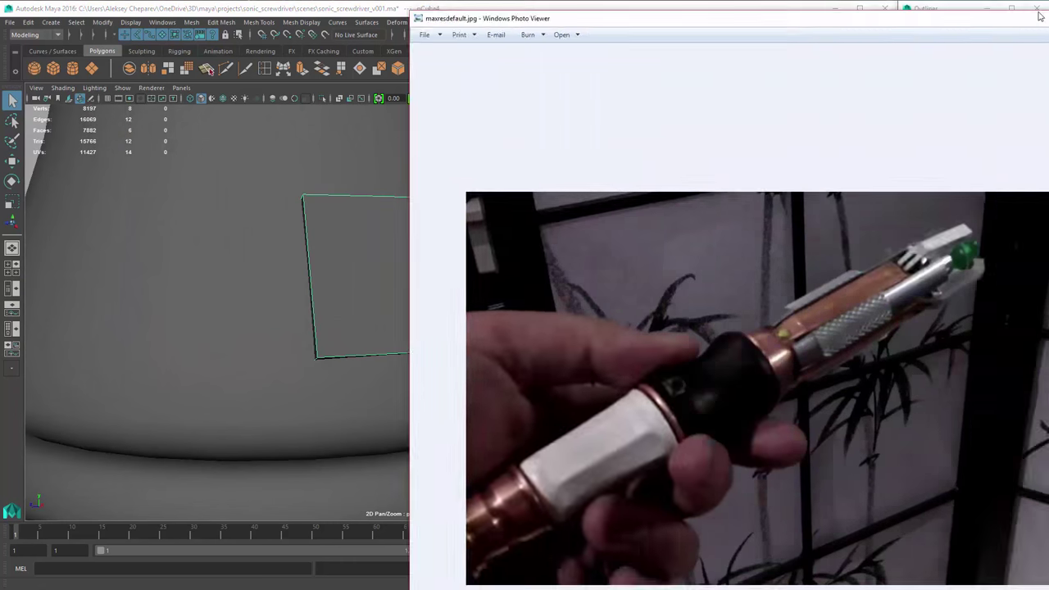
# - Resize and reposition the Photo Viewer reference window, then close it
pyautogui.scroll(3, 719, 309)
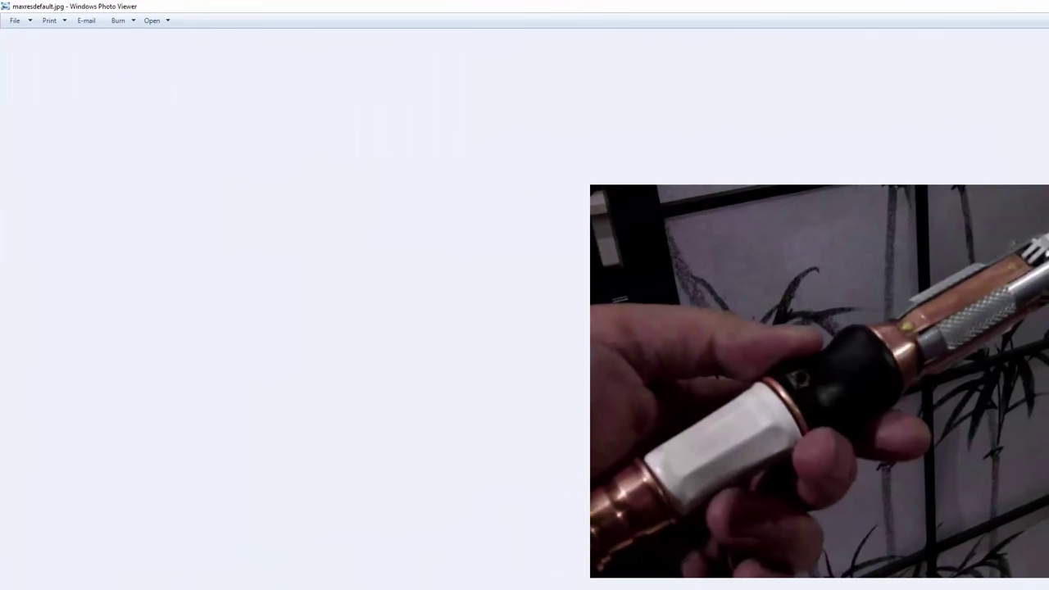
pyautogui.hotkey('alt', 'Tab')
pyautogui.hotkey('alt', 'Tab')
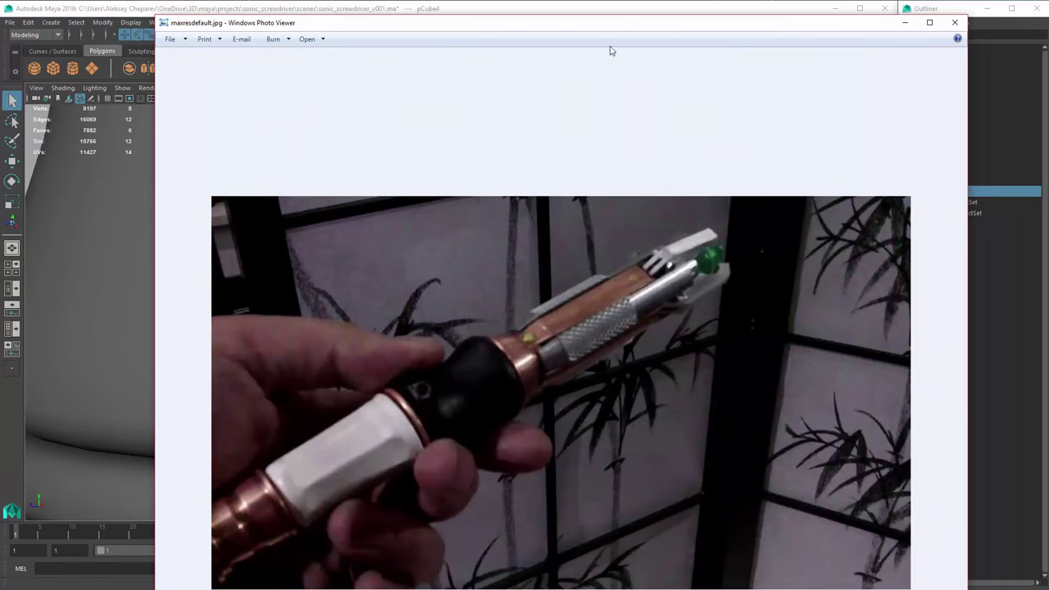
pyautogui.moveTo(969, 18); pyautogui.dragTo(776, 322)
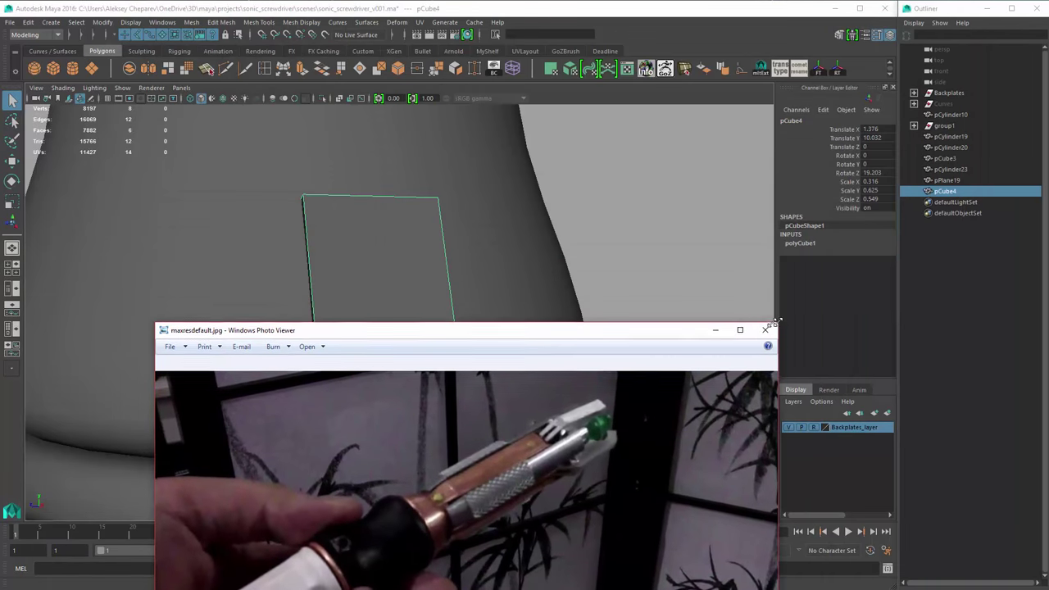
pyautogui.moveTo(582, 417); pyautogui.dragTo(574, 208)
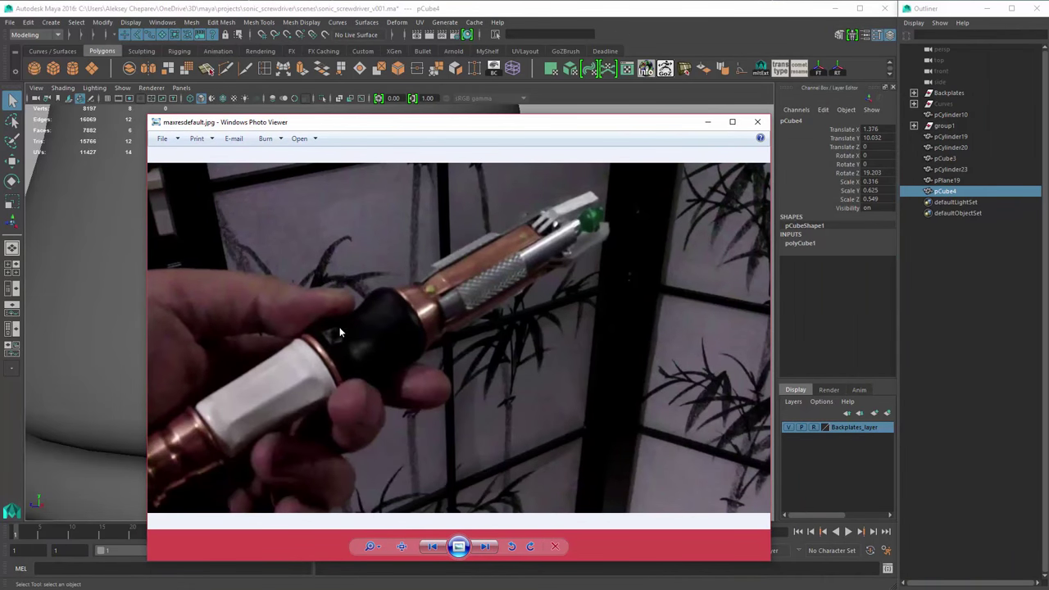
pyautogui.click(757, 123)
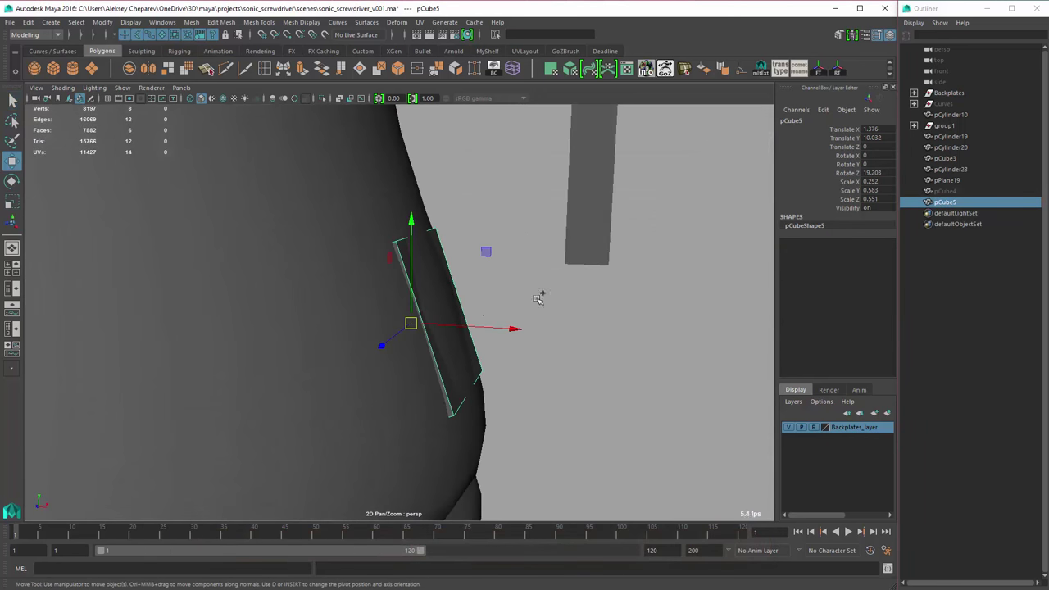
# - Insert two edge loops across the small square plate pCube5
pyautogui.keyDown('alt'); pyautogui.moveTo(510, 304); pyautogui.dragTo(527, 223); pyautogui.keyUp('alt')
pyautogui.press('q')
pyautogui.click(527, 222)
pyautogui.hotkey('ctrl', 'e')
pyautogui.keyDown('alt'); pyautogui.moveTo(500, 95); pyautogui.dragTo(310, 237); pyautogui.keyUp('alt')
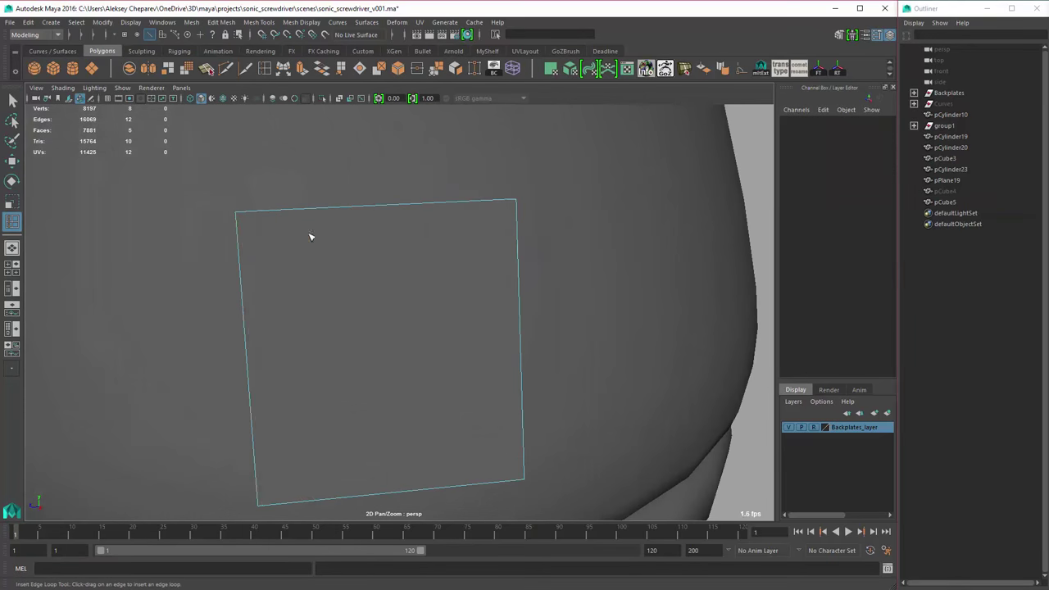
pyautogui.click(246, 222)
pyautogui.keyDown('alt'); pyautogui.moveTo(246, 222); pyautogui.dragTo(547, 298); pyautogui.keyUp('alt')
pyautogui.click(585, 346)
# - Select the pCylinder23 faces surrounding the plate and extract them as a separate piece
pyautogui.press('w')
pyautogui.scroll(5, 447, 321)
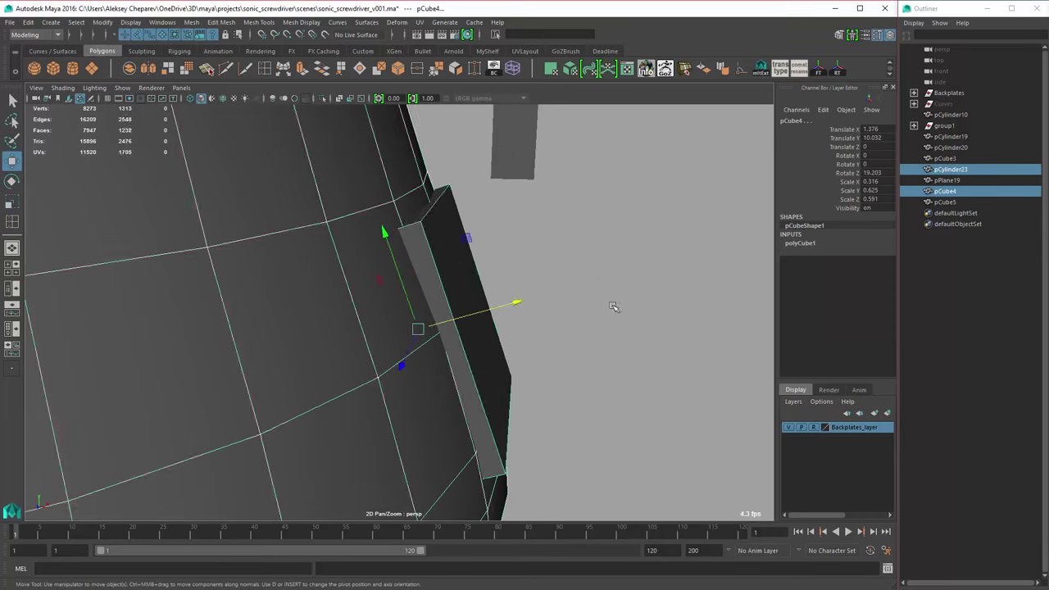
pyautogui.scroll(-5, 429, 244)
pyautogui.keyDown('alt'); pyautogui.moveTo(429, 243); pyautogui.dragTo(516, 311); pyautogui.keyUp('alt')
pyautogui.press('F11')
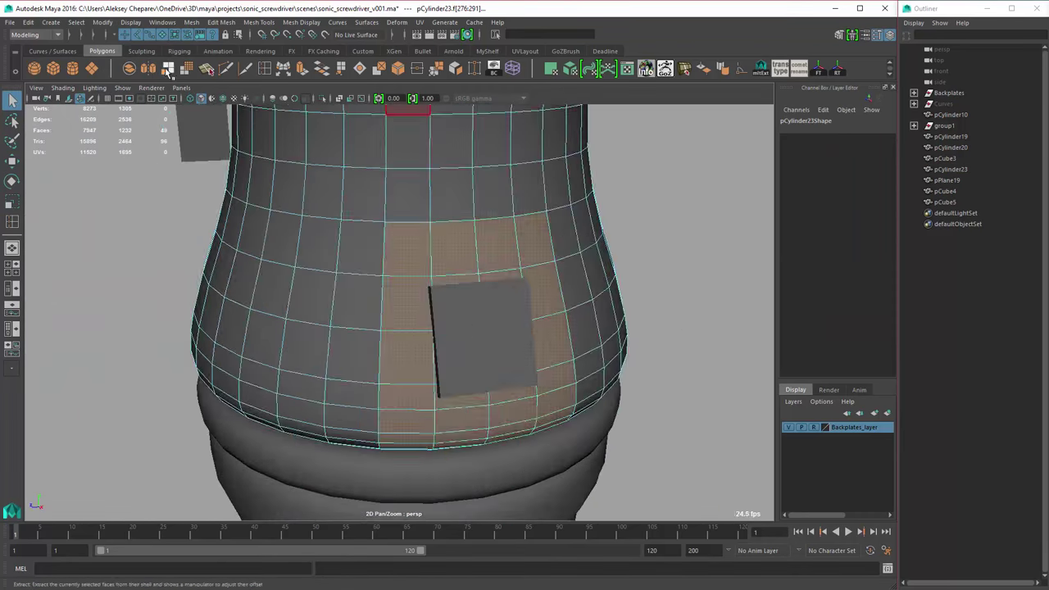
pyautogui.click(167, 71)
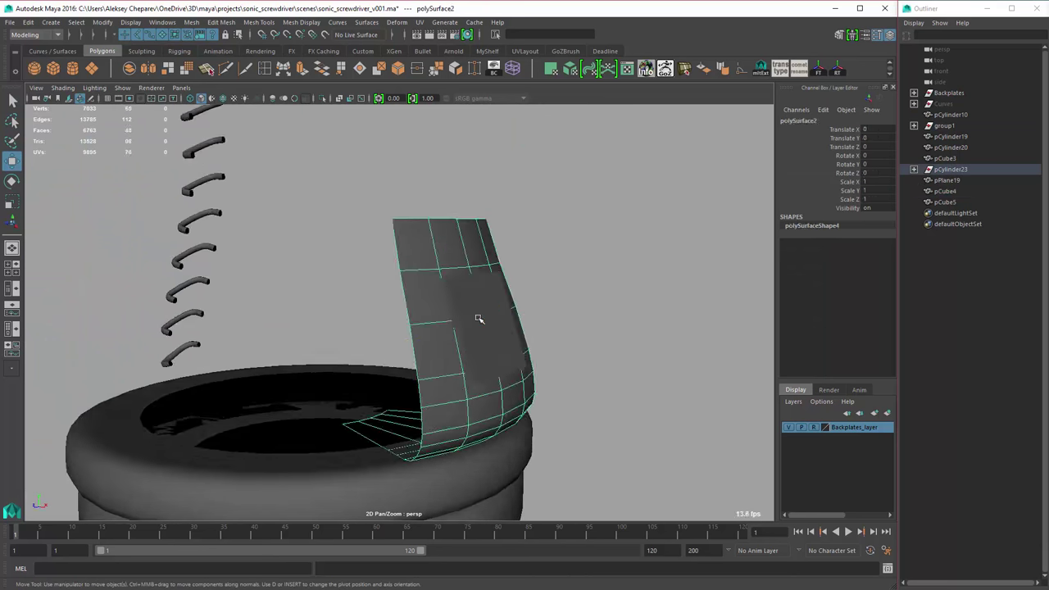
# - Cut the plate's square shape from the extracted patch with Boolean Difference and delete stray edges
pyautogui.click(191, 22)
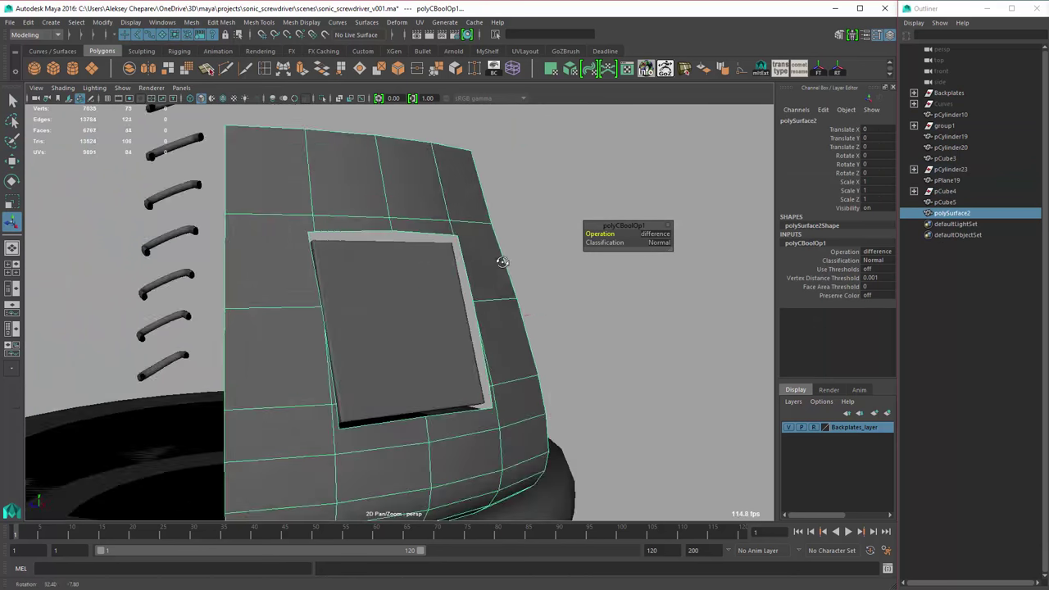
pyautogui.keyDown('alt'); pyautogui.moveTo(503, 262); pyautogui.dragTo(298, 245); pyautogui.keyUp('alt')
pyautogui.moveTo(451, 247)
pyautogui.keyDown('alt'); pyautogui.mouseDown(button='right')
pyautogui.moveTo(449, 230)
pyautogui.moveTo(451, 303)
pyautogui.mouseUp(button='right'); pyautogui.keyUp('alt')
pyautogui.keyDown('alt'); pyautogui.moveTo(426, 401); pyautogui.dragTo(239, 69); pyautogui.keyUp('alt')
pyautogui.keyDown('ctrl'); pyautogui.keyDown('shift'); pyautogui.click(299, 369); pyautogui.keyUp('shift'); pyautogui.keyUp('ctrl')
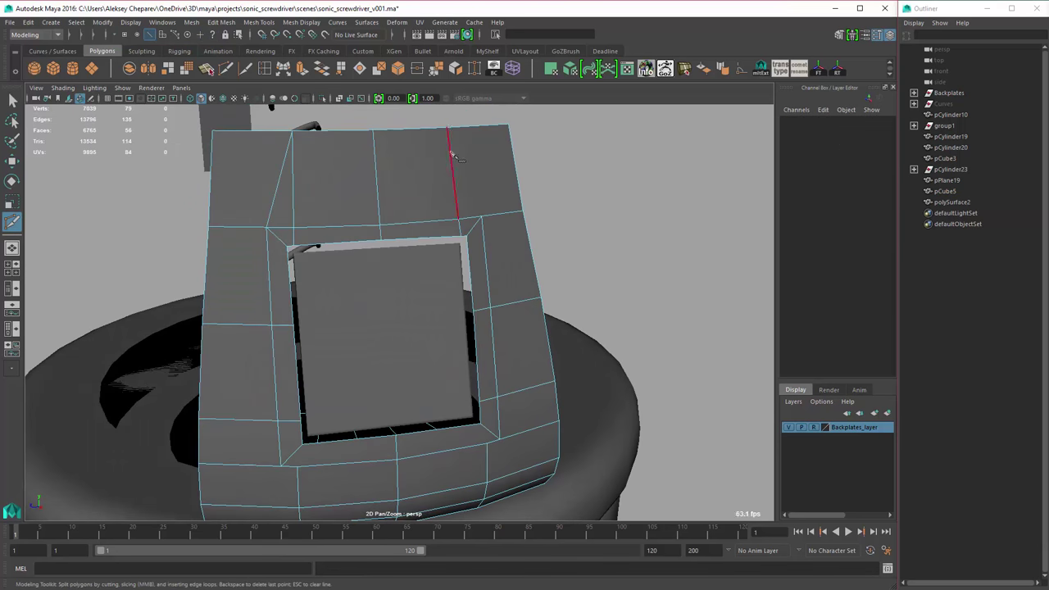
# - Select the square hole's border edge loop and extrude it inward with Extrude Edge
pyautogui.keyDown('alt'); pyautogui.moveTo(451, 154); pyautogui.dragTo(523, 435); pyautogui.keyUp('alt')
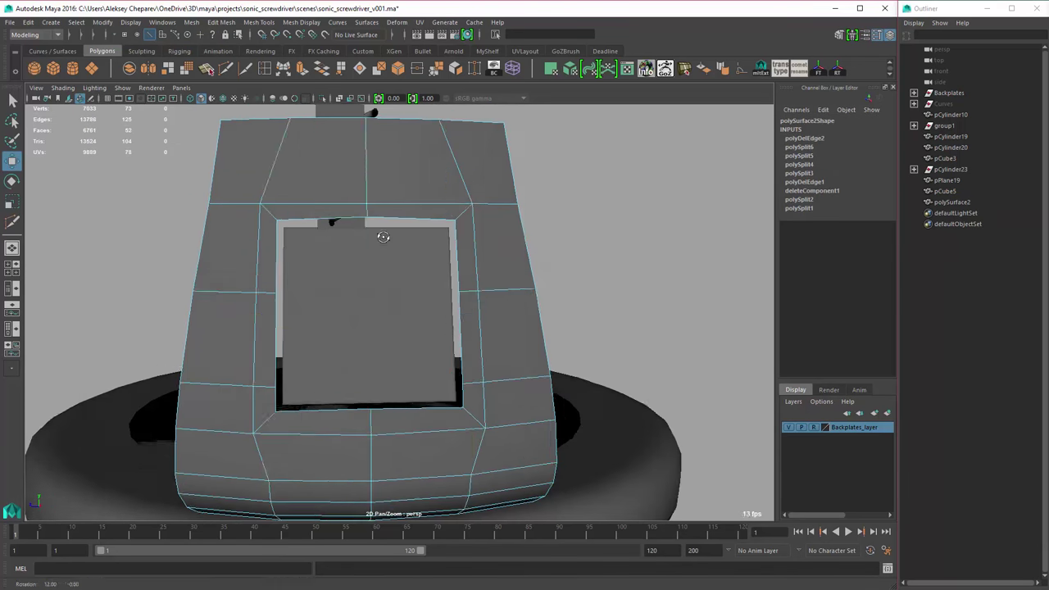
pyautogui.keyDown('alt'); pyautogui.moveTo(383, 237); pyautogui.dragTo(328, 234); pyautogui.keyUp('alt')
pyautogui.doubleClick(328, 234)
pyautogui.keyDown('shift'); pyautogui.moveTo(311, 211); pyautogui.dragTo(316, 171, button='right'); pyautogui.keyUp('shift')
pyautogui.keyDown('alt'); pyautogui.moveTo(317, 172); pyautogui.dragTo(390, 332); pyautogui.keyUp('alt')
pyautogui.press('F8')
pyautogui.press('w')
pyautogui.press('F10')
pyautogui.press('F8')
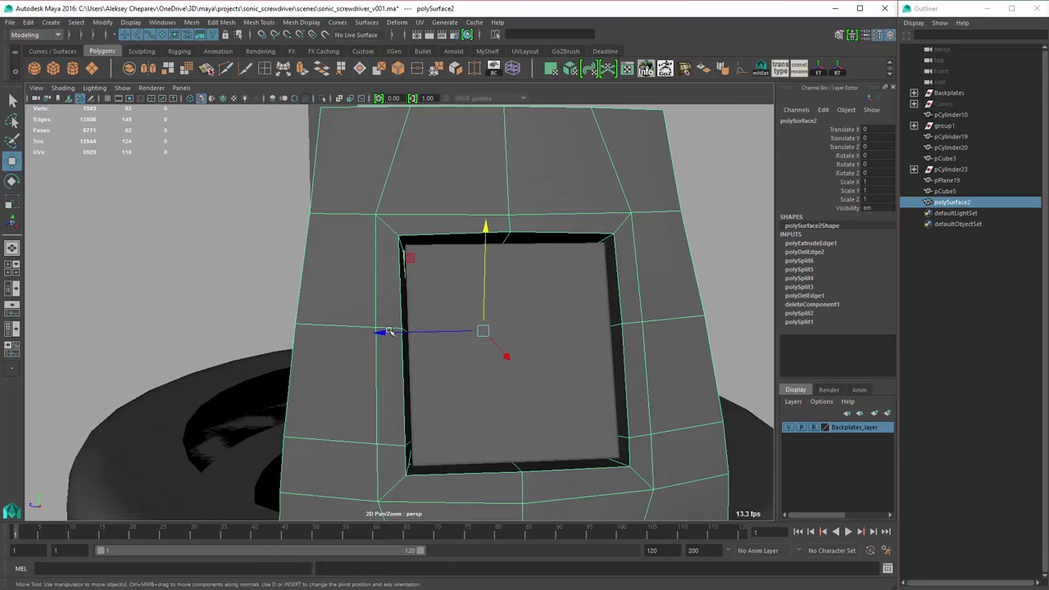
# - Select an edge beside the hole in edge mode
pyautogui.keyDown('alt'); pyautogui.moveTo(594, 301); pyautogui.dragTo(535, 248); pyautogui.keyUp('alt')
pyautogui.press('F10')
pyautogui.click(557, 326)
# - Slide the edges beside the square hole and move a corner vertex to tighten it
pyautogui.keyDown('shift'); pyautogui.rightClick(535, 248); pyautogui.keyUp('shift')
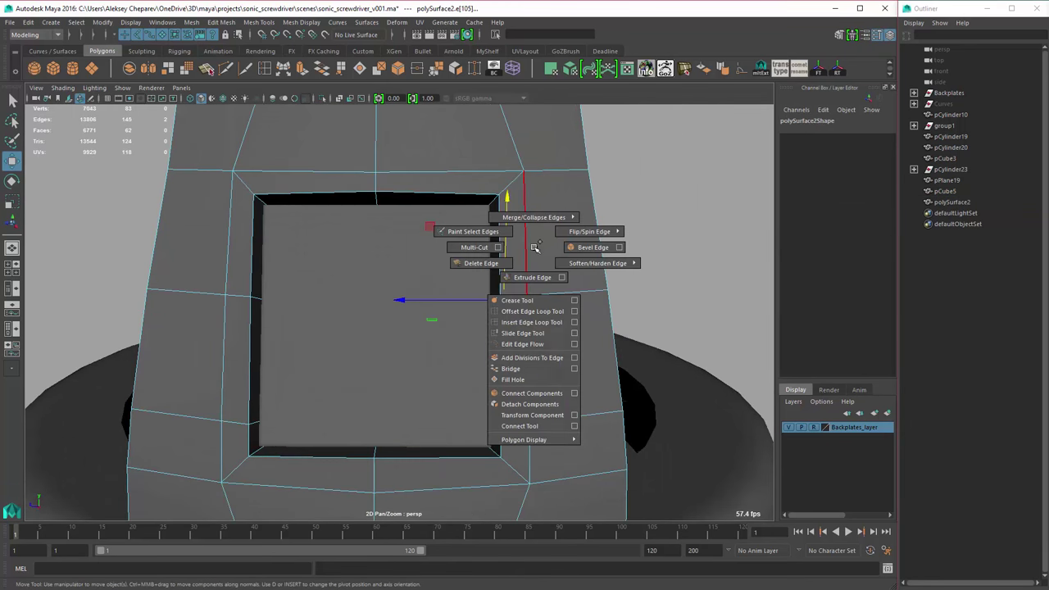
pyautogui.keyDown('alt'); pyautogui.moveTo(491, 328); pyautogui.dragTo(265, 311); pyautogui.keyUp('alt')
pyautogui.click(533, 270)
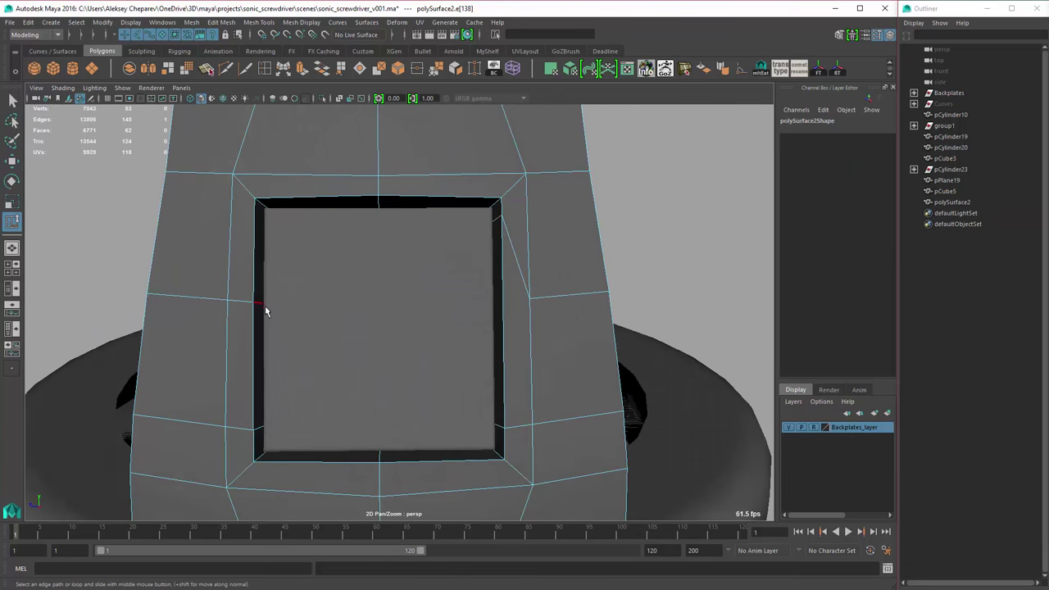
pyautogui.keyDown('alt'); pyautogui.moveTo(340, 328); pyautogui.dragTo(416, 348); pyautogui.keyUp('alt')
pyautogui.keyDown('alt'); pyautogui.moveTo(498, 358); pyautogui.dragTo(541, 270); pyautogui.keyUp('alt')
pyautogui.press('w')
pyautogui.click(569, 274)
pyautogui.moveTo(271, 268); pyautogui.dragTo(286, 274, button='right')
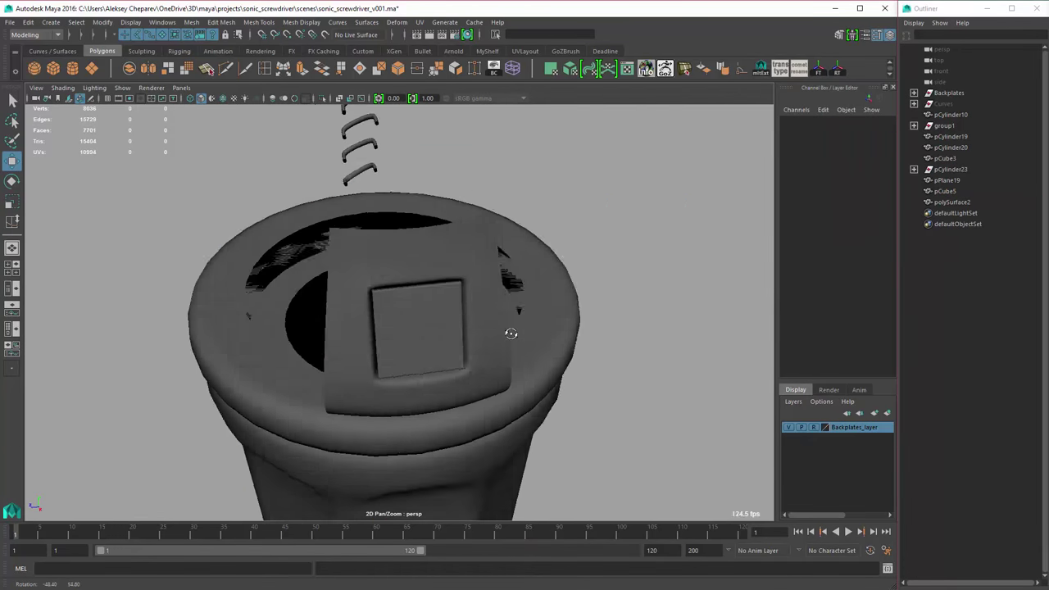
# - Create the small cylinder knob pCylinder24 and position it beside the plate
pyautogui.click(511, 331)
pyautogui.keyDown('alt'); pyautogui.moveTo(510, 331); pyautogui.dragTo(327, 227); pyautogui.keyUp('alt')
pyautogui.scroll(-5, 534, 304)
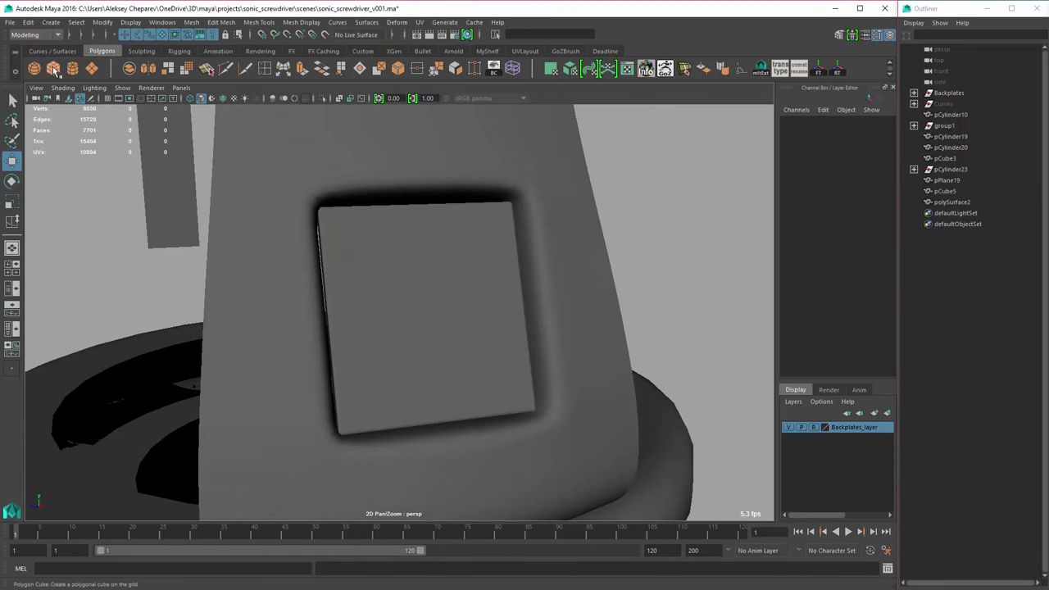
pyautogui.click(72, 68)
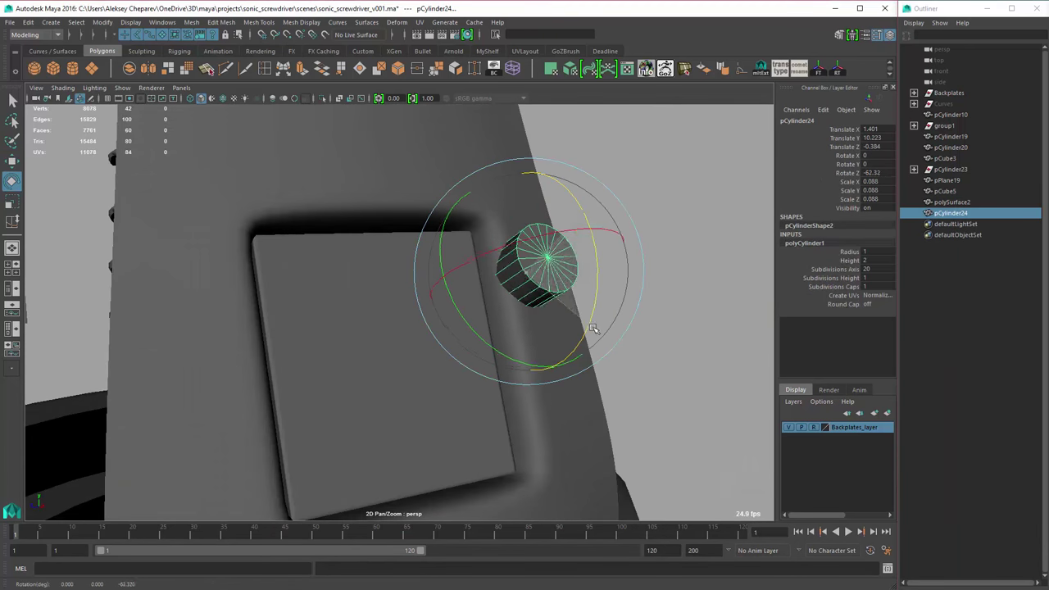
pyautogui.click(347, 398)
pyautogui.keyDown('alt'); pyautogui.moveTo(347, 398); pyautogui.dragTo(490, 282); pyautogui.keyUp('alt')
pyautogui.press('w')
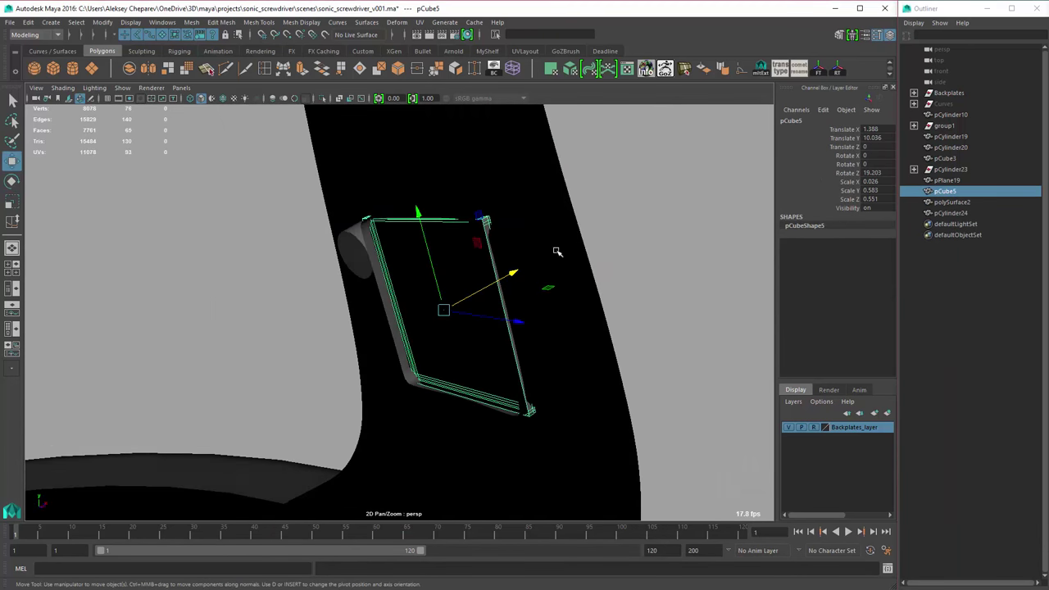
pyautogui.click(226, 68)
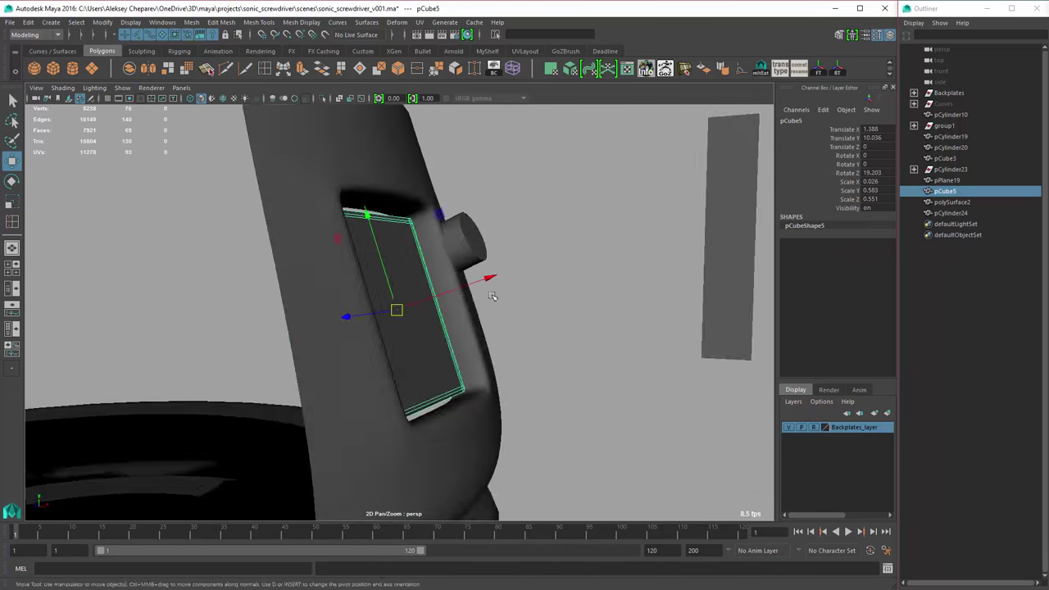
# - Set pCube5's Rotate Z to 19.203 in the Channel Box
pyautogui.keyDown('alt'); pyautogui.moveTo(426, 271); pyautogui.dragTo(448, 259); pyautogui.keyUp('alt')
pyautogui.moveTo(873, 129); pyautogui.dragTo(873, 173)
pyautogui.rightClick(873, 173)
pyautogui.click(885, 179)
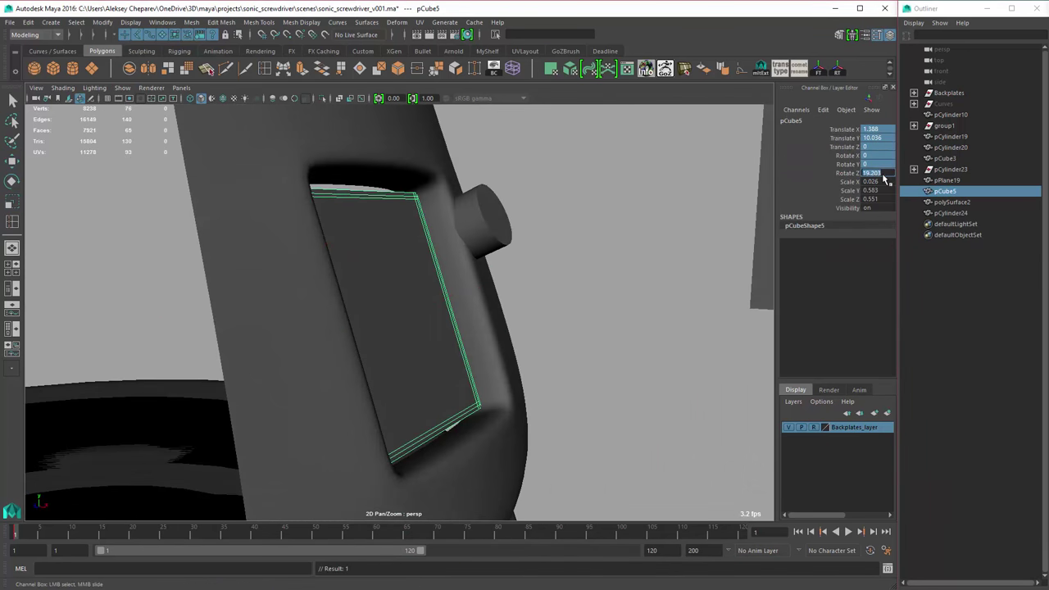
pyautogui.write('19.203')
pyautogui.press('Return')
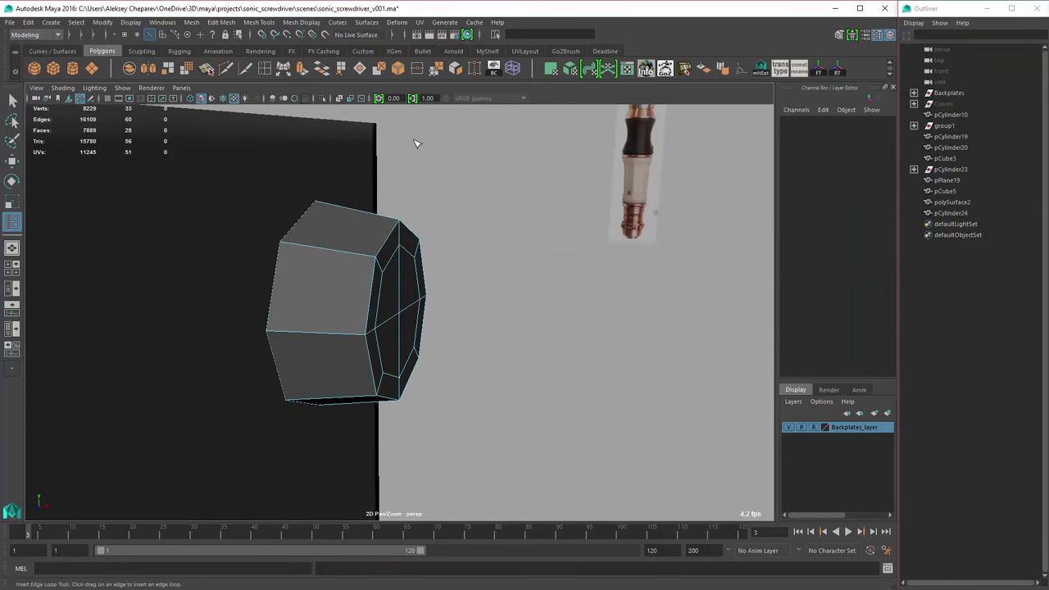
# - Select the bolt cylinder and arrange its octagon UV shell in the UV Editor
pyautogui.click(392, 264)
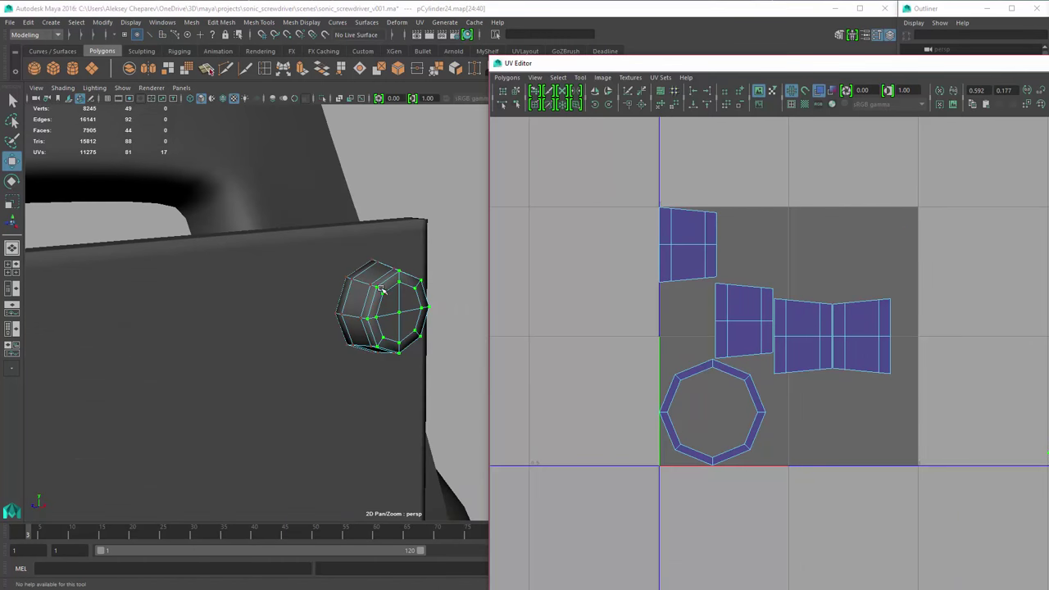
pyautogui.keyDown('alt'); pyautogui.moveTo(696, 239); pyautogui.dragTo(629, 247, button='middle'); pyautogui.keyUp('alt')
pyautogui.moveTo(629, 247); pyautogui.dragTo(630, 282, button='right')
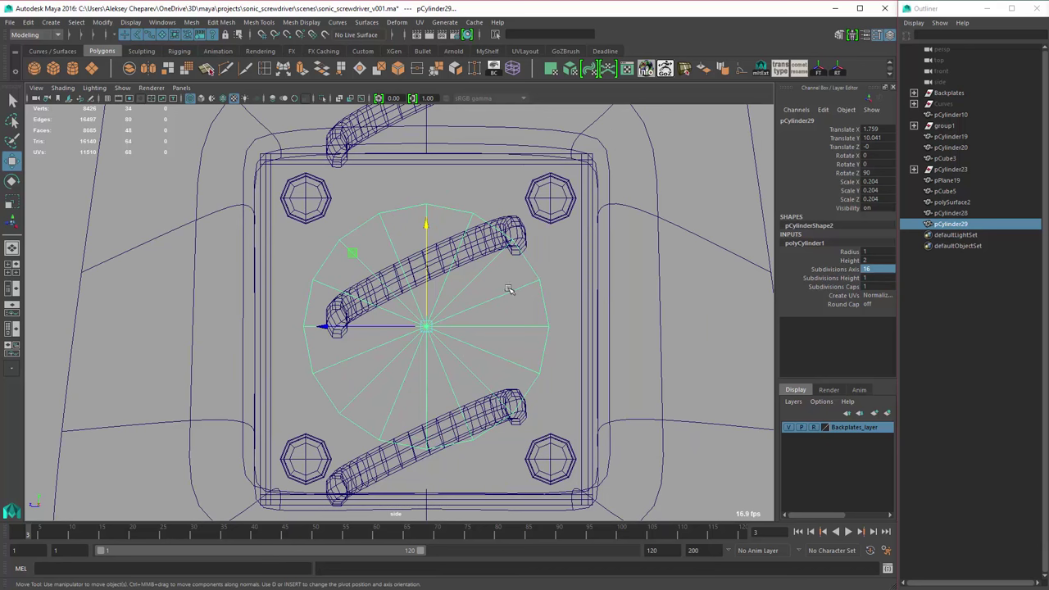
# - Flatten the centre cylinder against the plate
pyautogui.keyDown('alt'); pyautogui.moveTo(486, 285); pyautogui.dragTo(491, 248, button='middle'); pyautogui.keyUp('alt')
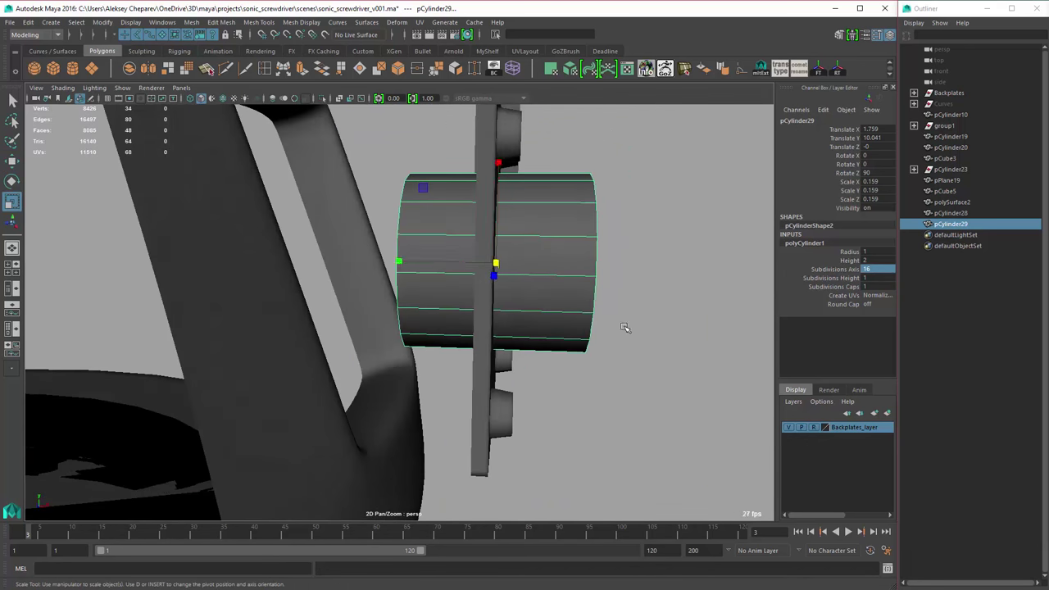
pyautogui.press('d')
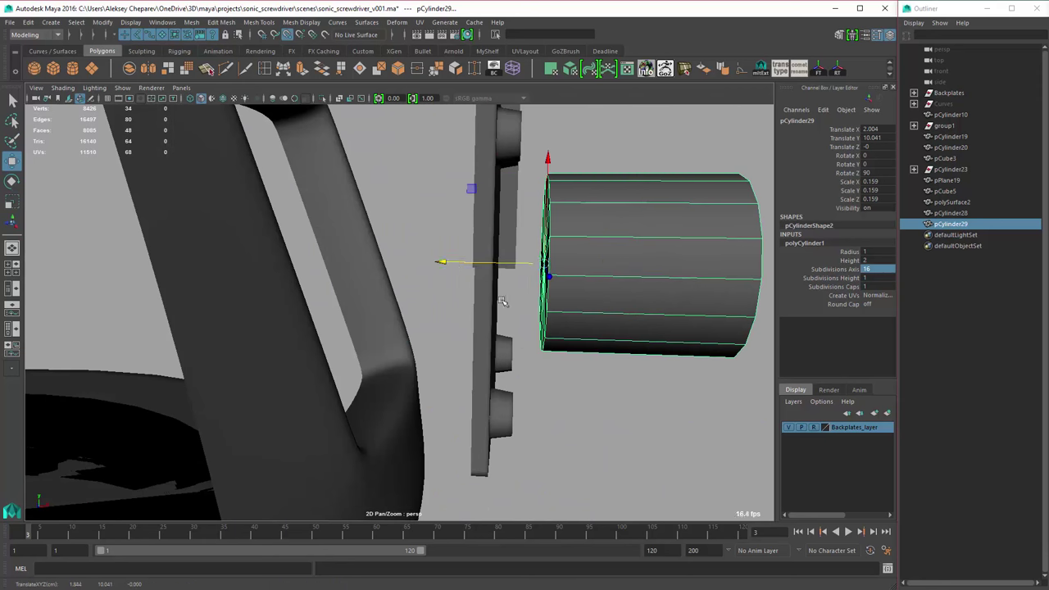
pyautogui.keyDown('alt'); pyautogui.moveTo(622, 387); pyautogui.dragTo(369, 250); pyautogui.keyUp('alt')
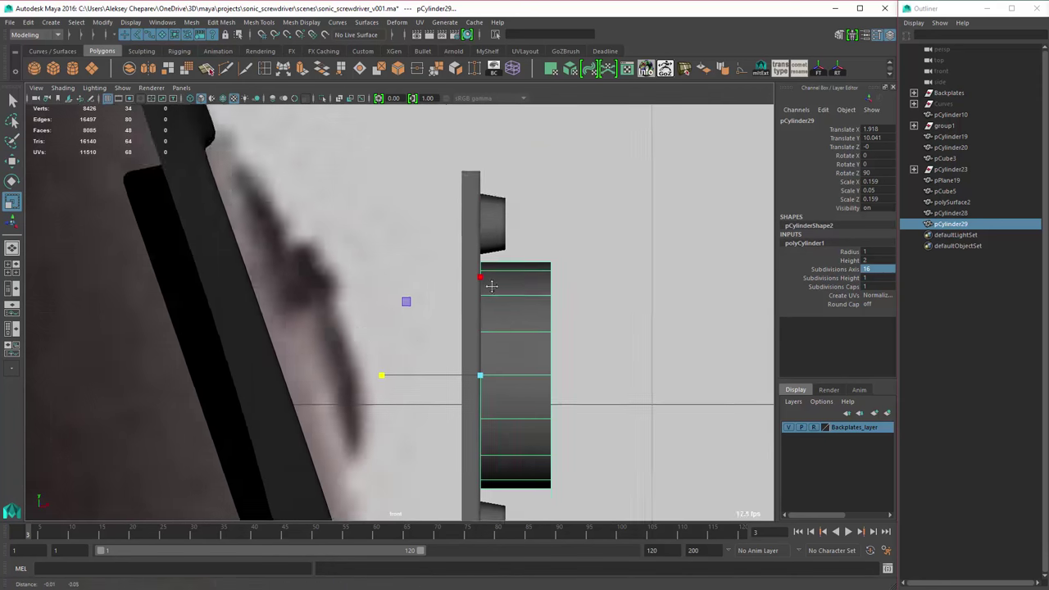
pyautogui.moveTo(492, 180); pyautogui.dragTo(616, 364)
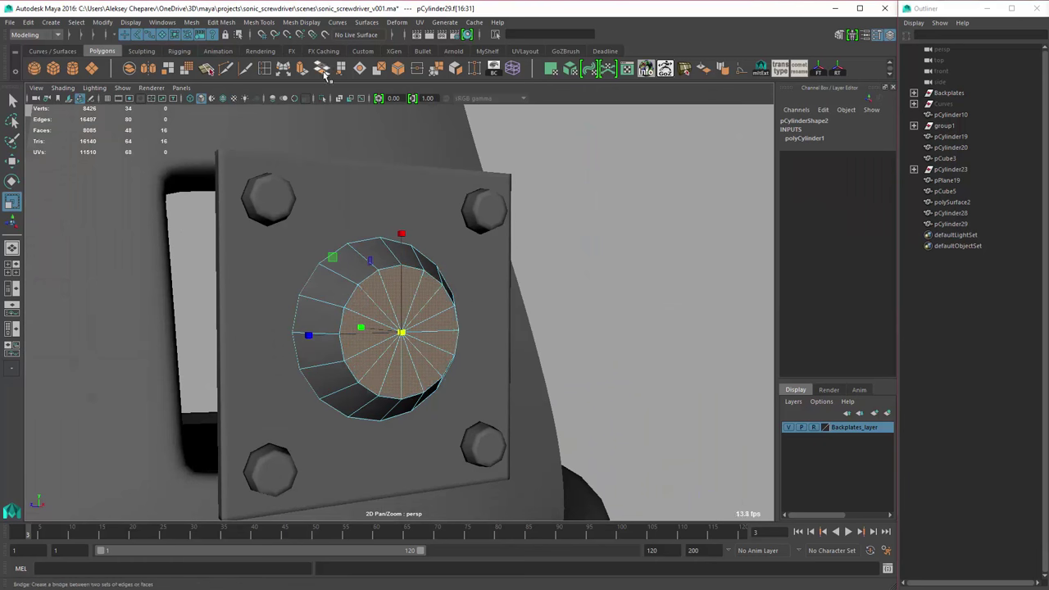
# - Extrude the cylinder's cap faces outward into a stepped dome button
pyautogui.hotkey('ctrl', 'e')
pyautogui.keyDown('alt'); pyautogui.moveTo(534, 286); pyautogui.dragTo(441, 348); pyautogui.keyUp('alt')
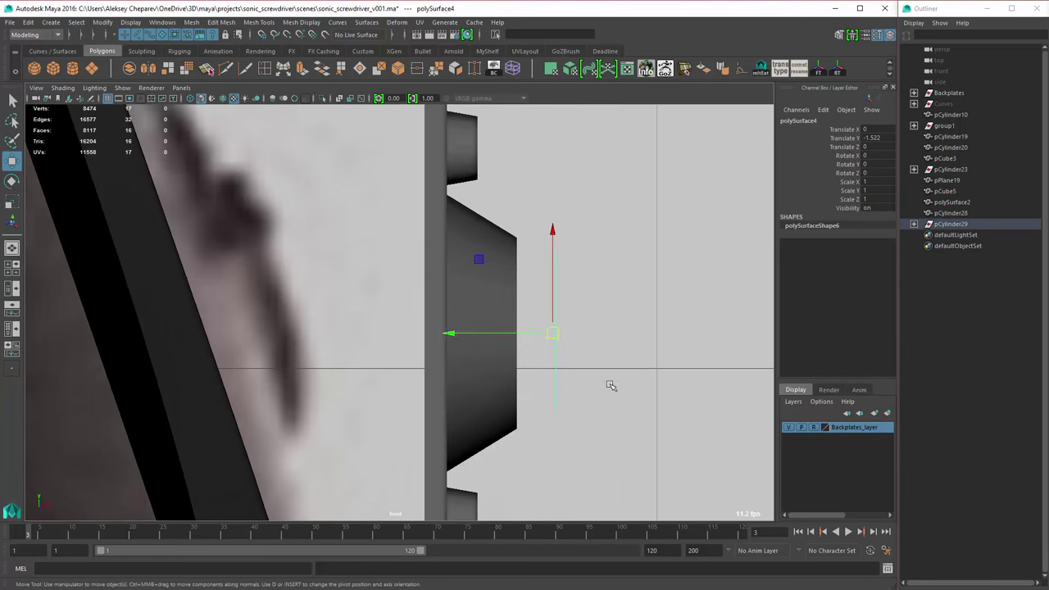
pyautogui.press('Delete')
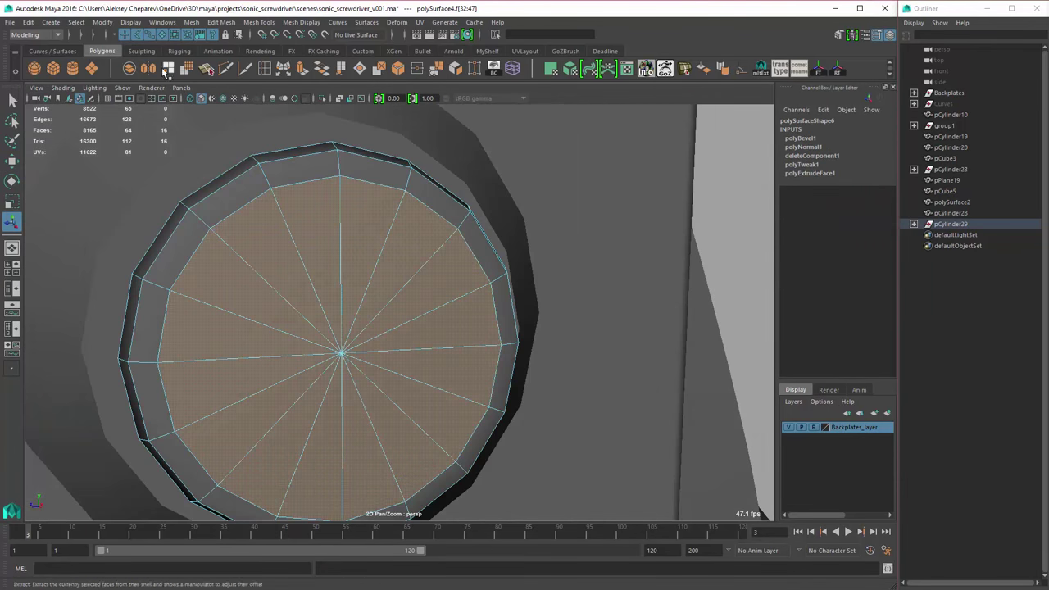
pyautogui.hotkey('ctrl', 'e')
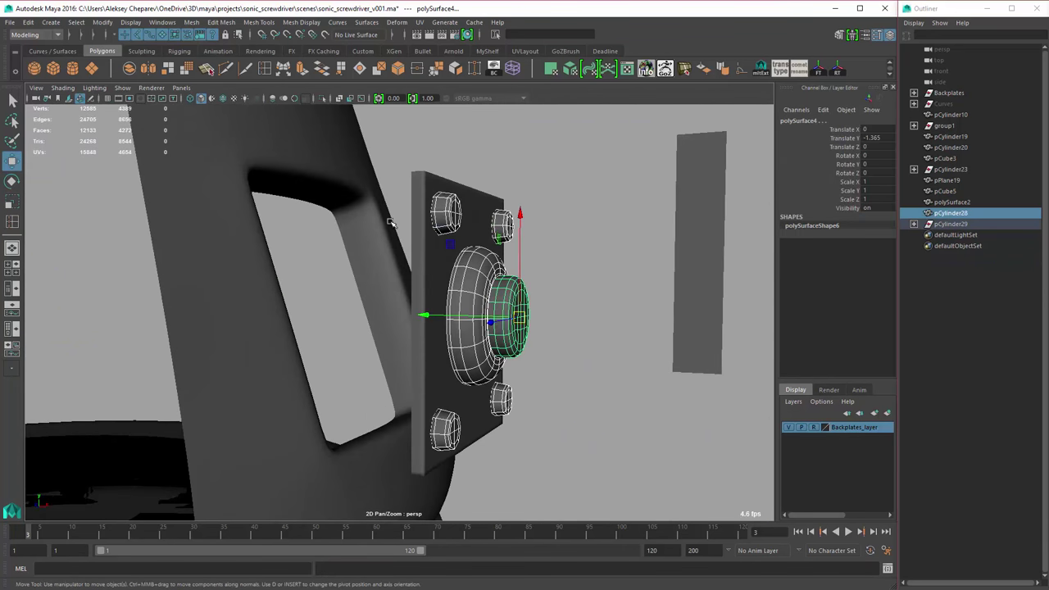
pyautogui.keyDown('alt'); pyautogui.moveTo(392, 223); pyautogui.dragTo(444, 236); pyautogui.keyUp('alt')
pyautogui.keyDown('shift'); pyautogui.click(444, 236); pyautogui.keyUp('shift')
# - Parent the bolts and domed button under the plate, turning it to about 18° Z
pyautogui.click(447, 250)
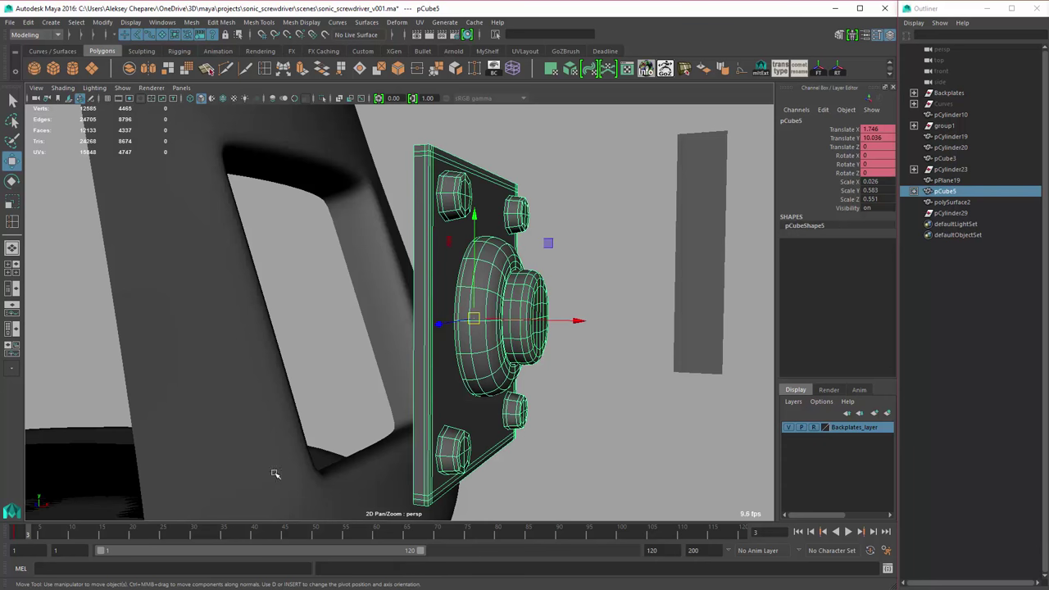
pyautogui.keyDown('alt'); pyautogui.moveTo(274, 475); pyautogui.dragTo(558, 382); pyautogui.keyUp('alt')
pyautogui.moveTo(844, 128); pyautogui.dragTo(844, 173)
pyautogui.rightClick(844, 173)
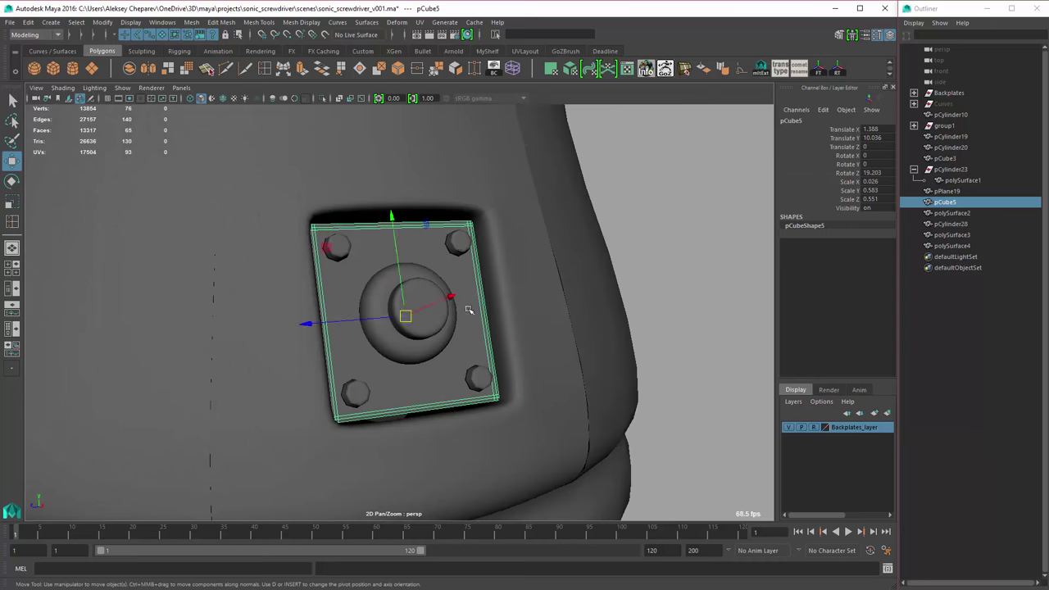
pyautogui.press('q')
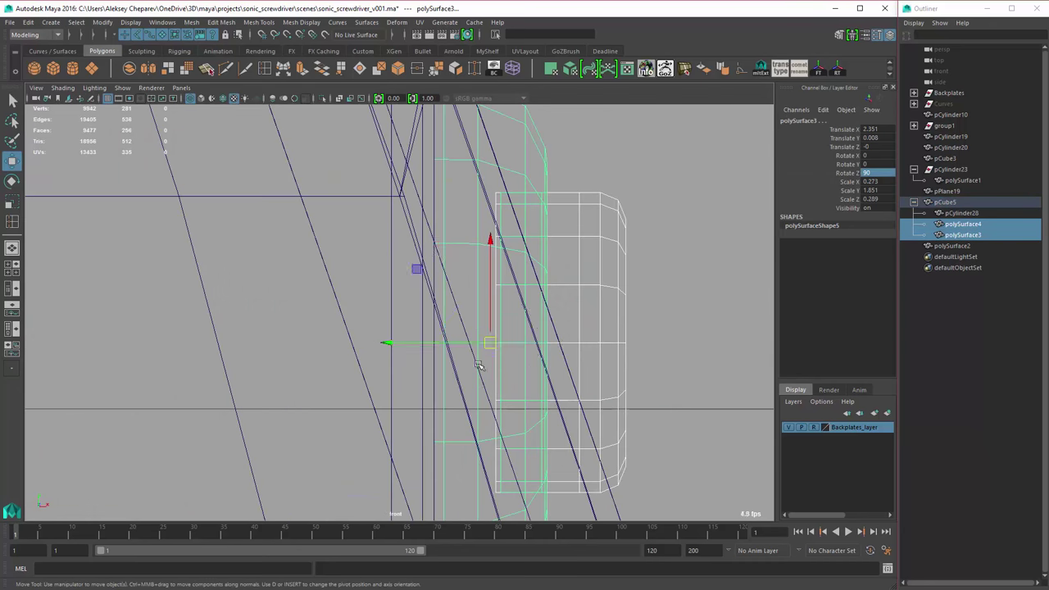
pyautogui.press('space')
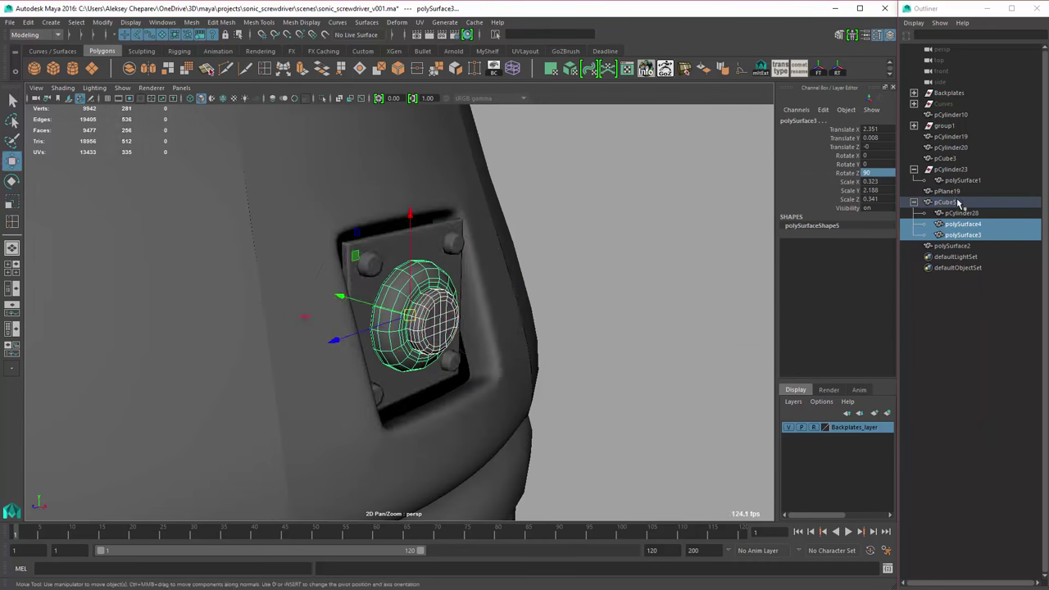
pyautogui.click(944, 202)
pyautogui.press('e')
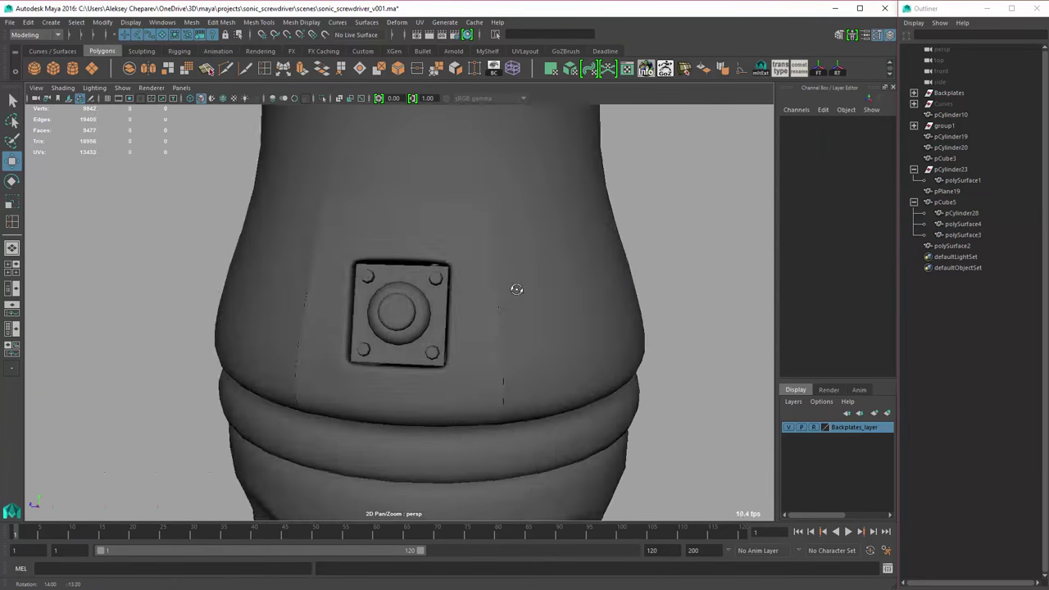
pyautogui.keyDown('shift'); pyautogui.click(963, 236); pyautogui.keyUp('shift')
pyautogui.click(103, 22)
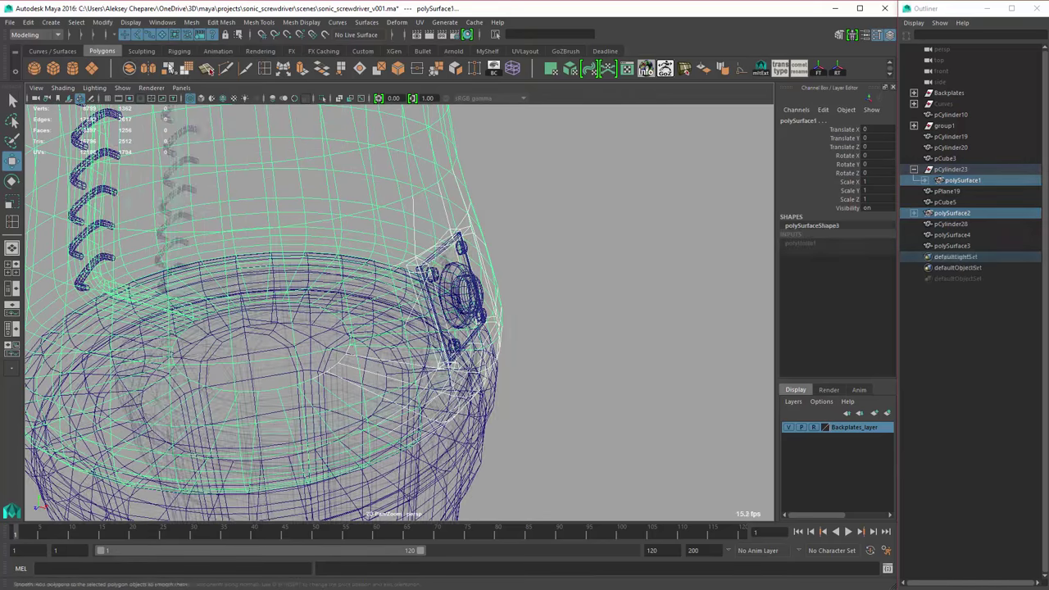
# - Combine the handle and screw plate pieces and select the seam vertices around the plate
pyautogui.click(133, 70)
pyautogui.moveTo(417, 235); pyautogui.dragTo(403, 212, button='right')
pyautogui.keyDown('alt'); pyautogui.moveTo(404, 211); pyautogui.dragTo(324, 213); pyautogui.keyUp('alt')
pyautogui.moveTo(565, 442); pyautogui.dragTo(561, 427)
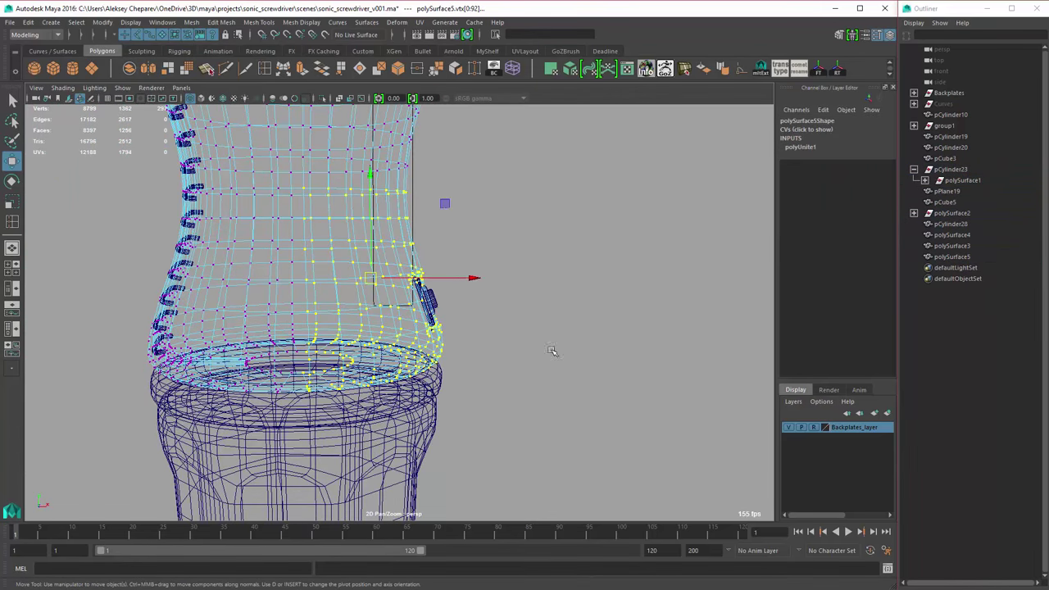
pyautogui.scroll(5, 436, 294)
pyautogui.keyDown('alt'); pyautogui.moveTo(435, 294); pyautogui.dragTo(394, 283); pyautogui.keyUp('alt')
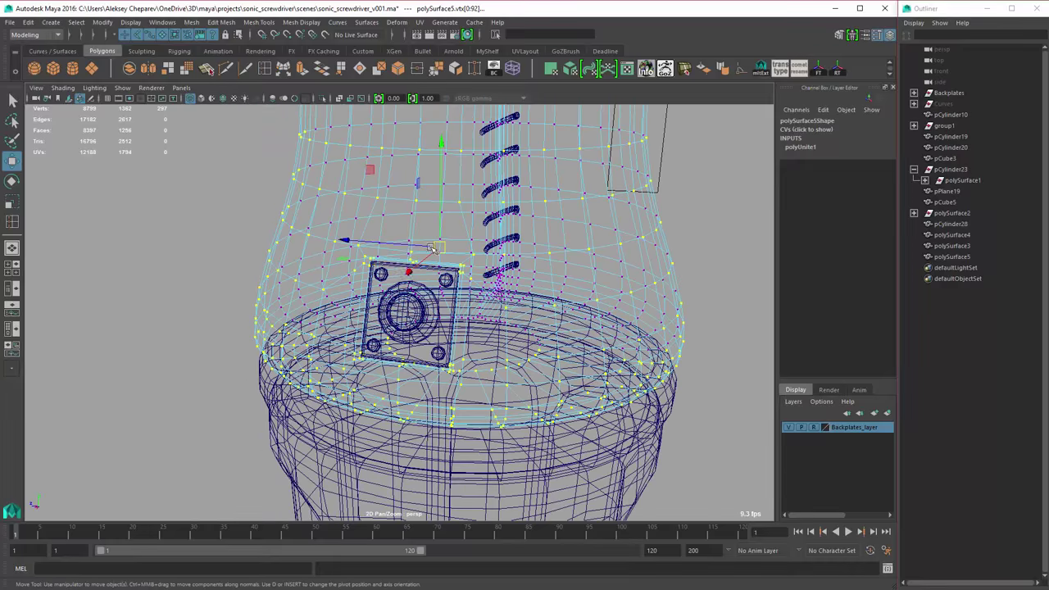
pyautogui.scroll(-3, 371, 280)
pyautogui.press('5')
pyautogui.press('1')
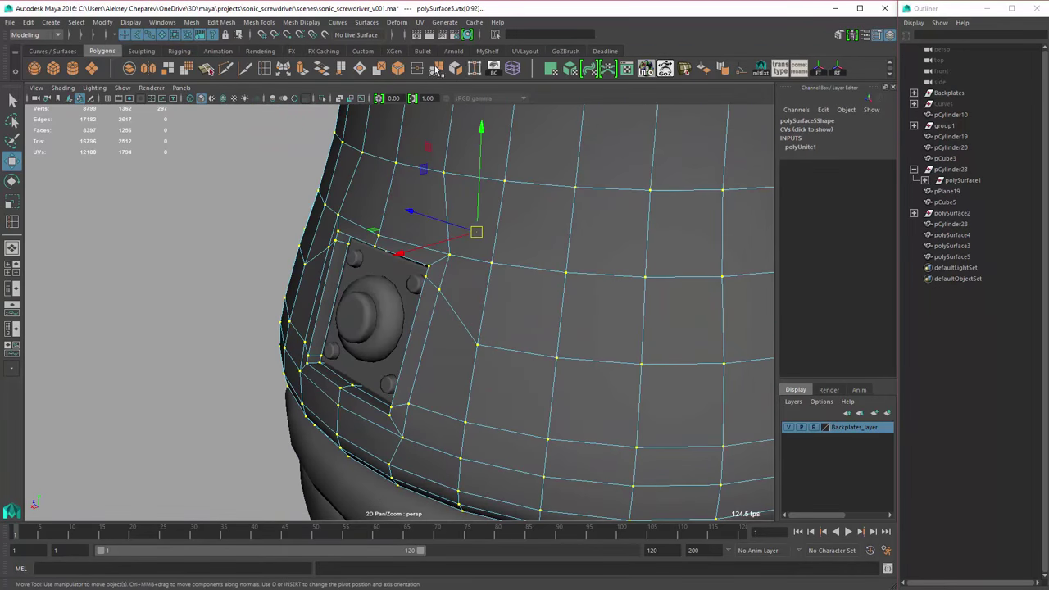
# - Merge the overlapping seam vertices with a 0.001 threshold
pyautogui.keyDown('shift'); pyautogui.moveTo(527, 228); pyautogui.dragTo(621, 232, button='right'); pyautogui.keyUp('shift')
pyautogui.press('F8')
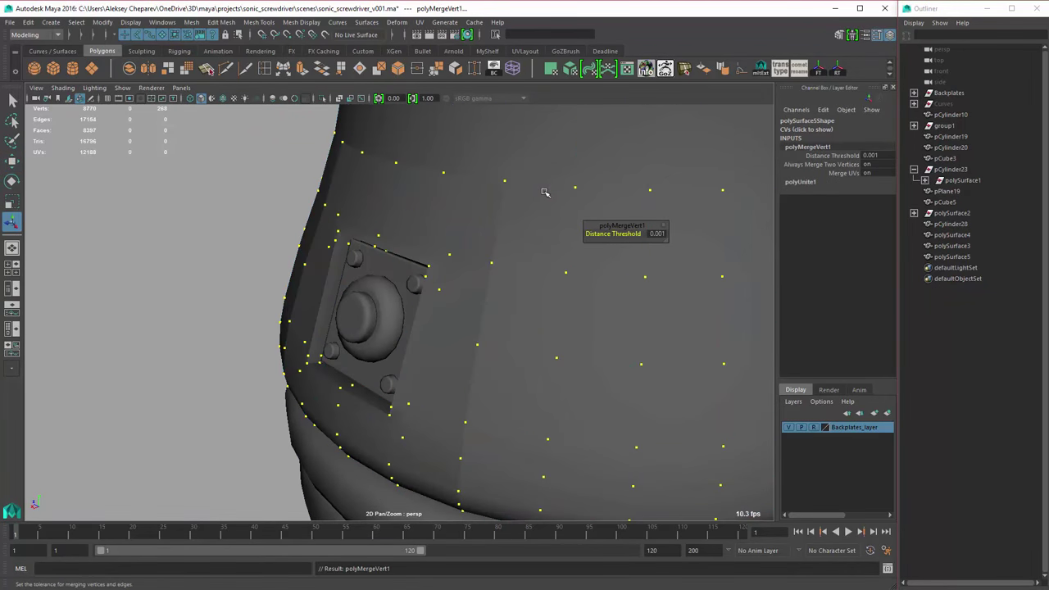
pyautogui.press('t')
pyautogui.press('3')
pyautogui.scroll(-3, 175, 183)
# - Review the combined, smoothed handle mesh around the stitched seam and button
pyautogui.click(175, 183)
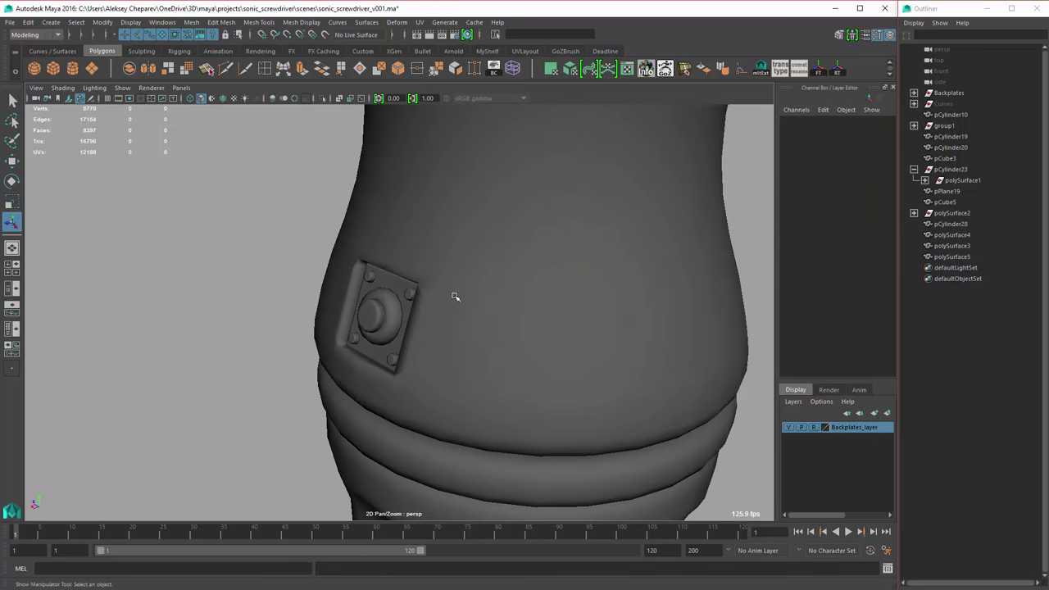
pyautogui.click(457, 296)
pyautogui.click(274, 257)
pyautogui.scroll(-3, 469, 287)
pyautogui.keyDown('alt'); pyautogui.moveTo(513, 237); pyautogui.dragTo(347, 188); pyautogui.keyUp('alt')
pyautogui.scroll(-3, 239, 175)
pyautogui.keyDown('alt'); pyautogui.moveTo(347, 188); pyautogui.dragTo(565, 248, button='right'); pyautogui.keyUp('alt')
pyautogui.keyDown('alt'); pyautogui.moveTo(565, 249); pyautogui.dragTo(595, 248); pyautogui.keyUp('alt')
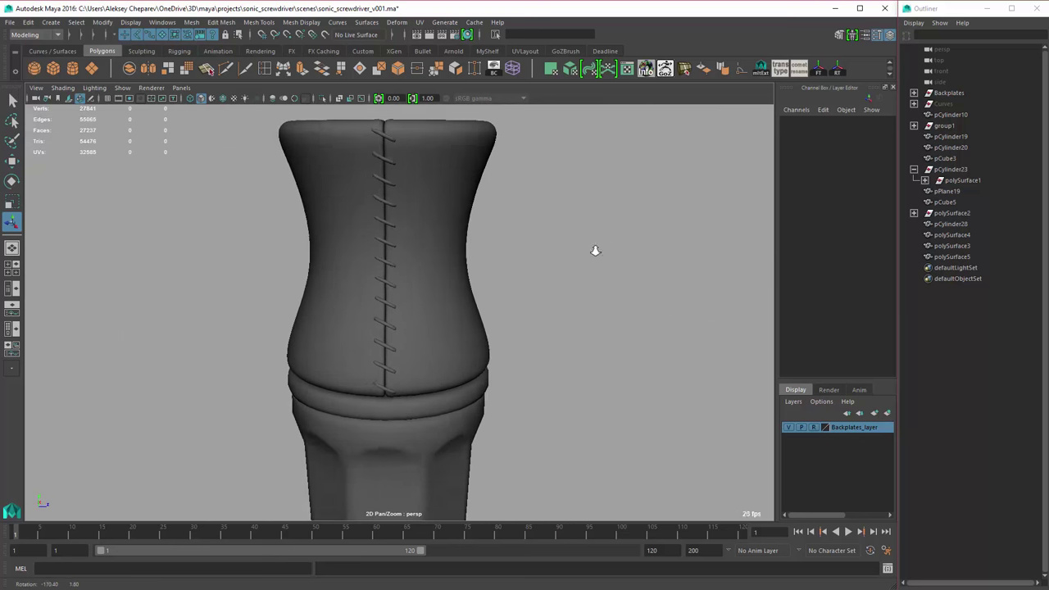
pyautogui.keyDown('alt'); pyautogui.moveTo(595, 249); pyautogui.dragTo(511, 304, button='right'); pyautogui.keyUp('alt')
pyautogui.keyDown('alt'); pyautogui.moveTo(510, 304); pyautogui.dragTo(373, 322); pyautogui.keyUp('alt')
pyautogui.keyDown('alt'); pyautogui.moveTo(373, 321); pyautogui.dragTo(487, 311, button='right'); pyautogui.keyUp('alt')
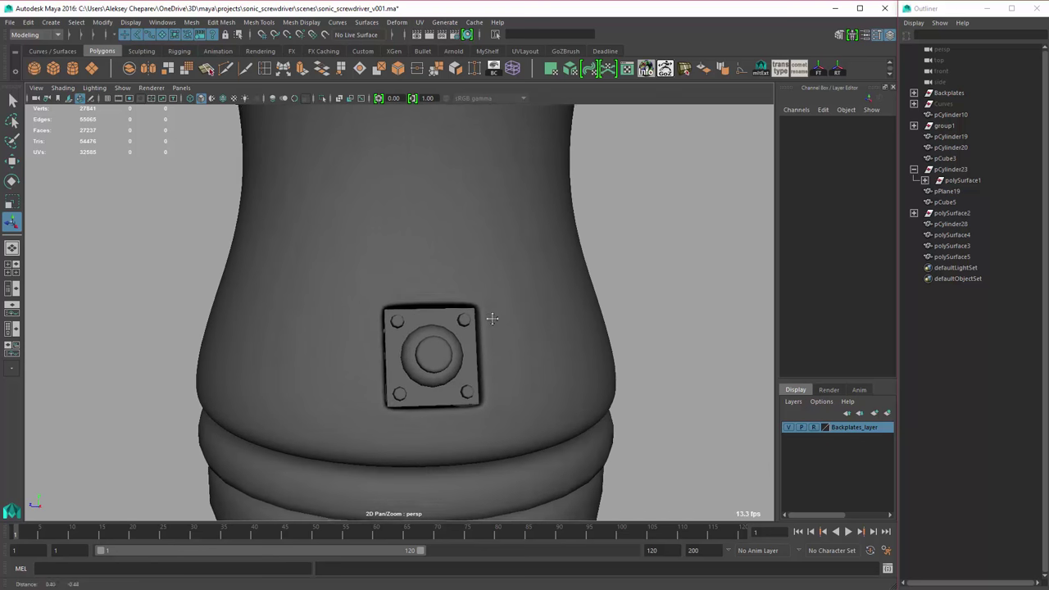
pyautogui.click(407, 326)
pyautogui.keyDown('alt'); pyautogui.moveTo(407, 327); pyautogui.dragTo(429, 300); pyautogui.keyUp('alt')
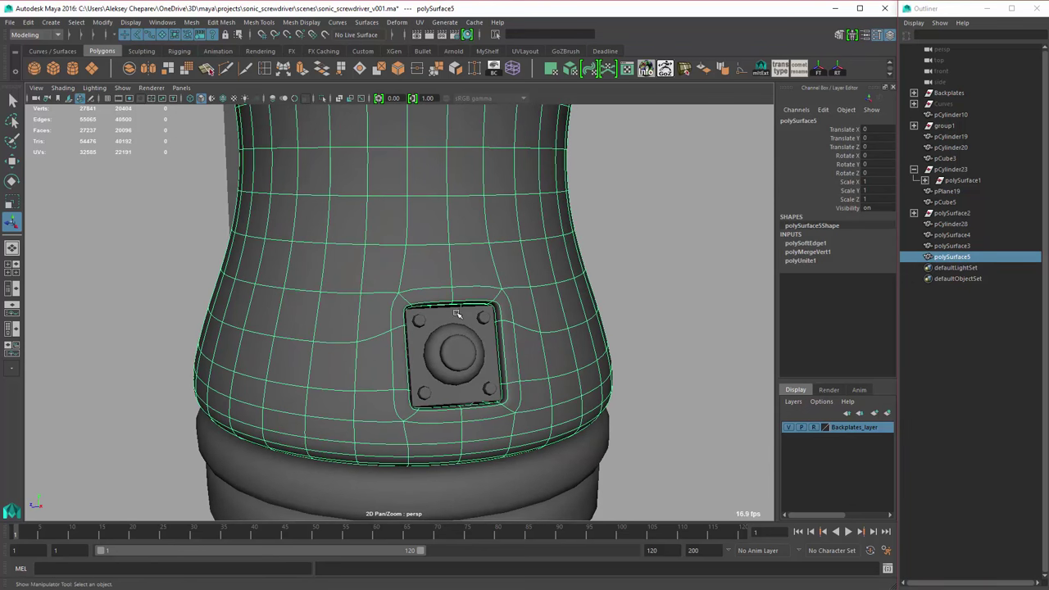
pyautogui.press('space')
pyautogui.press('space')
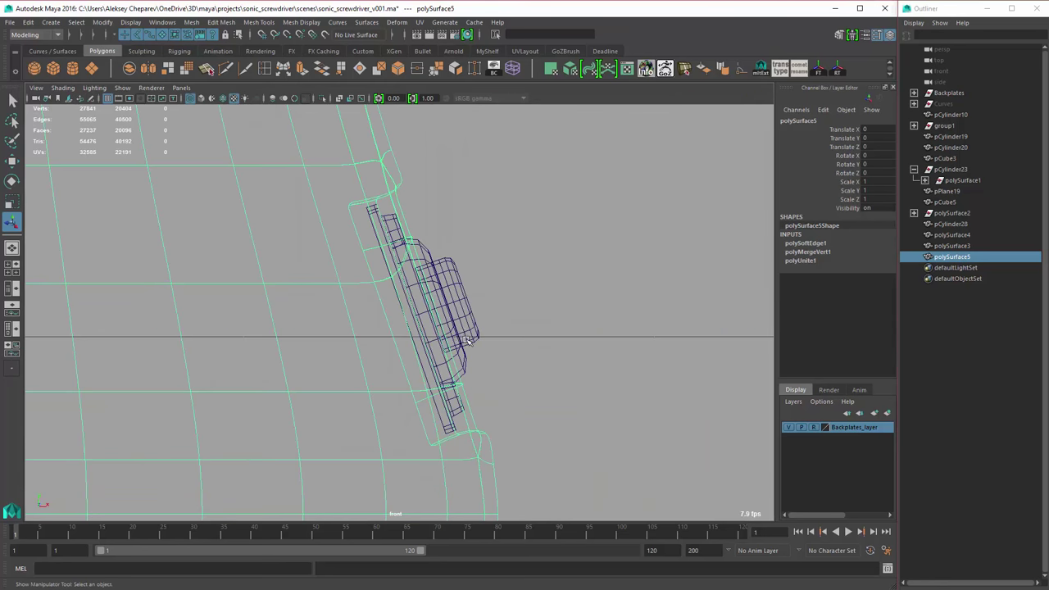
pyautogui.scroll(-2, 371, 215)
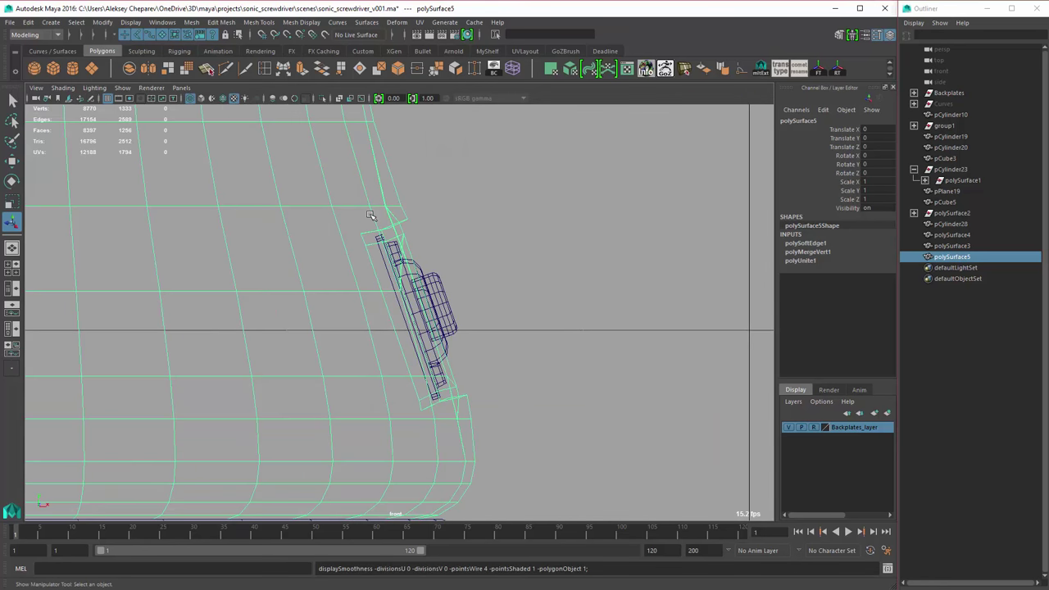
# - Create a cube, then move, tilt and scale it into a thin box over the screw plate
pyautogui.click(52, 69)
pyautogui.press('w')
pyautogui.moveTo(465, 295); pyautogui.dragTo(464, 297, button='middle')
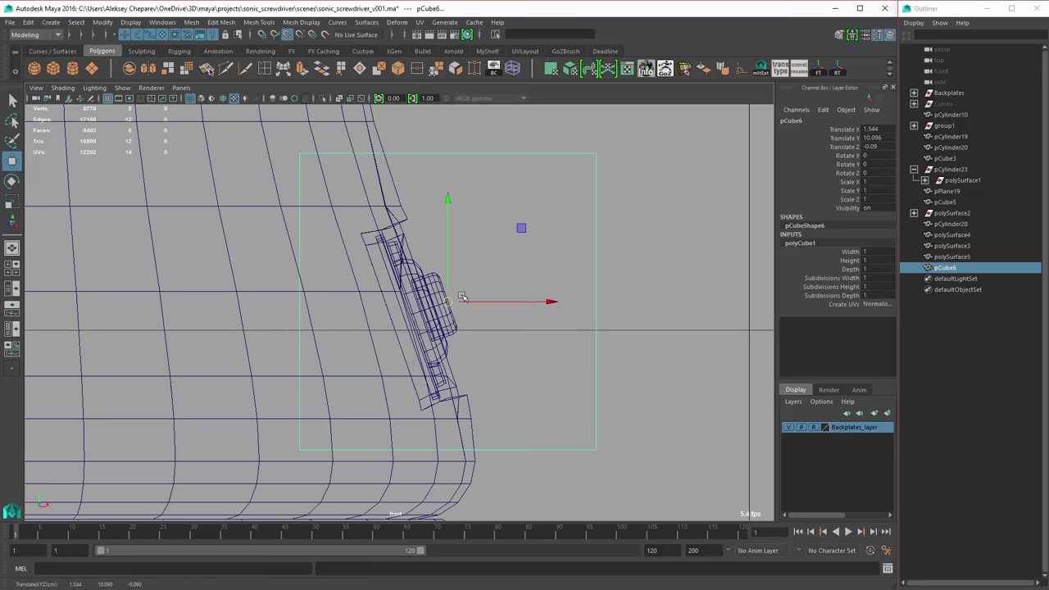
pyautogui.scroll(2, 464, 298)
pyautogui.press('e')
pyautogui.moveTo(598, 323); pyautogui.dragTo(600, 281)
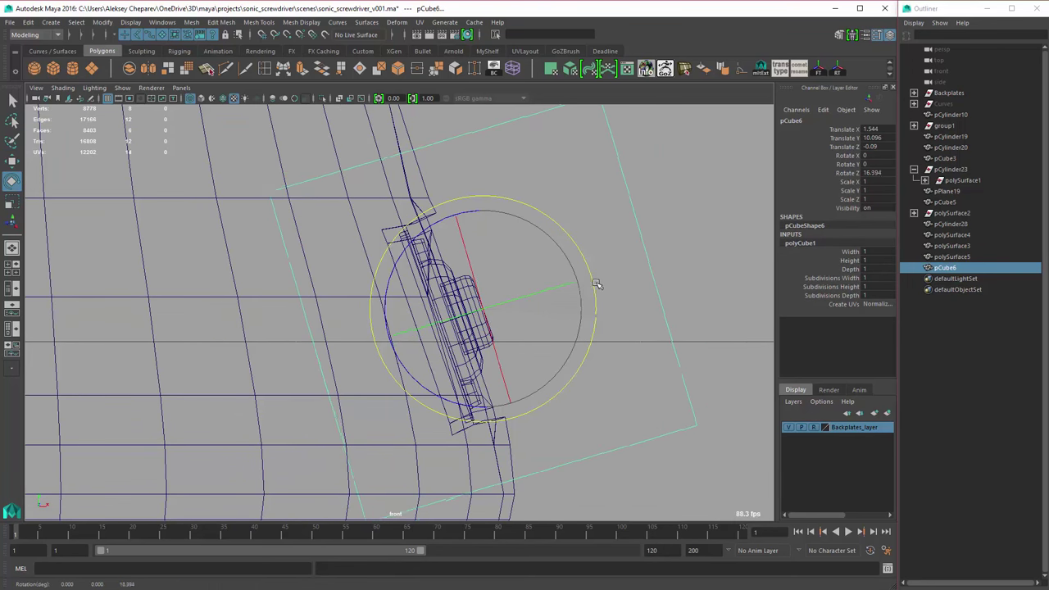
pyautogui.press('r')
pyautogui.moveTo(656, 328); pyautogui.dragTo(527, 332, button='middle')
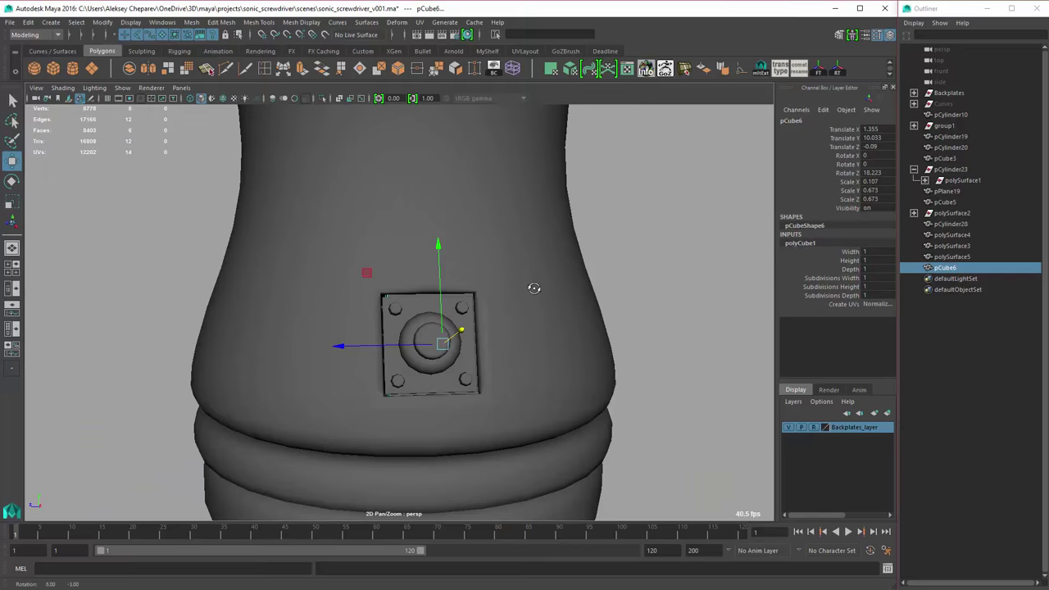
# - Check the thin box over the plate in smooth-shaded perspective and select it
pyautogui.press('4')
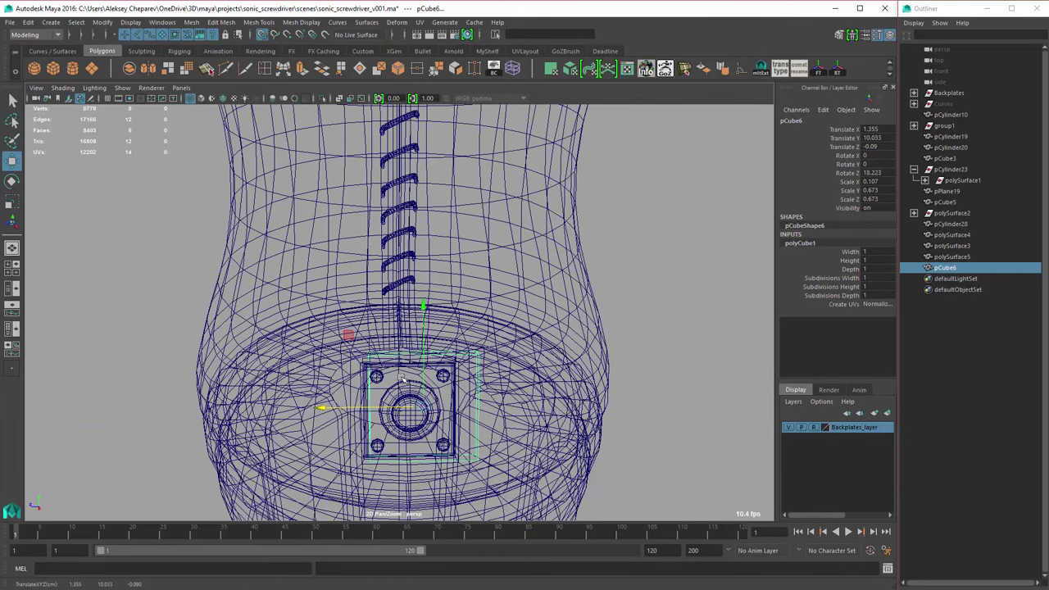
pyautogui.moveTo(418, 389)
pyautogui.keyDown('alt'); pyautogui.mouseDown()
pyautogui.moveTo(418, 361)
pyautogui.moveTo(461, 367)
pyautogui.mouseUp(); pyautogui.keyUp('alt')
pyautogui.press('5')
pyautogui.scroll(10, 393, 312)
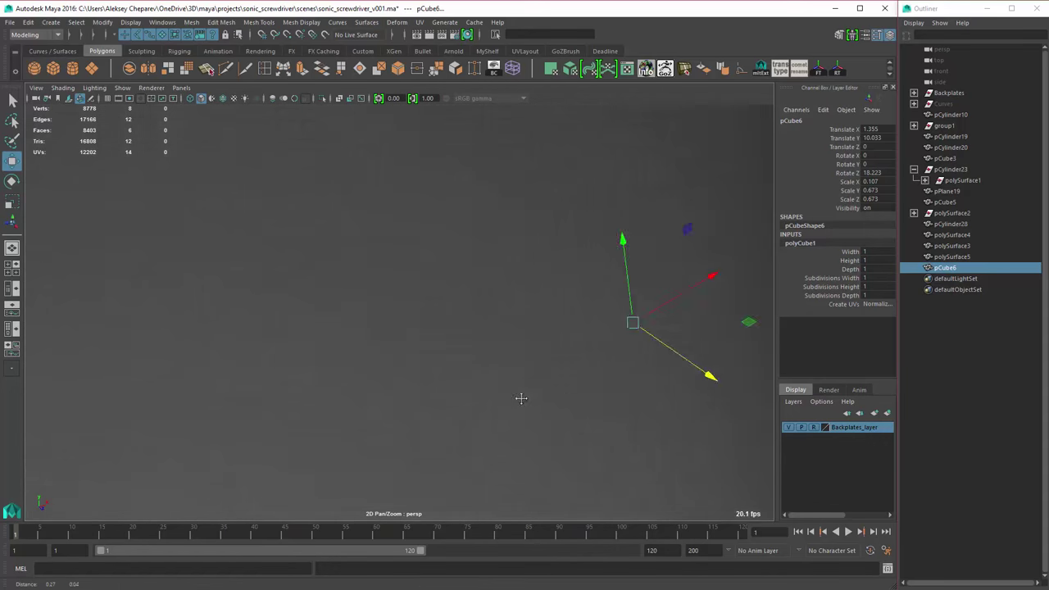
pyautogui.keyDown('alt'); pyautogui.moveTo(520, 398); pyautogui.dragTo(447, 348); pyautogui.keyUp('alt')
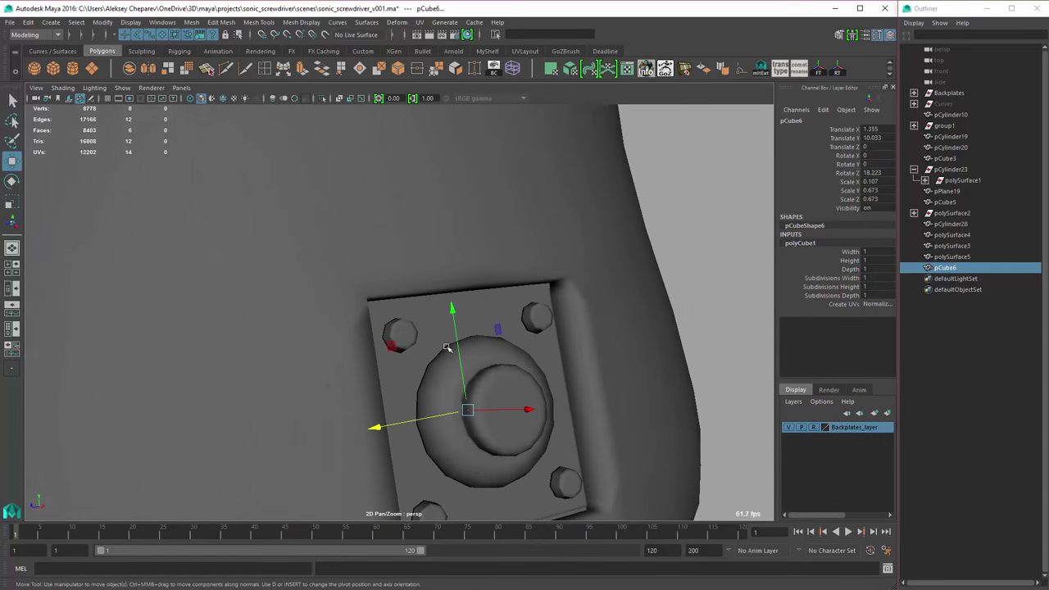
pyautogui.click(595, 303)
pyautogui.moveTo(595, 302)
pyautogui.keyDown('alt'); pyautogui.mouseDown()
pyautogui.moveTo(708, 271)
pyautogui.moveTo(571, 345)
pyautogui.mouseUp(); pyautogui.keyUp('alt')
pyautogui.click(446, 295)
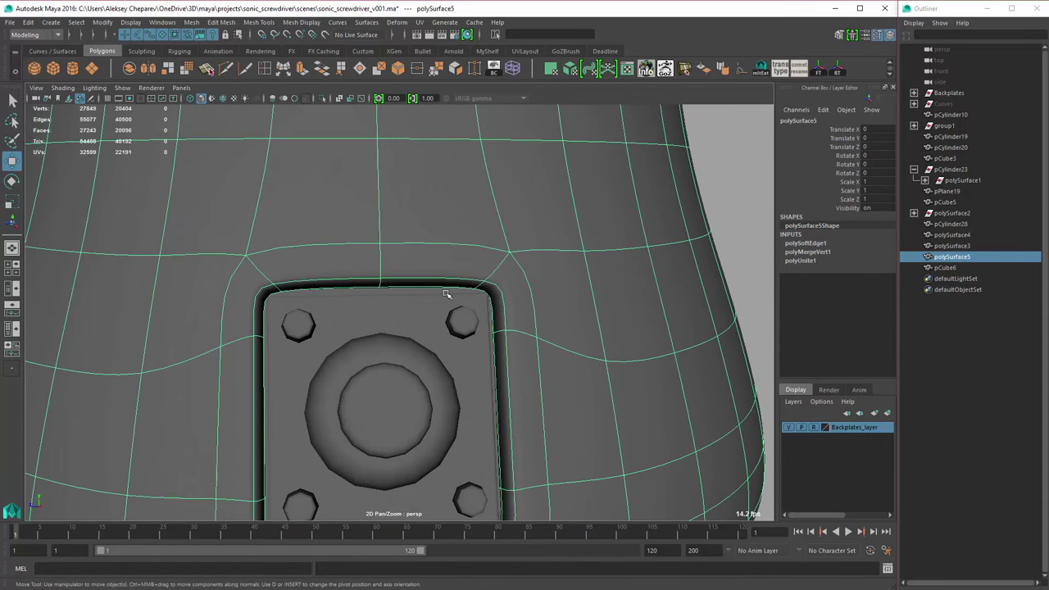
pyautogui.click(430, 291)
pyautogui.click(439, 290)
pyautogui.click(445, 291)
pyautogui.click(445, 291)
pyautogui.click(445, 291)
pyautogui.keyDown('alt'); pyautogui.moveTo(445, 291); pyautogui.dragTo(585, 304); pyautogui.keyUp('alt')
# - Isolate the box and delete its top face, leaving five faces
pyautogui.hotkey('ctrl', '1')
pyautogui.rightClick(569, 308)
pyautogui.click(569, 308)
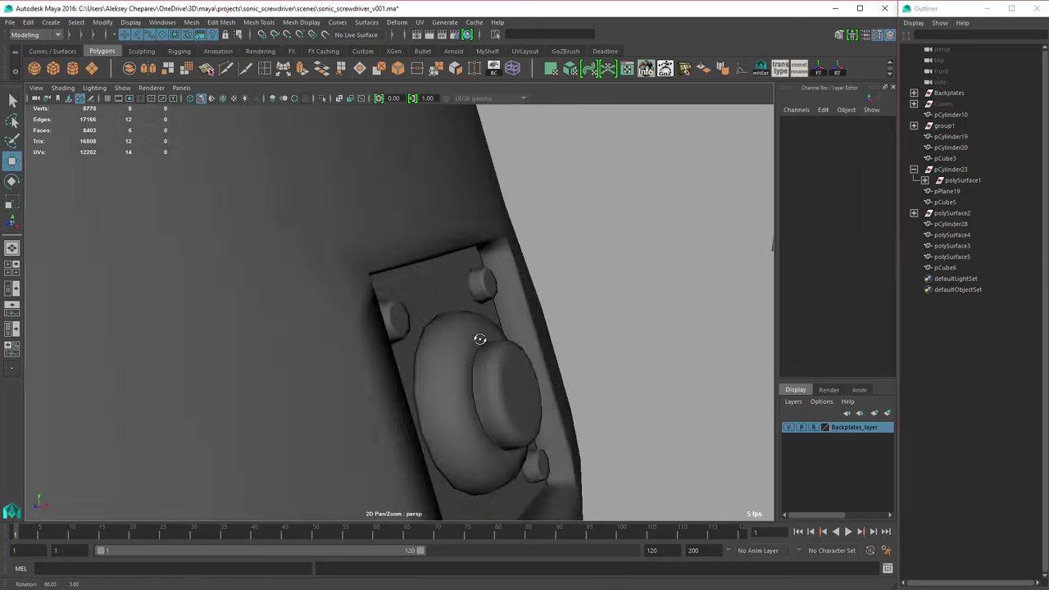
pyautogui.keyDown('alt'); pyautogui.moveTo(478, 344); pyautogui.dragTo(403, 281); pyautogui.keyUp('alt')
pyautogui.click(407, 274)
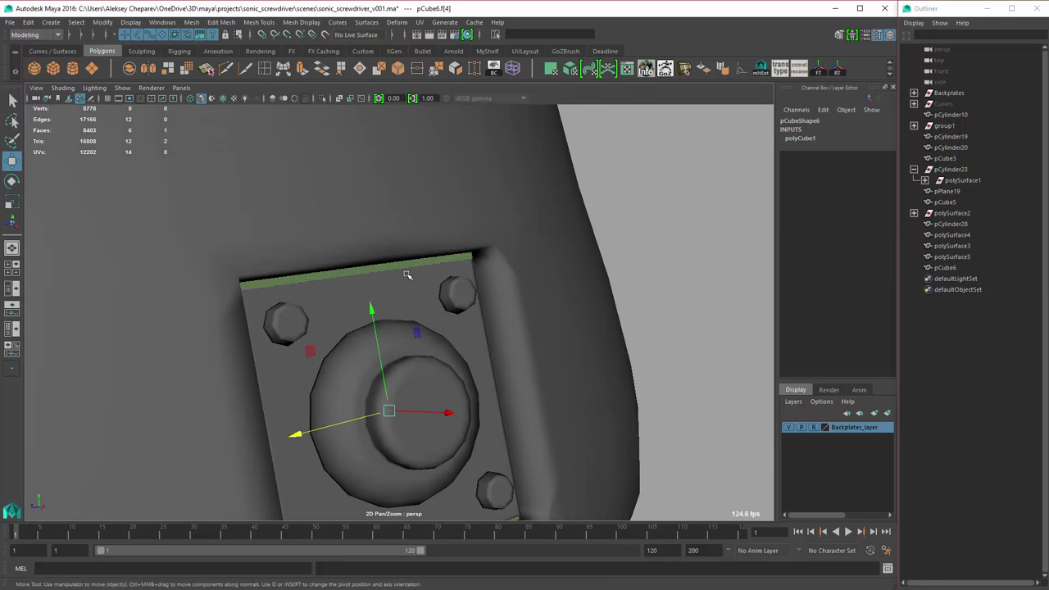
pyautogui.press('Delete')
pyautogui.scroll(-5, 532, 315)
pyautogui.keyDown('alt'); pyautogui.moveTo(532, 315); pyautogui.dragTo(510, 300); pyautogui.keyUp('alt')
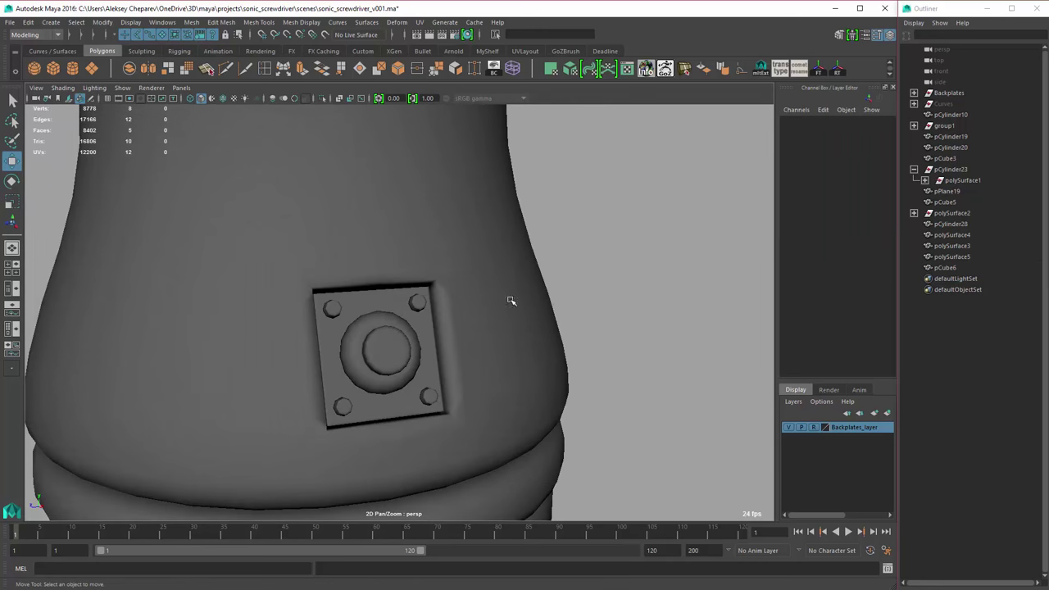
pyautogui.scroll(10, 511, 300)
pyautogui.hotkey('ctrl', '1')
pyautogui.moveTo(538, 295); pyautogui.dragTo(584, 278, button='right')
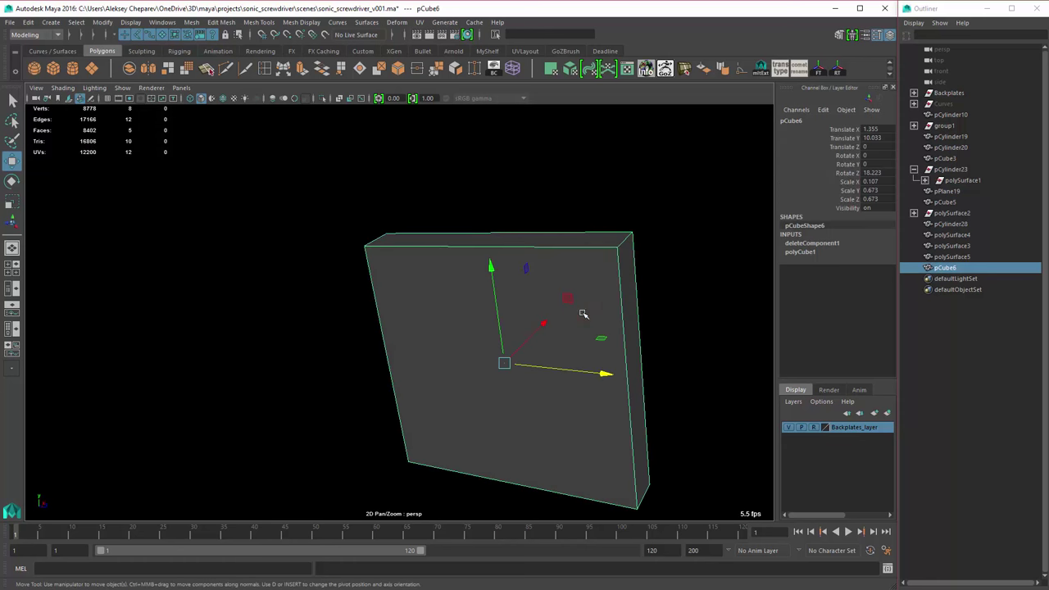
# - Reverse pCube6's face normals and isolate the plate box in wireframe
pyautogui.click(703, 70)
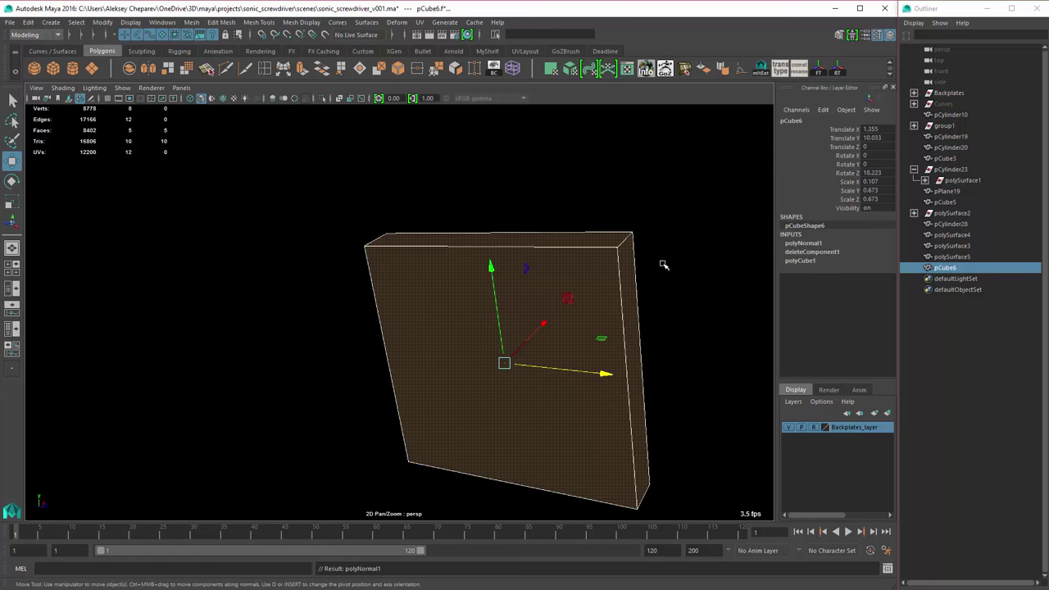
pyautogui.hotkey('ctrl', '1')
pyautogui.click(555, 276)
pyautogui.keyDown('alt'); pyautogui.moveTo(555, 276); pyautogui.dragTo(642, 267); pyautogui.keyUp('alt')
pyautogui.click(560, 292)
pyautogui.keyDown('alt'); pyautogui.moveTo(560, 292); pyautogui.dragTo(395, 255); pyautogui.keyUp('alt')
pyautogui.hotkey('ctrl', '1')
pyautogui.keyDown('alt'); pyautogui.moveTo(650, 269); pyautogui.dragTo(381, 153); pyautogui.keyUp('alt')
# - Insert edge loops near the plate box's left, right and other borders
pyautogui.click(265, 69)
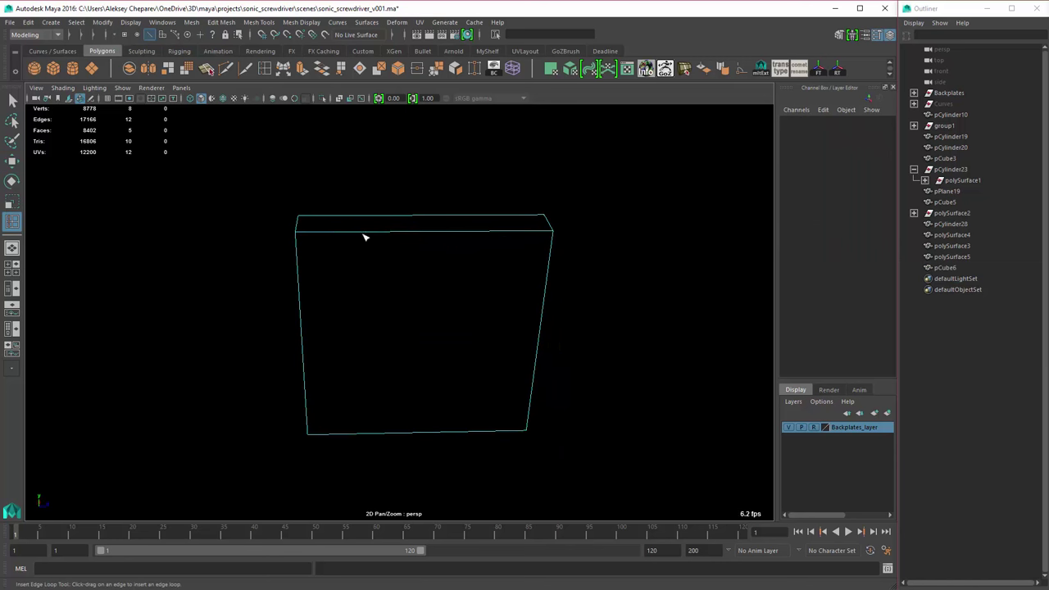
pyautogui.moveTo(321, 236); pyautogui.dragTo(313, 245)
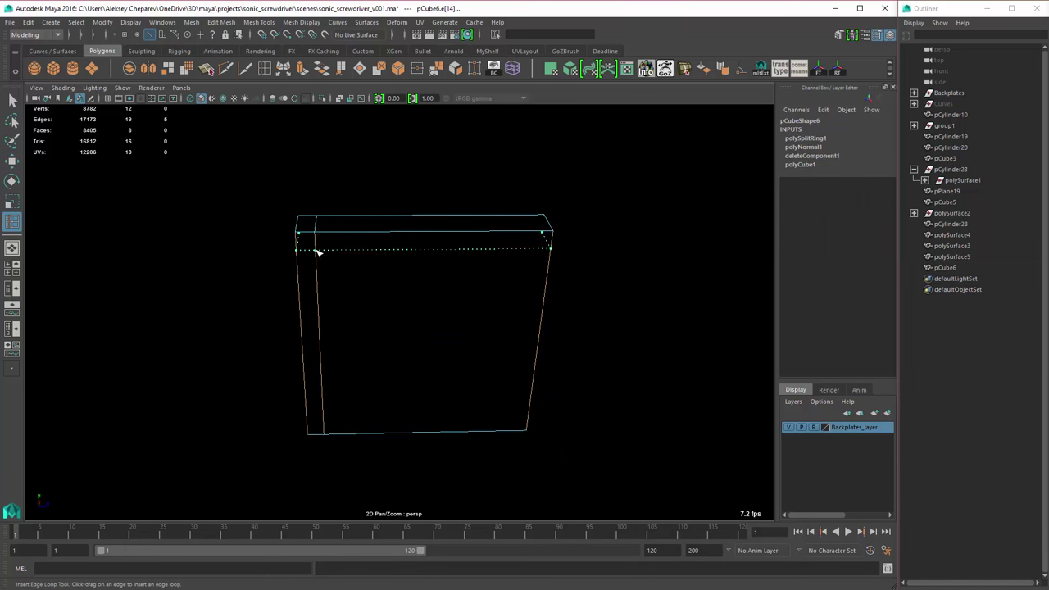
pyautogui.moveTo(534, 252); pyautogui.dragTo(533, 254)
pyautogui.keyDown('alt'); pyautogui.moveTo(533, 255); pyautogui.dragTo(525, 452); pyautogui.keyUp('alt')
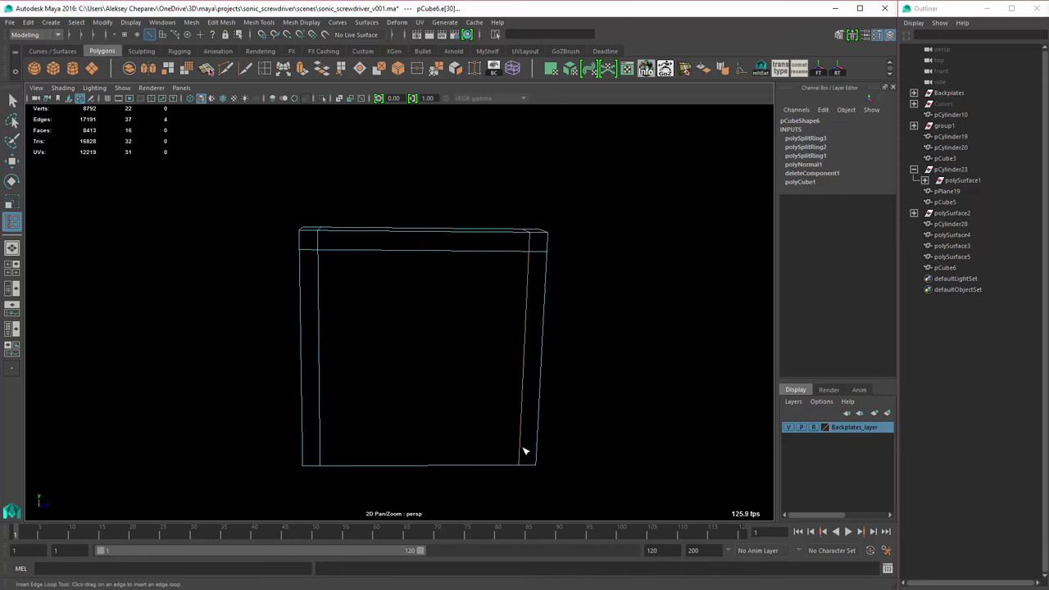
pyautogui.keyDown('alt'); pyautogui.moveTo(527, 311); pyautogui.dragTo(562, 293); pyautogui.keyUp('alt')
pyautogui.click(562, 292)
pyautogui.press('w')
pyautogui.moveTo(494, 286); pyautogui.dragTo(541, 270, button='right')
# - Orbit around the plate and handle to inspect the result from the side
pyautogui.moveTo(655, 335)
pyautogui.keyDown('alt'); pyautogui.mouseDown()
pyautogui.moveTo(519, 295)
pyautogui.moveTo(328, 265)
pyautogui.mouseUp(); pyautogui.keyUp('alt')
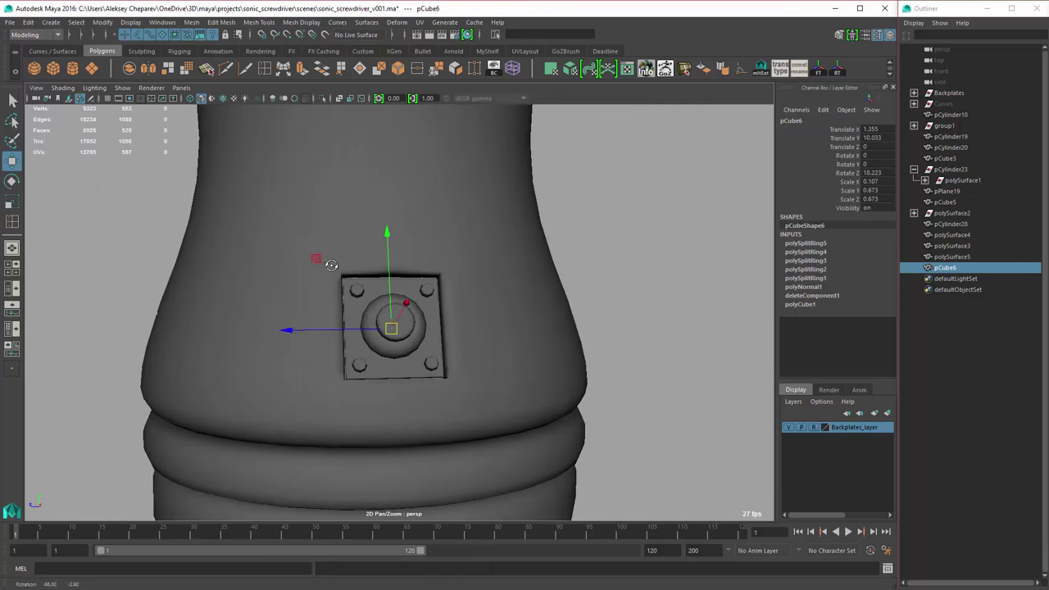
pyautogui.click(663, 281)
pyautogui.moveTo(662, 281)
pyautogui.keyDown('alt'); pyautogui.mouseDown()
pyautogui.moveTo(457, 319)
pyautogui.moveTo(480, 307)
pyautogui.moveTo(365, 244)
pyautogui.mouseUp(); pyautogui.keyUp('alt')
pyautogui.scroll(-5, 481, 306)
pyautogui.moveTo(366, 244); pyautogui.dragTo(276, 292)
pyautogui.click(473, 340)
pyautogui.keyDown('alt'); pyautogui.moveTo(276, 292); pyautogui.dragTo(577, 351, button='right'); pyautogui.keyUp('alt')
pyautogui.moveTo(577, 351)
pyautogui.keyDown('alt'); pyautogui.mouseDown()
pyautogui.moveTo(628, 328)
pyautogui.moveTo(623, 300)
pyautogui.moveTo(667, 373)
pyautogui.moveTo(345, 309)
pyautogui.mouseUp(); pyautogui.keyUp('alt')
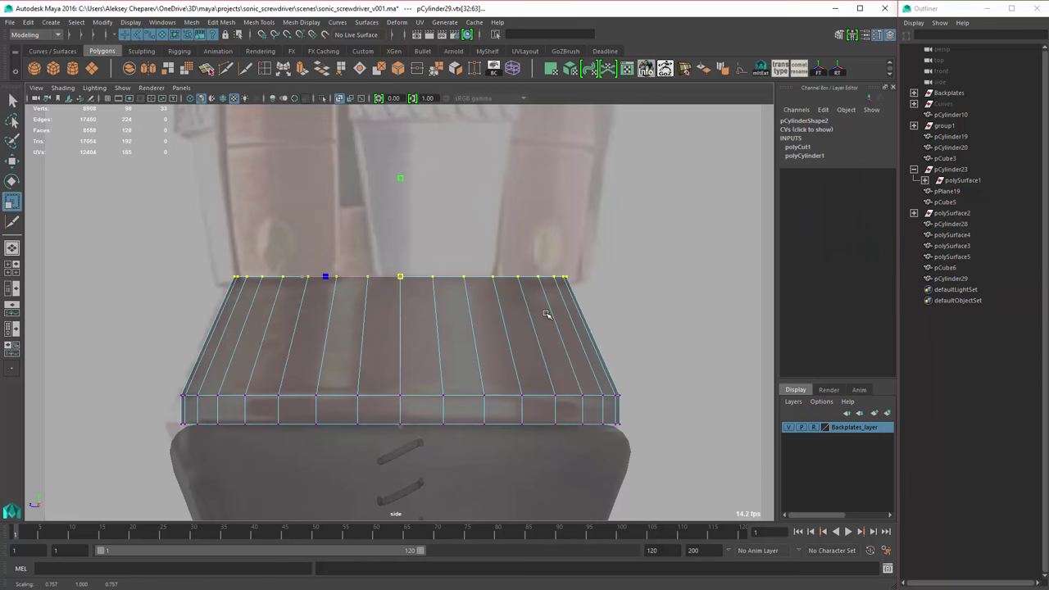
# - Widen the cylinder's bottom ring, extrude its top face, and add a loop to the extrusion
pyautogui.moveTo(399, 310); pyautogui.dragTo(404, 310)
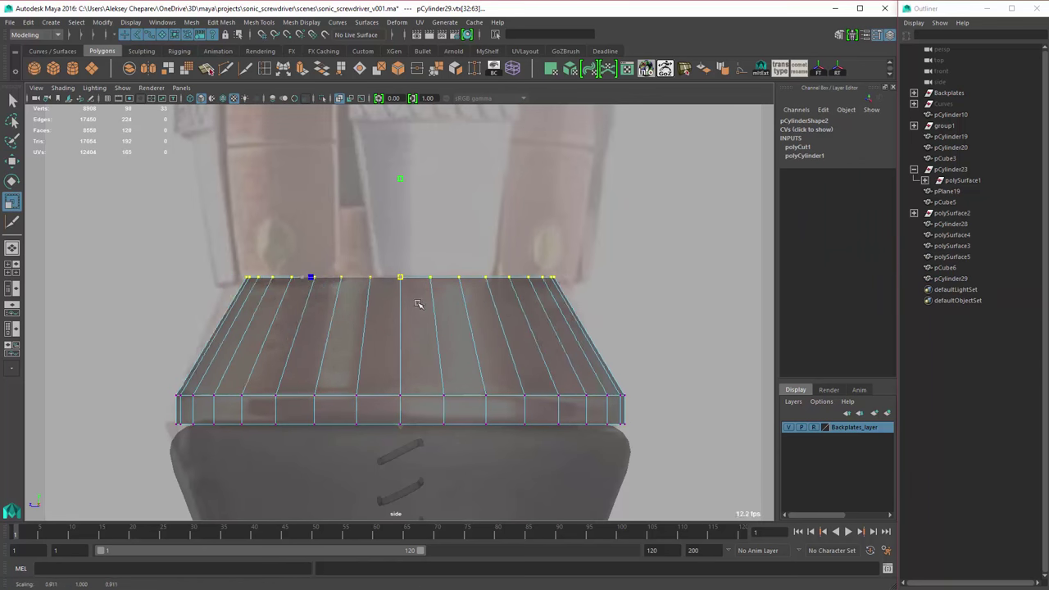
pyautogui.moveTo(409, 295); pyautogui.dragTo(410, 321, button='right')
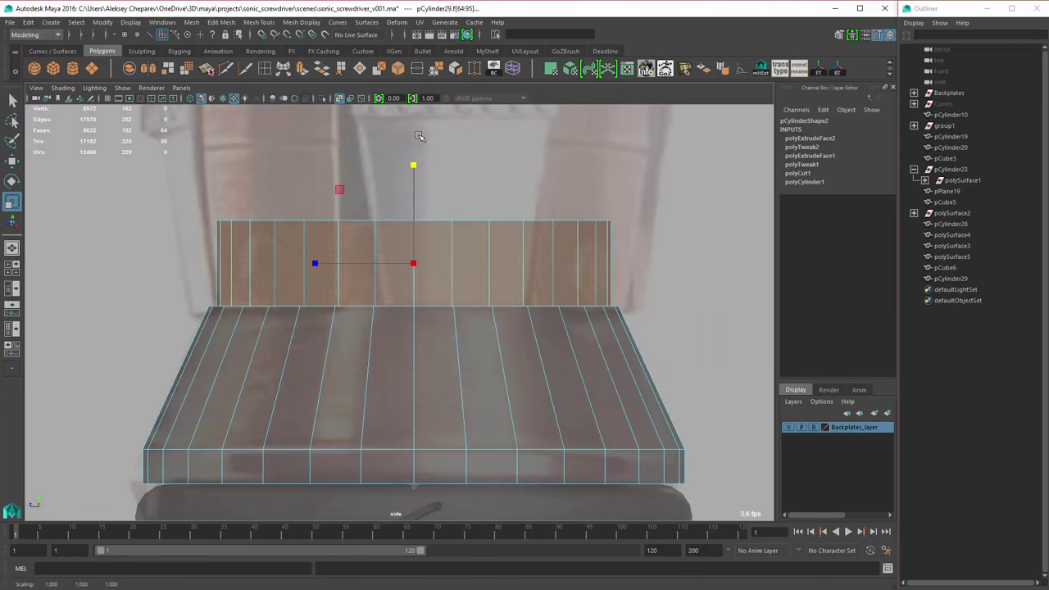
pyautogui.keyDown('shift'); pyautogui.moveTo(676, 405); pyautogui.dragTo(672, 438, button='right'); pyautogui.keyUp('shift')
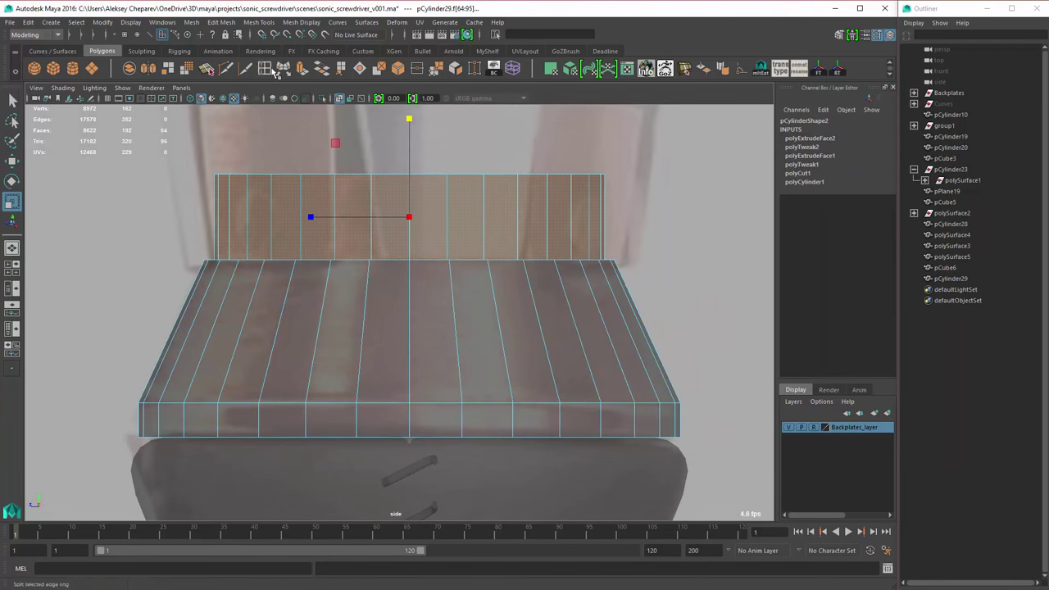
pyautogui.scroll(6, 230, 399)
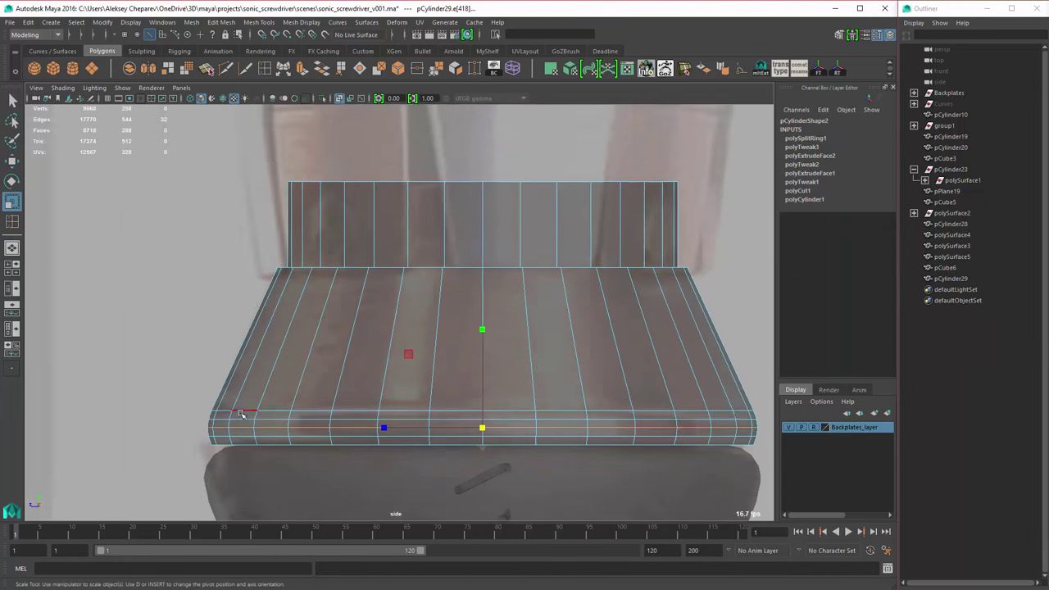
# - Insert edge loops across the cylinder's bevelled rim and near its corner
pyautogui.press('y')
pyautogui.click(225, 404)
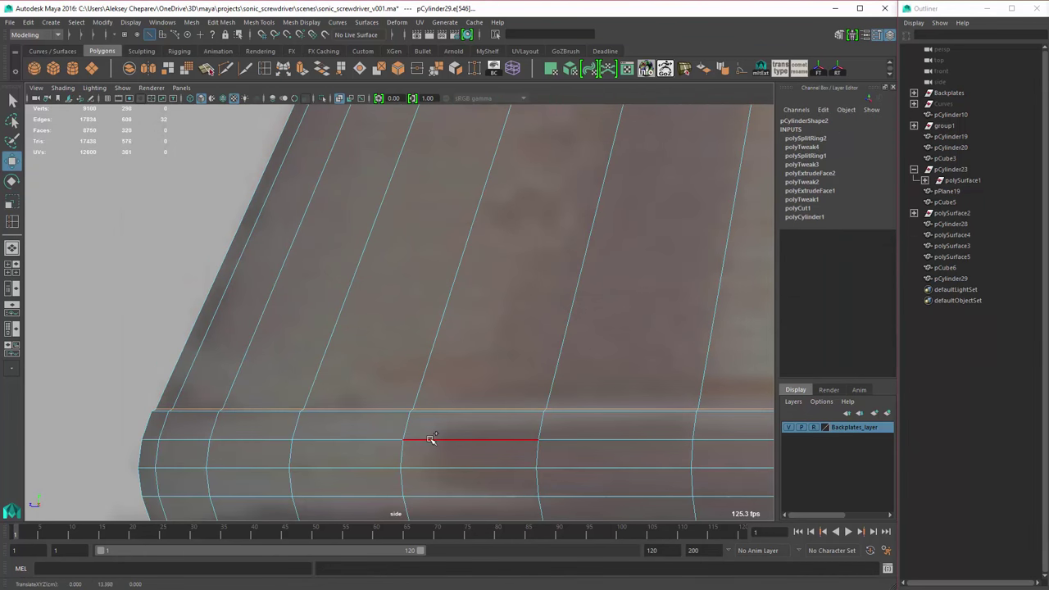
pyautogui.scroll(-6, 227, 246)
pyautogui.press('w')
pyautogui.scroll(5, 464, 386)
pyautogui.press('y')
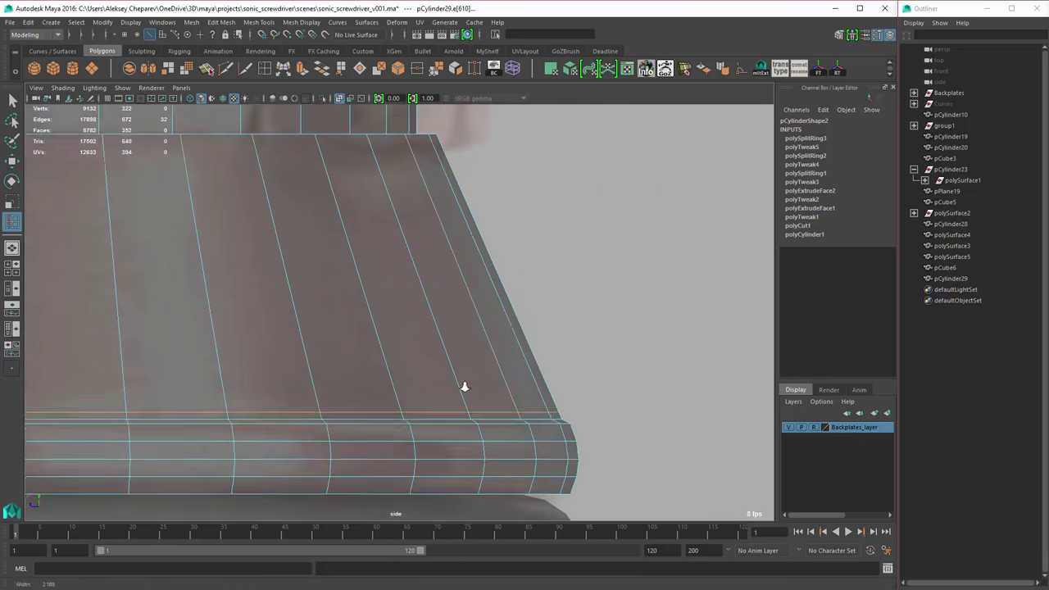
pyautogui.click(485, 355)
pyautogui.scroll(3, 516, 229)
pyautogui.click(496, 234)
# - Add more edge loops along the lower bevel, then switch to the screwdriver reference photo
pyautogui.click(557, 216)
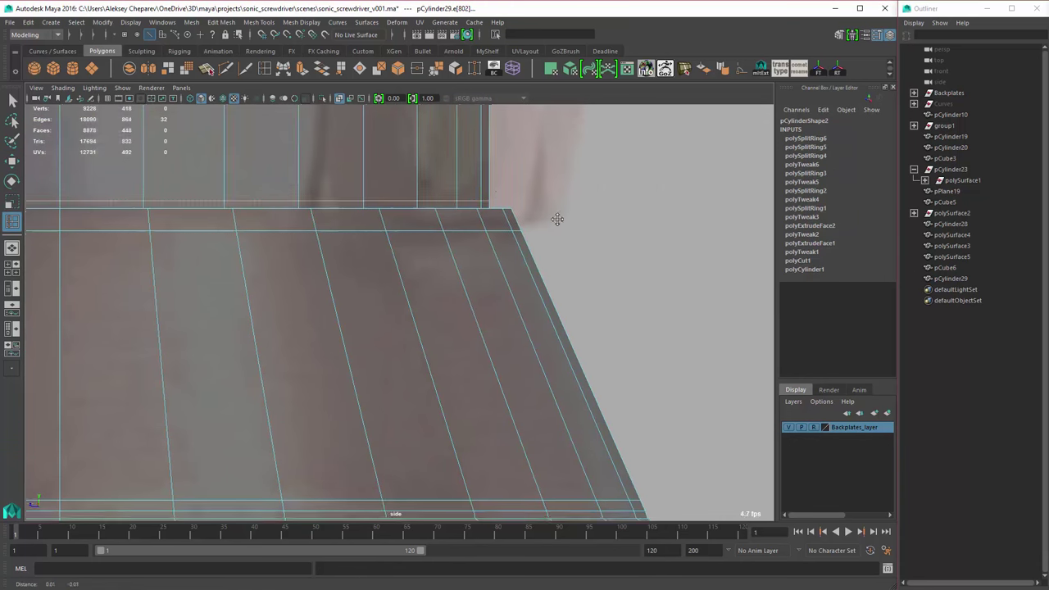
pyautogui.scroll(-3, 550, 417)
pyautogui.click(550, 417)
pyautogui.click(511, 237)
pyautogui.click(510, 235)
pyautogui.scroll(3, 573, 270)
pyautogui.click(615, 295)
pyautogui.click(625, 306)
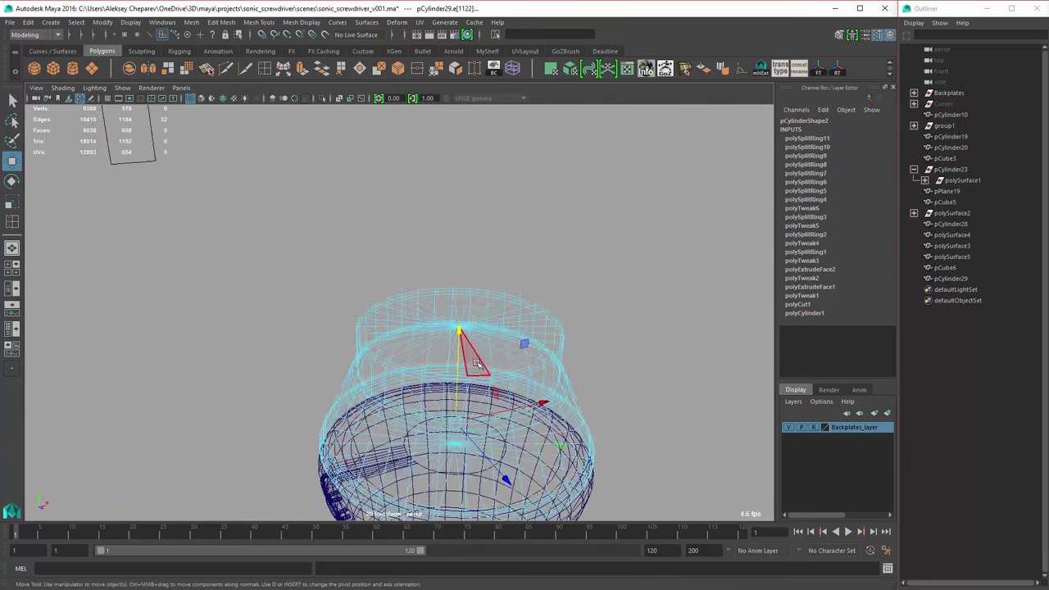
pyautogui.hotkey('alt', 'Tab')
# - Zoom into the photo's copper and green section, then close the viewer
pyautogui.scroll(3, 464, 251)
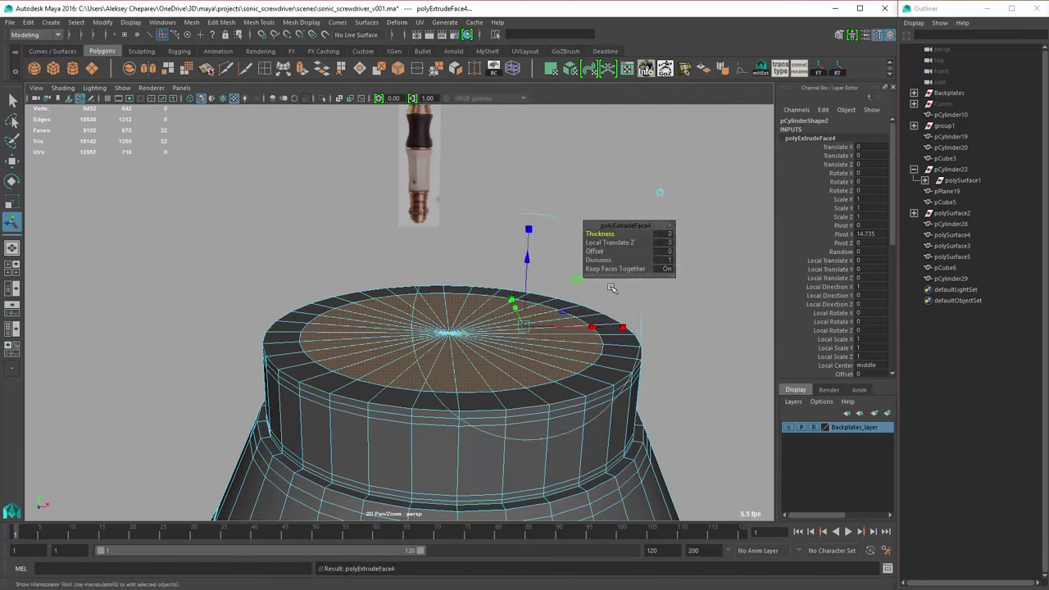
pyautogui.press('Delete')
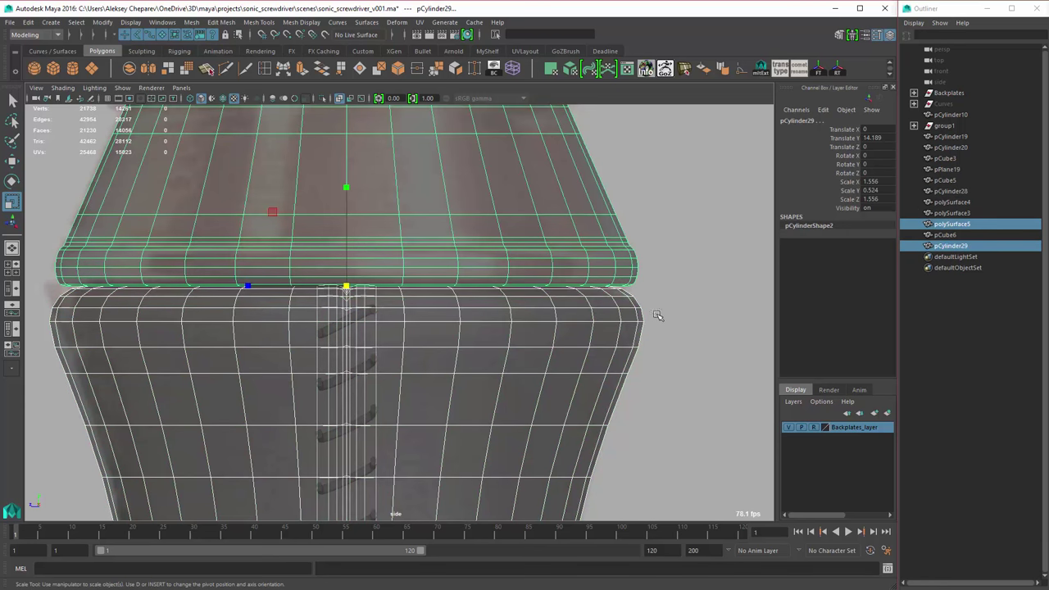
# - Select the top two vertex rows of the stitched grip mesh
pyautogui.scroll(2, 631, 310)
pyautogui.click(672, 309)
pyautogui.keyDown('alt'); pyautogui.moveTo(656, 297); pyautogui.dragTo(694, 301, button='middle'); pyautogui.keyUp('alt')
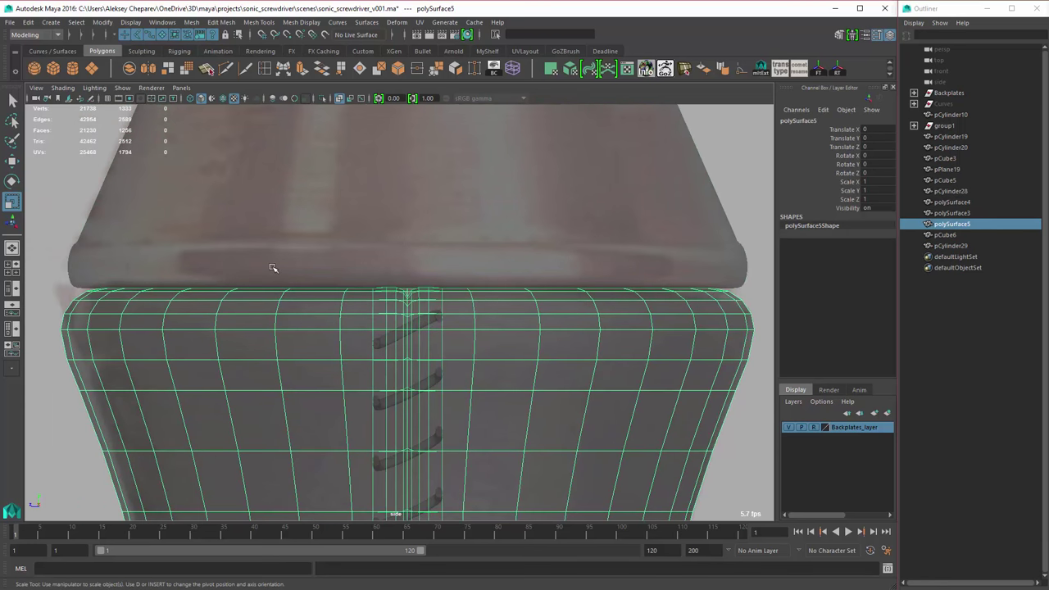
pyautogui.press('F9')
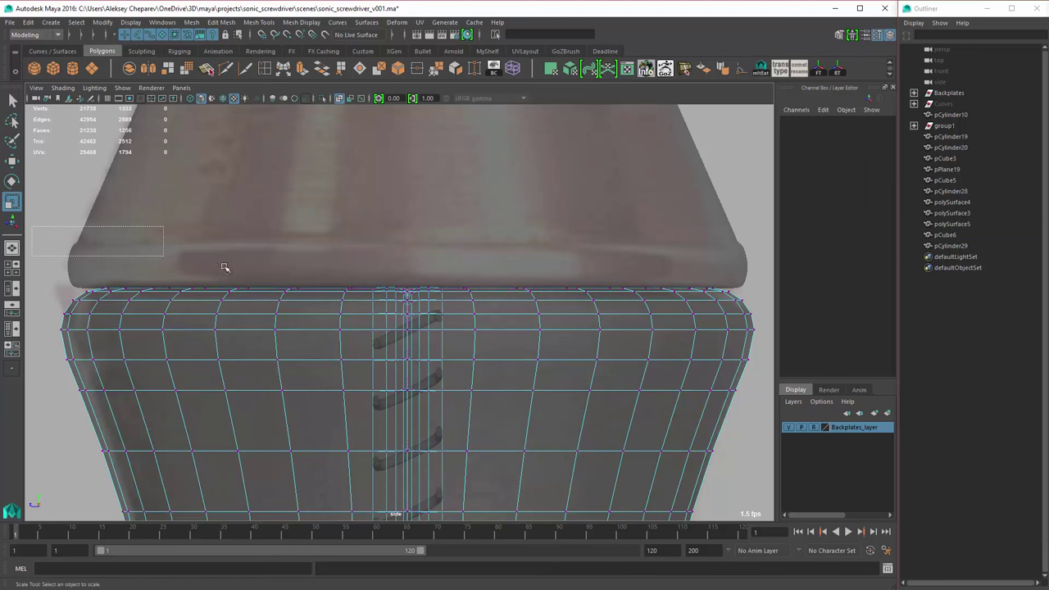
pyautogui.moveTo(805, 326); pyautogui.dragTo(788, 348)
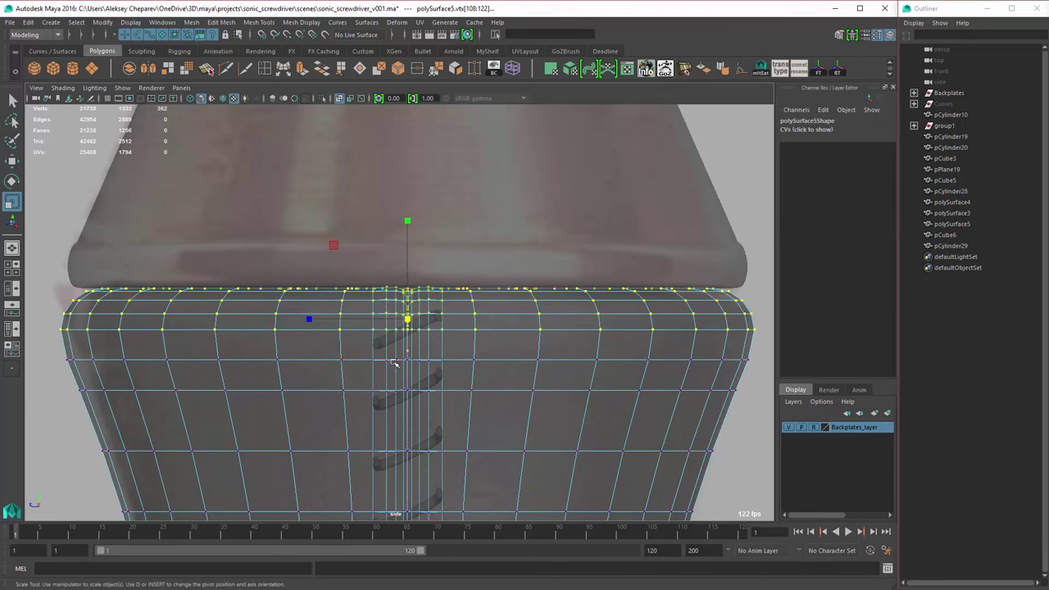
# - Wrap the selected vertices in a lattice with T Divisions set to 5
pyautogui.click(493, 70)
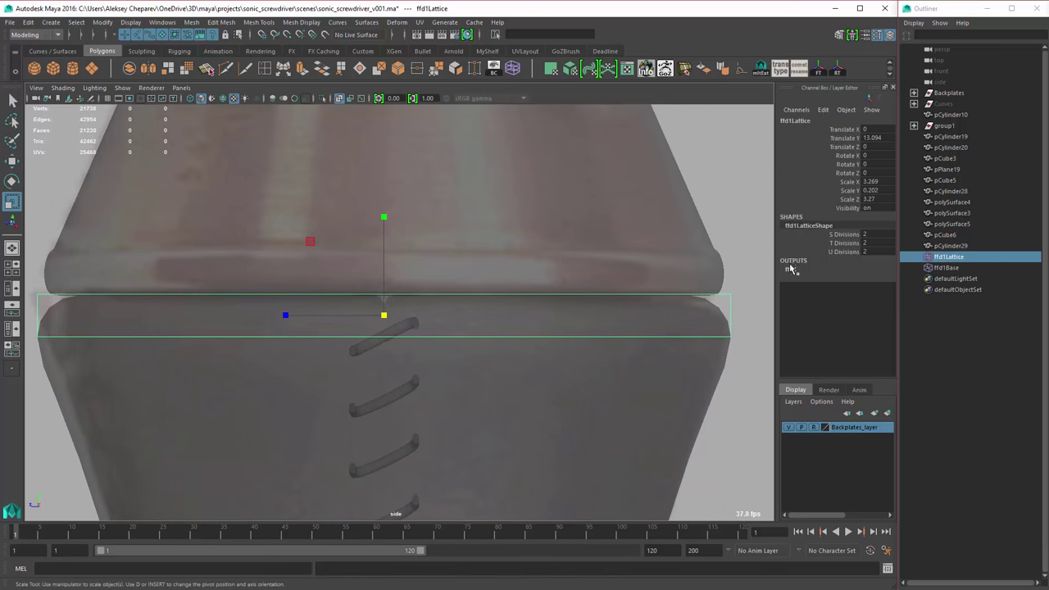
pyautogui.moveTo(847, 245); pyautogui.dragTo(848, 252)
pyautogui.moveTo(607, 288); pyautogui.dragTo(625, 281, button='middle')
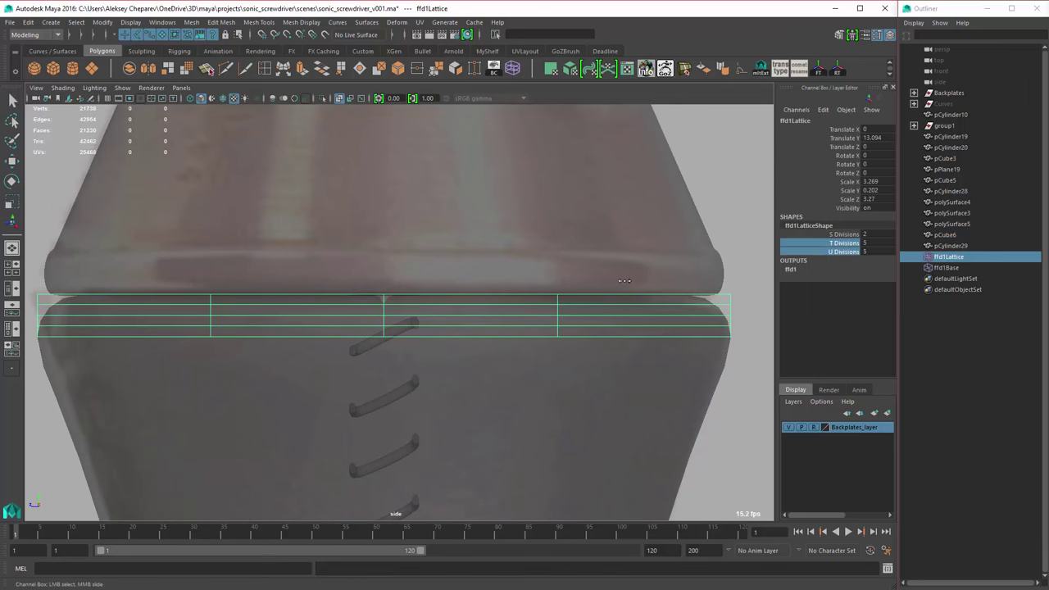
pyautogui.hotkey('ctrl', 'z')
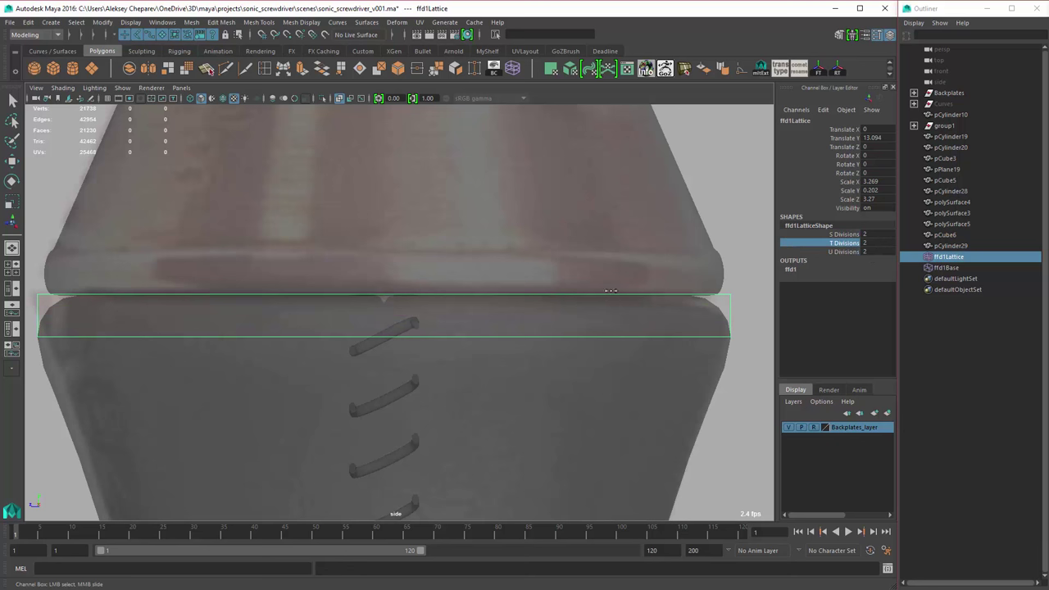
pyautogui.moveTo(620, 289); pyautogui.dragTo(629, 289, button='middle')
pyautogui.press('F8')
pyautogui.press('r')
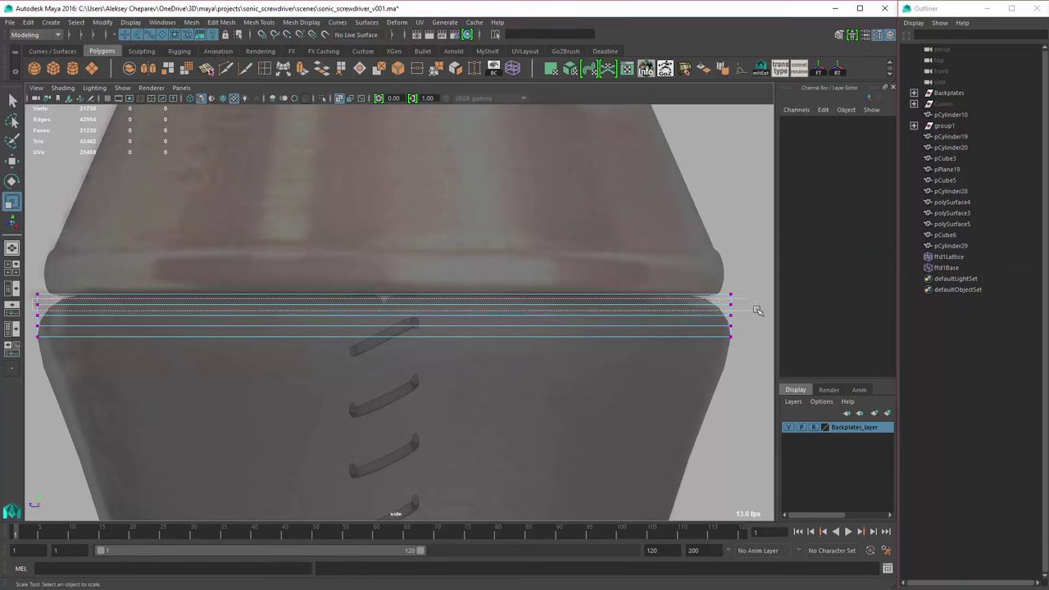
# - Raise the top and middle lattice rows, then delete history to remove the lattice
pyautogui.moveTo(757, 311); pyautogui.dragTo(758, 311)
pyautogui.press('w')
pyautogui.moveTo(622, 412); pyautogui.dragTo(623, 406, button='middle')
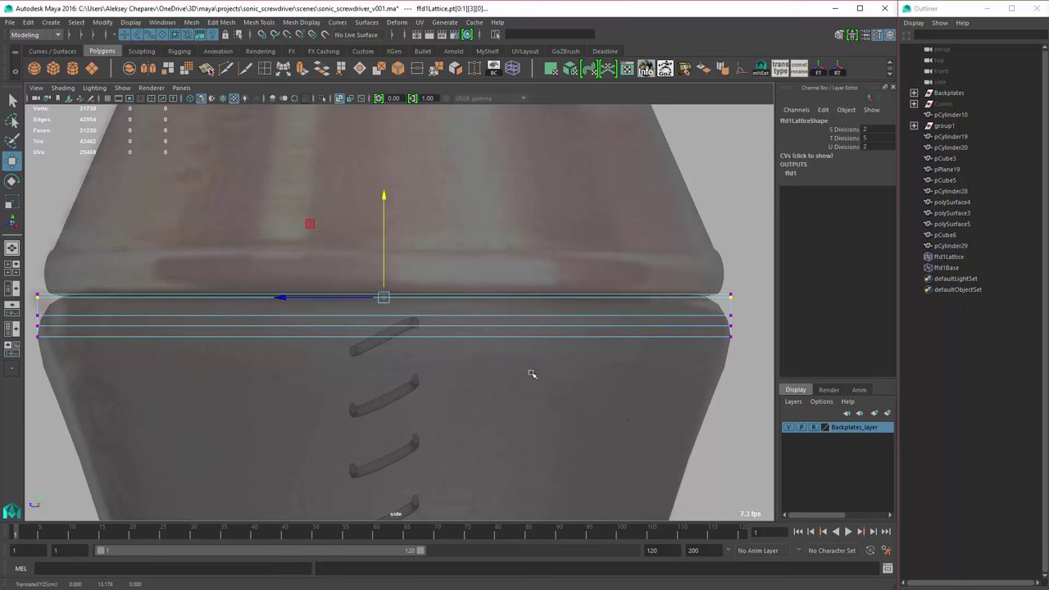
pyautogui.moveTo(386, 197); pyautogui.dragTo(386, 196)
pyautogui.moveTo(753, 335); pyautogui.dragTo(742, 322)
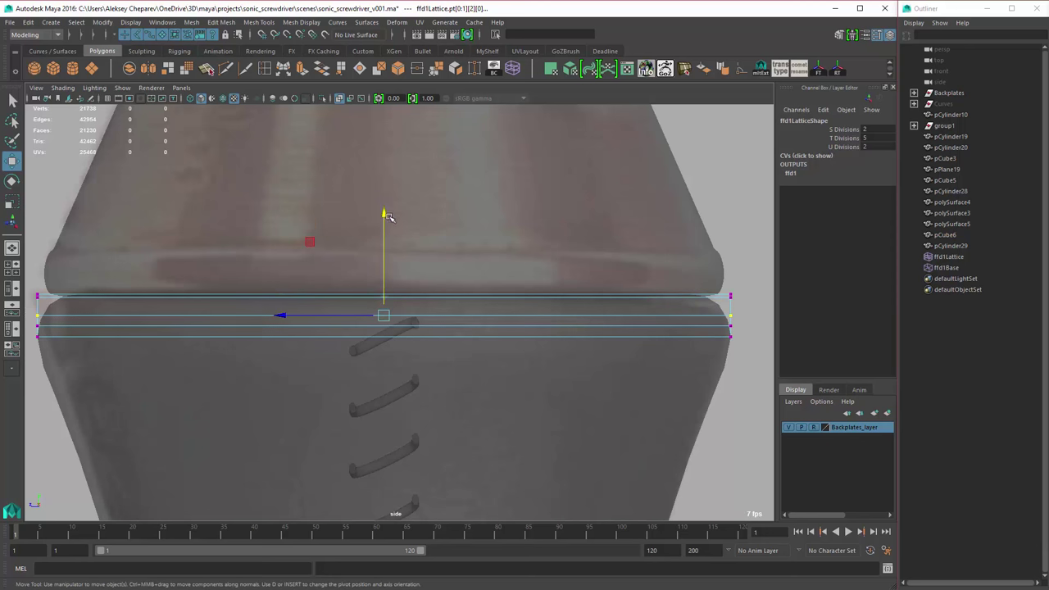
pyautogui.moveTo(388, 215); pyautogui.dragTo(386, 210)
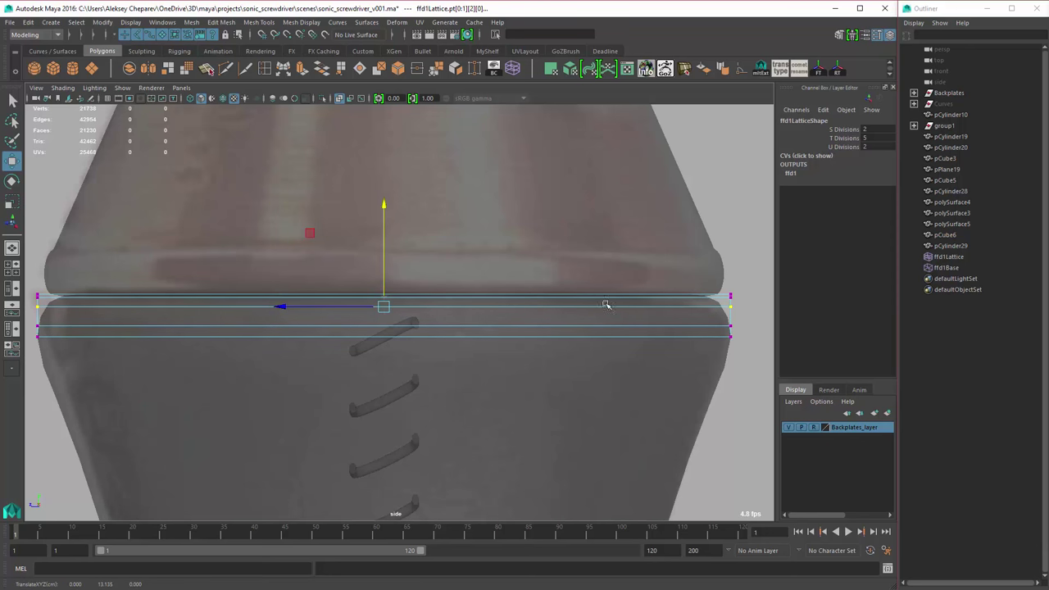
pyautogui.hotkey('alt', 'shift', 'd')
# - Frame the grip and select the vertices of its flared bottom
pyautogui.keyDown('alt'); pyautogui.moveTo(703, 417); pyautogui.dragTo(520, 353, button='right'); pyautogui.keyUp('alt')
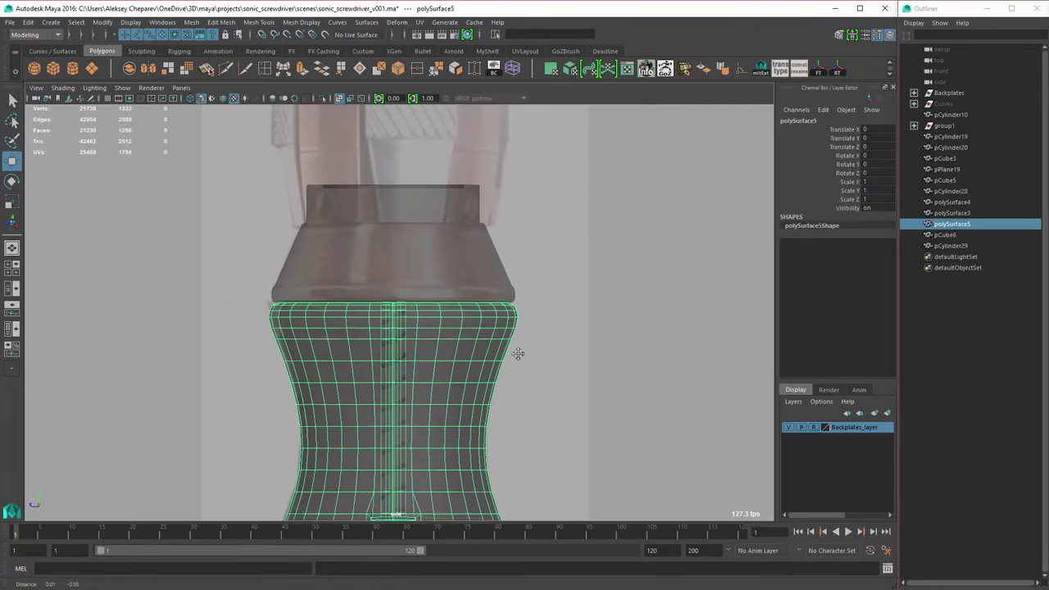
pyautogui.keyDown('alt'); pyautogui.moveTo(519, 353); pyautogui.dragTo(520, 295, button='middle'); pyautogui.keyUp('alt')
pyautogui.scroll(6, 520, 295)
pyautogui.press('F8')
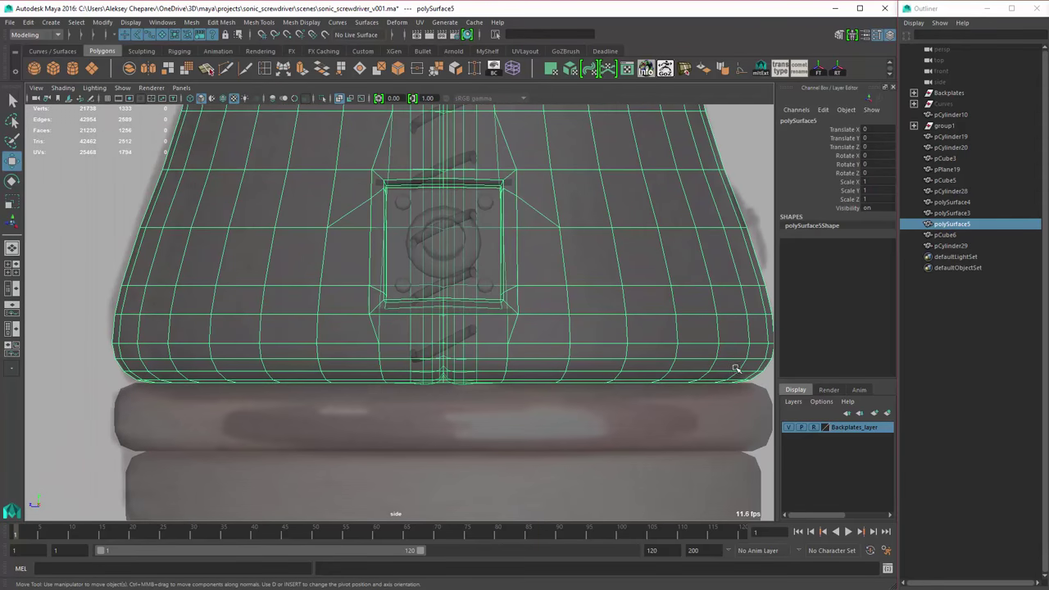
pyautogui.keyDown('alt'); pyautogui.moveTo(578, 338); pyautogui.dragTo(556, 329, button='middle'); pyautogui.keyUp('alt')
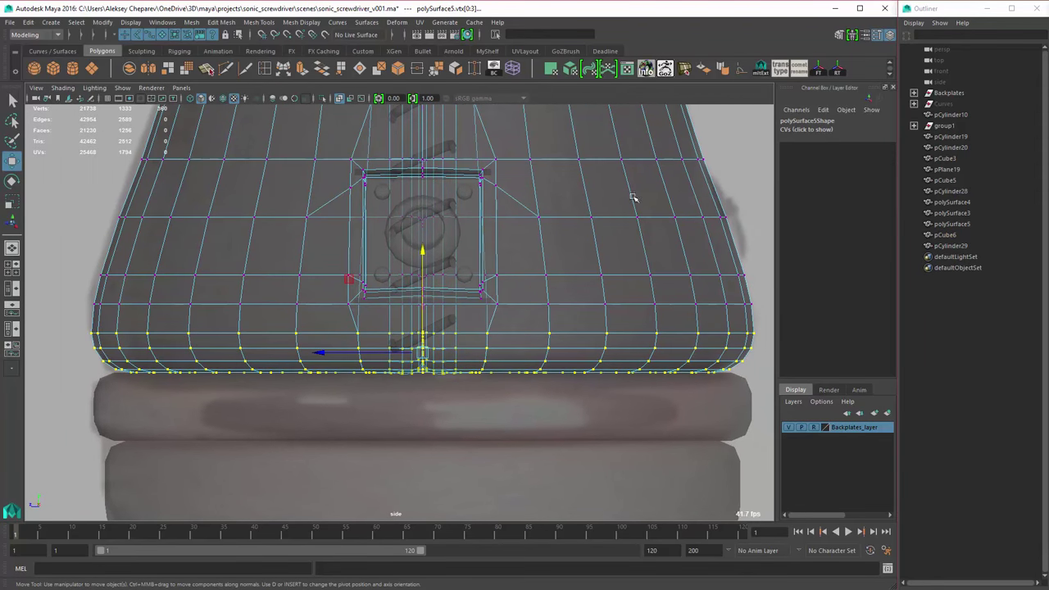
# - Lattice the bottom vertices, adjust the lower lattice row, and delete history
pyautogui.click(512, 68)
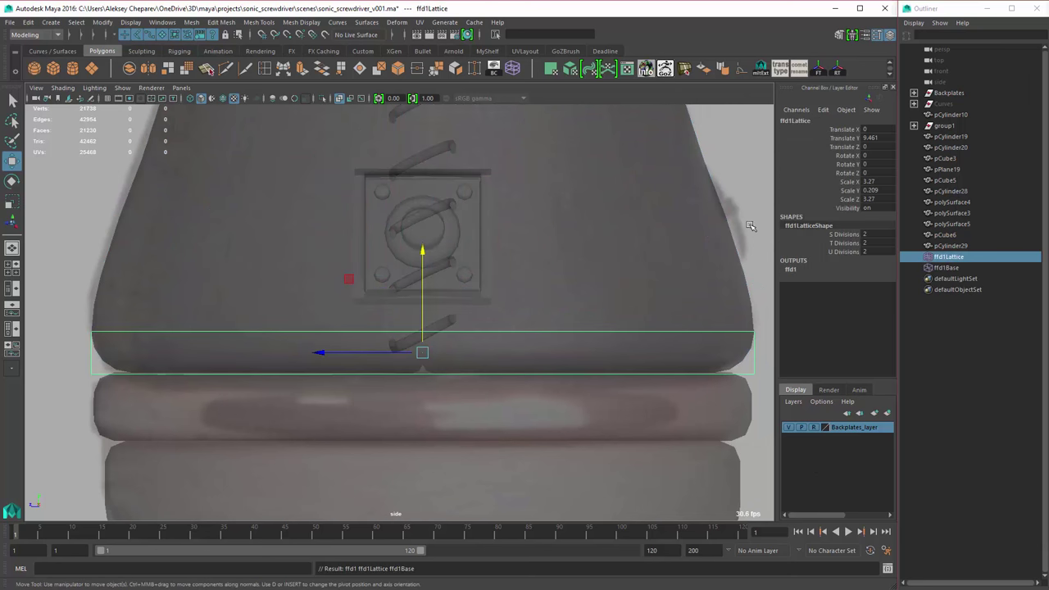
pyautogui.click(853, 243)
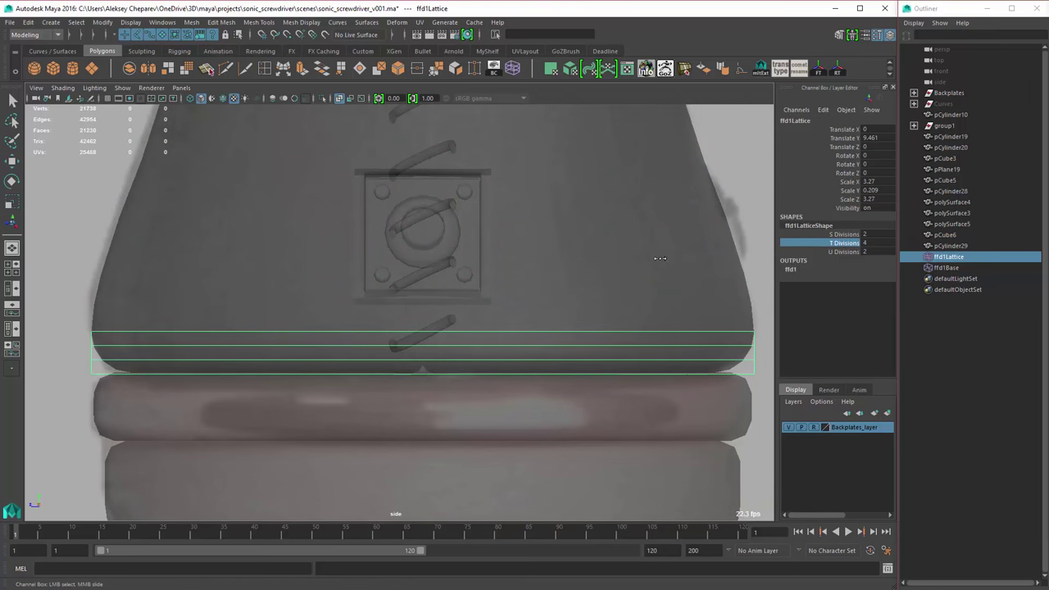
pyautogui.moveTo(708, 240); pyautogui.dragTo(738, 193, button='right')
pyautogui.press('w')
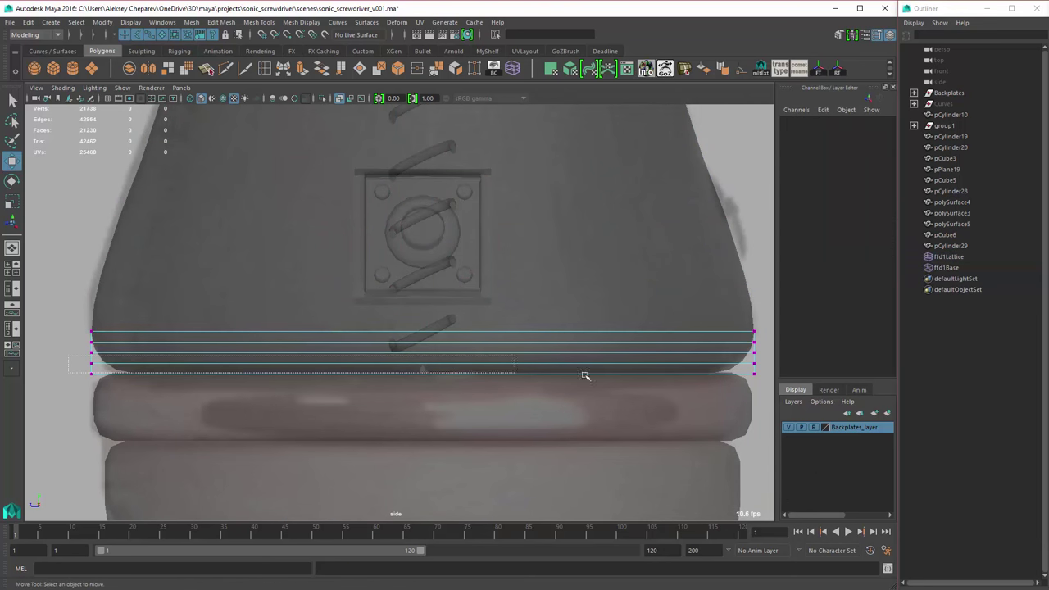
pyautogui.moveTo(785, 367); pyautogui.dragTo(785, 367)
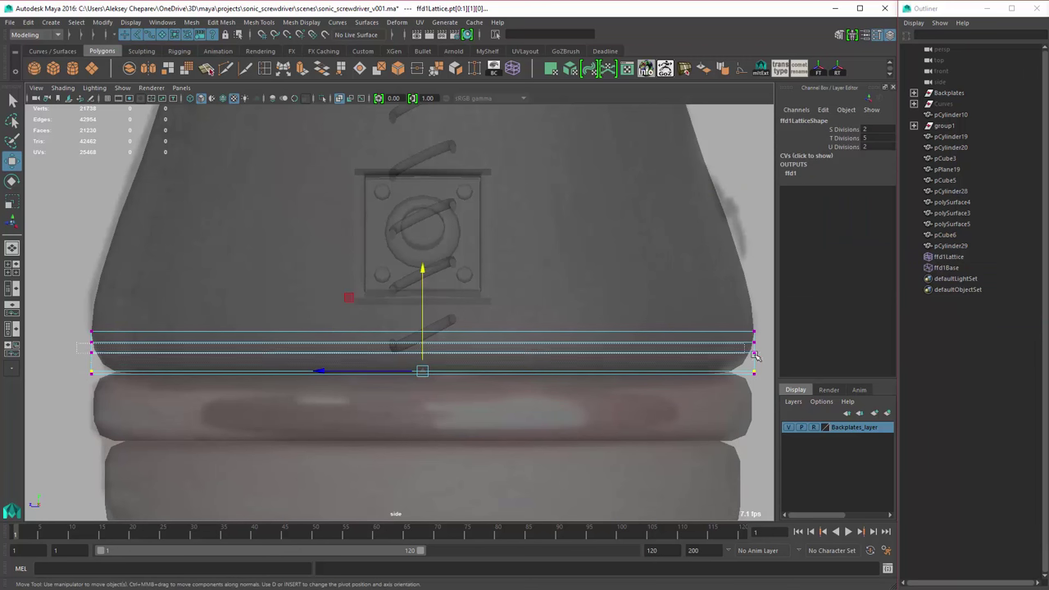
pyautogui.hotkey('alt', 'shift', 'd')
# - Switch to the perspective view and orbit around the handle to check the seam
pyautogui.press('space')
pyautogui.click(656, 295)
pyautogui.click(677, 288)
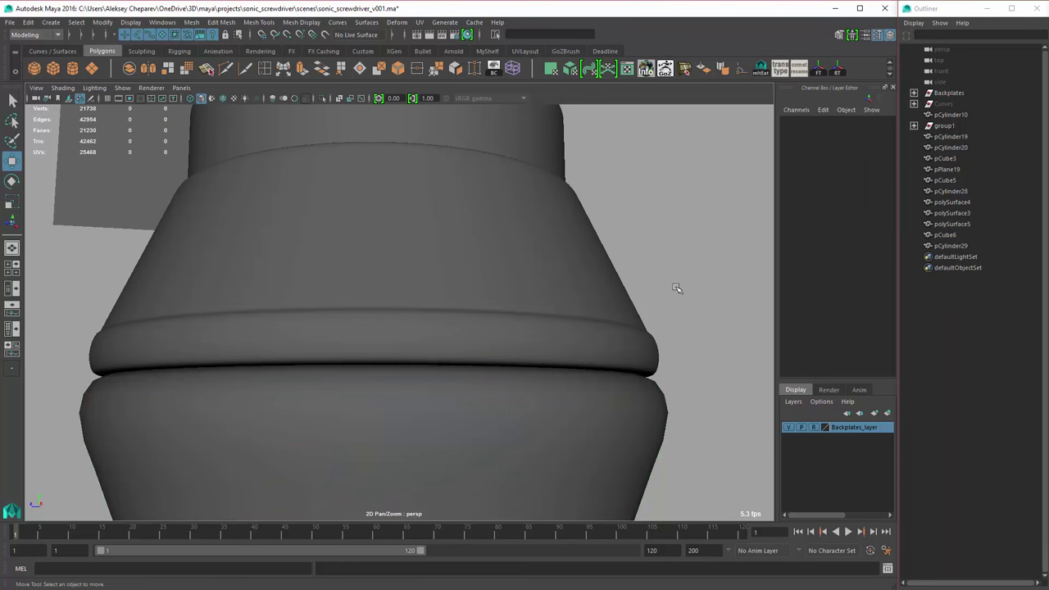
pyautogui.keyDown('alt'); pyautogui.moveTo(677, 289); pyautogui.dragTo(429, 344, button='right'); pyautogui.keyUp('alt')
pyautogui.keyDown('alt'); pyautogui.moveTo(429, 344); pyautogui.dragTo(444, 291); pyautogui.keyUp('alt')
pyautogui.click(376, 231)
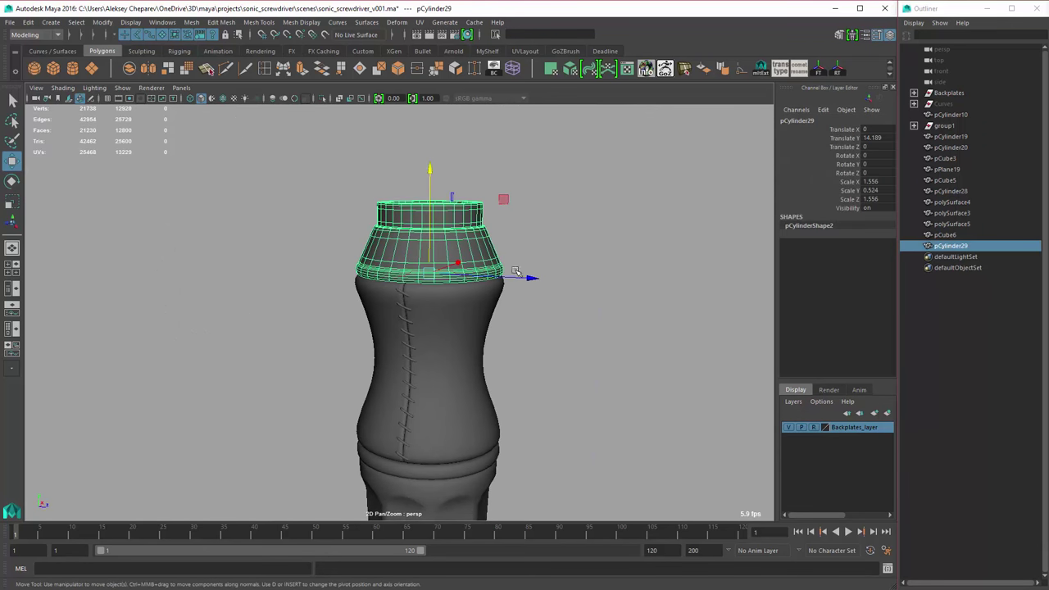
pyautogui.click(578, 305)
pyautogui.keyDown('alt'); pyautogui.moveTo(579, 305); pyautogui.dragTo(276, 293); pyautogui.keyUp('alt')
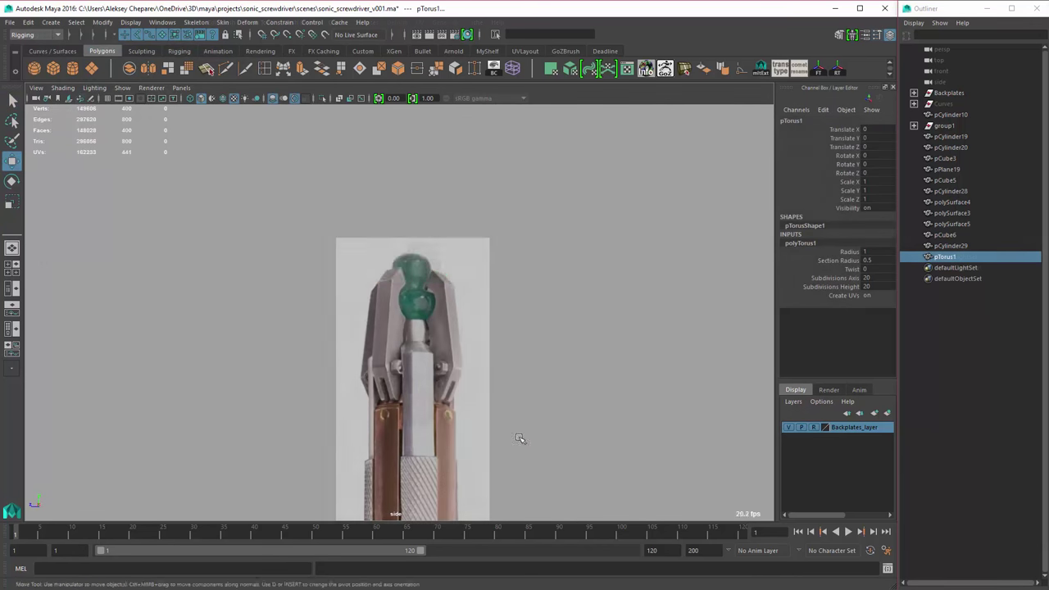
# - Give the torus 32 axis subdivisions and move it down onto the green bulb
pyautogui.scroll(5, 520, 438)
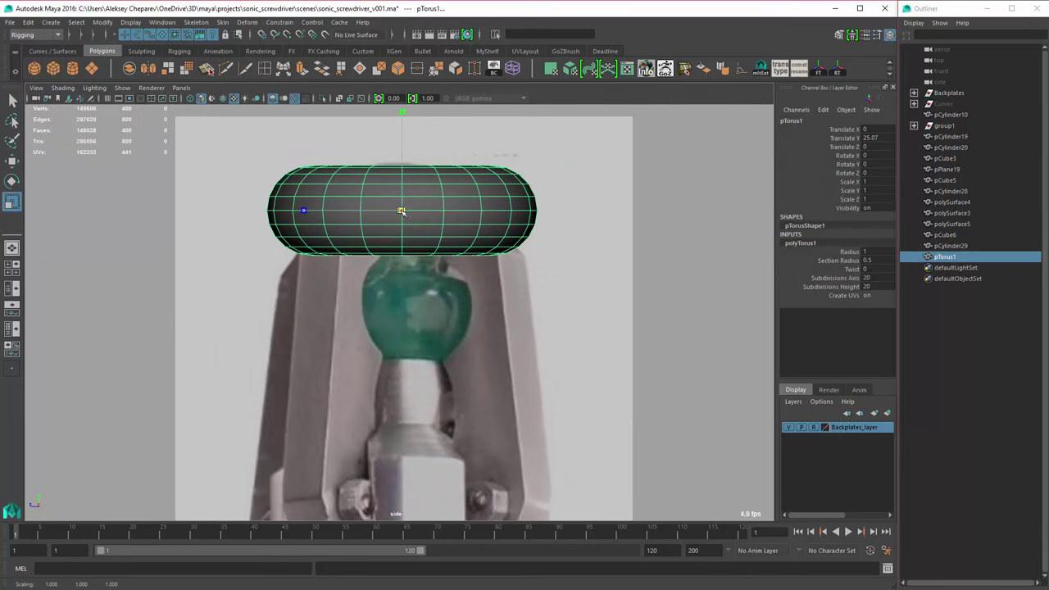
pyautogui.write('32')
pyautogui.press('Return')
pyautogui.press('w')
pyautogui.scroll(2, 540, 333)
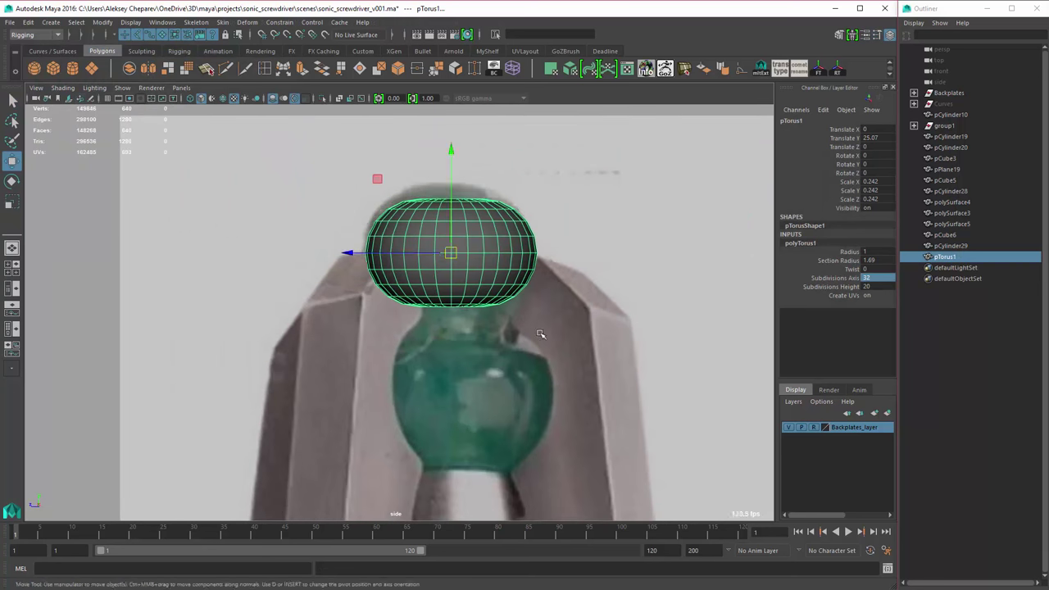
pyautogui.moveTo(552, 266); pyautogui.dragTo(626, 322, button='middle')
pyautogui.click(839, 261)
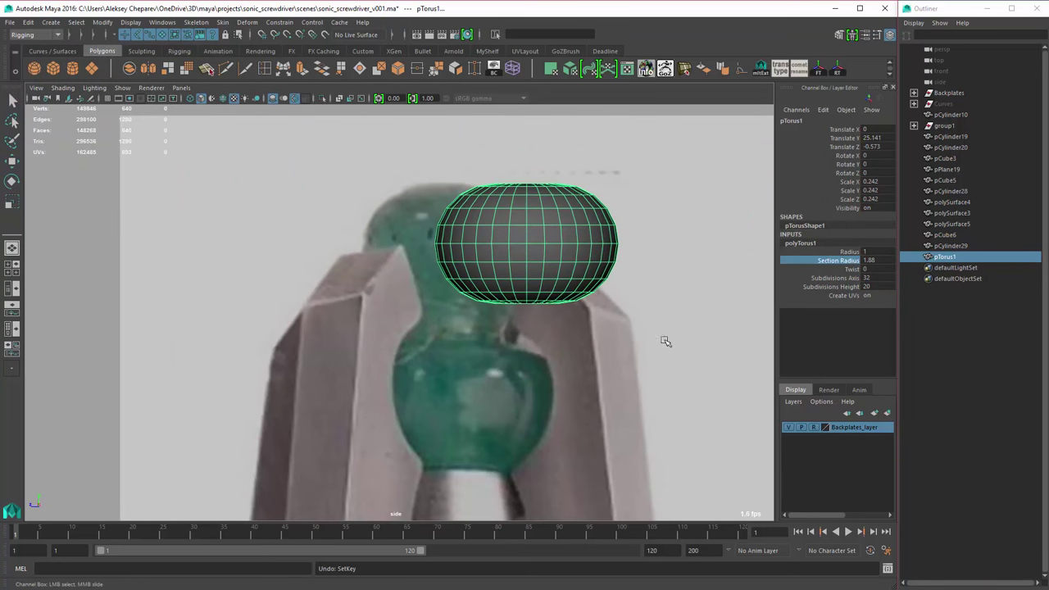
pyautogui.hotkey('alt', 'x')
pyautogui.scroll(2, 573, 332)
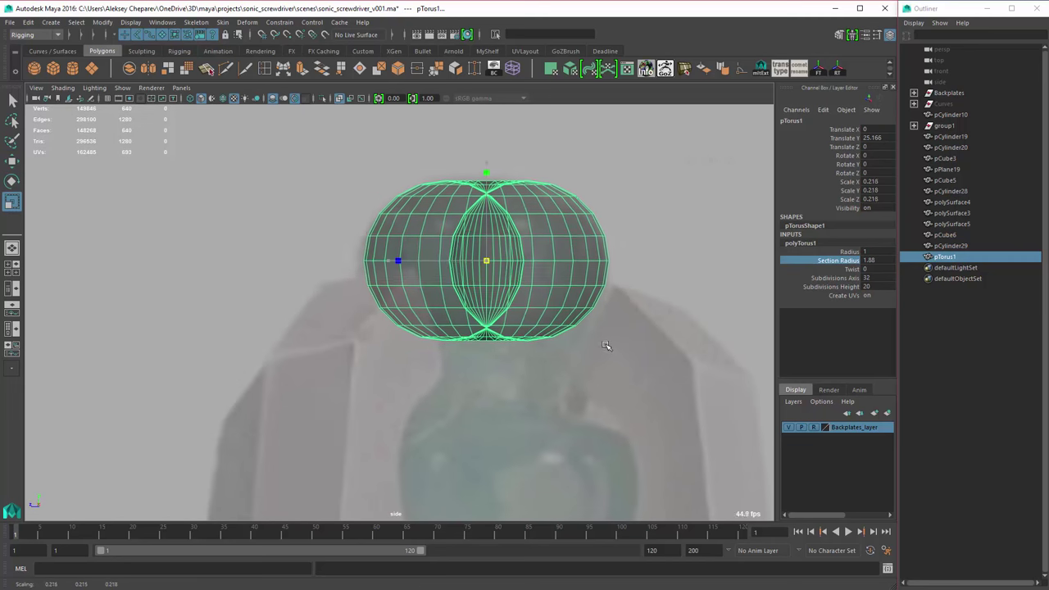
pyautogui.hotkey('alt', 'x')
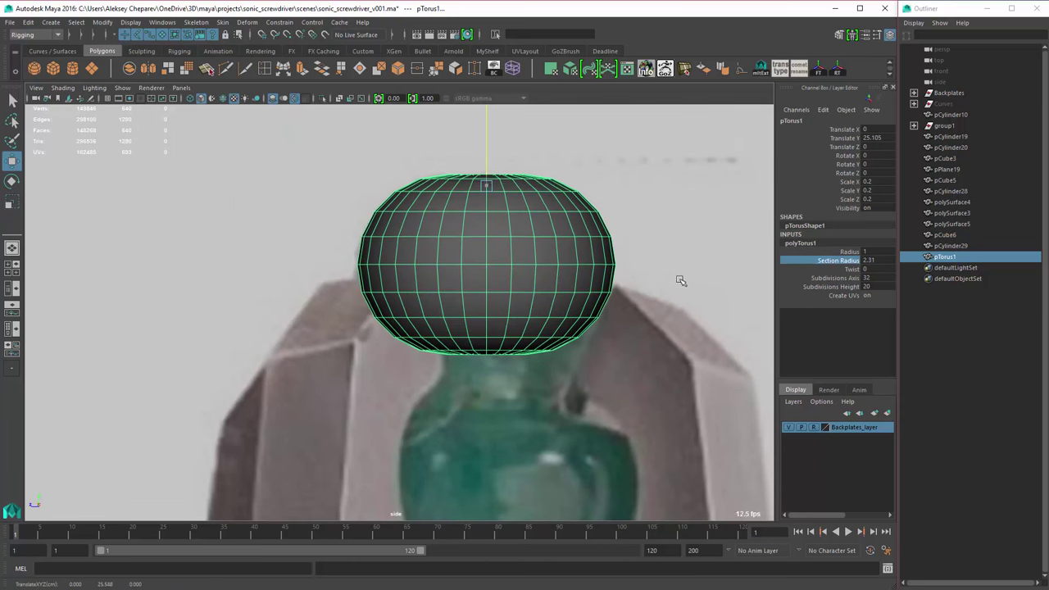
# - Duplicate the torus, lower the copy, enlarge it, and reduce its section radius
pyautogui.scroll(-3, 672, 279)
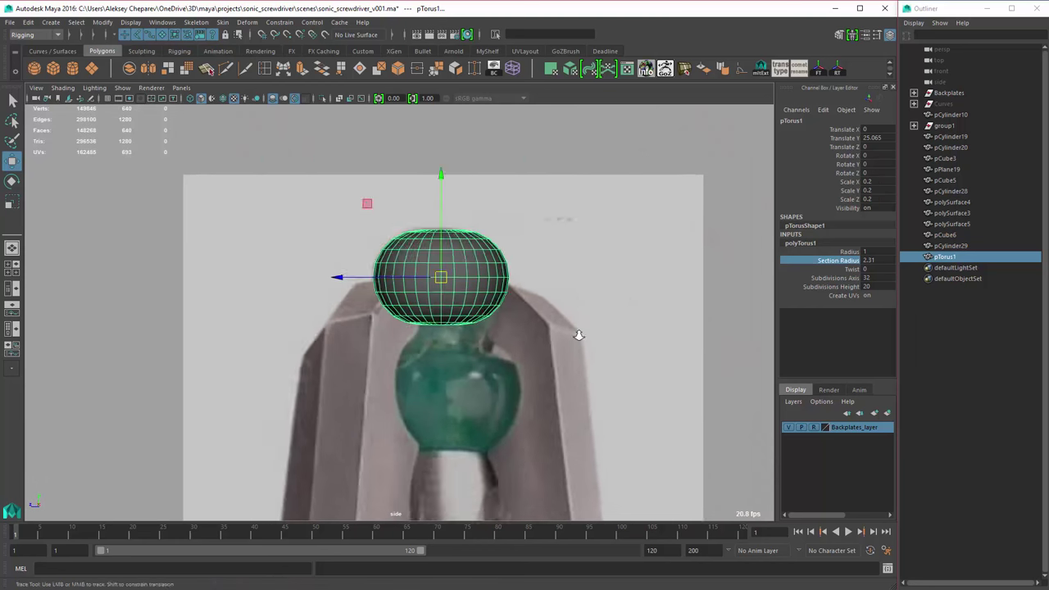
pyautogui.hotkey('ctrl', 'd')
pyautogui.moveTo(671, 280); pyautogui.dragTo(573, 404, button='middle')
pyautogui.scroll(3, 581, 398)
pyautogui.click(800, 242)
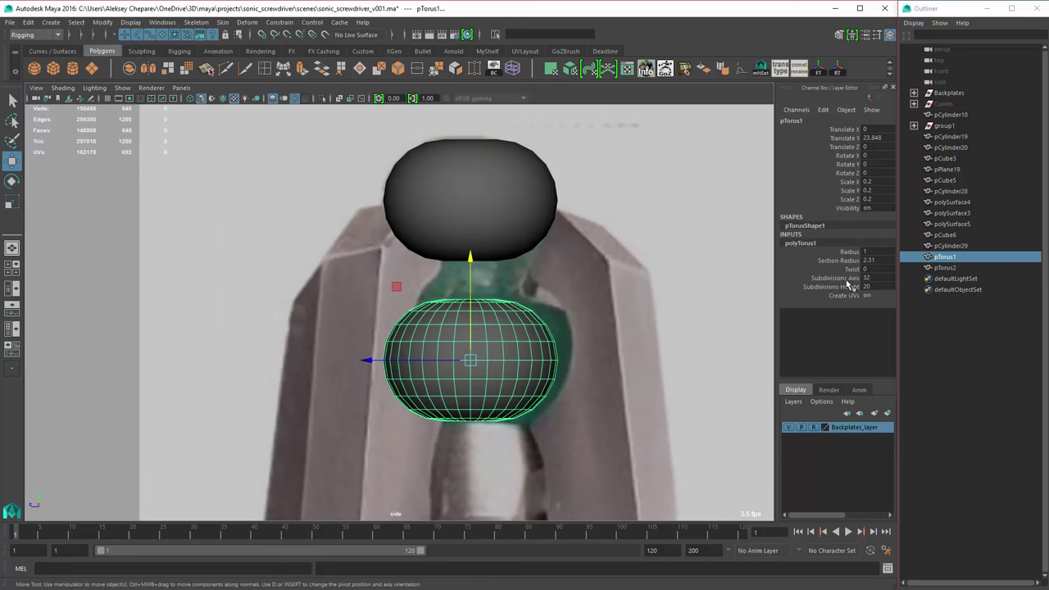
pyautogui.press('r')
pyautogui.moveTo(654, 303); pyautogui.dragTo(672, 335, button='middle')
pyautogui.click(838, 260)
pyautogui.moveTo(838, 260); pyautogui.dragTo(673, 323, button='middle')
pyautogui.press('w')
pyautogui.press('r')
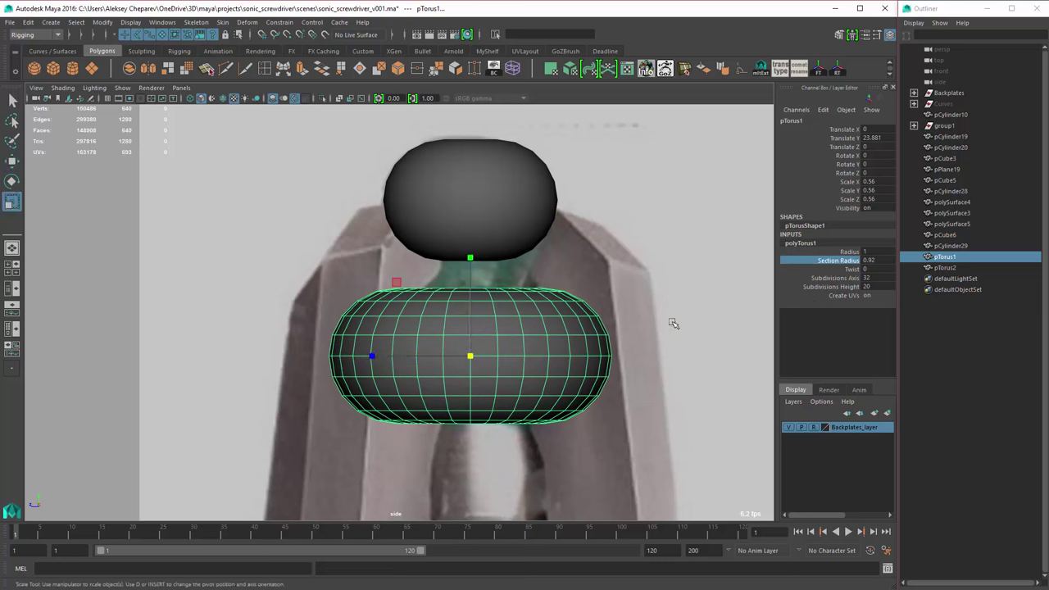
# - Hide both tori with Ctrl+H and create a new polygon cylinder
pyautogui.scroll(-4, 606, 354)
pyautogui.scroll(2, 604, 342)
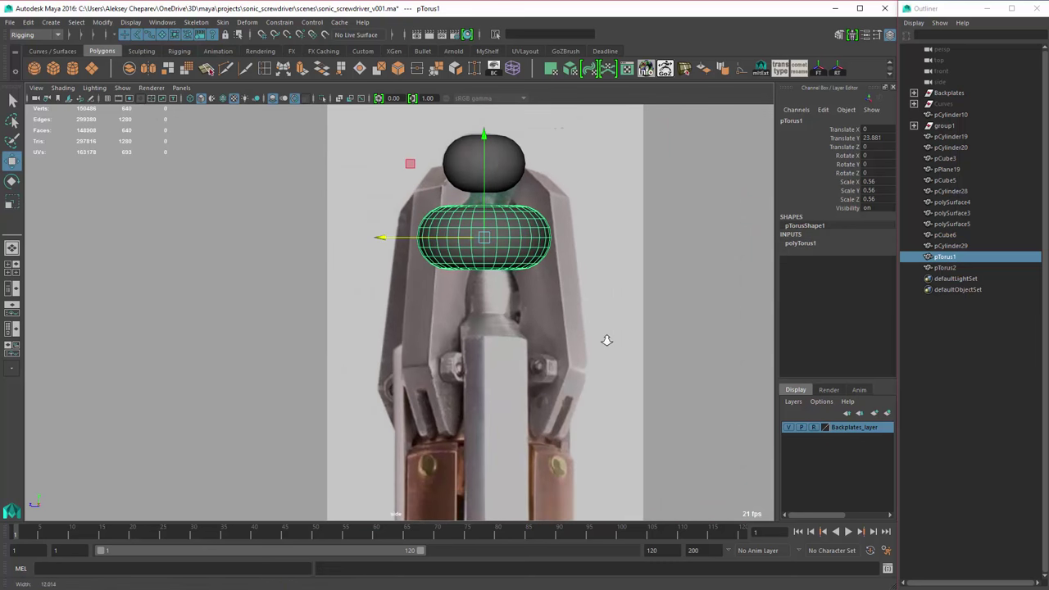
pyautogui.hotkey('ctrl', 'h')
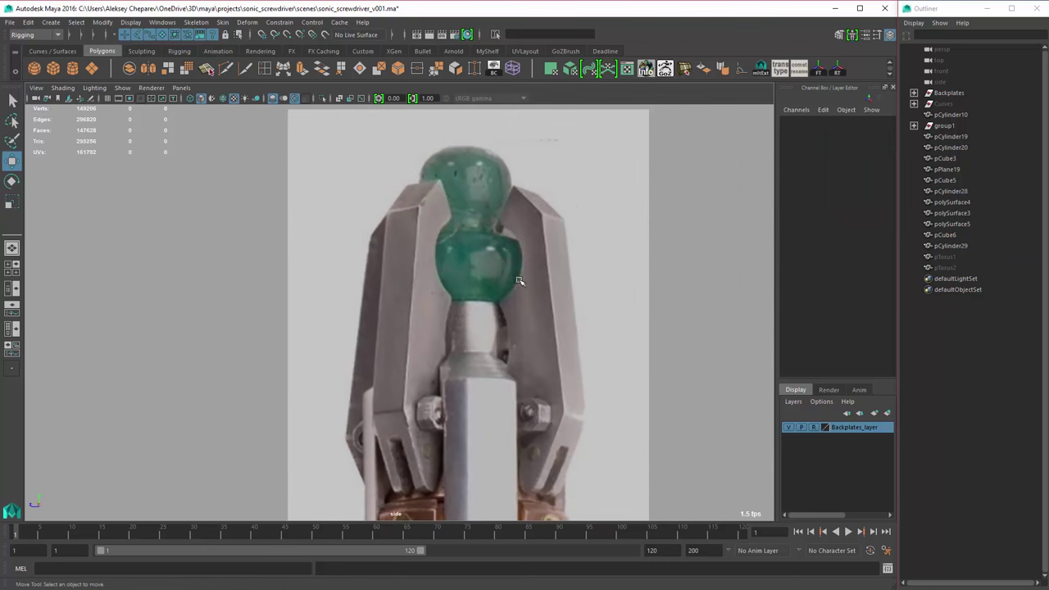
pyautogui.scroll(-4, 525, 295)
pyautogui.scroll(-3, 394, 244)
pyautogui.click(72, 68)
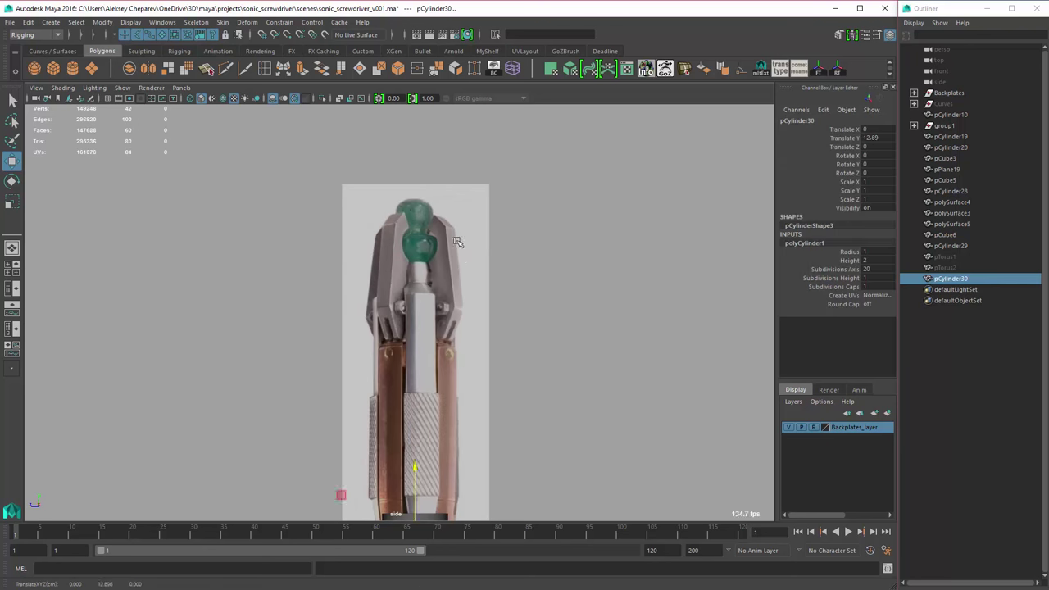
# - Set the new cylinder's Subdivisions Axis to 8
pyautogui.press('f')
pyautogui.click(869, 269)
pyautogui.write('8')
pyautogui.press('Return')
pyautogui.press('e')
# - Rotate the eight-sided collar to line up its sides and freeze its transforms
pyautogui.moveTo(510, 363); pyautogui.dragTo(492, 339)
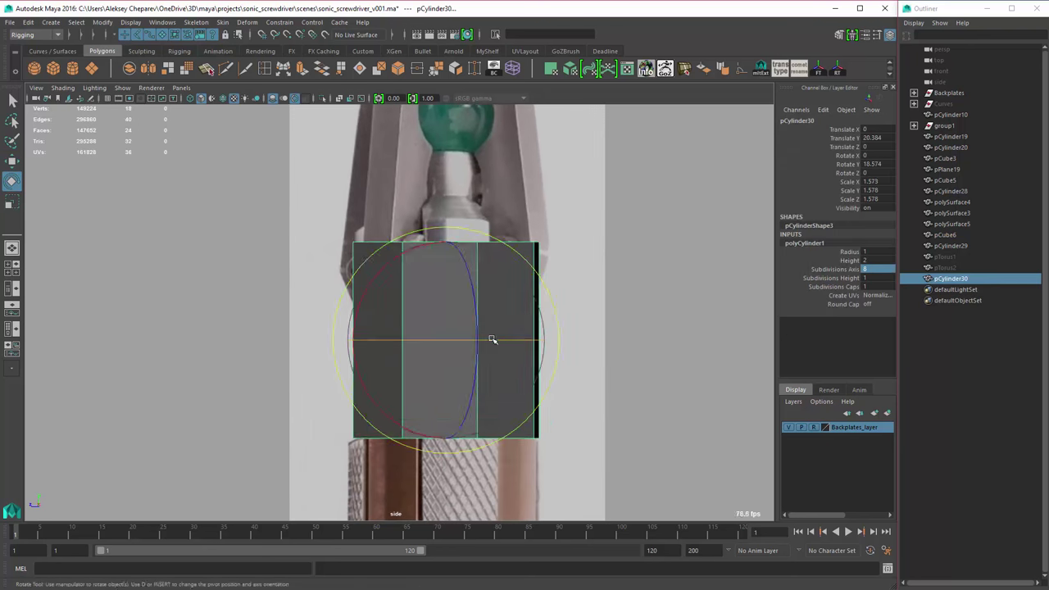
pyautogui.press('w')
pyautogui.press('space')
pyautogui.press('space')
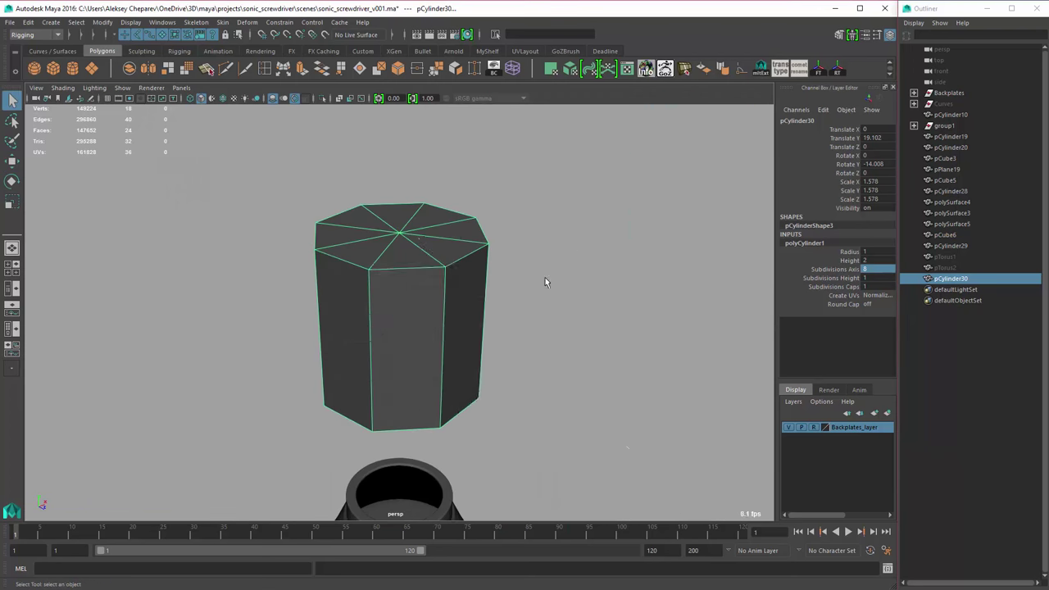
pyautogui.keyDown('alt'); pyautogui.moveTo(546, 281); pyautogui.dragTo(506, 414); pyautogui.keyUp('alt')
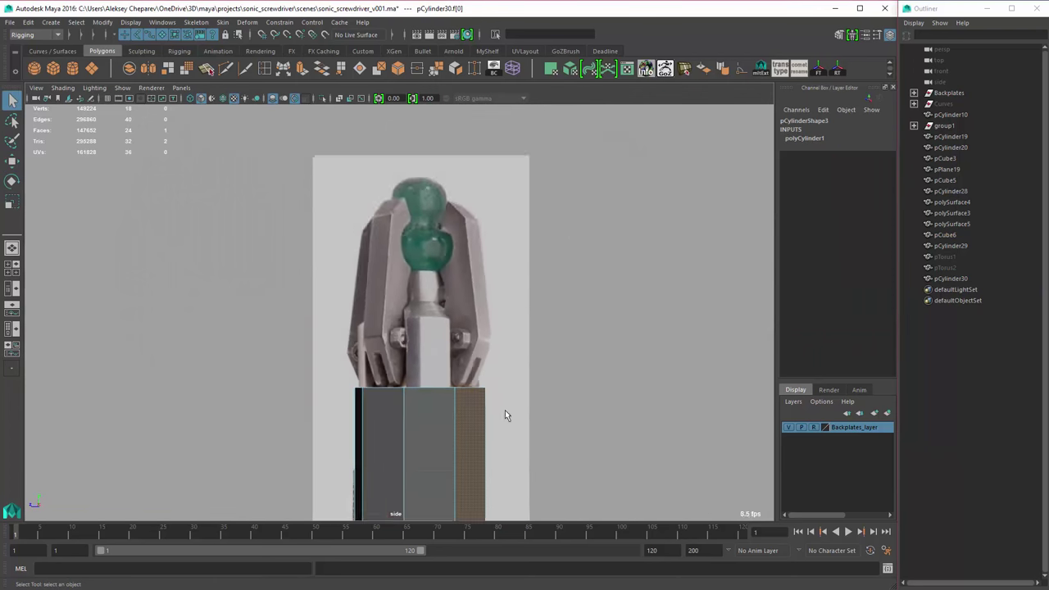
pyautogui.press('F8')
pyautogui.press('space')
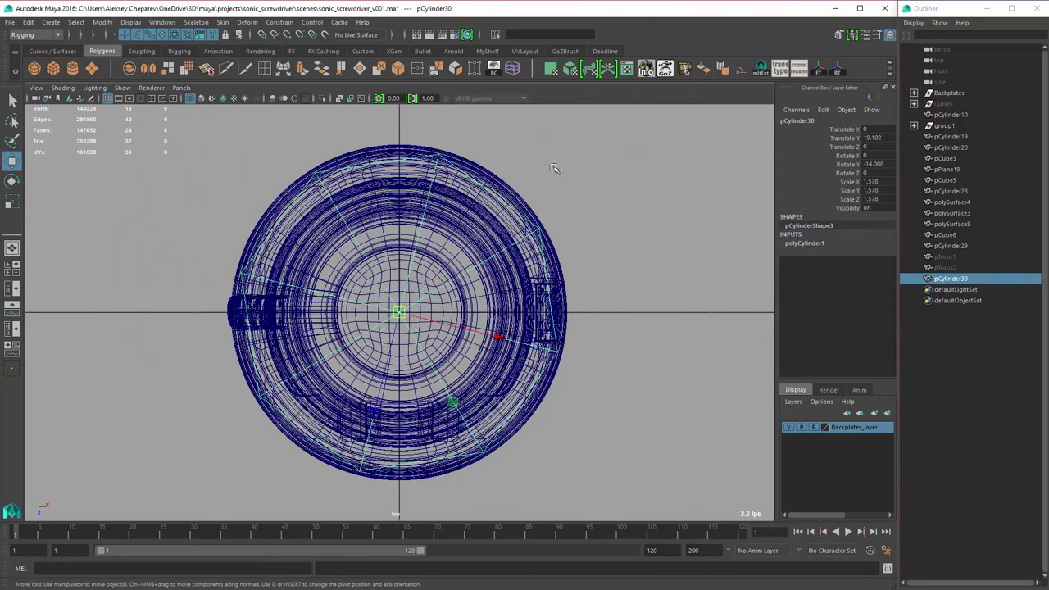
pyautogui.press('e')
pyautogui.moveTo(555, 164); pyautogui.dragTo(345, 174)
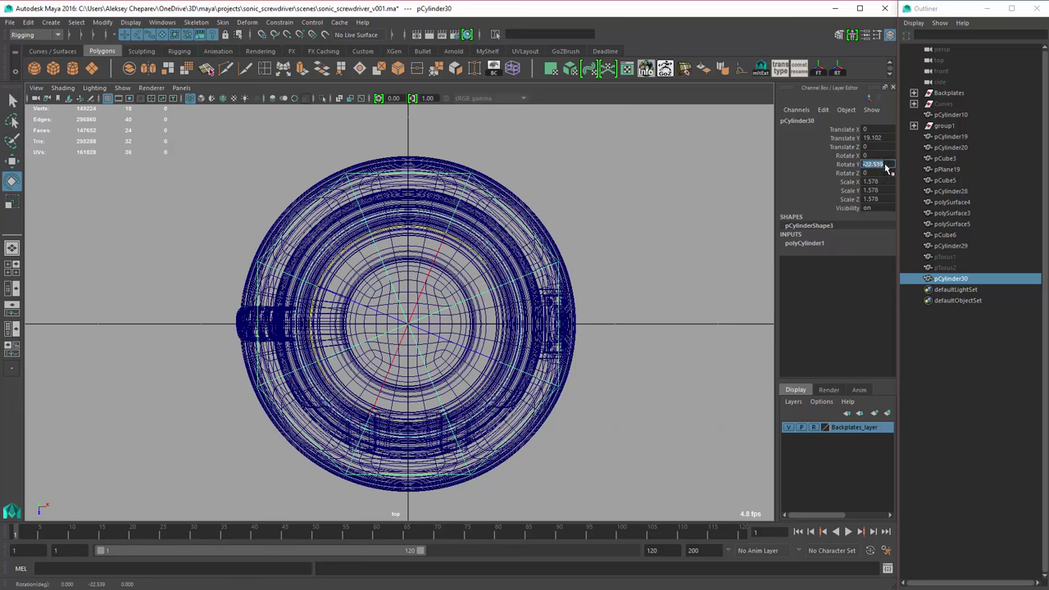
pyautogui.press('space')
pyautogui.press('space')
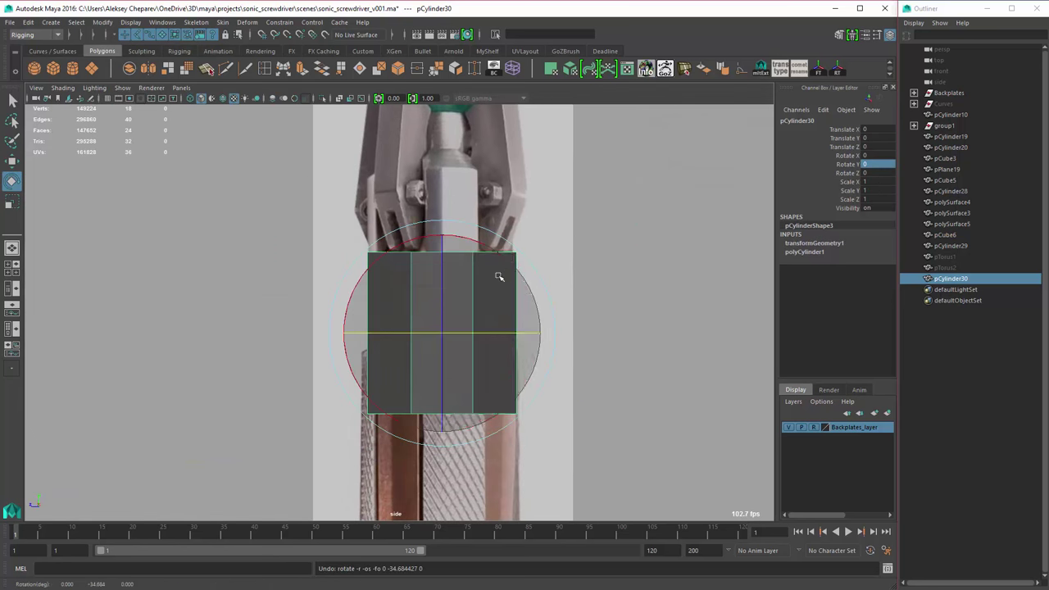
pyautogui.moveTo(491, 332)
pyautogui.mouseDown()
pyautogui.moveTo(480, 328)
pyautogui.moveTo(503, 328)
pyautogui.moveTo(479, 335)
pyautogui.mouseUp()
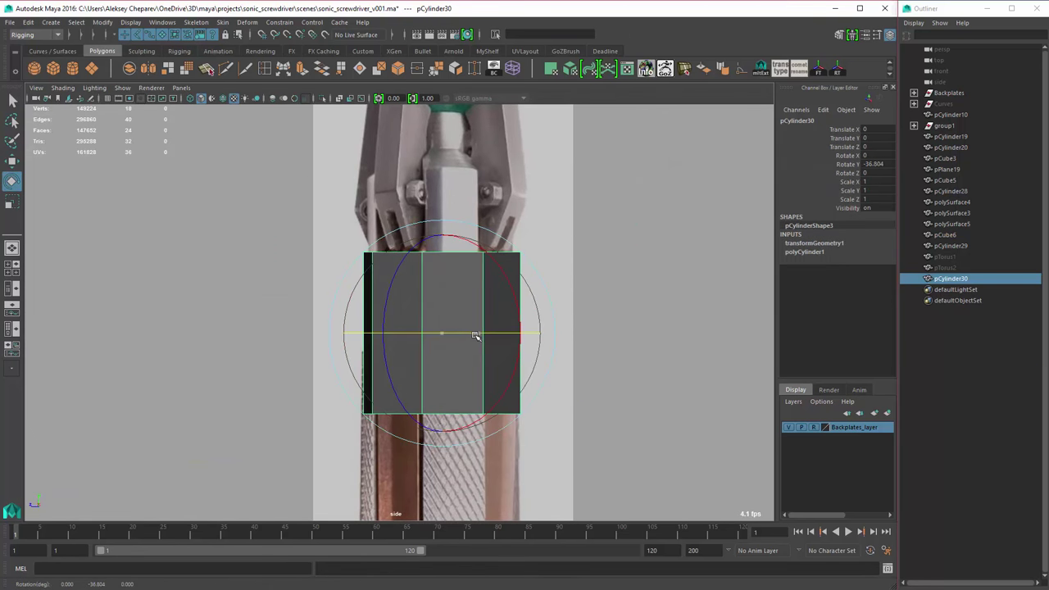
pyautogui.press('w')
# - Duplicate one collar face as a separate flat panel, pCylinder31
pyautogui.hotkey('ctrl', 'd')
pyautogui.click(479, 272)
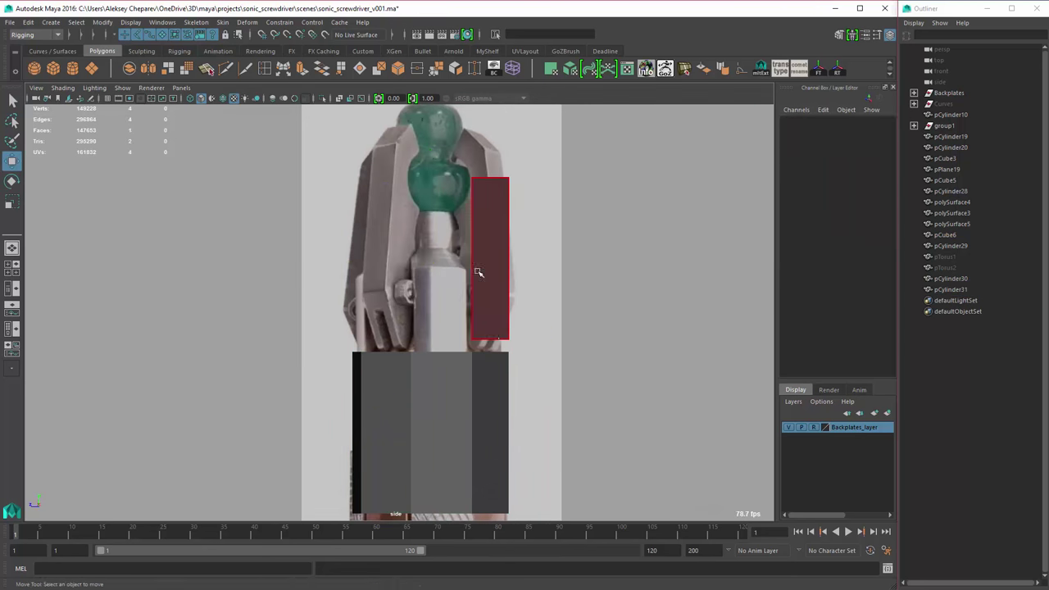
pyautogui.click(478, 272)
pyautogui.keyDown('alt'); pyautogui.moveTo(459, 343); pyautogui.dragTo(614, 404, button='middle'); pyautogui.keyUp('alt')
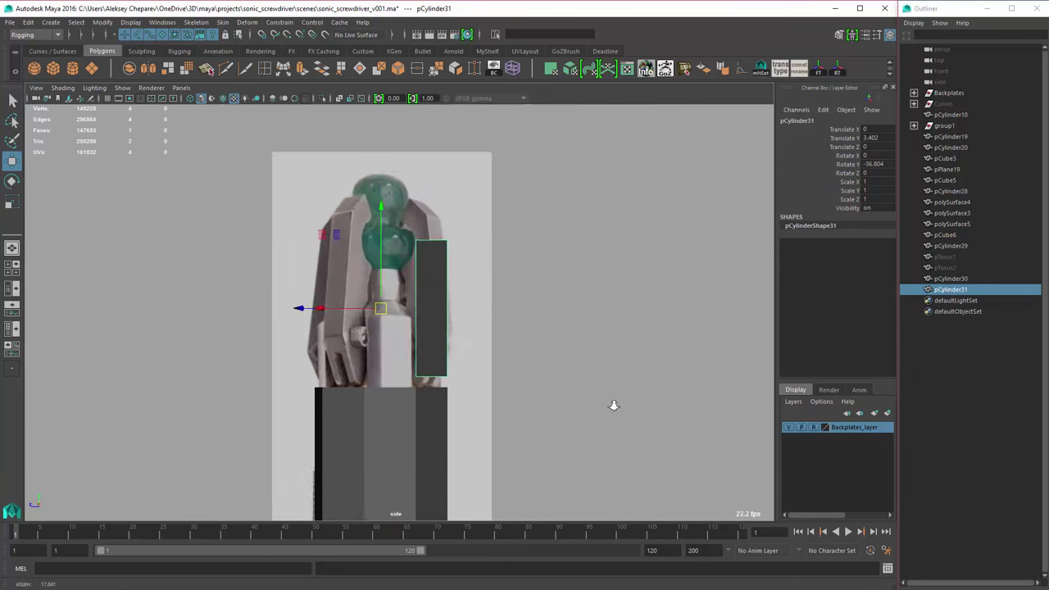
# - Raise the panel beside the green bulb and push its lower vertices outward
pyautogui.scroll(2, 485, 150)
pyautogui.click(459, 475)
pyautogui.moveTo(459, 476); pyautogui.dragTo(459, 232, button='middle')
pyautogui.hotkey('ctrl', 'z')
pyautogui.hotkey('ctrl', 'z')
pyautogui.hotkey('ctrl', 'z')
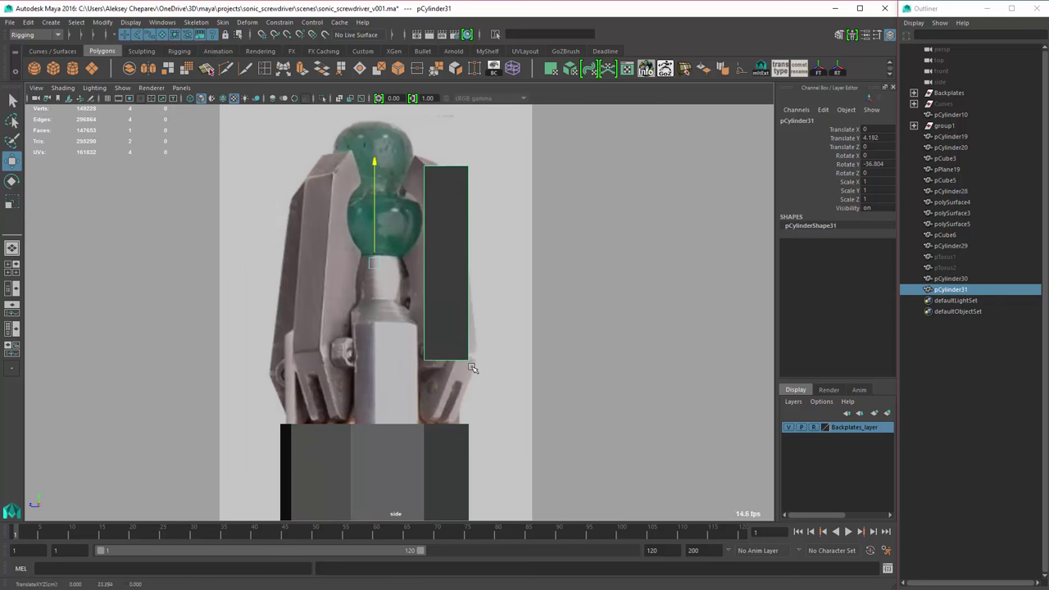
pyautogui.moveTo(463, 385); pyautogui.dragTo(473, 178, button='middle')
pyautogui.hotkey('ctrl', 'z')
pyautogui.rightClick(445, 222)
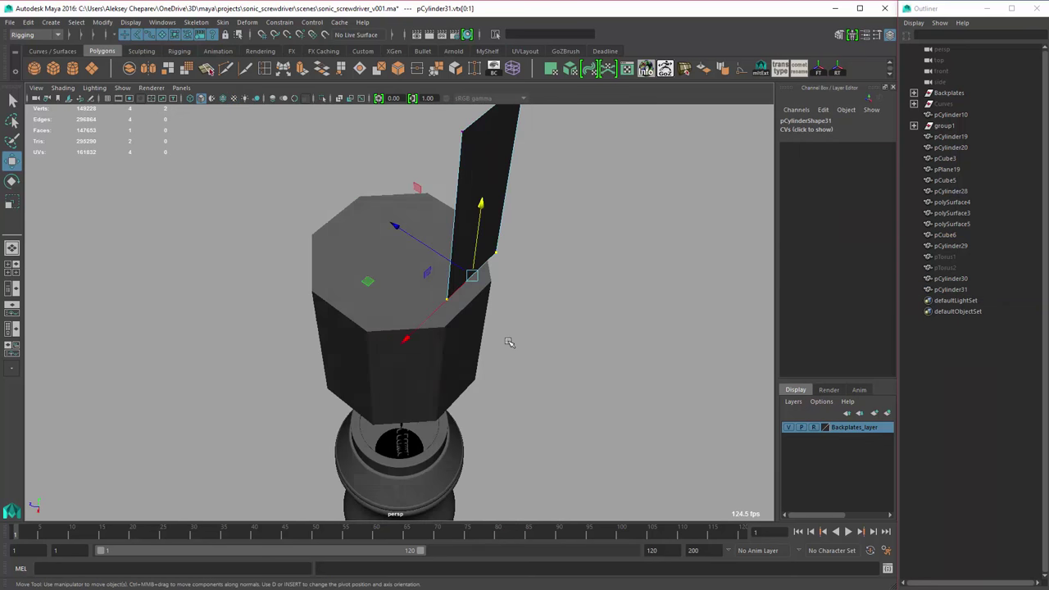
pyautogui.moveTo(509, 343); pyautogui.dragTo(555, 294)
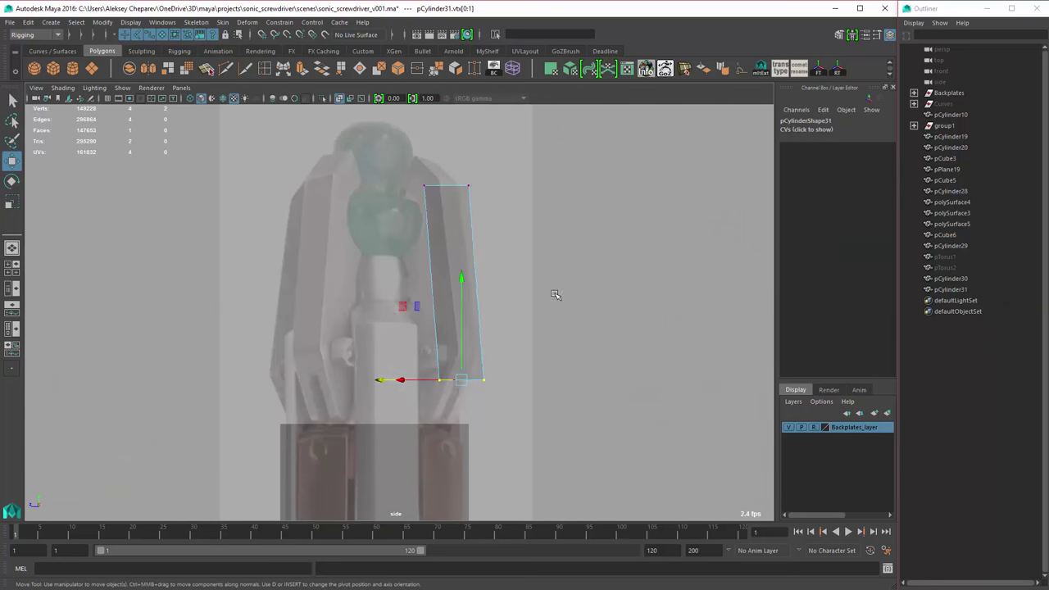
# - Insert edge loops along the slanted panel with the Insert Edge Loop Tool
pyautogui.press('F8')
pyautogui.scroll(3, 457, 215)
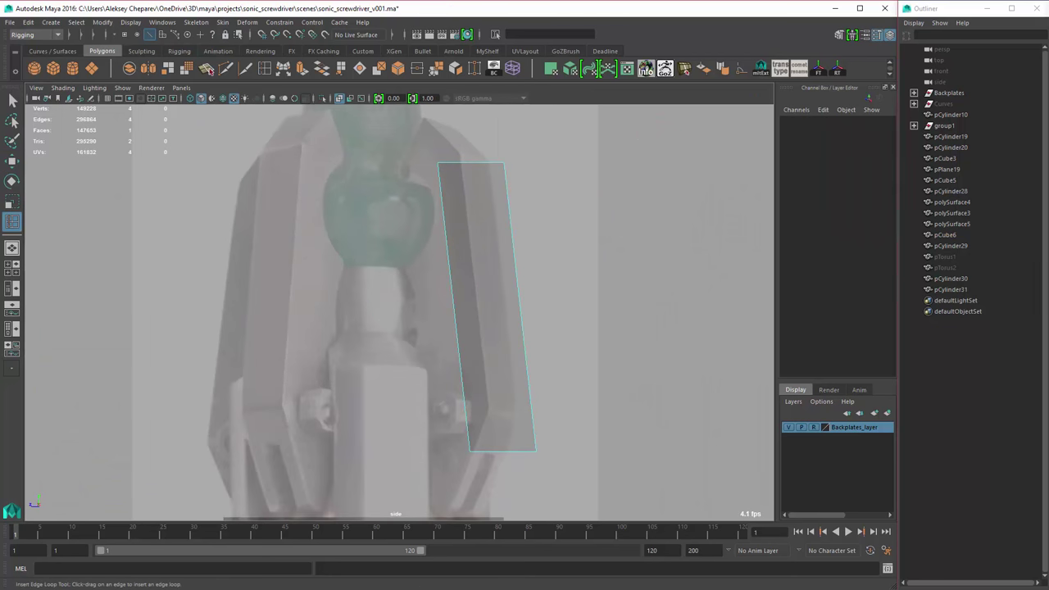
pyautogui.click(492, 227)
pyautogui.hotkey('shift', 'z')
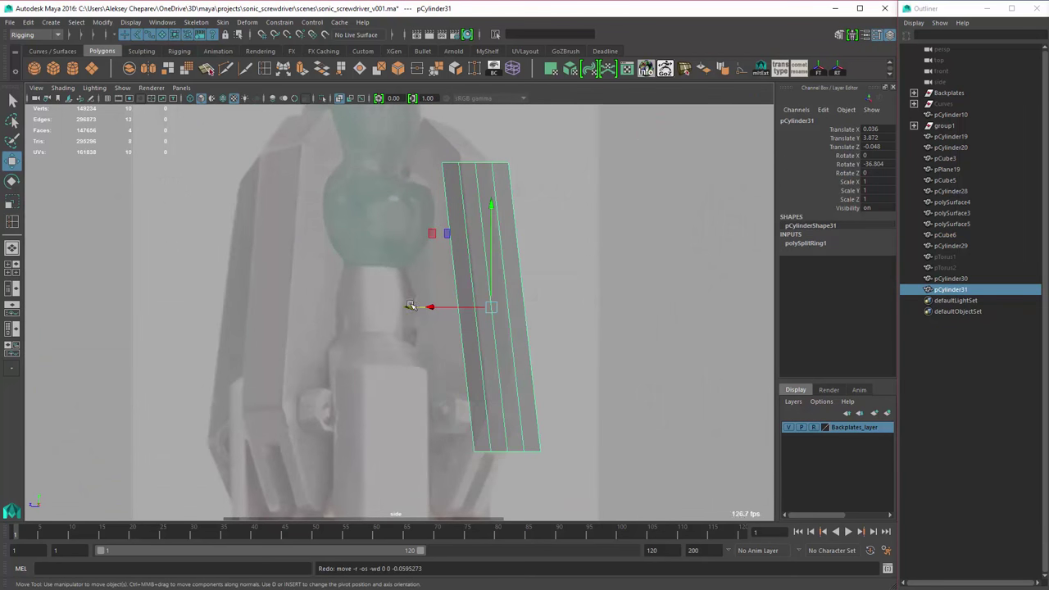
pyautogui.scroll(2, 581, 347)
pyautogui.press('y')
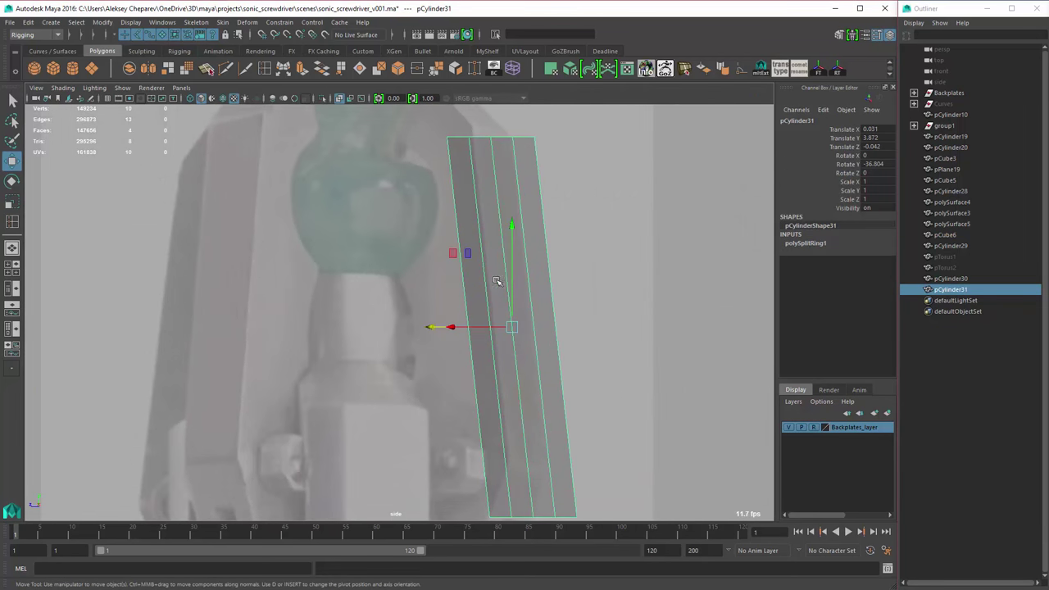
pyautogui.scroll(2, 515, 183)
pyautogui.click(537, 199)
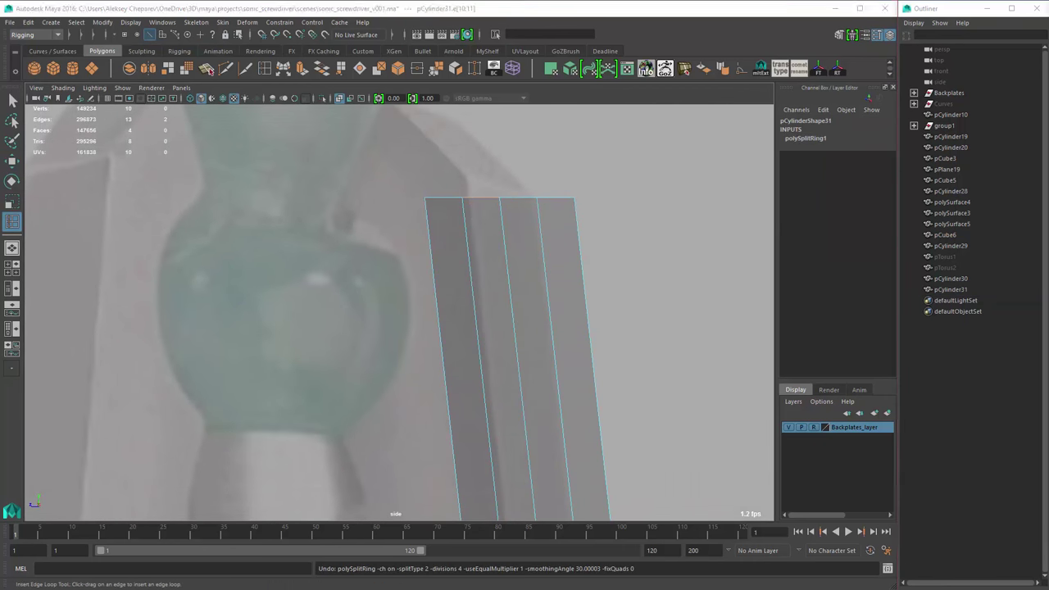
# - Delete the panel's outer strip, leaving a narrower piece
pyautogui.press('w')
pyautogui.hotkey('ctrl', 'Delete')
pyautogui.click(549, 244)
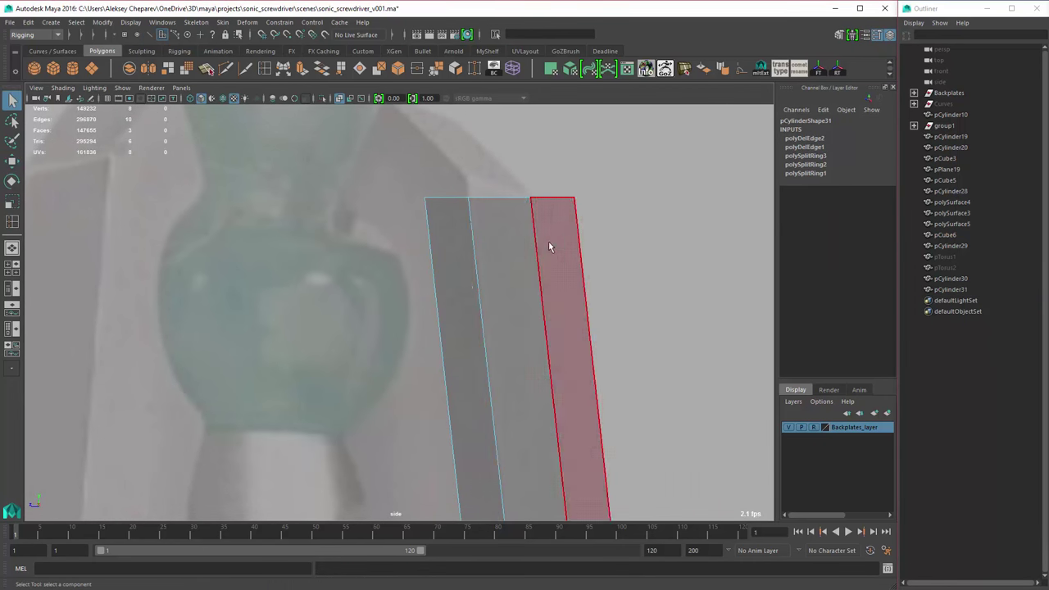
pyautogui.press('Delete')
pyautogui.keyDown('alt'); pyautogui.moveTo(550, 243); pyautogui.dragTo(479, 351); pyautogui.keyUp('alt')
pyautogui.press('space')
pyautogui.press('space')
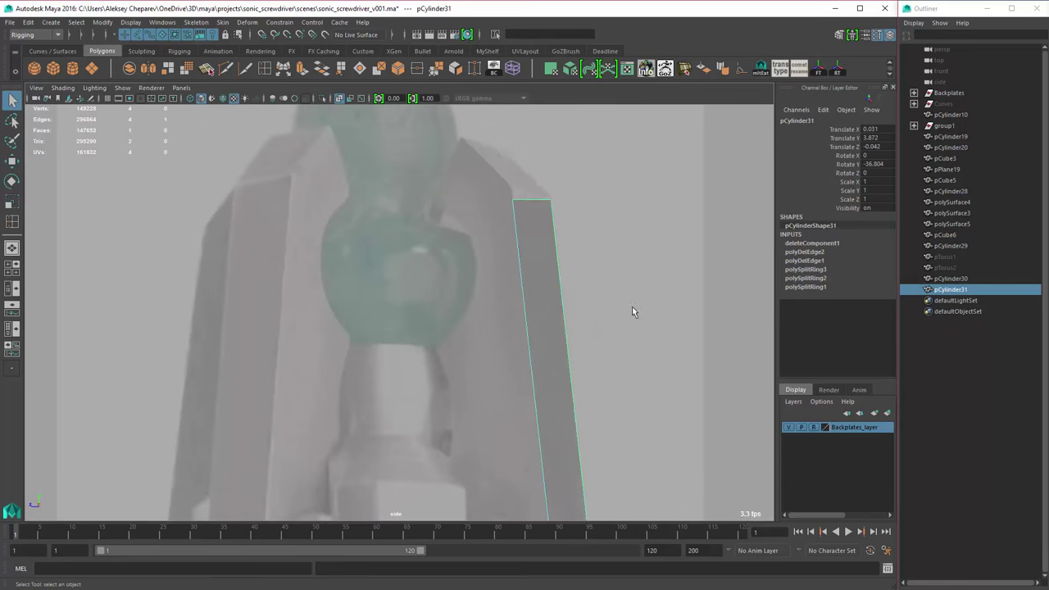
# - Delete the extra edge so the panel becomes a three-face strip
pyautogui.click(543, 271)
pyautogui.press('space')
pyautogui.press('space')
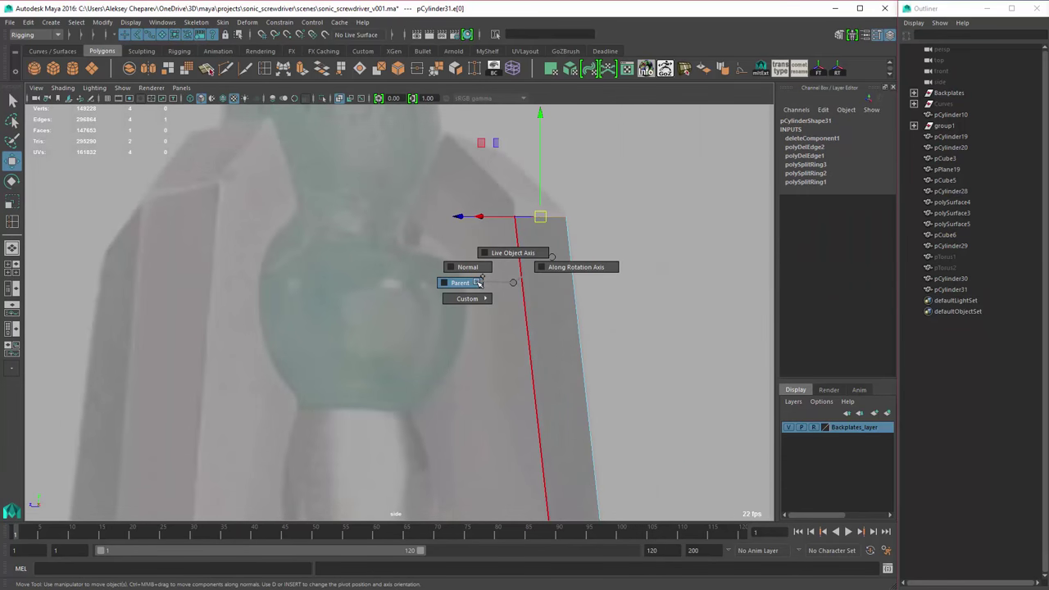
pyautogui.moveTo(468, 284); pyautogui.dragTo(554, 348)
pyautogui.press('space')
pyautogui.press('space')
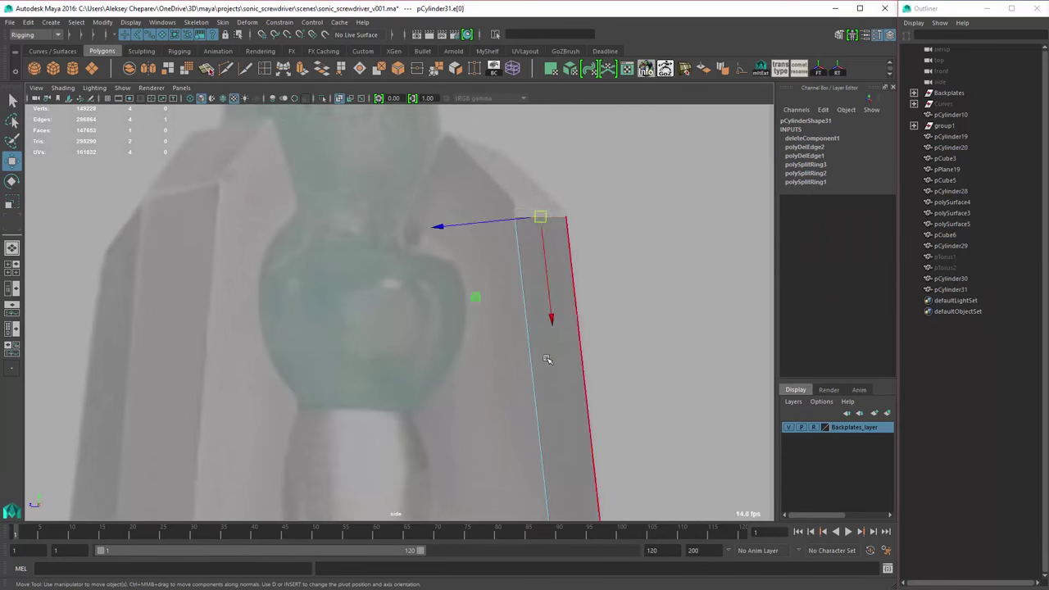
pyautogui.keyDown('alt'); pyautogui.moveTo(550, 308); pyautogui.dragTo(525, 148, button='middle'); pyautogui.keyUp('alt')
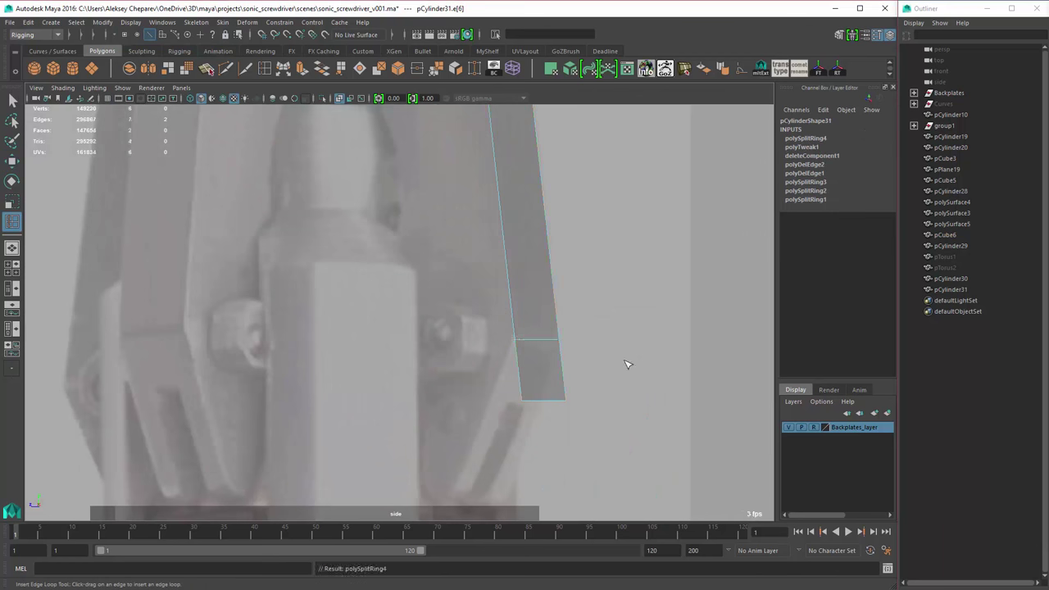
pyautogui.press('w')
pyautogui.scroll(-3, 598, 370)
pyautogui.press('Delete')
pyautogui.scroll(2, 532, 253)
pyautogui.moveTo(544, 281); pyautogui.dragTo(541, 300, button='right')
# - Extrude the strip's side face outward to thicken the prong's first section
pyautogui.click(607, 328)
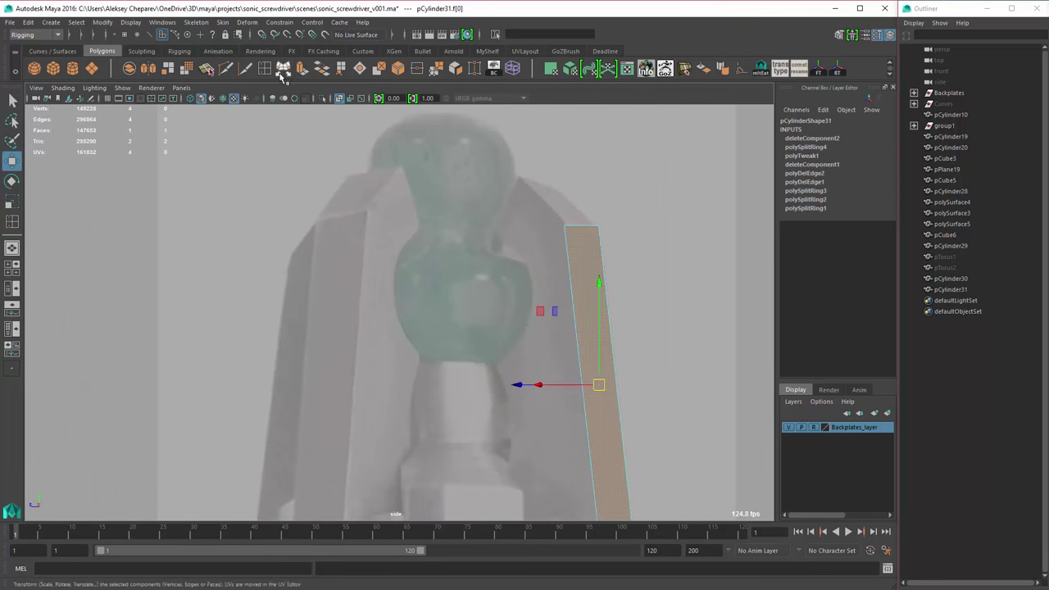
pyautogui.keyDown('alt'); pyautogui.moveTo(571, 323); pyautogui.dragTo(557, 246); pyautogui.keyUp('alt')
pyautogui.moveTo(503, 218); pyautogui.dragTo(517, 181, button='right')
pyautogui.click(522, 151)
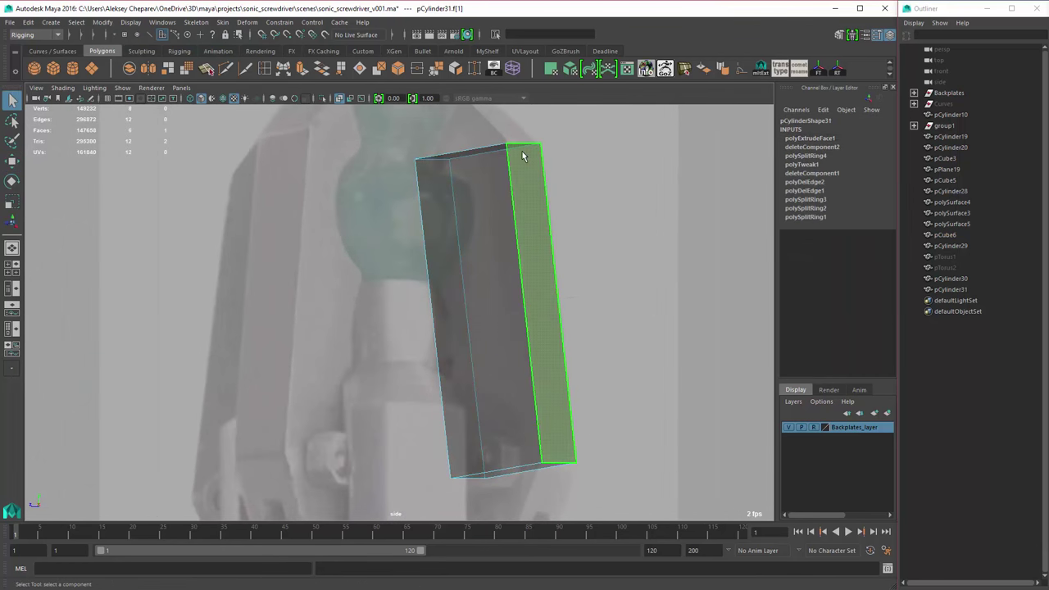
pyautogui.hotkey('ctrl', 'e')
pyautogui.scroll(2, 546, 336)
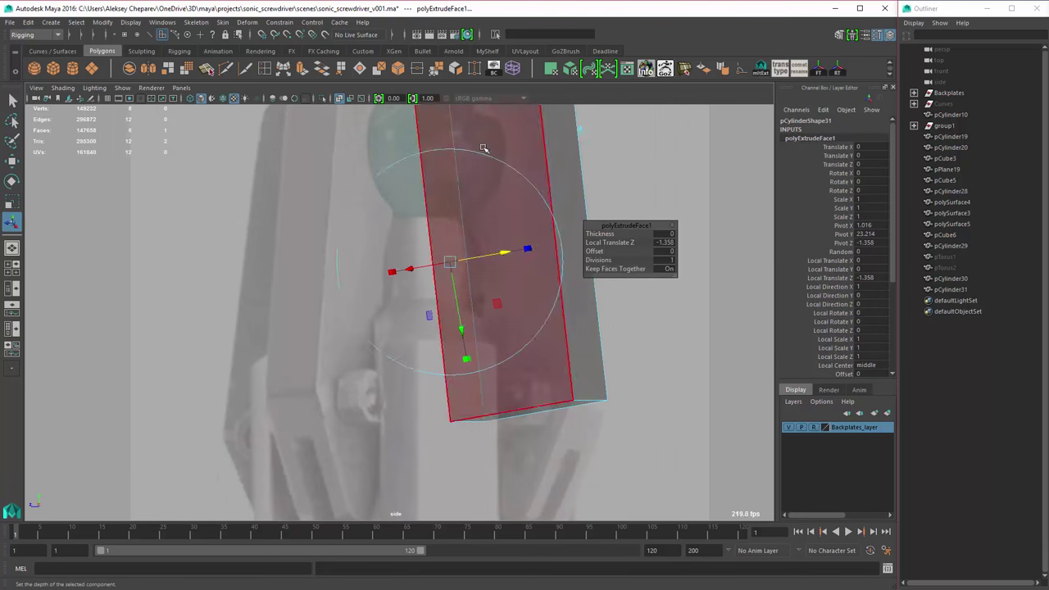
pyautogui.keyDown('alt'); pyautogui.moveTo(480, 246); pyautogui.dragTo(480, 164, button='middle'); pyautogui.keyUp('alt')
pyautogui.moveTo(482, 218)
pyautogui.mouseDown()
pyautogui.moveTo(495, 333)
pyautogui.moveTo(476, 346)
pyautogui.moveTo(467, 227)
pyautogui.mouseUp()
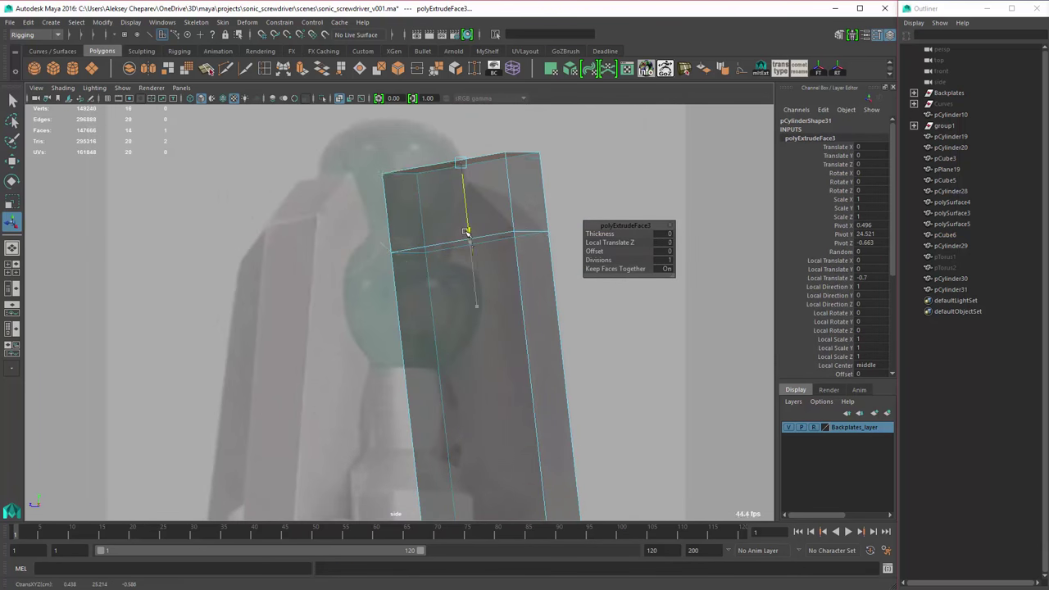
pyautogui.press('space')
pyautogui.click(450, 285)
pyautogui.keyDown('alt'); pyautogui.moveTo(450, 285); pyautogui.dragTo(492, 275); pyautogui.keyUp('alt')
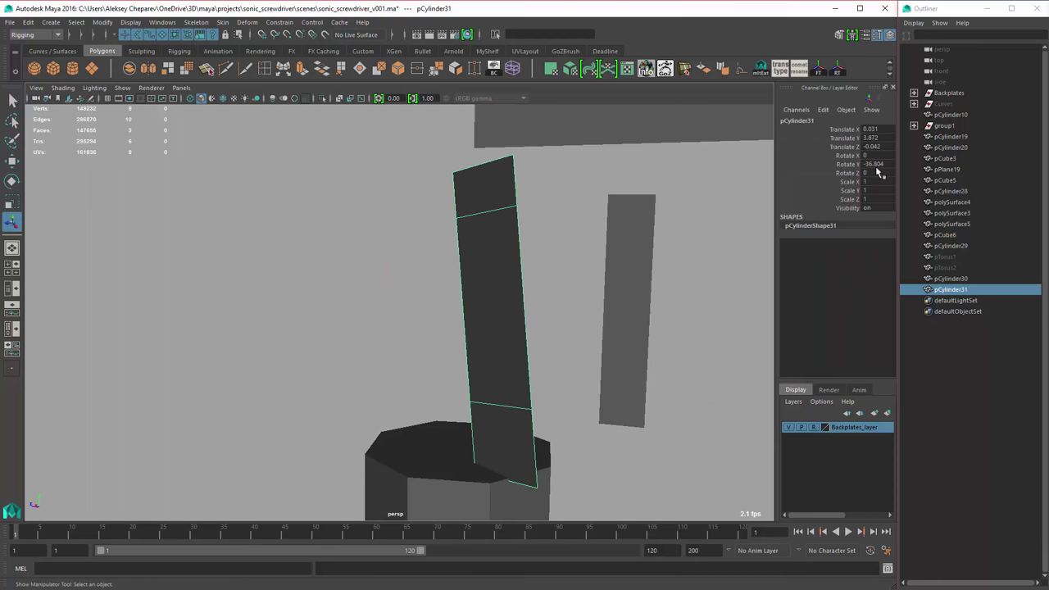
# - Cut across the top of the prong plane and add two edge loops across it
pyautogui.press('space')
pyautogui.press('space')
pyautogui.scroll(4, 348, 268)
pyautogui.click(530, 272)
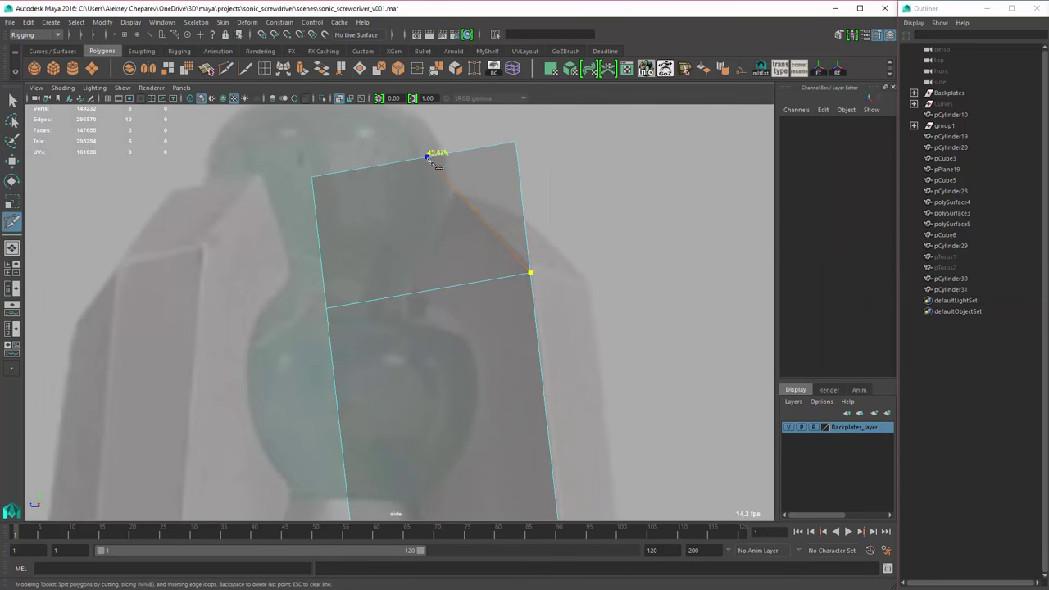
pyautogui.press('Return')
pyautogui.keyDown('alt'); pyautogui.moveTo(385, 441); pyautogui.dragTo(543, 421, button='middle'); pyautogui.keyUp('alt')
pyautogui.click(503, 336)
pyautogui.click(543, 421)
# - Multi-Cut a diagonal line across the prong's lower part, with a midway point
pyautogui.keyDown('alt'); pyautogui.moveTo(433, 180); pyautogui.dragTo(661, 306, button='middle'); pyautogui.keyUp('alt')
pyautogui.click(642, 300)
pyautogui.click(577, 468)
pyautogui.press('Return')
pyautogui.click(538, 316)
pyautogui.keyDown('alt'); pyautogui.moveTo(548, 321); pyautogui.dragTo(533, 282, button='middle'); pyautogui.keyUp('alt')
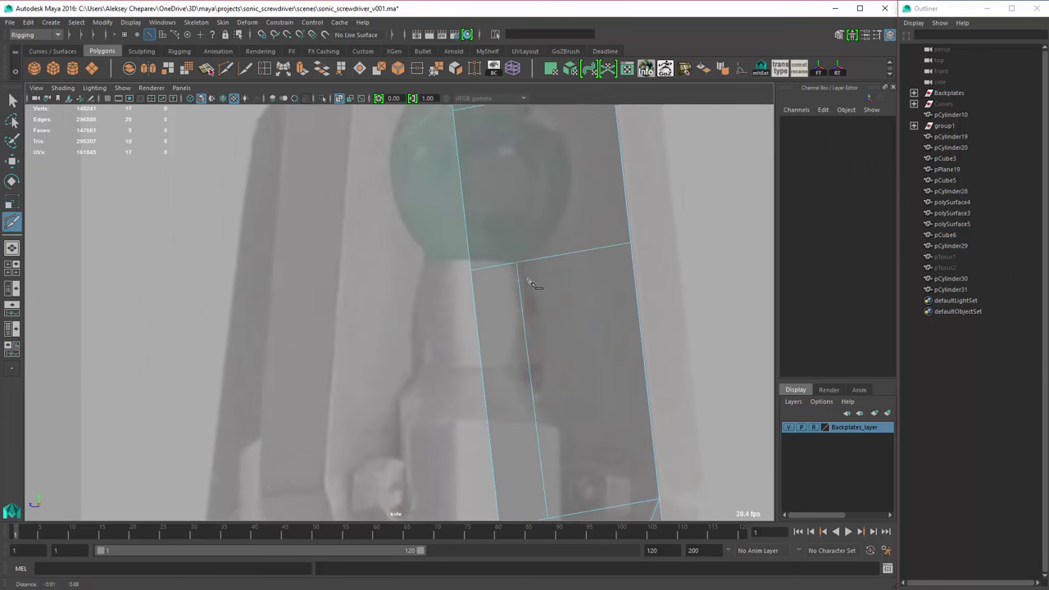
pyautogui.press('Return')
# - Insert another edge loop and cut from the plane's top along the prong's curved edge
pyautogui.keyDown('shift'); pyautogui.moveTo(530, 281); pyautogui.dragTo(529, 246, button='right'); pyautogui.keyUp('shift')
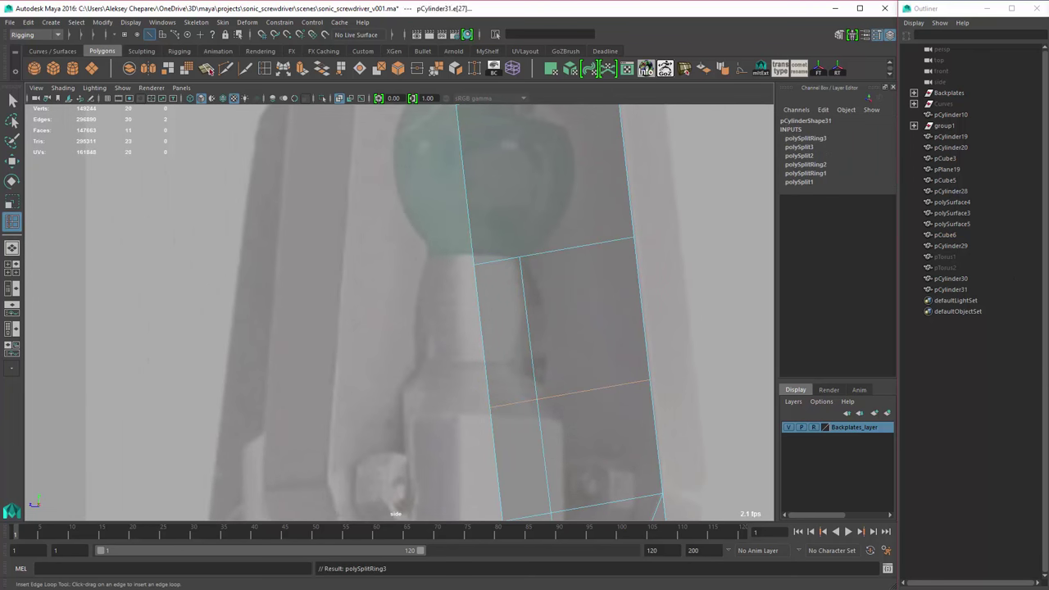
pyautogui.click(602, 344)
pyautogui.keyDown('alt'); pyautogui.moveTo(602, 344); pyautogui.dragTo(462, 211, button='right'); pyautogui.keyUp('alt')
pyautogui.click(571, 201)
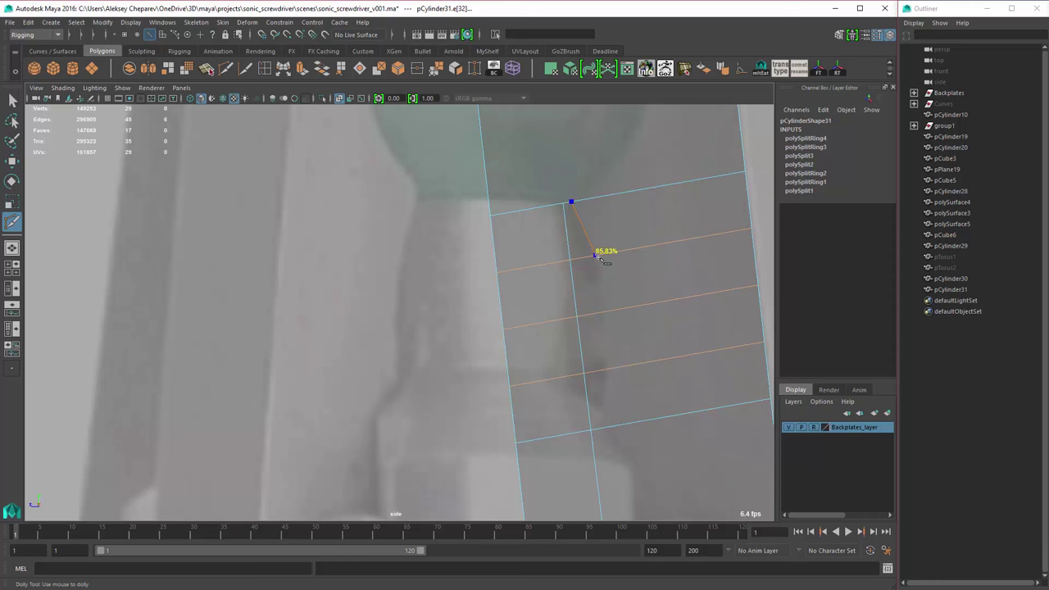
pyautogui.click(602, 432)
pyautogui.press('Return')
pyautogui.keyDown('alt'); pyautogui.moveTo(602, 432); pyautogui.dragTo(574, 168, button='right'); pyautogui.keyUp('alt')
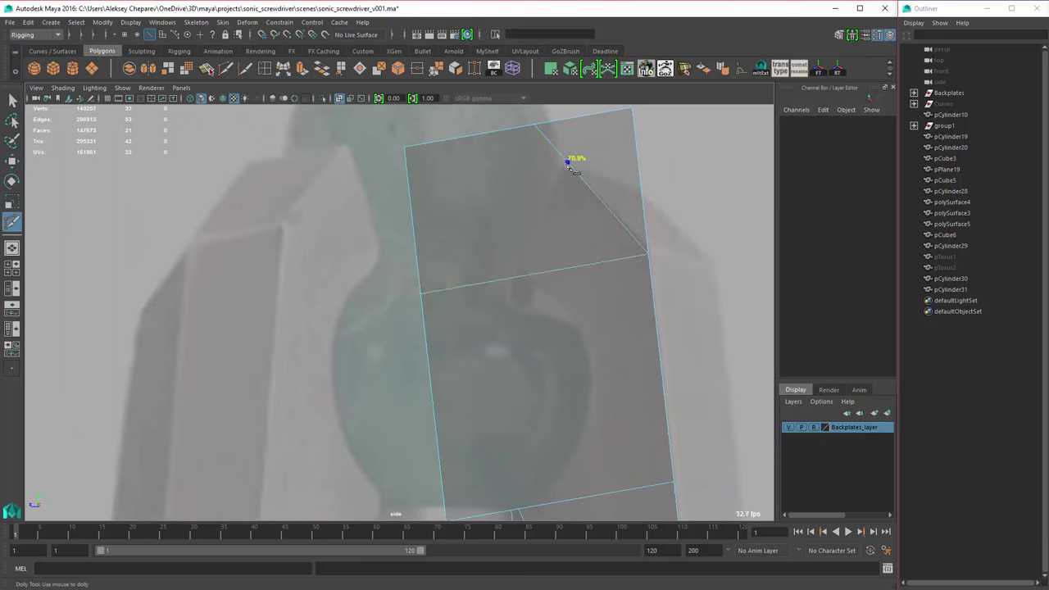
# - Add three more horizontal edge loops across the plane
pyautogui.click(264, 68)
pyautogui.keyDown('alt'); pyautogui.moveTo(524, 270); pyautogui.dragTo(460, 154, button='middle'); pyautogui.keyUp('alt')
pyautogui.moveTo(490, 351); pyautogui.dragTo(504, 382)
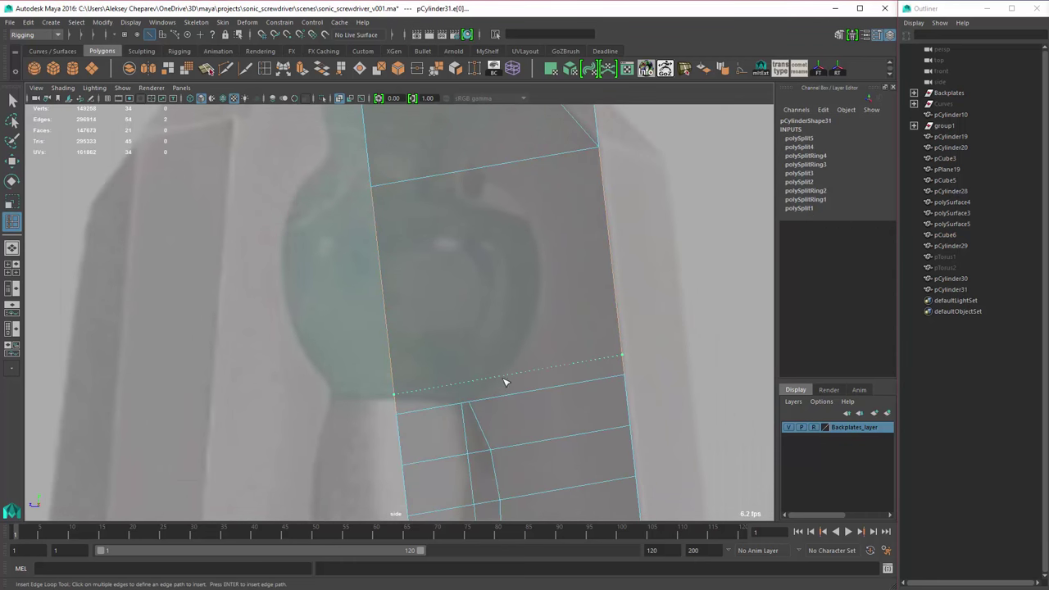
pyautogui.moveTo(391, 322); pyautogui.dragTo(618, 300)
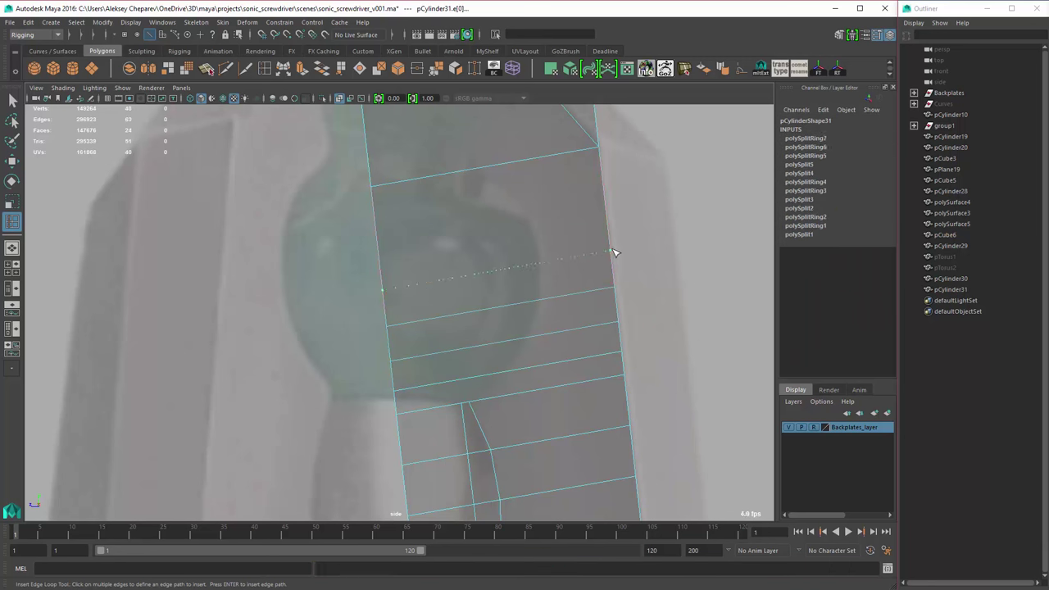
pyautogui.click(608, 216)
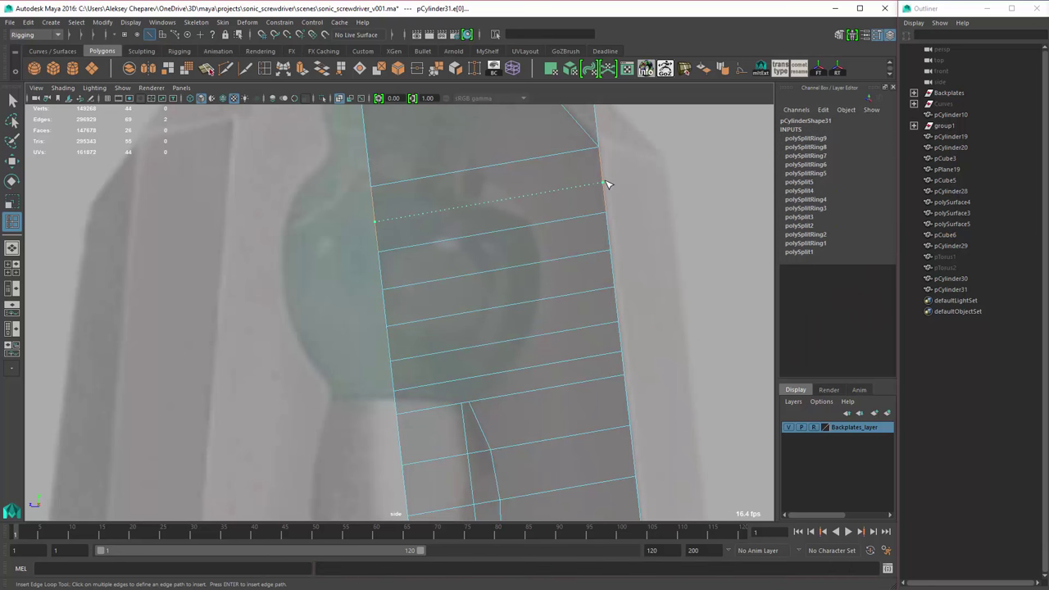
# - Cut along the curved prong outline and delete the faces outside it
pyautogui.hotkey('ctrl', 'shift', 'x')
pyautogui.keyDown('alt'); pyautogui.moveTo(527, 89); pyautogui.dragTo(584, 222, button='middle'); pyautogui.keyUp('alt')
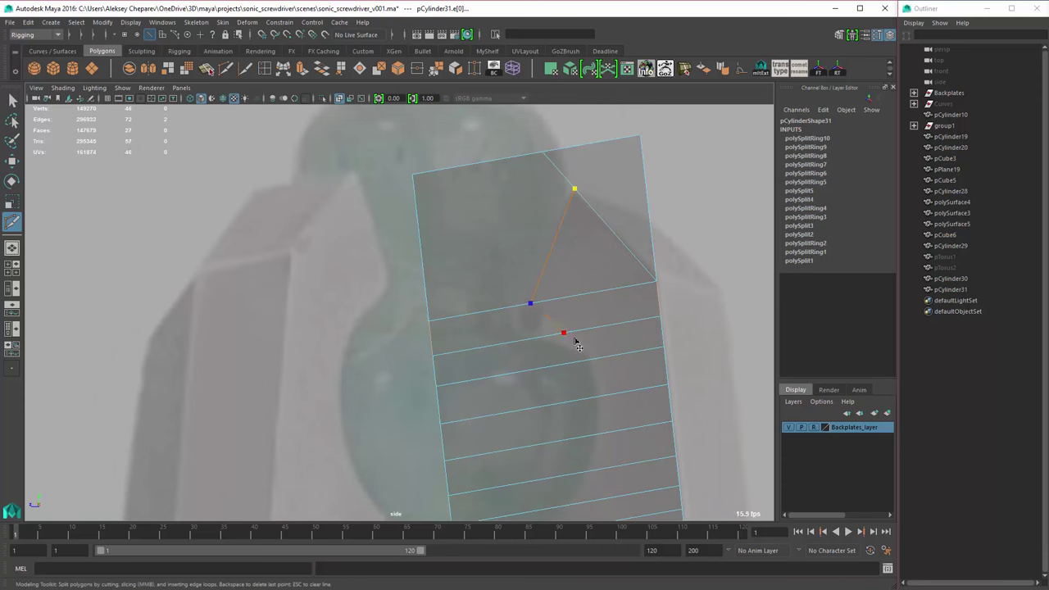
pyautogui.click(576, 344)
pyautogui.keyDown('alt'); pyautogui.moveTo(576, 344); pyautogui.dragTo(592, 285, button='middle'); pyautogui.keyUp('alt')
pyautogui.click(598, 359)
pyautogui.keyDown('alt'); pyautogui.moveTo(604, 366); pyautogui.dragTo(597, 352, button='middle'); pyautogui.keyUp('alt')
pyautogui.scroll(-5, 590, 344)
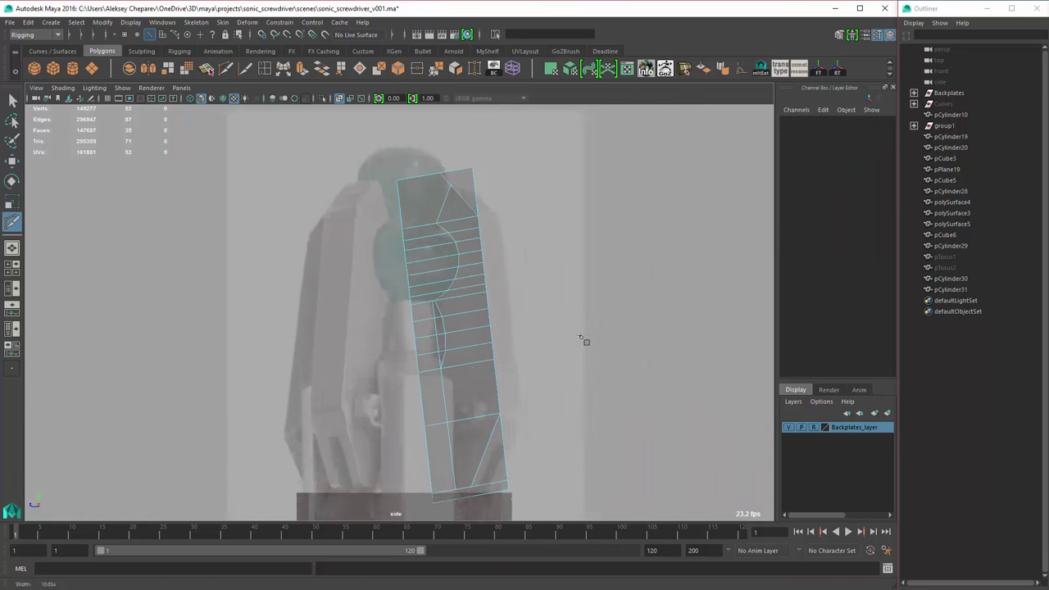
pyautogui.press('Return')
pyautogui.press('q')
pyautogui.scroll(3, 426, 217)
pyautogui.press('Delete')
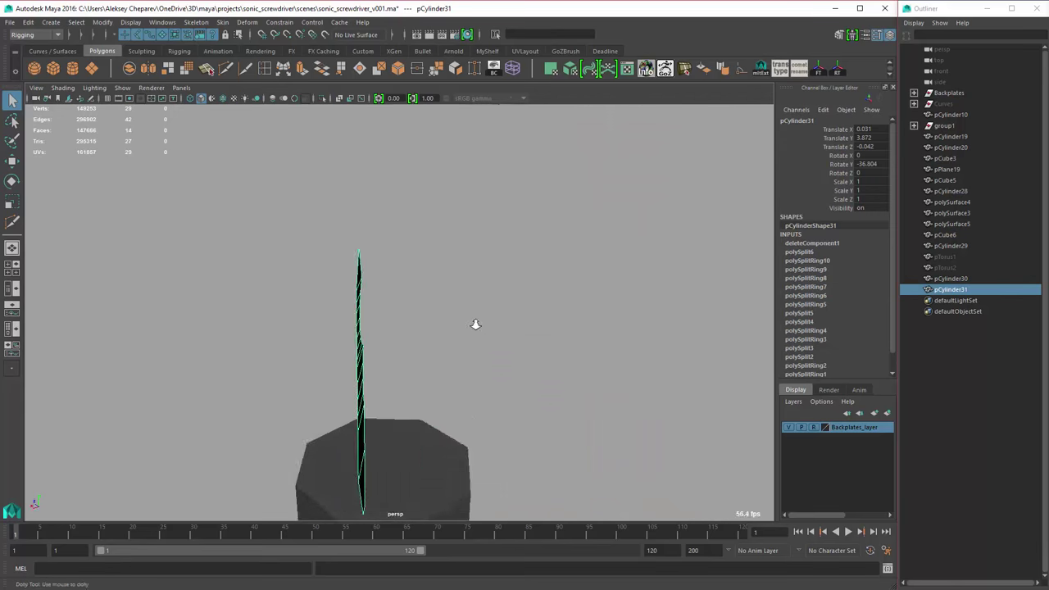
# - Insert an edge loop along picked edges of the trimmed prong
pyautogui.press('space')
pyautogui.press('space')
pyautogui.keyDown('alt'); pyautogui.moveTo(507, 299); pyautogui.dragTo(556, 266, button='middle'); pyautogui.keyUp('alt')
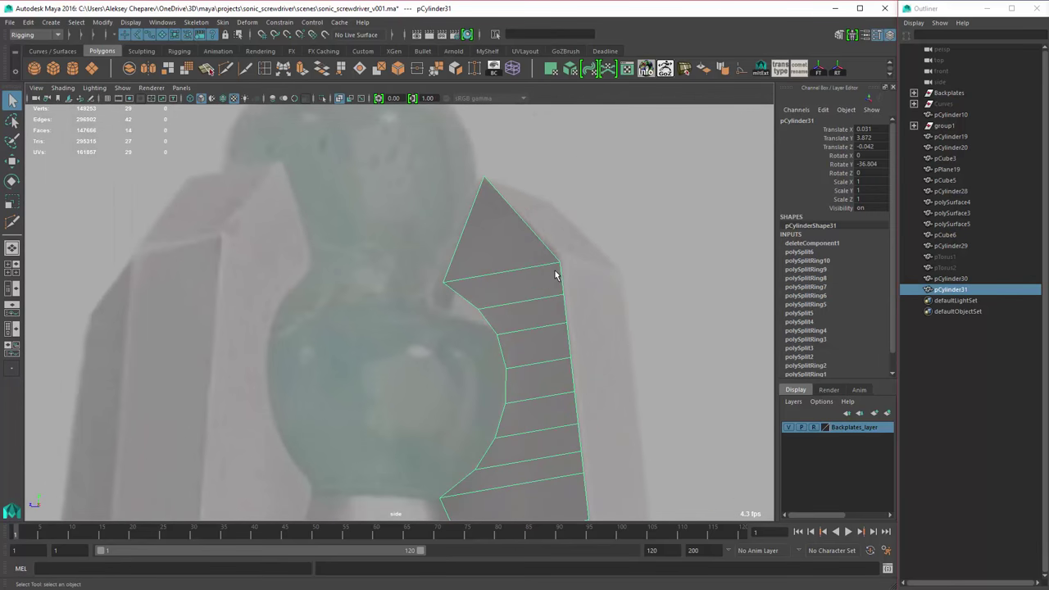
pyautogui.keyDown('shift'); pyautogui.moveTo(555, 275); pyautogui.dragTo(426, 262, button='right'); pyautogui.keyUp('shift')
pyautogui.scroll(-5, 492, 268)
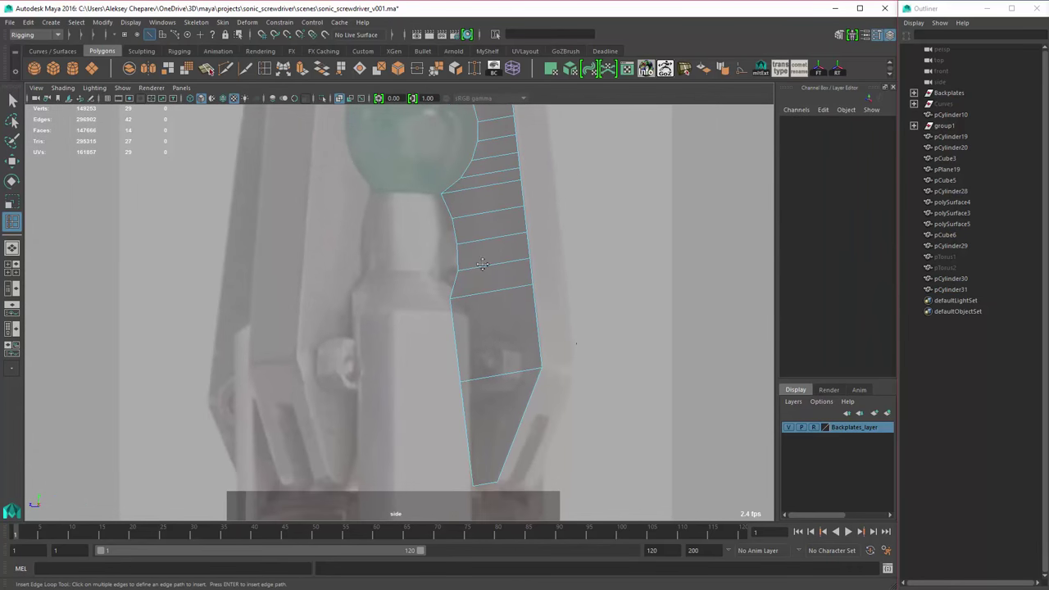
pyautogui.scroll(2, 565, 347)
pyautogui.click(574, 205)
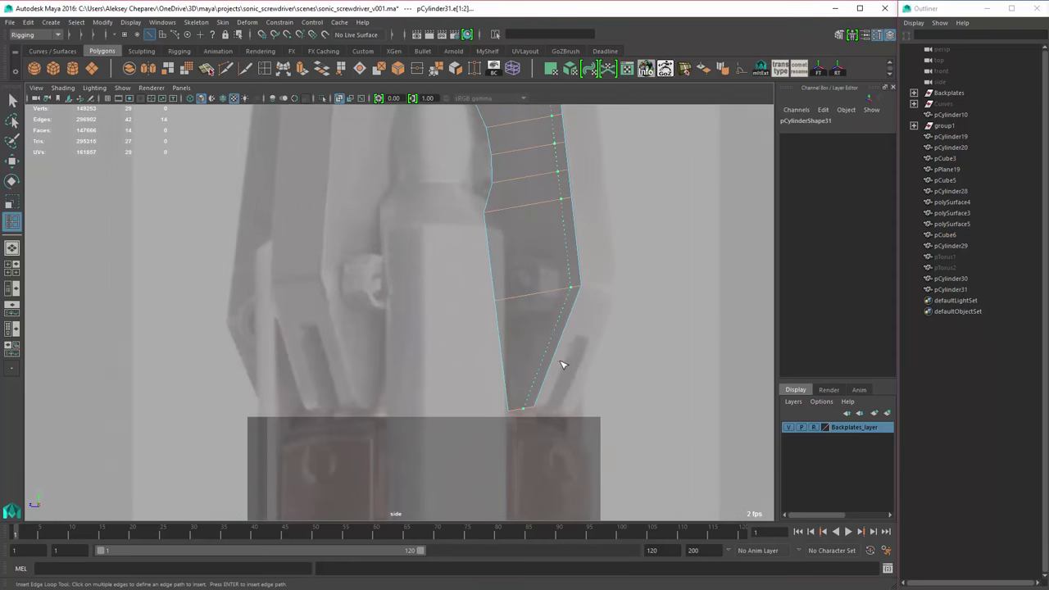
pyautogui.press('Return')
pyautogui.scroll(6, 573, 336)
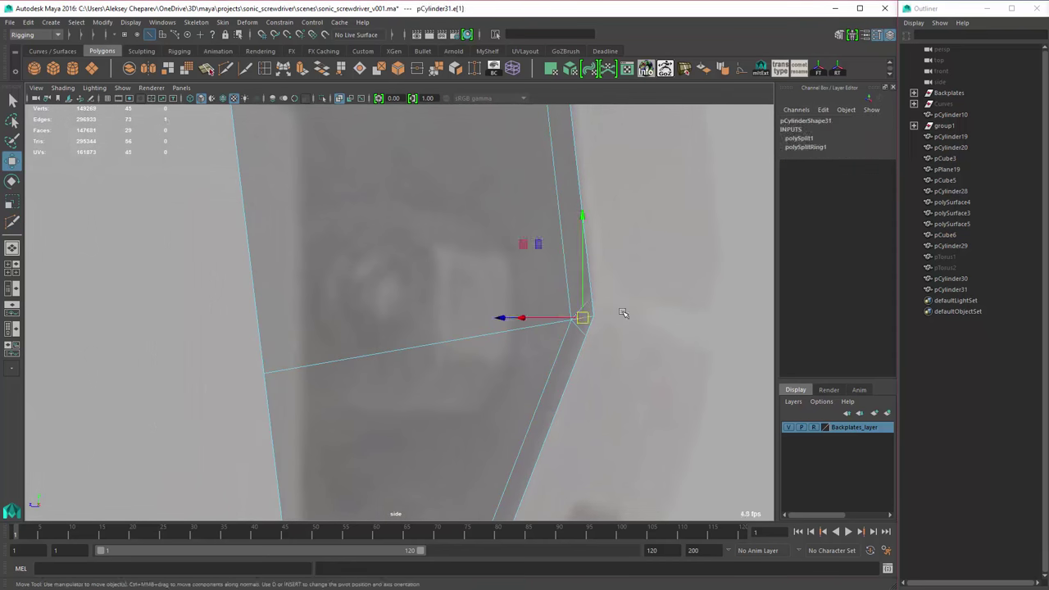
# - Insert another edge loop following the outline toward the prong's tip
pyautogui.press('y')
pyautogui.scroll(-5, 607, 320)
pyautogui.keyDown('alt'); pyautogui.moveTo(604, 321); pyautogui.dragTo(497, 330, button='middle'); pyautogui.keyUp('alt')
pyautogui.scroll(-3, 410, 246)
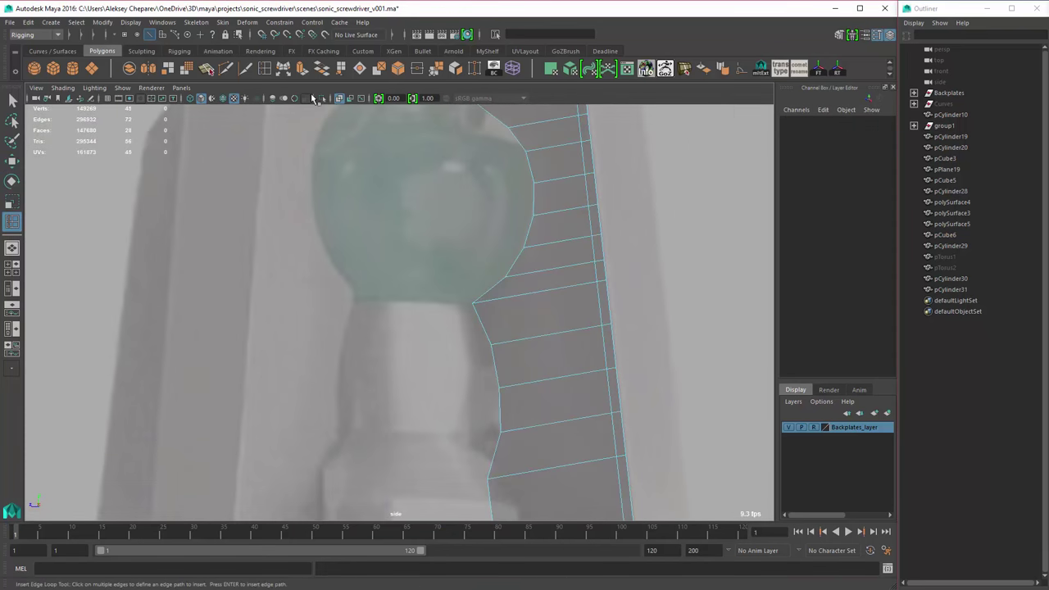
pyautogui.scroll(3, 546, 302)
pyautogui.click(545, 303)
pyautogui.scroll(-3, 588, 286)
pyautogui.scroll(3, 513, 251)
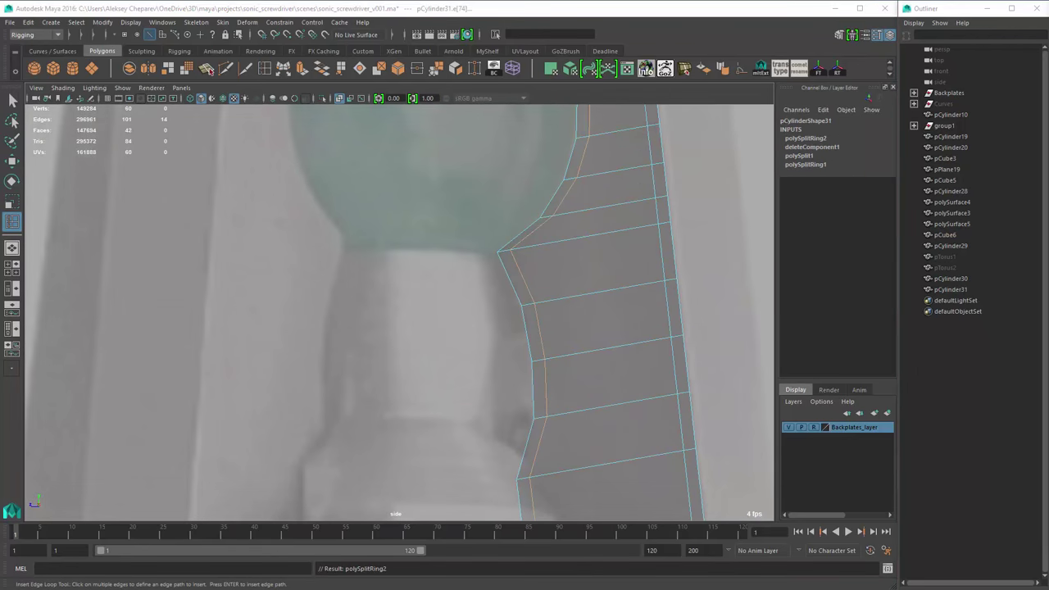
pyautogui.scroll(3, 483, 321)
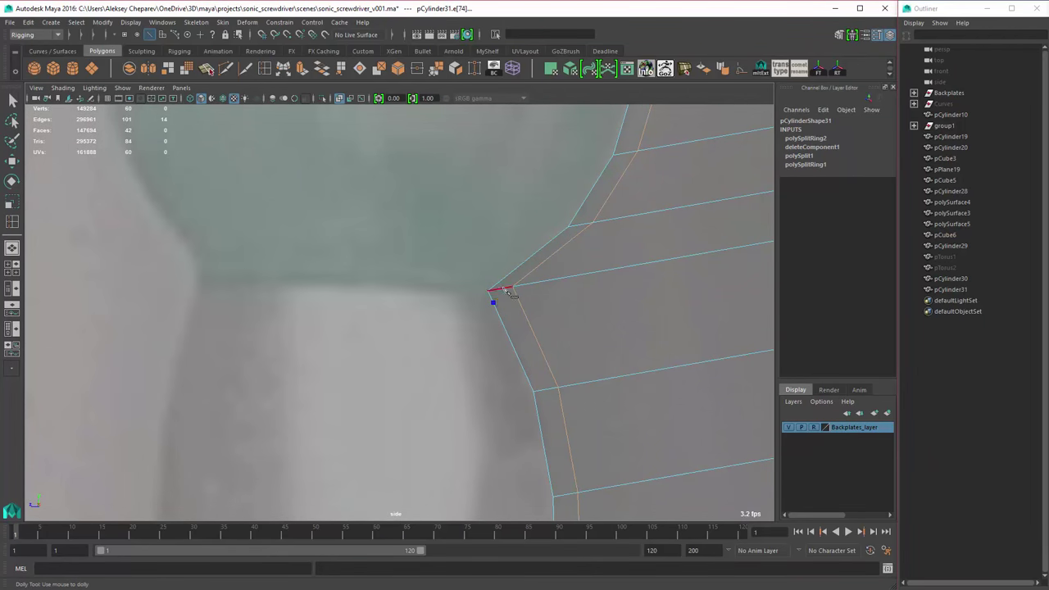
pyautogui.press('Return')
pyautogui.scroll(-3, 519, 312)
pyautogui.scroll(5, 595, 298)
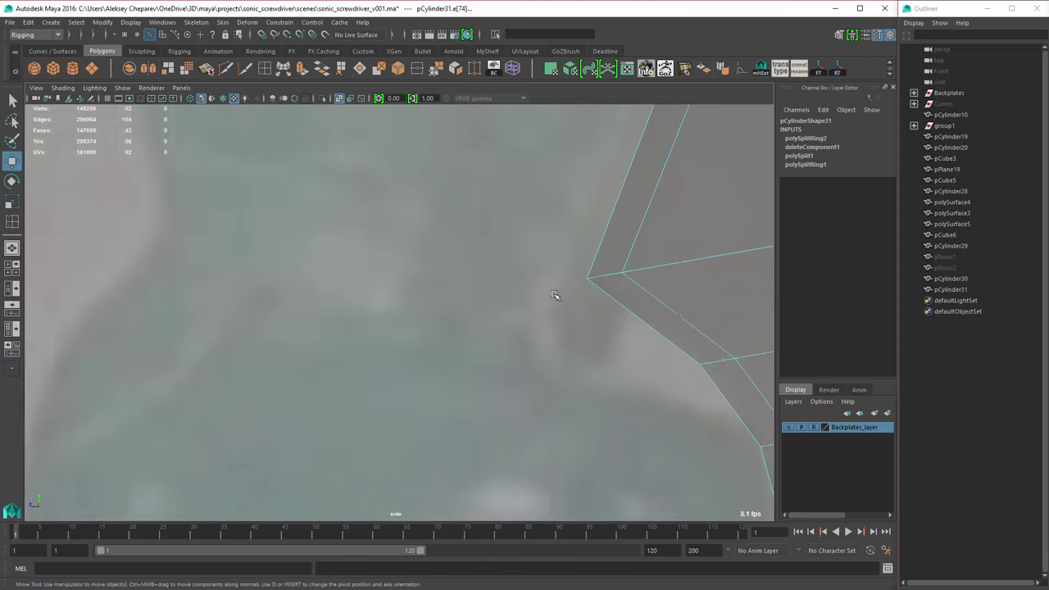
# - Cut across the prong's corner to refine its outline
pyautogui.rightClick(619, 277)
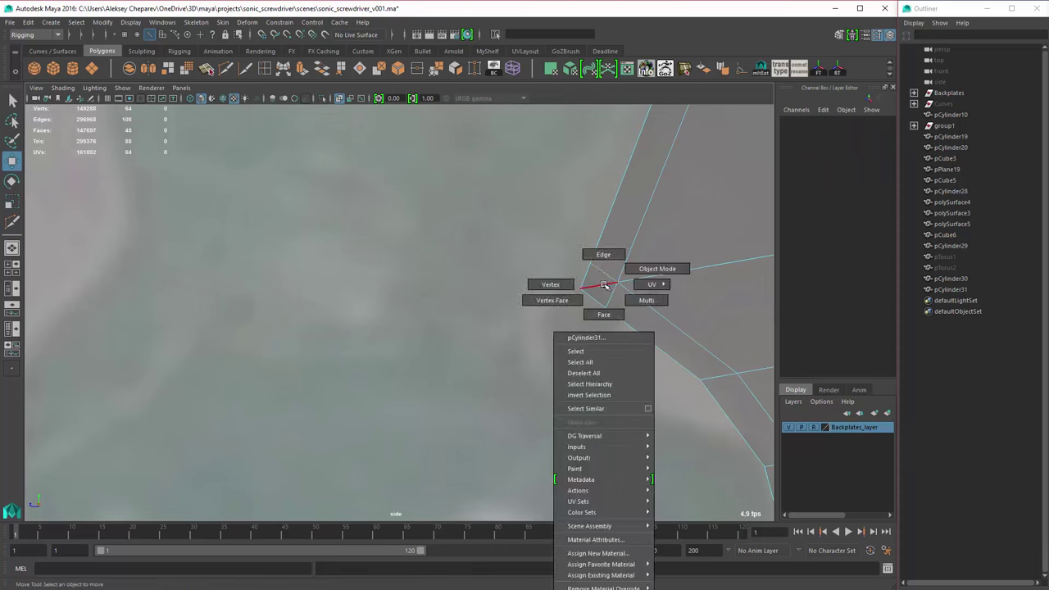
pyautogui.scroll(-3, 585, 244)
pyautogui.scroll(5, 486, 159)
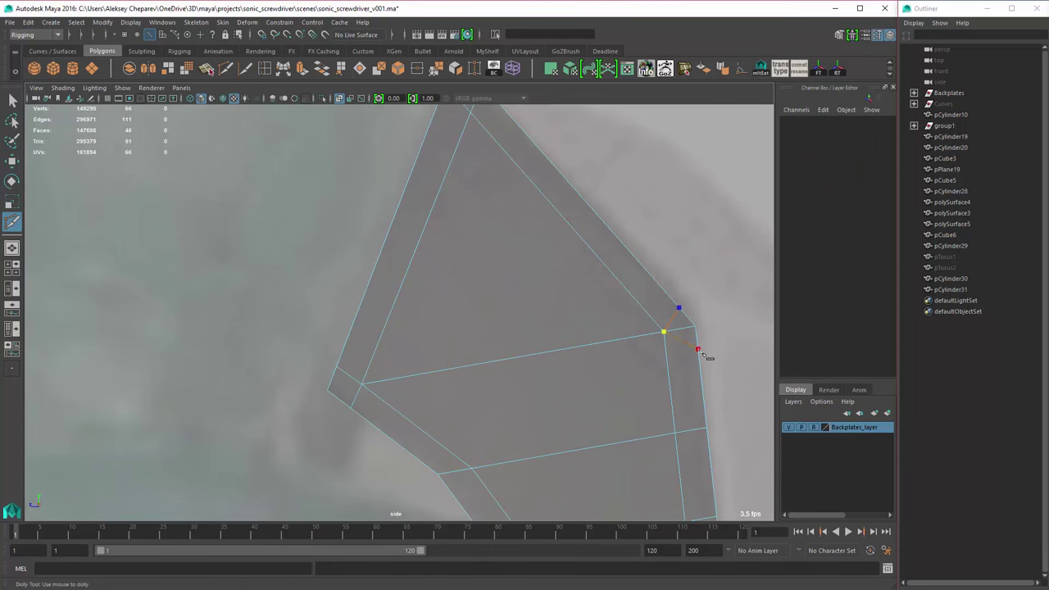
pyautogui.press('w')
pyautogui.scroll(-2, 765, 366)
pyautogui.scroll(-2, 554, 274)
pyautogui.scroll(3, 401, 328)
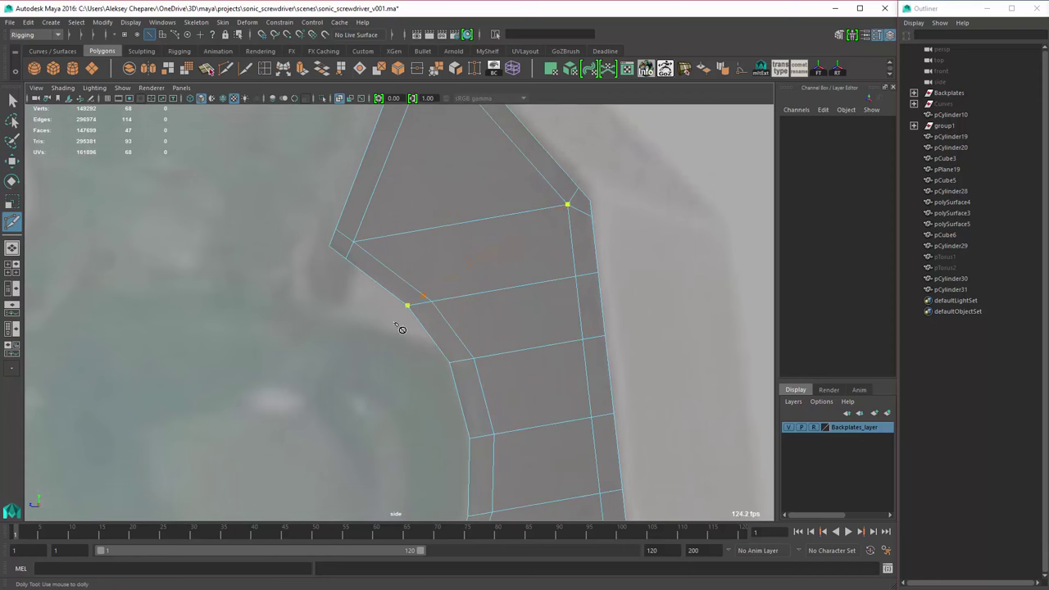
pyautogui.moveTo(529, 333); pyautogui.dragTo(492, 348, button='right')
pyautogui.scroll(-3, 497, 218)
pyautogui.moveTo(476, 222); pyautogui.dragTo(533, 212, button='right')
pyautogui.click(603, 263)
pyautogui.scroll(5, 603, 263)
pyautogui.keyDown('shift'); pyautogui.moveTo(459, 241); pyautogui.dragTo(449, 210, button='right'); pyautogui.keyUp('shift')
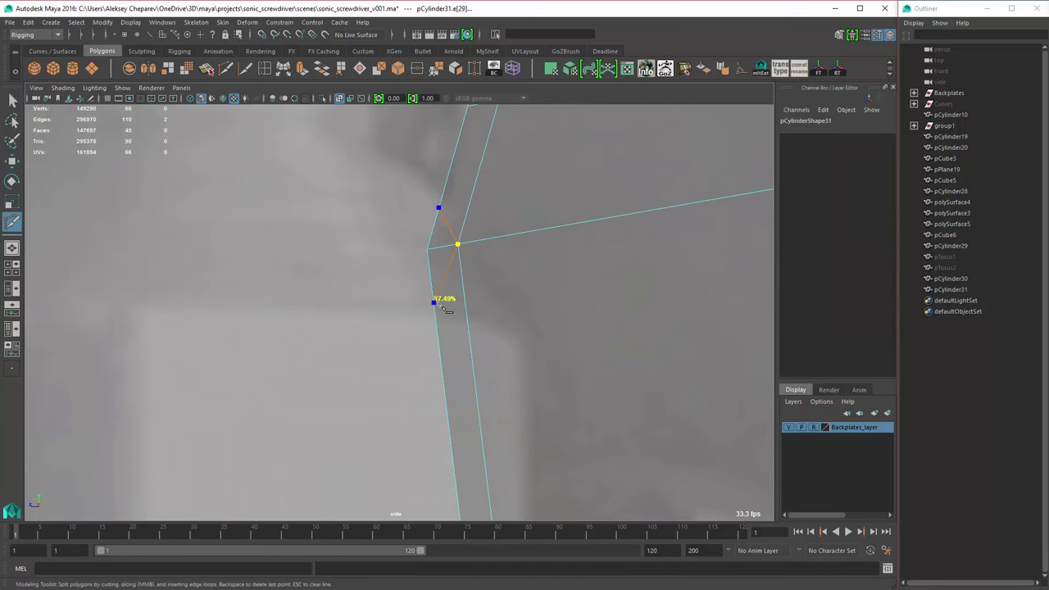
pyautogui.press('w')
pyautogui.click(696, 315)
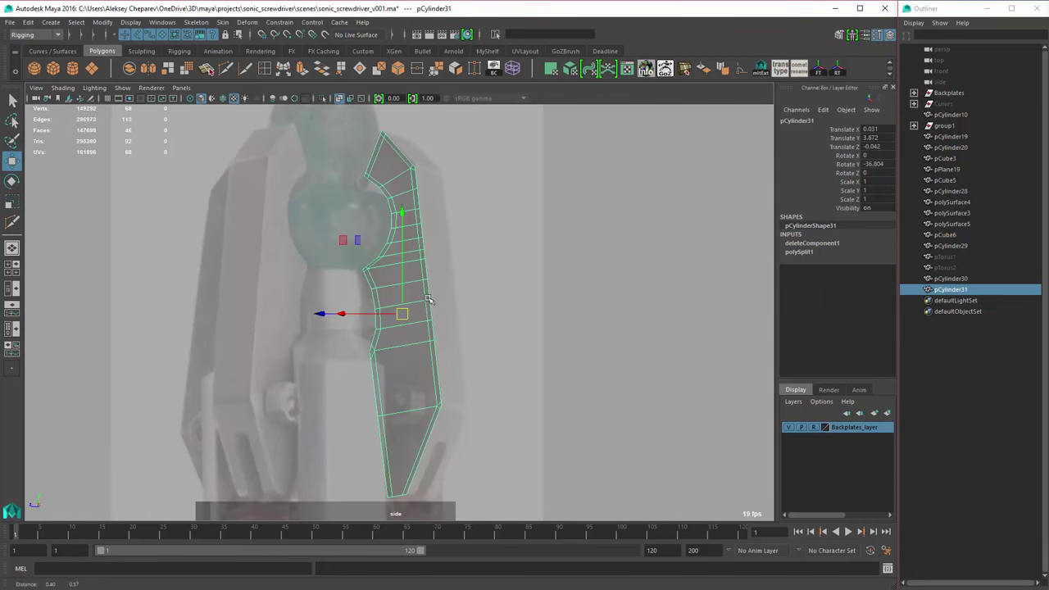
# - Extrude the prong faces to Local Translate Z -0.525 for thickness
pyautogui.hotkey('ctrl', 'e')
pyautogui.scroll(3, 422, 254)
pyautogui.moveTo(402, 237); pyautogui.dragTo(420, 236)
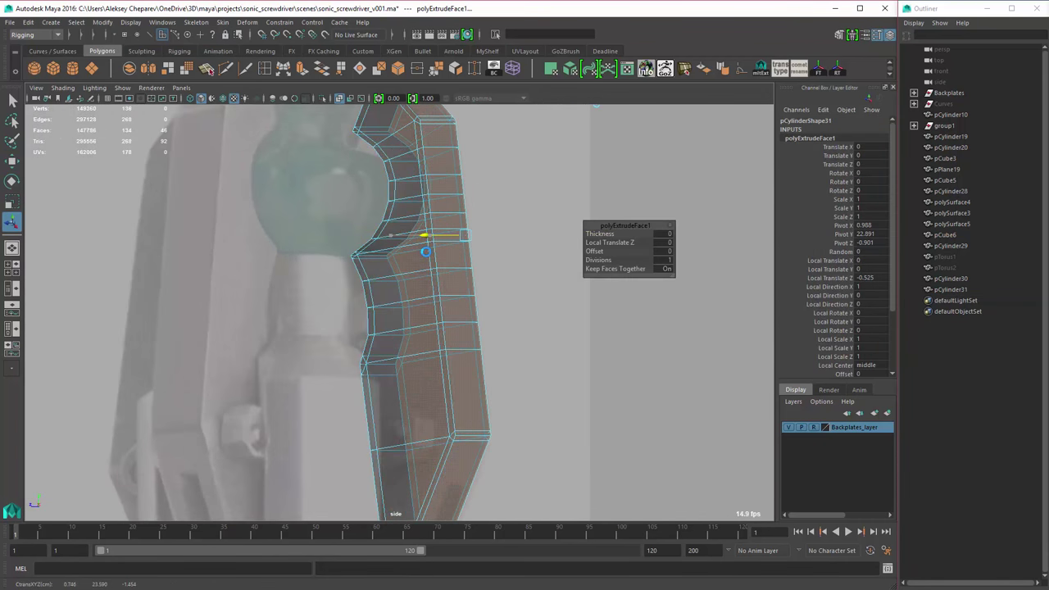
# - Insert an edge loop down the length of the prong at its lower end
pyautogui.keyDown('alt'); pyautogui.moveTo(425, 251); pyautogui.dragTo(475, 348, button='middle'); pyautogui.keyUp('alt')
pyautogui.press('F8')
pyautogui.scroll(3, 459, 286)
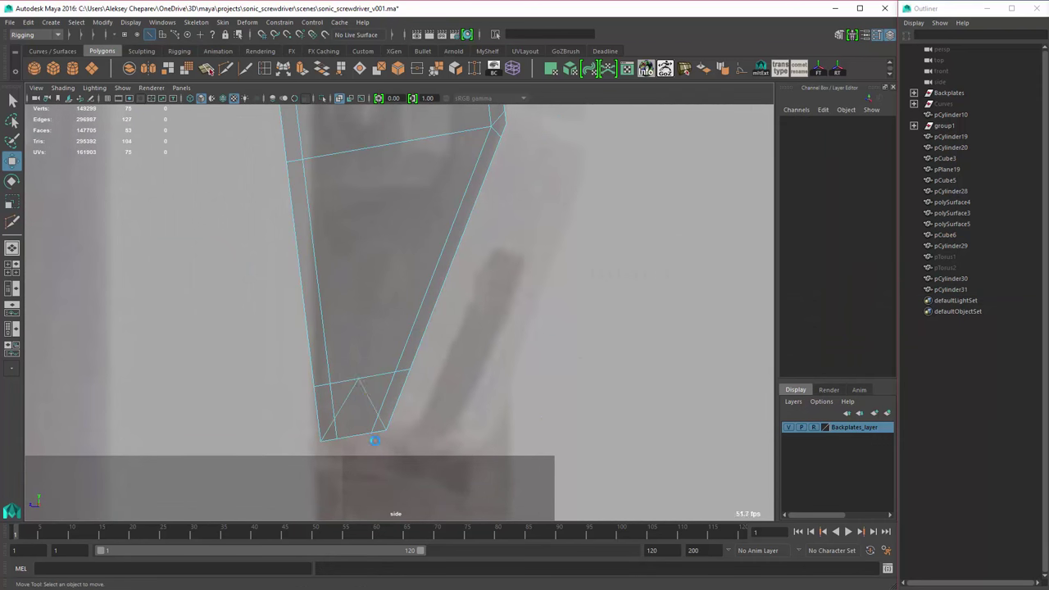
pyautogui.click(373, 438)
pyautogui.keyDown('alt'); pyautogui.moveTo(350, 440); pyautogui.dragTo(389, 344, button='middle'); pyautogui.keyUp('alt')
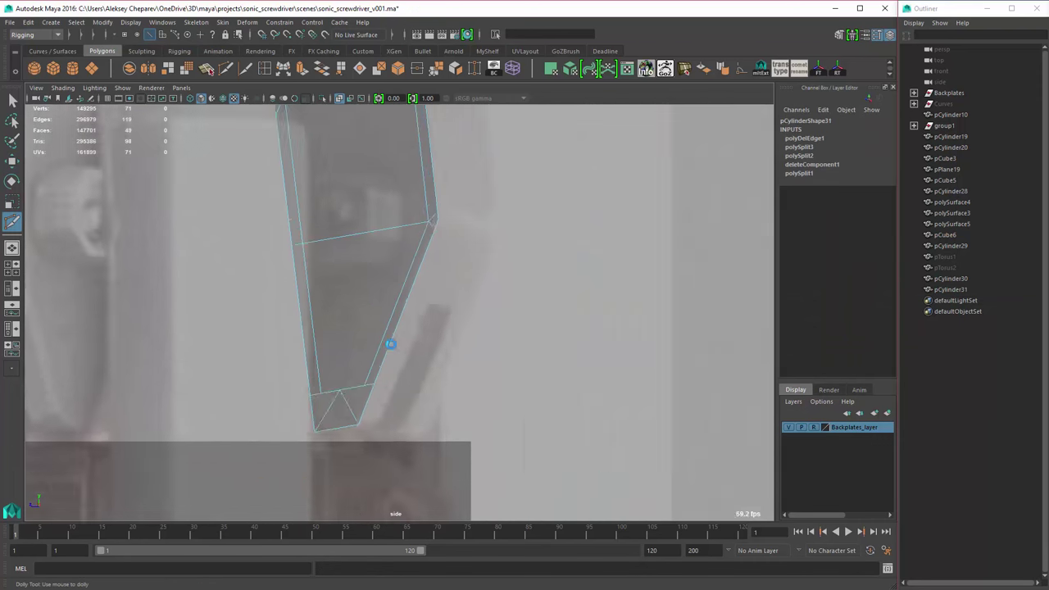
# - Multi-Cut a new edge across the bottom end of the prong
pyautogui.scroll(2, 462, 300)
pyautogui.keyDown('ctrl'); pyautogui.click(461, 300); pyautogui.keyUp('ctrl')
pyautogui.keyDown('alt'); pyautogui.moveTo(462, 300); pyautogui.dragTo(211, 71, button='middle'); pyautogui.keyUp('alt')
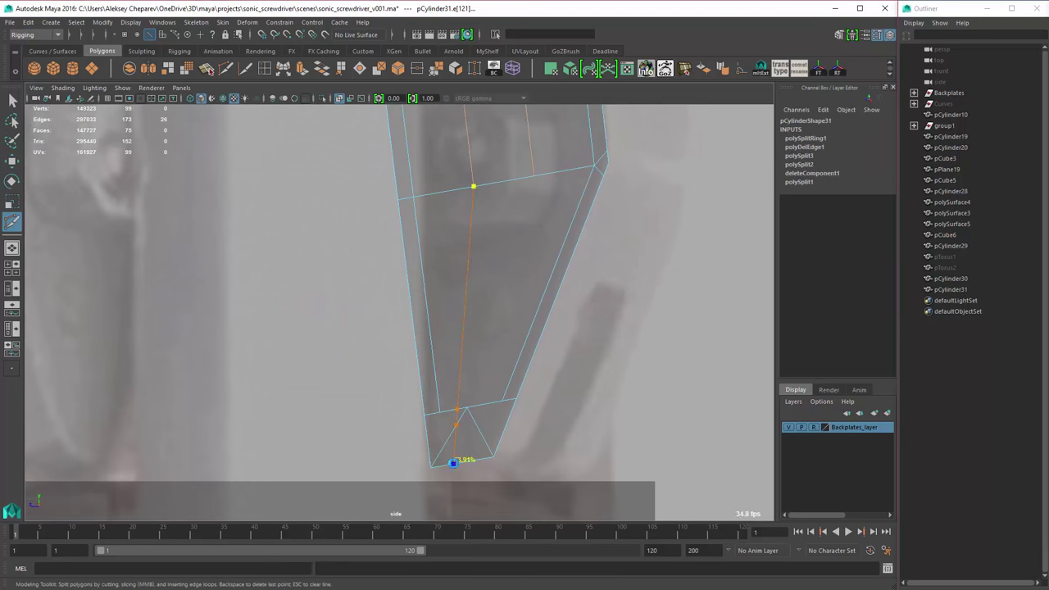
pyautogui.click(454, 463)
pyautogui.scroll(3, 464, 422)
pyautogui.press('Return')
# - Add a second cut at the tip and pull the bottom corner vertex upward to round it
pyautogui.press('w')
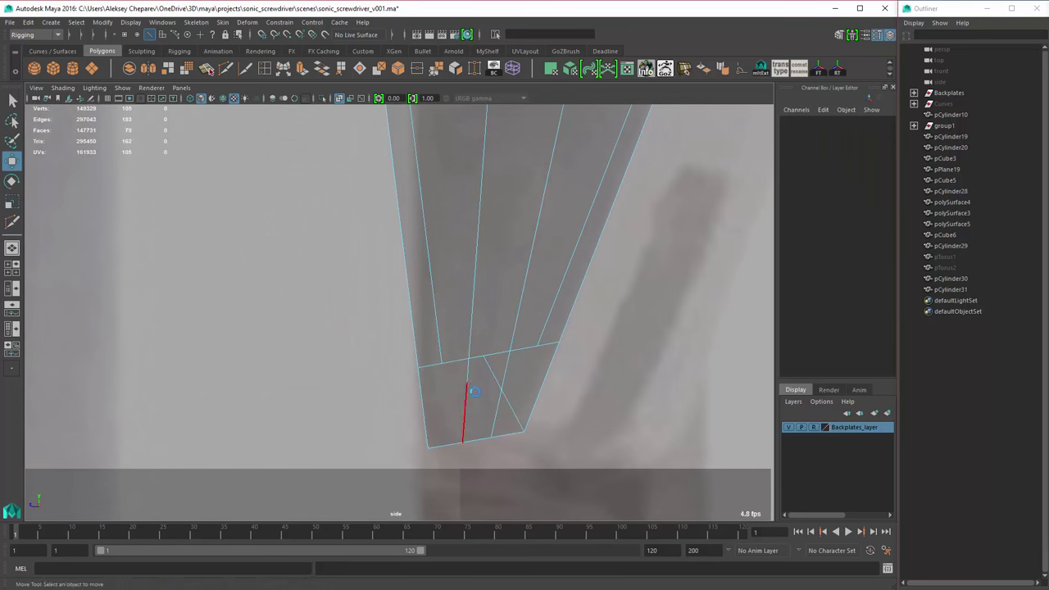
pyautogui.moveTo(445, 410); pyautogui.dragTo(445, 382, button='right')
pyautogui.click(524, 431)
pyautogui.press('w')
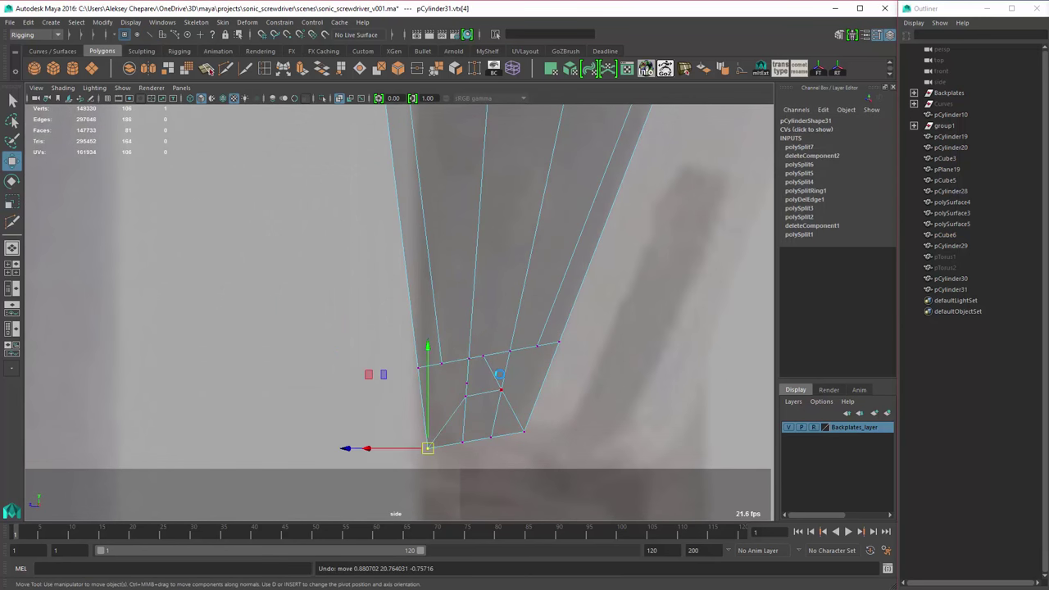
pyautogui.click(549, 374)
pyautogui.press('Return')
pyautogui.press('w')
pyautogui.moveTo(524, 431); pyautogui.dragTo(519, 418)
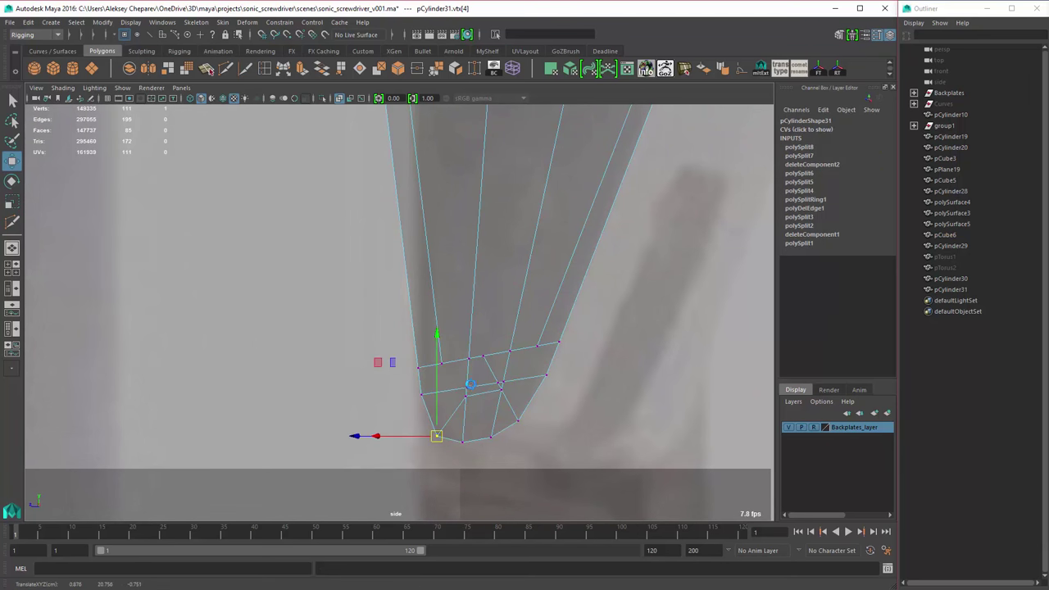
# - Delete the stray edge at the tip, then move a tip-edge vertex to shape the curve
pyautogui.moveTo(482, 387); pyautogui.dragTo(482, 365, button='right')
pyautogui.click(483, 396)
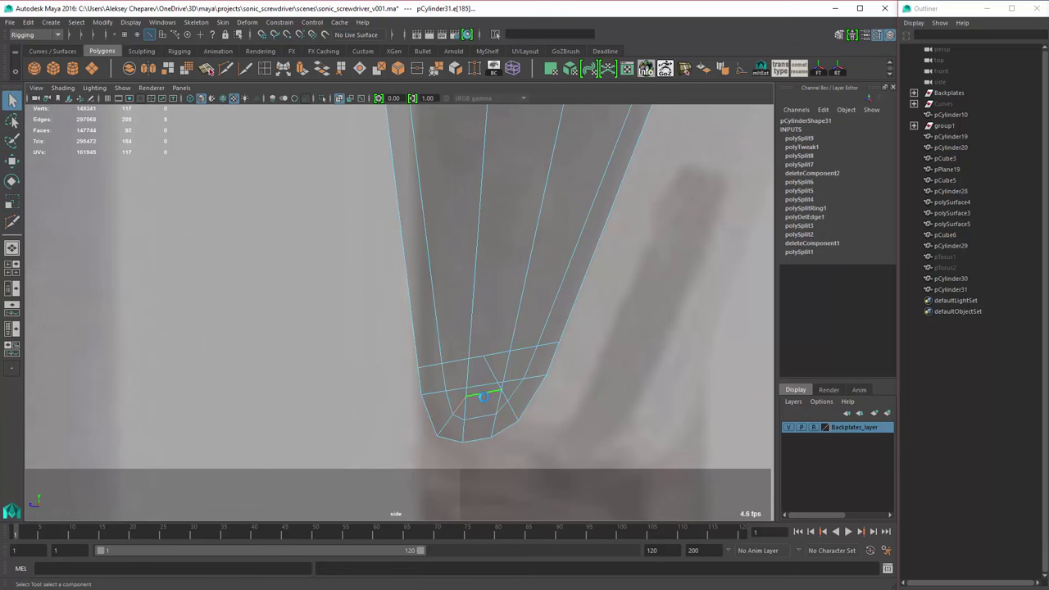
pyautogui.press('Delete')
pyautogui.keyDown('alt'); pyautogui.moveTo(529, 353); pyautogui.dragTo(407, 368, button='middle'); pyautogui.keyUp('alt')
pyautogui.click(516, 383)
pyautogui.press('w')
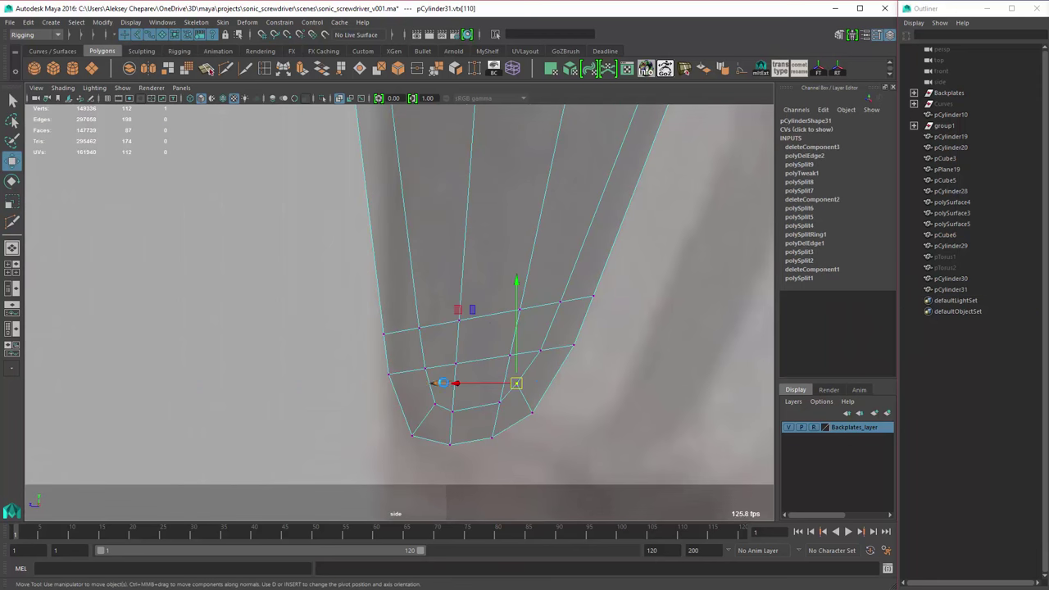
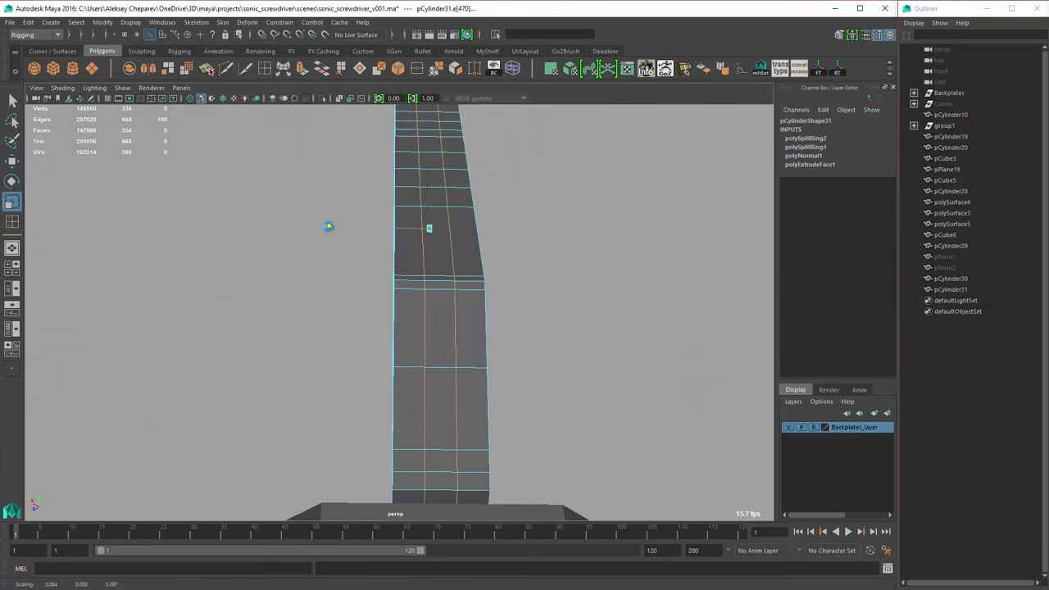
# - Isolate the handle in component mode and orbit around to face the fork's slot
pyautogui.rightClick(450, 409)
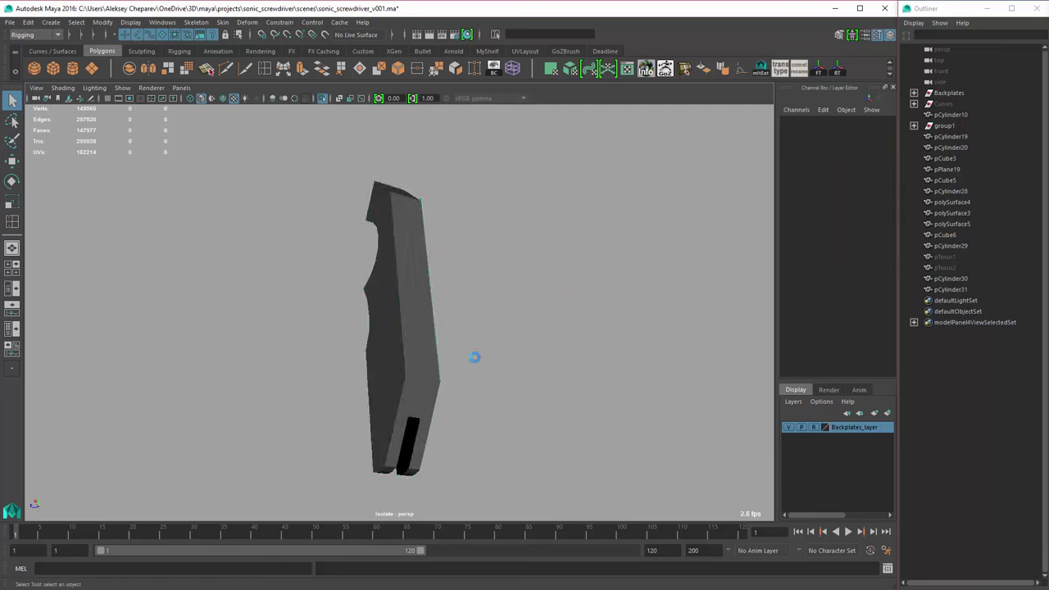
pyautogui.click(475, 355)
pyautogui.keyDown('alt'); pyautogui.moveTo(404, 85); pyautogui.dragTo(491, 298); pyautogui.keyUp('alt')
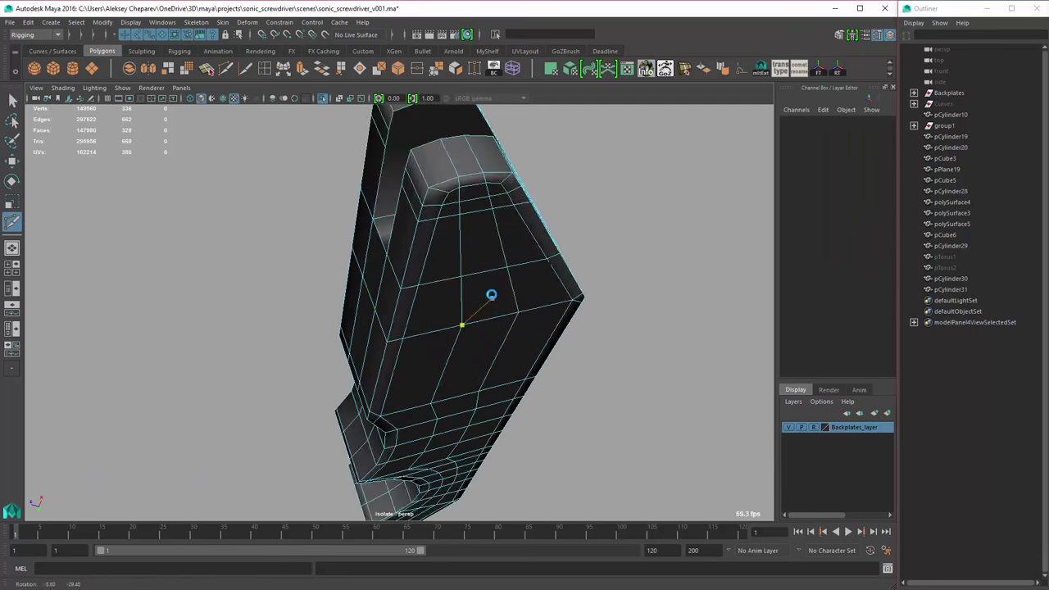
pyautogui.keyDown('alt'); pyautogui.moveTo(492, 297); pyautogui.dragTo(483, 308, button='middle'); pyautogui.keyUp('alt')
pyautogui.keyDown('alt'); pyautogui.moveTo(423, 279); pyautogui.dragTo(428, 322); pyautogui.keyUp('alt')
# - Select the slot's inner faces and extract them into separate meshes pCylinder32–34
pyautogui.press('w')
pyautogui.click(319, 313)
pyautogui.click(544, 258)
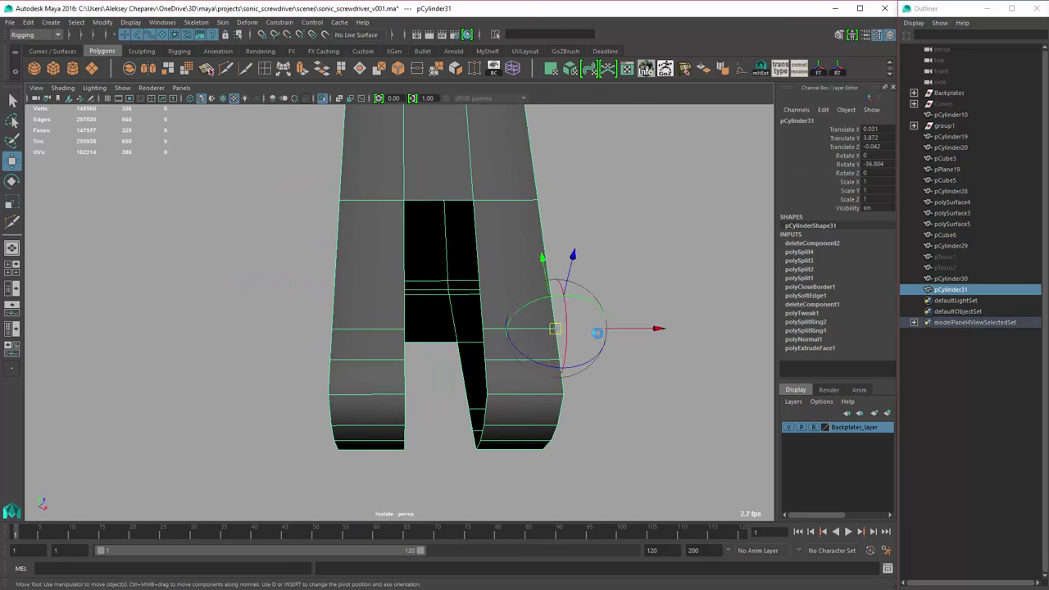
pyautogui.keyDown('alt'); pyautogui.moveTo(543, 257); pyautogui.dragTo(456, 300); pyautogui.keyUp('alt')
pyautogui.moveTo(457, 300); pyautogui.dragTo(445, 265, button='right')
pyautogui.keyDown('alt'); pyautogui.moveTo(459, 311); pyautogui.dragTo(490, 235); pyautogui.keyUp('alt')
# - Set pCylinder31 with pCylinder34 to Rotate Y 0 and show them in isolation
pyautogui.keyDown('shift'); pyautogui.click(490, 235); pyautogui.keyUp('shift')
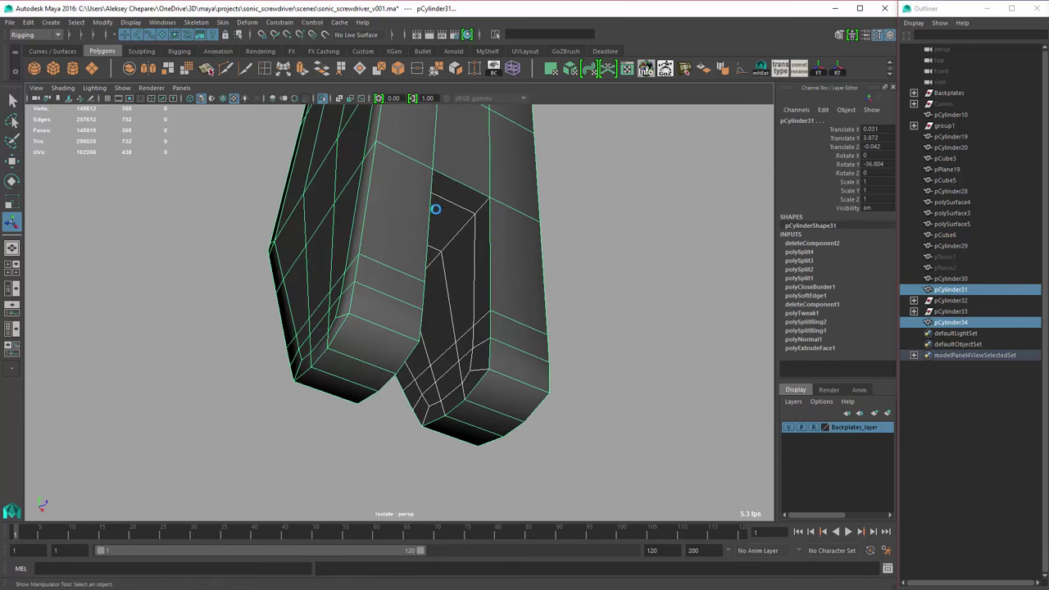
pyautogui.keyDown('alt'); pyautogui.moveTo(662, 273); pyautogui.dragTo(445, 290); pyautogui.keyUp('alt')
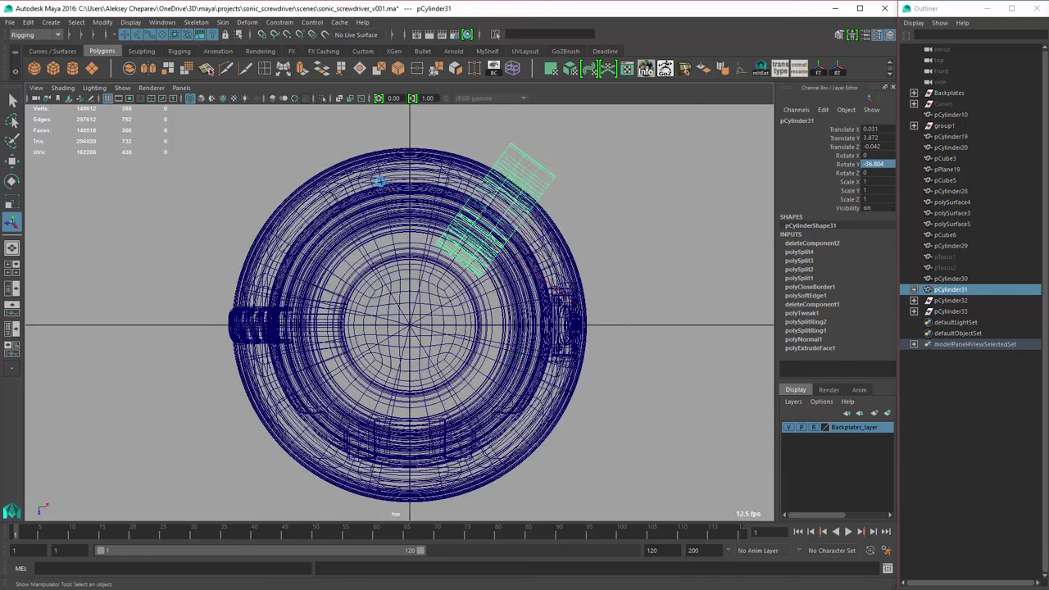
pyautogui.press('w')
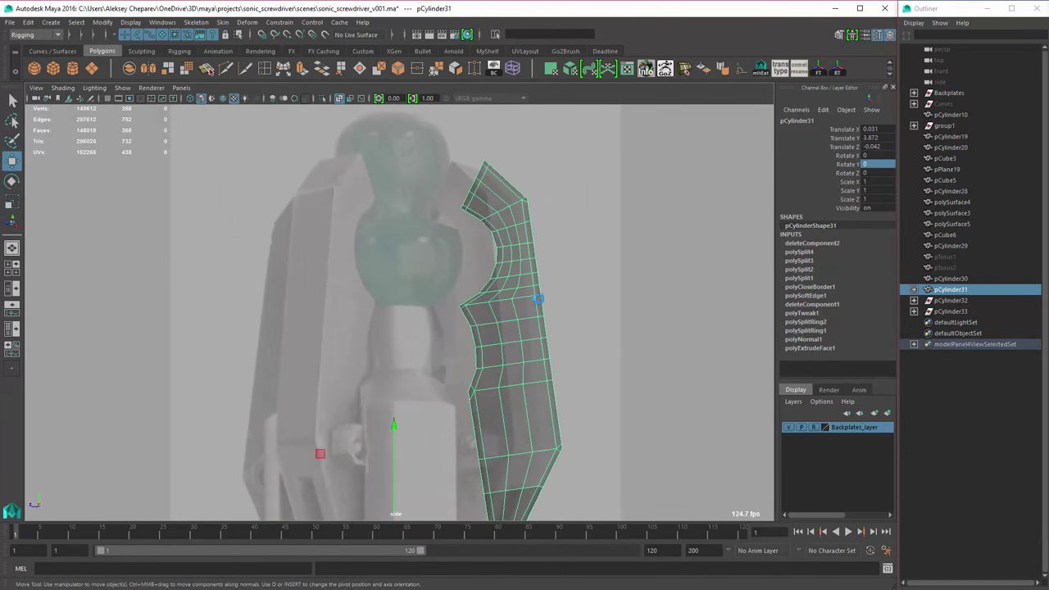
pyautogui.hotkey('ctrl', '1')
pyautogui.keyDown('alt'); pyautogui.moveTo(558, 271); pyautogui.dragTo(514, 263); pyautogui.keyUp('alt')
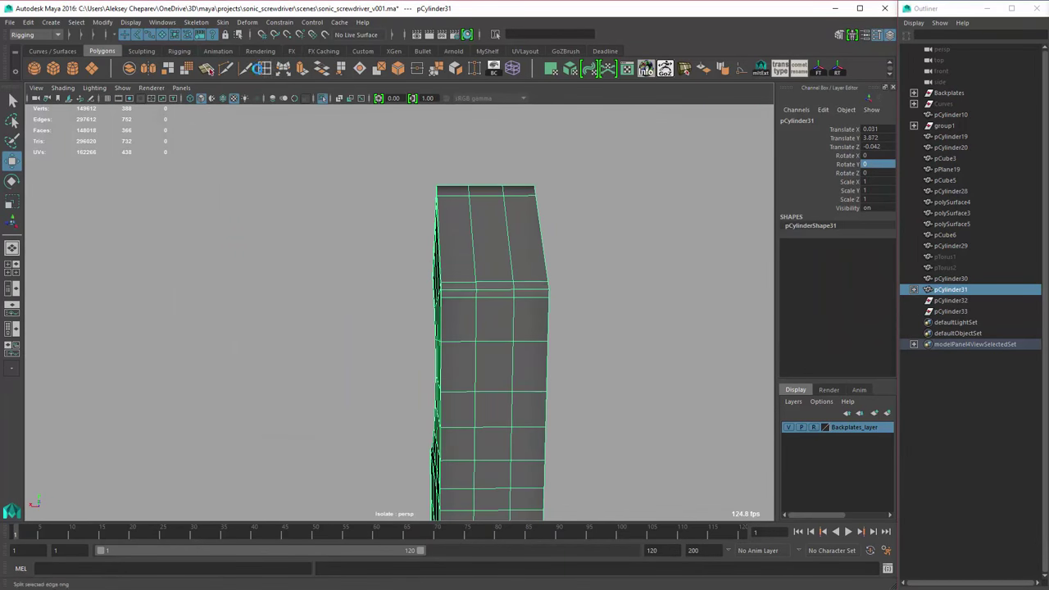
# - Turn on X-ray for the fork piece and orbit to a straight-on view of its slot
pyautogui.press('F10')
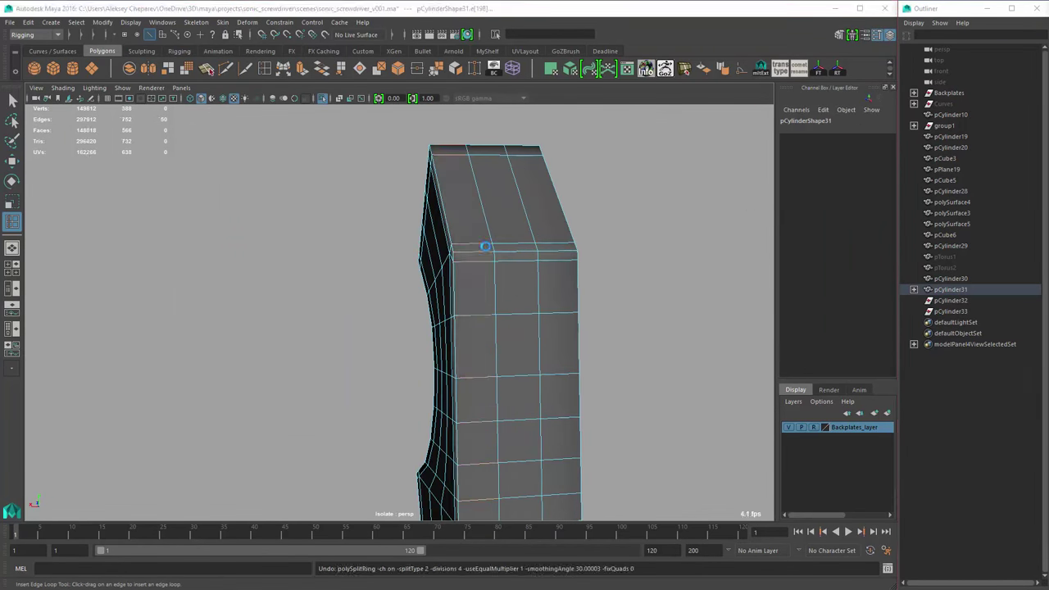
pyautogui.press('q')
pyautogui.hotkey('alt', 'x')
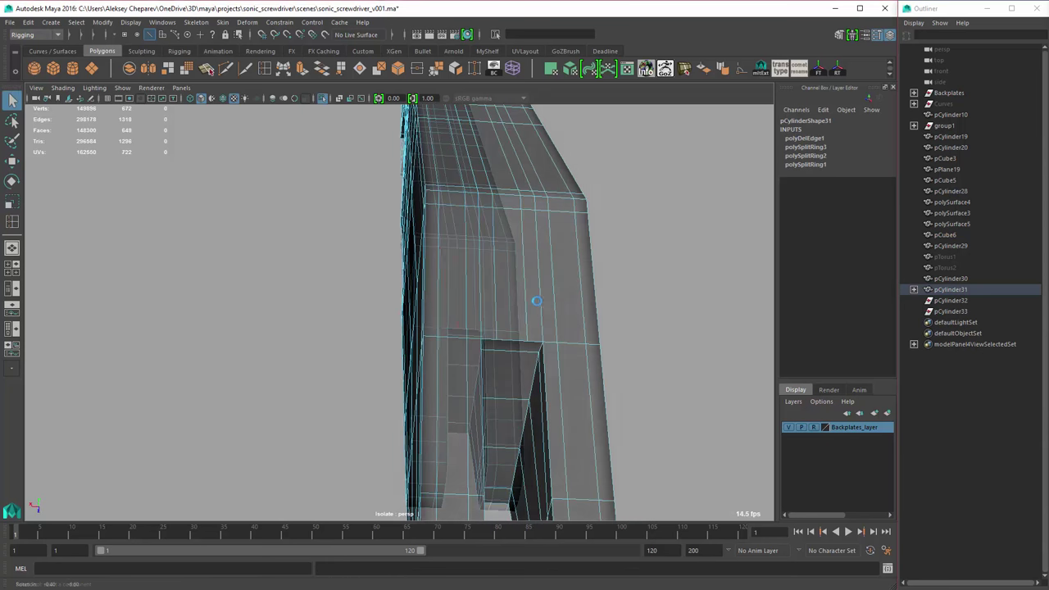
pyautogui.hotkey('alt', 'x')
pyautogui.keyDown('alt'); pyautogui.moveTo(536, 301); pyautogui.dragTo(434, 322, button='right'); pyautogui.keyUp('alt')
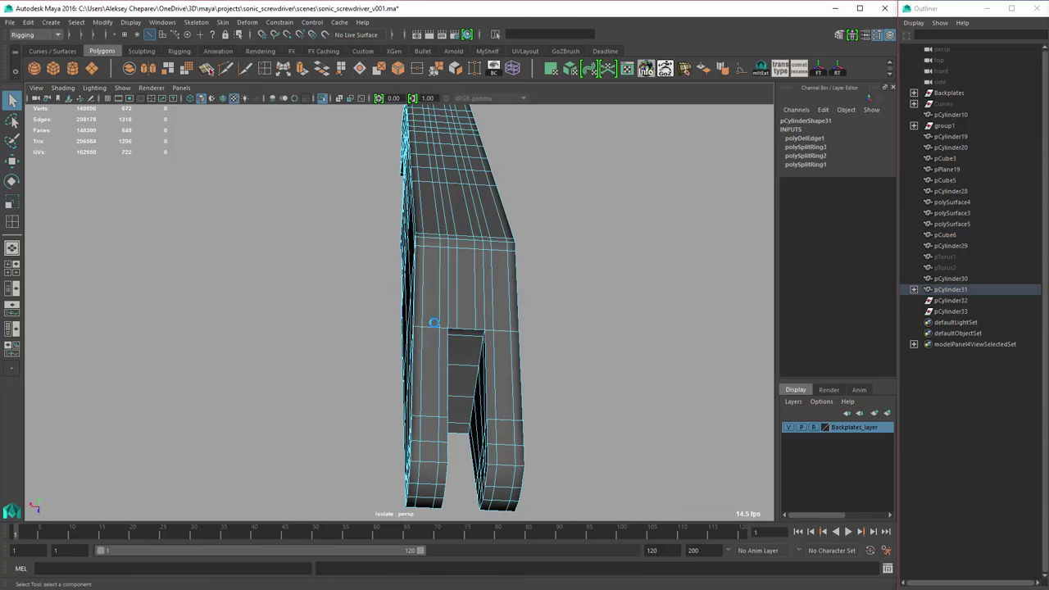
pyautogui.keyDown('alt'); pyautogui.moveTo(439, 319); pyautogui.dragTo(438, 344); pyautogui.keyUp('alt')
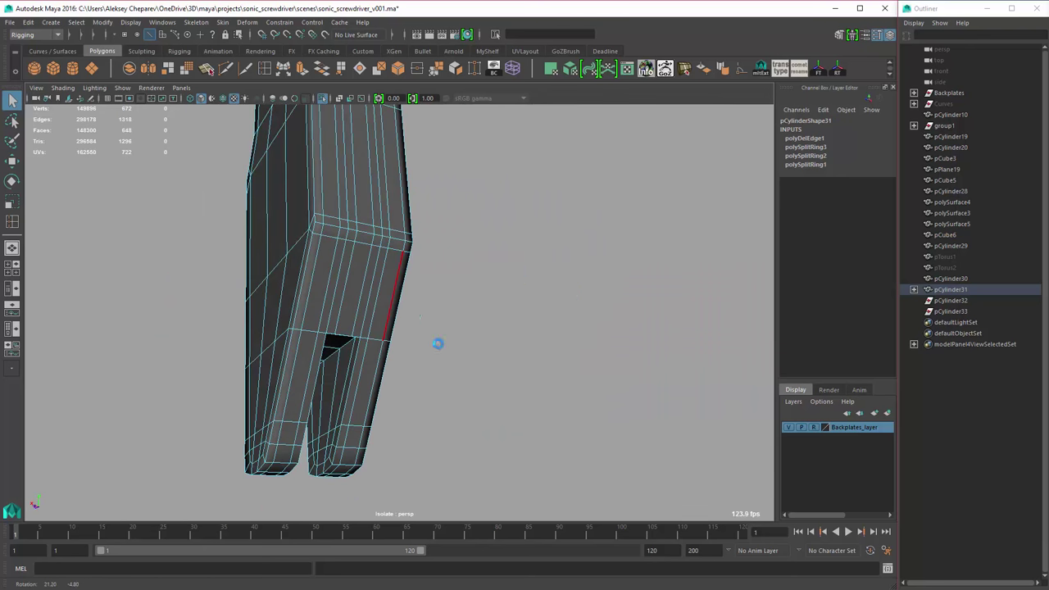
pyautogui.keyDown('alt'); pyautogui.moveTo(437, 344); pyautogui.dragTo(485, 354, button='right'); pyautogui.keyUp('alt')
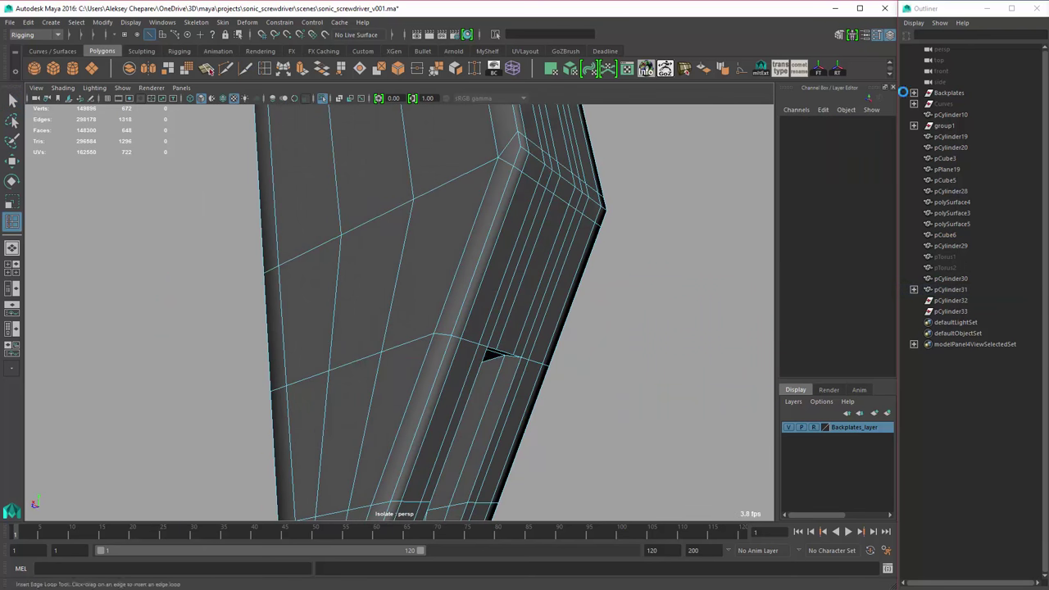
pyautogui.keyDown('alt'); pyautogui.moveTo(489, 354); pyautogui.dragTo(385, 266); pyautogui.keyUp('alt')
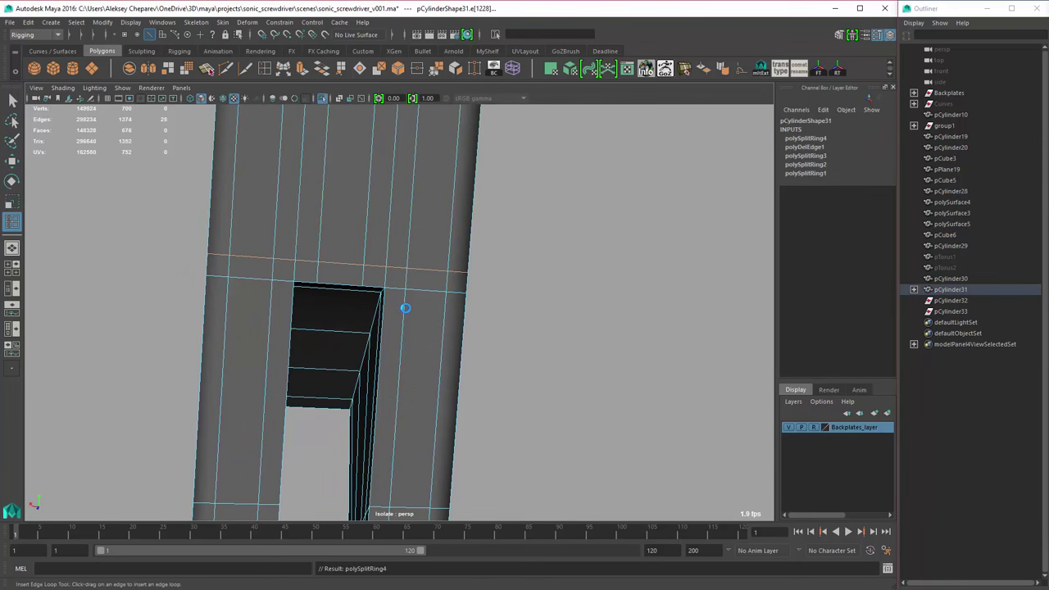
# - Insert a supporting edge loop beside the slot, undoing the extra loop
pyautogui.keyDown('alt'); pyautogui.moveTo(406, 308); pyautogui.dragTo(407, 333, button='middle'); pyautogui.keyUp('alt')
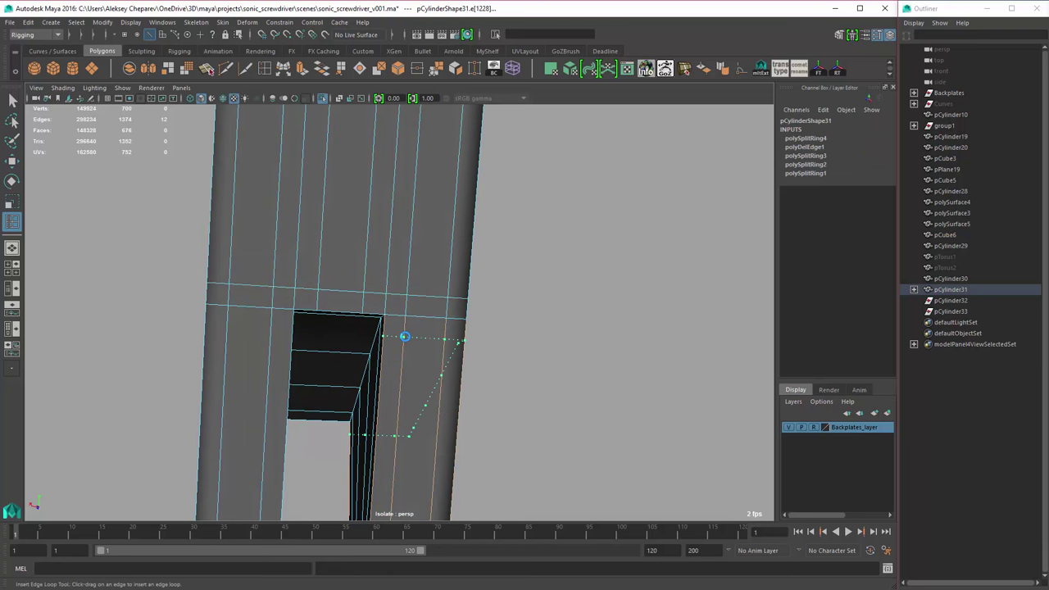
pyautogui.keyDown('alt'); pyautogui.moveTo(429, 336); pyautogui.dragTo(461, 335); pyautogui.keyUp('alt')
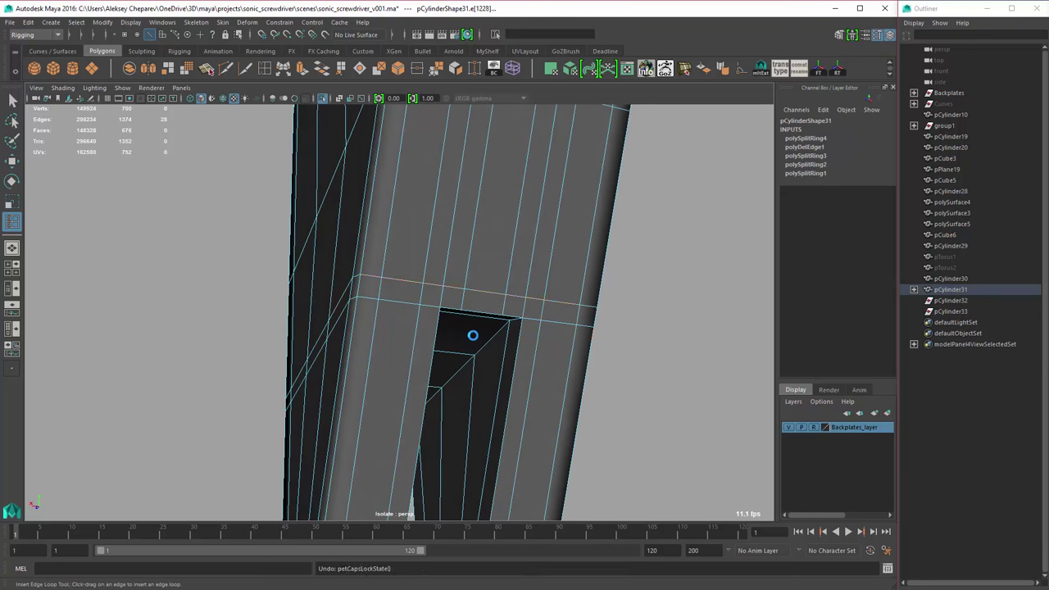
pyautogui.hotkey('ctrl', 'z')
pyautogui.moveTo(474, 334); pyautogui.dragTo(524, 319, button='right')
# - Unparent the slot insert pCylinder34 to the scene's top level with Shift+P
pyautogui.press('w')
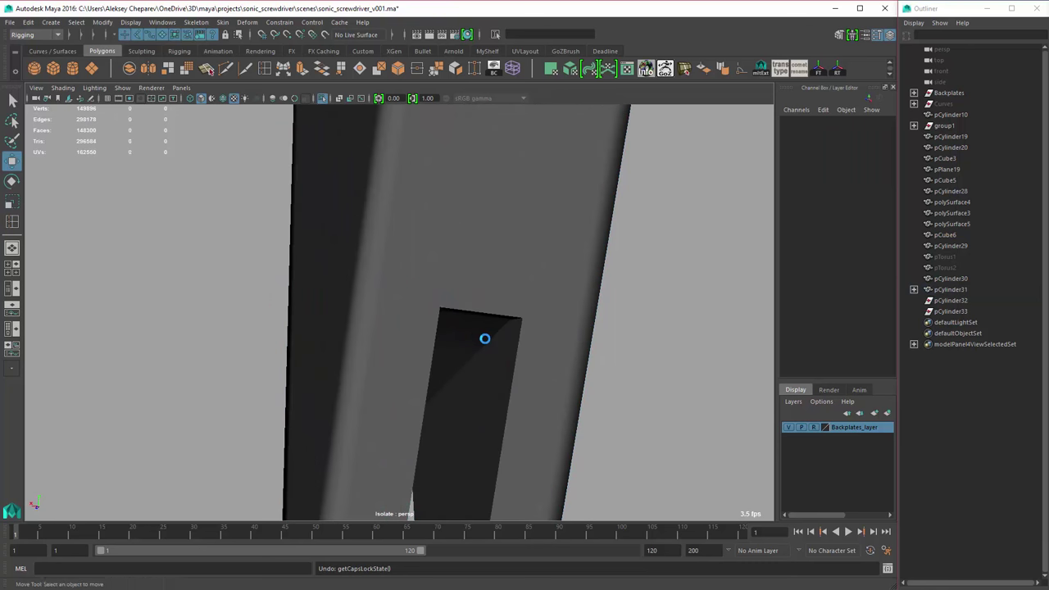
pyautogui.click(485, 337)
pyautogui.hotkey('shift', 'p')
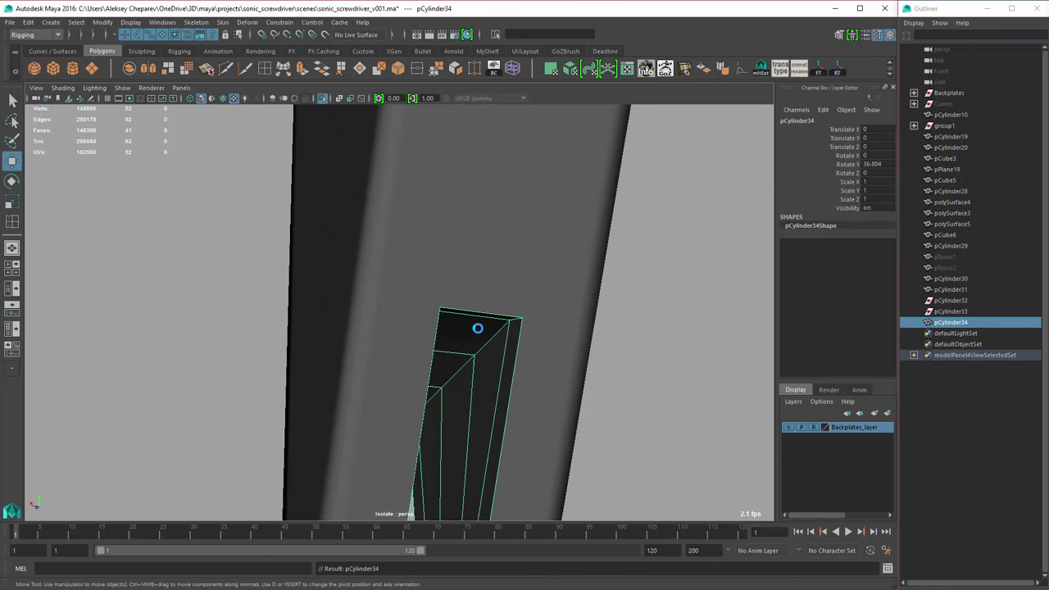
pyautogui.keyDown('shift'); pyautogui.click(514, 278); pyautogui.keyUp('shift')
pyautogui.keyDown('alt'); pyautogui.moveTo(384, 115); pyautogui.dragTo(380, 197); pyautogui.keyUp('alt')
# - Add an edge loop on the slot insert and delete the stray vertical loop
pyautogui.press('F10')
pyautogui.keyDown('shift'); pyautogui.moveTo(384, 215); pyautogui.dragTo(347, 206, button='right'); pyautogui.keyUp('shift')
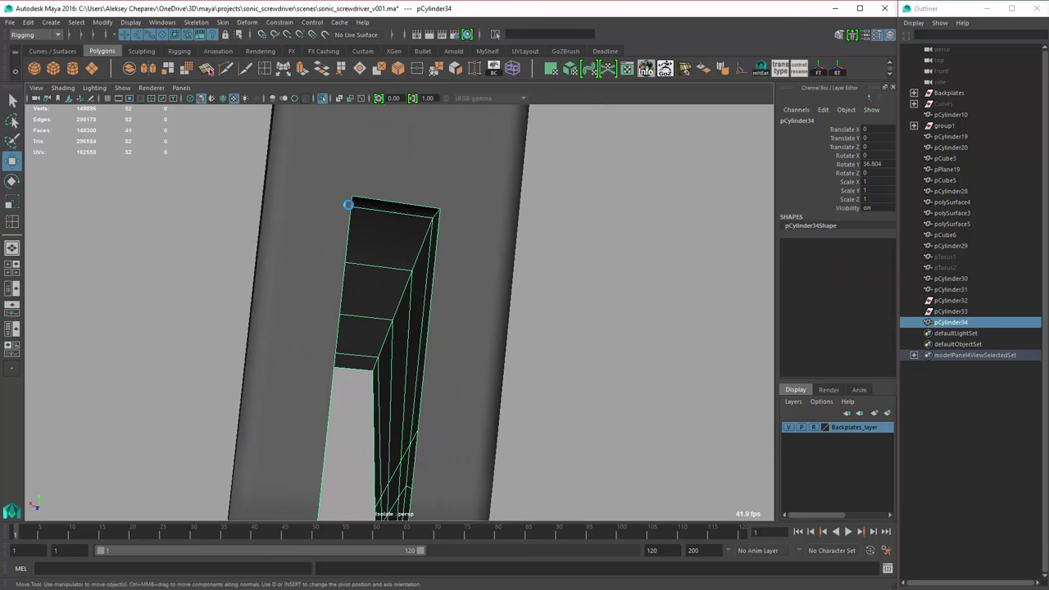
pyautogui.press('w')
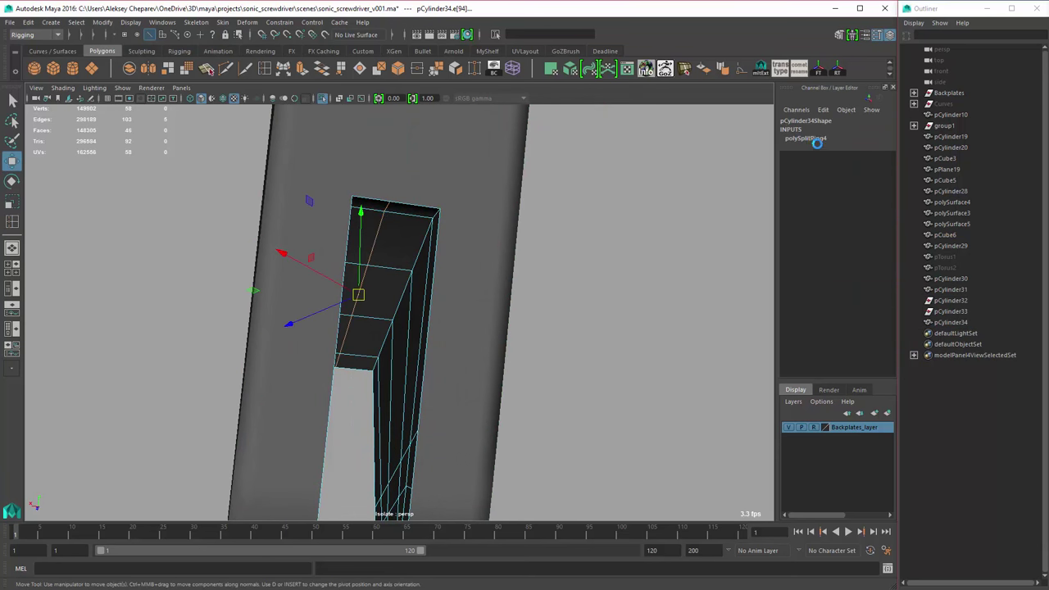
pyautogui.hotkey('ctrl', 'z')
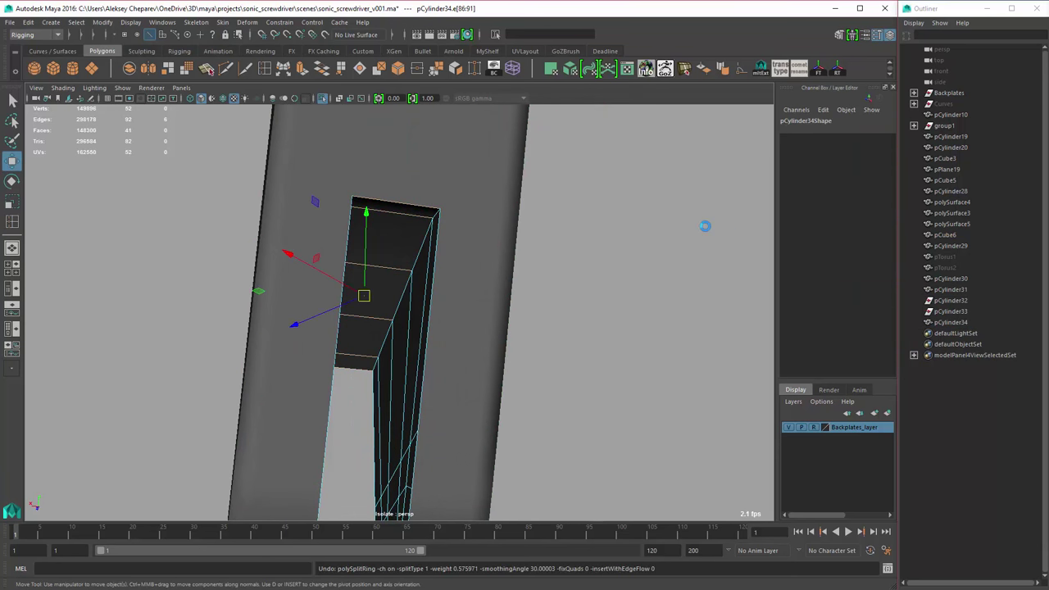
pyautogui.press('y')
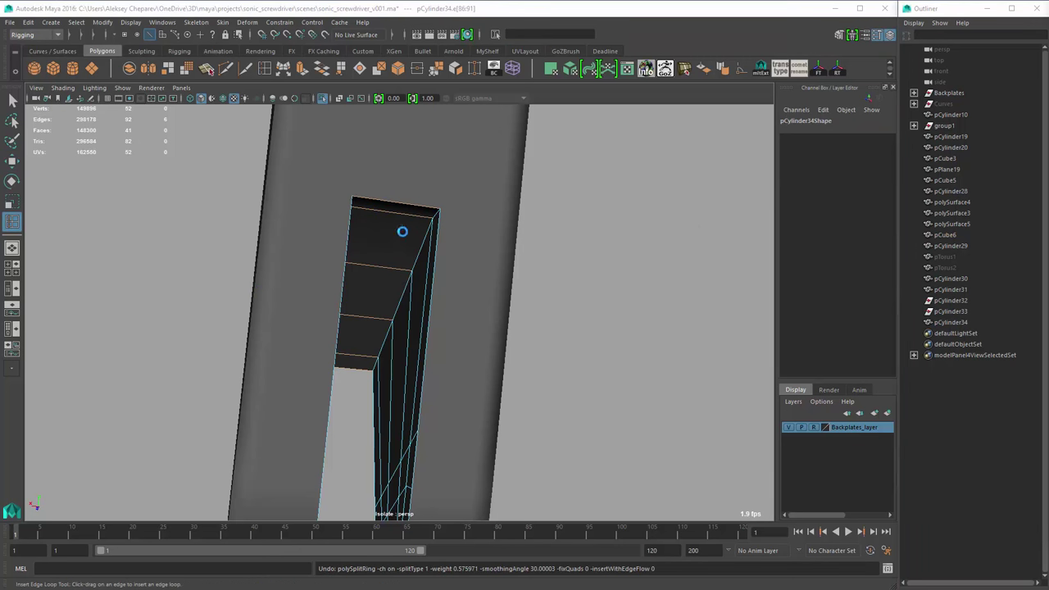
pyautogui.click(400, 210)
pyautogui.press('w')
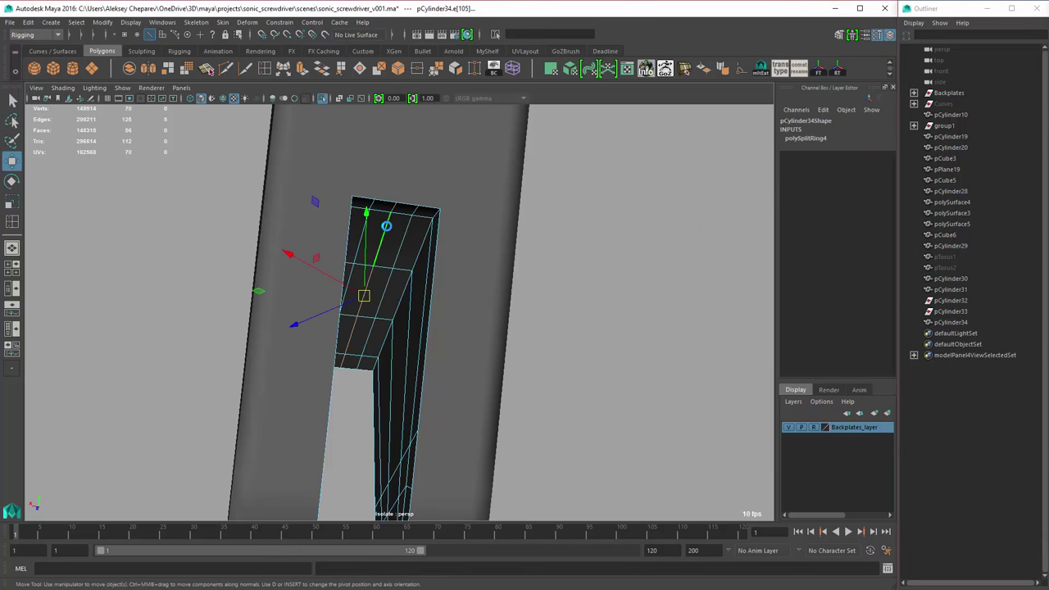
pyautogui.press('Delete')
# - Return to object mode and select pCylinder34 together with pCylinder31
pyautogui.doubleClick(412, 204)
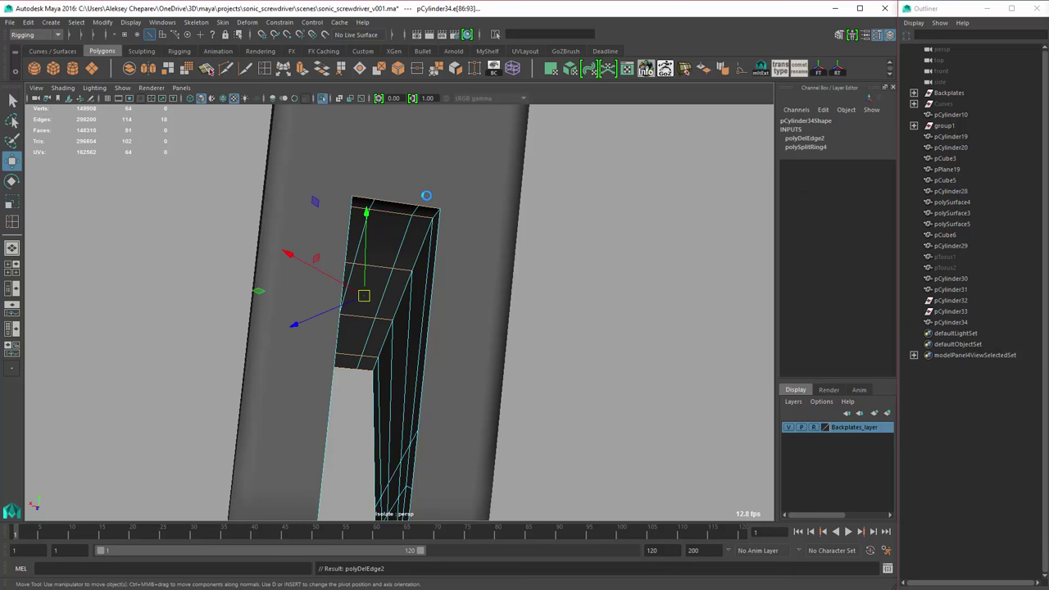
pyautogui.press('F8')
pyautogui.keyDown('shift'); pyautogui.click(428, 185); pyautogui.keyUp('shift')
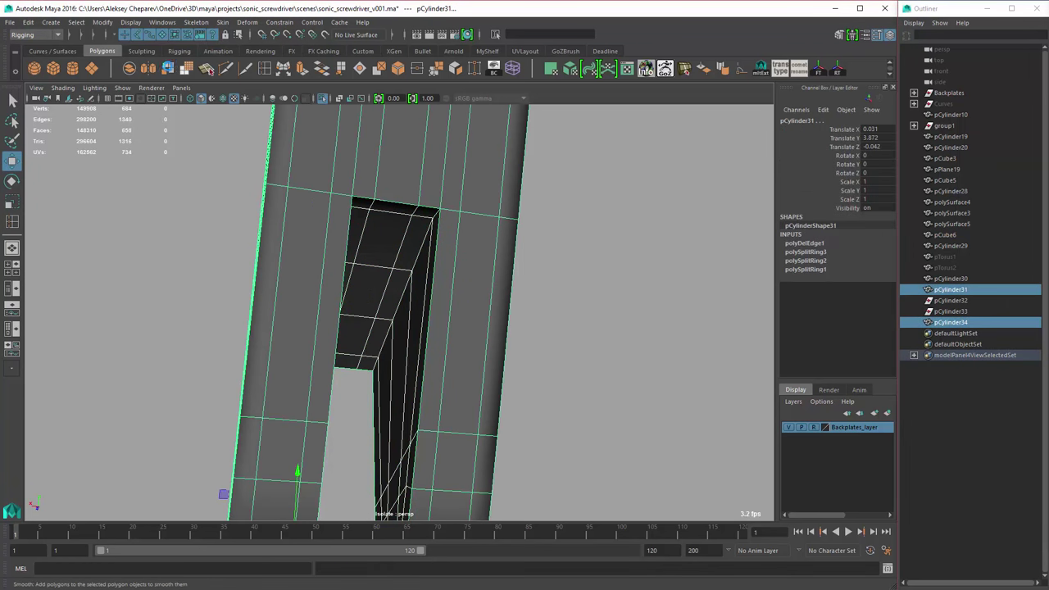
# - Combine the fork and slot insert into pCylinder35, merge vertices, and check smoothing with 3/1
pyautogui.click(129, 68)
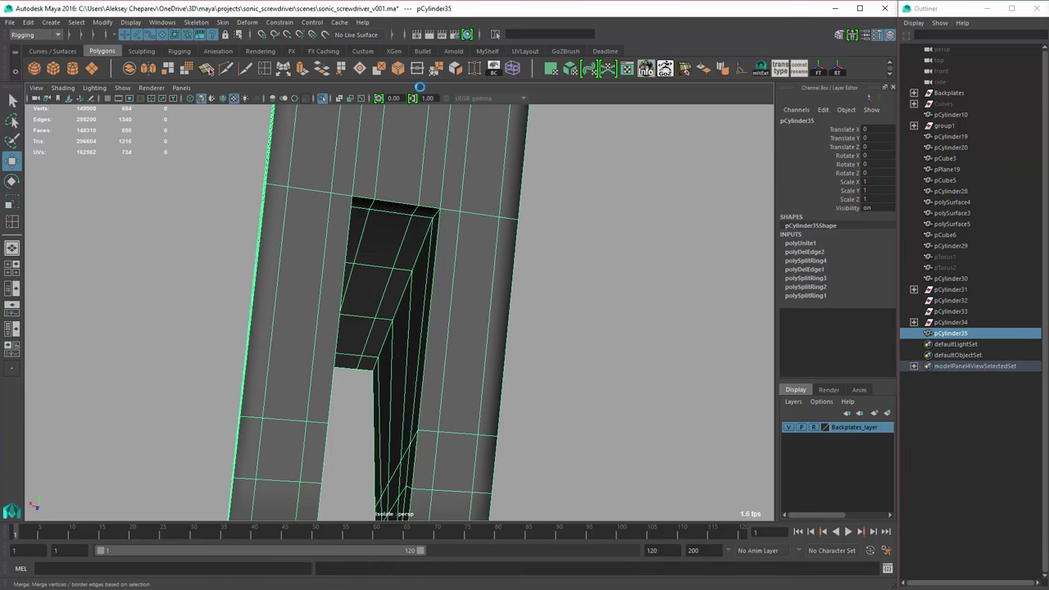
pyautogui.scroll(3, 465, 262)
pyautogui.press('3')
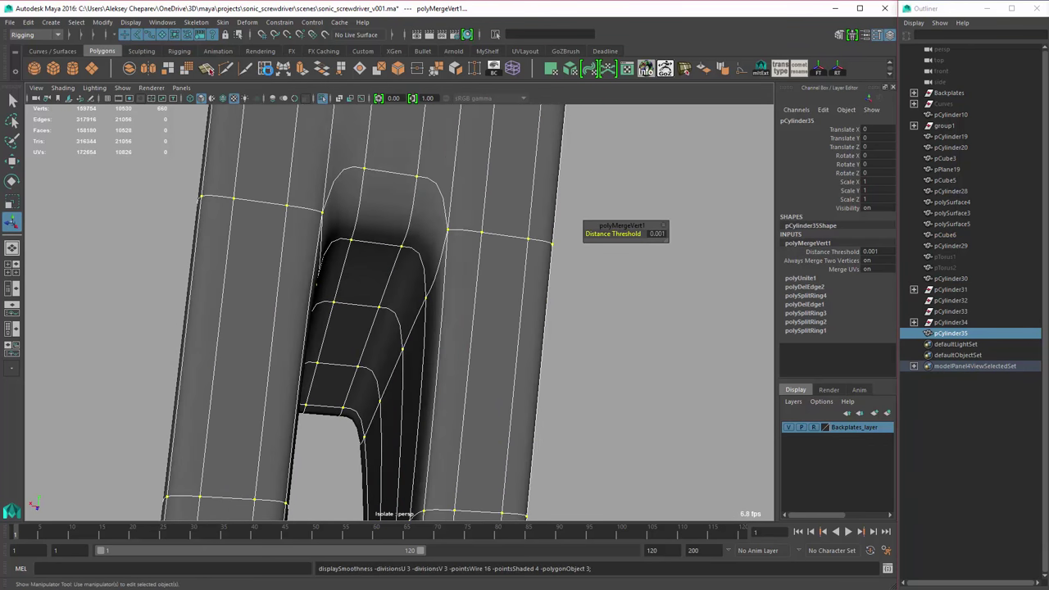
pyautogui.press('1')
pyautogui.click(265, 68)
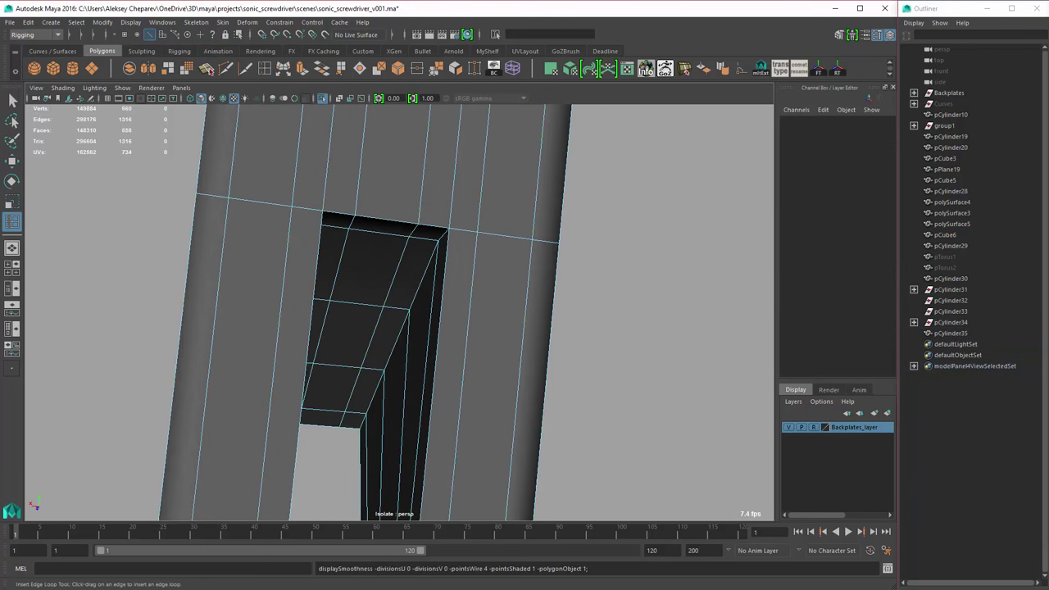
pyautogui.keyDown('alt'); pyautogui.moveTo(541, 246); pyautogui.dragTo(569, 252); pyautogui.keyUp('alt')
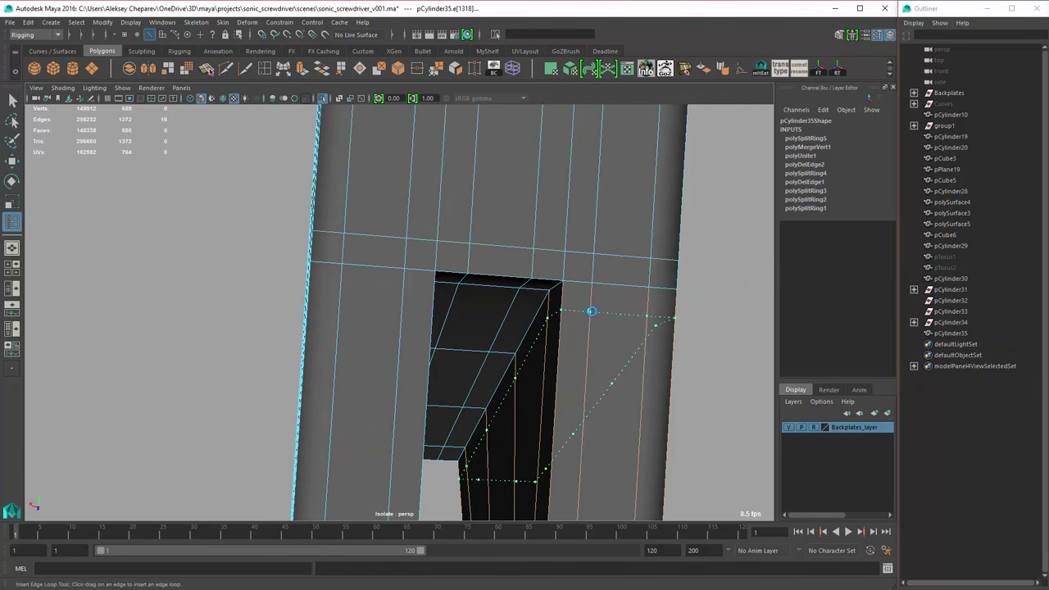
# - Multi-Cut diagonal edges from the hole's top corners to the surrounding loops, reaching 721 faces
pyautogui.moveTo(591, 312); pyautogui.dragTo(591, 312)
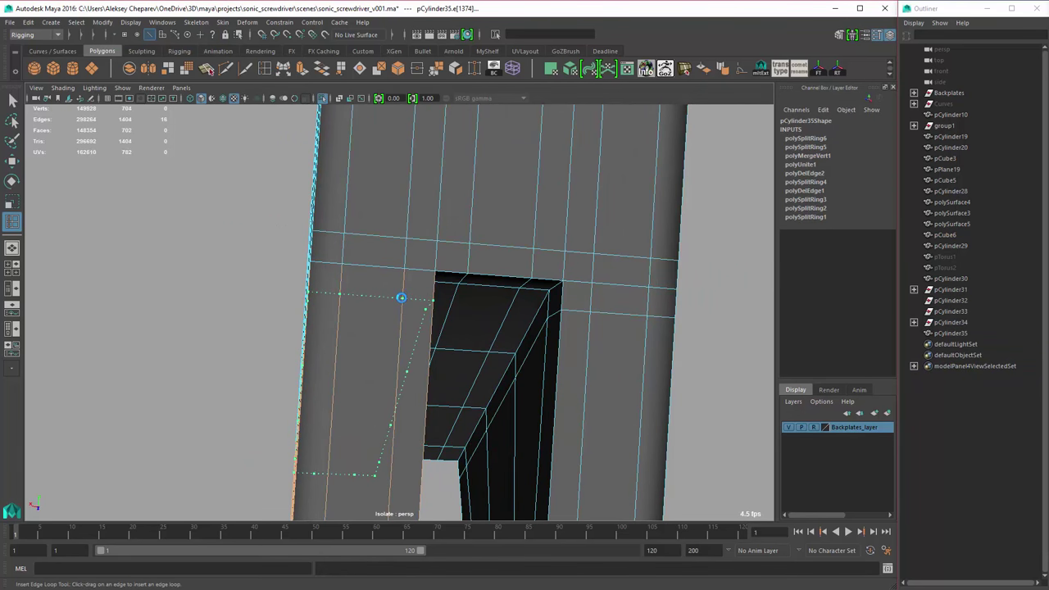
pyautogui.moveTo(401, 298); pyautogui.dragTo(401, 297)
pyautogui.keyDown('alt'); pyautogui.moveTo(401, 297); pyautogui.dragTo(432, 268); pyautogui.keyUp('alt')
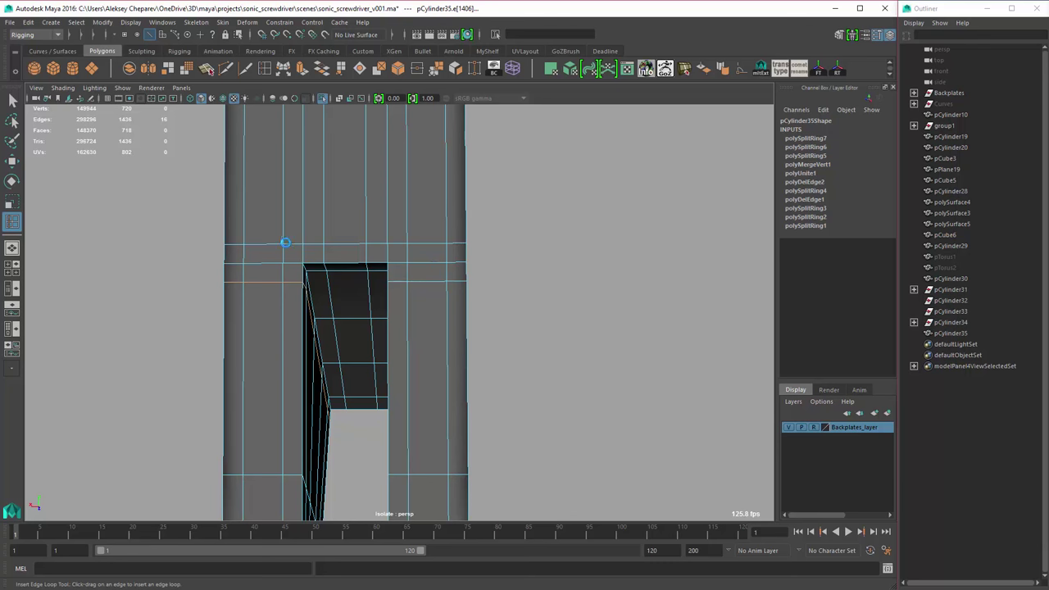
pyautogui.keyDown('alt'); pyautogui.moveTo(331, 261); pyautogui.dragTo(440, 405, button='middle'); pyautogui.keyUp('alt')
pyautogui.keyDown('alt'); pyautogui.moveTo(440, 405); pyautogui.dragTo(421, 323, button='right'); pyautogui.keyUp('alt')
pyautogui.keyDown('alt'); pyautogui.moveTo(422, 323); pyautogui.dragTo(262, 121); pyautogui.keyUp('alt')
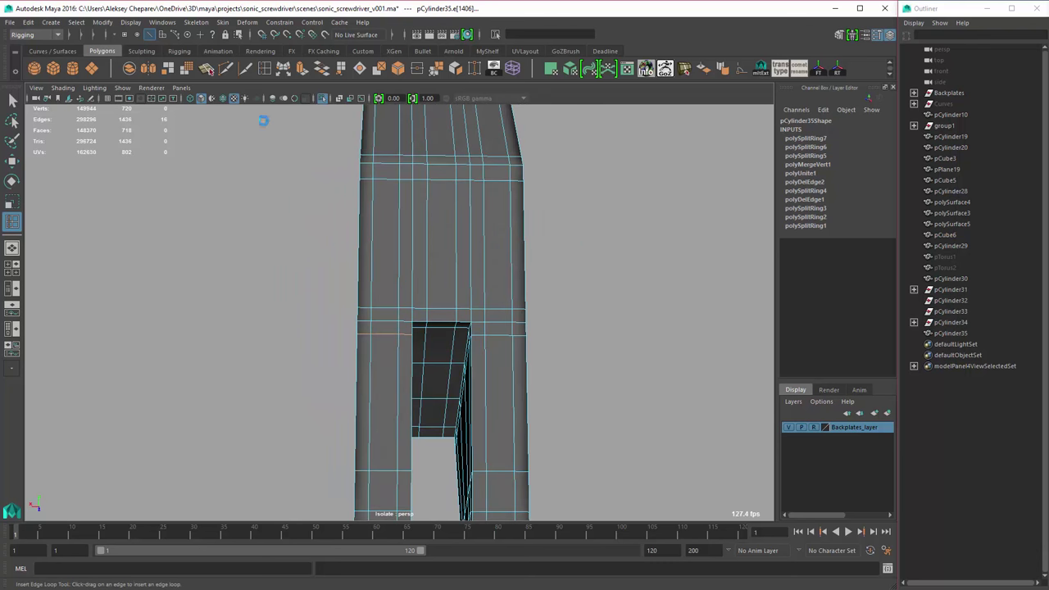
pyautogui.keyDown('alt'); pyautogui.moveTo(371, 296); pyautogui.dragTo(447, 344, button='right'); pyautogui.keyUp('alt')
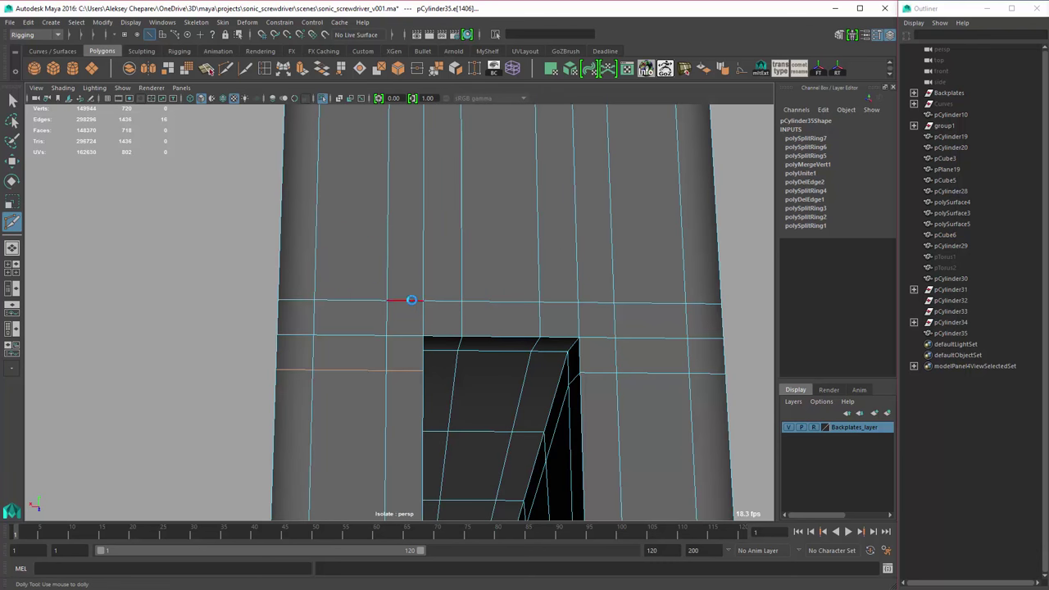
pyautogui.press('Return')
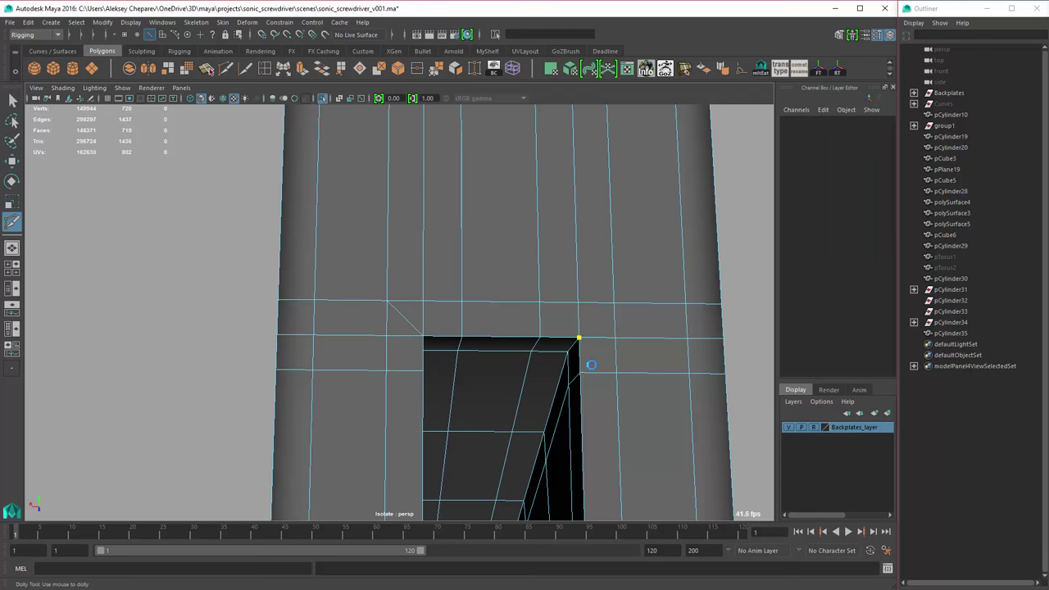
pyautogui.moveTo(536, 355)
pyautogui.keyDown('alt'); pyautogui.mouseDown()
pyautogui.moveTo(445, 110)
pyautogui.moveTo(533, 314)
pyautogui.moveTo(529, 363)
pyautogui.mouseUp(); pyautogui.keyUp('alt')
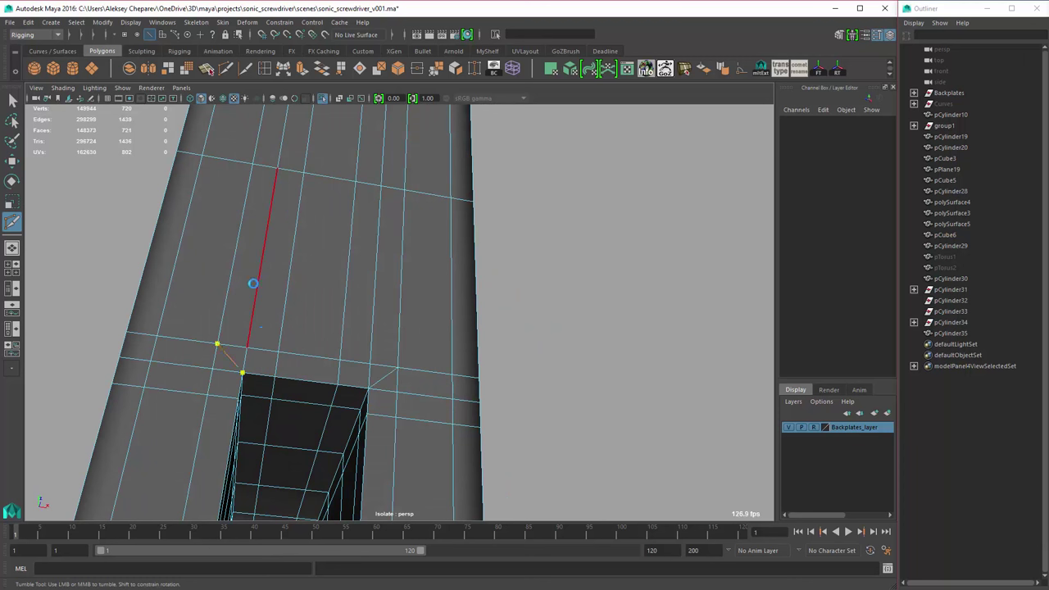
# - Select the vertical edge loop above the hole and delete it, leaving 614 faces
pyautogui.press('w')
pyautogui.moveTo(251, 349); pyautogui.dragTo(251, 321, button='right')
pyautogui.doubleClick(246, 359)
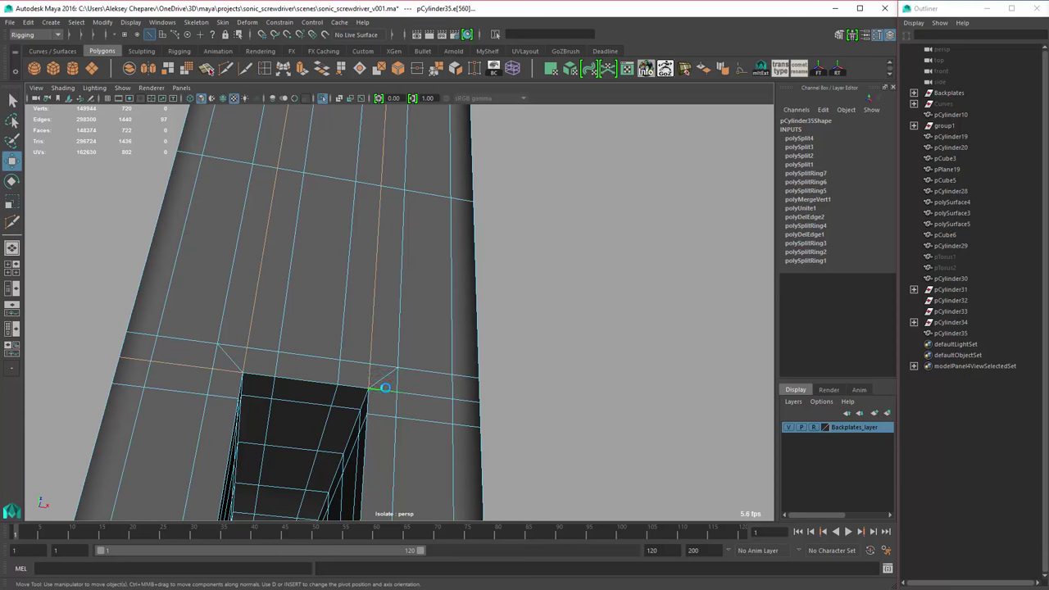
pyautogui.keyDown('alt'); pyautogui.moveTo(385, 388); pyautogui.dragTo(484, 426); pyautogui.keyUp('alt')
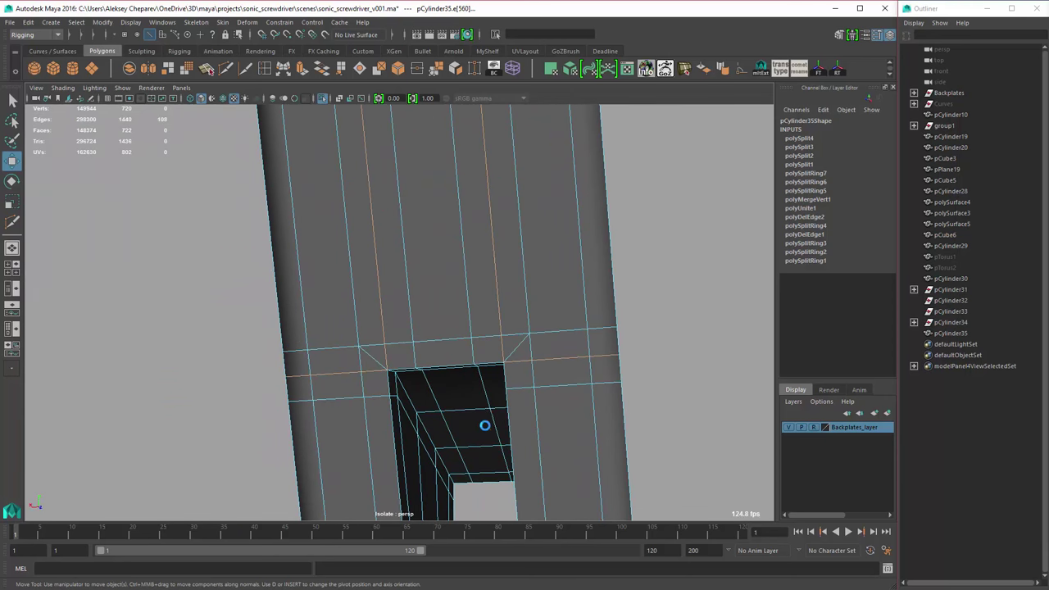
pyautogui.press('Delete')
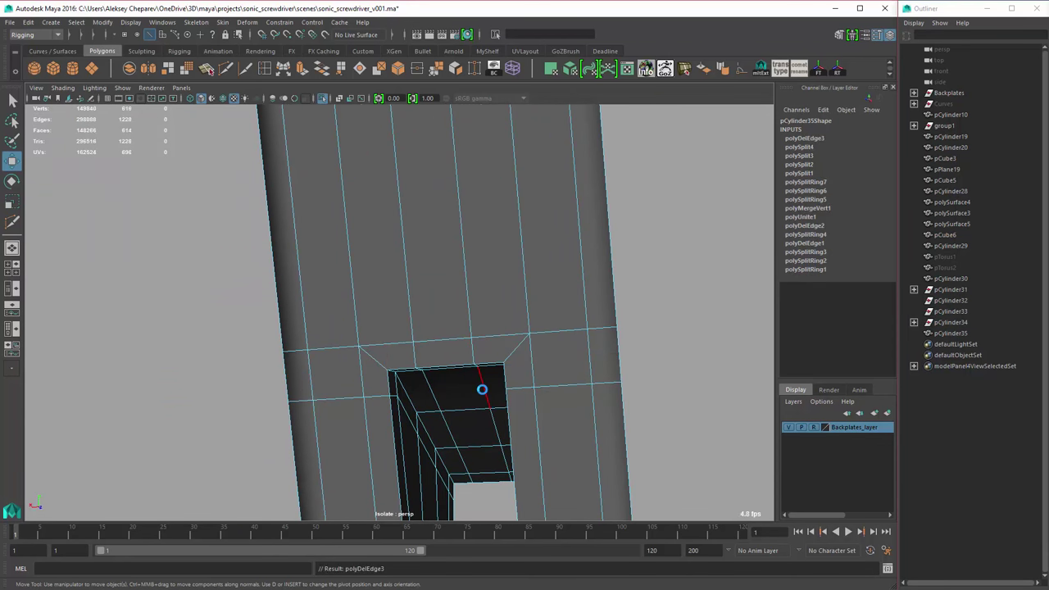
pyautogui.scroll(-3, 580, 354)
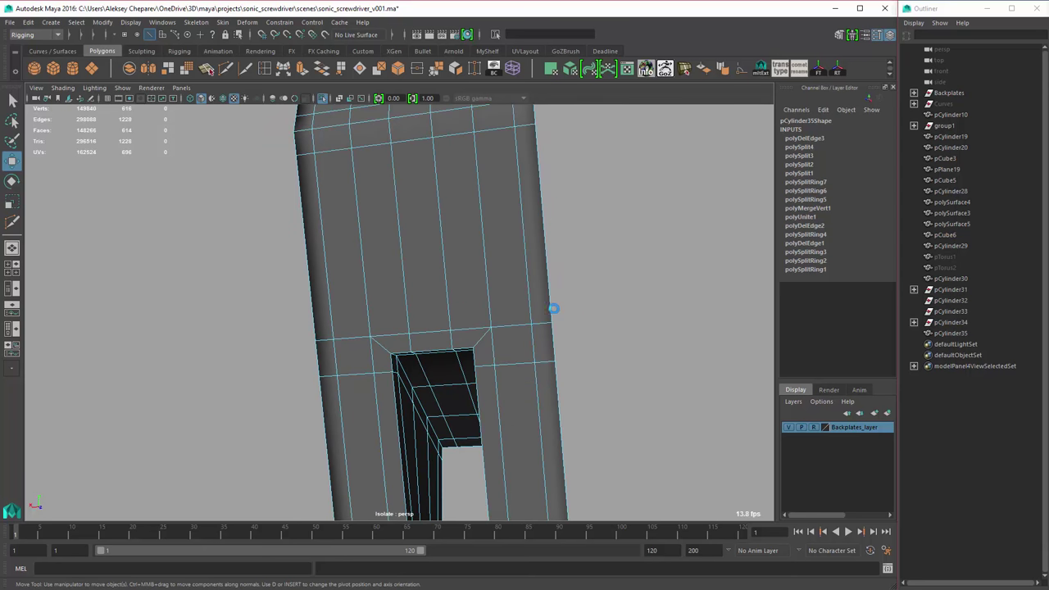
pyautogui.keyDown('alt'); pyautogui.moveTo(555, 309); pyautogui.dragTo(524, 304); pyautogui.keyUp('alt')
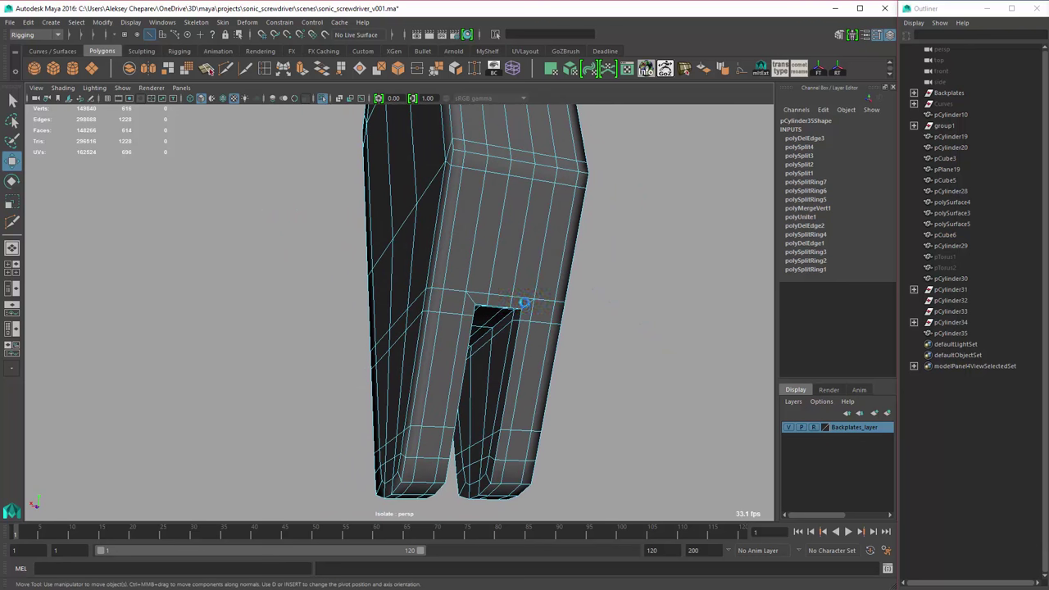
# - Frame the prong piece and insert a horizontal edge loop above the hole
pyautogui.scroll(3, 582, 382)
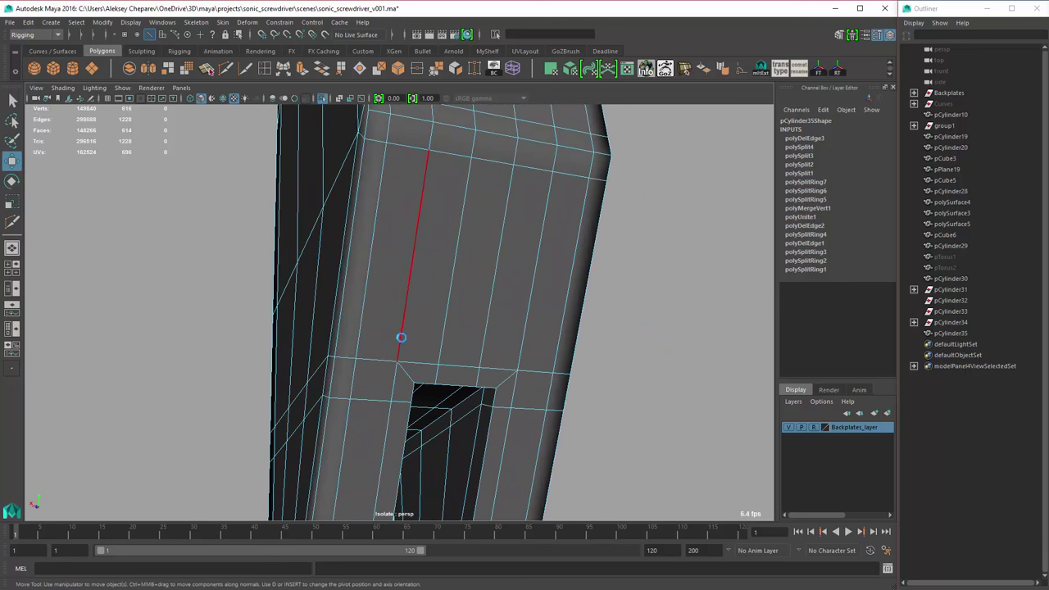
pyautogui.click(401, 337)
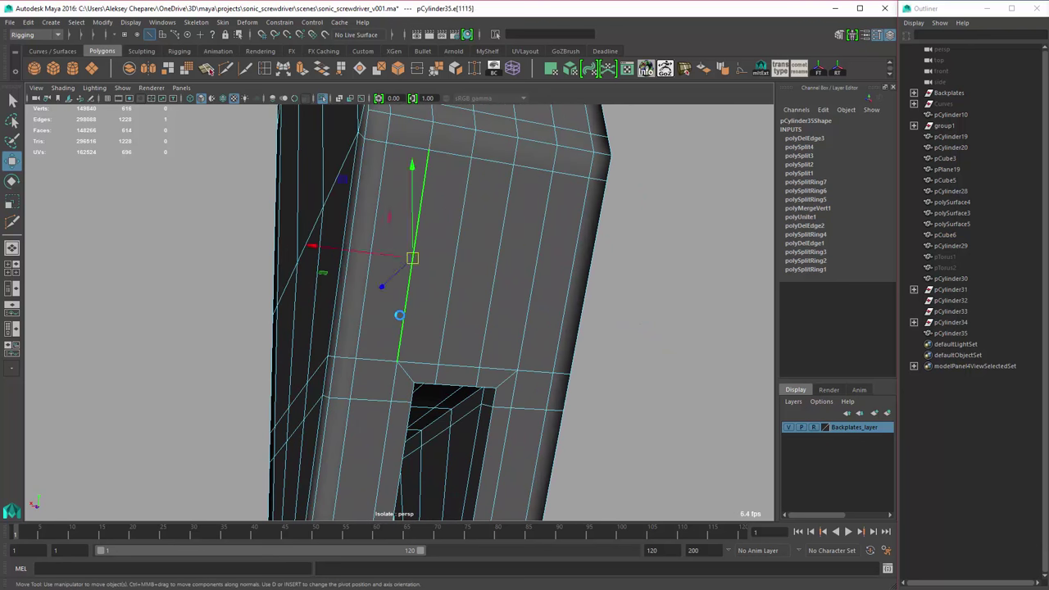
pyautogui.keyDown('alt'); pyautogui.moveTo(401, 337); pyautogui.dragTo(379, 270); pyautogui.keyUp('alt')
pyautogui.scroll(5, 515, 335)
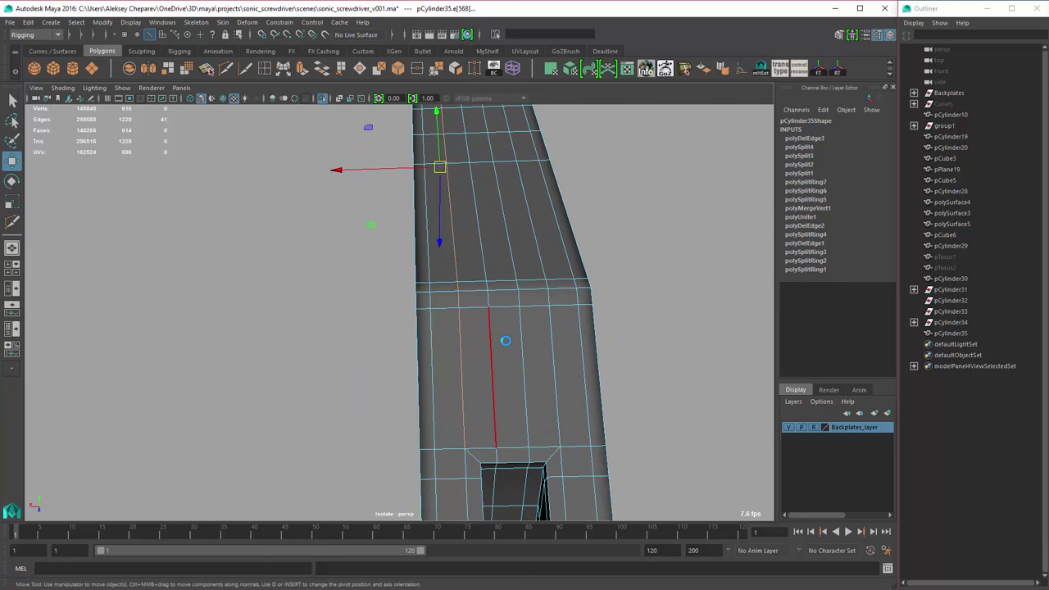
pyautogui.press('f')
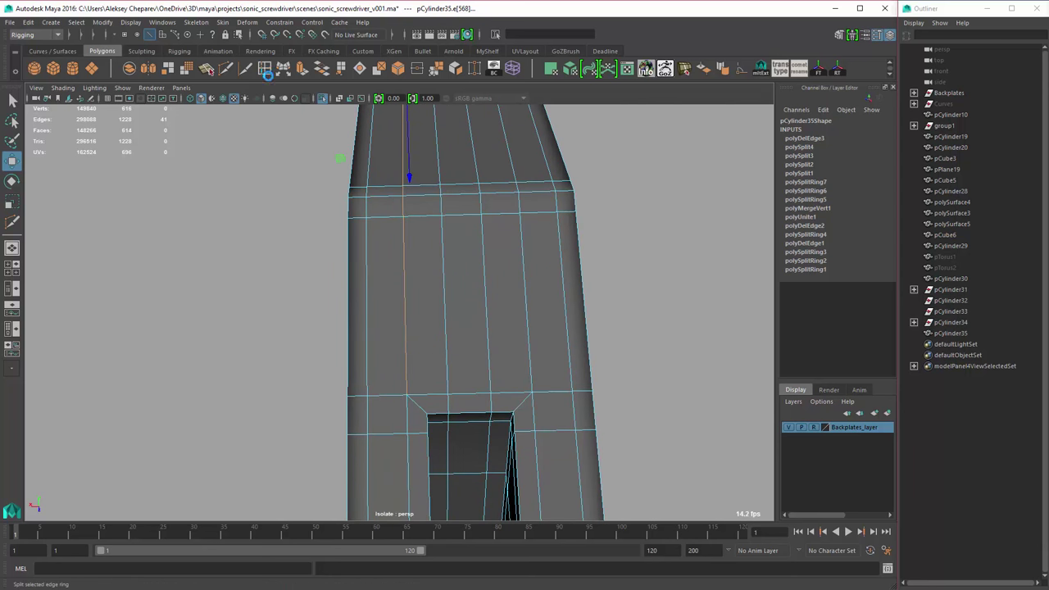
pyautogui.click(210, 70)
pyautogui.keyDown('alt'); pyautogui.moveTo(833, 223); pyautogui.dragTo(485, 275); pyautogui.keyUp('alt')
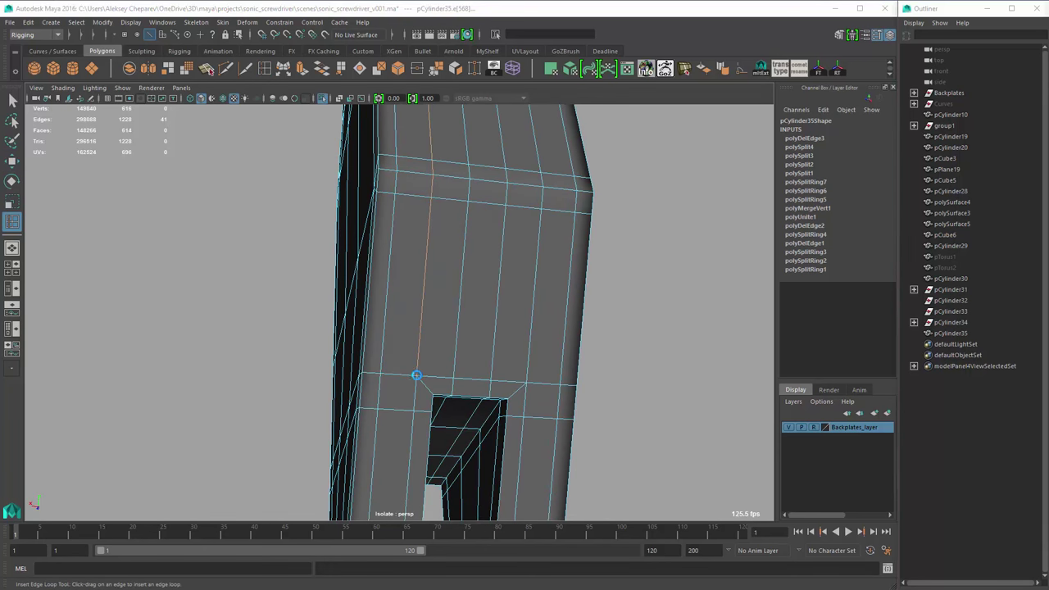
pyautogui.moveTo(385, 334); pyautogui.dragTo(383, 333)
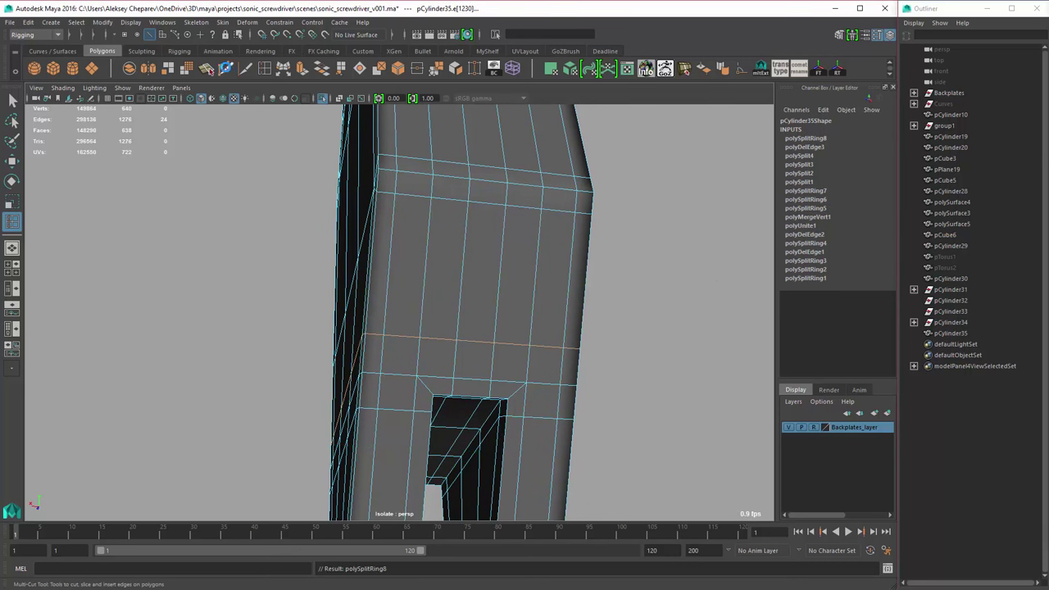
# - Multi-Cut diagonal edges at the hole's upper corners
pyautogui.click(225, 68)
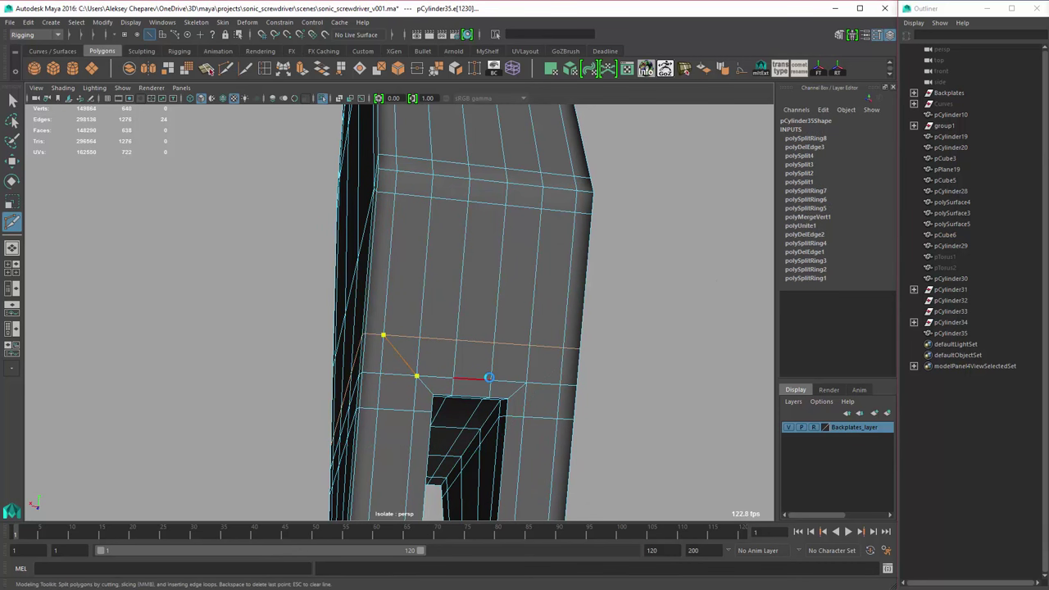
pyautogui.rightClick(488, 378)
pyautogui.rightClick(588, 374)
pyautogui.keyDown('alt'); pyautogui.moveTo(588, 375); pyautogui.dragTo(447, 379, button='right'); pyautogui.keyUp('alt')
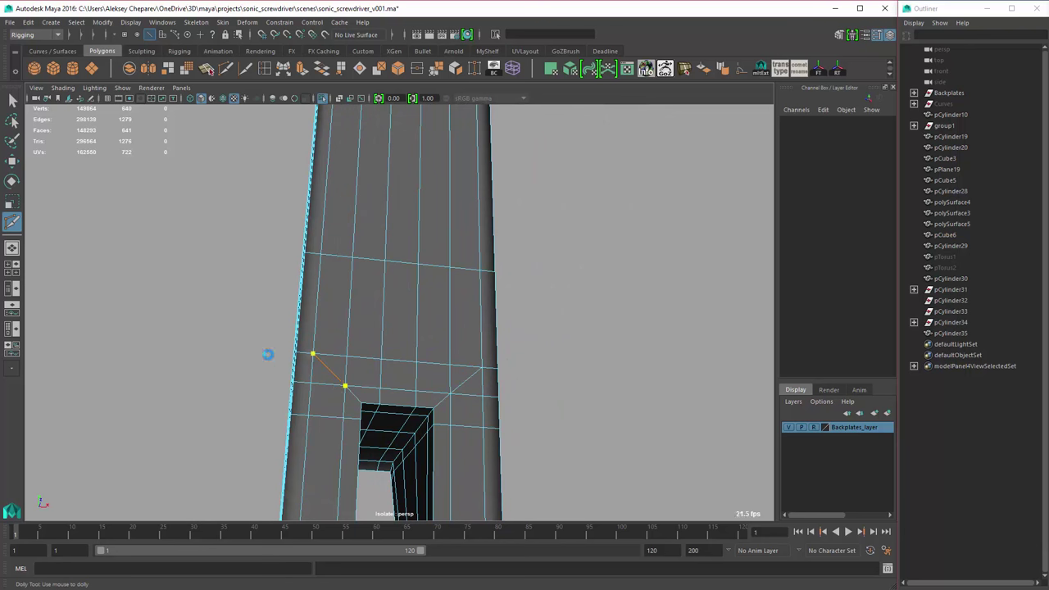
pyautogui.press('w')
# - Select and delete the leftover edges around the hole, bringing pCylinder35 to 538 faces
pyautogui.moveTo(339, 363); pyautogui.dragTo(326, 379, button='right')
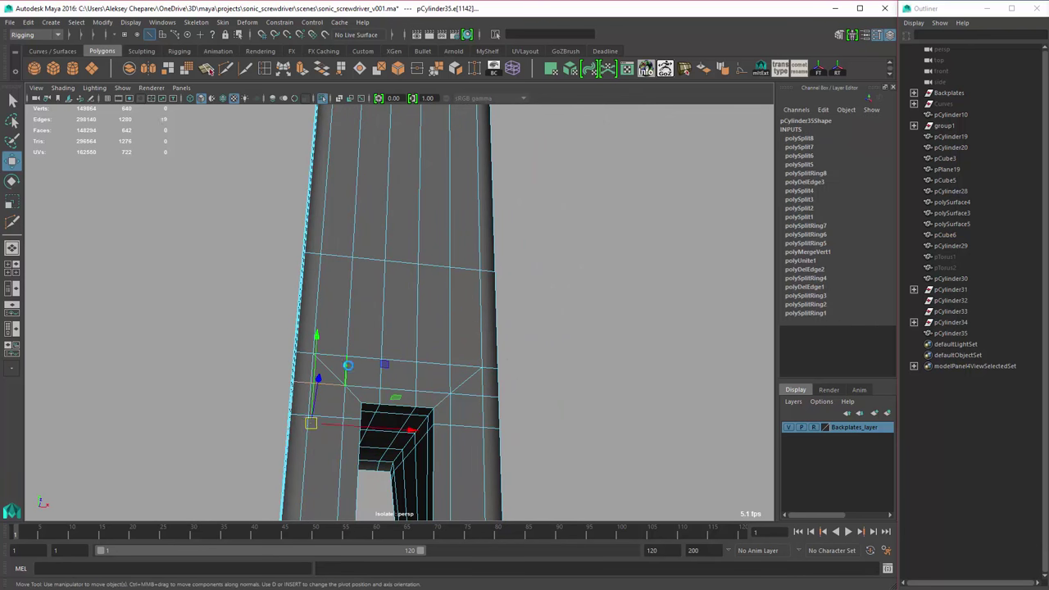
pyautogui.moveTo(474, 397)
pyautogui.keyDown('alt'); pyautogui.mouseDown()
pyautogui.moveTo(486, 438)
pyautogui.moveTo(558, 413)
pyautogui.moveTo(492, 391)
pyautogui.mouseUp(); pyautogui.keyUp('alt')
pyautogui.hotkey('ctrl', 'BackSpace')
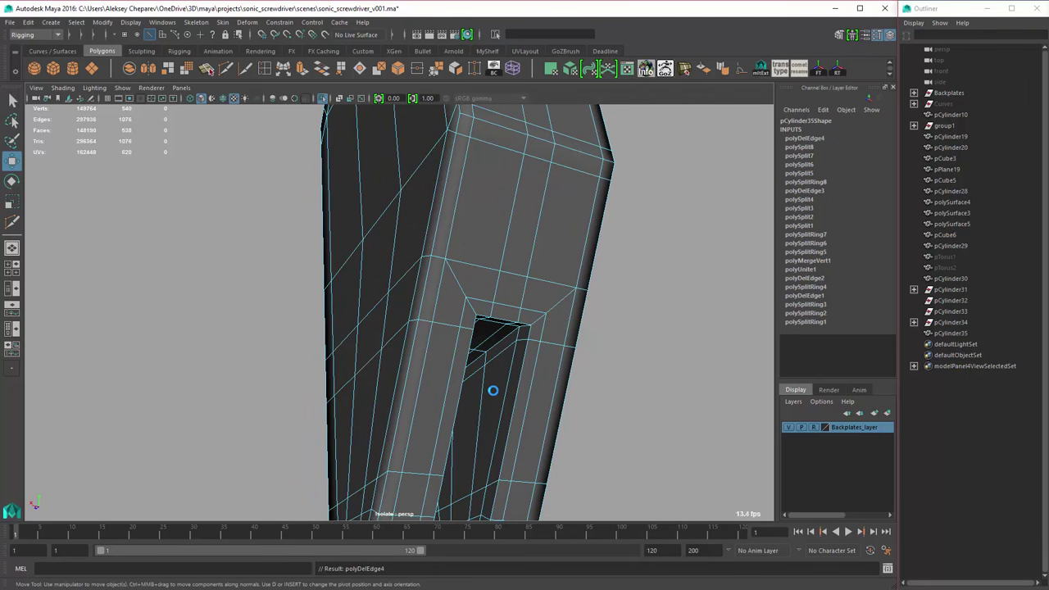
pyautogui.keyDown('alt'); pyautogui.moveTo(499, 343); pyautogui.dragTo(405, 320); pyautogui.keyUp('alt')
pyautogui.scroll(-5, 513, 293)
pyautogui.press('F8')
pyautogui.keyDown('alt'); pyautogui.moveTo(404, 320); pyautogui.dragTo(585, 349, button='right'); pyautogui.keyUp('alt')
pyautogui.click(484, 367)
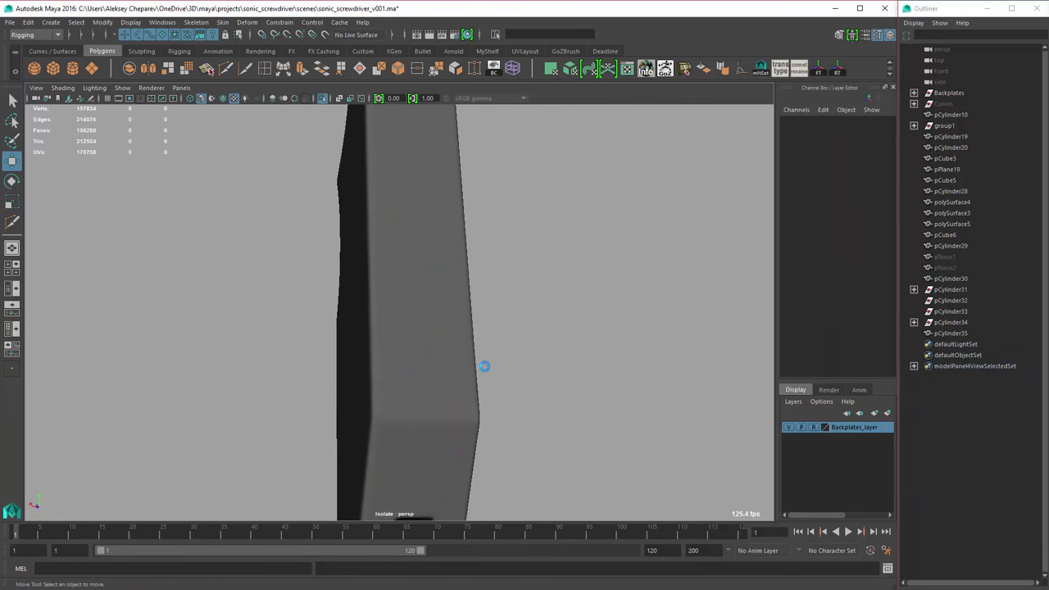
# - Delete construction history on the prong piece pCylinder35
pyautogui.moveTo(484, 366)
pyautogui.keyDown('alt'); pyautogui.mouseDown()
pyautogui.moveTo(527, 338)
pyautogui.moveTo(611, 316)
pyautogui.moveTo(445, 307)
pyautogui.moveTo(605, 354)
pyautogui.moveTo(503, 323)
pyautogui.moveTo(536, 337)
pyautogui.moveTo(534, 369)
pyautogui.moveTo(437, 291)
pyautogui.moveTo(513, 370)
pyautogui.moveTo(483, 401)
pyautogui.moveTo(384, 344)
pyautogui.moveTo(387, 327)
pyautogui.moveTo(563, 342)
pyautogui.moveTo(425, 351)
pyautogui.moveTo(452, 441)
pyautogui.moveTo(481, 438)
pyautogui.moveTo(457, 363)
pyautogui.moveTo(435, 380)
pyautogui.moveTo(465, 374)
pyautogui.mouseUp(); pyautogui.keyUp('alt')
pyautogui.click(445, 306)
pyautogui.hotkey('alt', 'shift', 'd')
pyautogui.hotkey('ctrl', 'z')
# - Select a vertical edge loop and scale it along X to about 1.087
pyautogui.press('F10')
pyautogui.doubleClick(406, 341)
pyautogui.press('4')
pyautogui.doubleClick(468, 389)
pyautogui.press('5')
pyautogui.scroll(3, 410, 246)
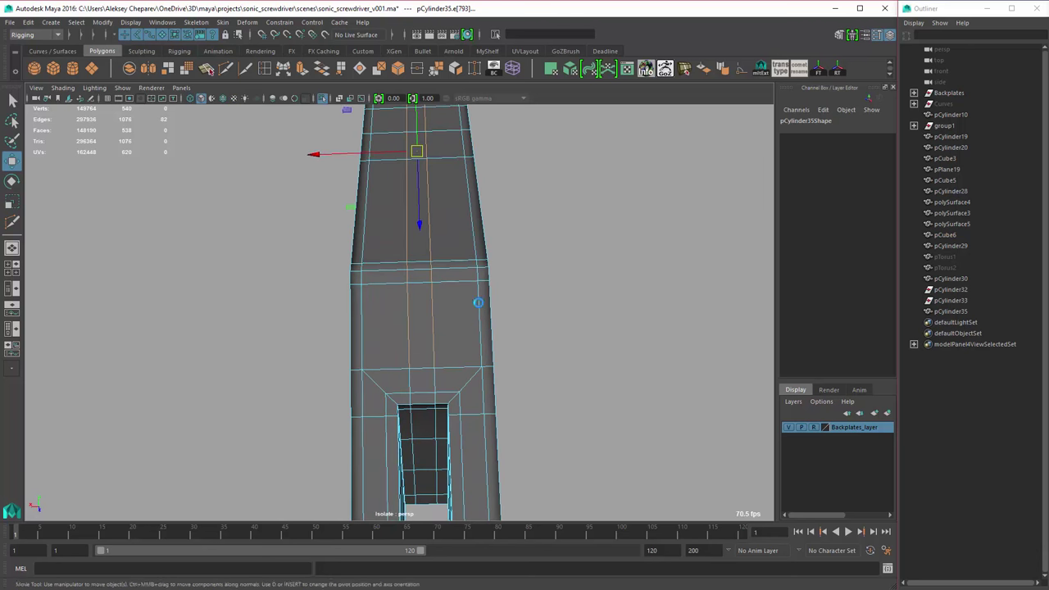
pyautogui.press('r')
pyautogui.moveTo(333, 154); pyautogui.dragTo(156, 174)
pyautogui.keyDown('alt'); pyautogui.moveTo(303, 278); pyautogui.dragTo(394, 366, button='right'); pyautogui.keyUp('alt')
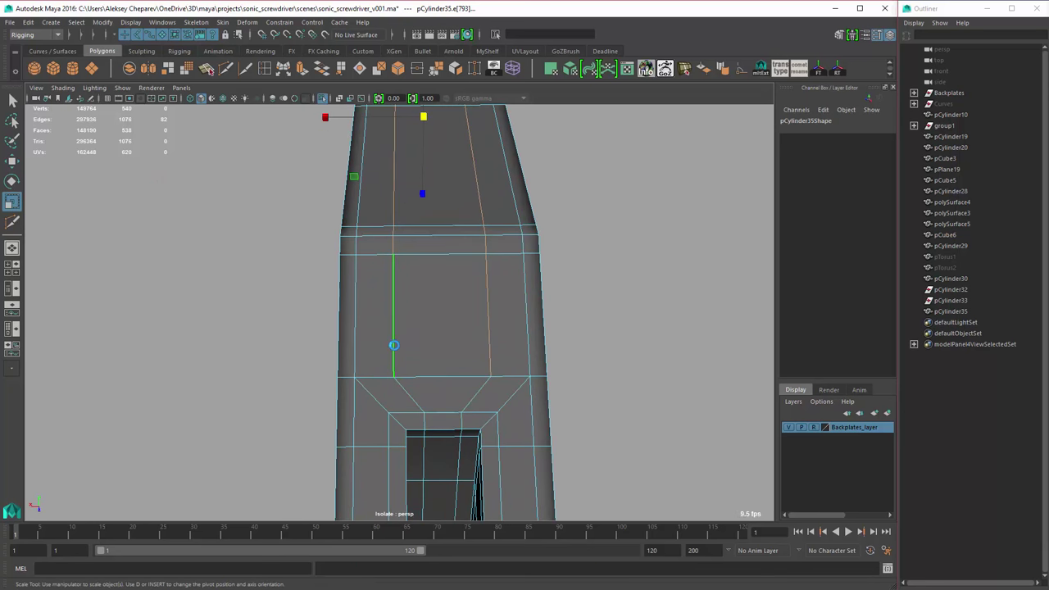
pyautogui.moveTo(443, 351)
pyautogui.mouseDown(button='middle')
pyautogui.moveTo(412, 356)
pyautogui.moveTo(424, 356)
pyautogui.mouseUp(button='middle')
# - Inspect the widened prong piece in object mode, toggling smooth preview with 1 and 3
pyautogui.moveTo(436, 348); pyautogui.dragTo(468, 316, button='right')
pyautogui.click(627, 352)
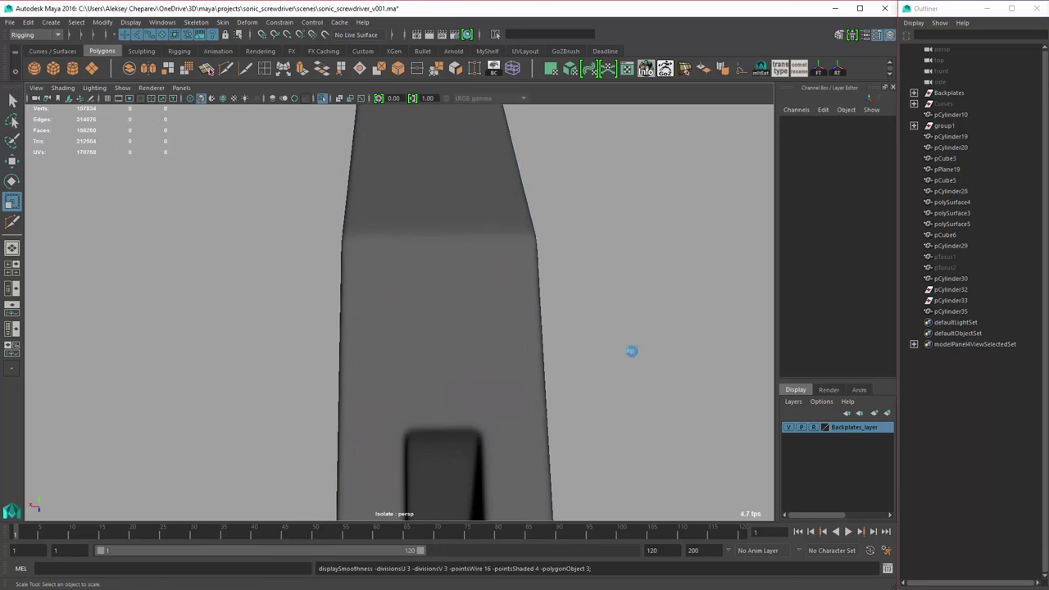
pyautogui.keyDown('alt'); pyautogui.moveTo(628, 352); pyautogui.dragTo(464, 328, button='right'); pyautogui.keyUp('alt')
pyautogui.keyDown('alt'); pyautogui.moveTo(464, 328); pyautogui.dragTo(497, 358); pyautogui.keyUp('alt')
pyautogui.click(497, 358)
pyautogui.keyDown('alt'); pyautogui.moveTo(597, 321); pyautogui.dragTo(328, 356); pyautogui.keyUp('alt')
pyautogui.click(635, 323)
pyautogui.click(456, 312)
pyautogui.press('1')
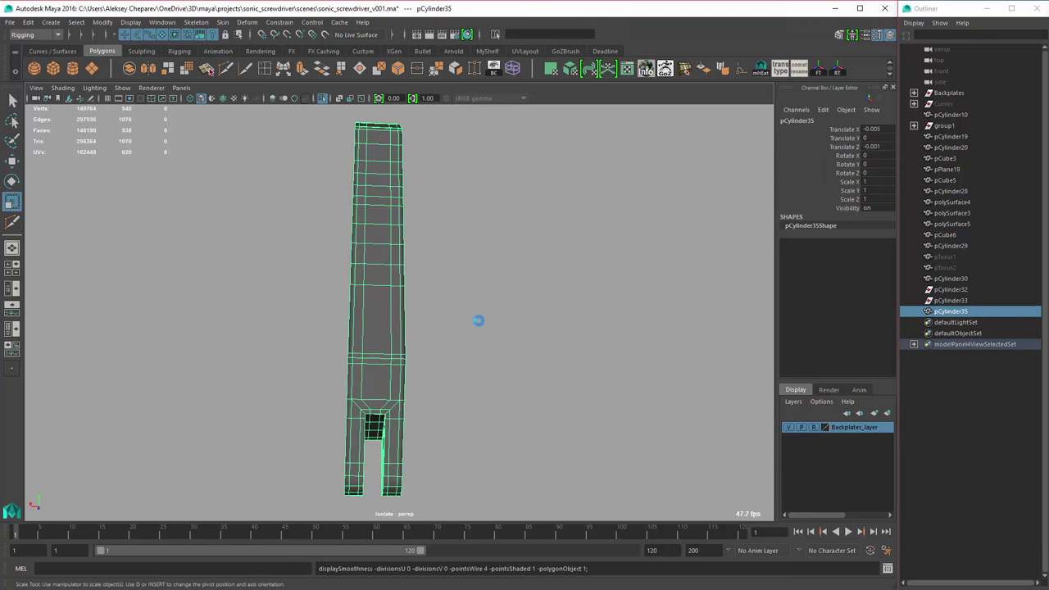
pyautogui.press('3')
pyautogui.keyDown('alt'); pyautogui.moveTo(456, 334); pyautogui.dragTo(536, 300, button='right'); pyautogui.keyUp('alt')
pyautogui.keyDown('alt'); pyautogui.moveTo(536, 300); pyautogui.dragTo(452, 295); pyautogui.keyUp('alt')
pyautogui.click(467, 323)
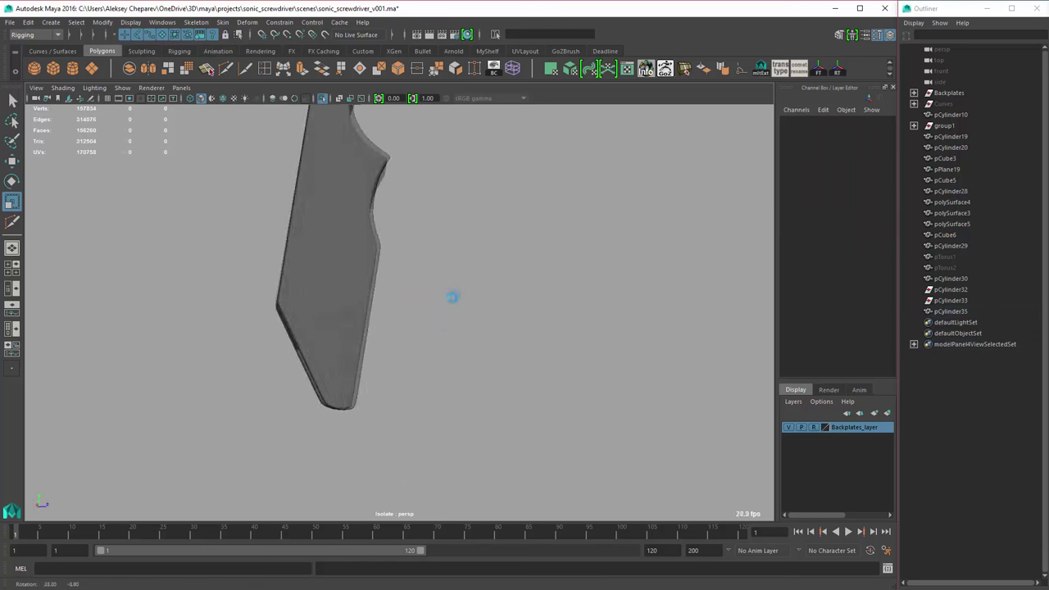
# - In the side view with smoothing off, select the vertex at the prong's bottom tip
pyautogui.press('space')
pyautogui.press('1')
pyautogui.scroll(5, 468, 350)
pyautogui.moveTo(468, 351); pyautogui.dragTo(468, 323, button='right')
pyautogui.click(456, 397)
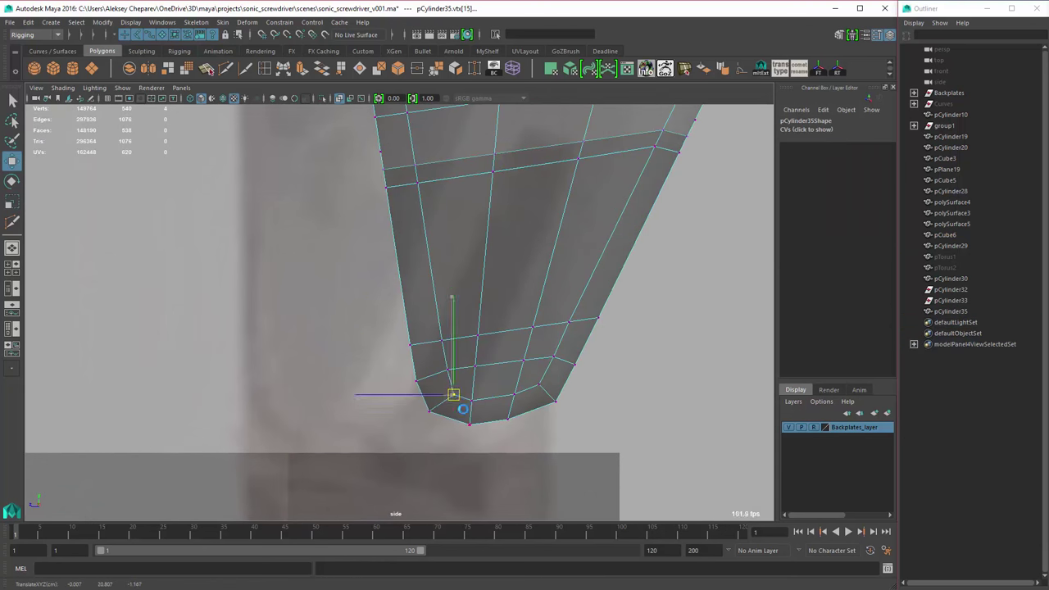
pyautogui.scroll(-5, 534, 425)
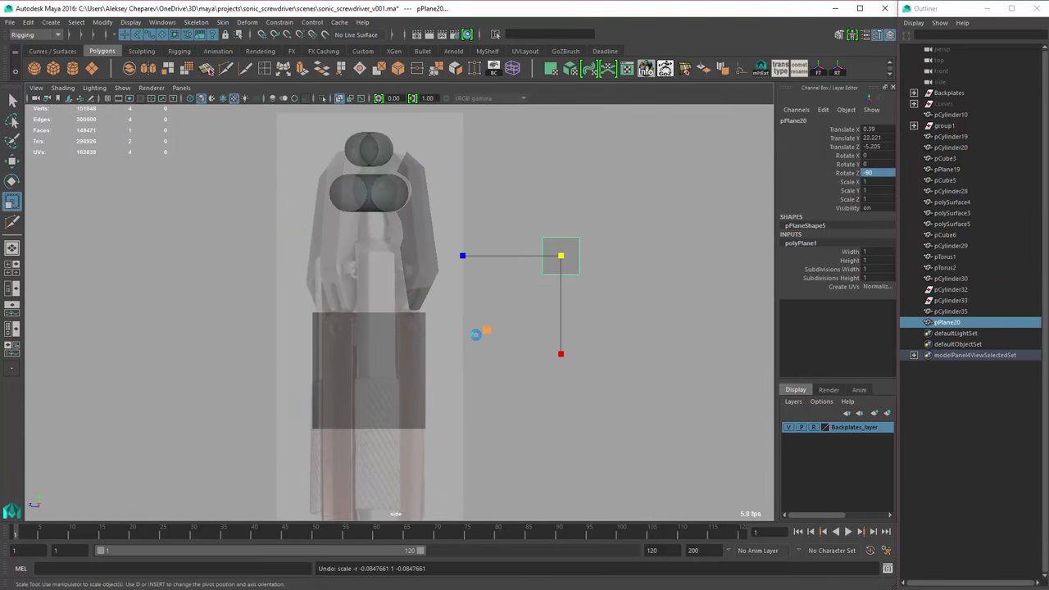
# - Assign pPlane20 a new Lambert with the screwdriver photo texture and place it beside the model
pyautogui.moveTo(546, 234); pyautogui.dragTo(555, 497, button='right')
pyautogui.click(445, 475)
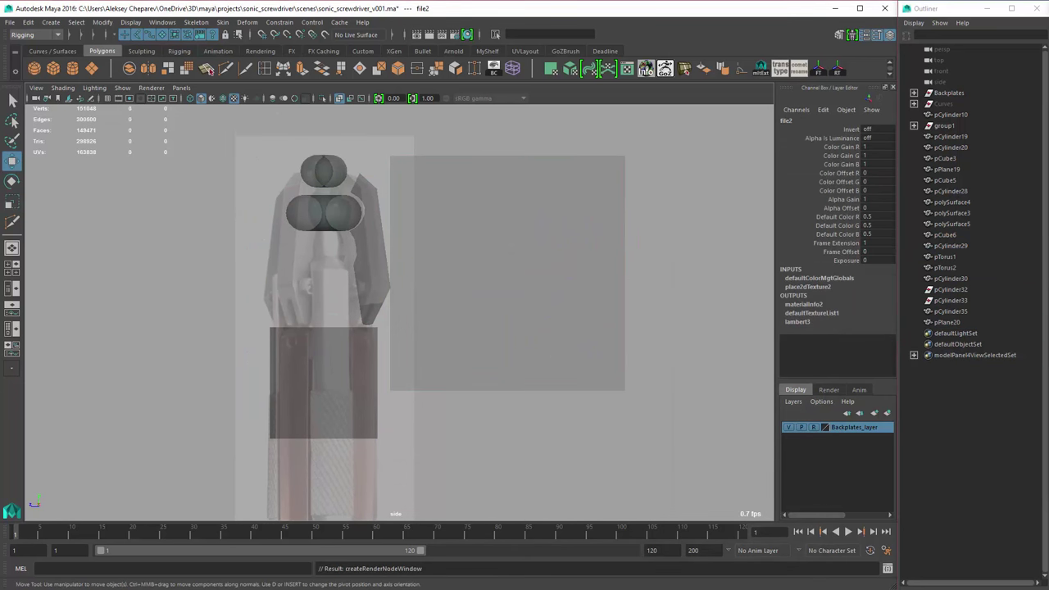
pyautogui.moveTo(1037, 262); pyautogui.dragTo(622, 307)
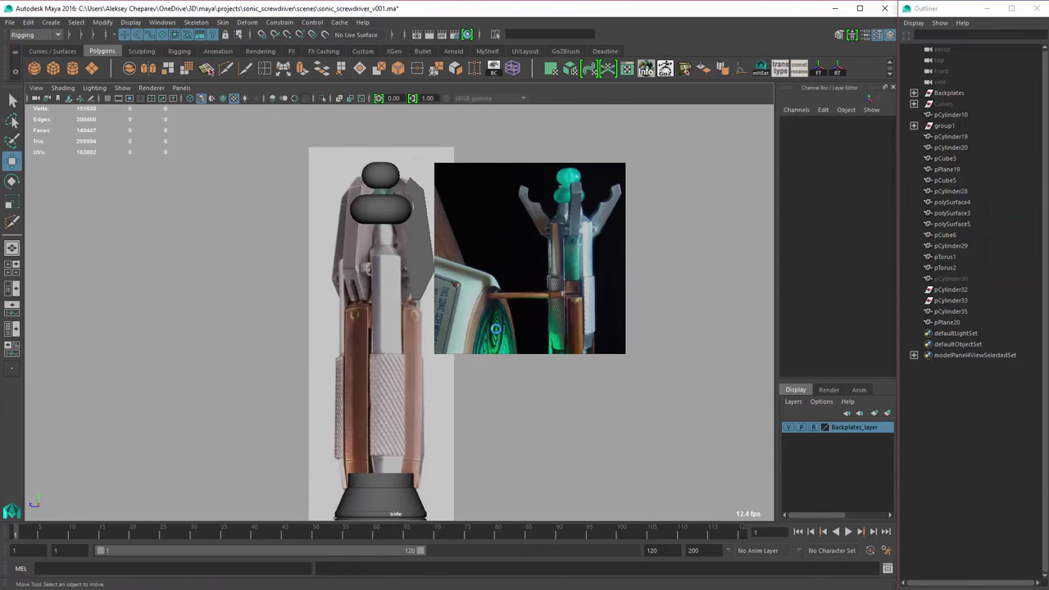
pyautogui.moveTo(340, 160); pyautogui.dragTo(438, 286)
# - Hide the torus and cylinder pieces and turn on X-Ray to see through
pyautogui.hotkey('ctrl', 'h')
pyautogui.click(663, 281)
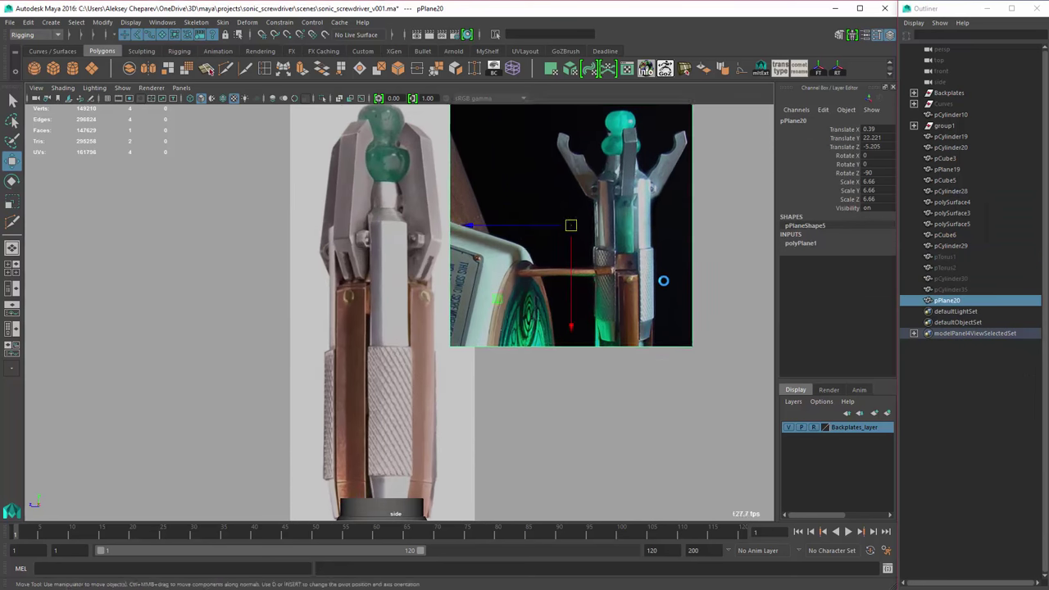
pyautogui.hotkey('alt', 'x')
pyautogui.scroll(6, 466, 391)
pyautogui.scroll(-4, 497, 479)
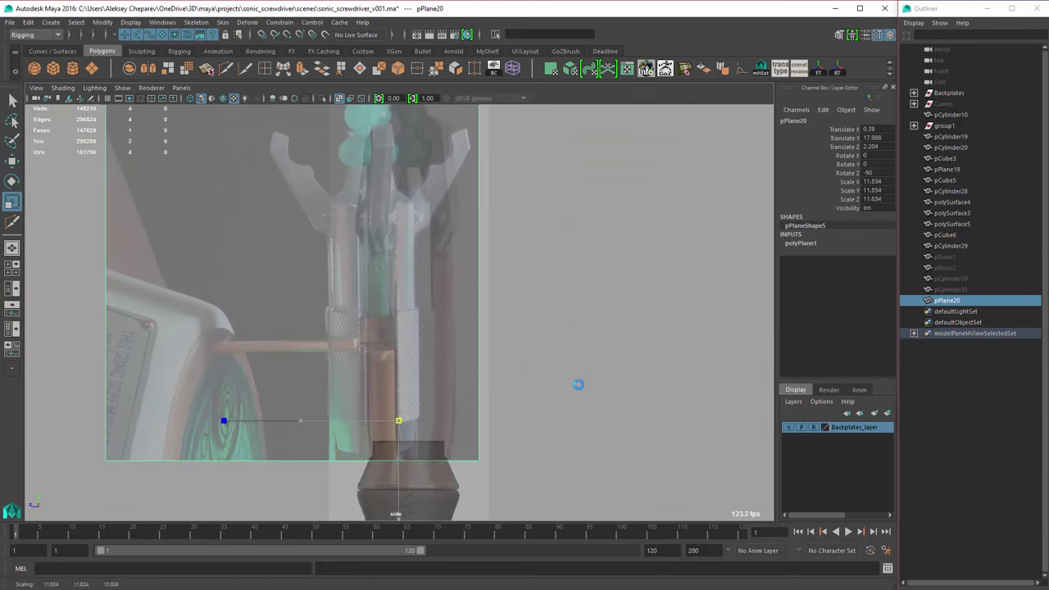
# - Scale the reference plane to about 11.7 and rotate it about -1 in Y to align with the head
pyautogui.moveTo(576, 385); pyautogui.dragTo(519, 377, button='middle')
pyautogui.press('e')
pyautogui.moveTo(534, 372); pyautogui.dragTo(524, 384)
pyautogui.keyDown('alt'); pyautogui.moveTo(420, 148); pyautogui.dragTo(520, 310, button='middle'); pyautogui.keyUp('alt')
pyautogui.press('e')
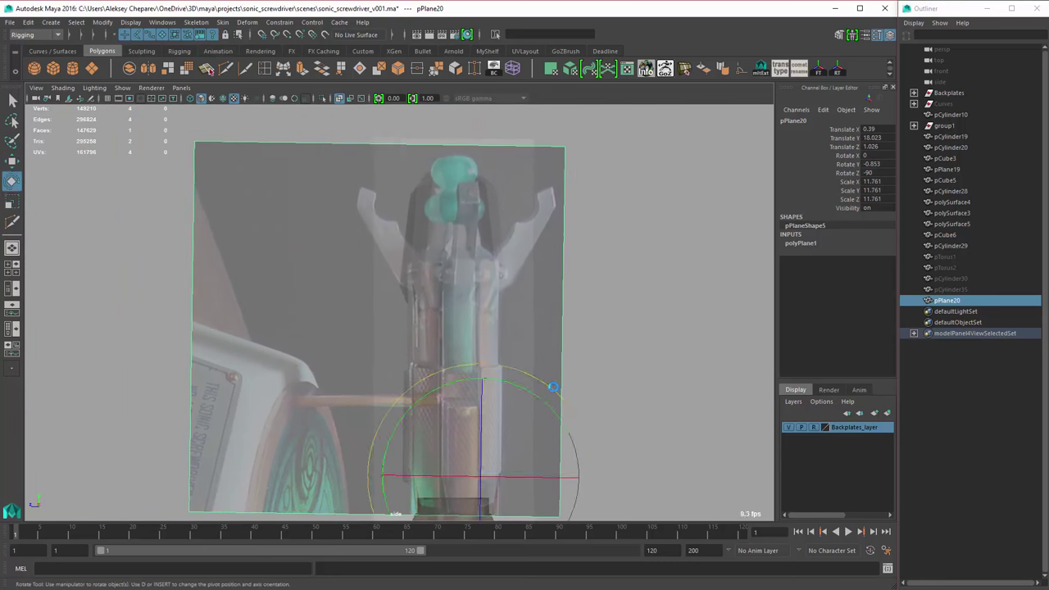
pyautogui.moveTo(524, 320); pyautogui.dragTo(621, 412)
pyautogui.press('r')
pyautogui.moveTo(563, 330); pyautogui.dragTo(602, 322)
pyautogui.press('e')
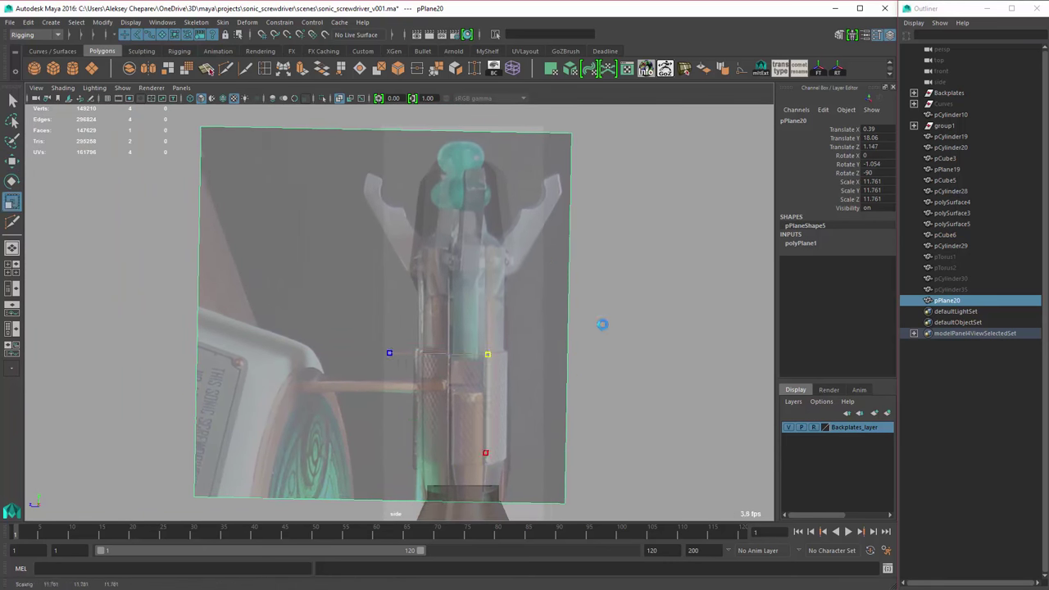
# - Unhide all objects and push the plane back to Translate X -57.102 in perspective
pyautogui.press('space')
pyautogui.press('w')
pyautogui.hotkey('ctrl', '1')
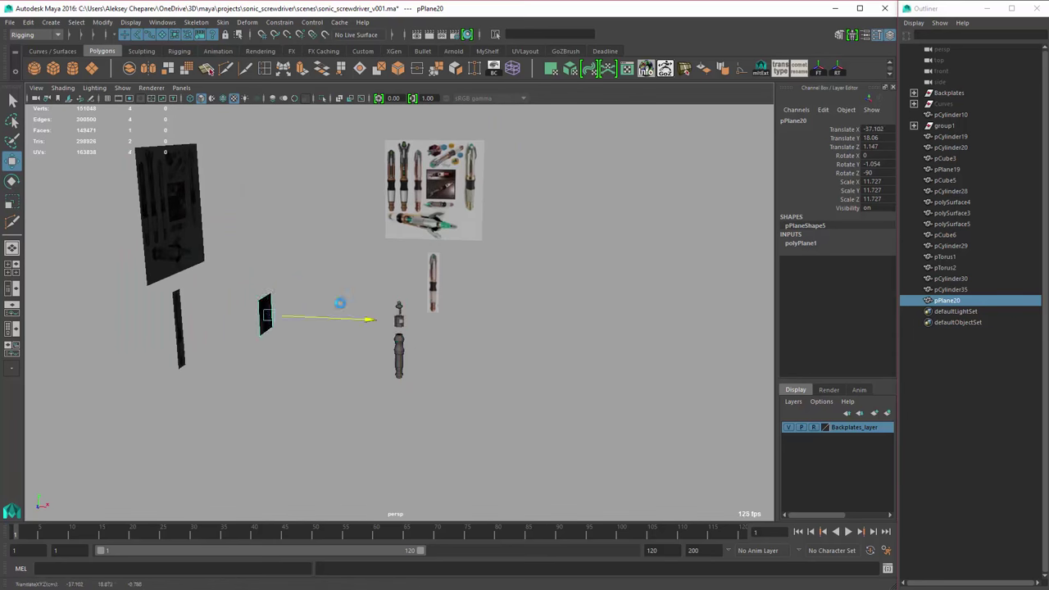
pyautogui.press('space')
pyautogui.scroll(-3, 491, 294)
pyautogui.click(491, 294)
pyautogui.scroll(5, 491, 294)
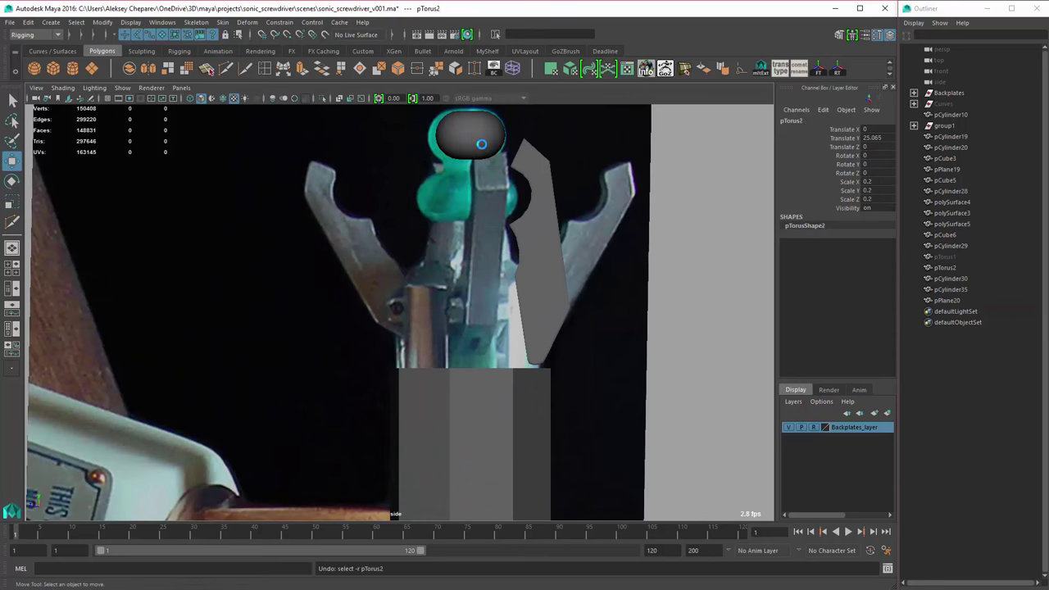
# - Rotate the prong piece pCylinder35 to Rotate X -37.012 to match the reference prong
pyautogui.click(476, 145)
pyautogui.scroll(2, 585, 301)
pyautogui.press('e')
pyautogui.moveTo(566, 347); pyautogui.dragTo(610, 376)
pyautogui.scroll(2, 569, 398)
pyautogui.scroll(3, 610, 376)
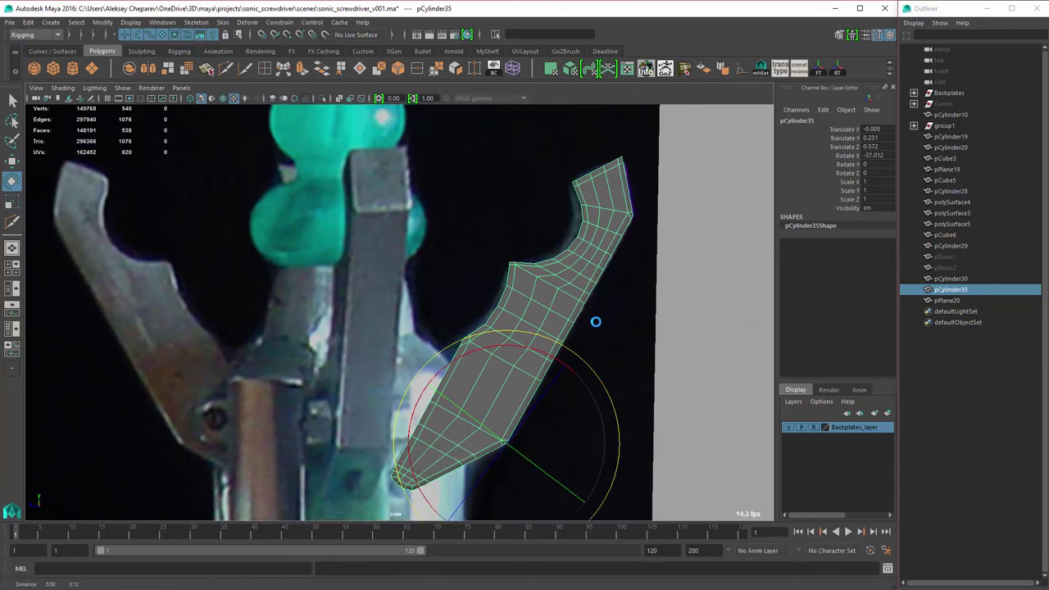
pyautogui.hotkey('ctrl', 'z')
pyautogui.press('w')
pyautogui.scroll(1, 651, 418)
pyautogui.hotkey('ctrl', 'z')
pyautogui.scroll(-4, 468, 363)
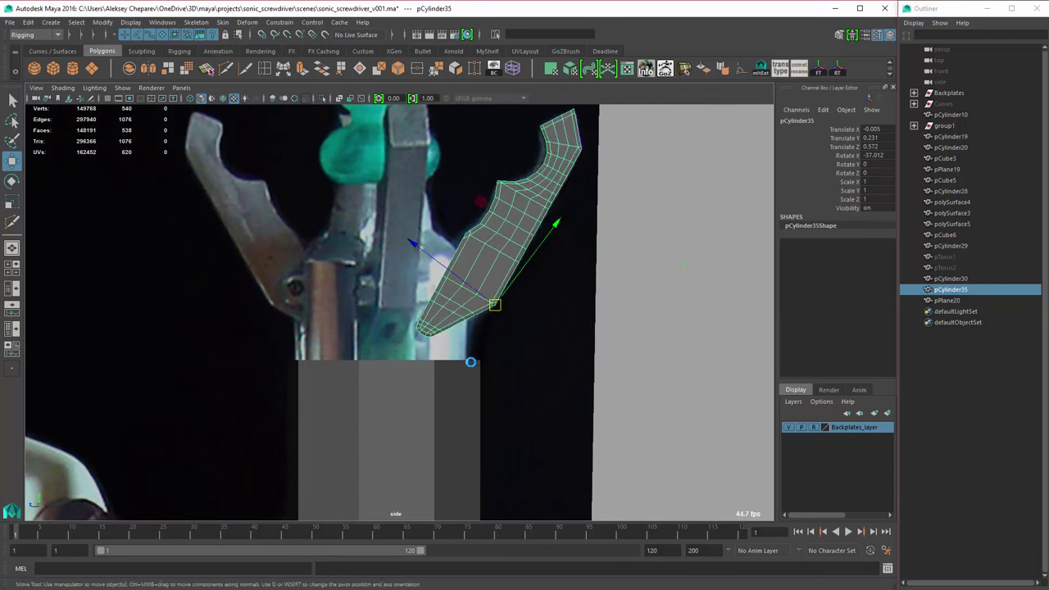
pyautogui.scroll(3, 461, 332)
# - Step back through the prong's lattice and tip vertex edits
pyautogui.press('F9')
pyautogui.press('q')
pyautogui.scroll(2, 426, 311)
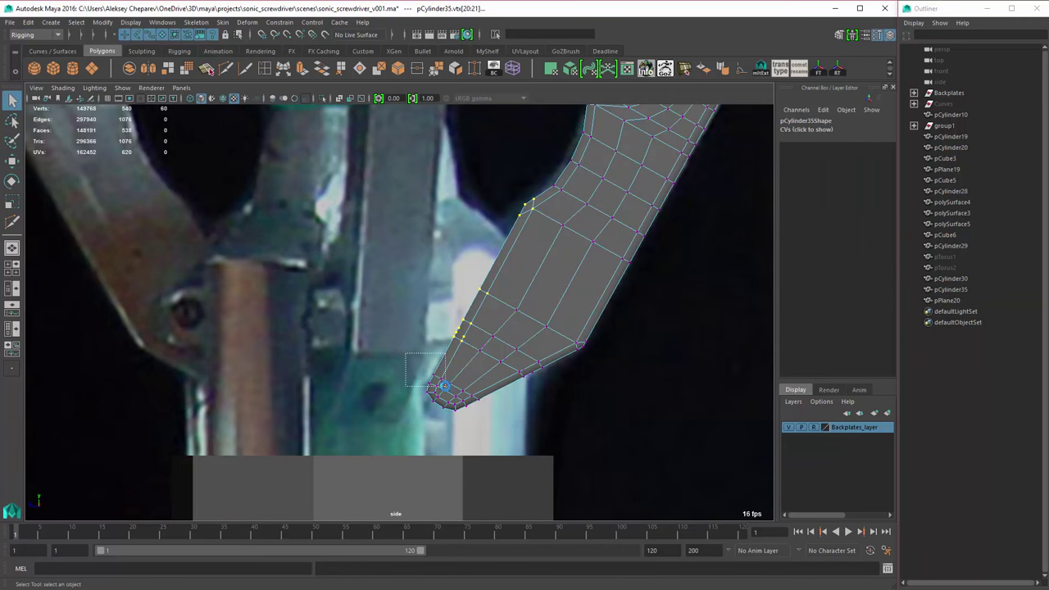
pyautogui.hotkey('ctrl', 'z')
pyautogui.hotkey('ctrl', 'z')
pyautogui.hotkey('ctrl', 'z')
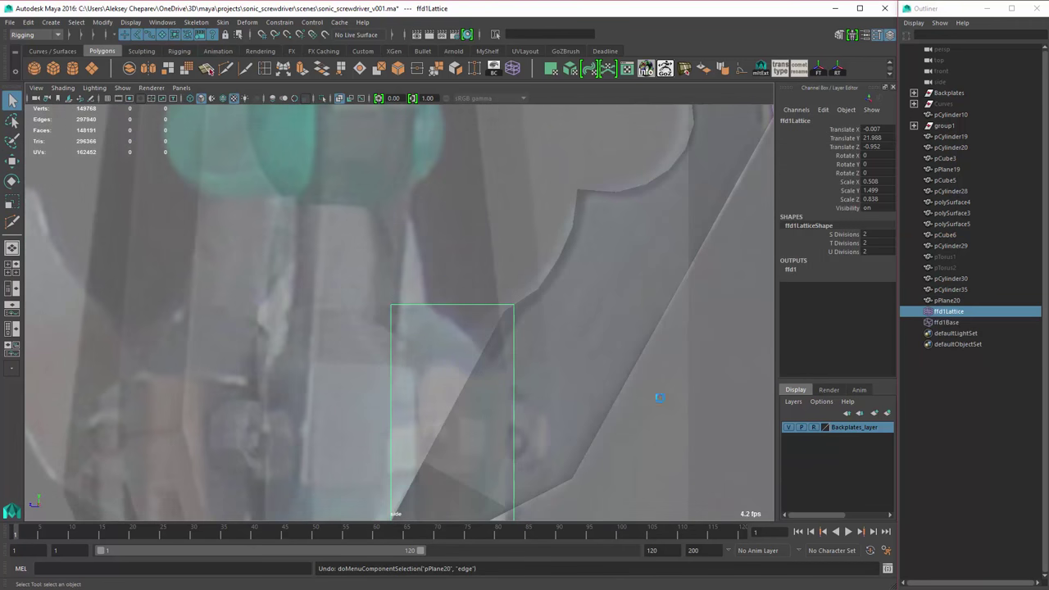
pyautogui.hotkey('ctrl', 'z')
pyautogui.hotkey('ctrl', 'z')
pyautogui.hotkey('ctrl', 'z')
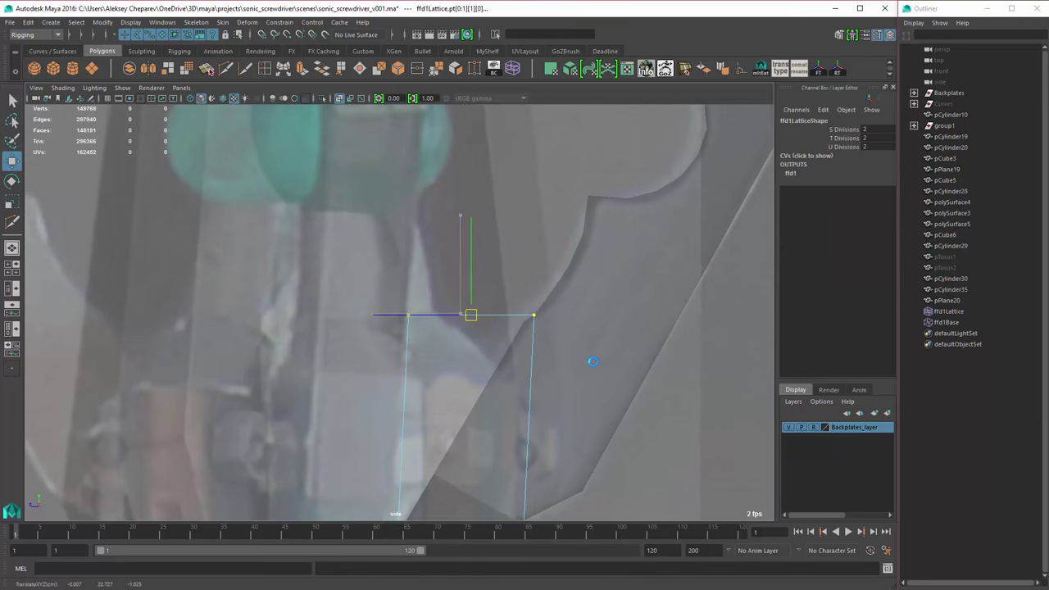
pyautogui.hotkey('ctrl', 'z')
pyautogui.hotkey('ctrl', 'z')
pyautogui.hotkey('ctrl', 'z')
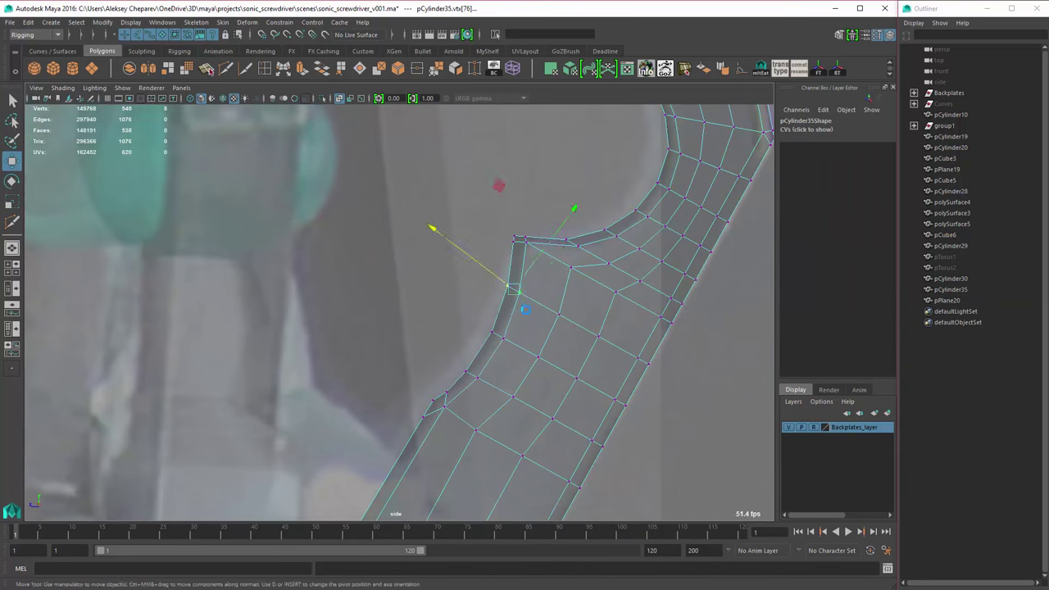
pyautogui.hotkey('ctrl', 'z')
pyautogui.hotkey('ctrl', 'z')
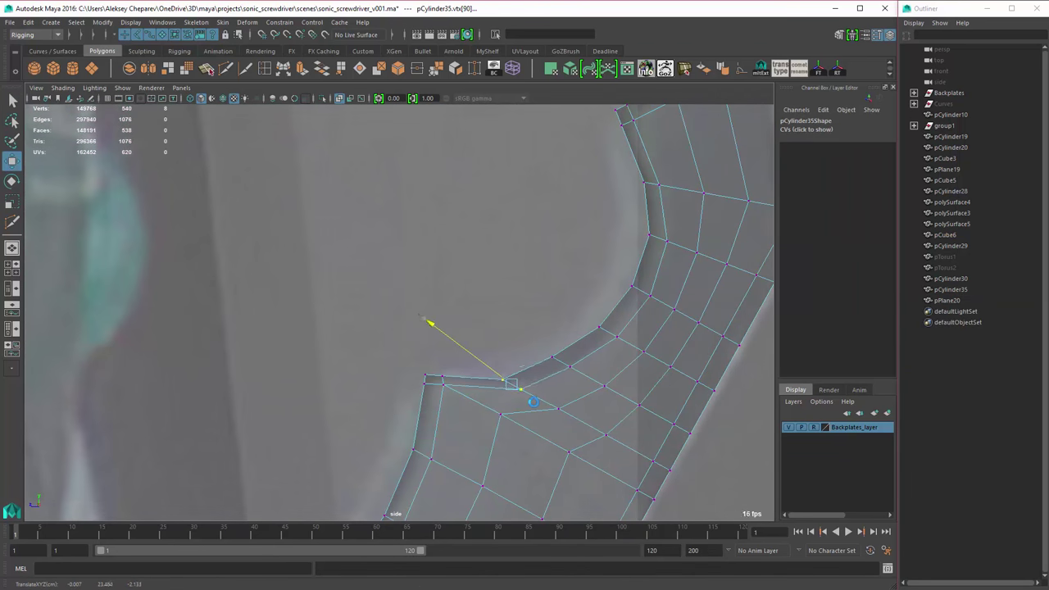
pyautogui.hotkey('ctrl', 'z')
# - Reapply the FFD lattice, its point adjustments and the tip vertex moves on the prong
pyautogui.hotkey('shift', 'z')
pyautogui.hotkey('shift', 'z')
pyautogui.hotkey('shift', 'z')
pyautogui.hotkey('shift', 'z')
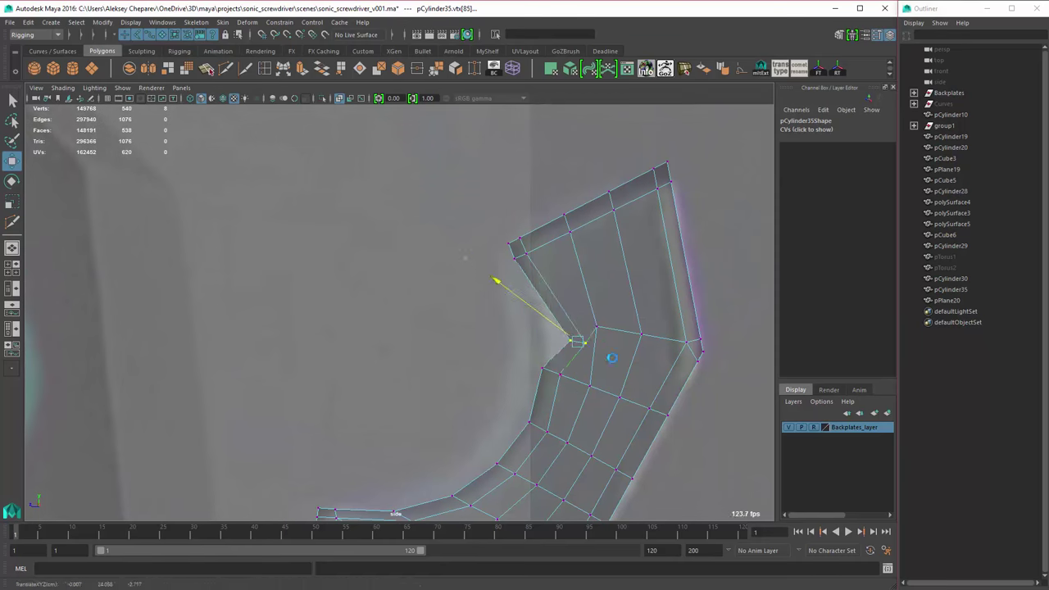
pyautogui.hotkey('shift', 'z')
pyautogui.hotkey('shift', 'z')
pyautogui.hotkey('shift', 'z')
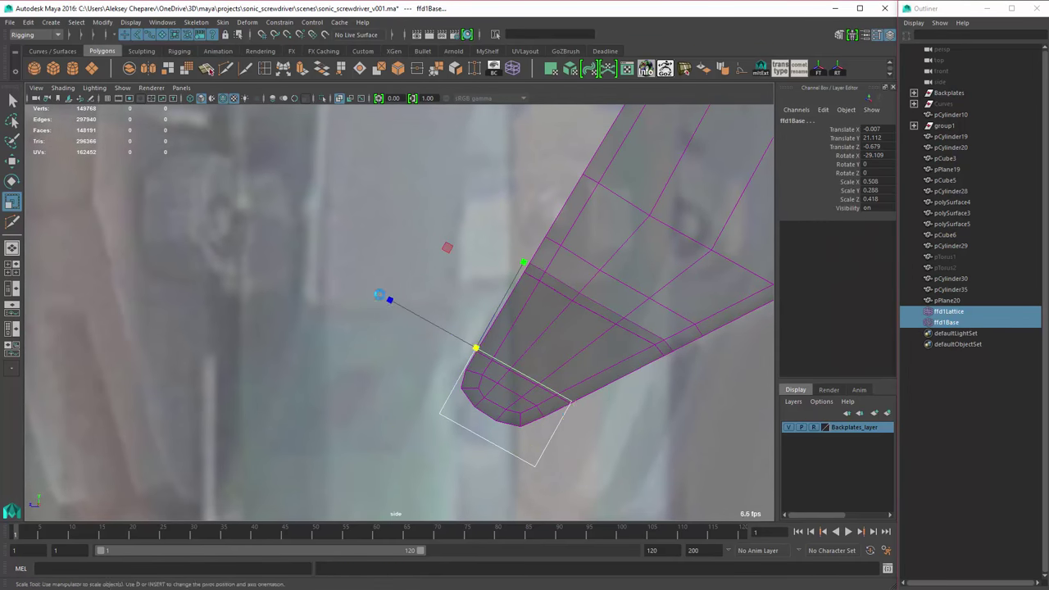
pyautogui.hotkey('shift', 'z')
pyautogui.hotkey('shift', 'z')
pyautogui.hotkey('shift', 'z')
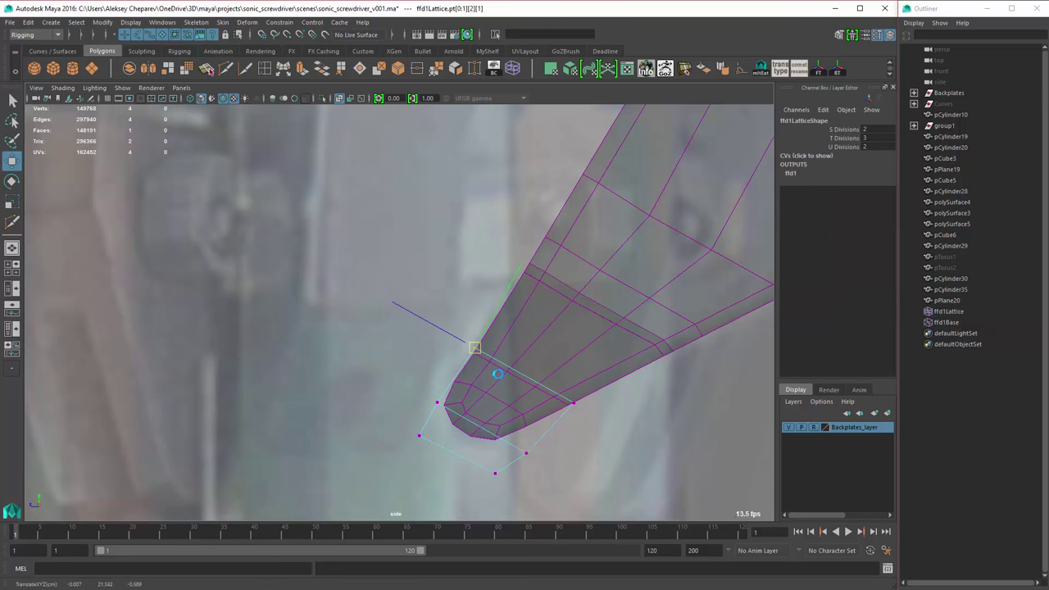
pyautogui.hotkey('shift', 'z')
pyautogui.hotkey('shift', 'z')
pyautogui.hotkey('shift', 'z')
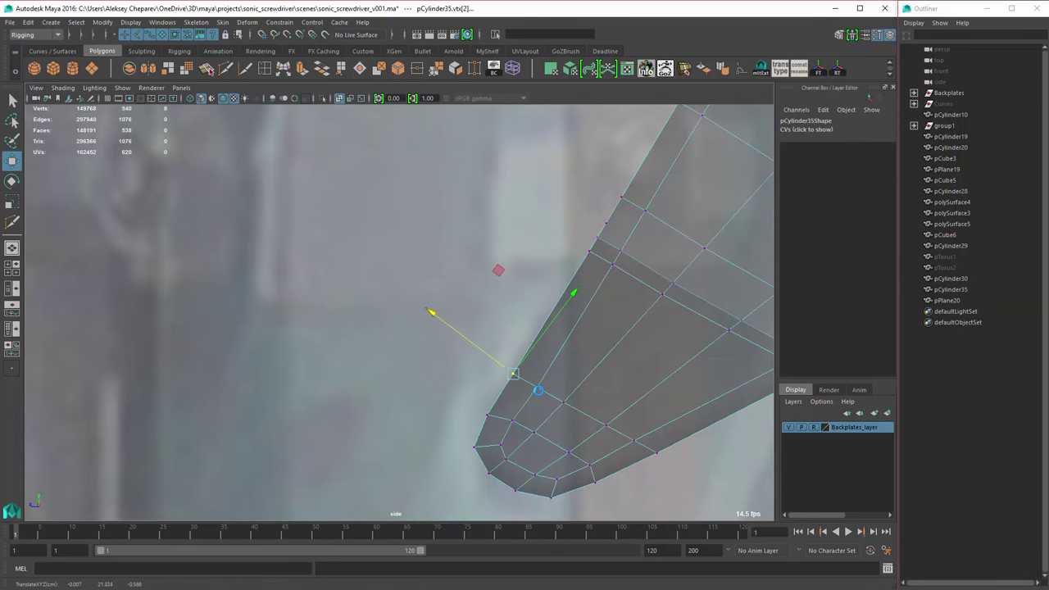
pyautogui.hotkey('shift', 'z')
pyautogui.hotkey('shift', 'z')
pyautogui.hotkey('shift', 'z')
pyautogui.hotkey('shift', 'z')
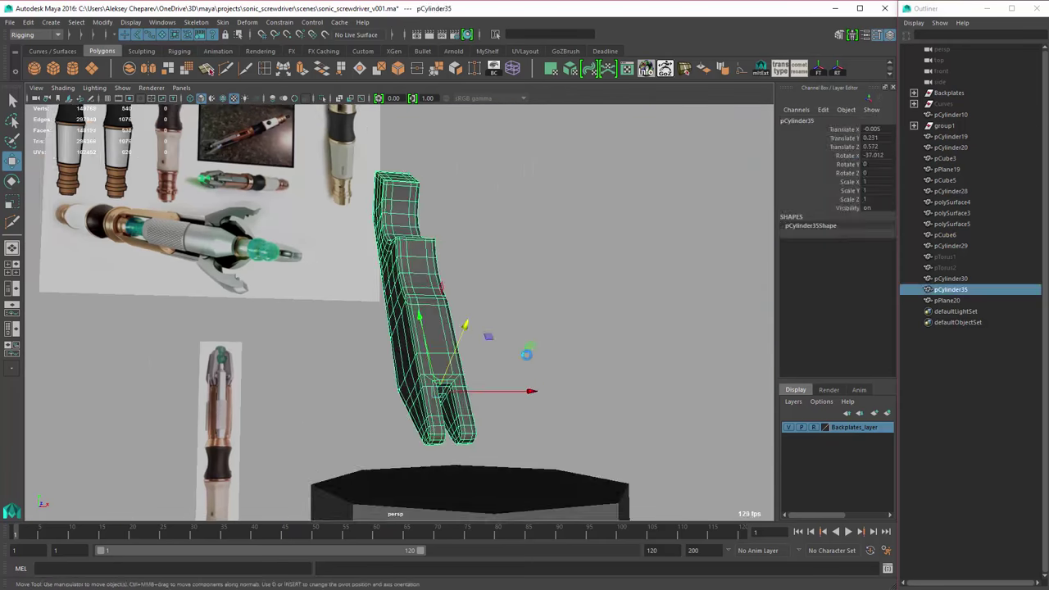
pyautogui.hotkey('shift', 'z')
pyautogui.hotkey('shift', 'z')
pyautogui.hotkey('shift', 'z')
pyautogui.hotkey('shift', 'z')
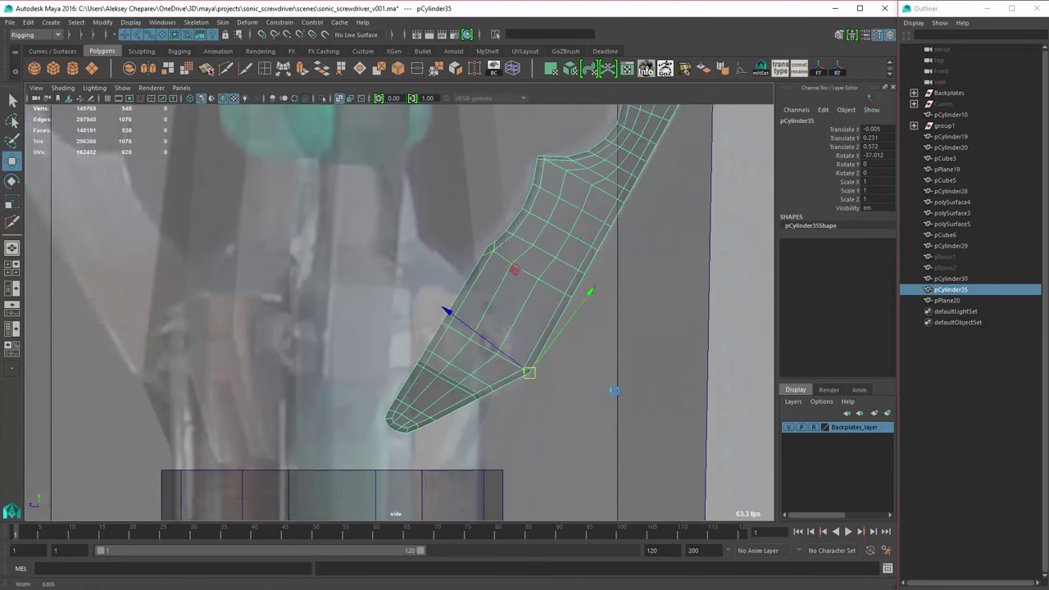
pyautogui.hotkey('shift', 'z')
pyautogui.hotkey('shift', 'z')
pyautogui.hotkey('shift', 'z')
pyautogui.hotkey('shift', 'z')
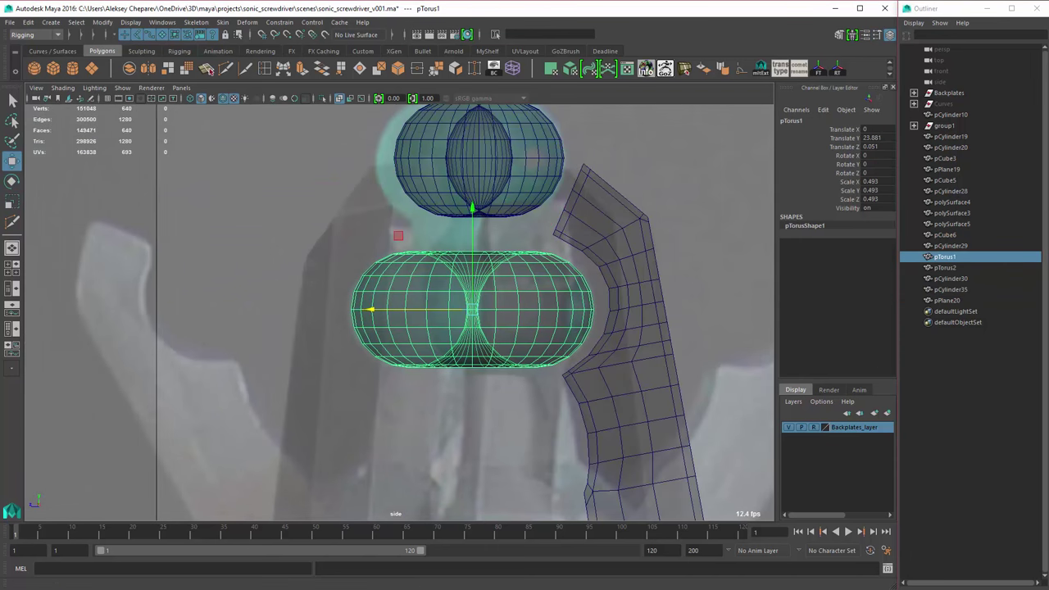
# - Turn off X-Ray and scale pTorus1 to 0.506 and pTorus2 to 0.224, using a helper circle
pyautogui.hotkey('alt', 'x')
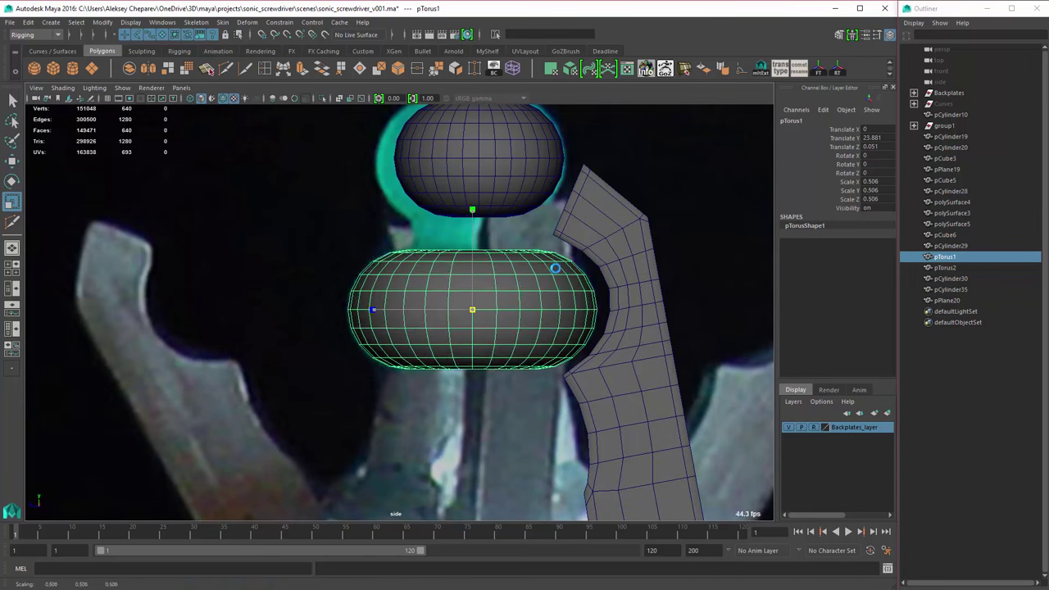
pyautogui.hotkey('shift', 'z')
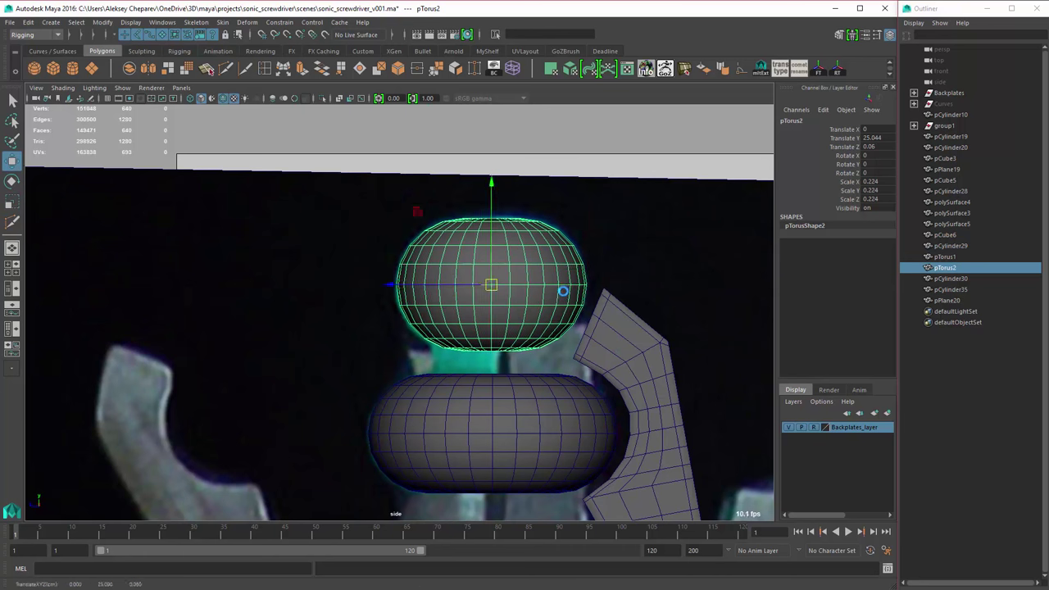
pyautogui.hotkey('shift', 'z')
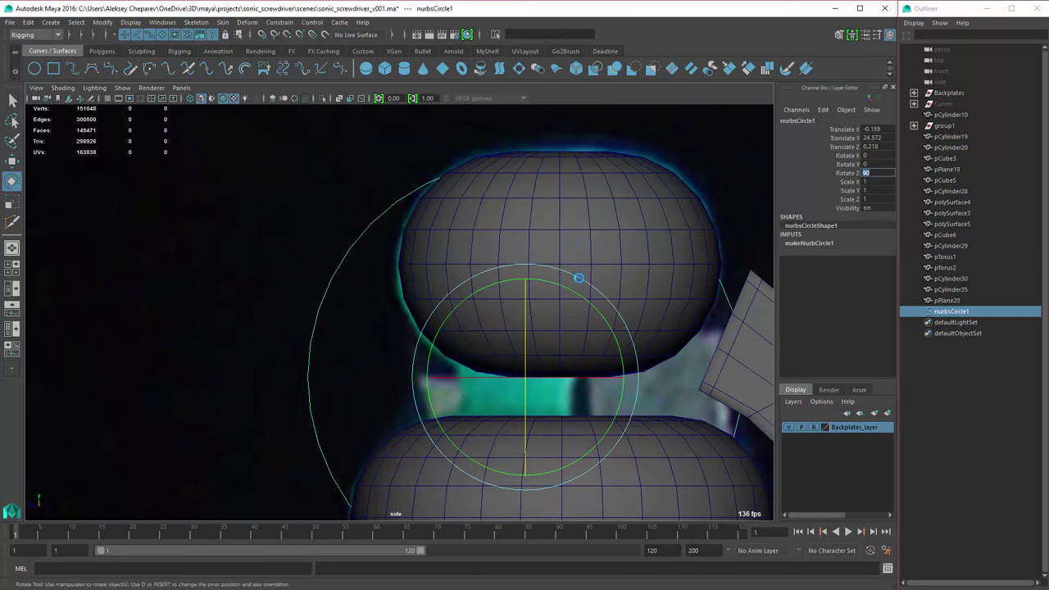
pyautogui.hotkey('shift', 'z')
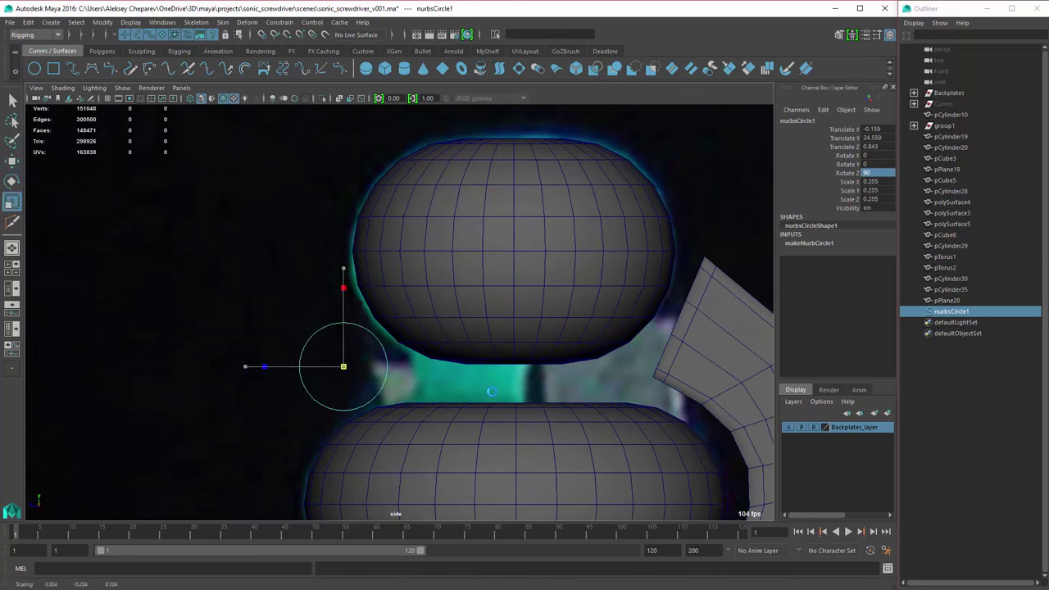
pyautogui.hotkey('shift', 'z')
pyautogui.hotkey('shift', 'z')
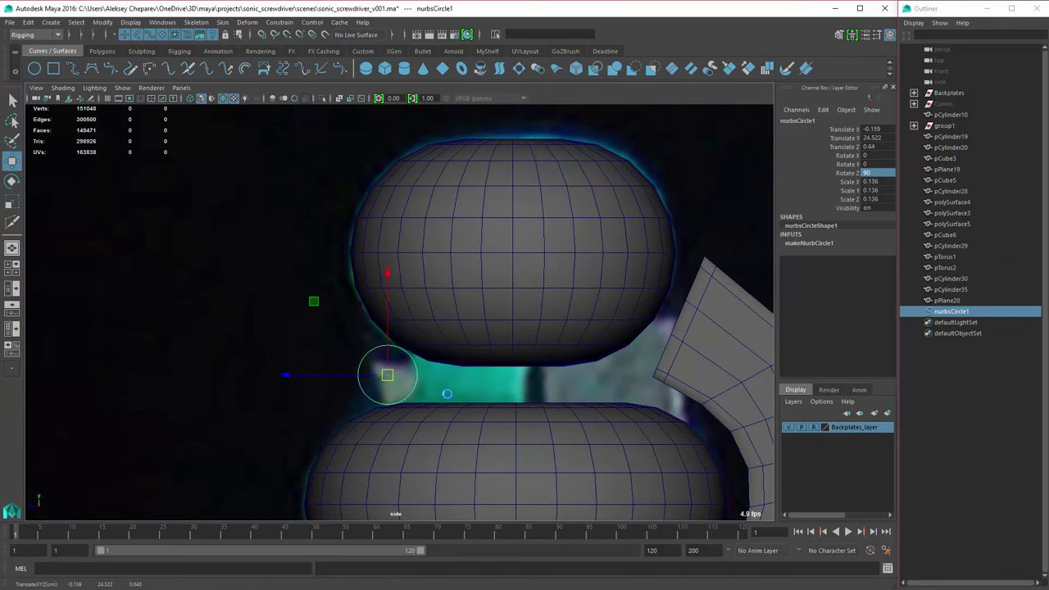
pyautogui.hotkey('shift', 'z')
pyautogui.hotkey('shift', 'z')
pyautogui.hotkey('shift', 'z')
pyautogui.hotkey('shift', 'z')
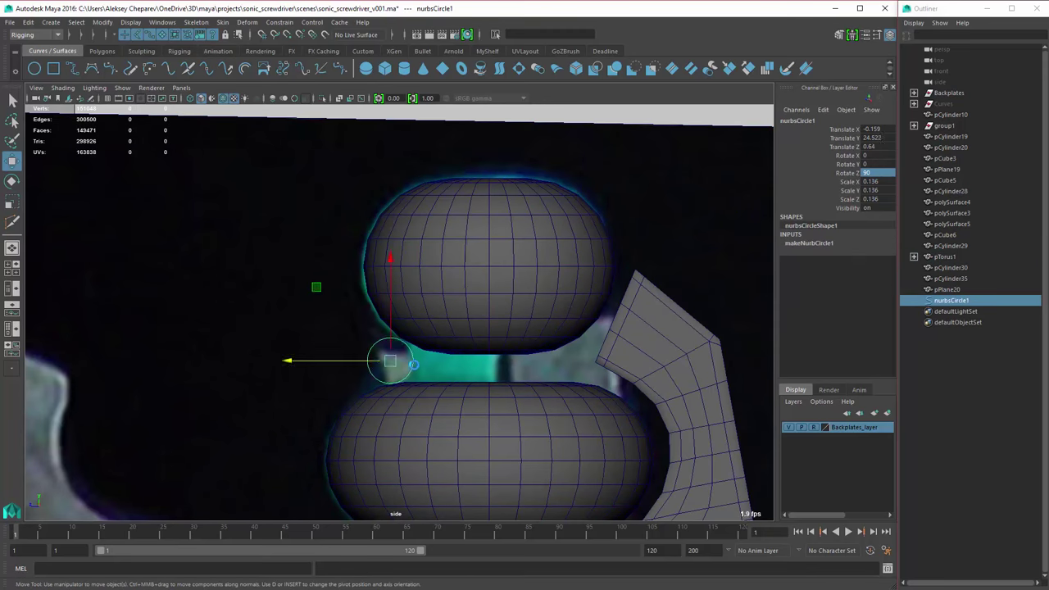
pyautogui.hotkey('shift', 'z')
pyautogui.hotkey('shift', 'z')
pyautogui.hotkey('shift', 'z')
pyautogui.hotkey('shift', 'z')
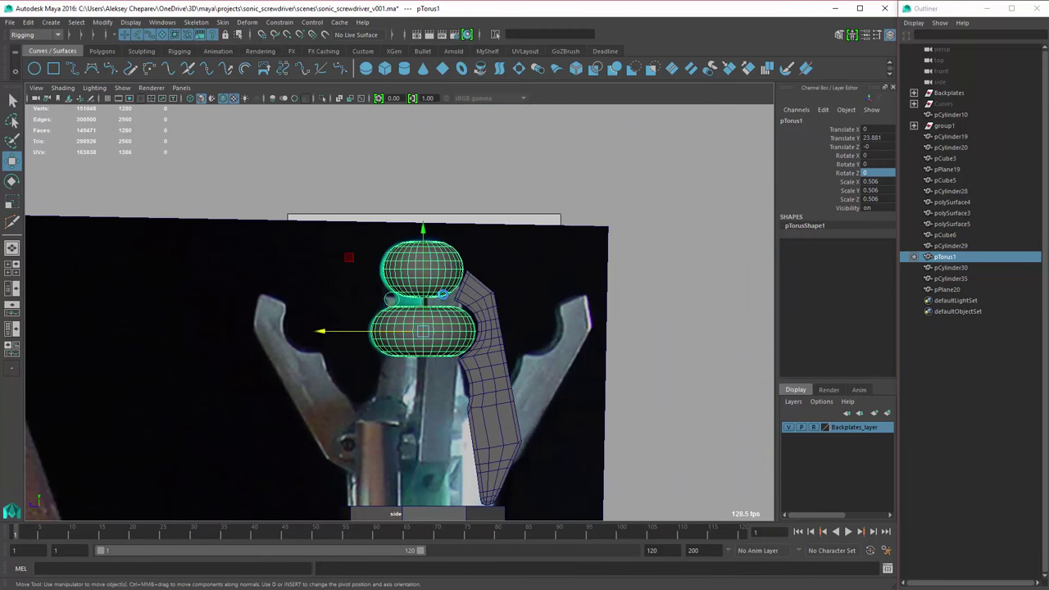
pyautogui.hotkey('shift', 'z')
pyautogui.hotkey('shift', 'z')
pyautogui.hotkey('shift', 'z')
pyautogui.hotkey('shift', 'z')
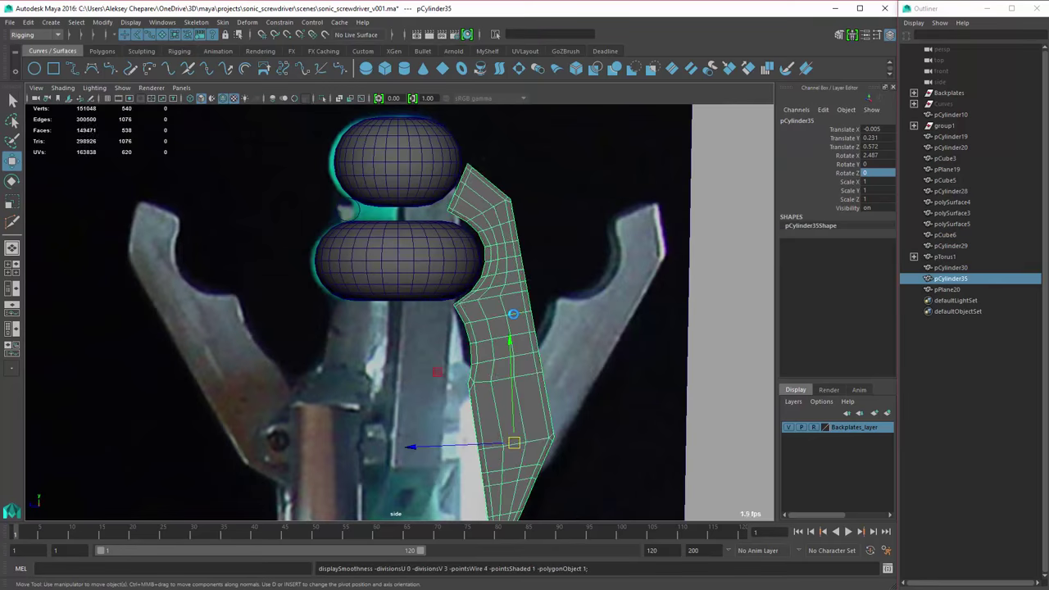
pyautogui.hotkey('shift', 'z')
pyautogui.hotkey('shift', 'z')
pyautogui.hotkey('shift', 'z')
pyautogui.hotkey('shift', 'z')
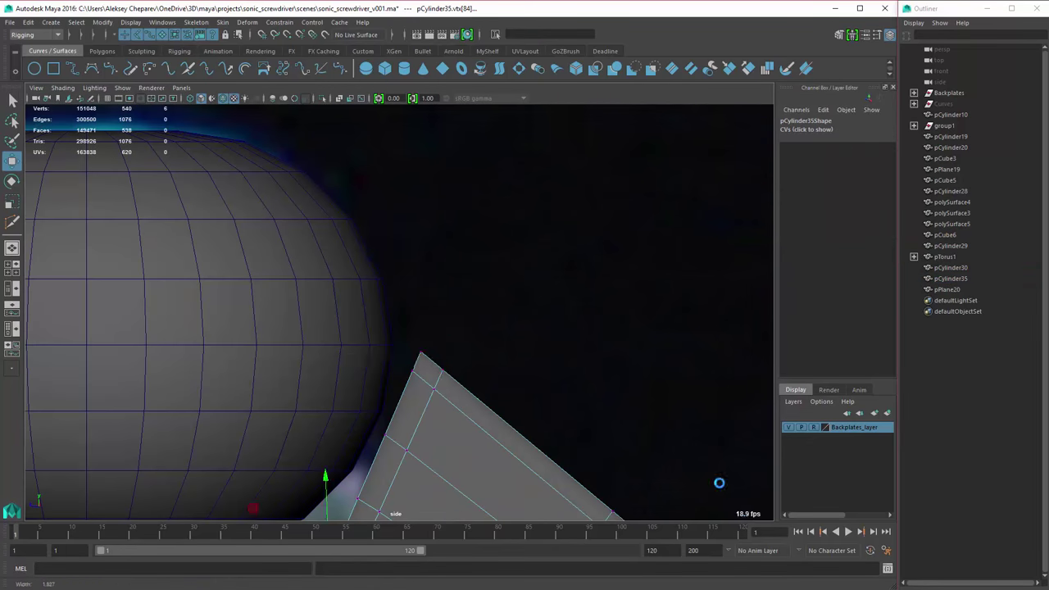
# - Fill the upper torus's top hole and poke the cap face to a centre point
pyautogui.moveTo(397, 367); pyautogui.dragTo(424, 354, button='right')
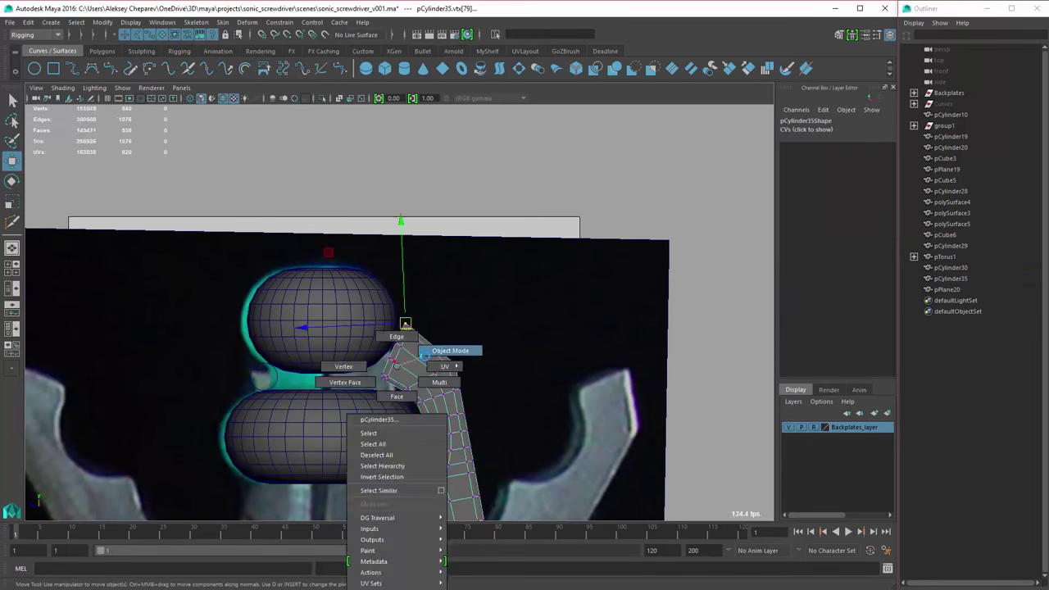
pyautogui.hotkey('shift', 'z')
pyautogui.hotkey('shift', 'z')
pyautogui.hotkey('shift', 'z')
pyautogui.hotkey('shift', 'z')
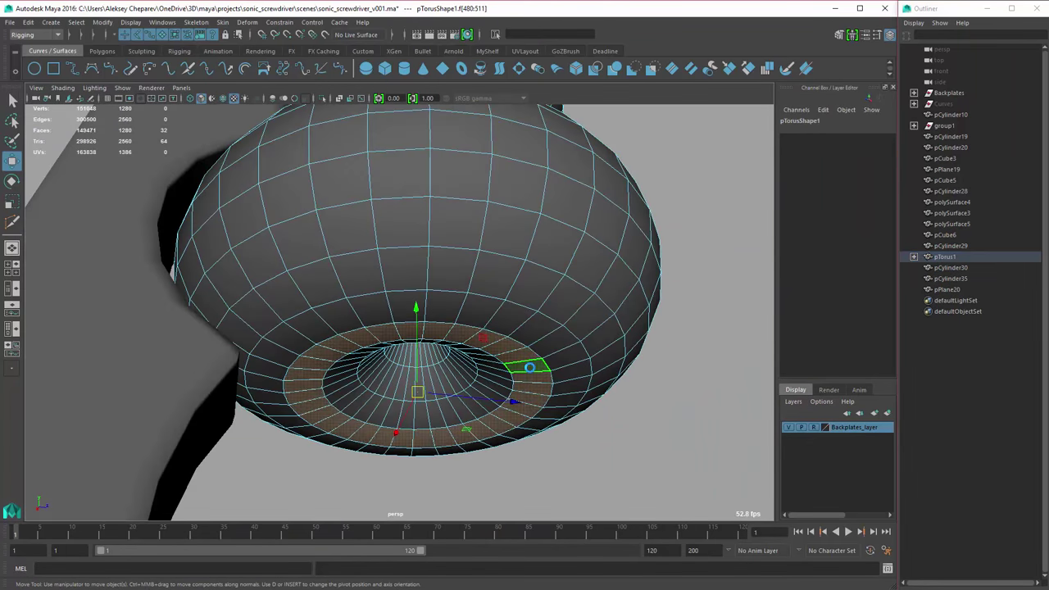
pyautogui.hotkey('shift', 'z')
pyautogui.hotkey('shift', 'z')
pyautogui.hotkey('shift', 'z')
pyautogui.hotkey('shift', 'z')
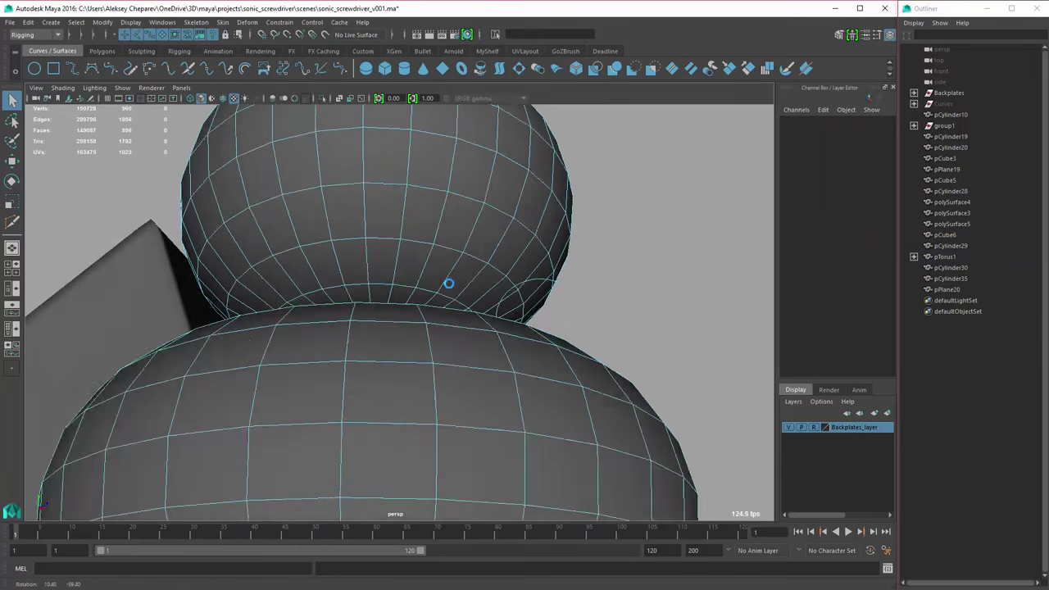
pyautogui.hotkey('shift', 'z')
pyautogui.hotkey('shift', 'z')
pyautogui.hotkey('shift', 'z')
pyautogui.hotkey('shift', 'z')
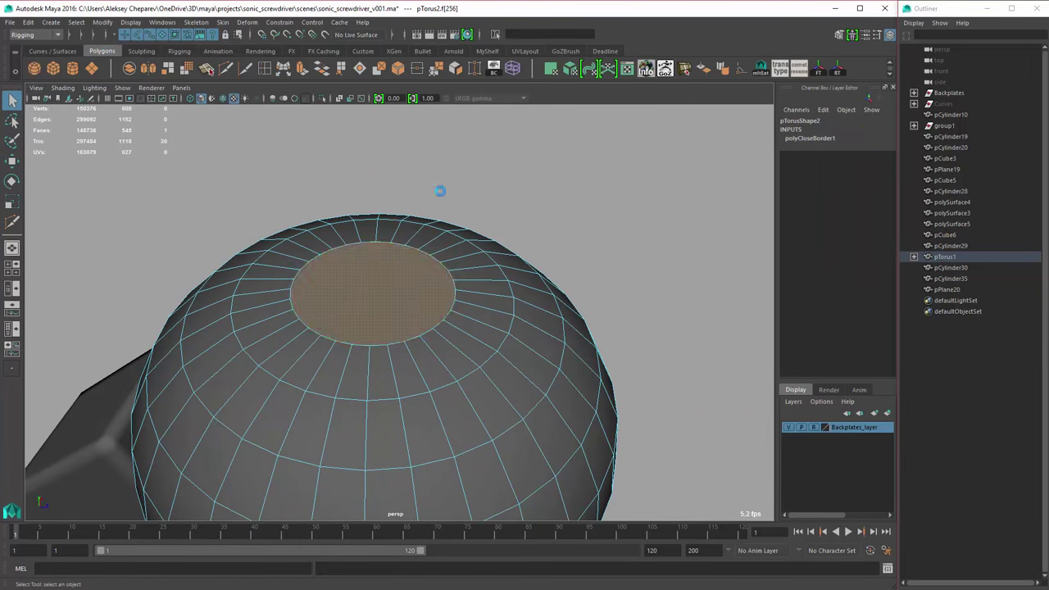
pyautogui.moveTo(387, 450); pyautogui.dragTo(445, 246, button='right')
# - Insert an edge loop around pTorus2 and isolate it in top view
pyautogui.keyDown('alt'); pyautogui.moveTo(546, 318); pyautogui.dragTo(369, 238); pyautogui.keyUp('alt')
pyautogui.keyDown('shift'); pyautogui.moveTo(369, 238); pyautogui.dragTo(203, 233, button='right'); pyautogui.keyUp('shift')
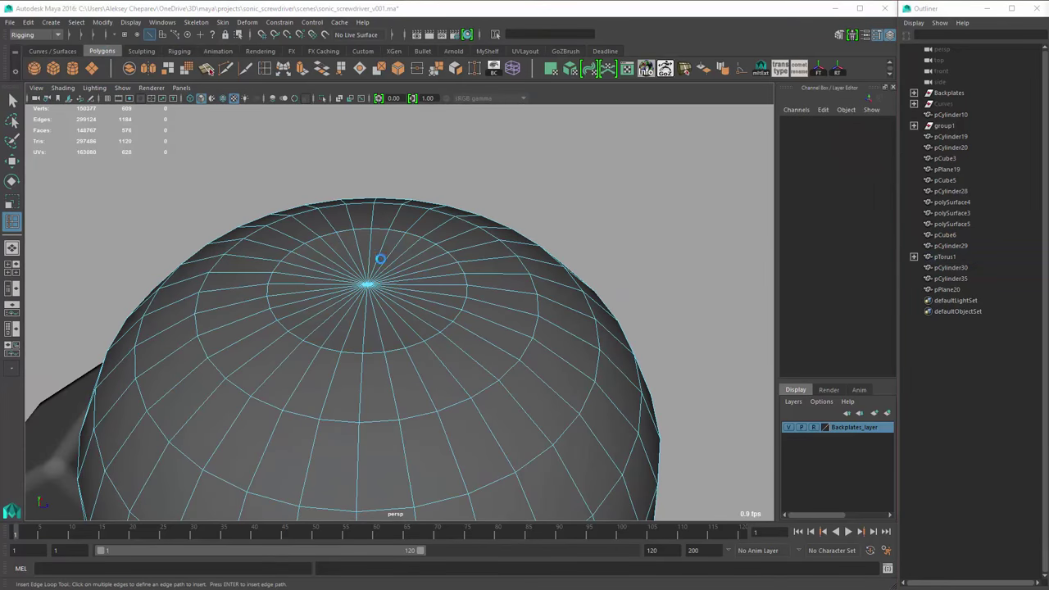
pyautogui.hotkey('shift', 'z')
pyautogui.hotkey('shift', 'z')
pyautogui.hotkey('shift', 'z')
pyautogui.hotkey('shift', 'z')
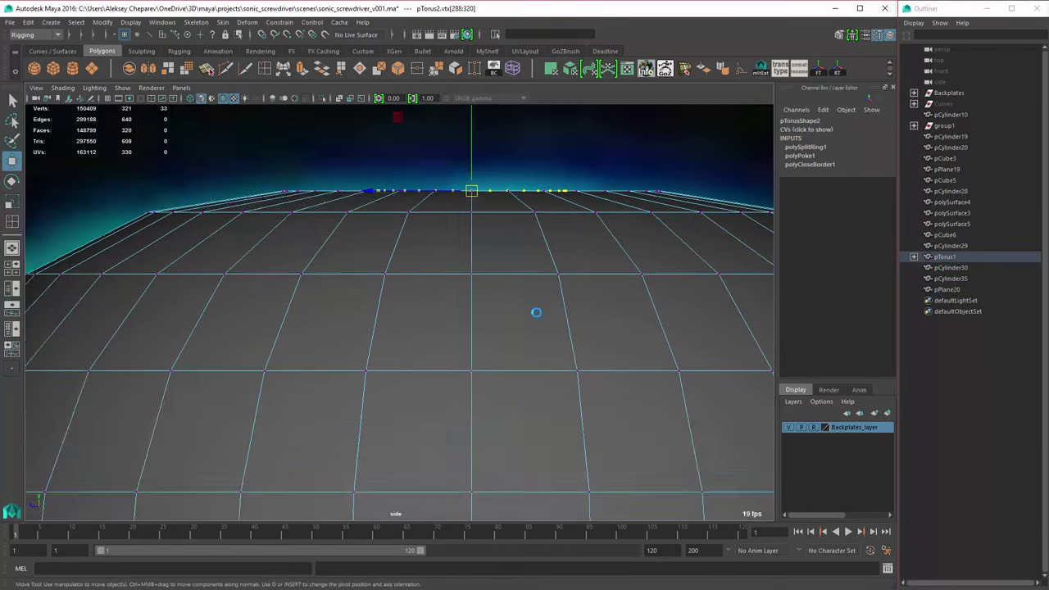
pyautogui.hotkey('shift', 'z')
pyautogui.hotkey('shift', 'z')
pyautogui.hotkey('shift', 'z')
pyautogui.hotkey('shift', 'z')
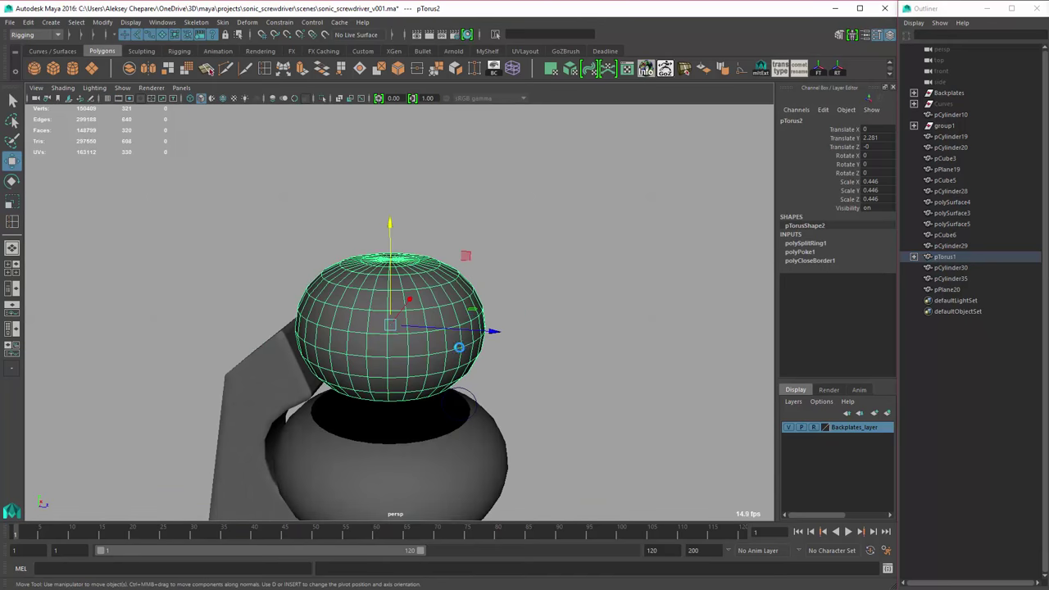
pyautogui.hotkey('shift', 'z')
pyautogui.hotkey('shift', 'z')
pyautogui.hotkey('shift', 'z')
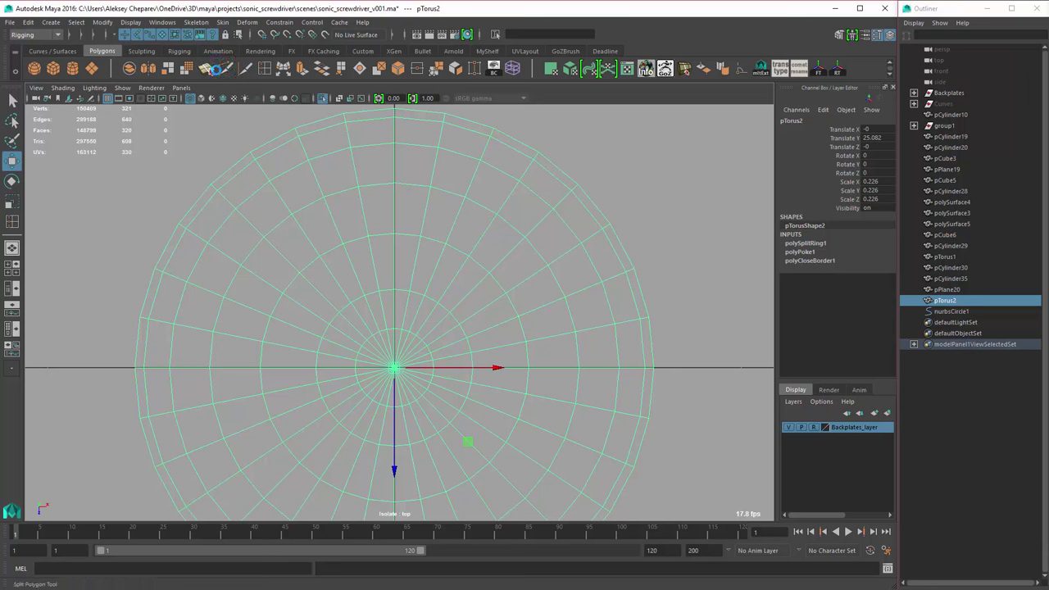
# - Multi-Cut new lines across the top of the pTorus2 dome
pyautogui.press('F9')
pyautogui.scroll(3, 543, 380)
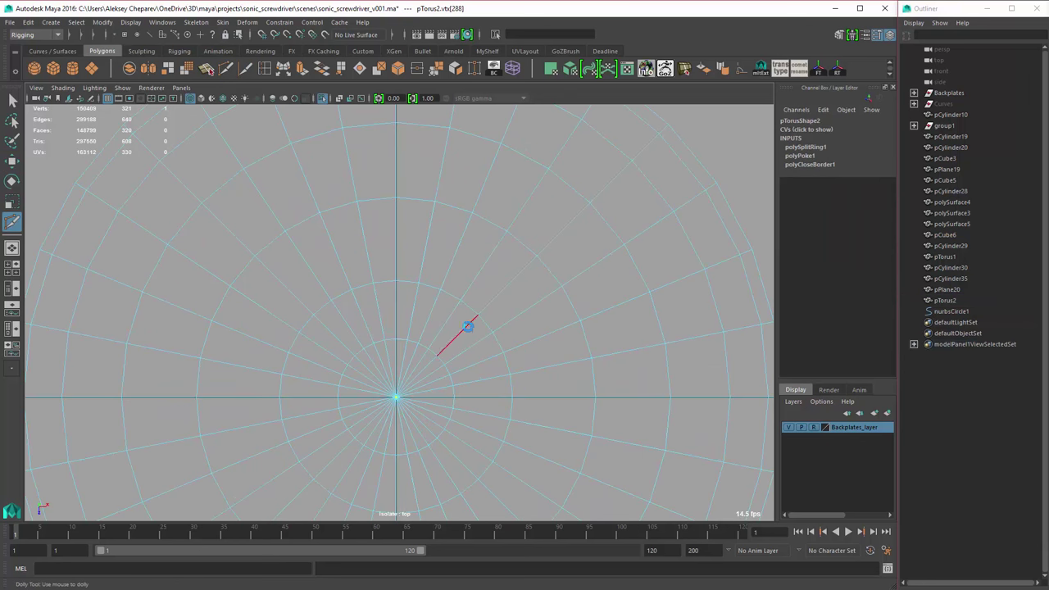
pyautogui.keyDown('alt'); pyautogui.moveTo(467, 327); pyautogui.dragTo(461, 406, button='middle'); pyautogui.keyUp('alt')
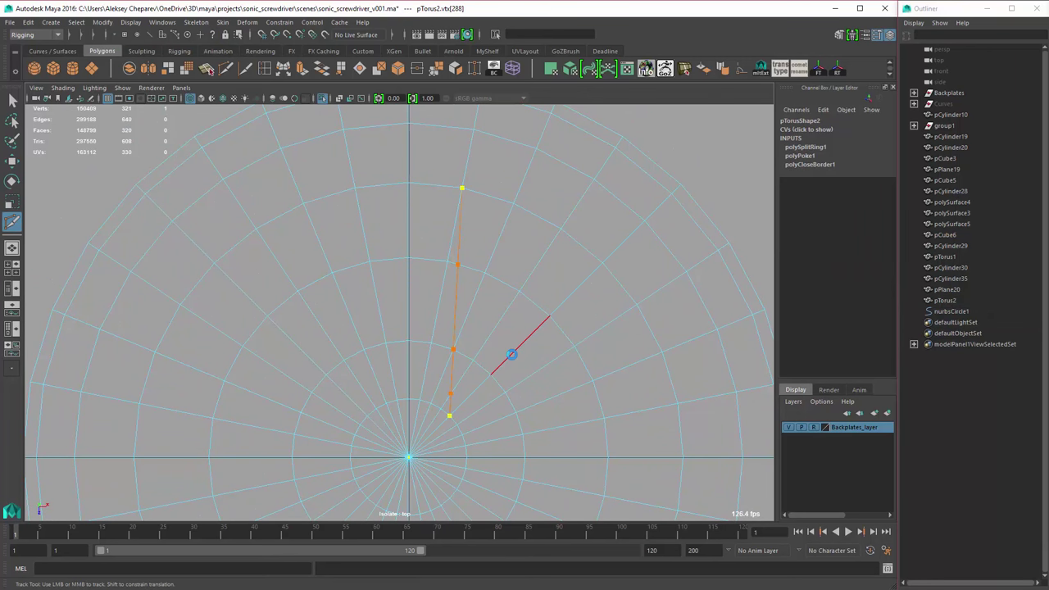
pyautogui.press('Return')
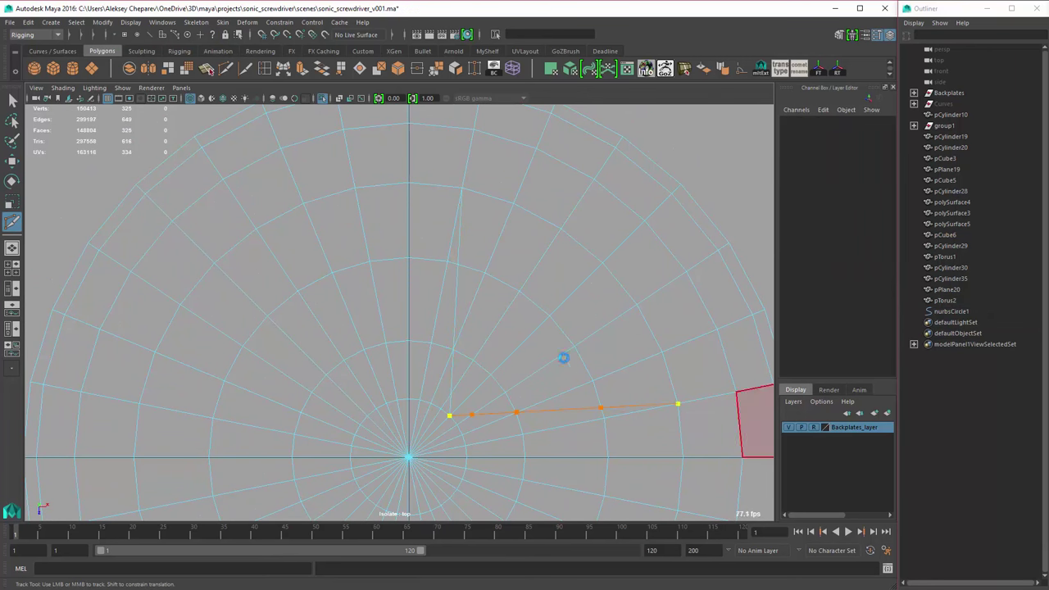
pyautogui.press('Return')
pyautogui.click(513, 203)
pyautogui.click(491, 375)
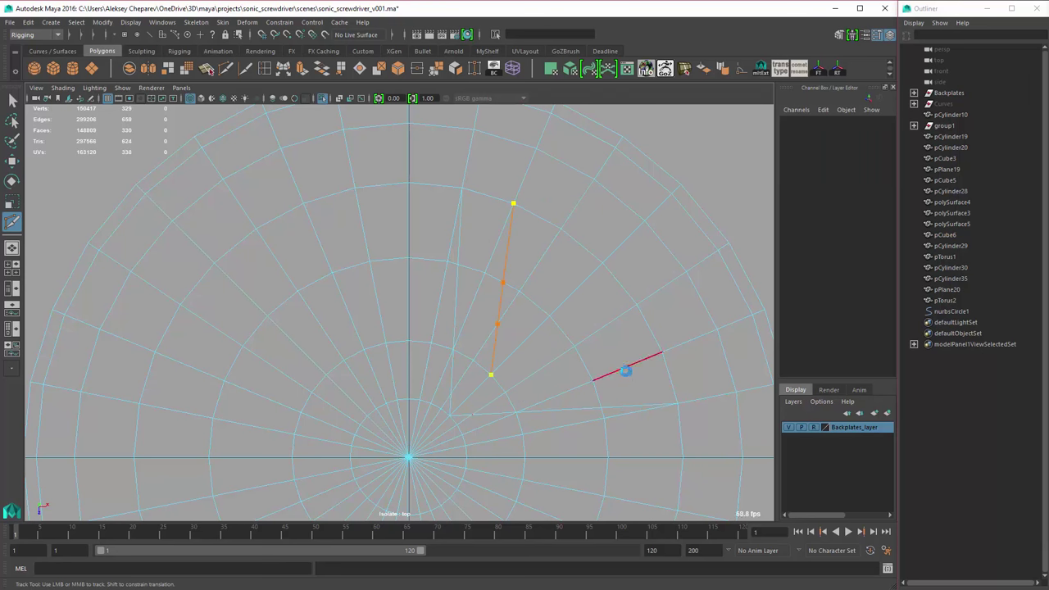
pyautogui.press('Return')
pyautogui.click(561, 229)
pyautogui.click(550, 315)
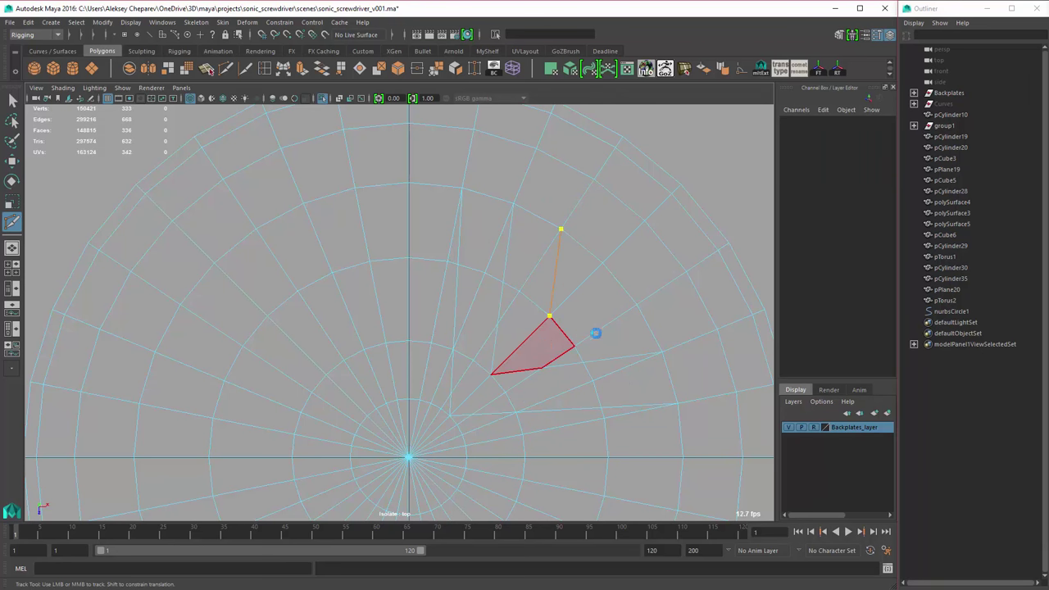
pyautogui.scroll(-2, 594, 328)
pyautogui.press('q')
# - Delete the unwanted edge on the dome's top
pyautogui.moveTo(433, 379); pyautogui.dragTo(434, 348, button='right')
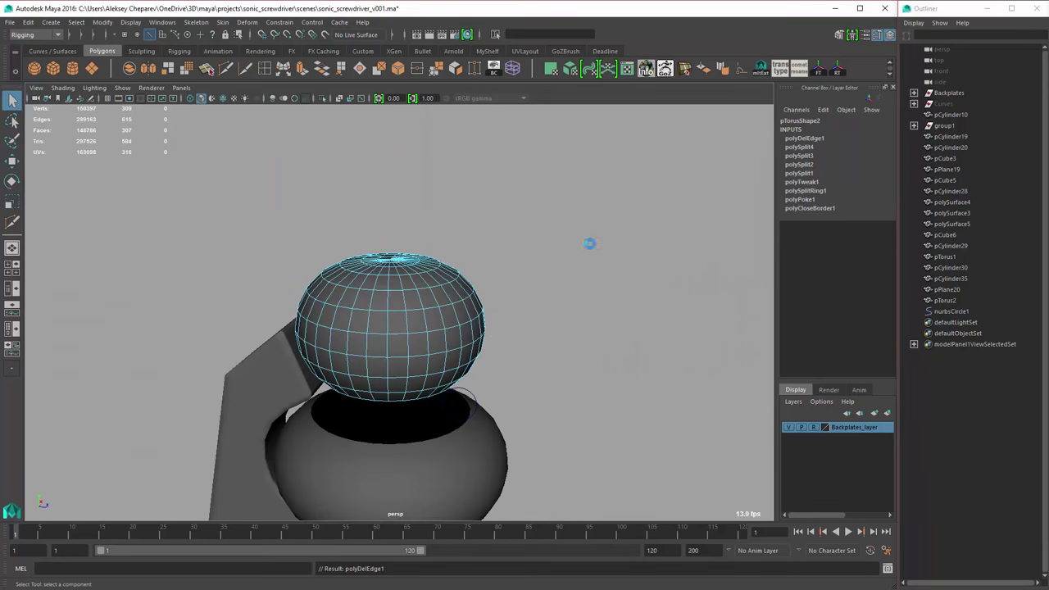
pyautogui.moveTo(515, 304)
pyautogui.keyDown('alt'); pyautogui.mouseDown()
pyautogui.moveTo(484, 355)
pyautogui.moveTo(593, 324)
pyautogui.moveTo(557, 274)
pyautogui.moveTo(522, 298)
pyautogui.moveTo(682, 437)
pyautogui.mouseUp(); pyautogui.keyUp('alt')
pyautogui.scroll(3, 682, 437)
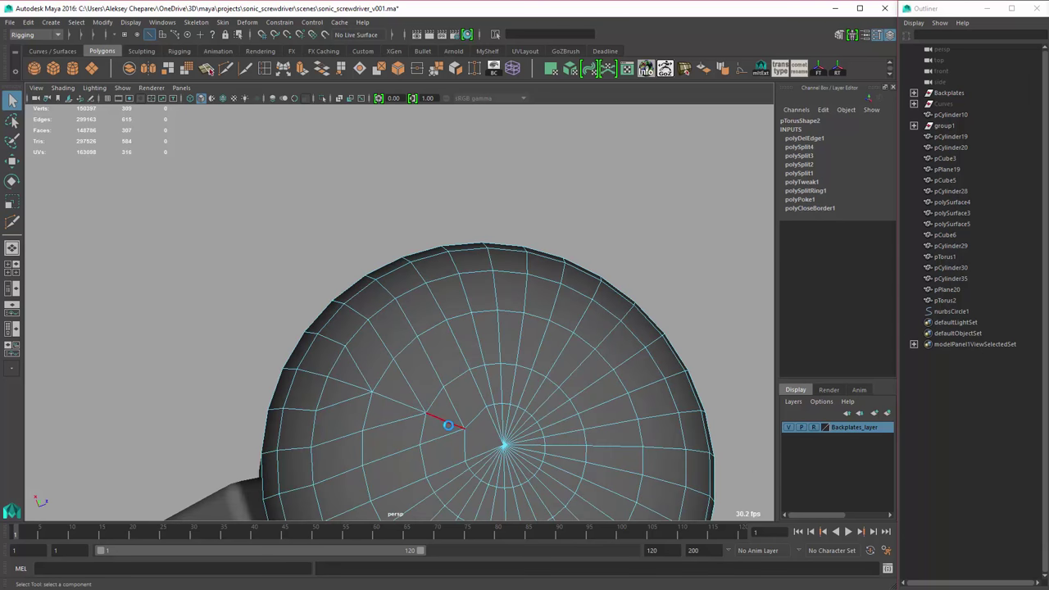
pyautogui.press('Delete')
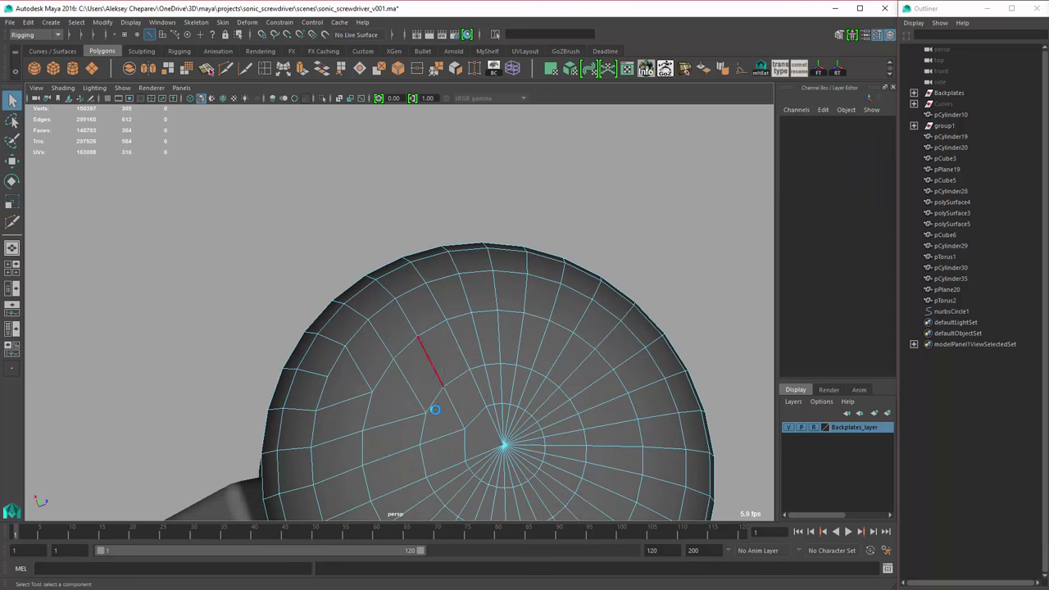
pyautogui.press('space')
pyautogui.scroll(-3, 468, 339)
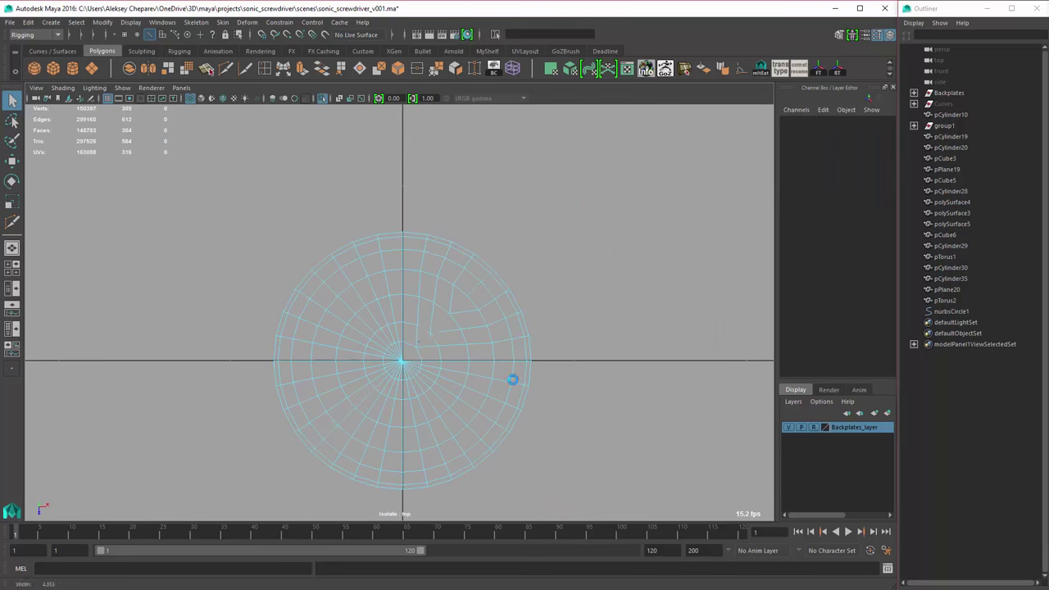
pyautogui.scroll(2, 510, 377)
# - Keep one quarter of the dome faces and delete the other three quarters
pyautogui.rightClick(451, 316)
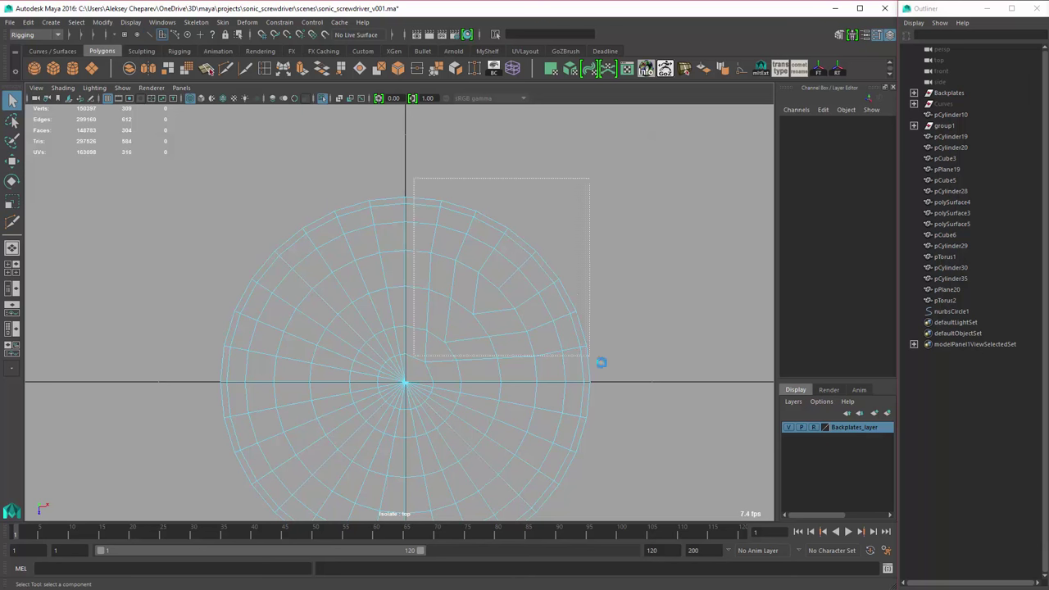
pyautogui.moveTo(601, 363); pyautogui.dragTo(619, 365)
pyautogui.scroll(-3, 276, 237)
pyautogui.press('Delete')
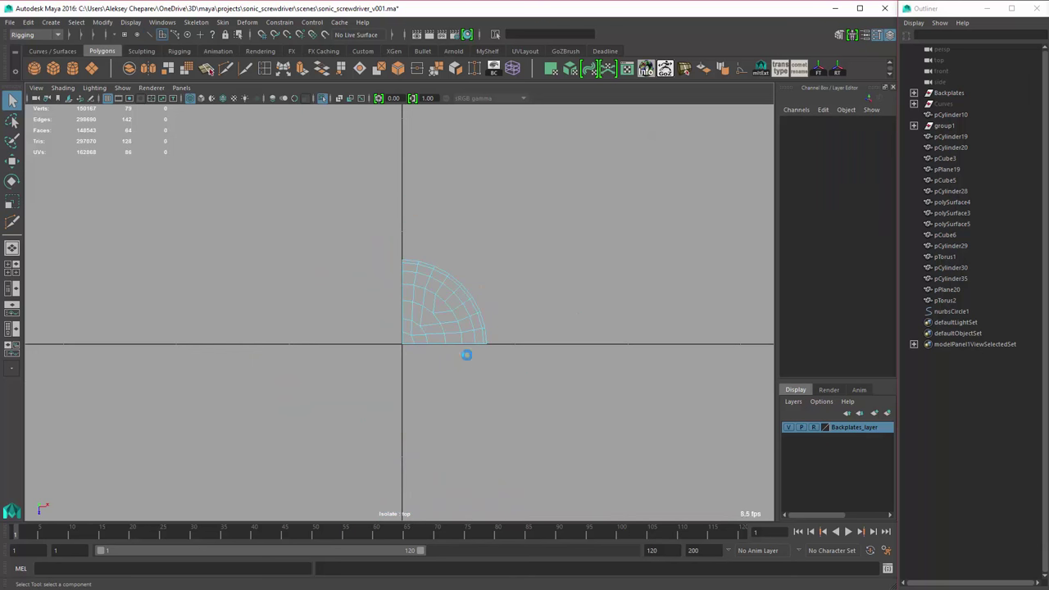
pyautogui.moveTo(442, 317); pyautogui.dragTo(483, 299, button='right')
# - Duplicate and rotate the quarter three times, then combine all four into pTorus6
pyautogui.hotkey('ctrl', 'd')
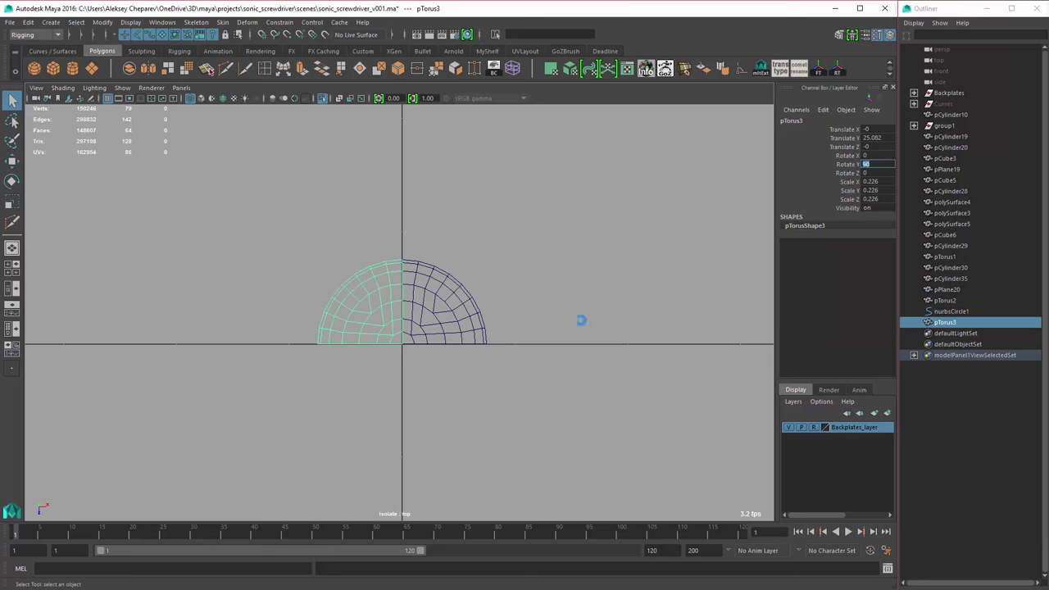
pyautogui.scroll(1, 602, 339)
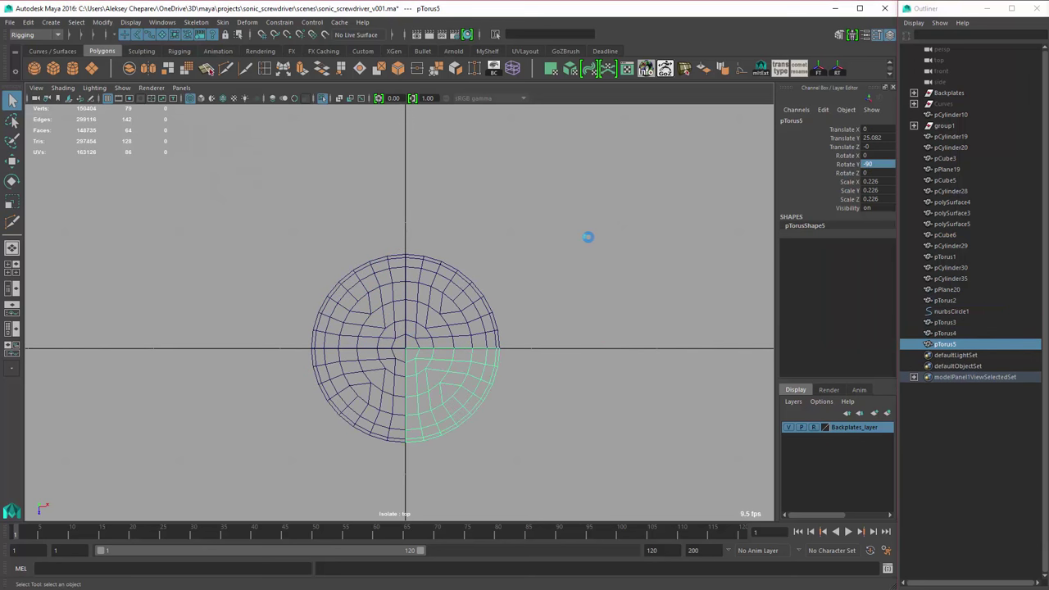
pyautogui.press('space')
pyautogui.click(481, 463)
pyautogui.keyDown('shift'); pyautogui.click(508, 434); pyautogui.keyUp('shift')
pyautogui.keyDown('shift'); pyautogui.click(529, 405); pyautogui.keyUp('shift')
pyautogui.keyDown('shift'); pyautogui.click(508, 337); pyautogui.keyUp('shift')
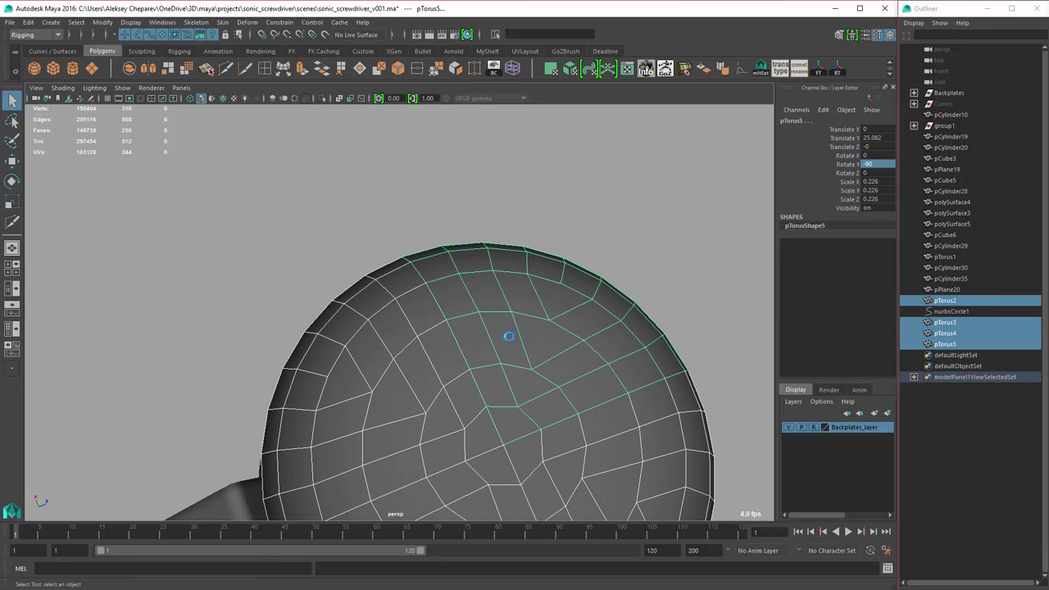
pyautogui.click(398, 68)
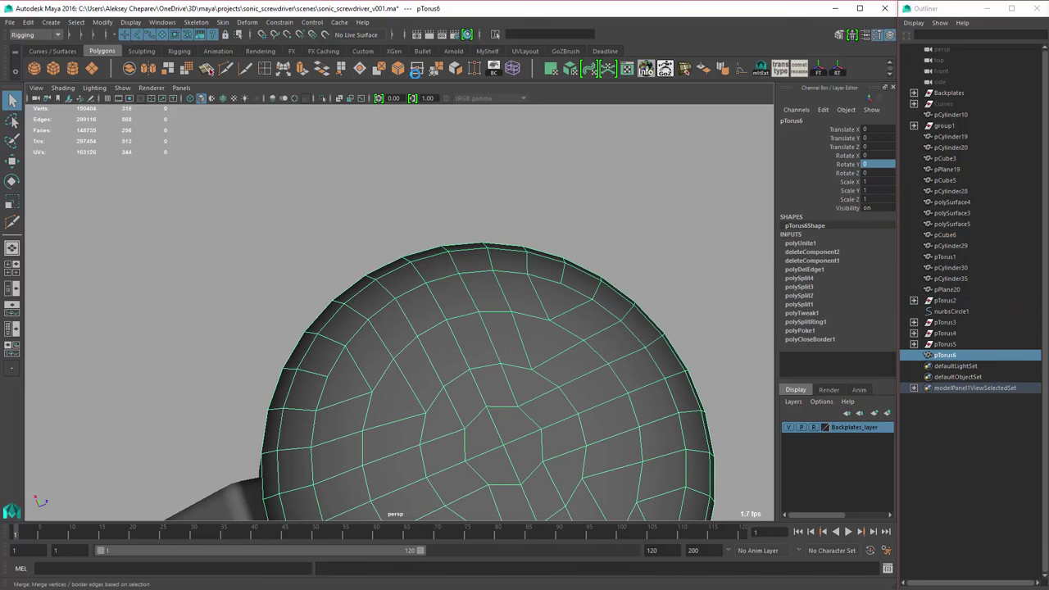
# - Merge pTorus6's seam vertices and combine it with the lower torus pTorus1
pyautogui.click(416, 69)
pyautogui.keyDown('alt'); pyautogui.moveTo(536, 359); pyautogui.dragTo(408, 245); pyautogui.keyUp('alt')
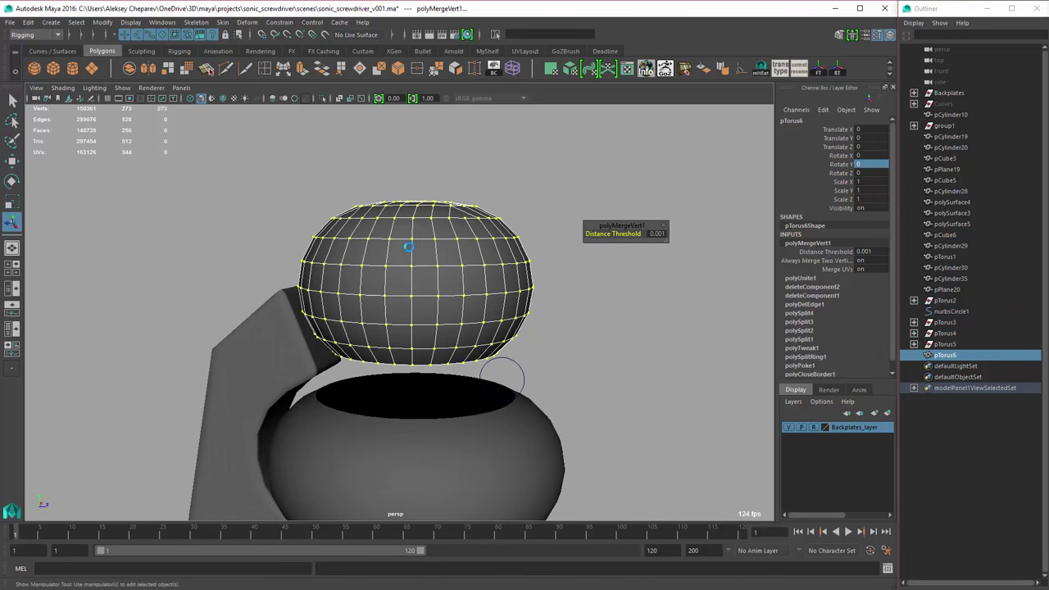
pyautogui.keyDown('alt'); pyautogui.moveTo(408, 246); pyautogui.dragTo(533, 398, button='right'); pyautogui.keyUp('alt')
pyautogui.click(534, 398)
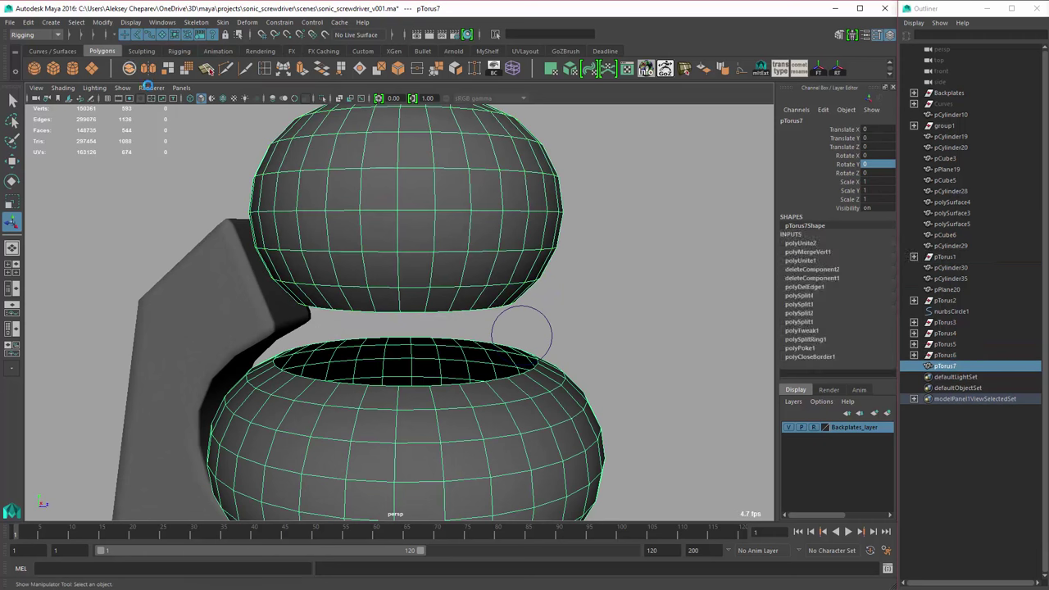
pyautogui.click(398, 68)
# - Bridge the two tori's open rims with a Linear bridge of 4 divisions
pyautogui.click(611, 290)
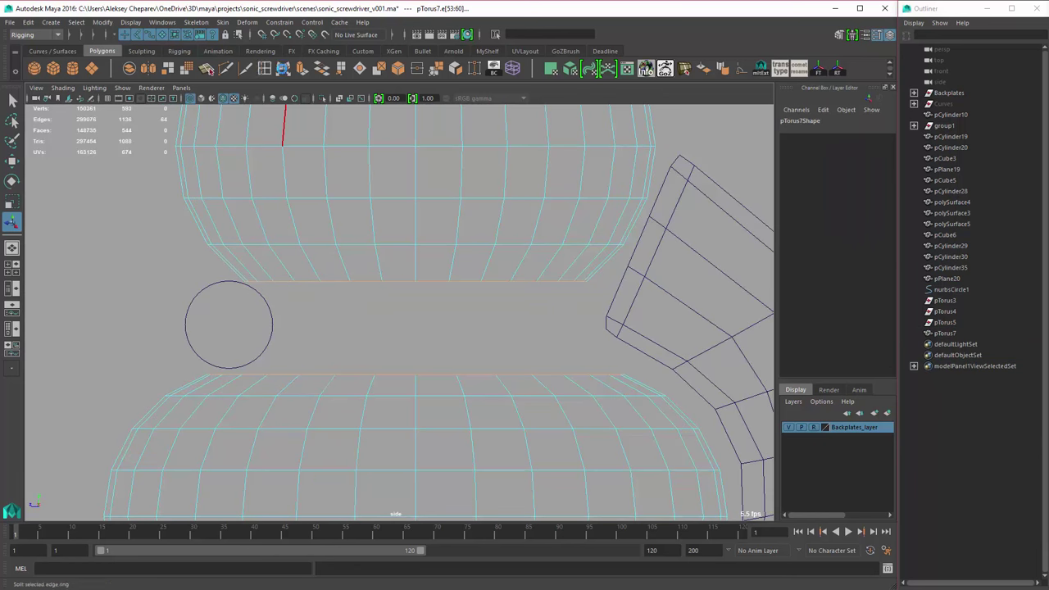
pyautogui.press('space')
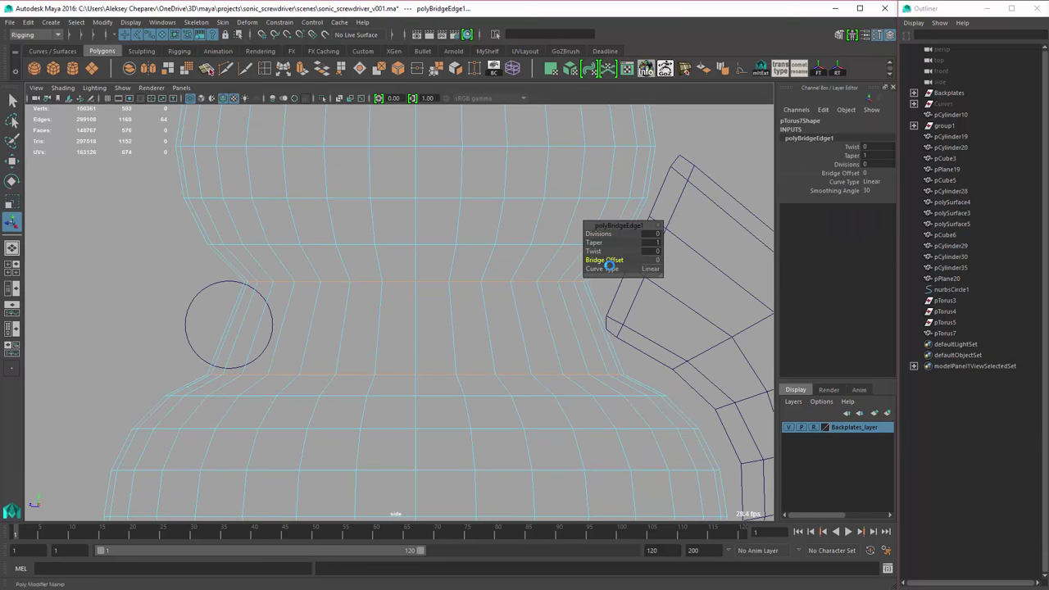
pyautogui.click(664, 277)
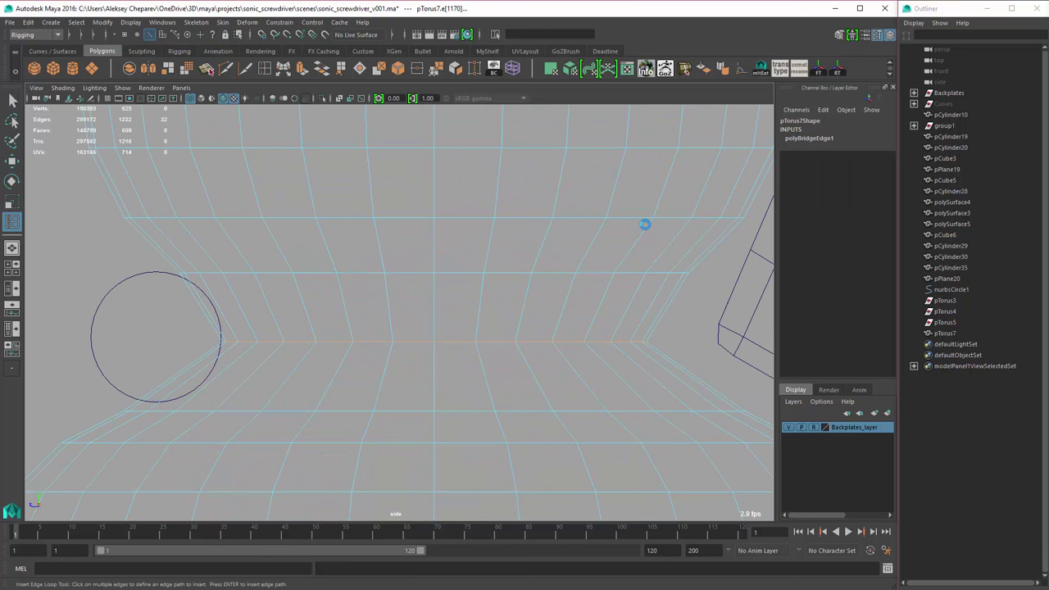
# - Add edge loops across the bridged neck of pTorus7, removing one extra loop
pyautogui.click(490, 274)
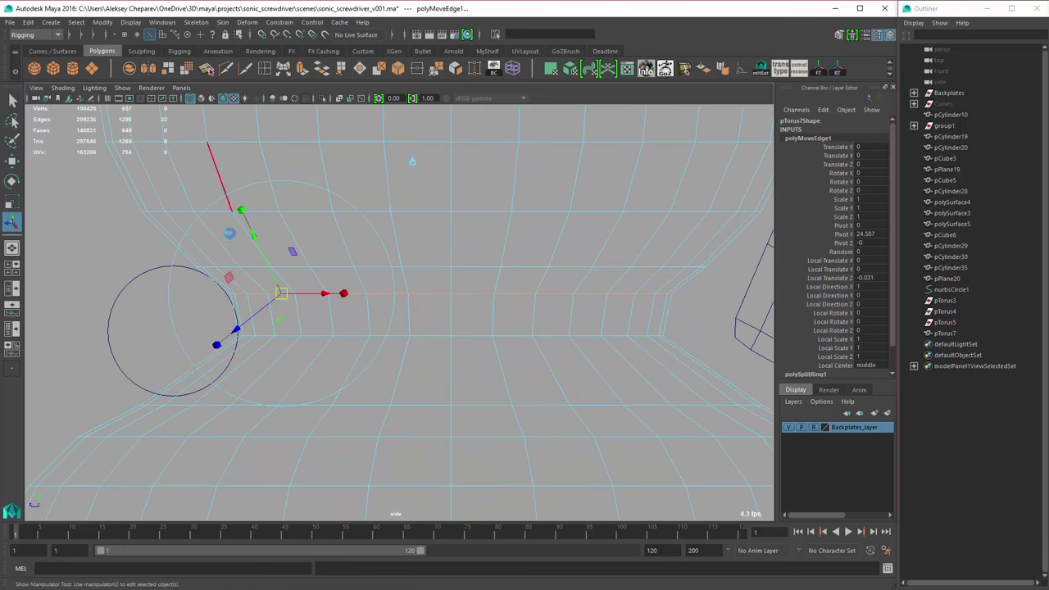
pyautogui.click(480, 373)
pyautogui.click(215, 390)
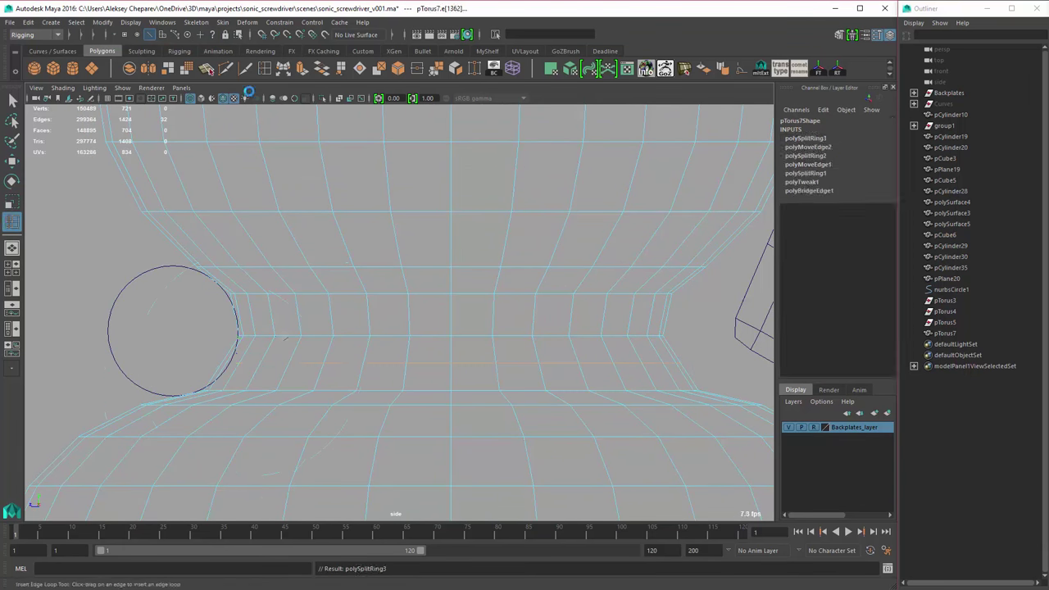
pyautogui.click(246, 300)
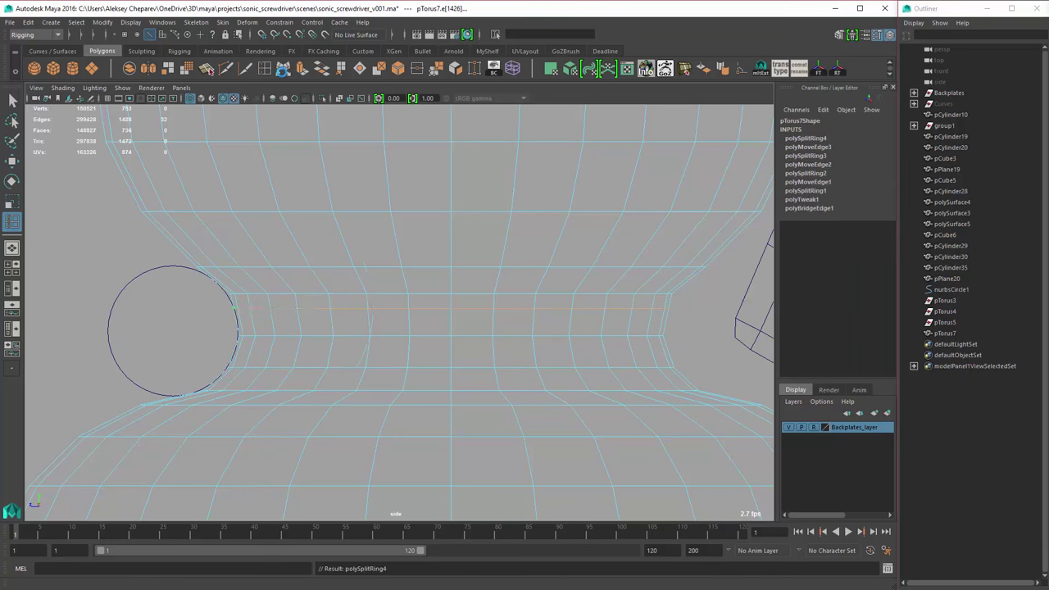
pyautogui.click(245, 292)
pyautogui.press('Delete')
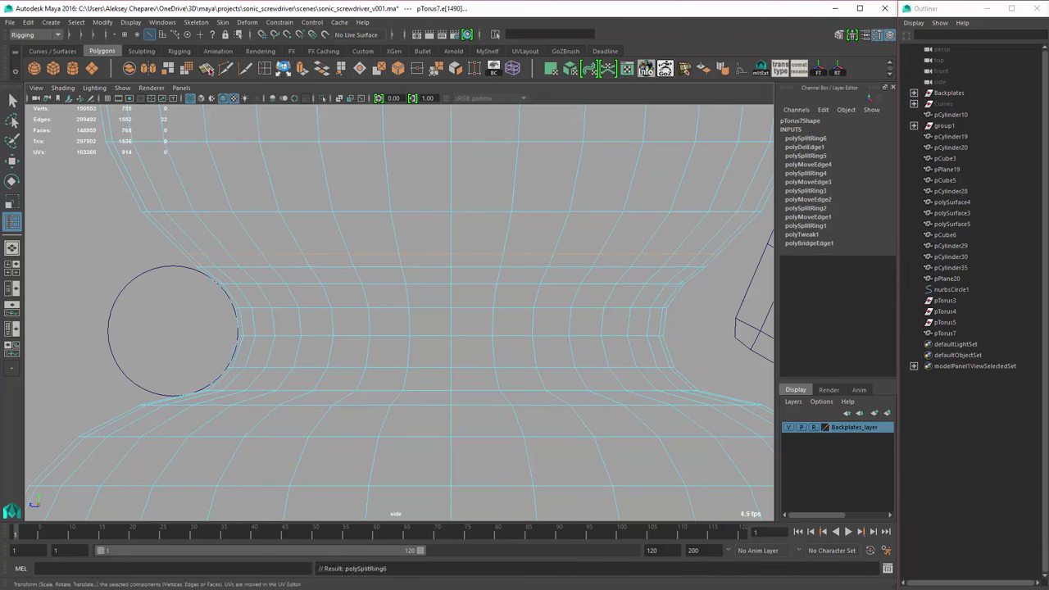
pyautogui.press('w')
pyautogui.press('y')
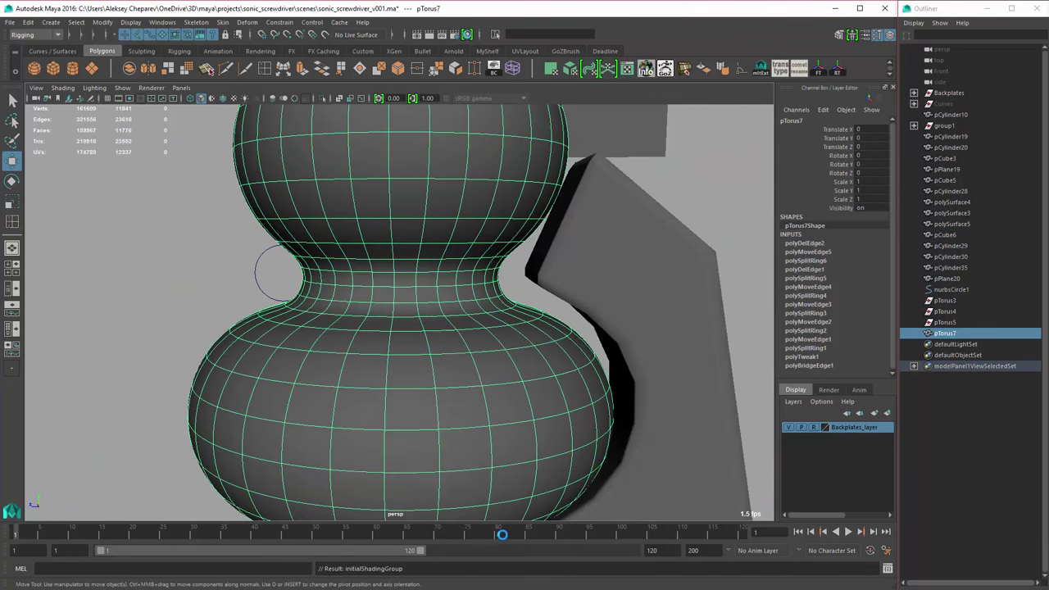
pyautogui.click(254, 303)
pyautogui.click(475, 386)
pyautogui.keyDown('alt'); pyautogui.moveTo(476, 386); pyautogui.dragTo(503, 368); pyautogui.keyUp('alt')
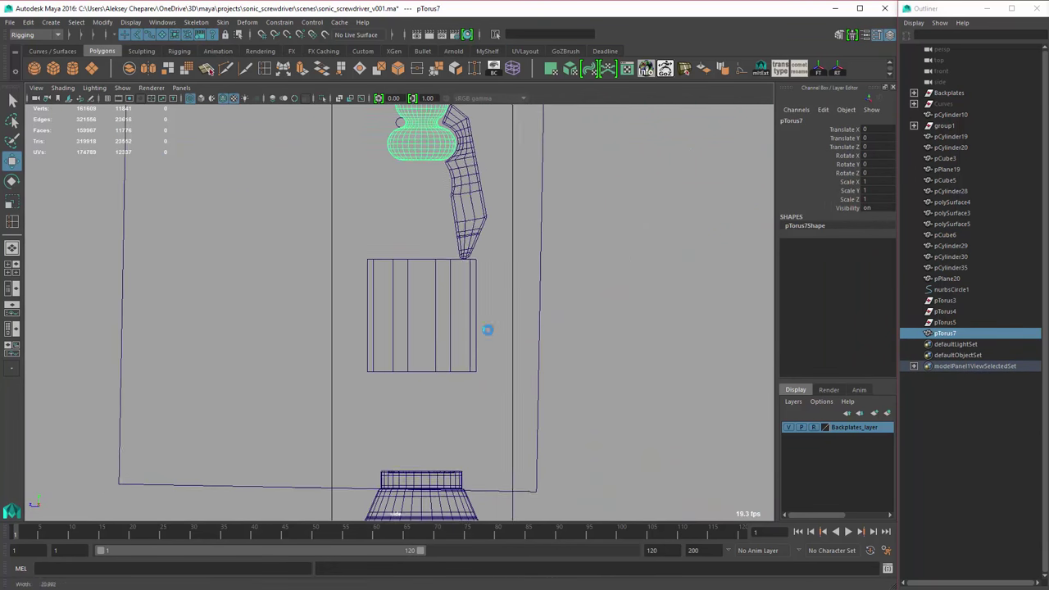
pyautogui.scroll(3, 500, 304)
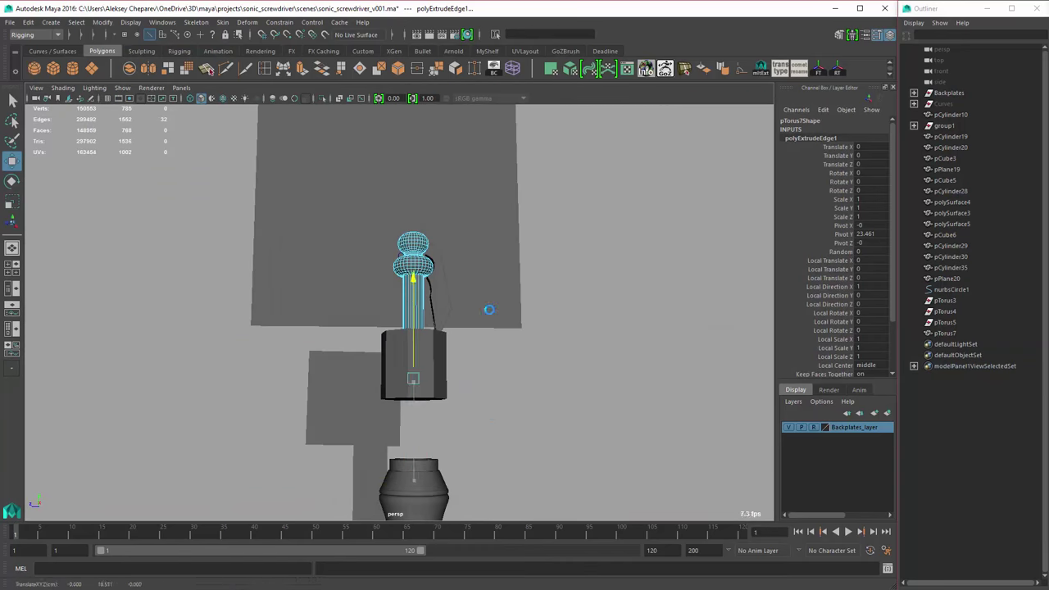
# - In side view, pull pCylinder35's inner vertices to follow the double-bulb outline, then check it in perspective
pyautogui.press('space')
pyautogui.scroll(-3, 491, 352)
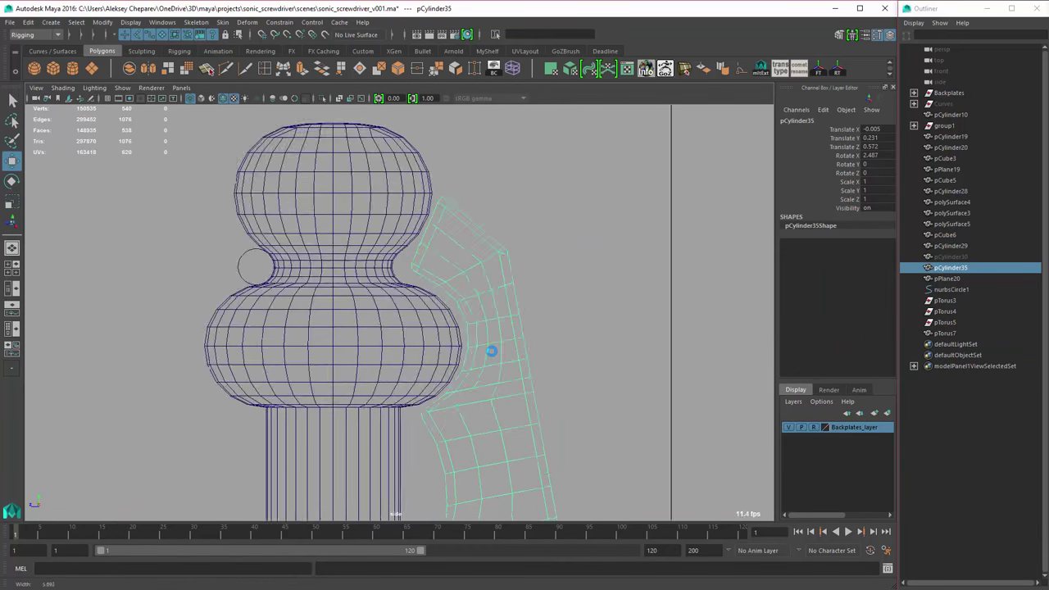
pyautogui.scroll(-1, 504, 356)
pyautogui.scroll(6, 483, 377)
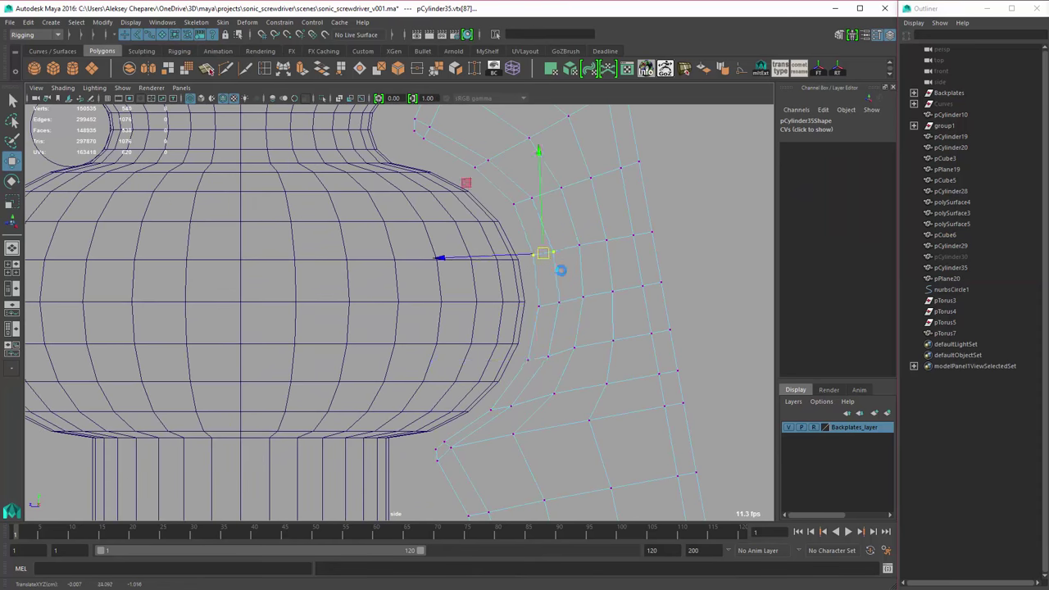
pyautogui.hotkey('ctrl', 'z')
pyautogui.hotkey('ctrl', 'z')
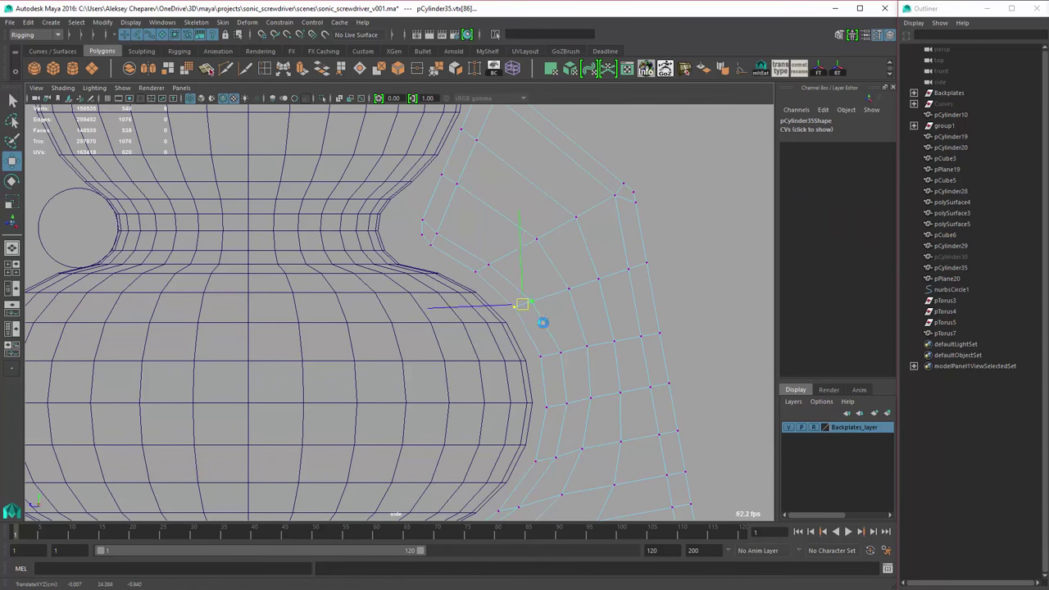
pyautogui.hotkey('ctrl', 'z')
pyautogui.rightClick(546, 368)
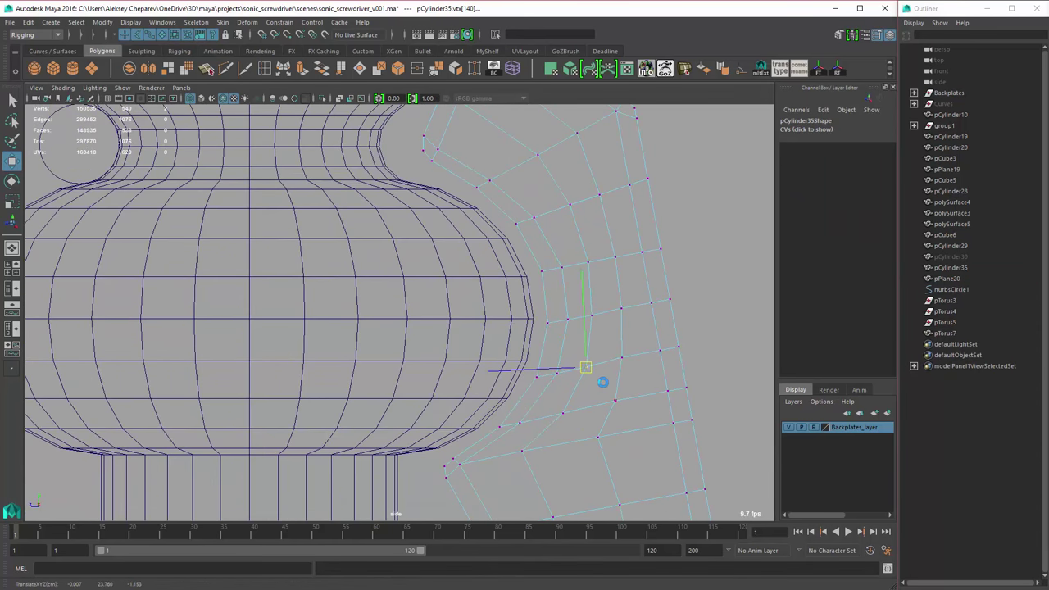
pyautogui.scroll(-5, 602, 382)
pyautogui.press('F8')
pyautogui.press('space')
pyautogui.press('space')
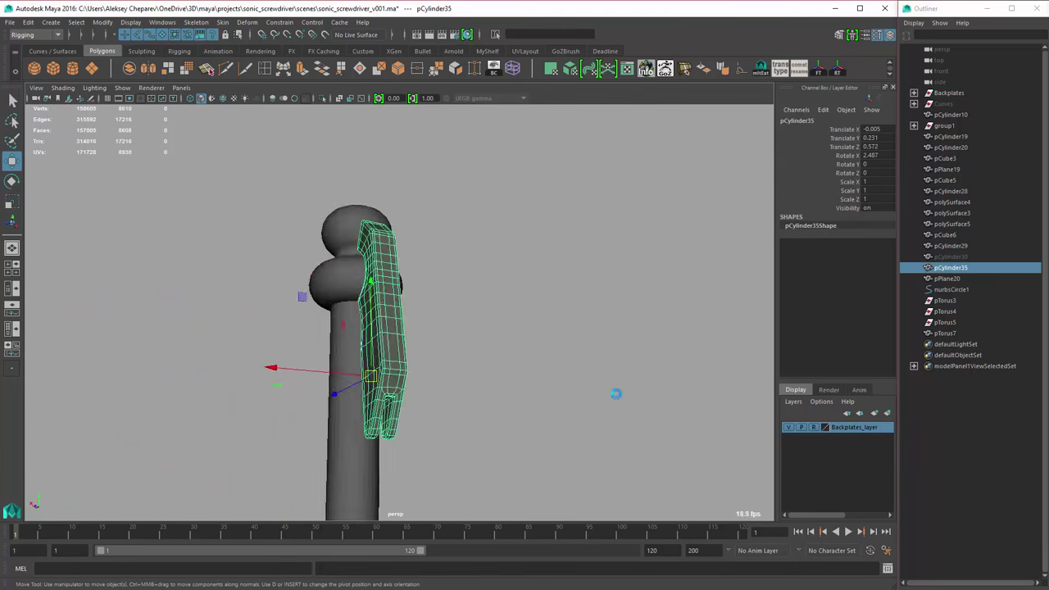